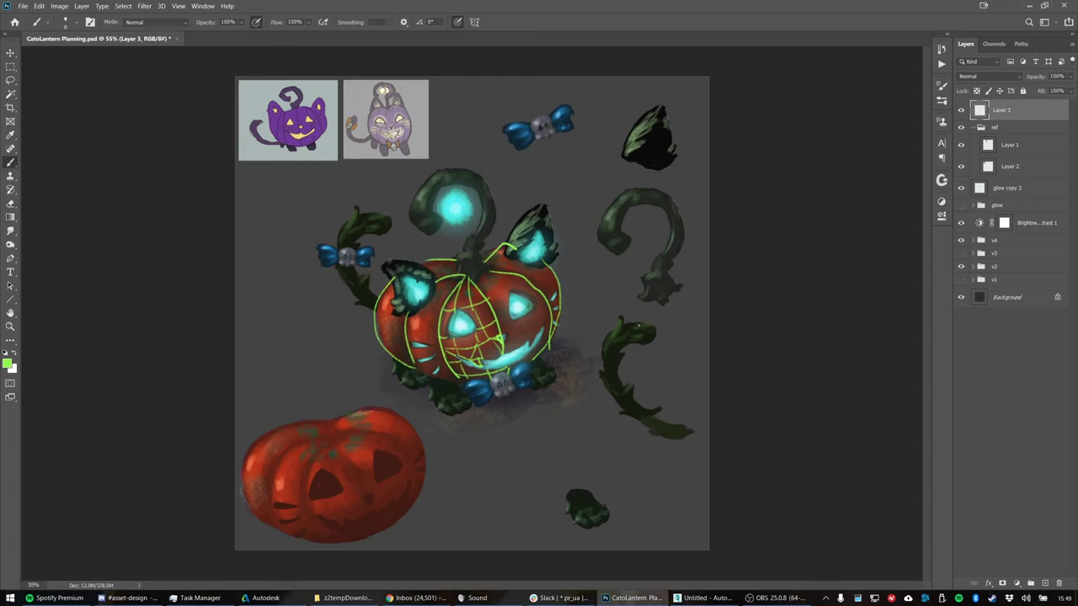
Save the CatoLantern Planning document and switch to 3ds Max, leaving its window at full size
key(ctrl+s)
click(704, 599)
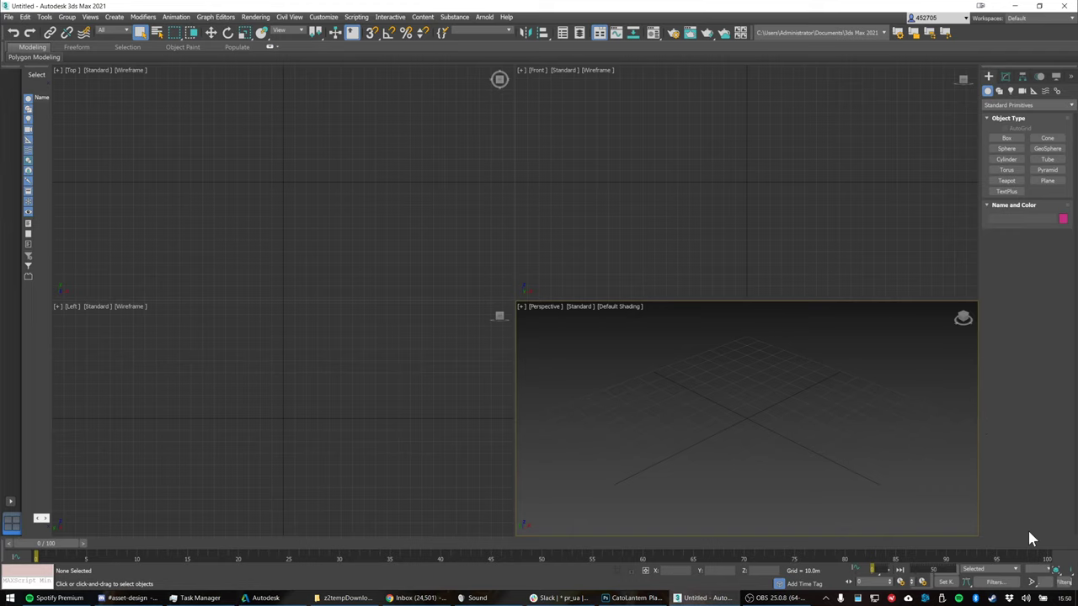
click(1039, 6)
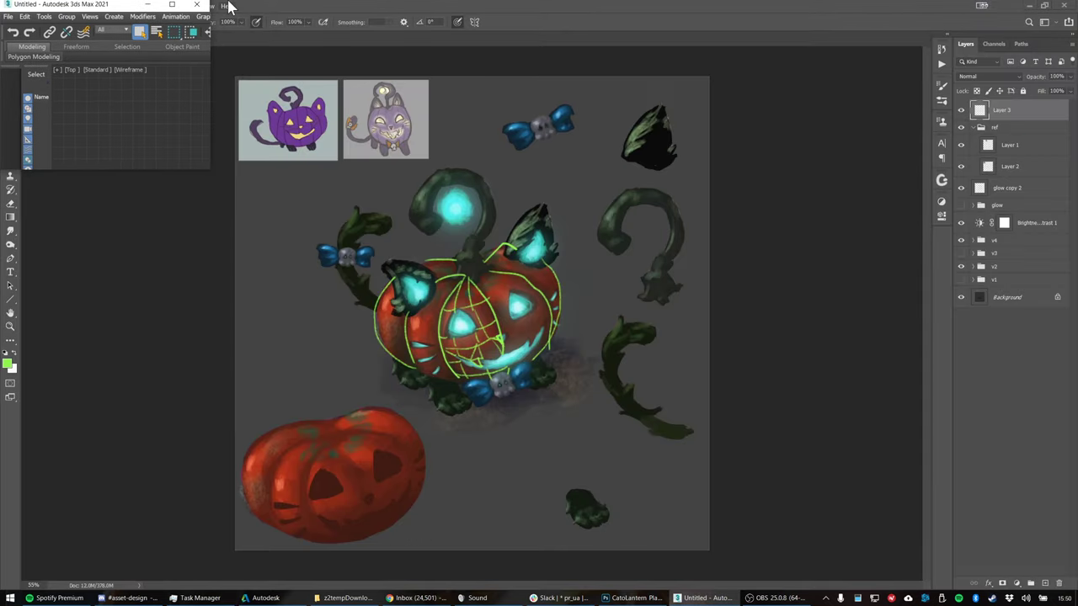
click(173, 5)
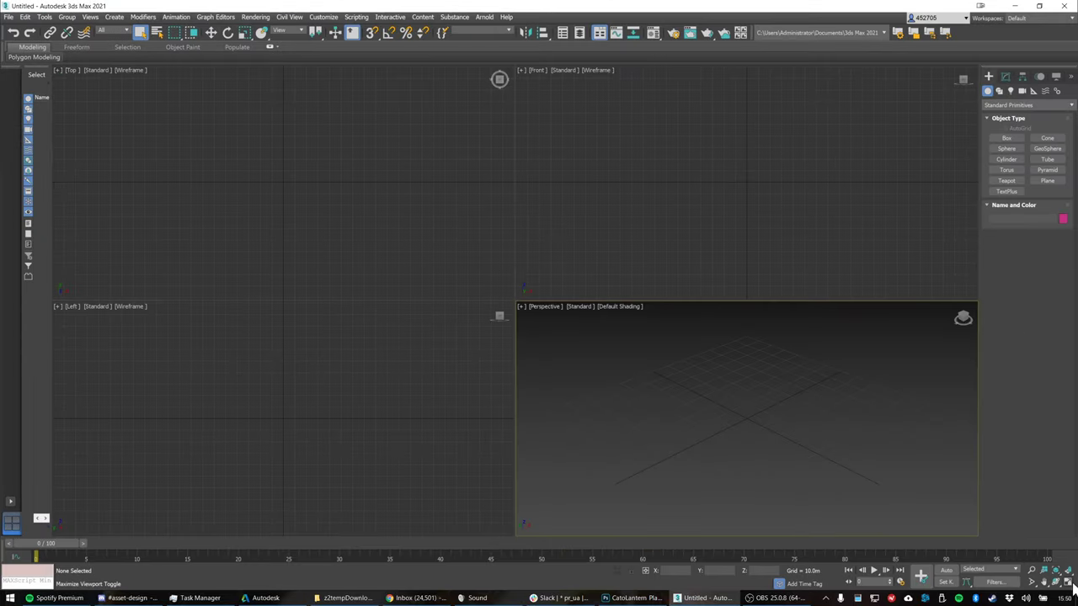
Maximize the Perspective viewport so it fills the whole viewport area
key(alt+w)
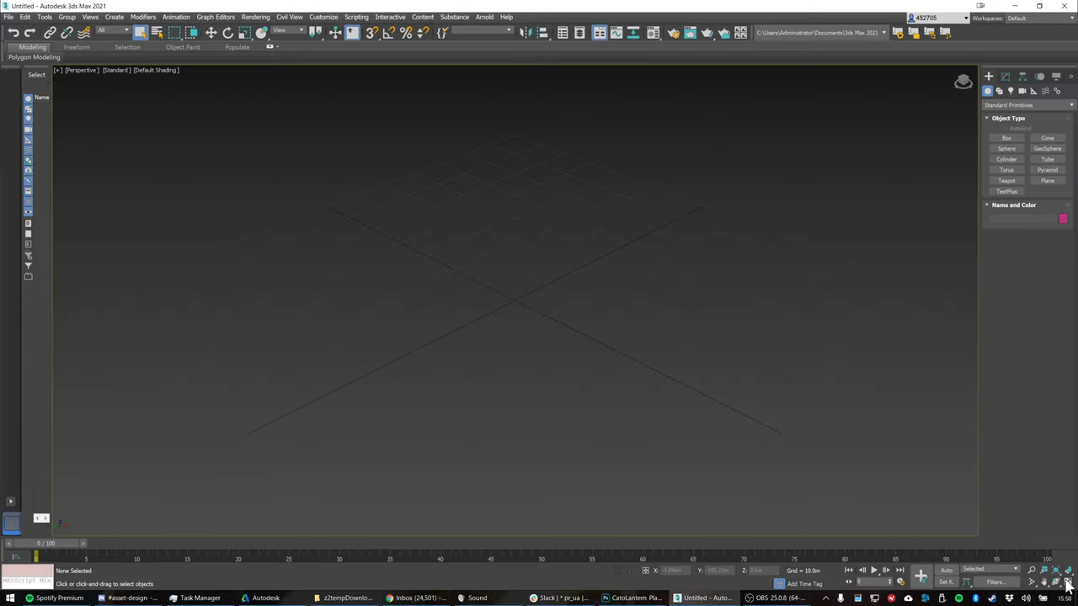
click(1067, 583)
key(alt+w)
key(h)
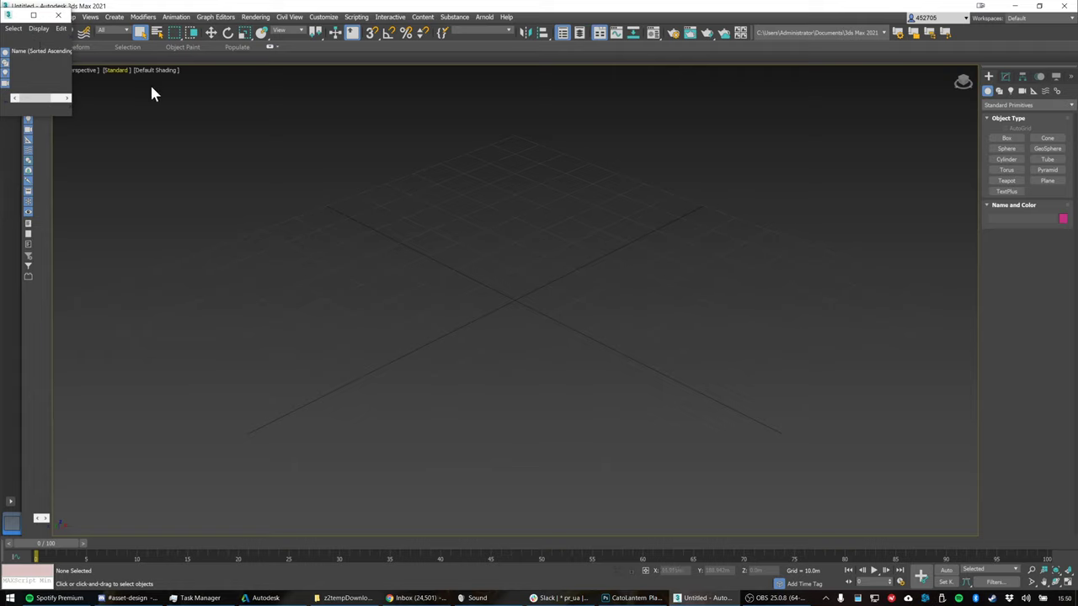
click(37, 28)
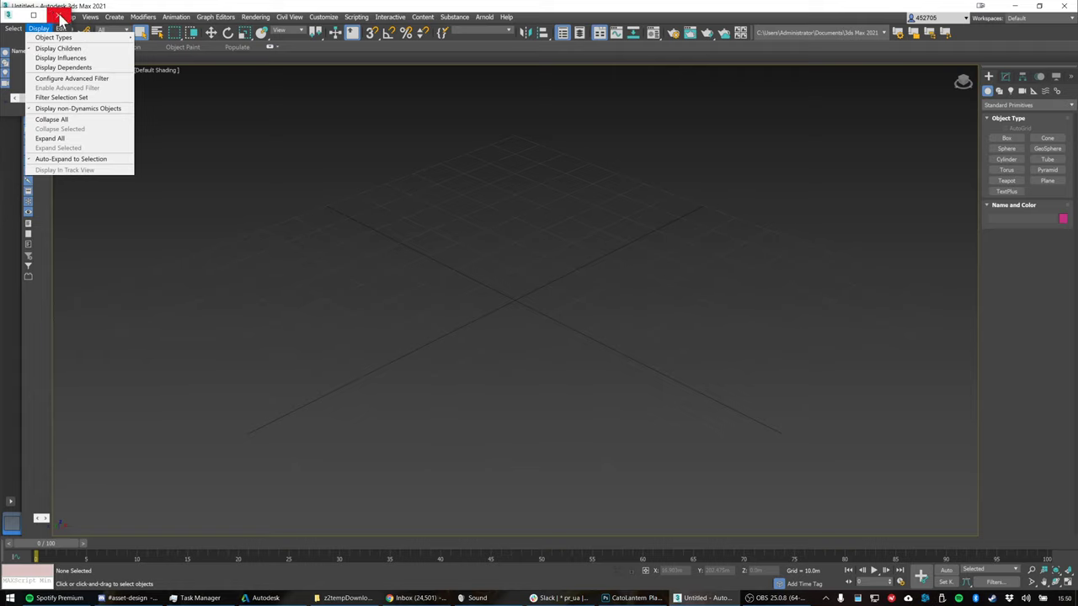
click(52, 16)
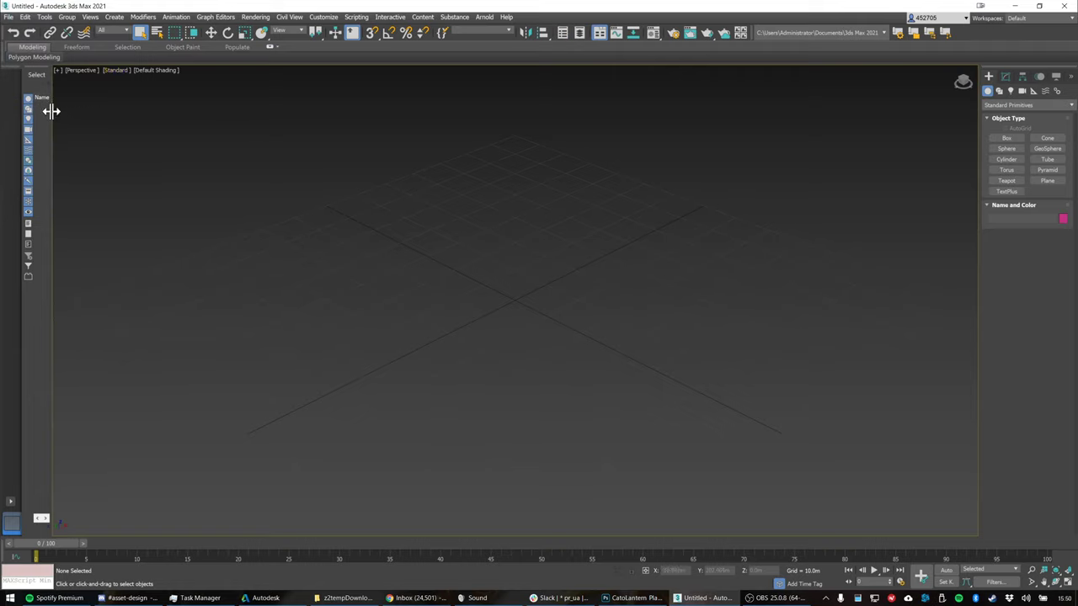
Widen the Scene Explorer and, with snapping on, create a sphere of about 14.14 m radius at the grid origin
drag(53, 109, 110, 108)
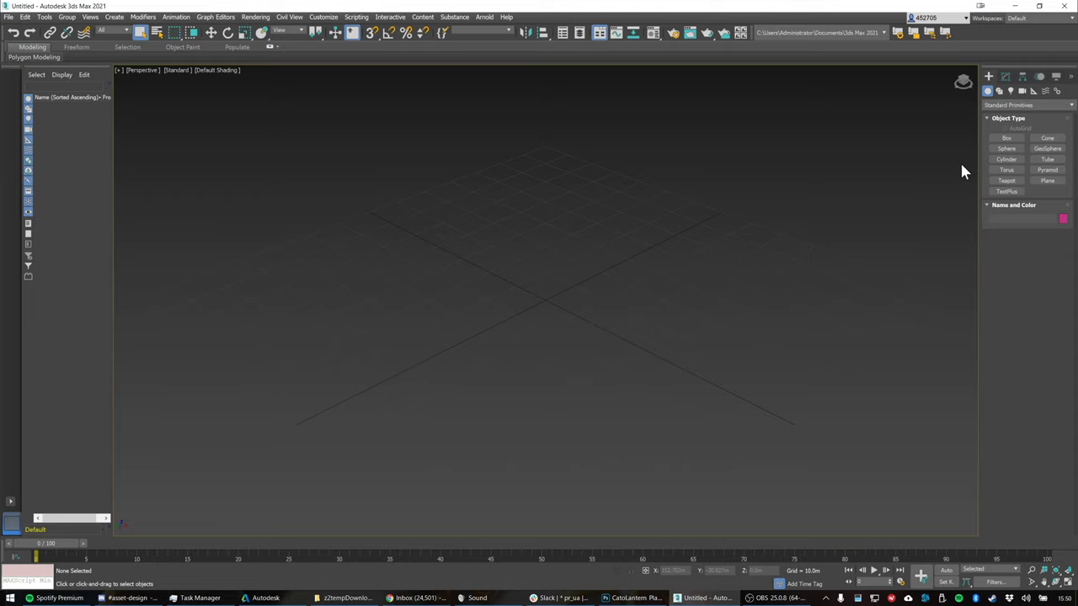
click(1010, 150)
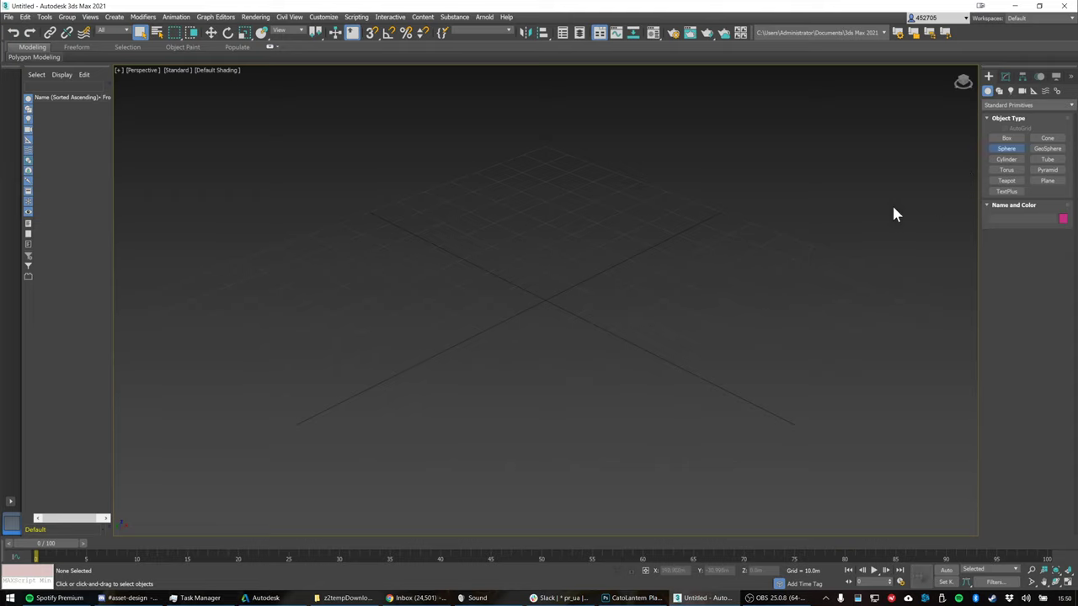
key(s)
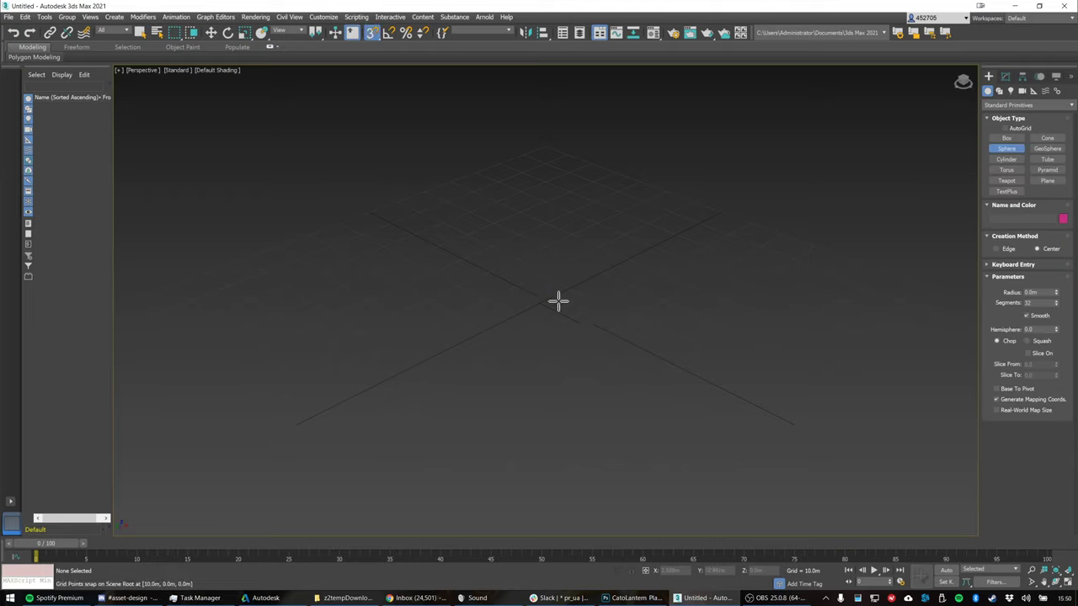
drag(548, 300, 547, 272)
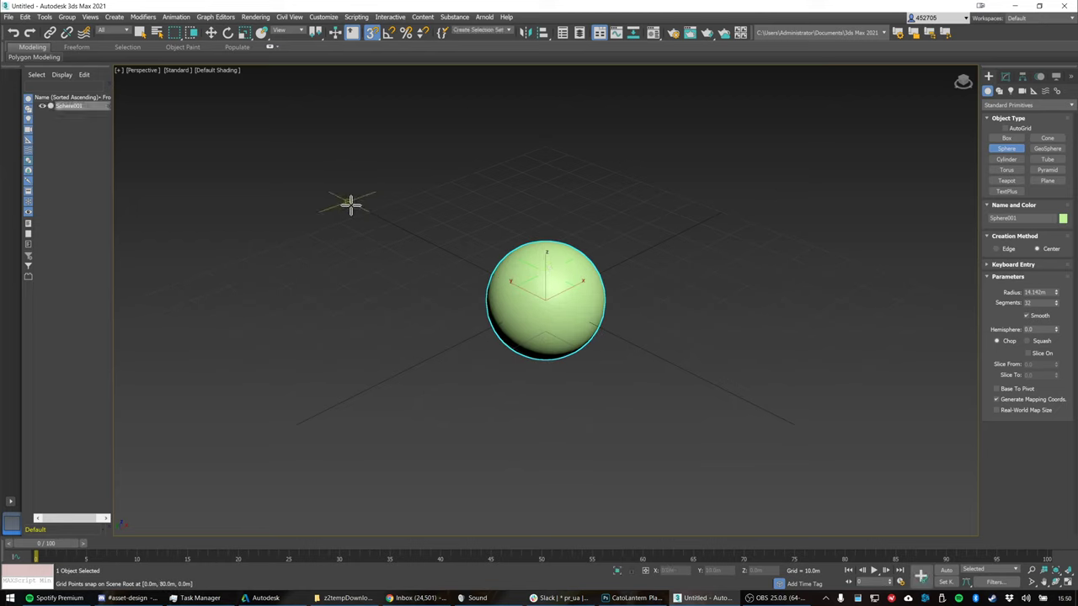
Display edged faces in the Perspective viewport and activate the Move tool for the sphere
key(F4)
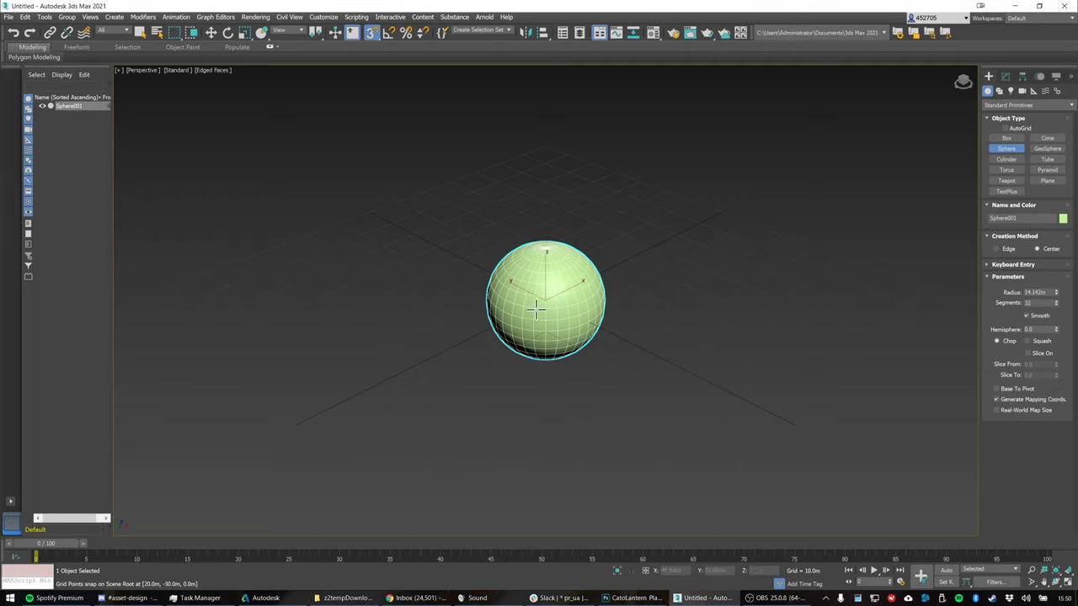
key(w)
mouse_move(578, 325)
alt+middle_down()
mouse_move(626, 328)
mouse_move(597, 320)
alt+middle_up()
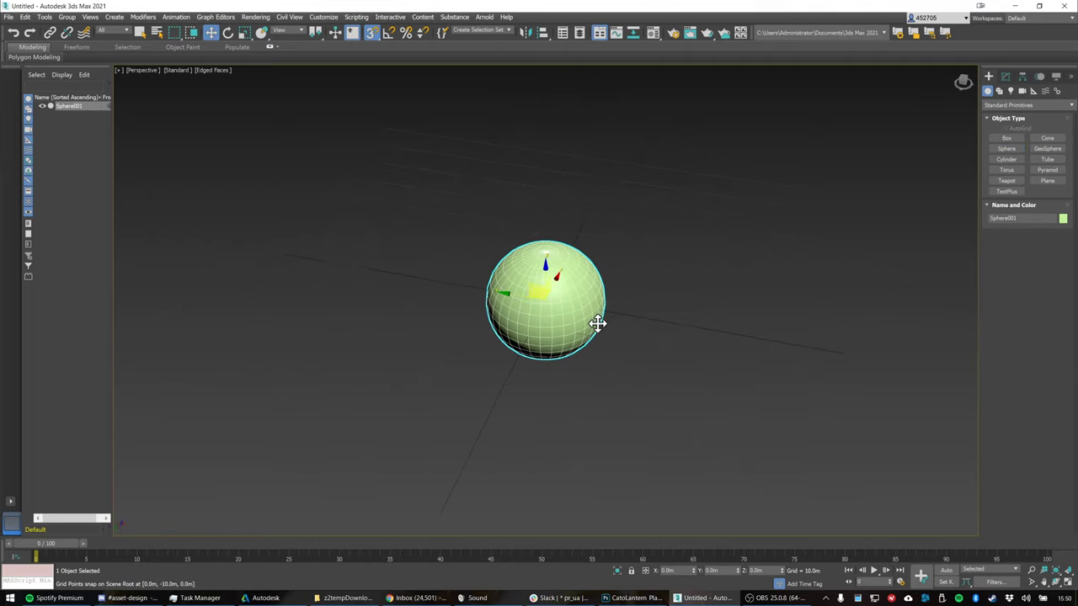
Review the scene's system unit and display unit settings and accept them as they are
click(324, 17)
click(345, 187)
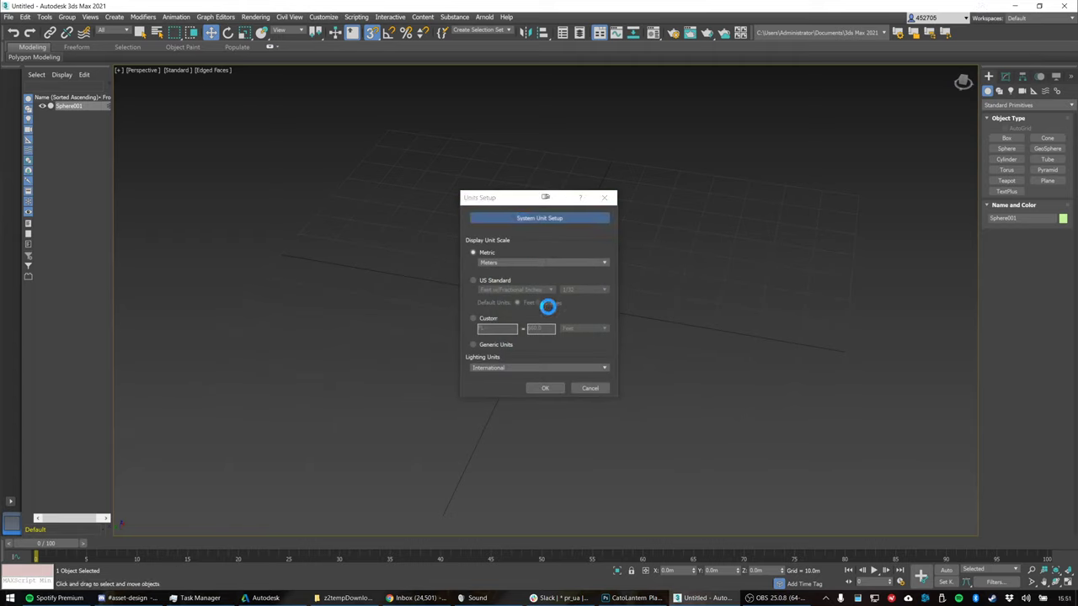
click(545, 344)
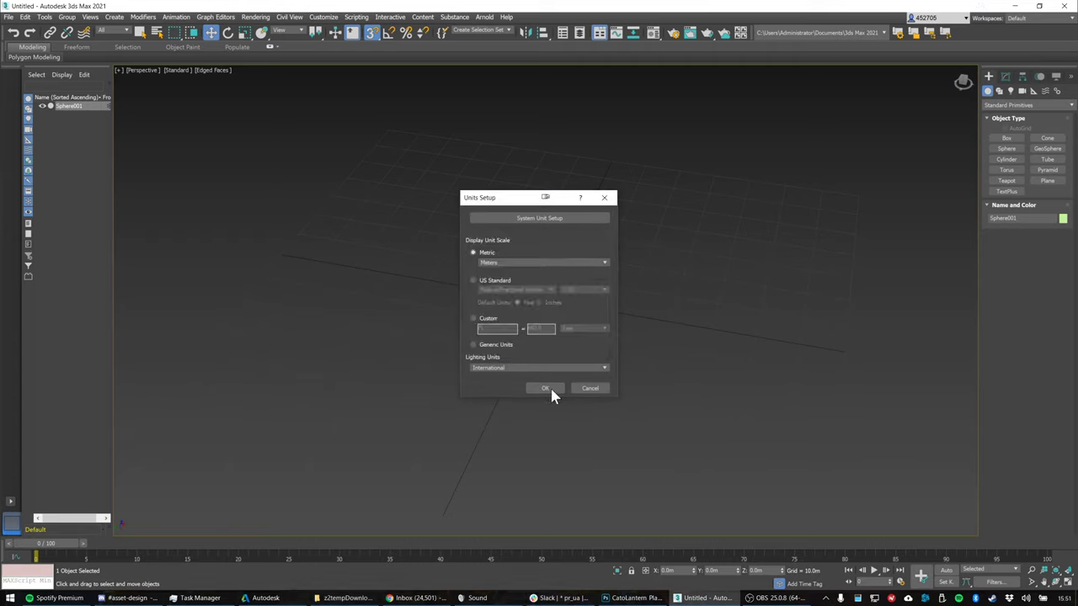
click(548, 390)
Scale the sphere uniformly to about 75.8 percent
scroll(565, 314, up, 5)
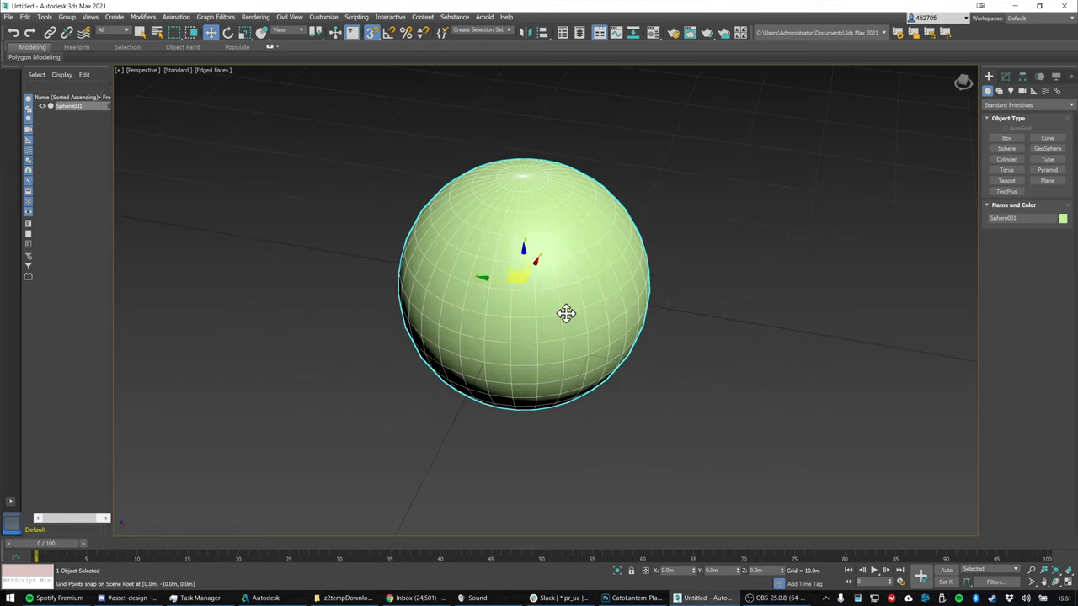
scroll(565, 313, down, 3)
key(r)
drag(544, 294, 548, 303)
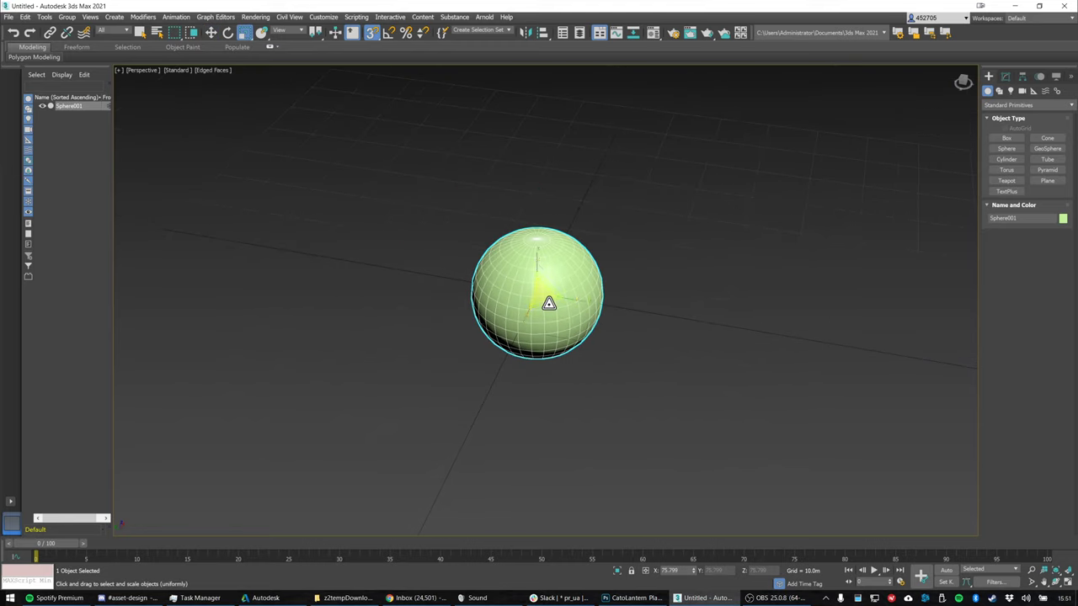
key(g)
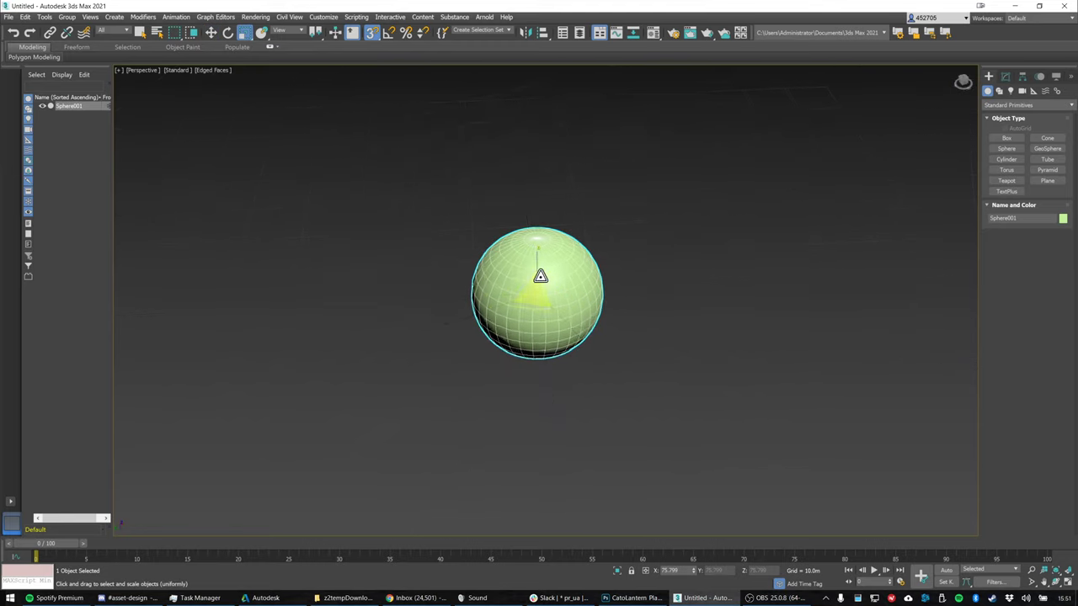
key(g)
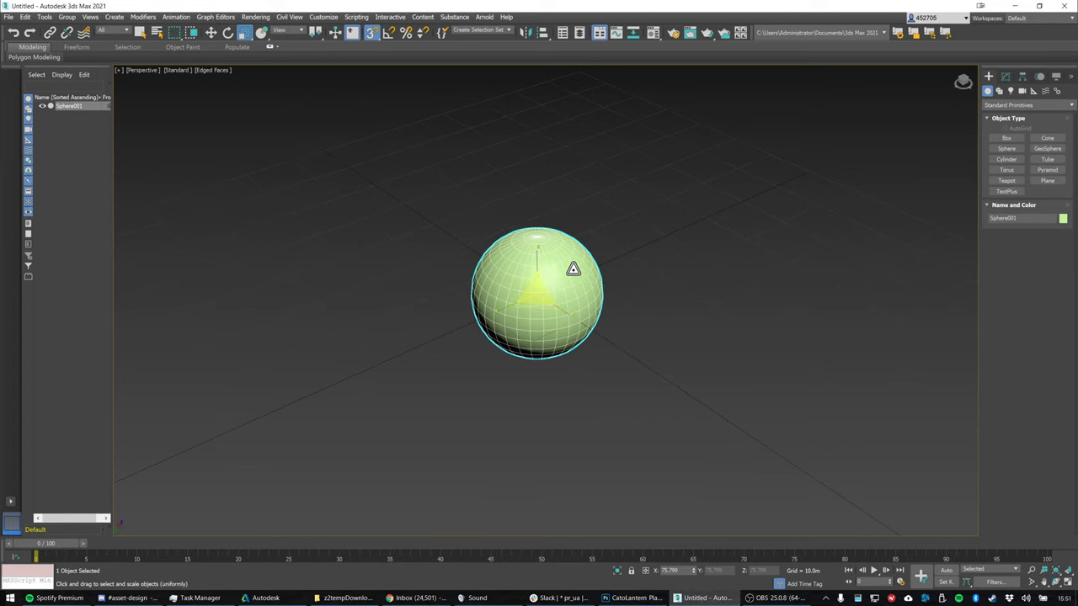
Switch to Photoshop, hide the green wireframe sketch on Layer 3, and save the document
click(644, 597)
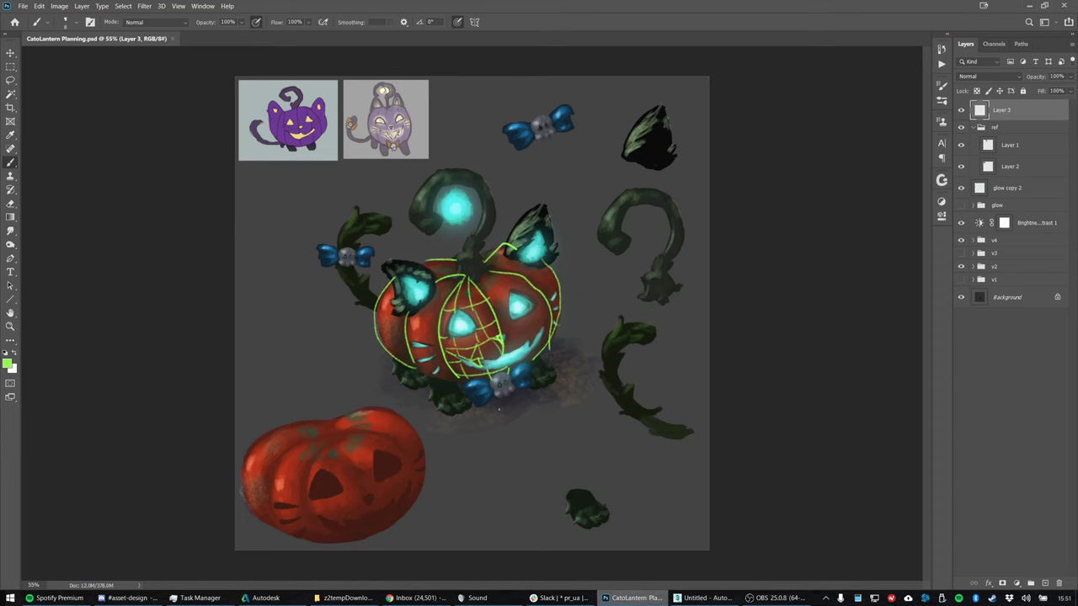
click(960, 109)
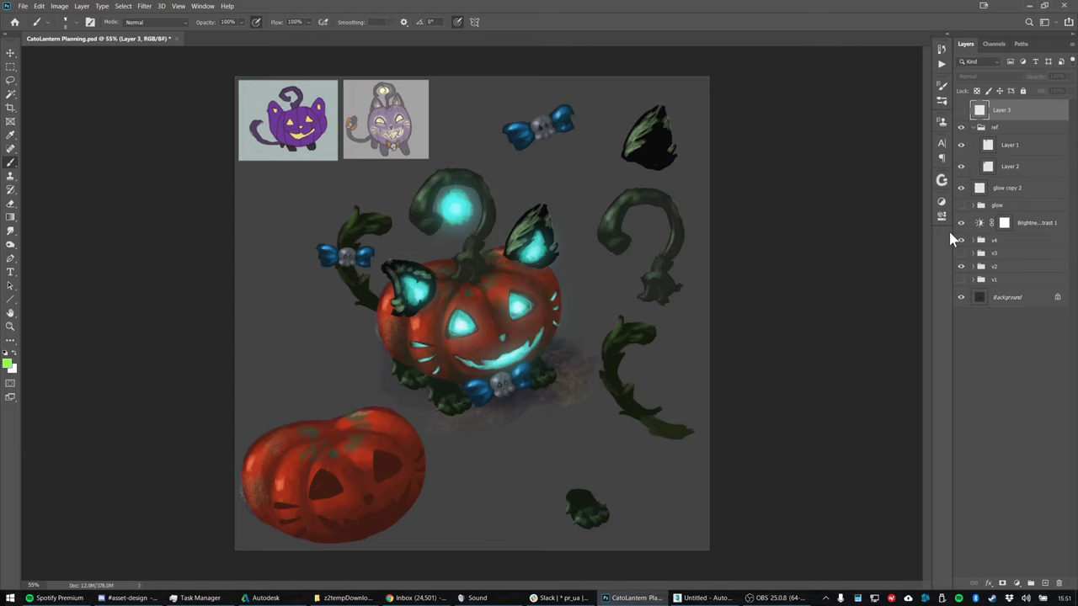
click(961, 241)
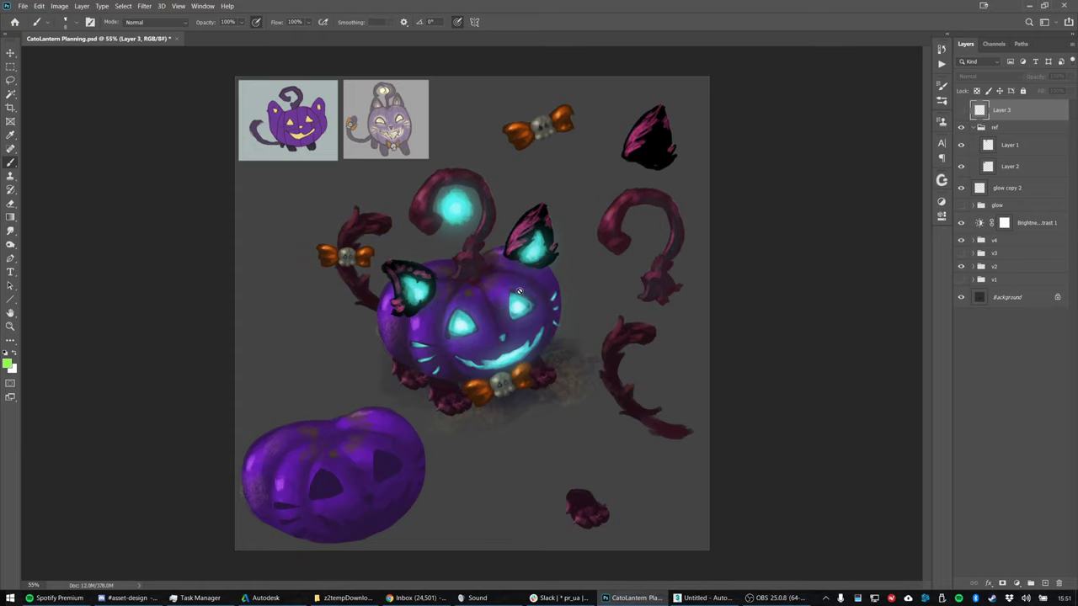
key(ctrl+s)
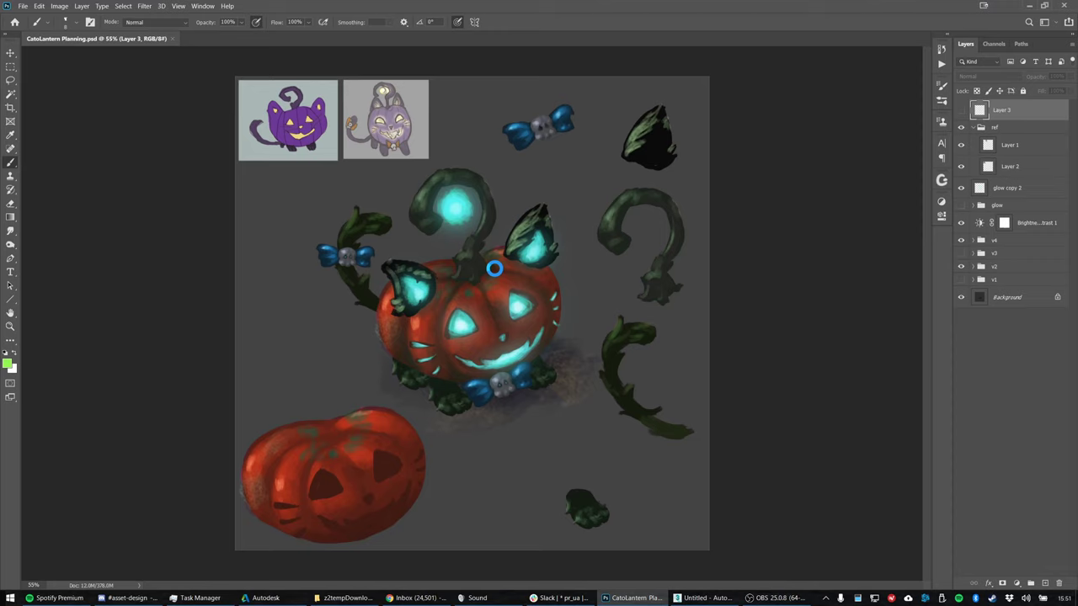
Save a PNG copy of the pumpkin cat concept in the Asset Design 20-21 folder and close the document
key(ctrl+shift+s)
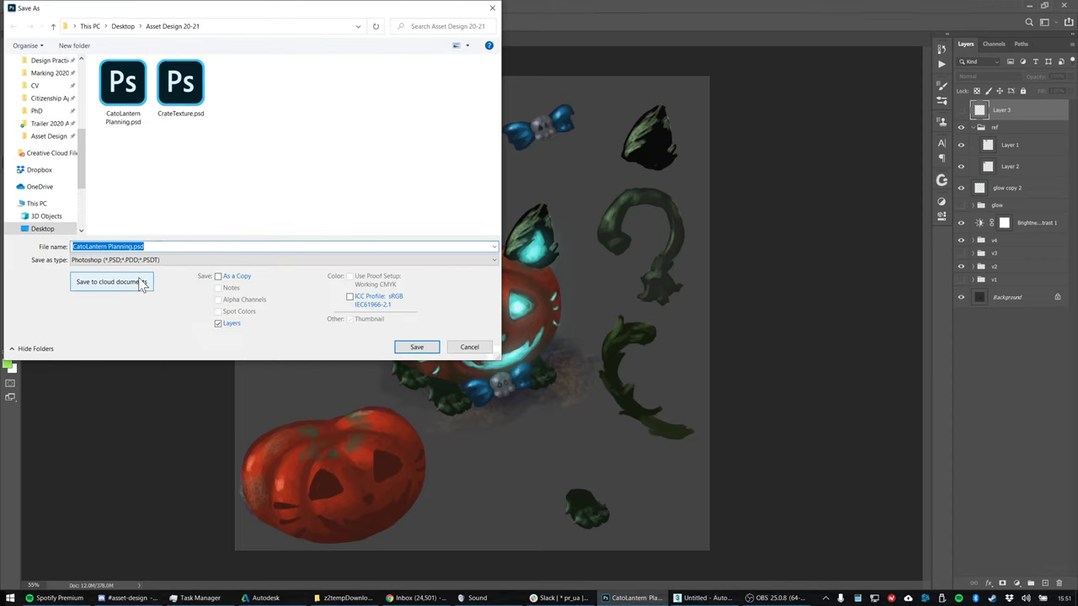
click(155, 260)
click(124, 420)
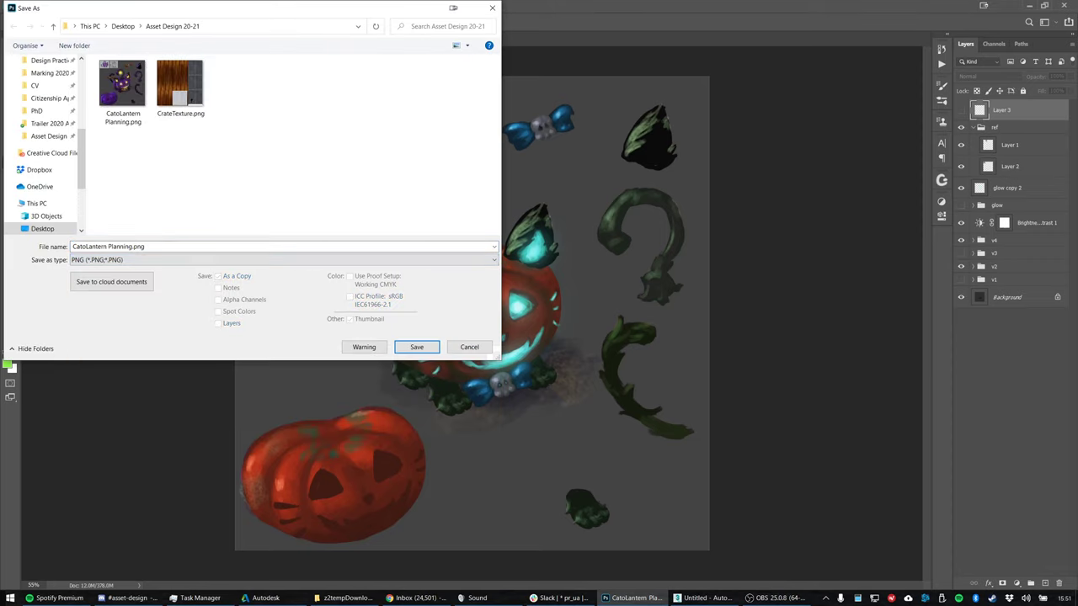
click(133, 247)
click(133, 247)
key(Return)
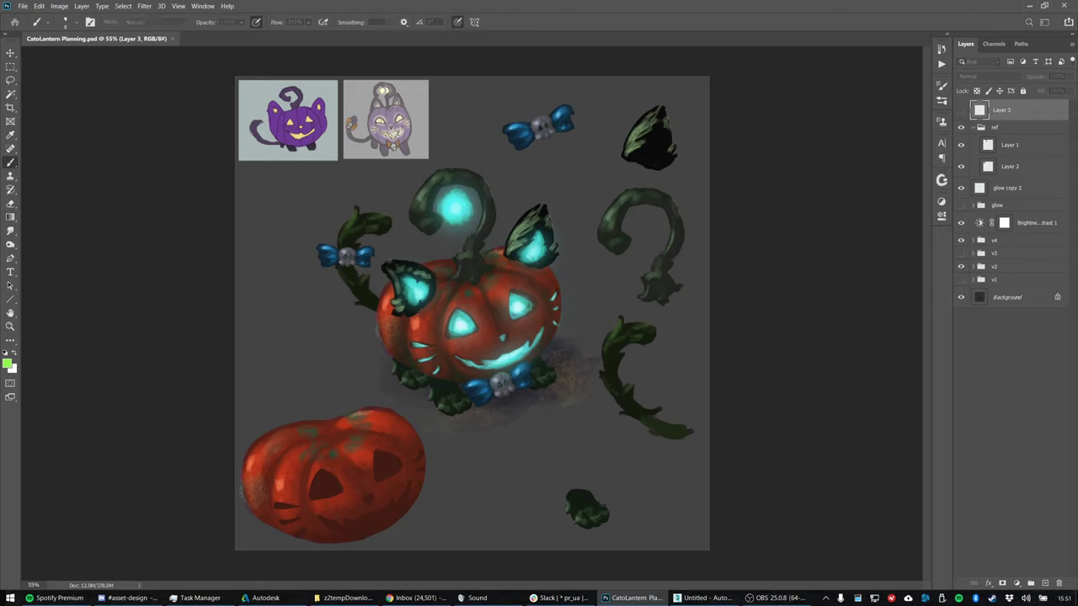
key(Return)
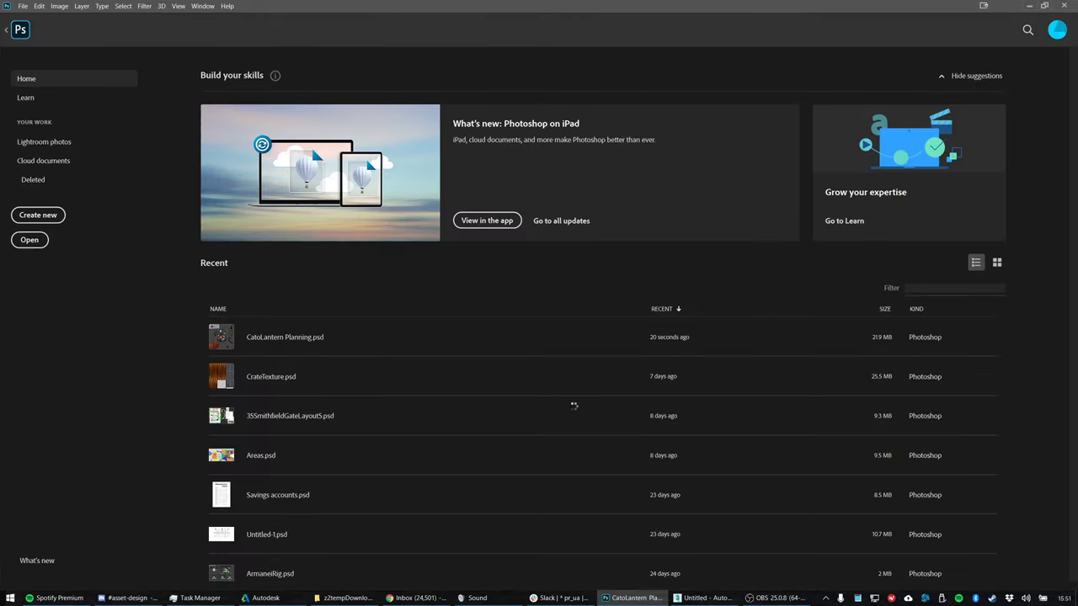
Switch back to 3ds Max and deselect the sphere
key(alt+Tab)
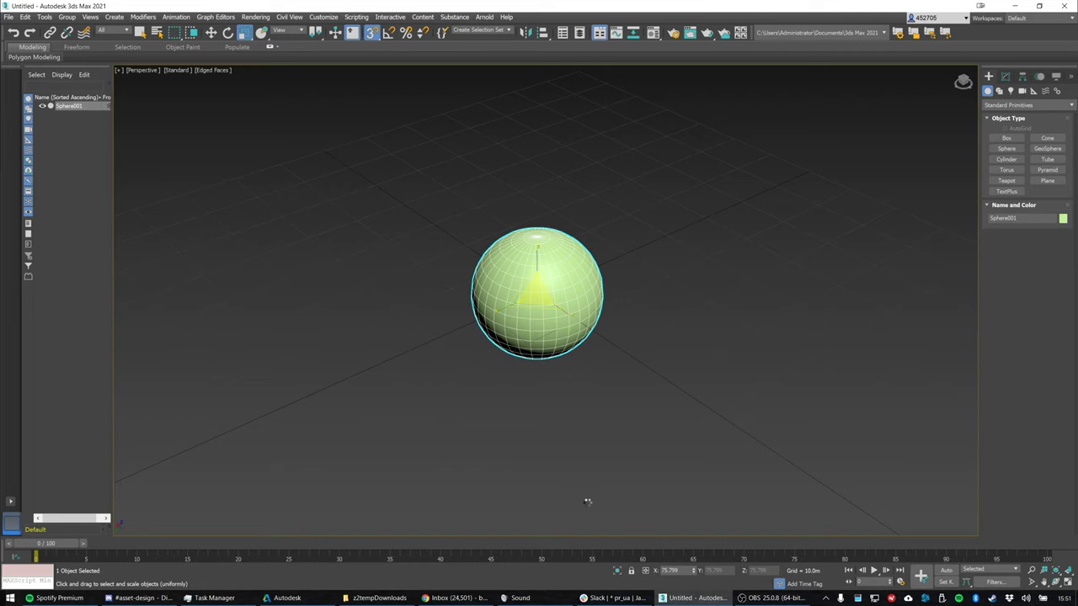
click(379, 598)
click(380, 598)
click(421, 360)
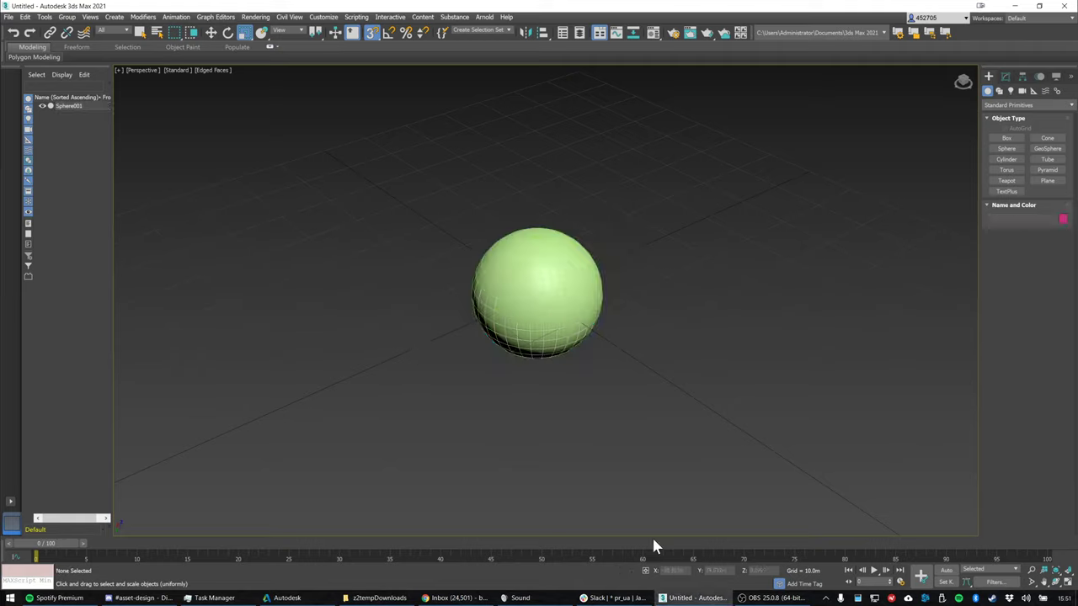
Switch to Chrome and look up the gizmo preferences in a new tab
mouse_move(673, 596)
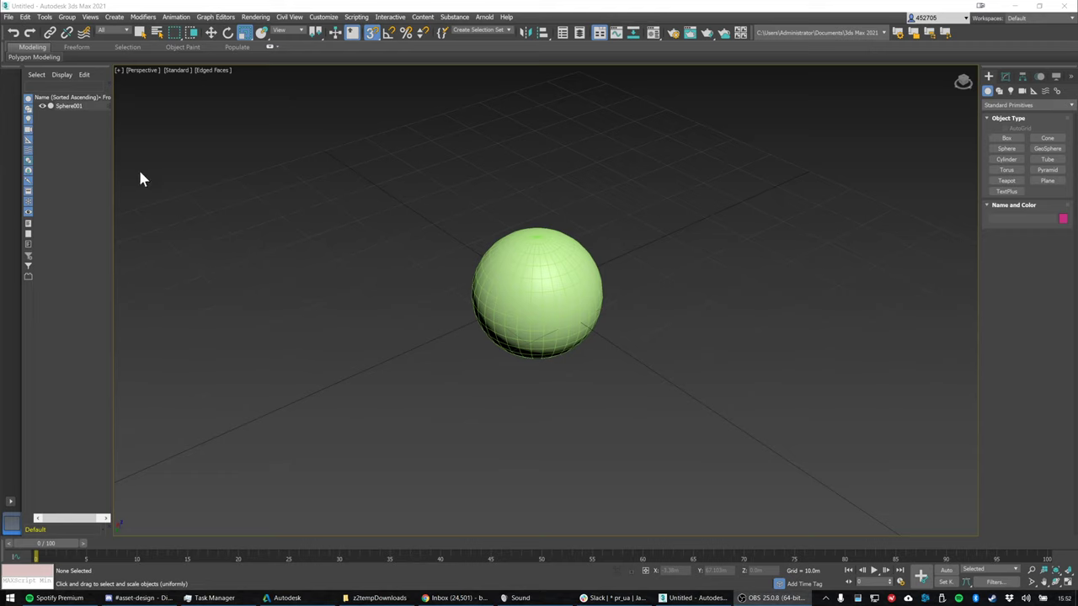
click(427, 155)
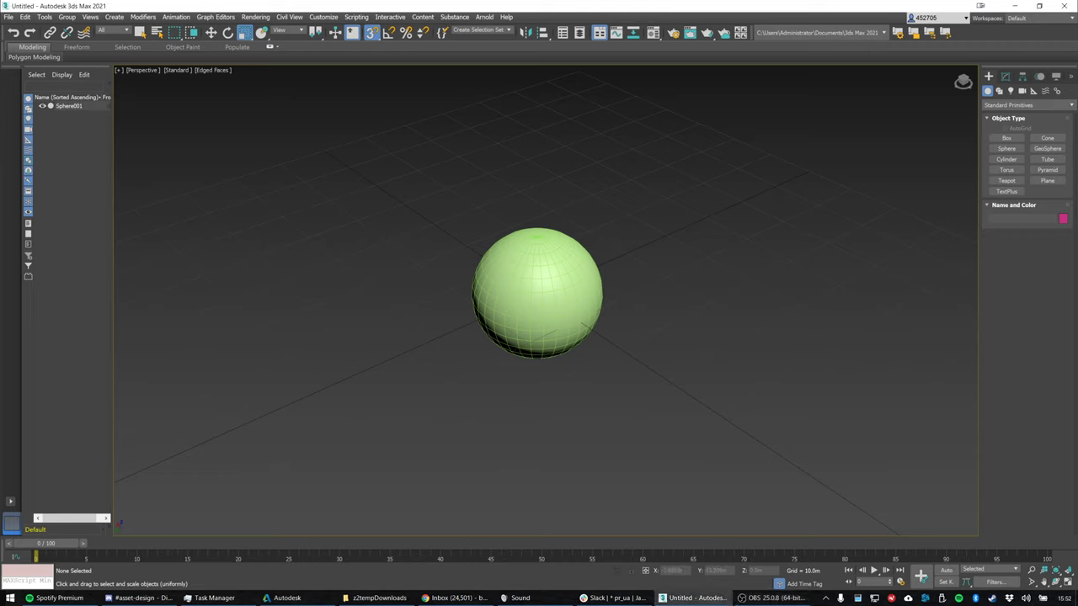
key(alt+Tab)
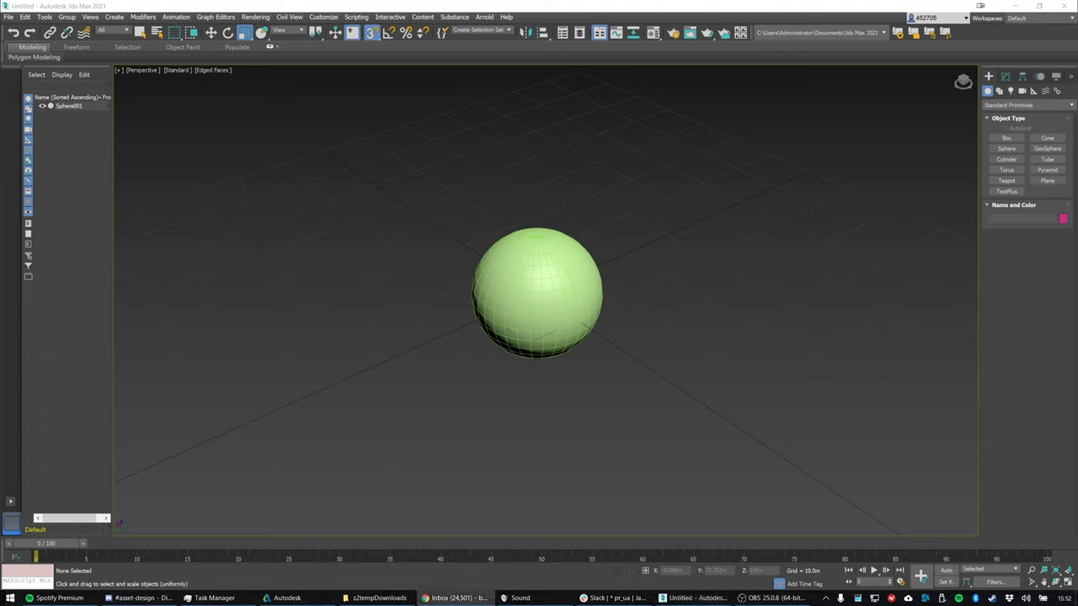
key(ctrl+t)
key(Return)
Check the Gizmos preferences in 3ds Max, compare them with the Autodesk help page in Chrome, and return to 3ds Max
click(332, 22)
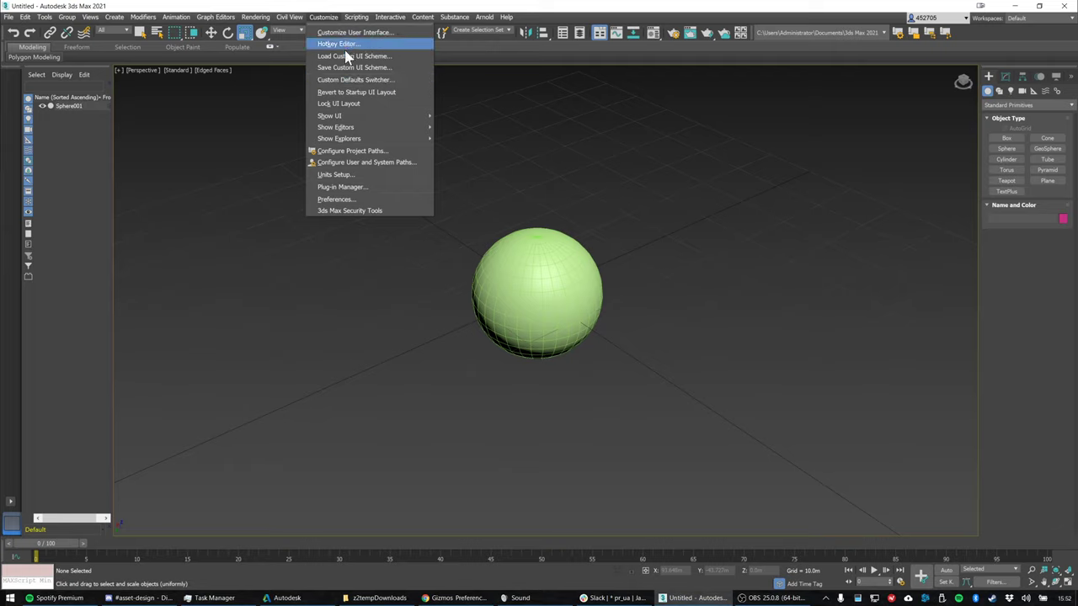
click(352, 199)
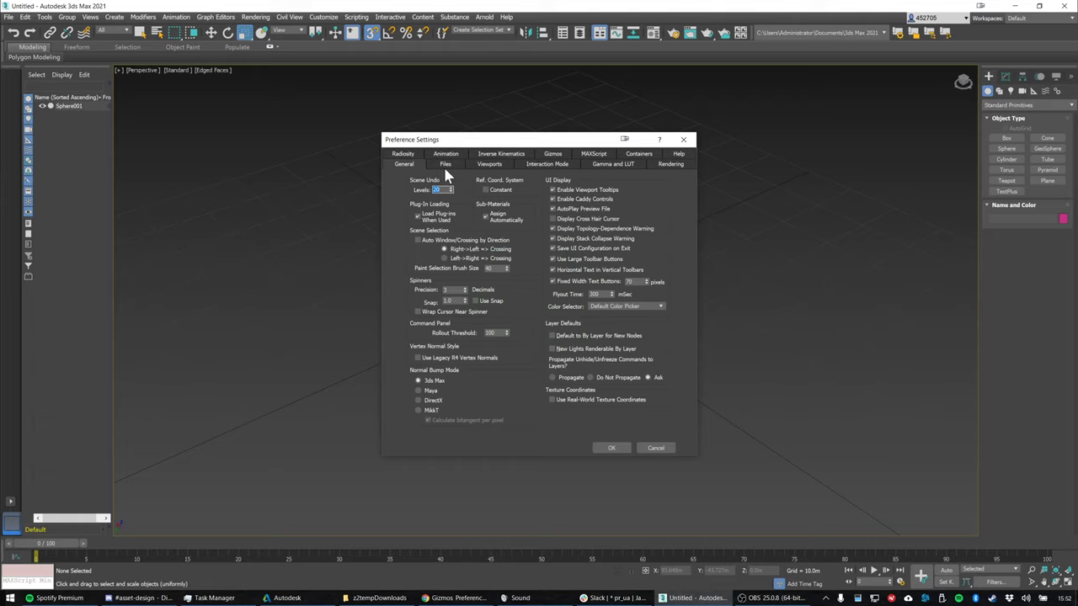
click(554, 153)
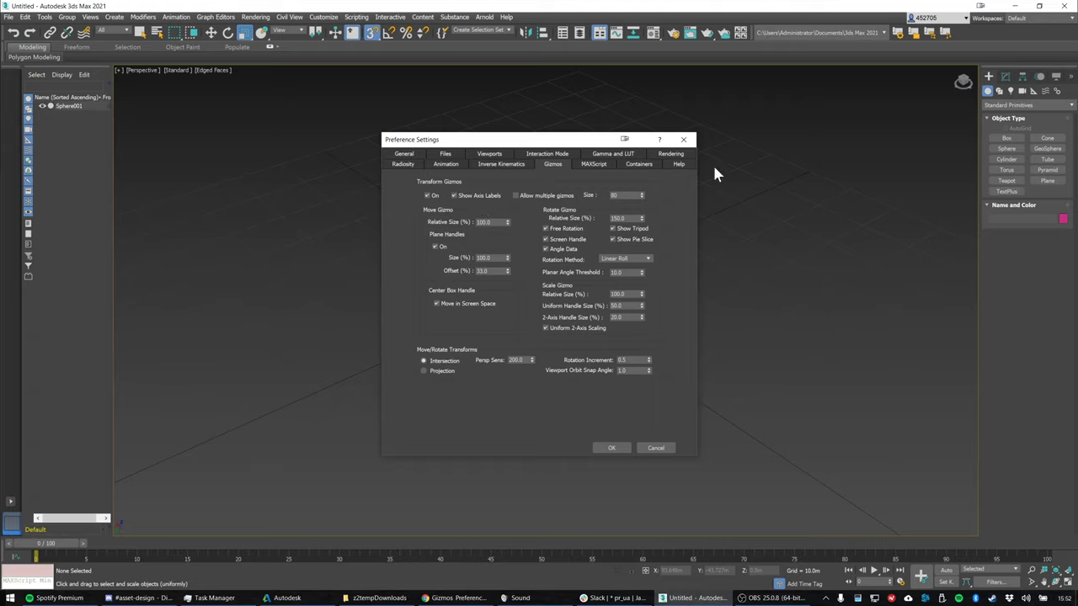
click(683, 139)
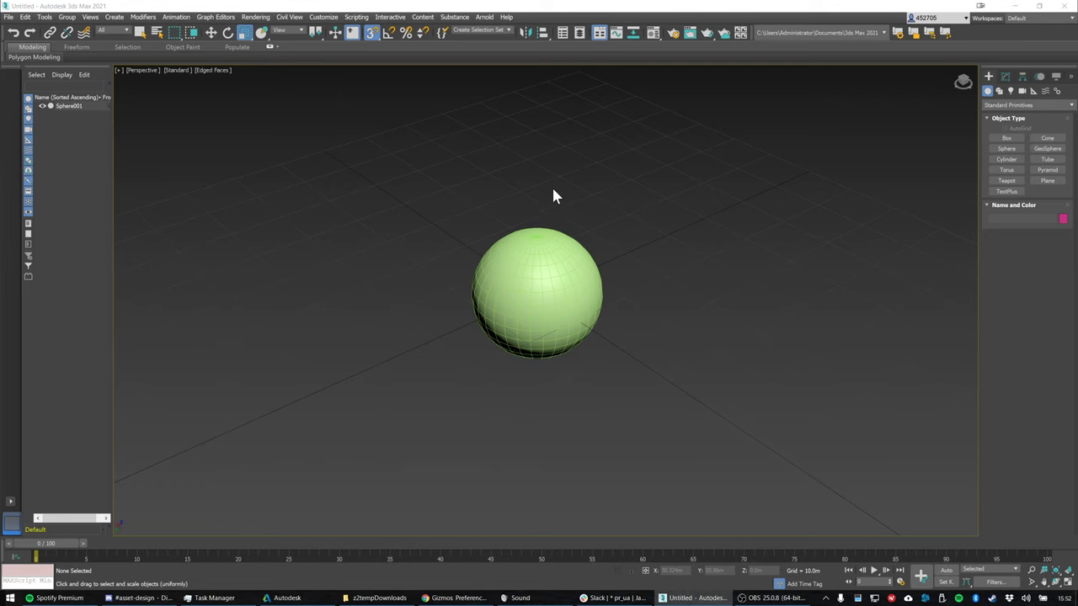
key(alt+Tab)
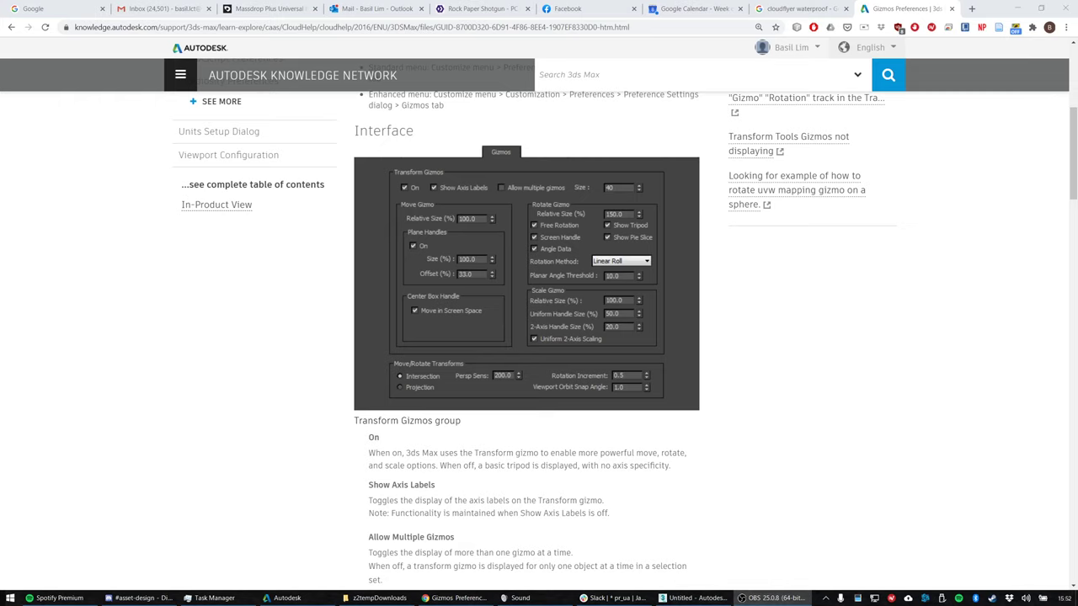
click(692, 598)
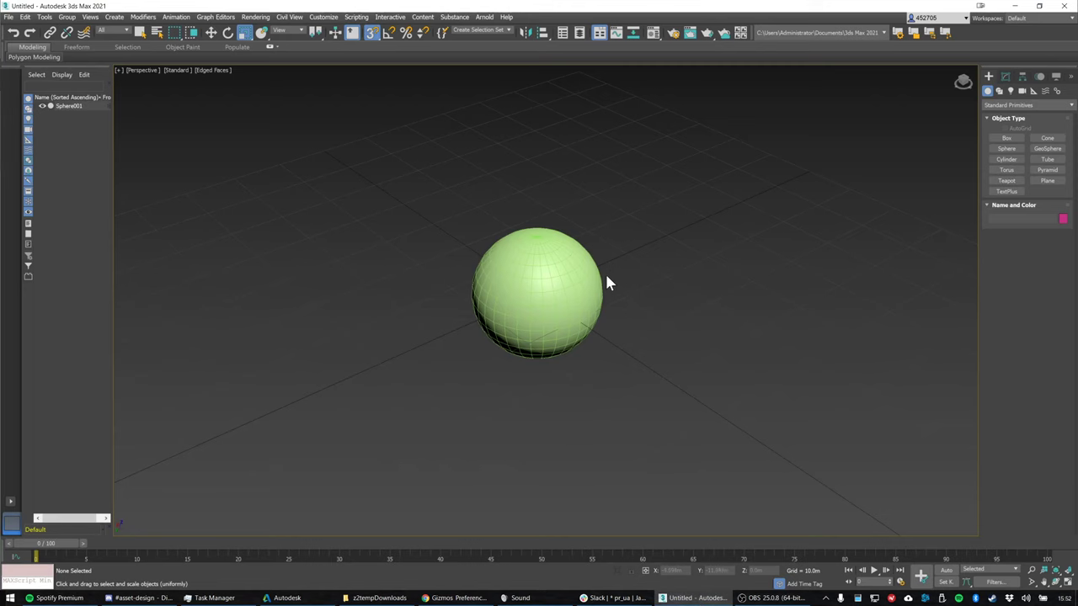
Draw a standard primitive plane about 44.5 m long and 52.6 m wide on the grid behind the sphere
middle_drag(642, 269, 588, 247)
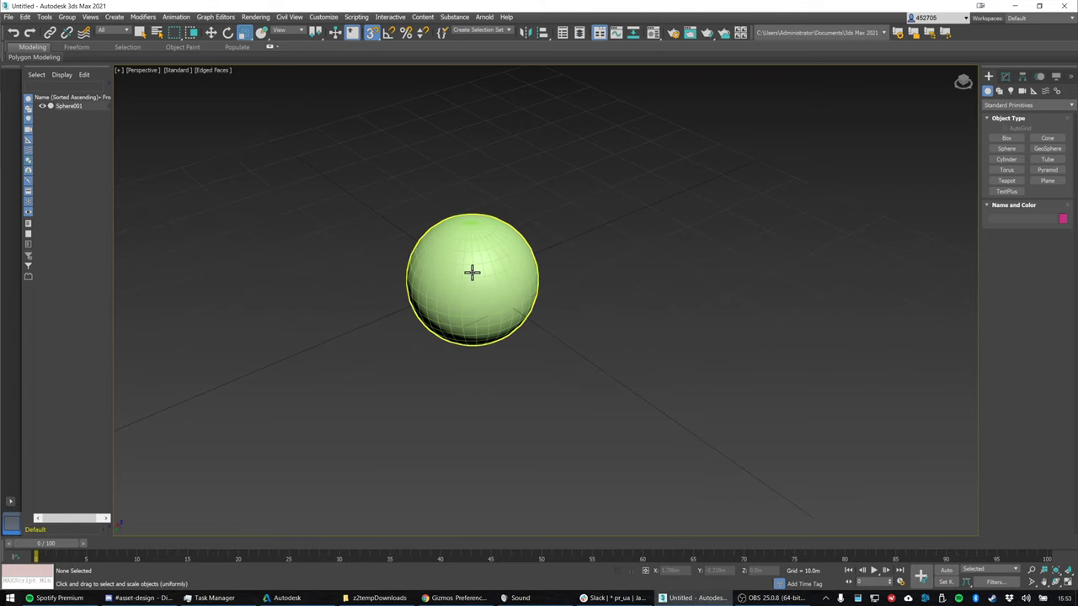
click(471, 272)
click(1007, 76)
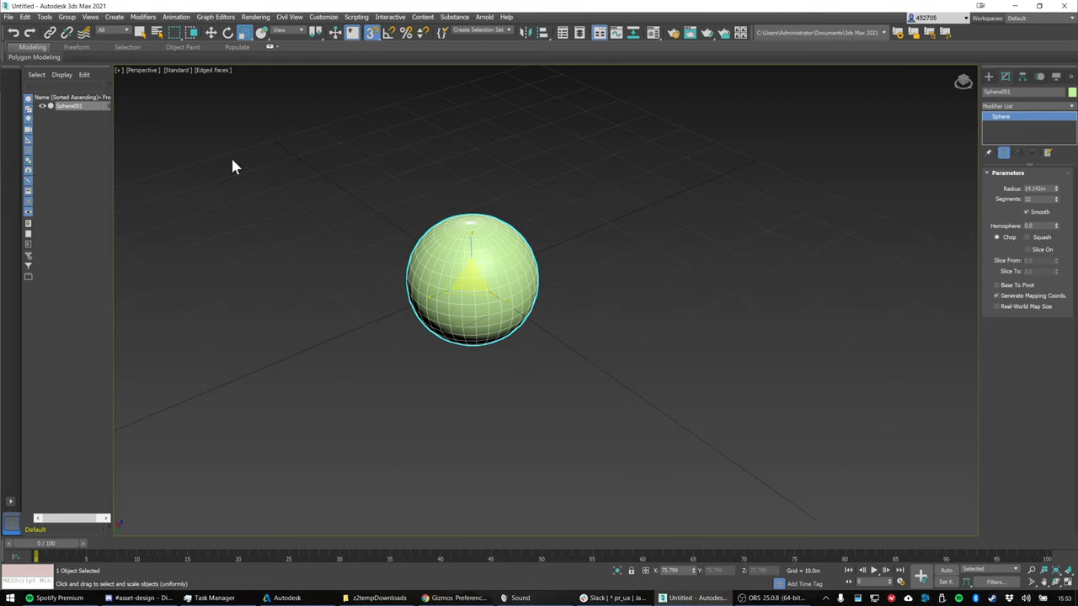
click(989, 77)
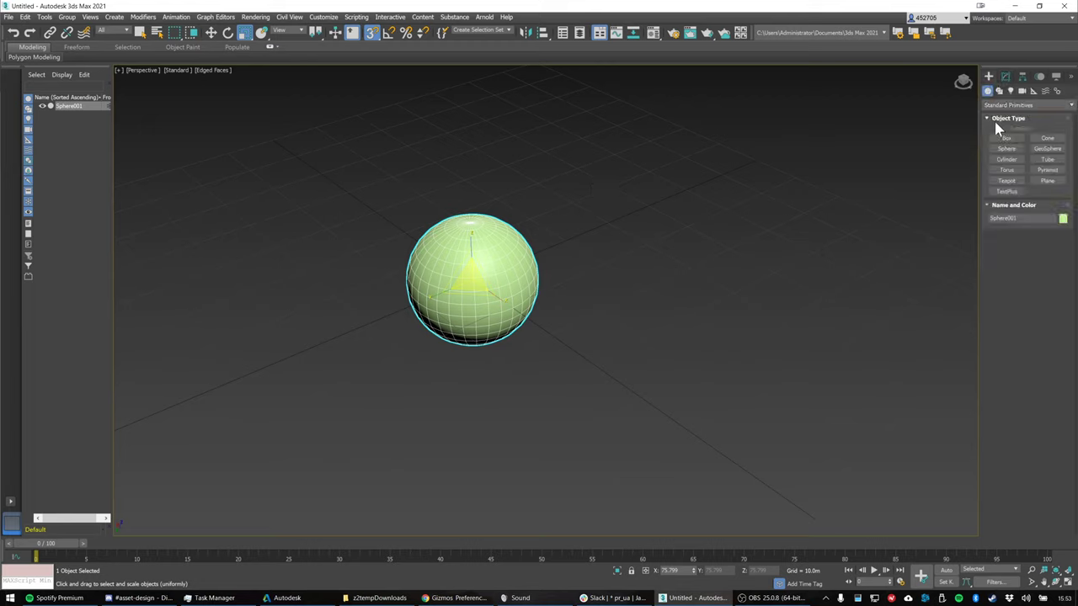
click(1046, 180)
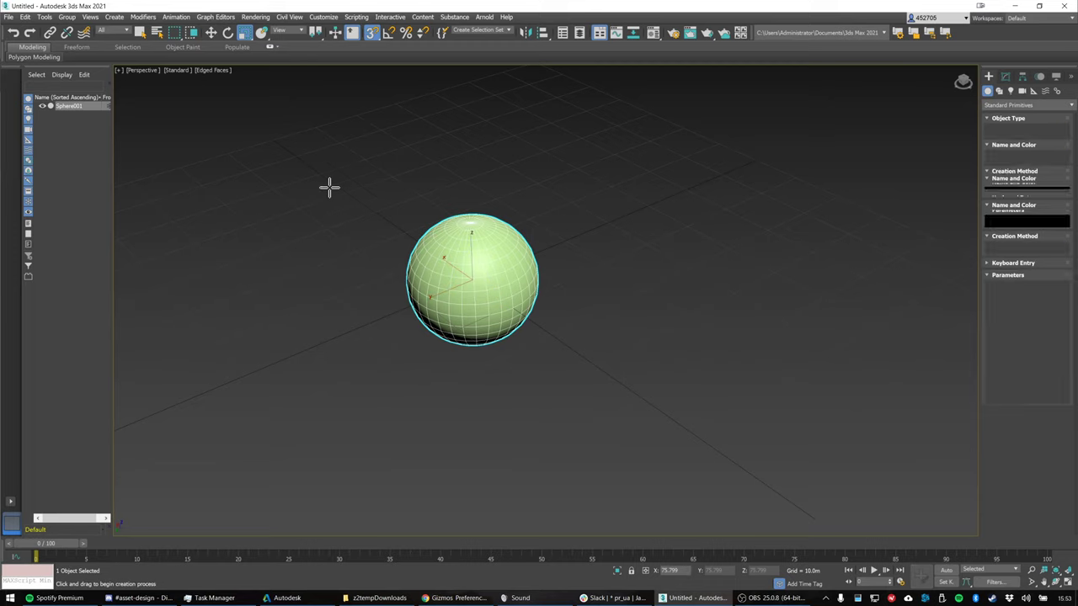
drag(272, 180, 635, 220)
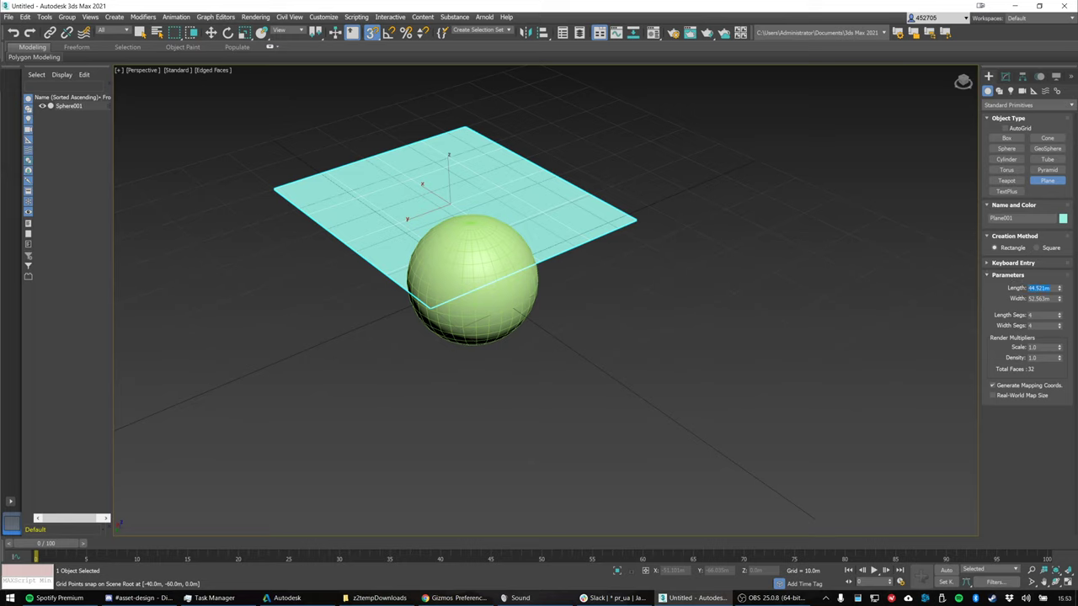
Set the plane's length to 44 m and both its length and width segments to 1
text(44)
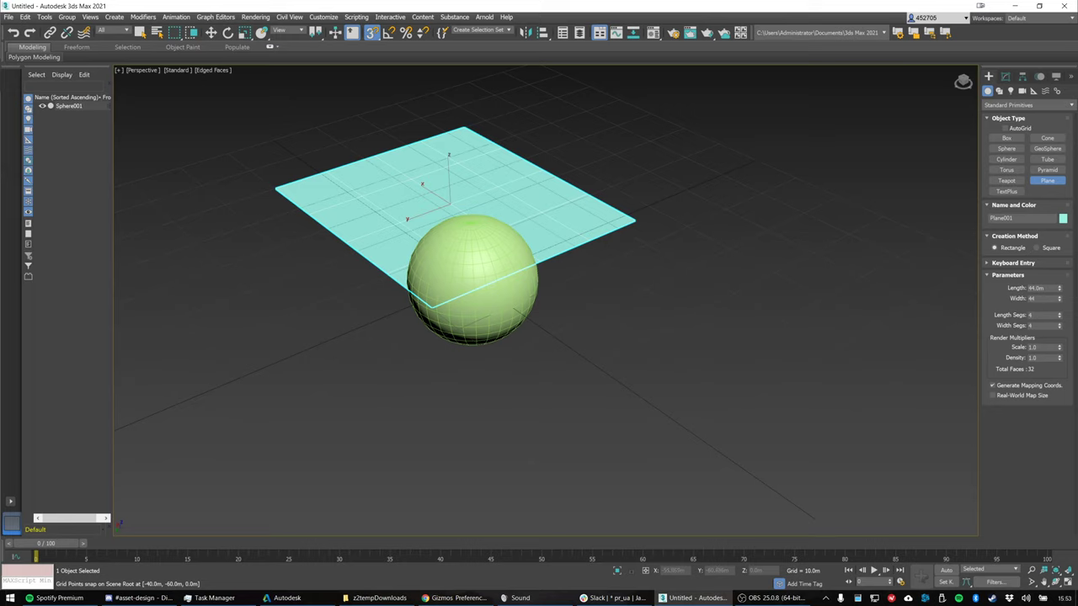
click(1035, 314)
text(1)
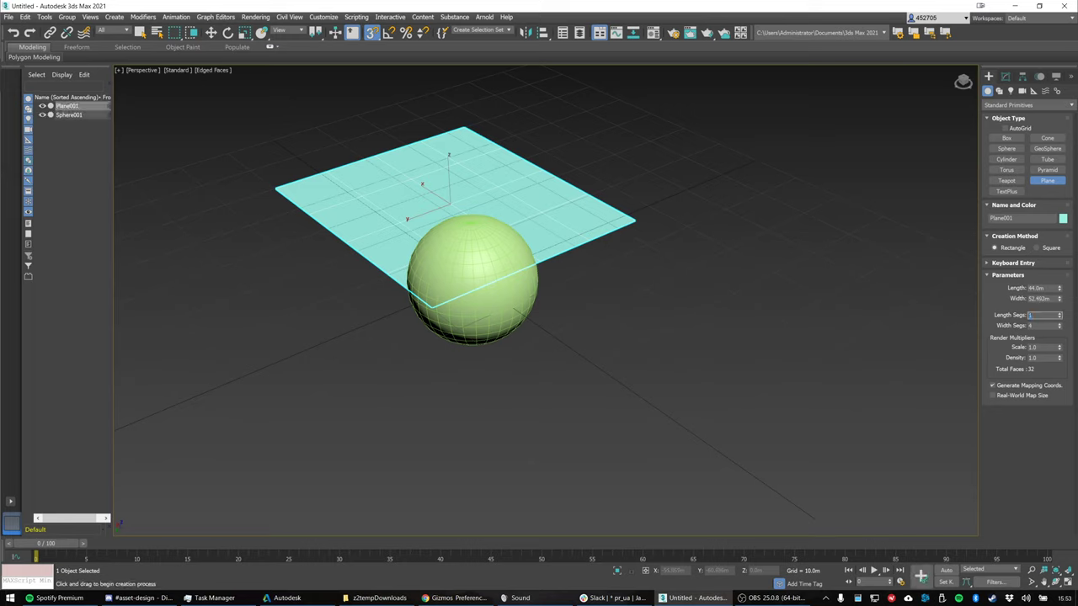
key(Tab)
text(1e)
Turn on angle snap and rotate the plane by -90 degrees about Y so it stands upright
middle_drag(530, 211, 573, 247)
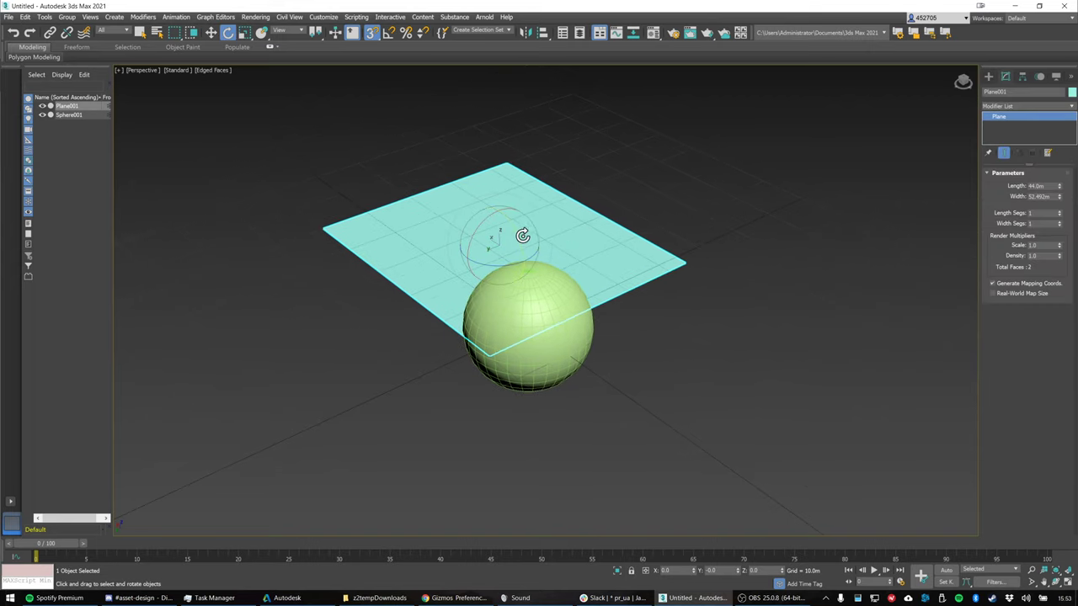
drag(522, 245, 548, 275)
key(ctrl+z)
key(a)
drag(521, 237, 550, 259)
alt+middle_drag(651, 252, 589, 231)
Set the upright plane's width to 44 m and turn off grid snapping
drag(1052, 197, 899, 193)
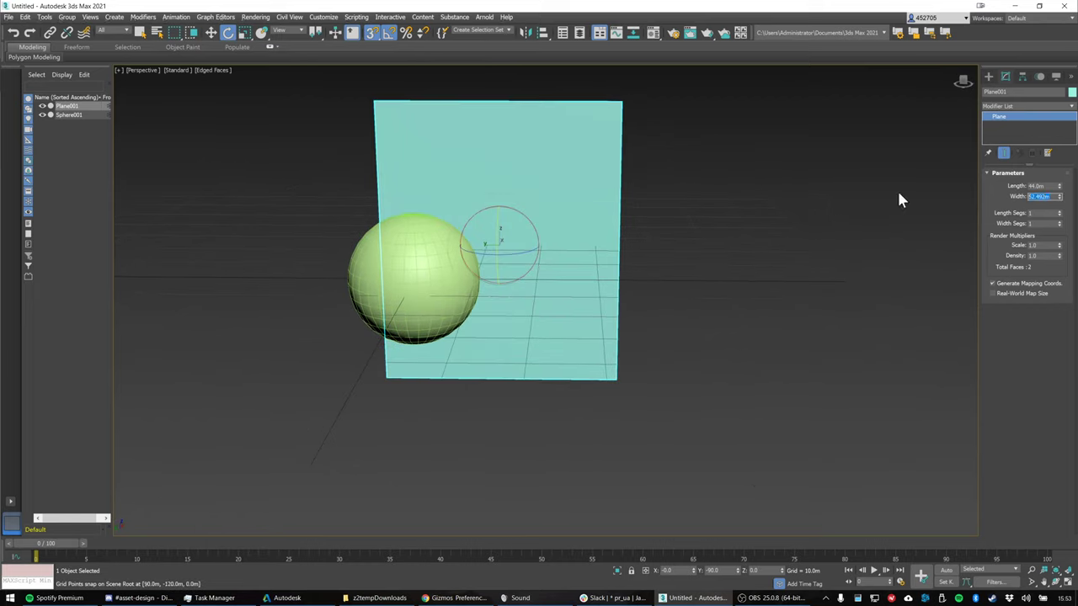
text(44)
key(Return)
middle_drag(628, 199, 637, 223)
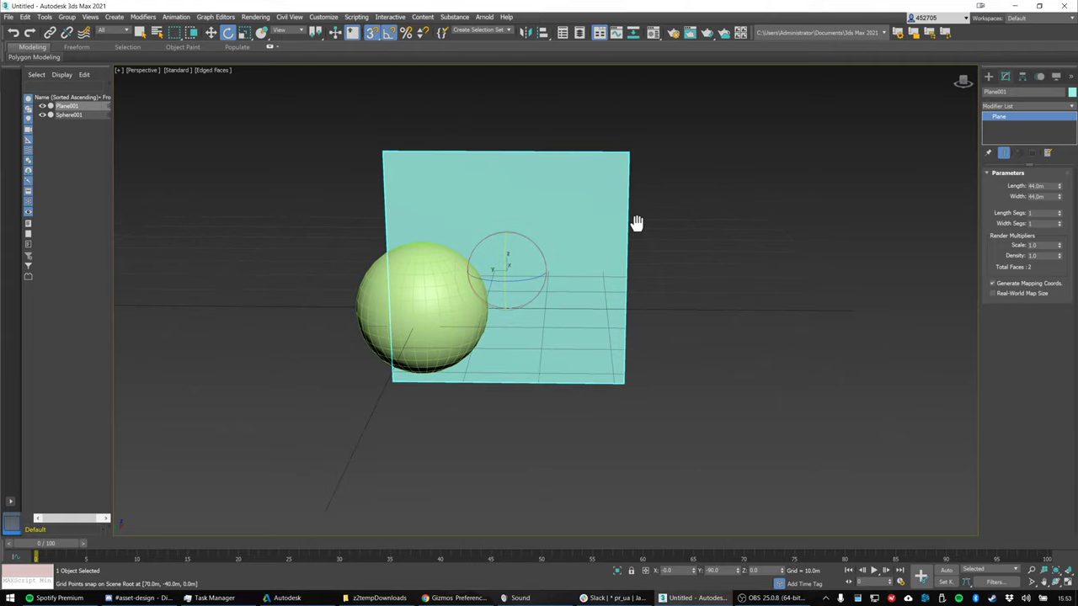
key(s)
Deselect the plane and bring up the Material Editor, placing it clear of the sphere
key(m)
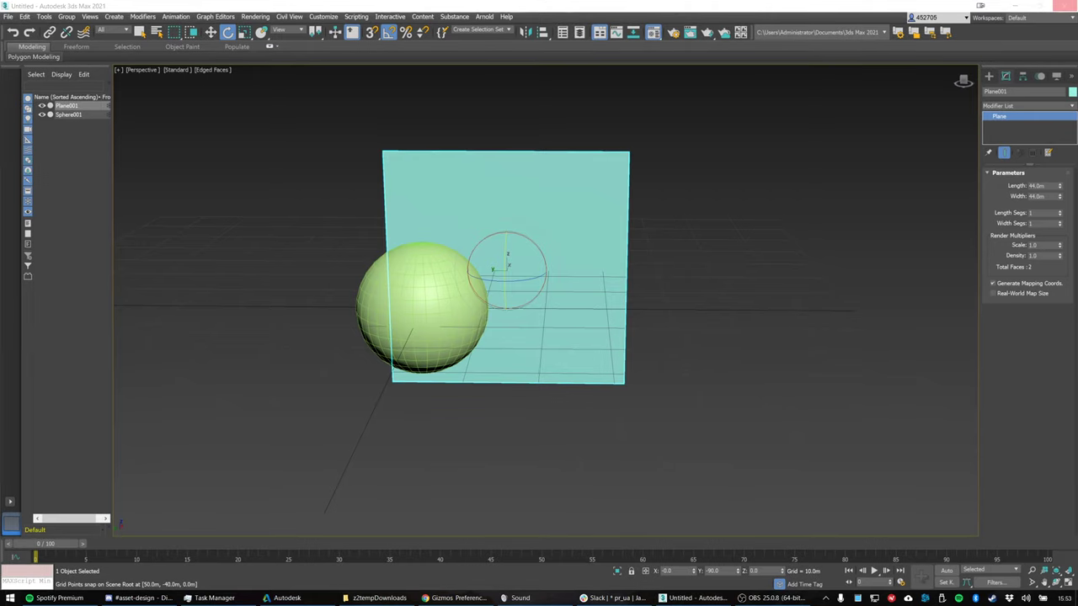
key(alt+Tab)
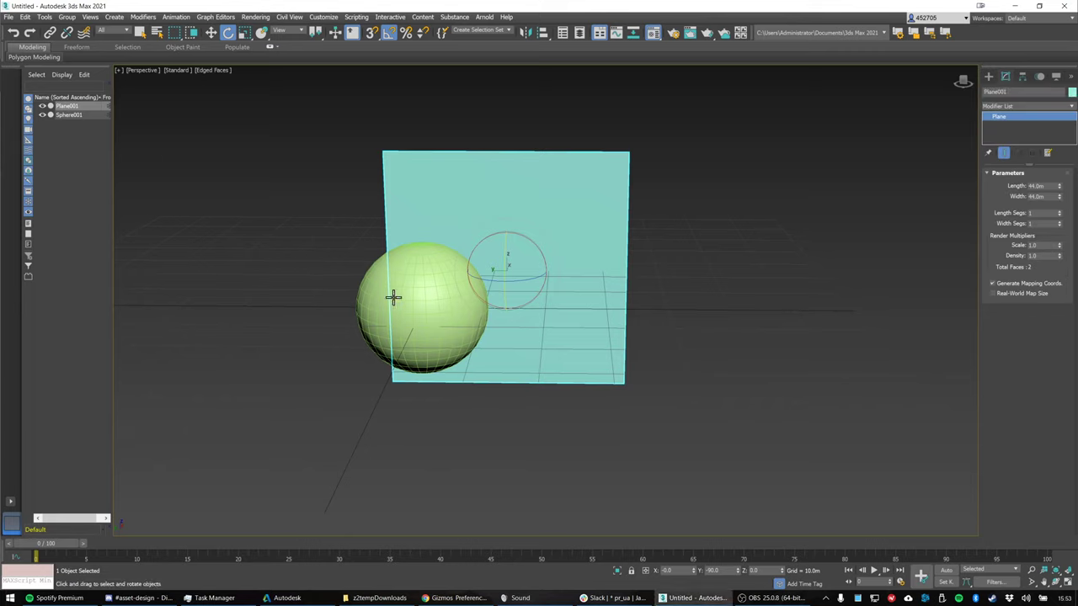
click(469, 449)
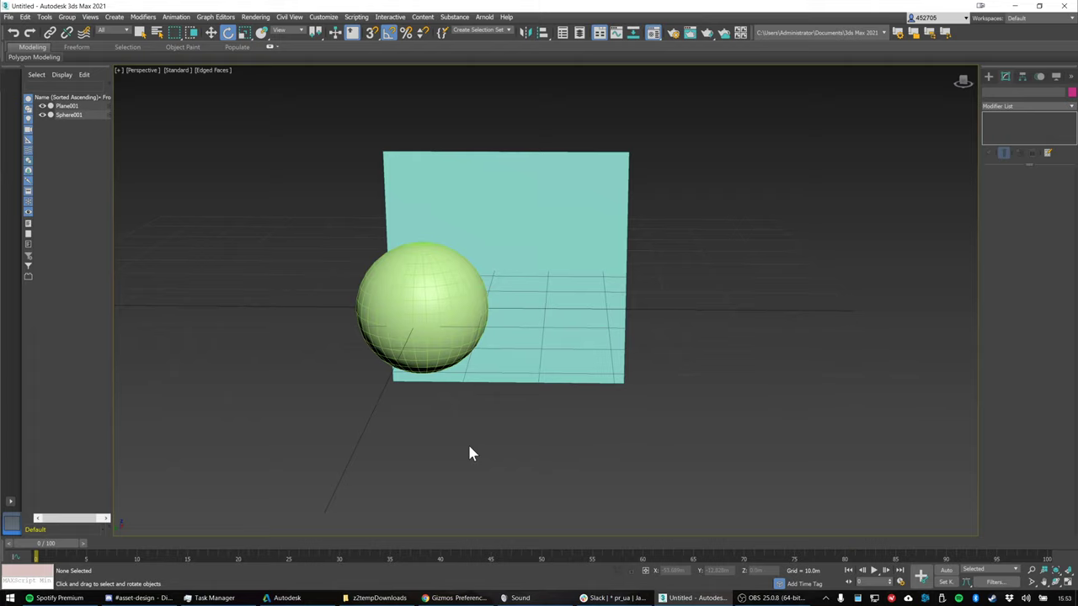
key(m)
key(m)
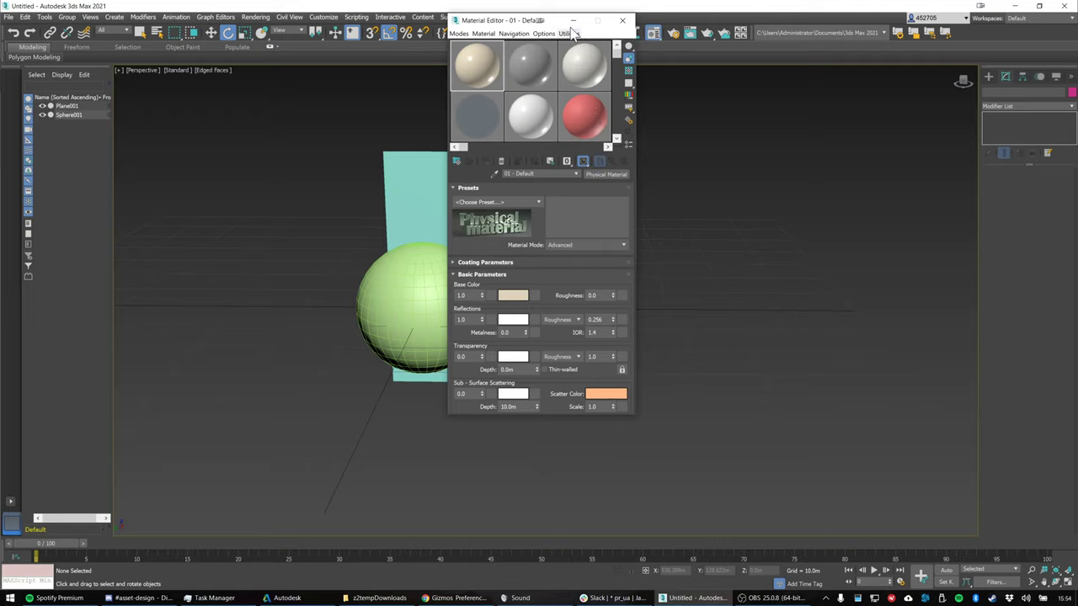
drag(556, 25, 627, 105)
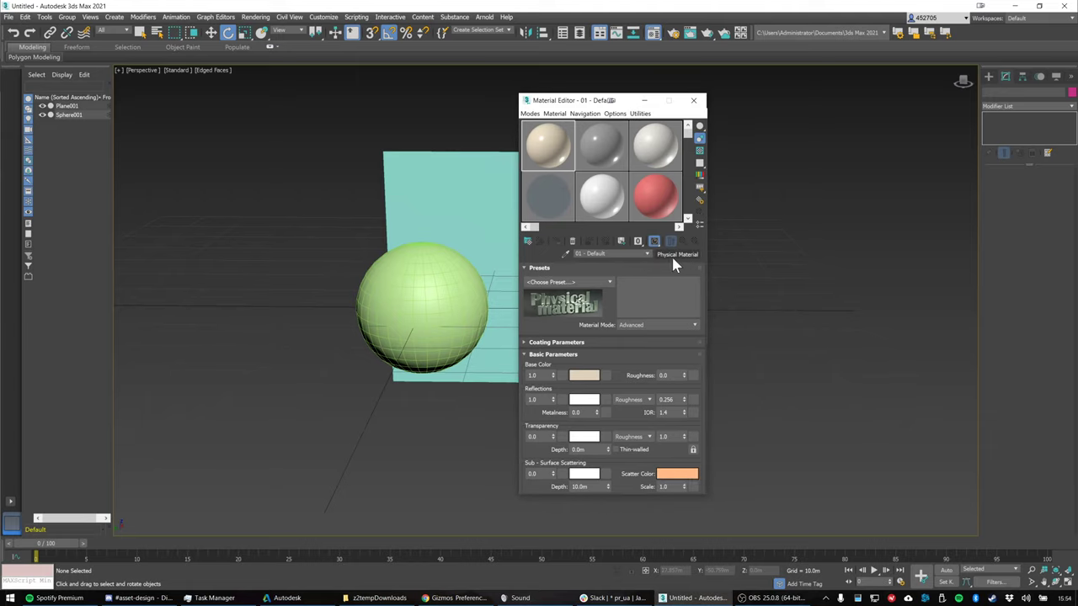
Change the first sample material, 01 - Default, to PBR Material (Metal/Rough)
click(674, 258)
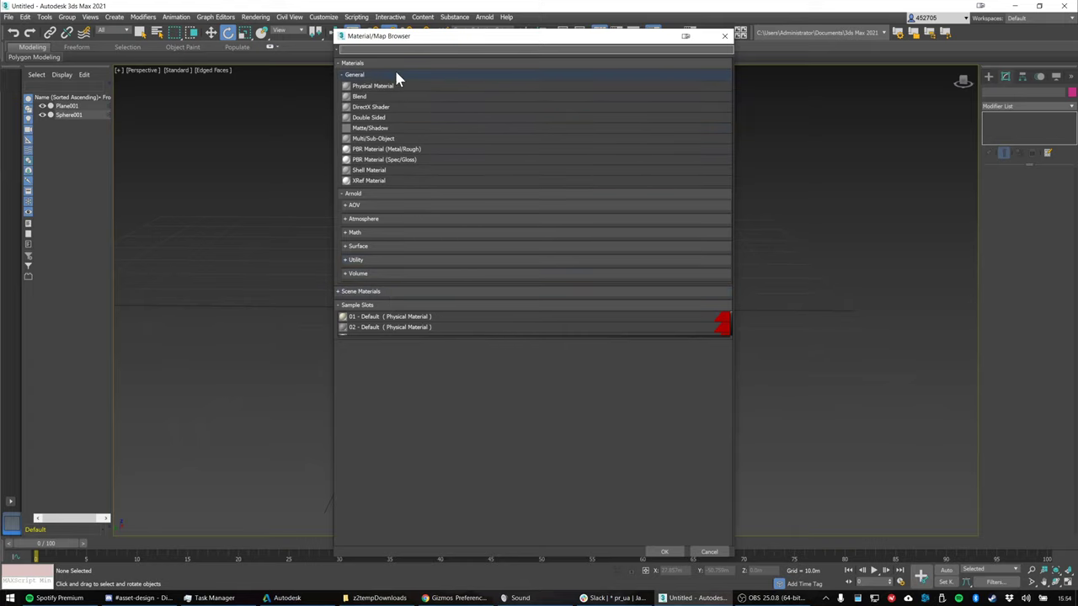
drag(451, 41, 526, 42)
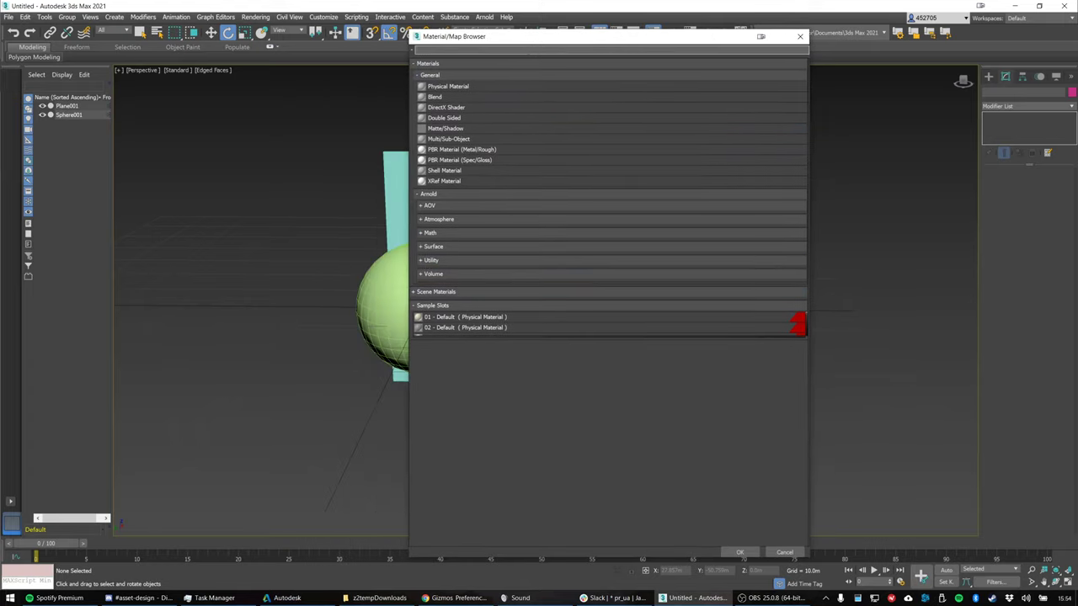
click(488, 151)
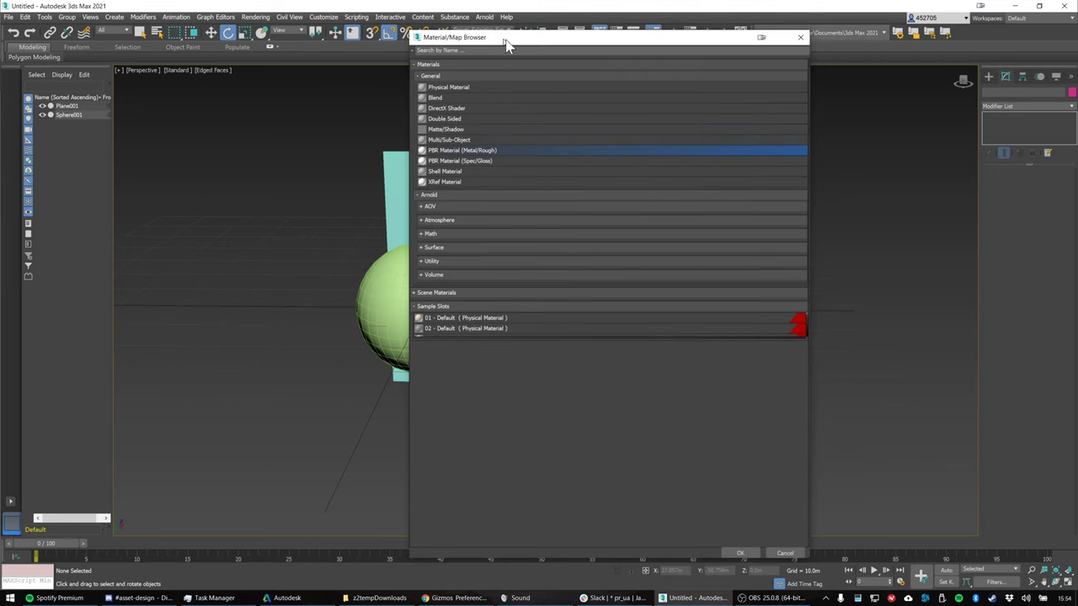
drag(502, 37, 819, 42)
double_click(798, 154)
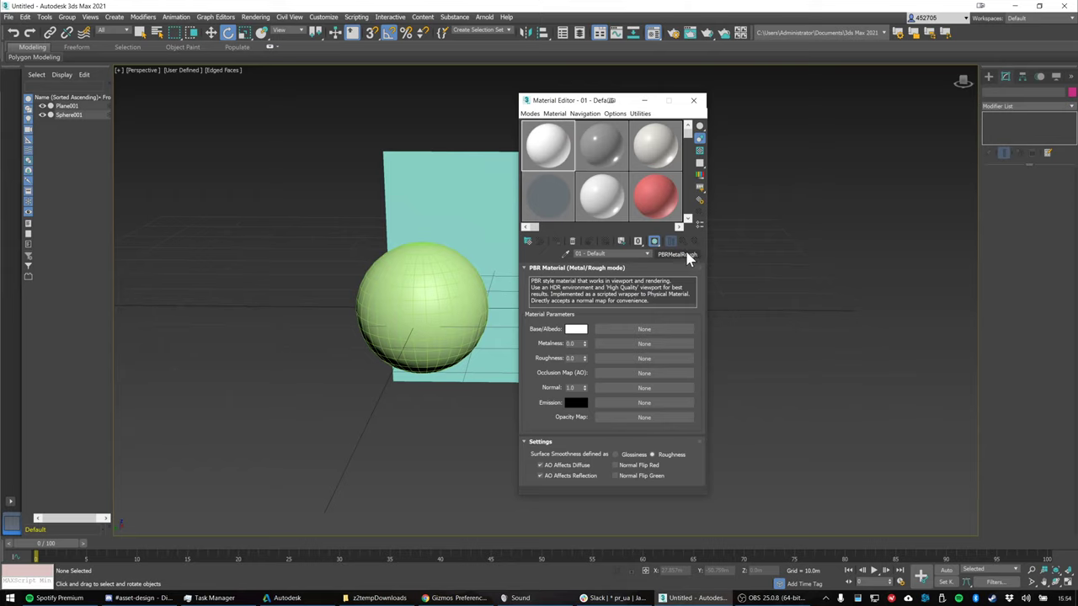
Change the second sample material, 02 - Default, to PBR Material (Metal/Rough) as well
click(603, 157)
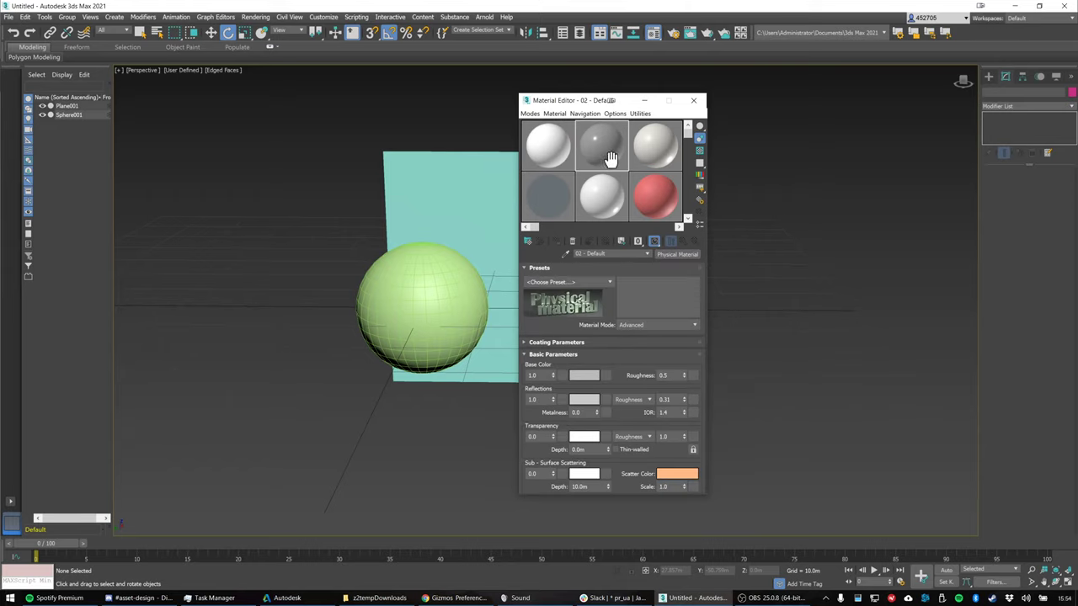
click(680, 255)
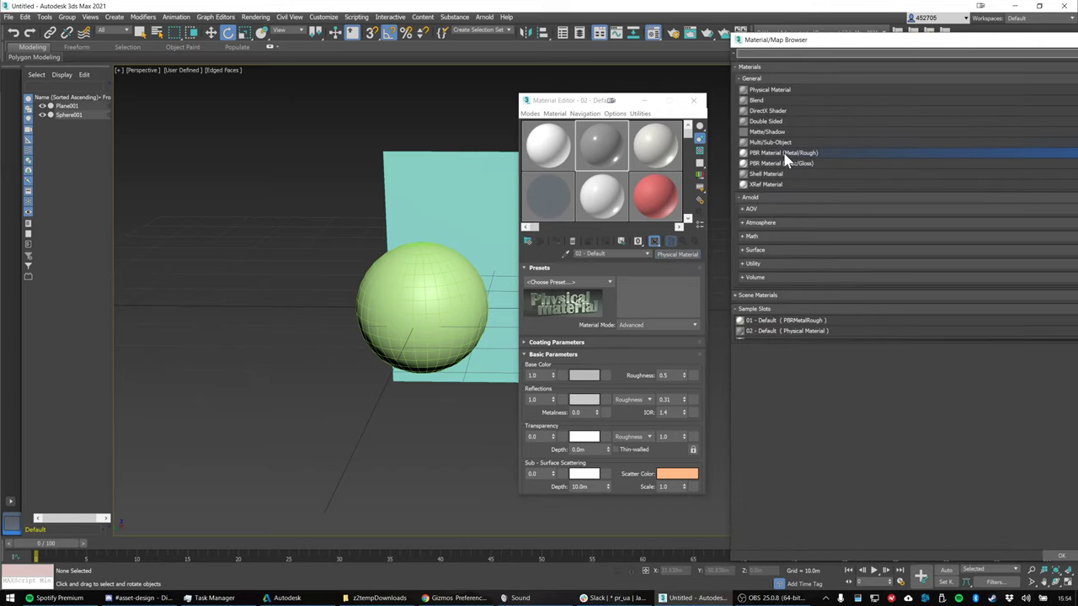
double_click(782, 149)
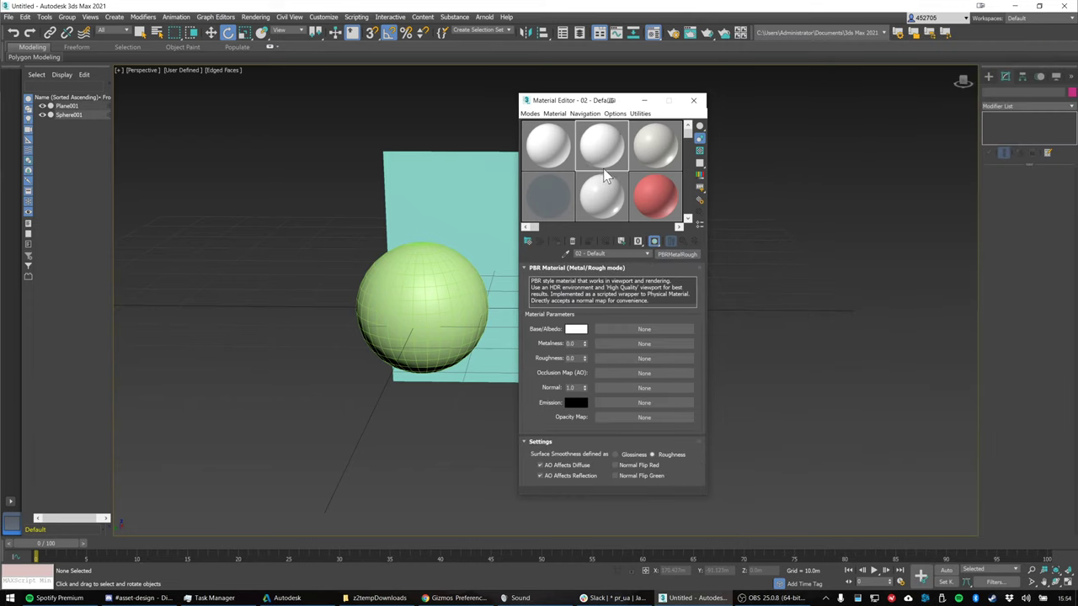
Add a Bitmap map to the Base/Albedo channel of the first sample material, 01 - Default
click(566, 162)
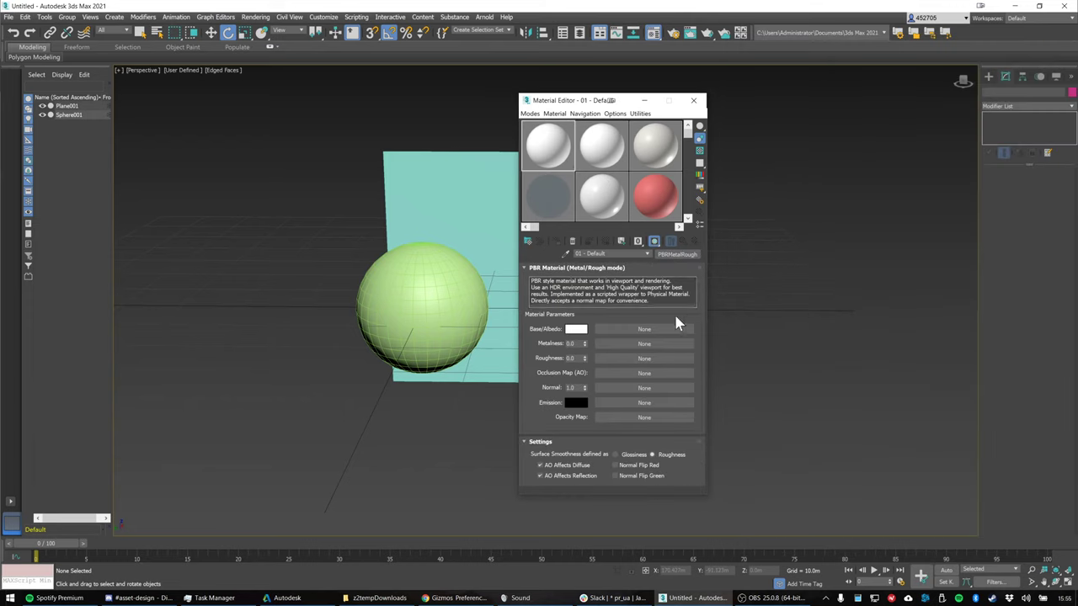
click(658, 327)
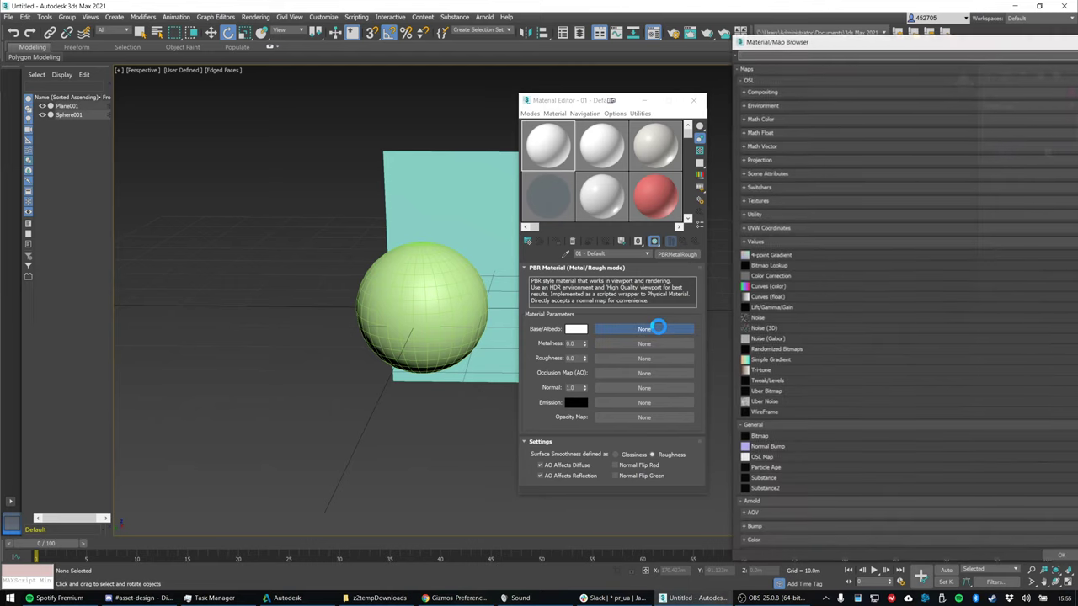
click(765, 437)
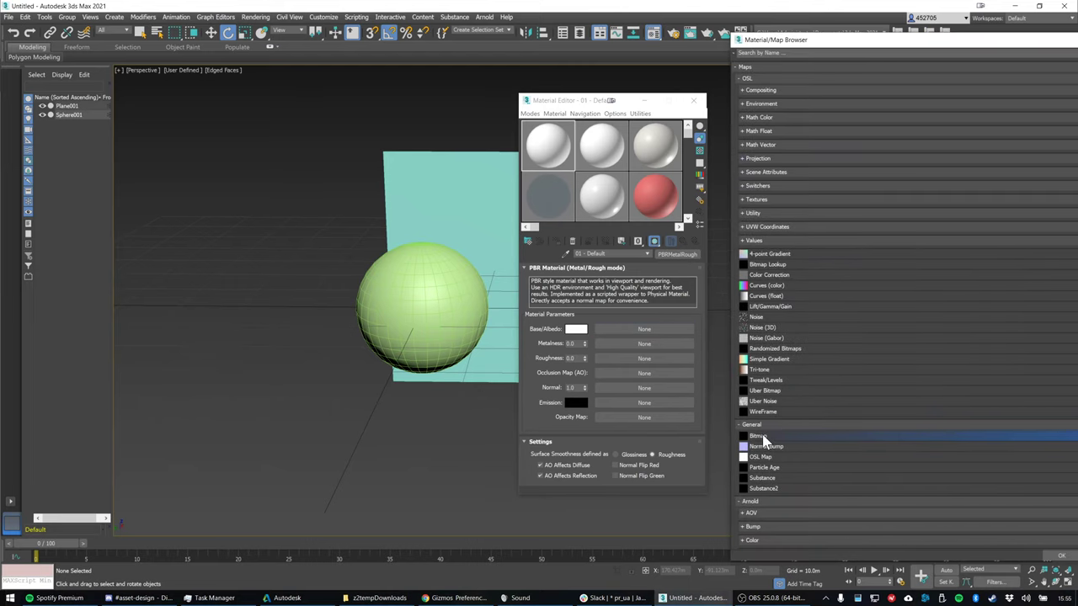
double_click(762, 438)
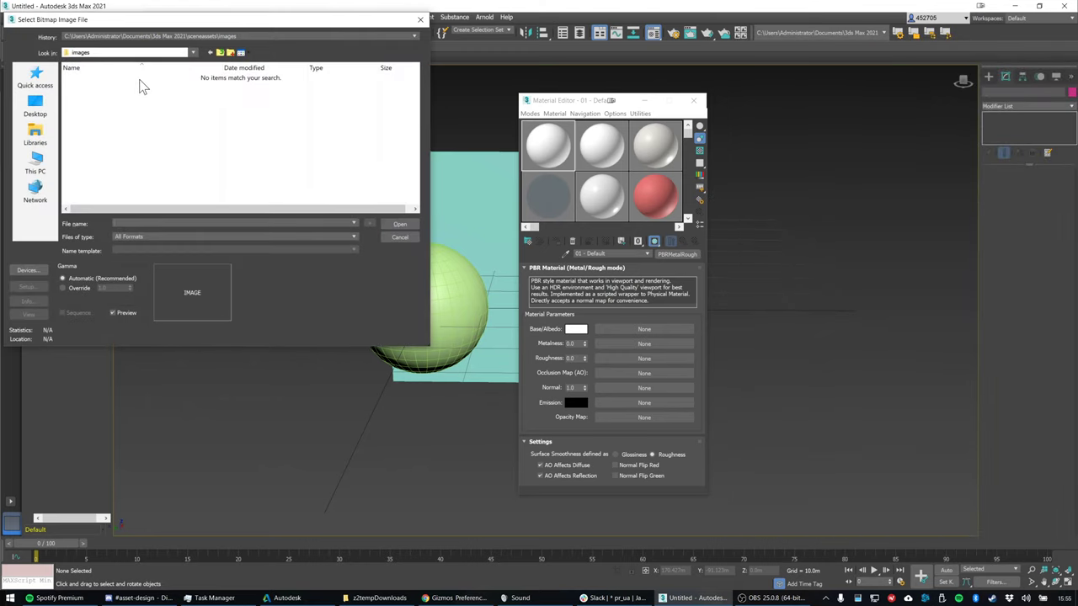
Load CatoLantern Planningv2.png from the Asset Design 20-21 folder as the bitmap image
click(36, 105)
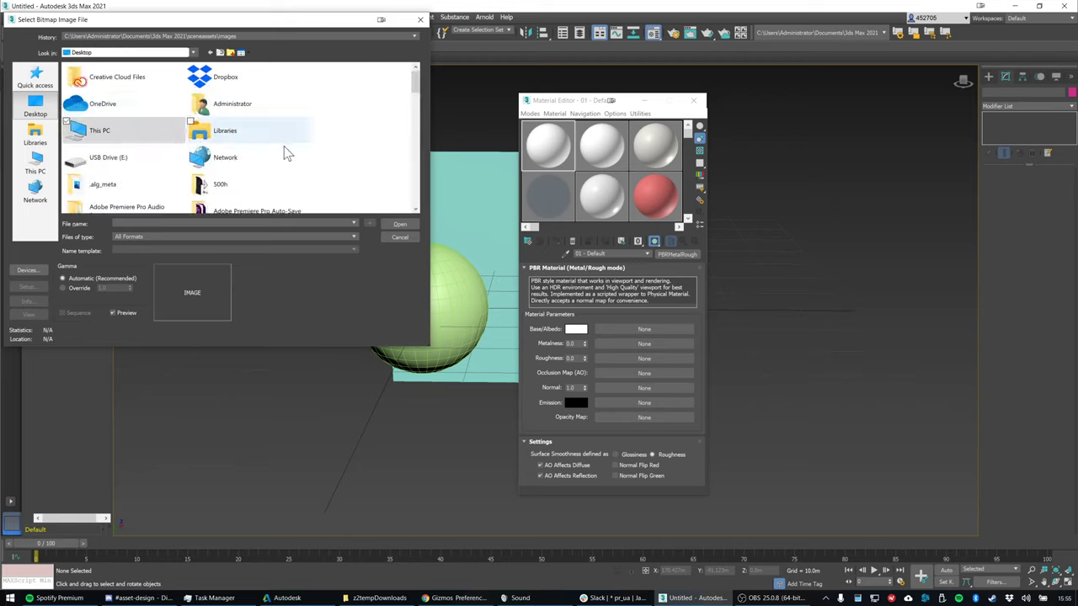
click(122, 128)
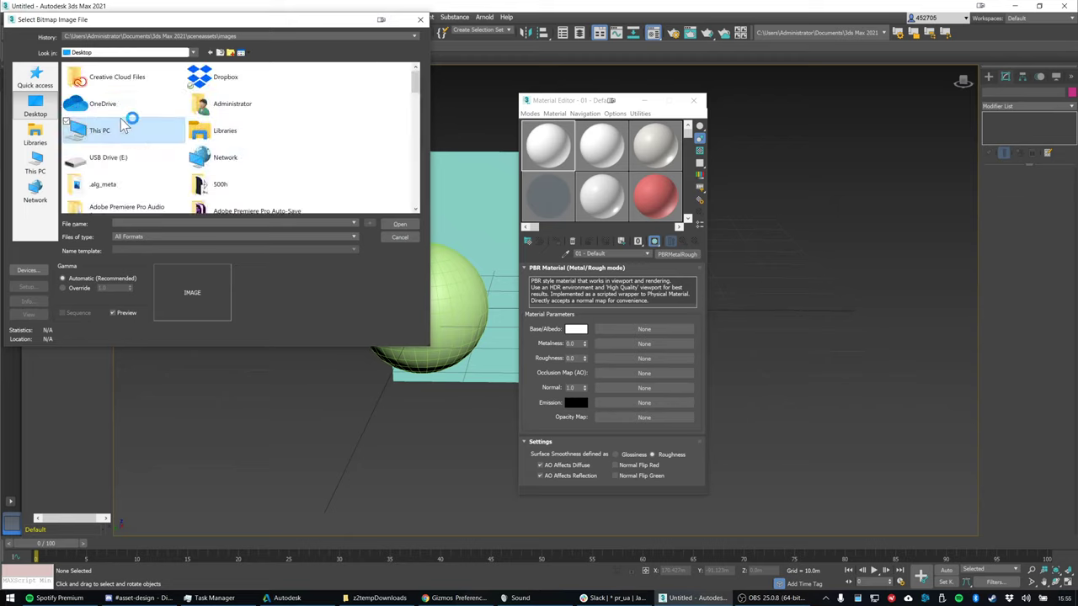
click(35, 78)
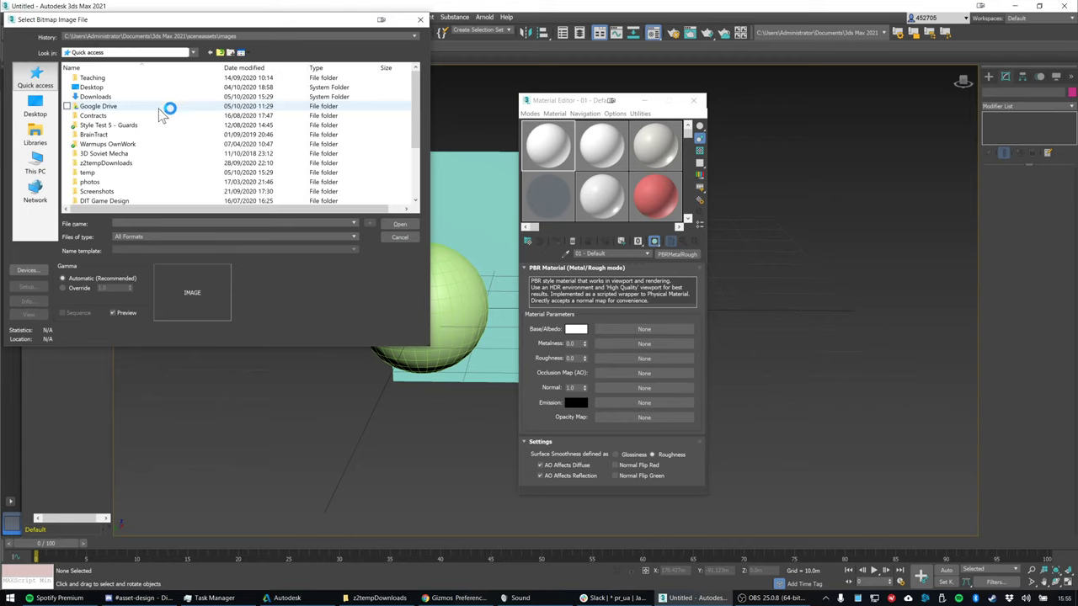
scroll(122, 173, down, 3)
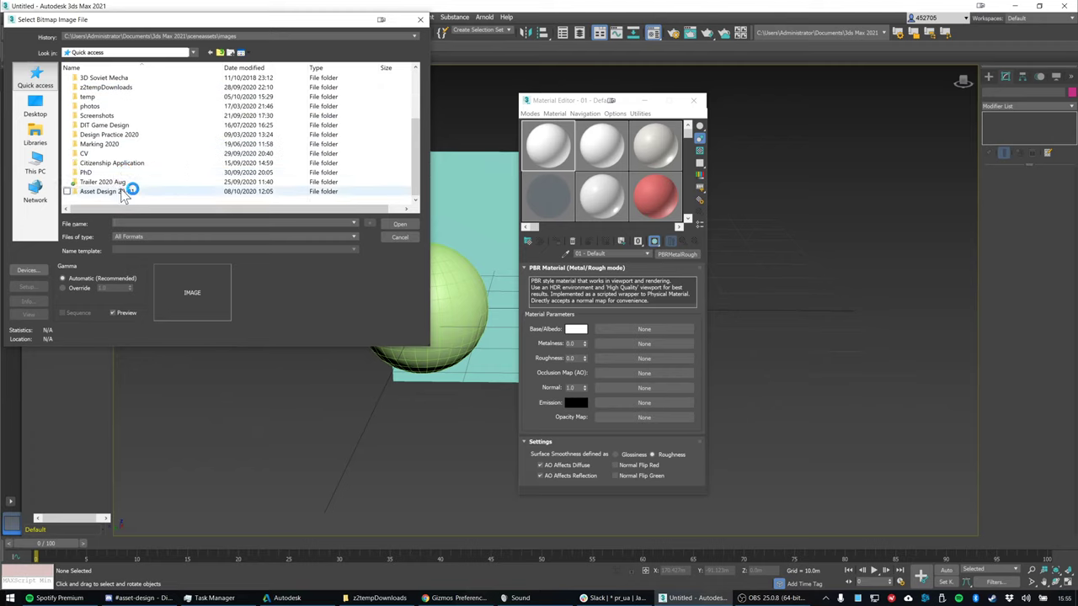
double_click(122, 191)
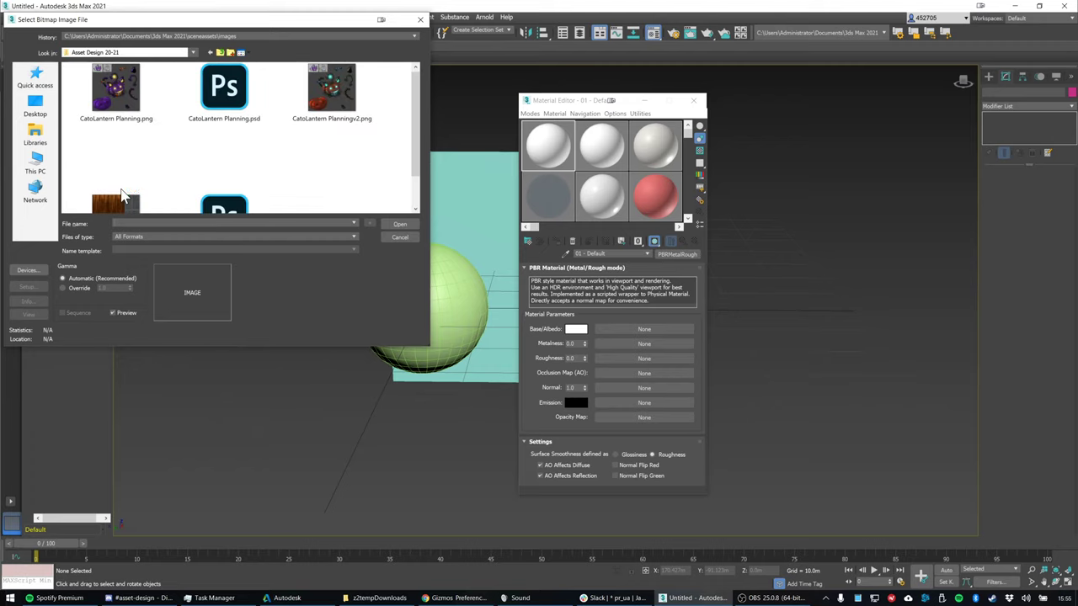
double_click(352, 89)
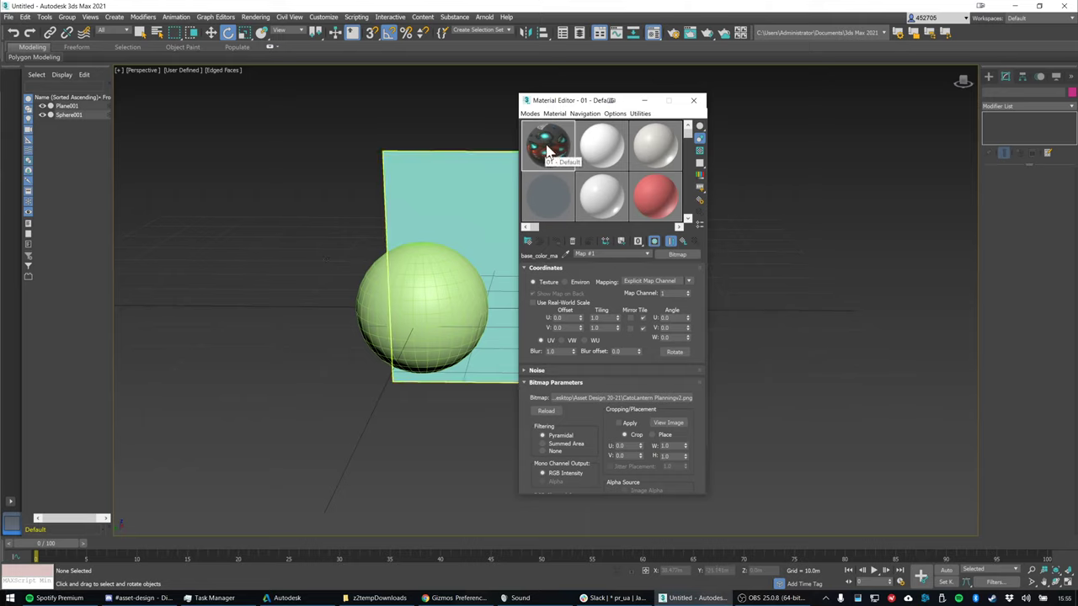
Apply the textured 01 - Default material to the upright plane and move the Material Editor clear of it
drag(548, 149, 473, 181)
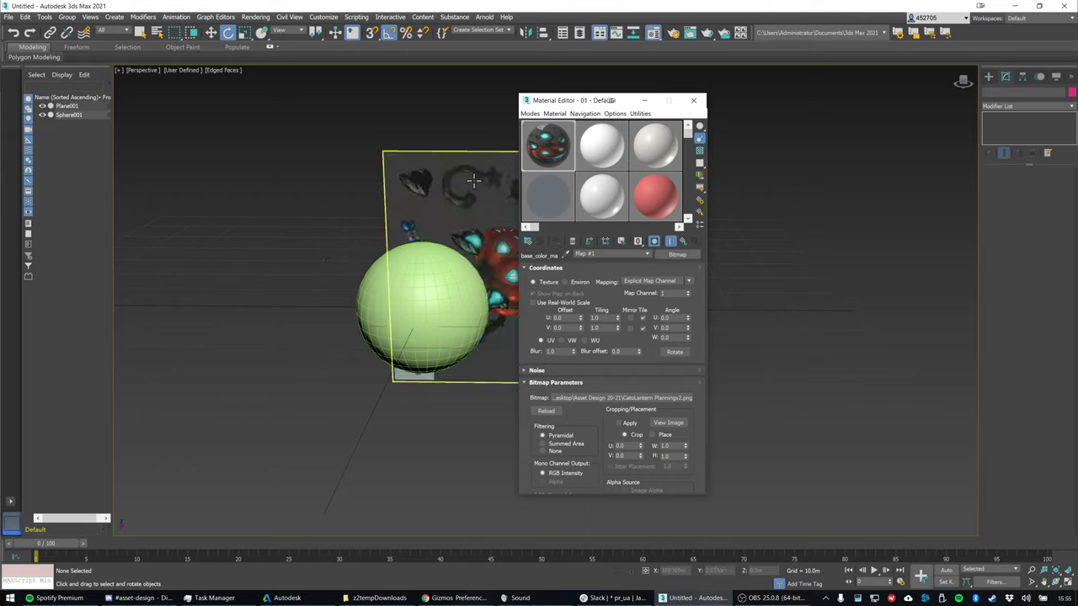
drag(594, 101, 735, 102)
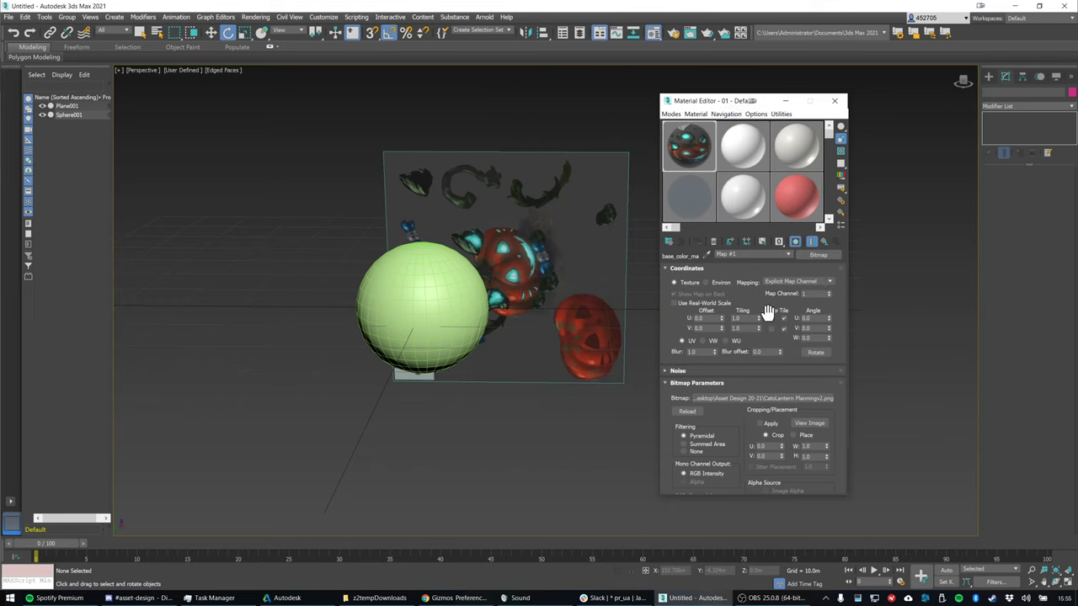
Try a 90 degree bitmap angle for U and for V, resetting each to 0
click(810, 318)
text(5)
key(Return)
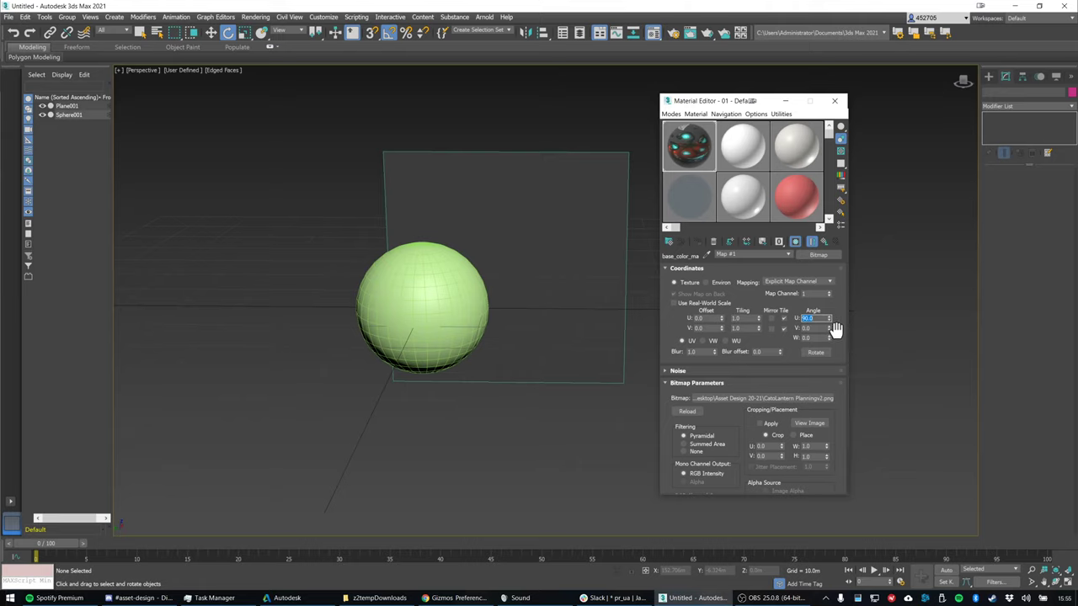
text(0)
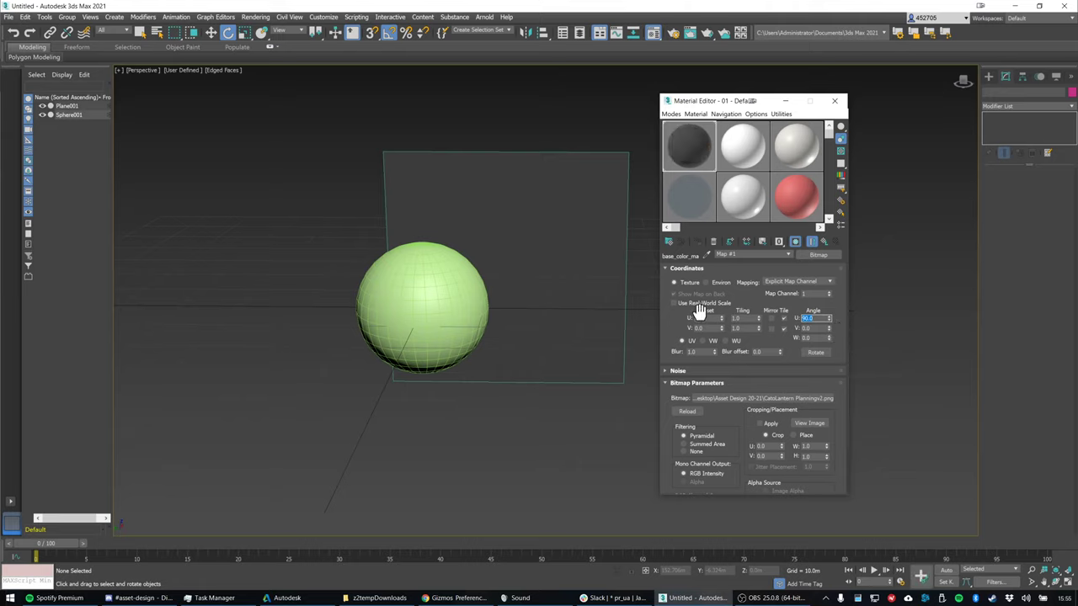
key(Tab)
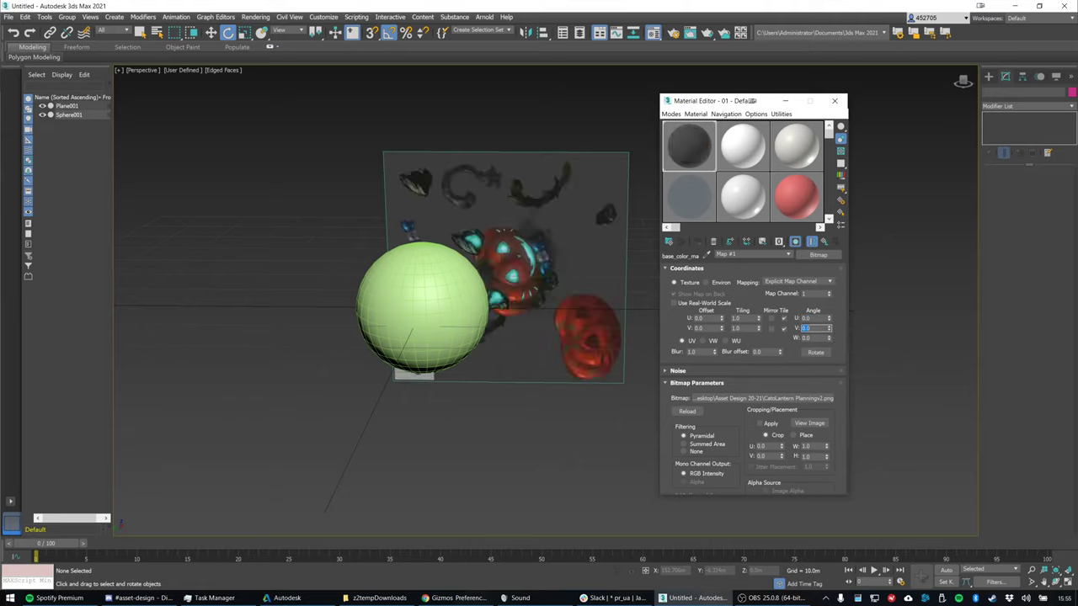
text(90)
key(Return)
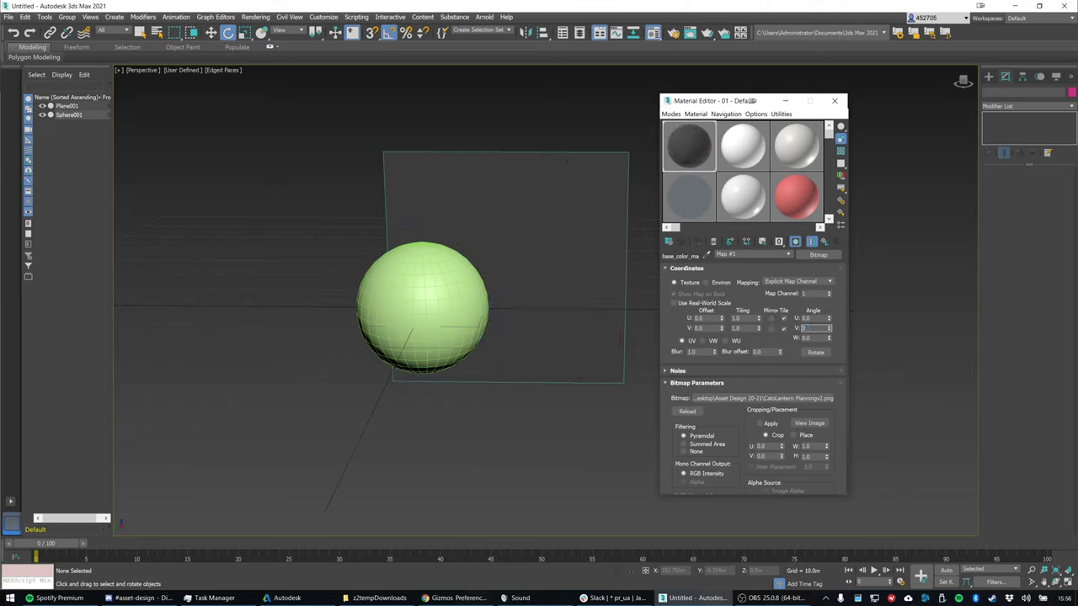
text(0)
Set the bitmap's W angle to 90 degrees and close the Material Editor
key(Tab)
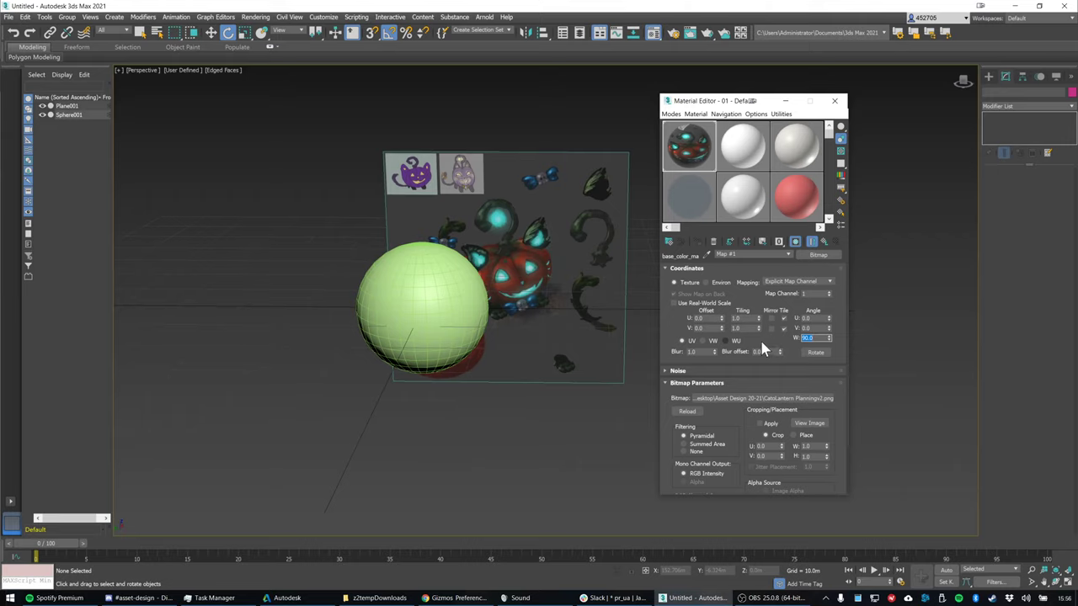
click(837, 101)
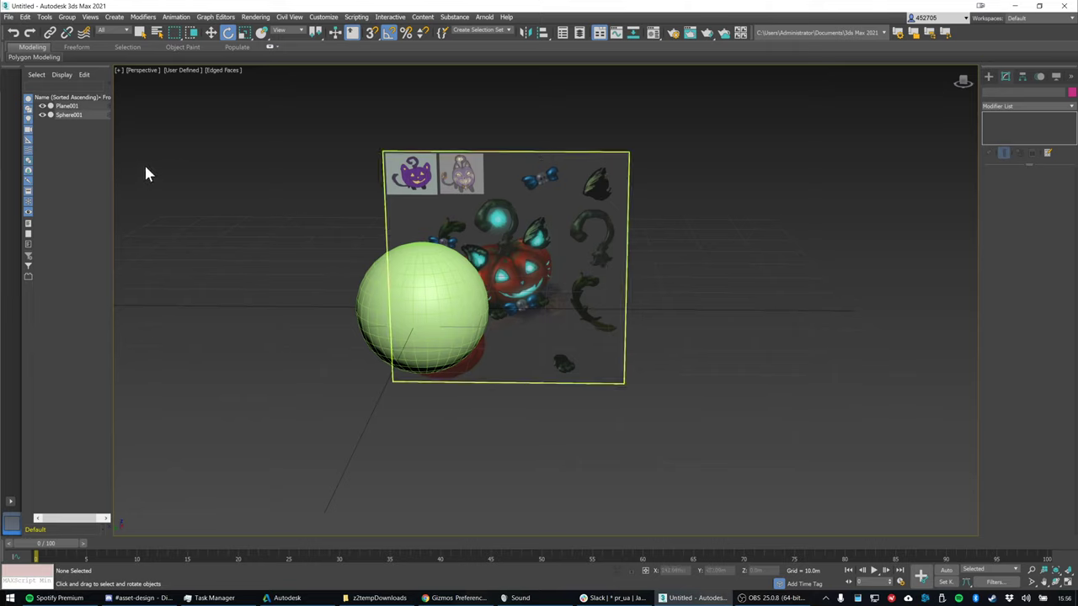
Freeze the reference plane and keep the sphere unfrozen
click(111, 107)
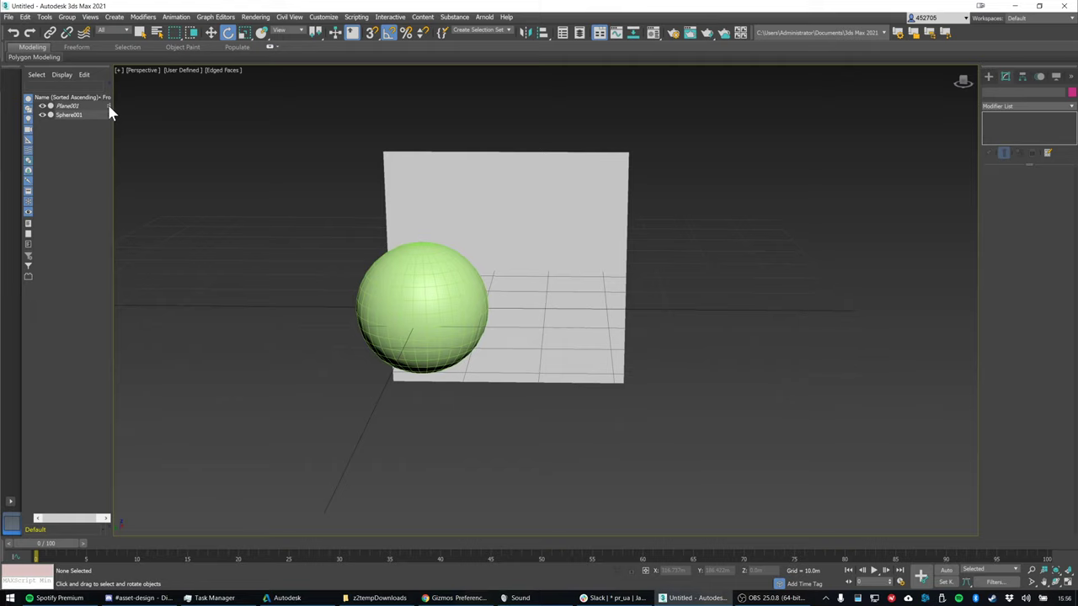
click(109, 107)
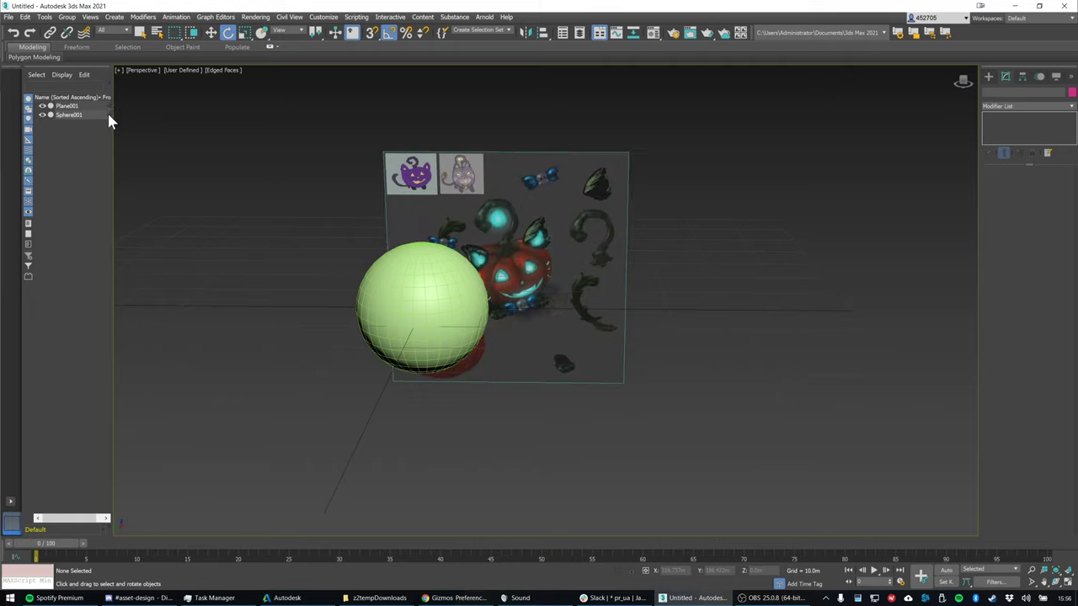
click(107, 107)
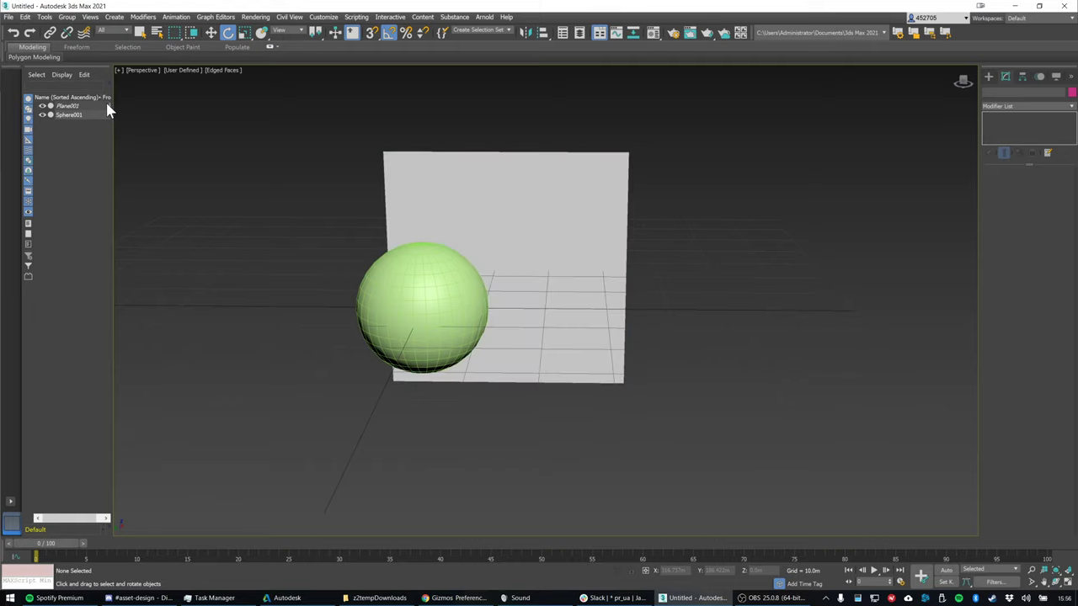
click(106, 106)
click(102, 115)
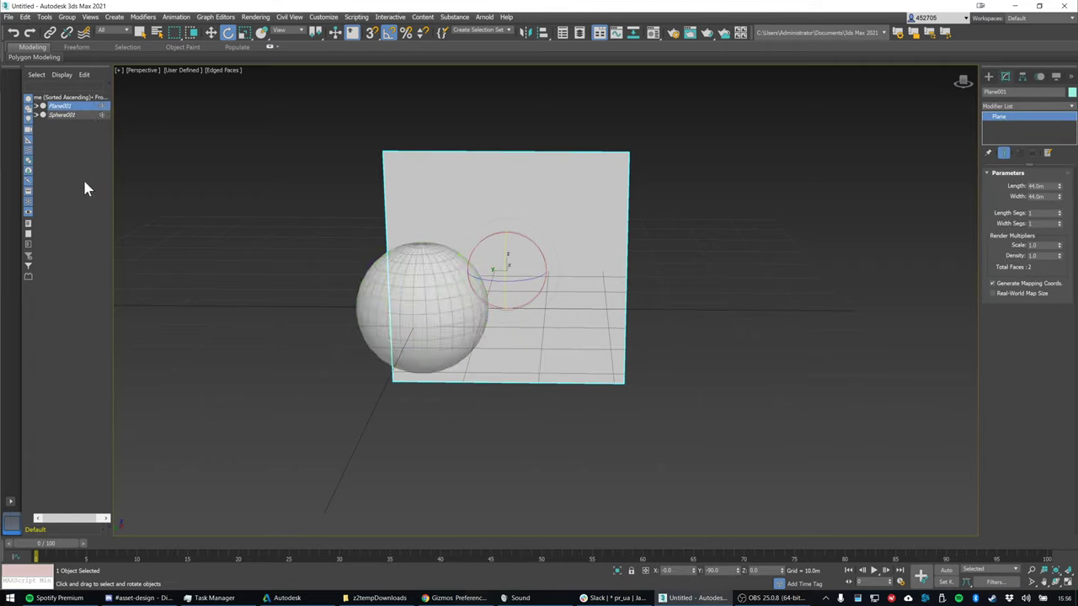
click(89, 167)
click(102, 115)
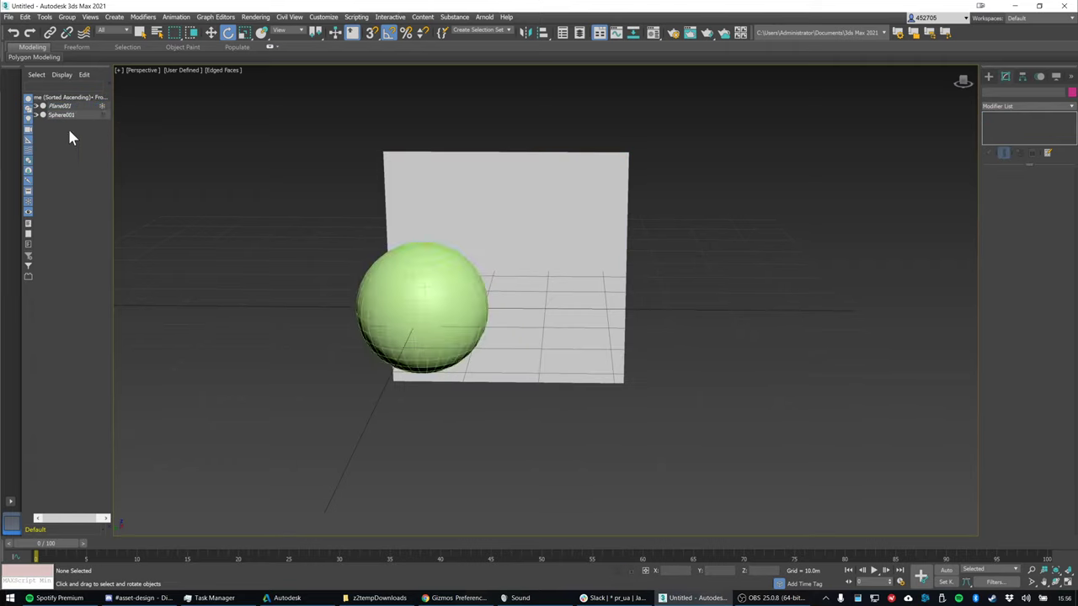
Turn off Show Frozen in Gray in the reference plane's object properties, then deselect the plane
right_click(104, 105)
click(40, 152)
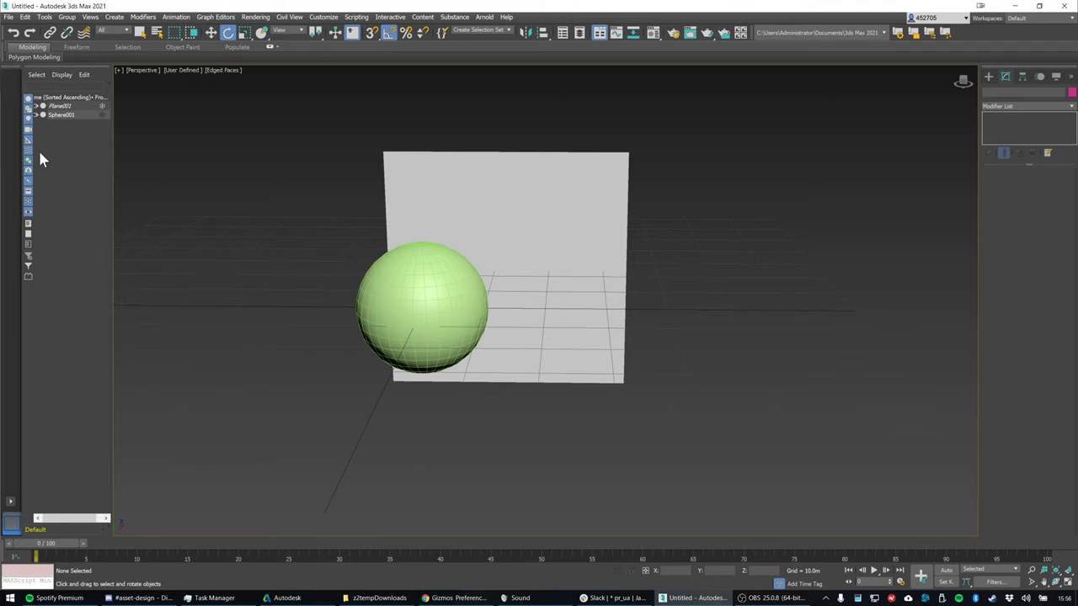
click(64, 107)
right_click(106, 110)
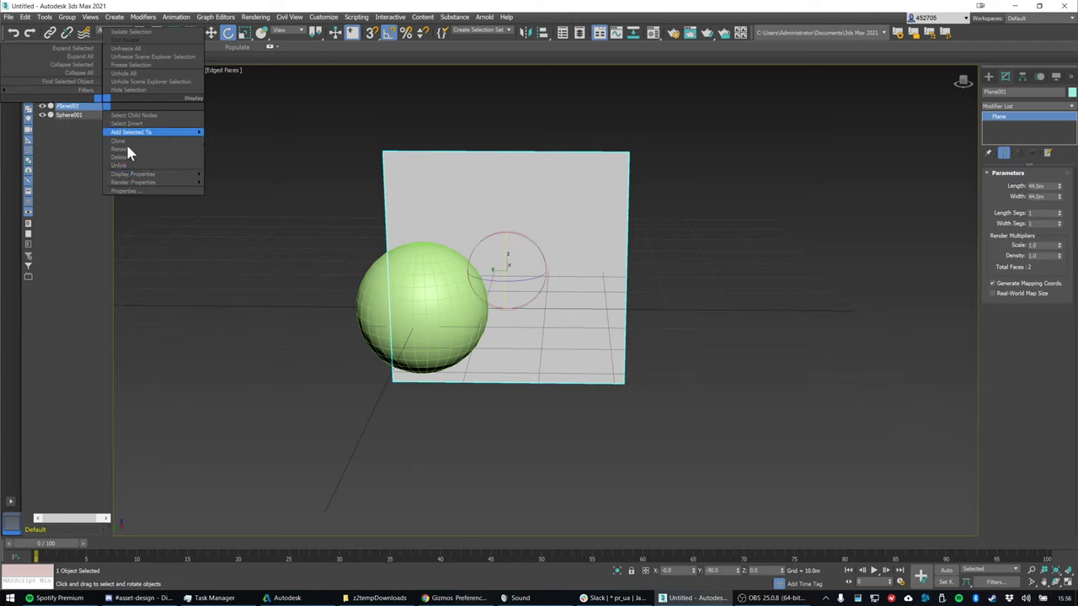
mouse_move(134, 186)
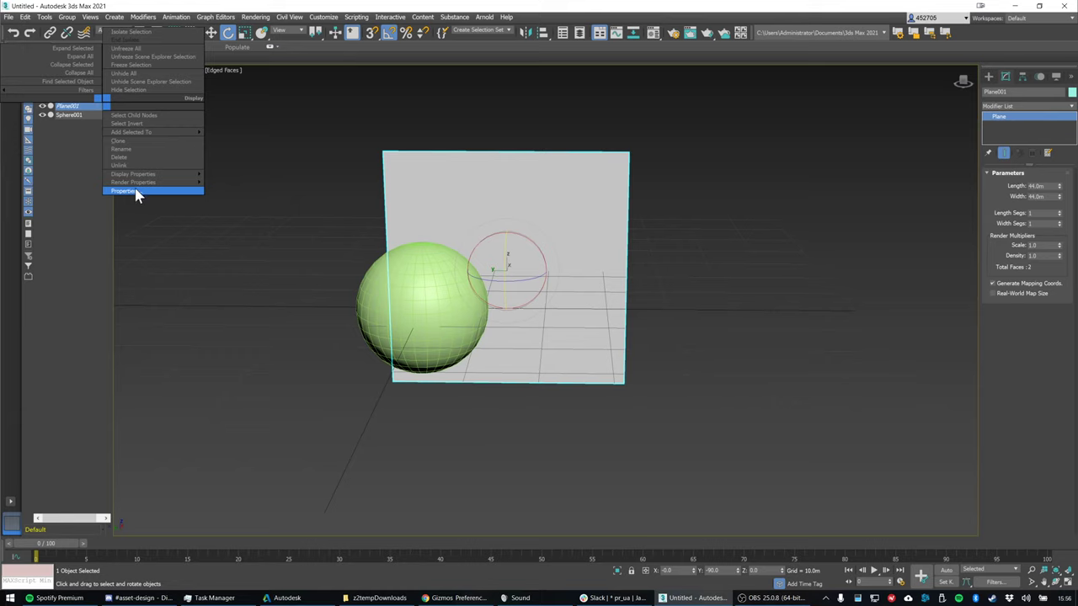
click(127, 191)
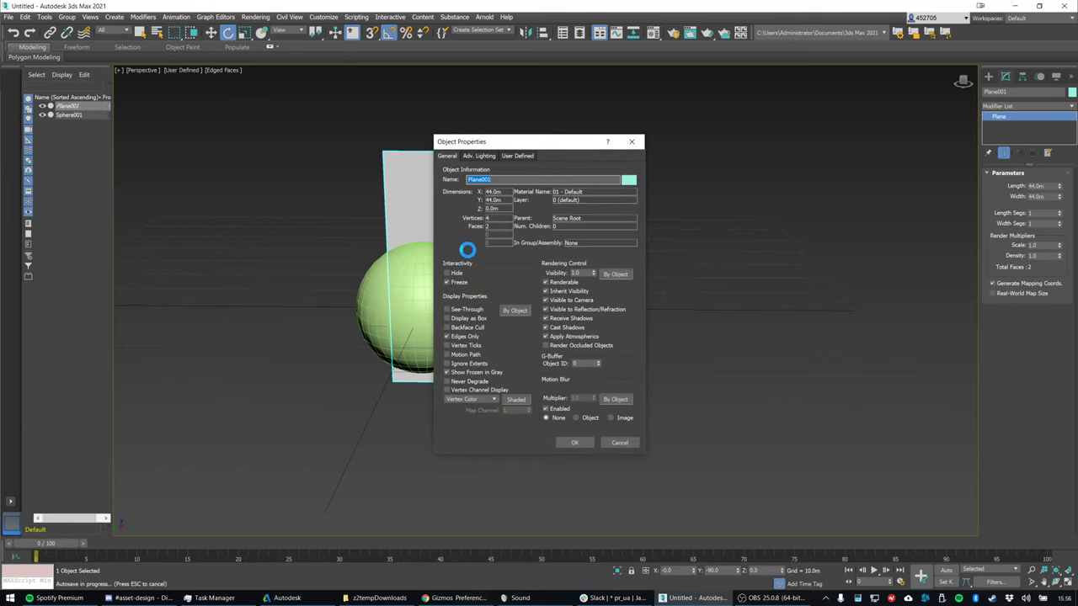
click(447, 373)
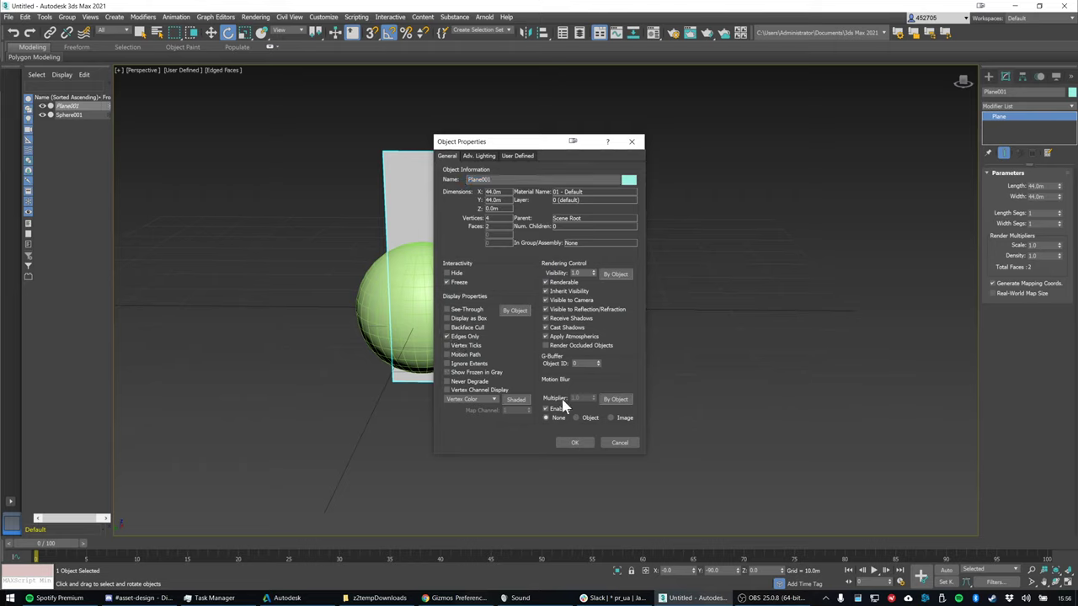
click(575, 444)
click(750, 272)
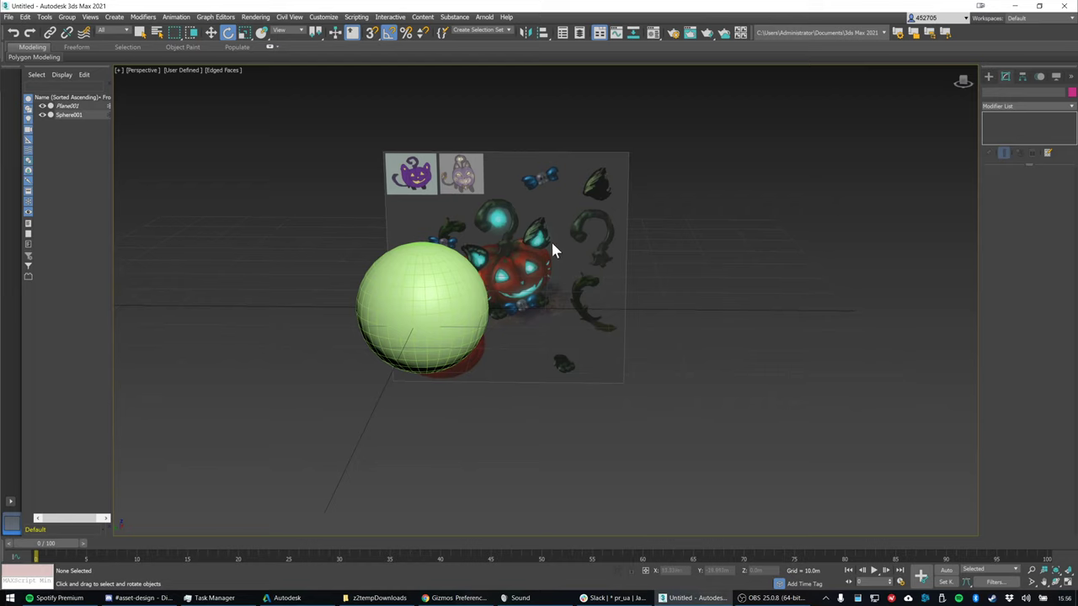
Select the sphere in front of the pumpkin cat reference and bring it into close view
alt+middle_drag(553, 255, 586, 280)
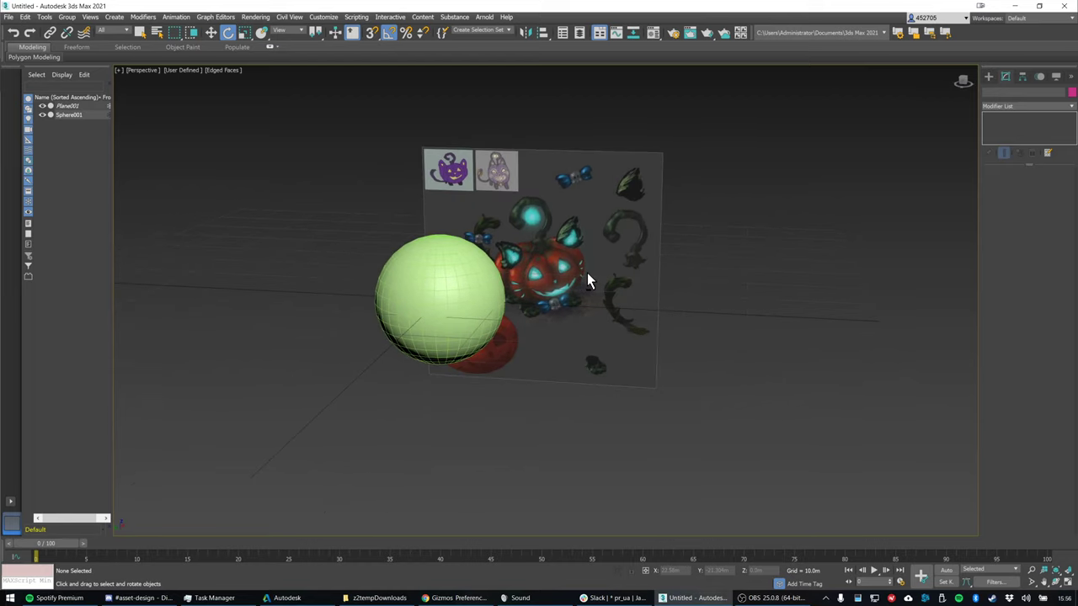
scroll(566, 266, up, 5)
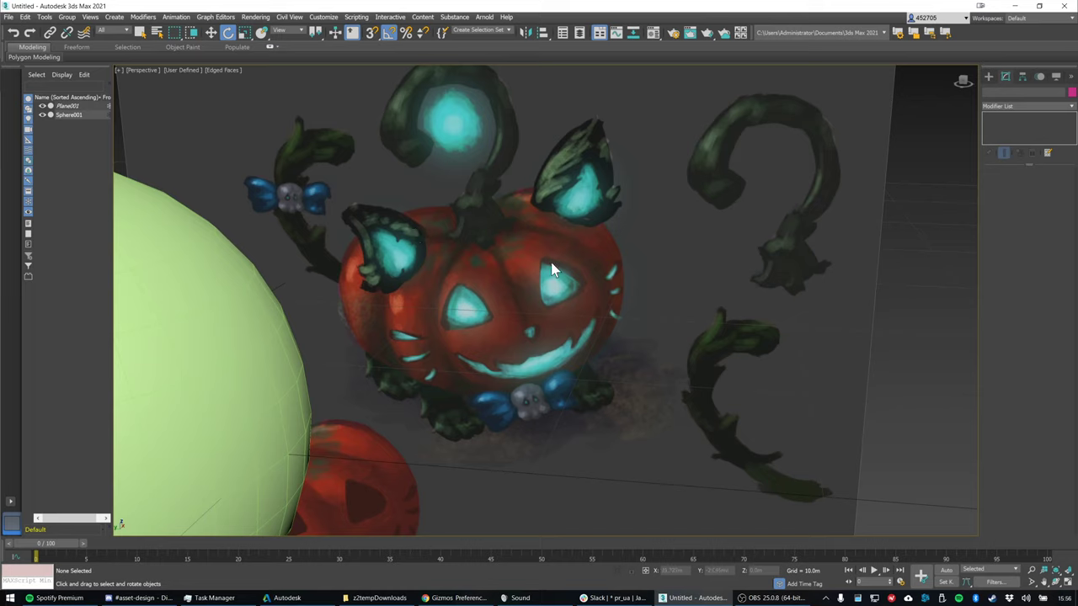
alt+middle_drag(643, 290, 541, 268)
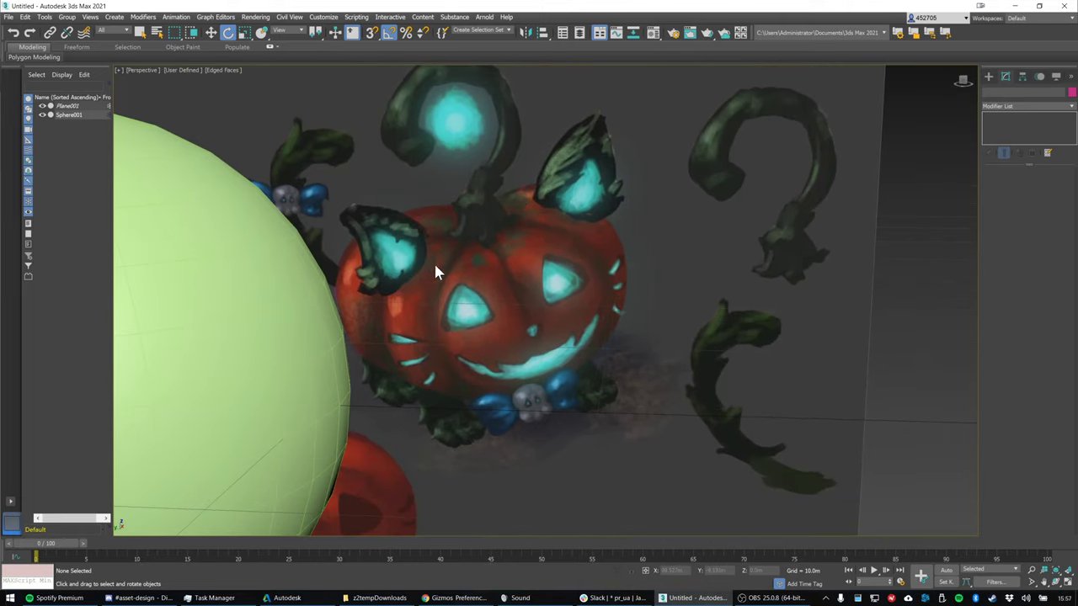
scroll(528, 299, down, 6)
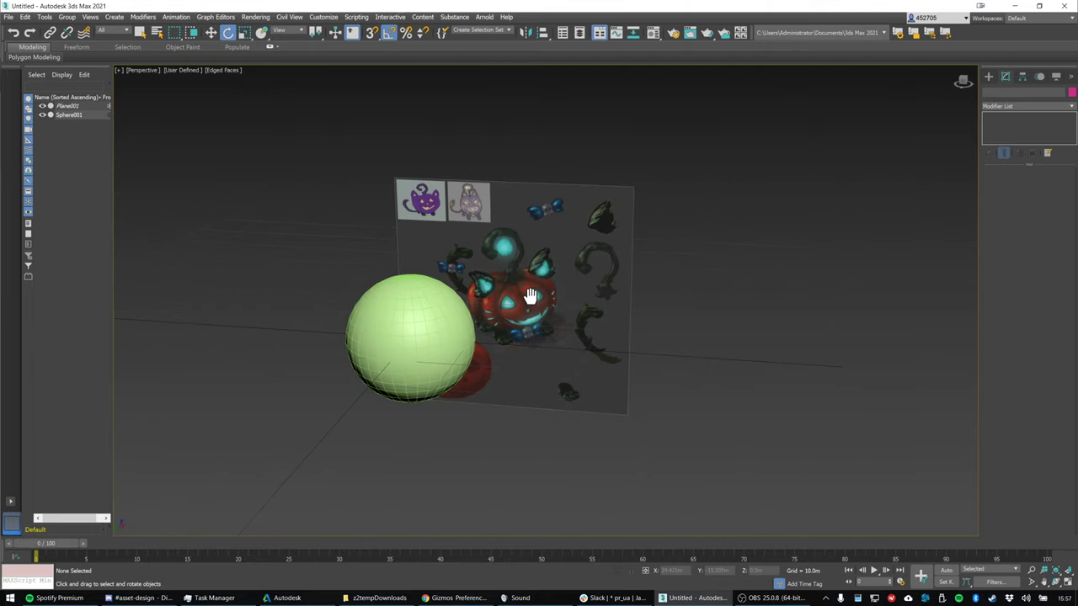
click(417, 335)
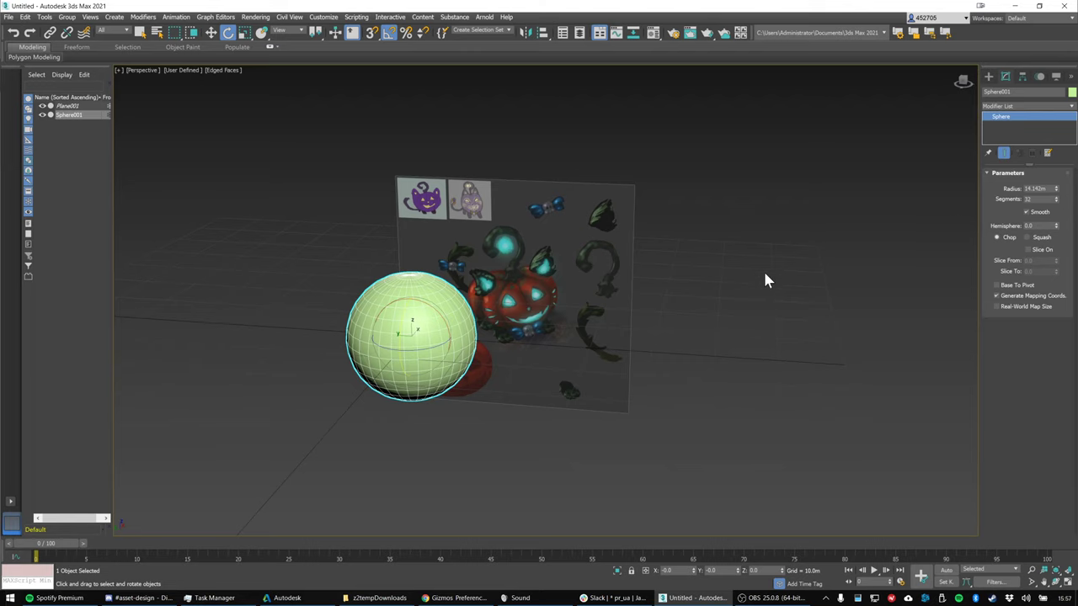
scroll(441, 349, up, 2)
scroll(442, 347, up, 2)
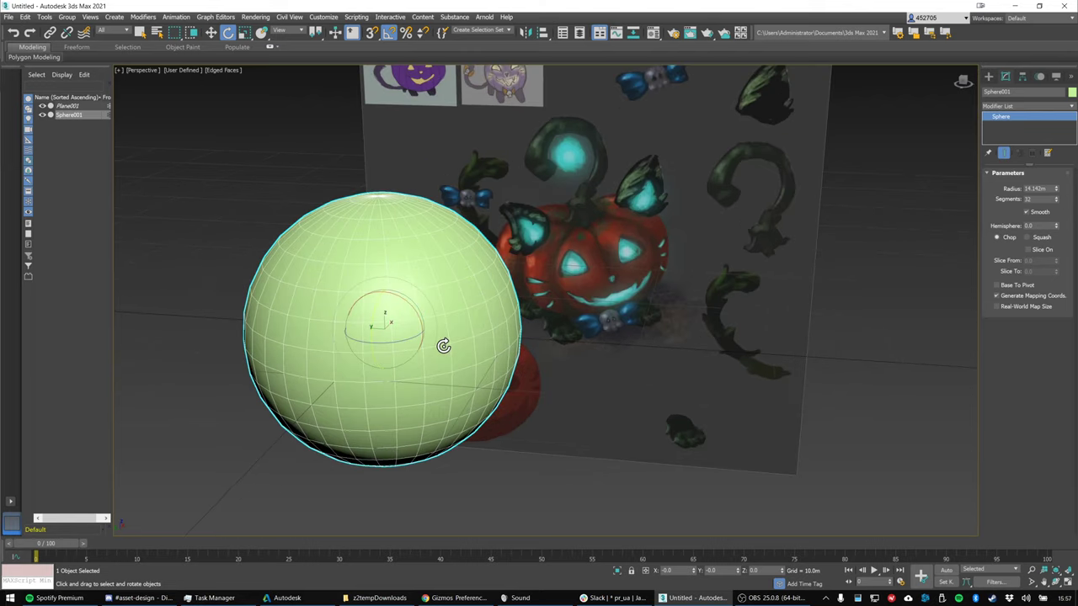
Add an Edit Poly modifier to the sphere in front of the pumpkin cat reference
scroll(444, 345, down, 3)
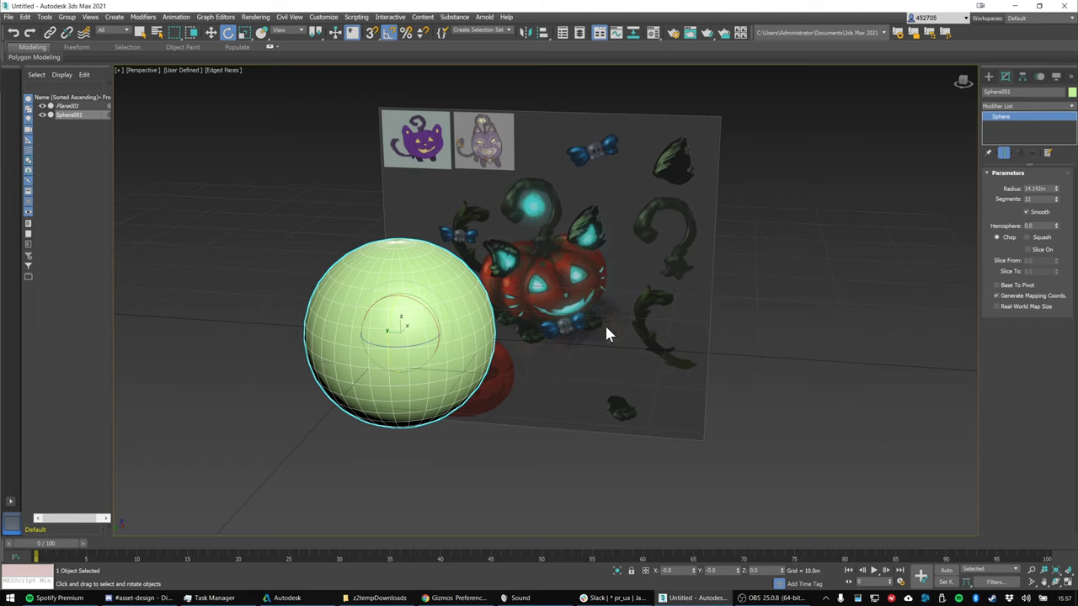
click(1029, 106)
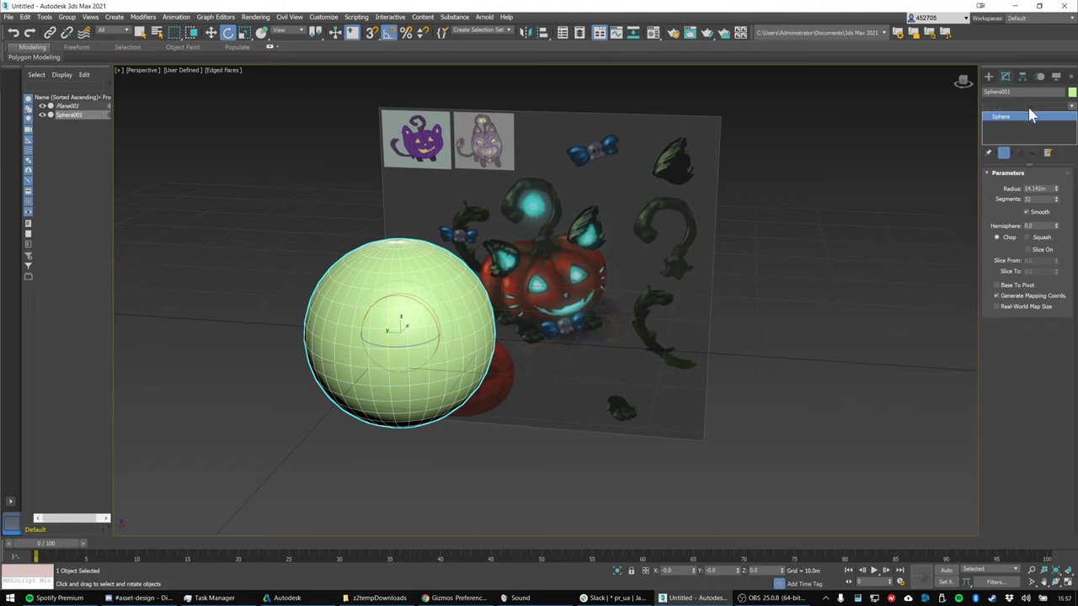
click(1030, 115)
scroll(1030, 211, down, 5)
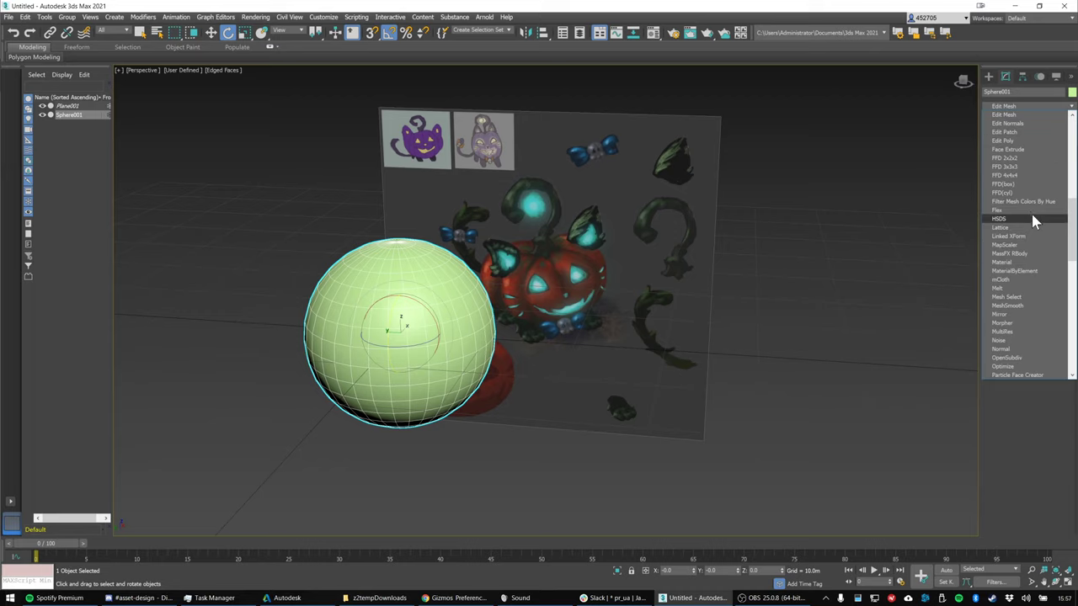
click(1011, 141)
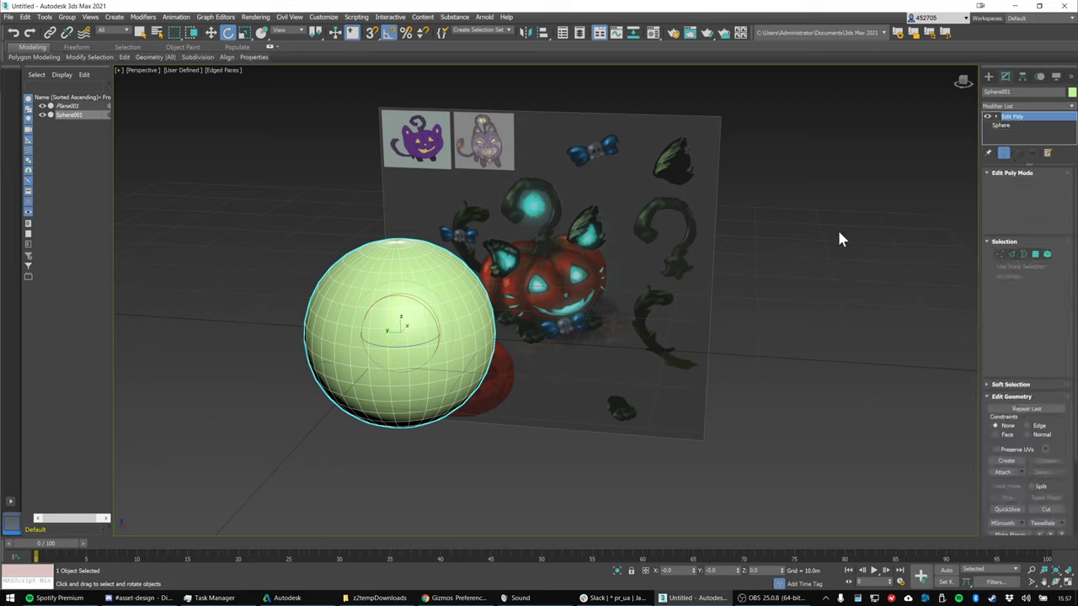
Select eight evenly spaced vertical edges in the same row around the sphere's circumference
click(1010, 253)
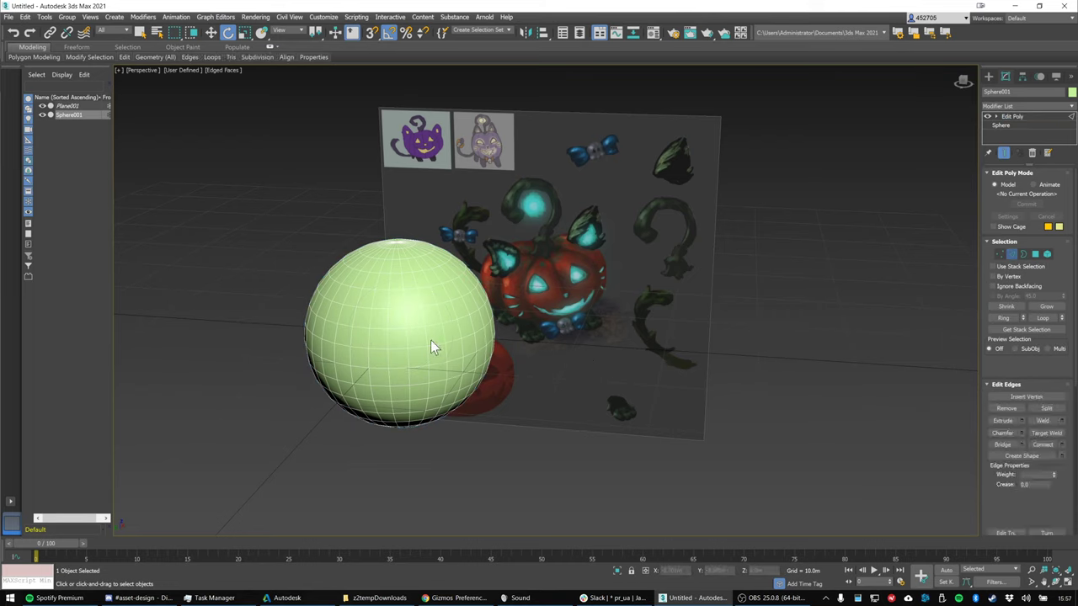
click(424, 319)
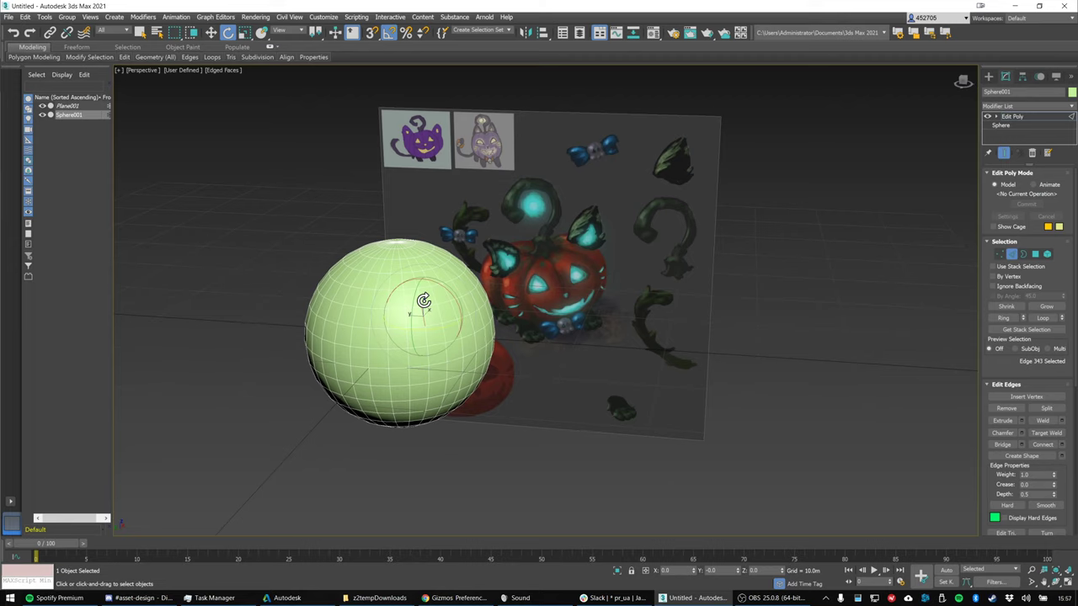
mouse_move(480, 330)
alt+middle_down()
mouse_move(466, 328)
mouse_move(486, 312)
alt+middle_up()
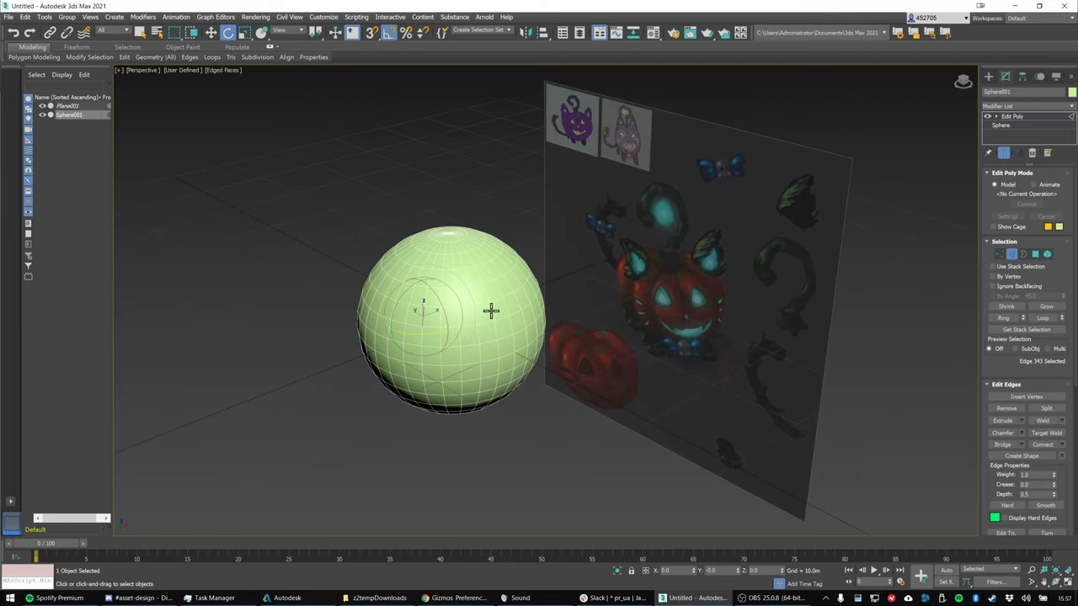
alt+middle_drag(550, 310, 571, 331)
ctrl+click(544, 325)
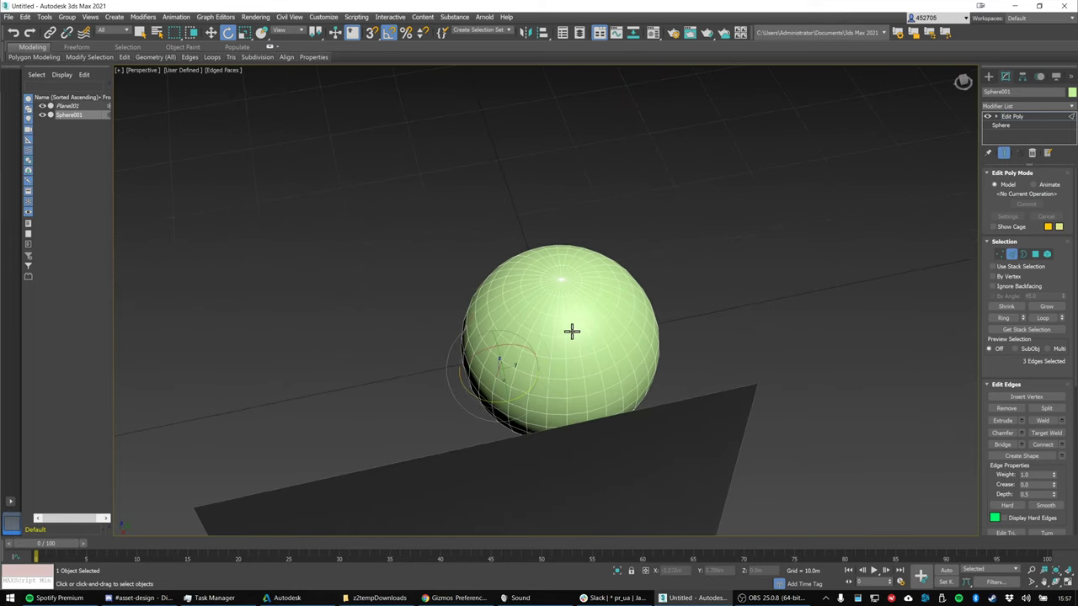
ctrl+click(570, 392)
alt+middle_drag(570, 392, 623, 390)
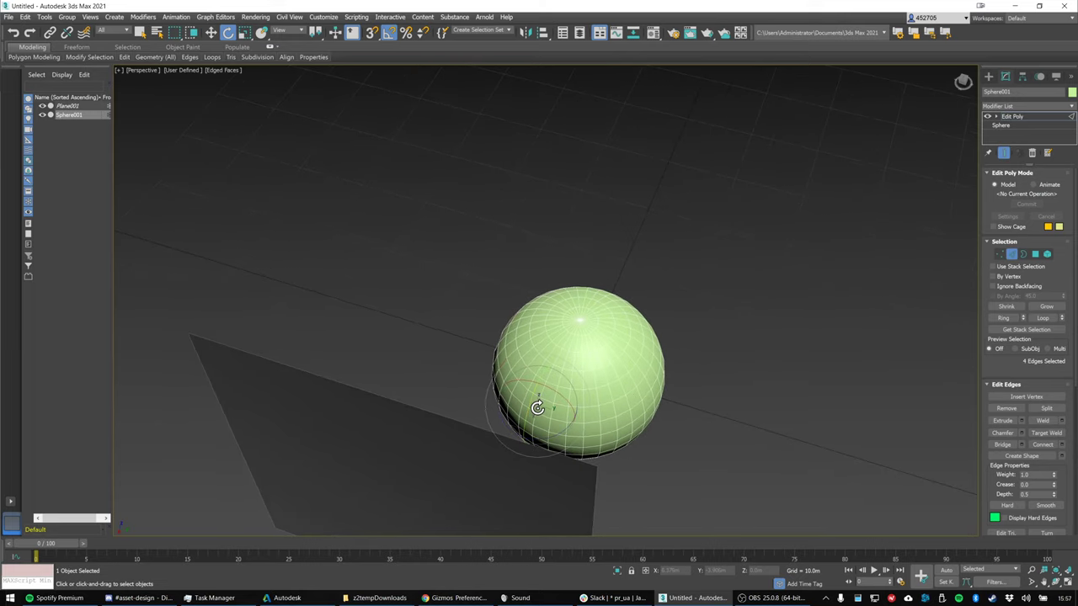
ctrl+click(599, 415)
alt+middle_drag(685, 406, 673, 406)
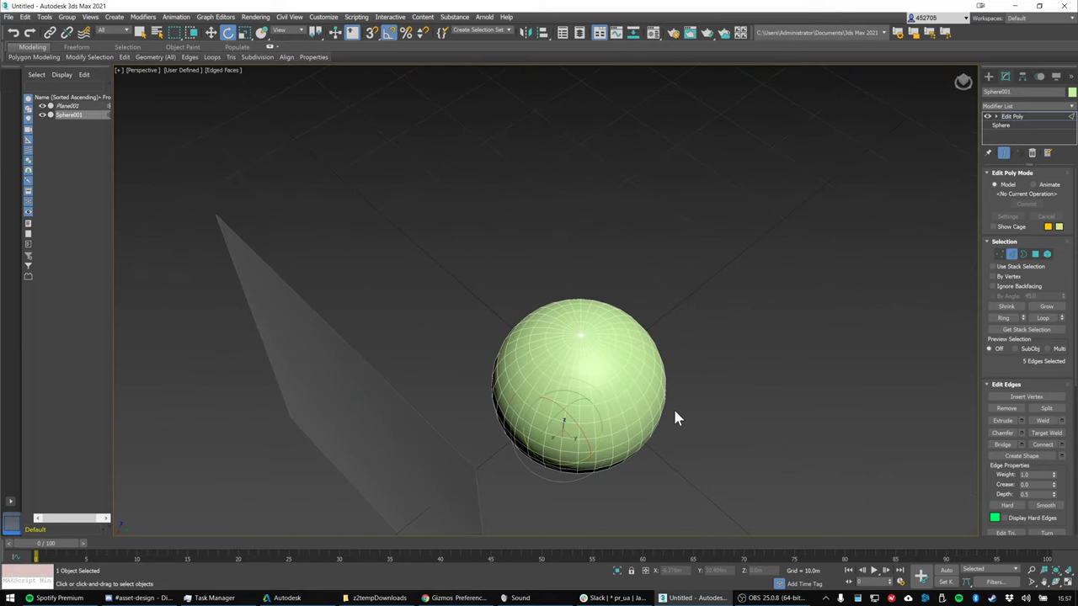
ctrl+click(625, 421)
alt+middle_drag(631, 424, 650, 411)
key(w)
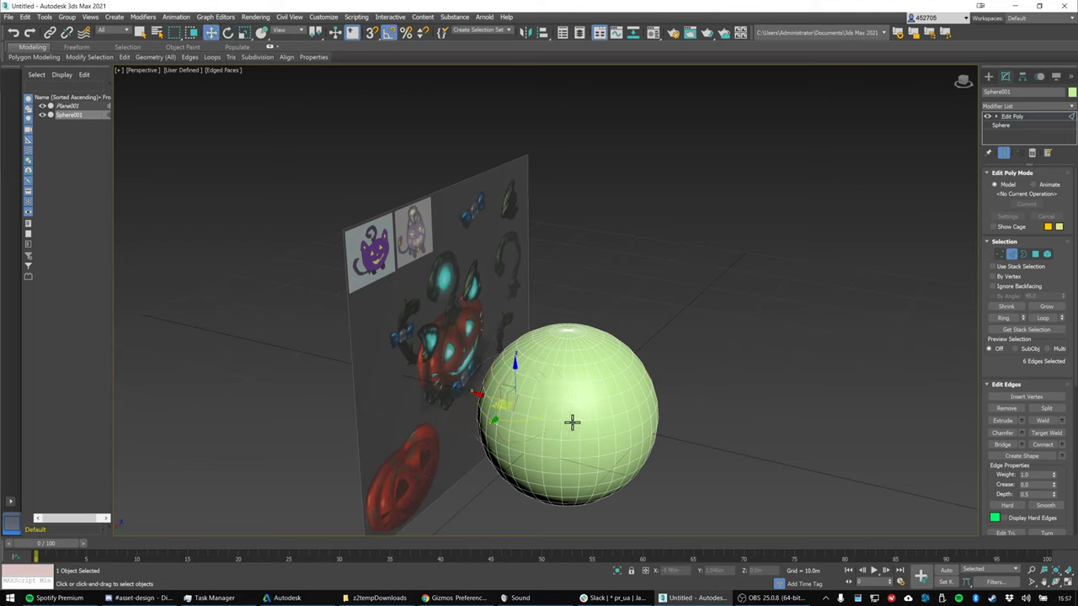
ctrl+click(577, 413)
alt+middle_drag(646, 409, 657, 367)
ctrl+click(580, 426)
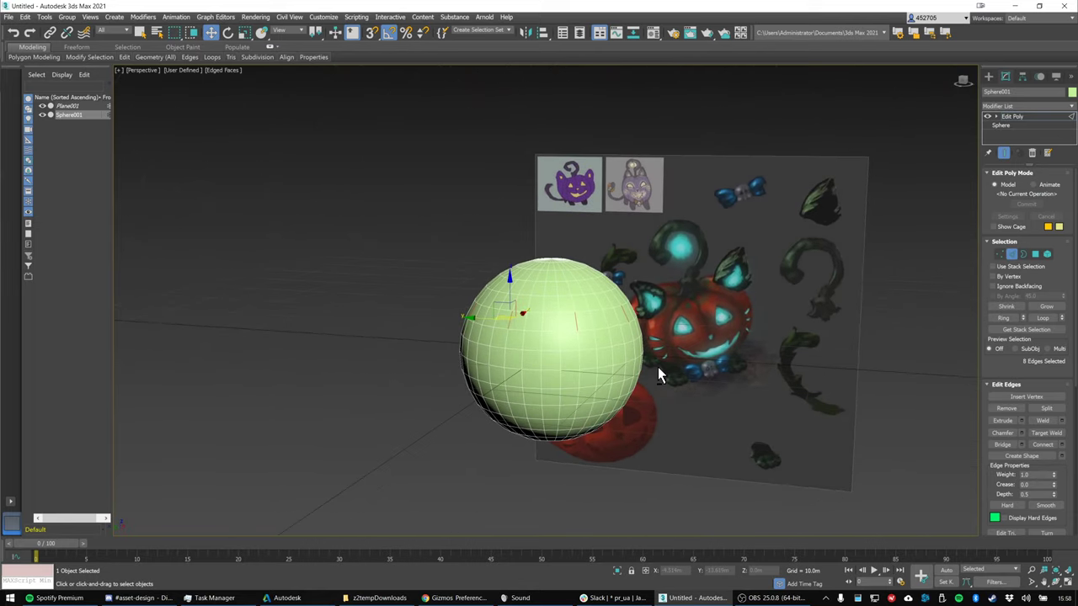
click(1043, 318)
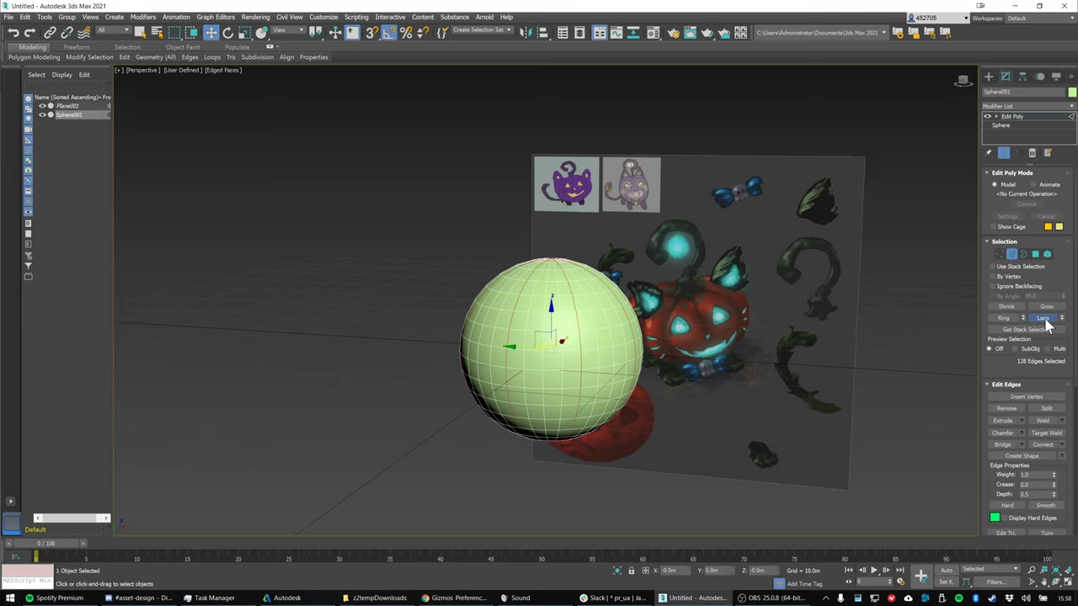
alt+middle_drag(550, 330, 635, 352)
key(ctrl+z)
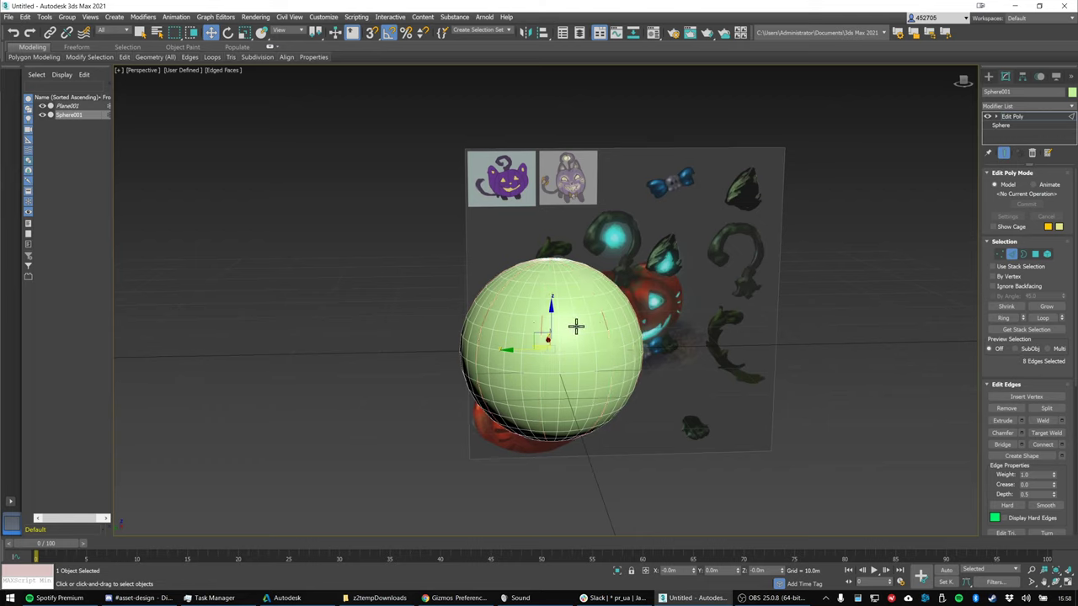
click(1004, 318)
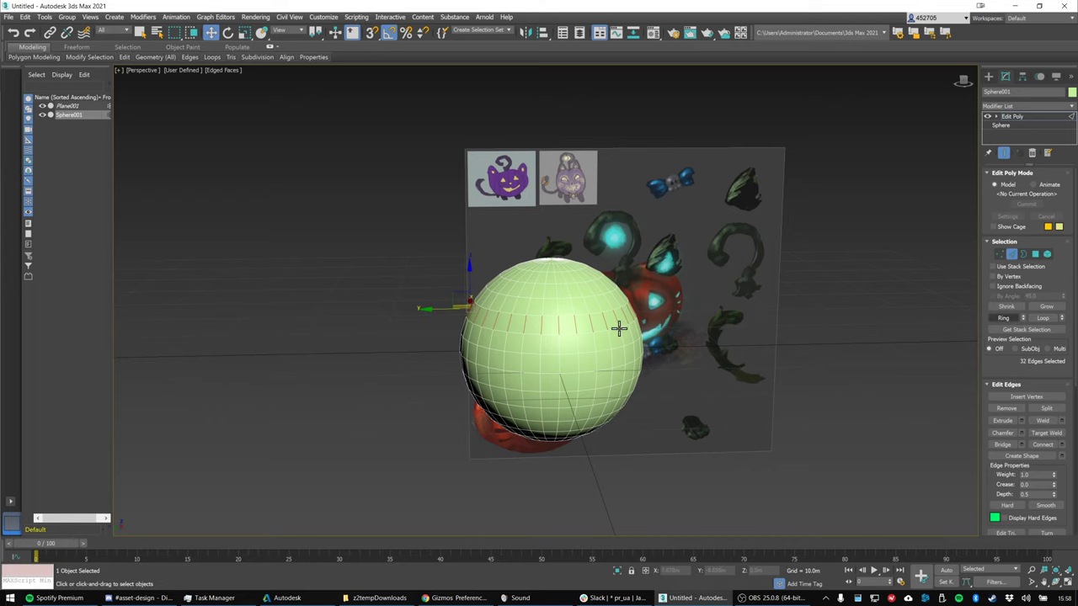
key(ctrl+z)
Extend the eight selected edges into full pole-to-pole loops around the sphere
click(1043, 318)
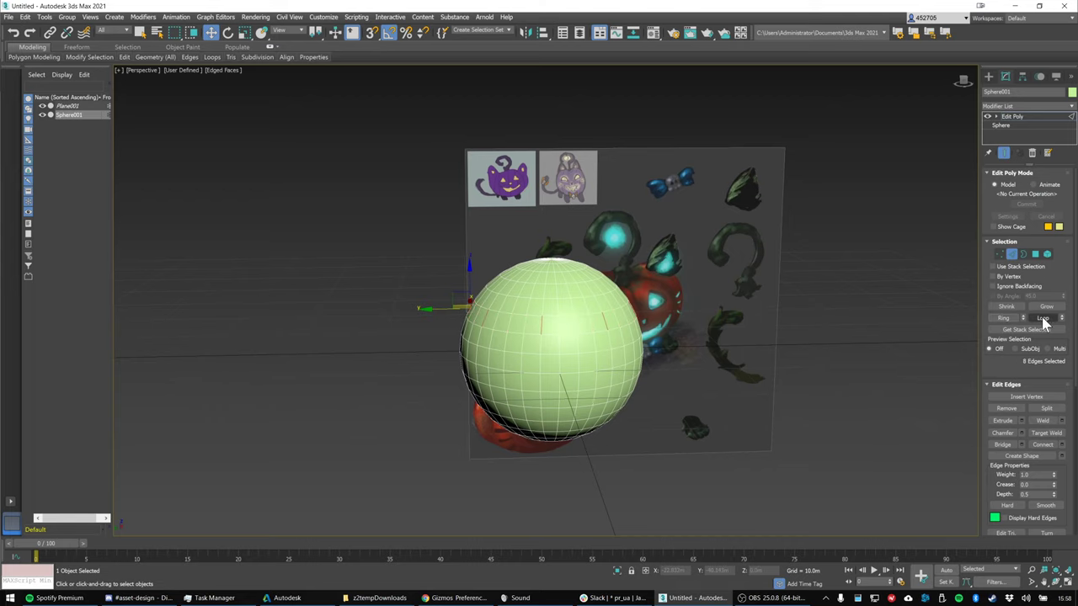
alt+middle_drag(659, 342, 637, 358)
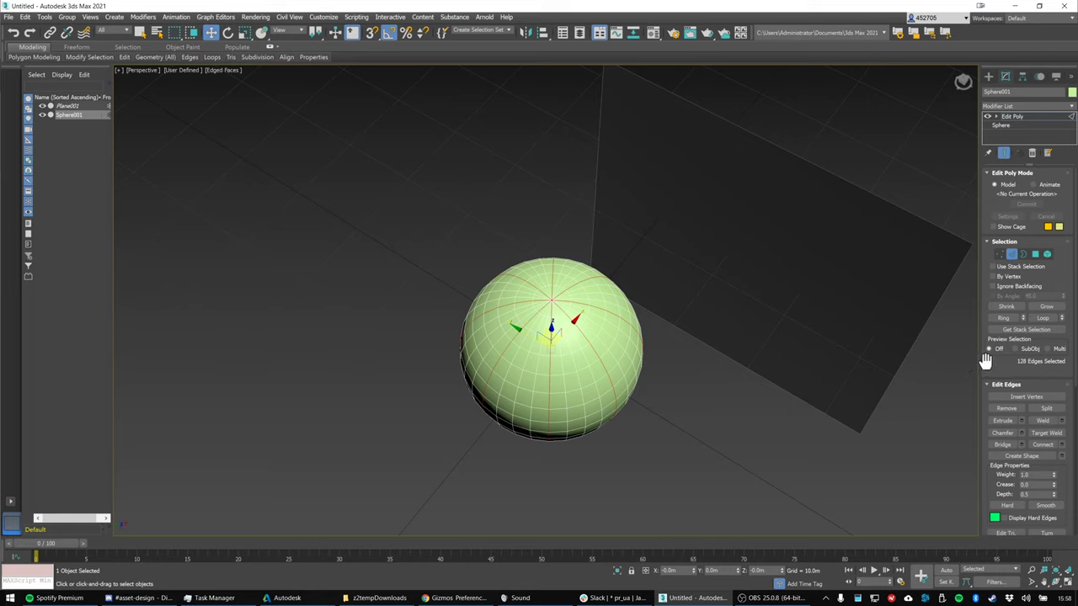
alt+middle_drag(975, 366, 914, 361)
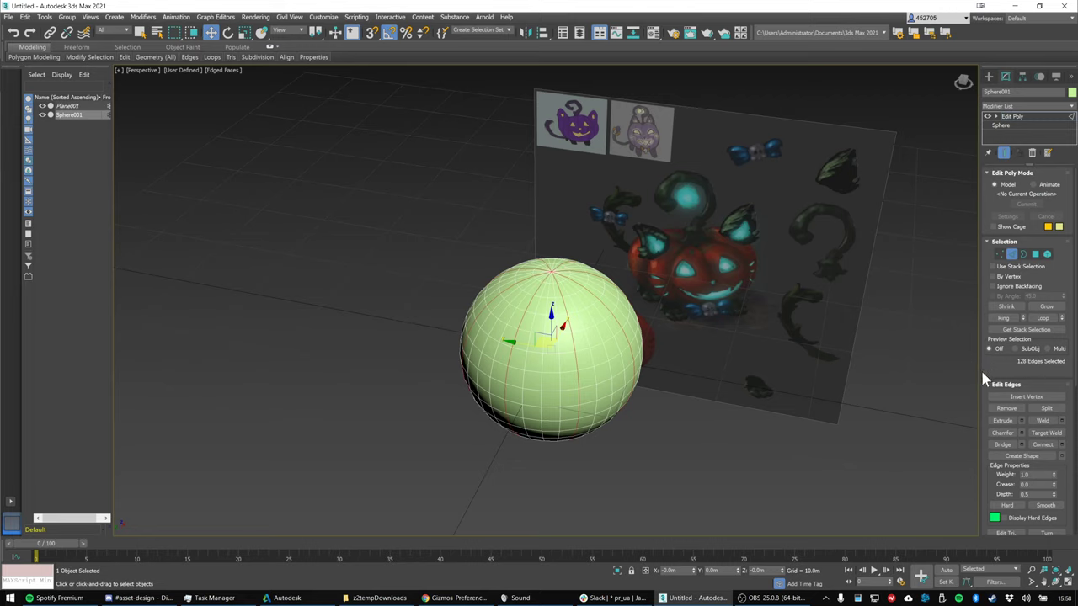
Enable soft selection for the selected edge loops and set its falloff to 3.4 m
drag(978, 368, 830, 368)
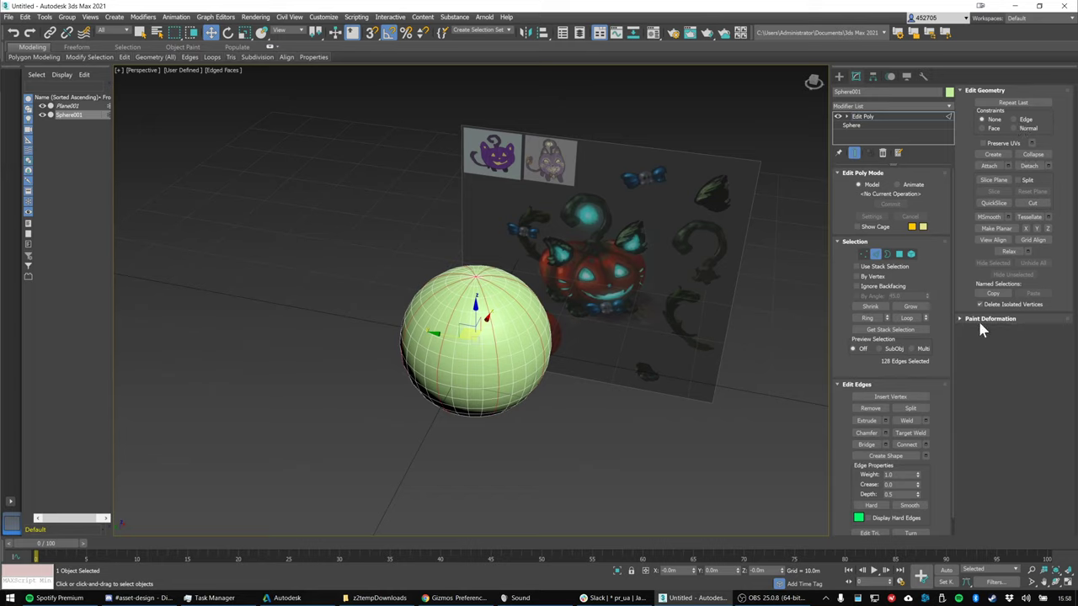
scroll(884, 341, down, 1)
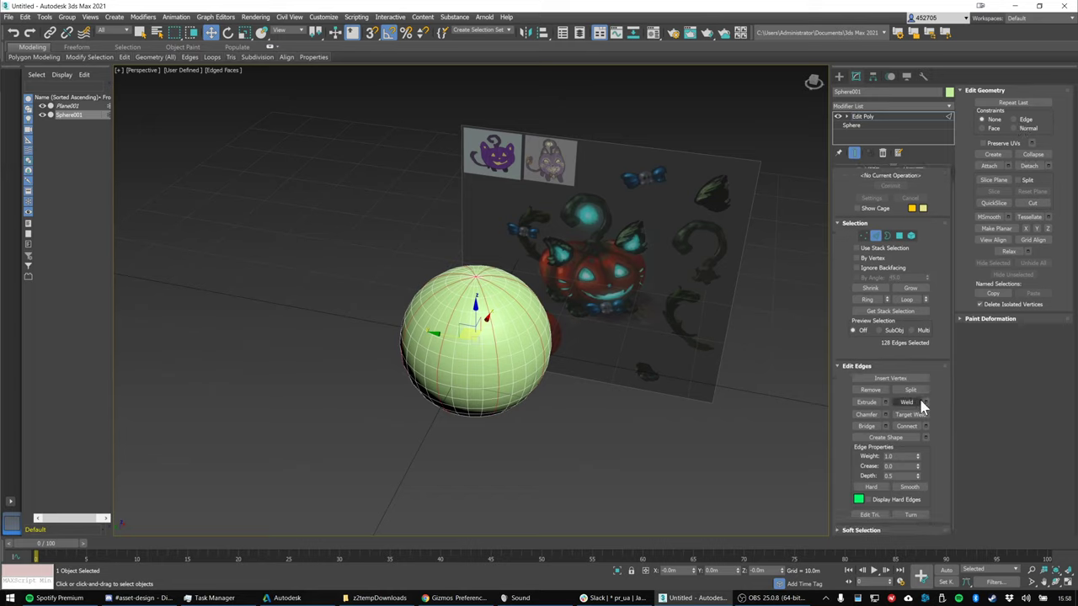
click(869, 531)
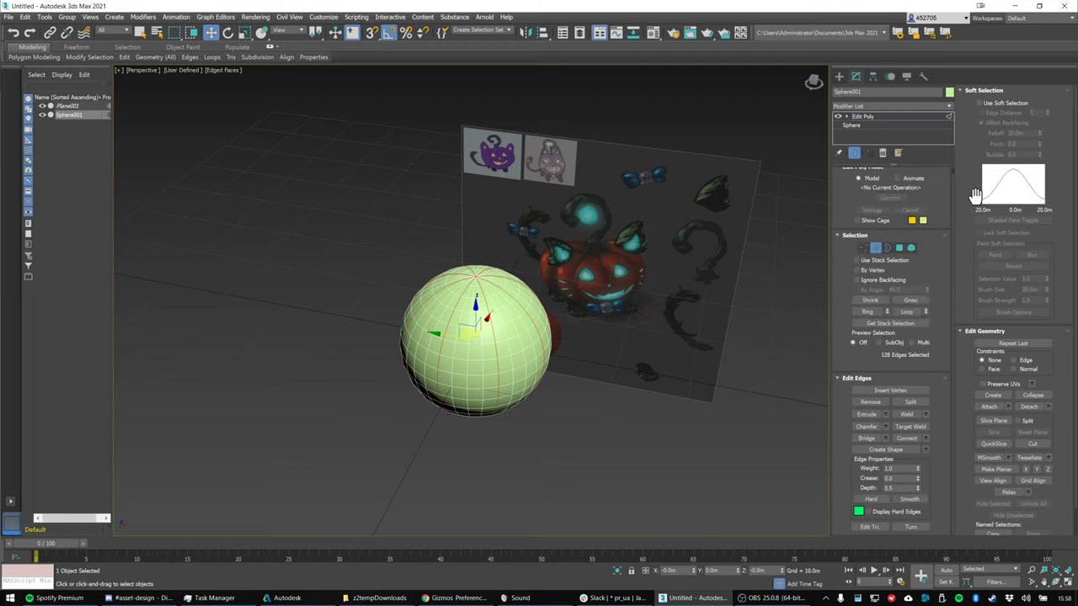
click(980, 103)
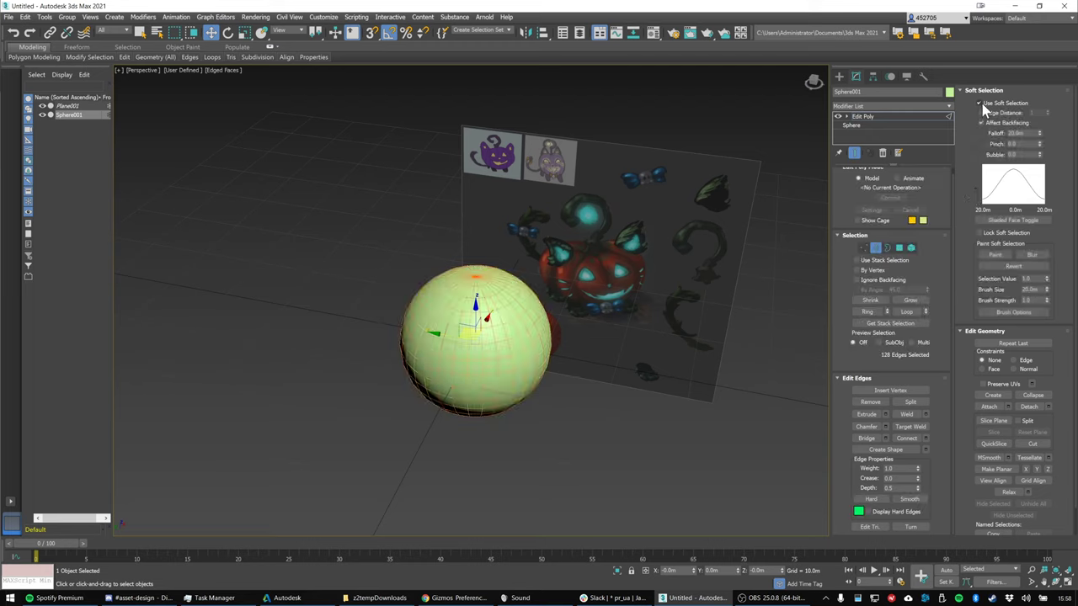
drag(1039, 133, 1041, 154)
Scale the softly selected edge loops inward to form the pumpkin's vertical grooves, and leave edge editing
alt+middle_drag(474, 294, 542, 328)
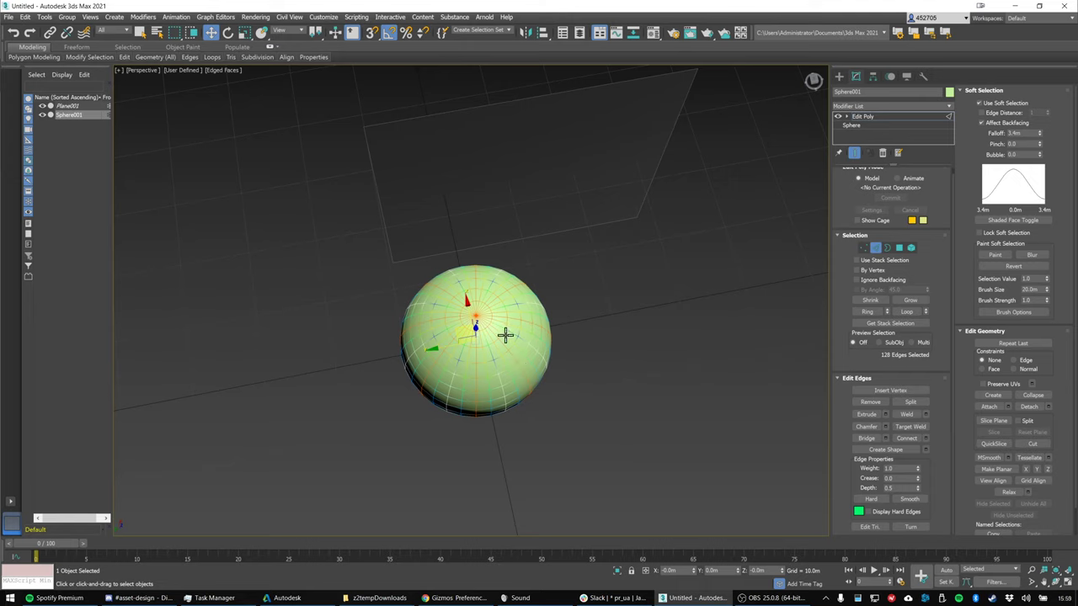
key(r)
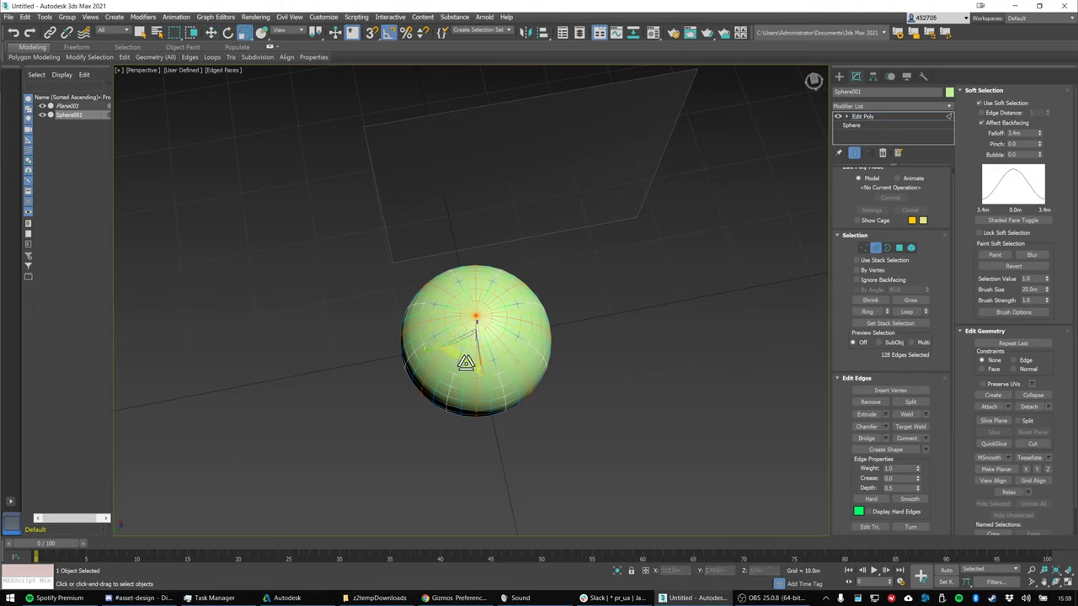
drag(464, 361, 474, 348)
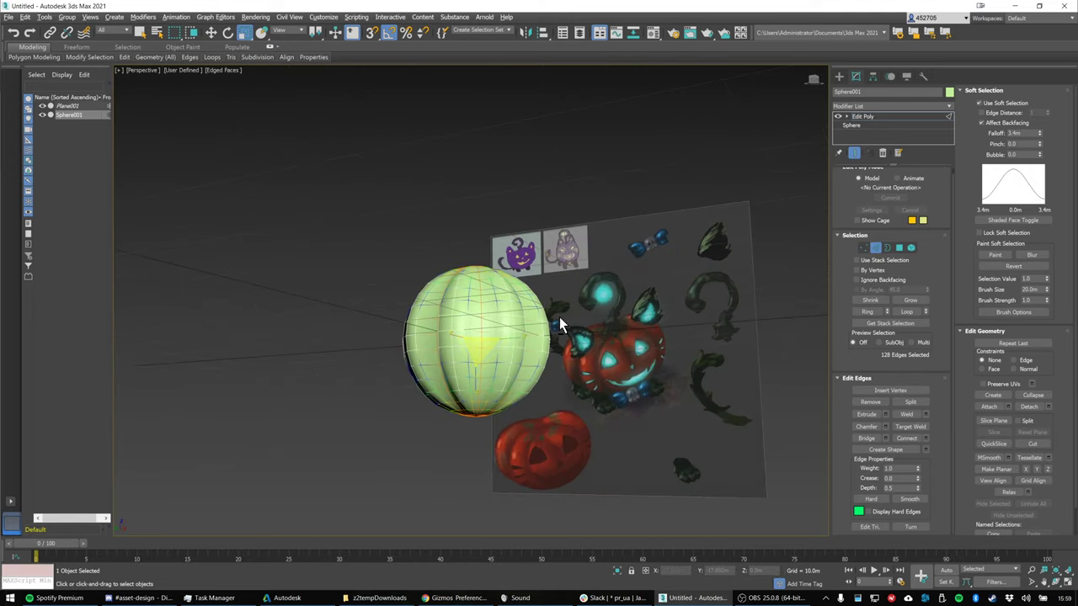
alt+middle_drag(559, 324, 587, 329)
click(875, 247)
alt+middle_drag(580, 345, 588, 321)
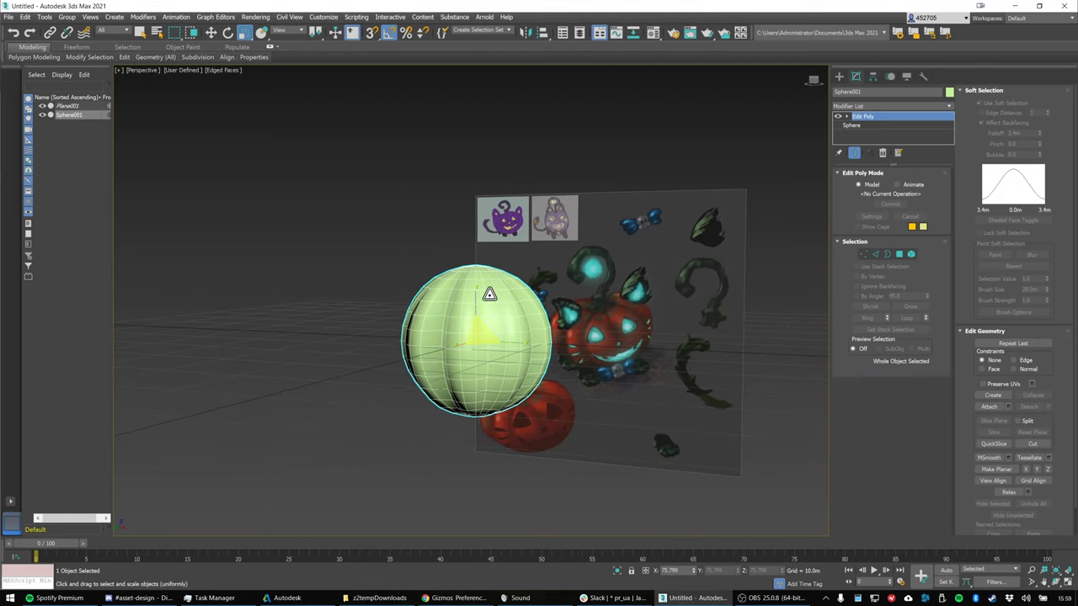
drag(481, 296, 474, 308)
key(ctrl+z)
key(ctrl+z)
Examine the purple pumpkin cat sketches and the painted concept on the reference plane beside the grooved sphere
alt+middle_drag(601, 296, 544, 284)
scroll(573, 298, up, 3)
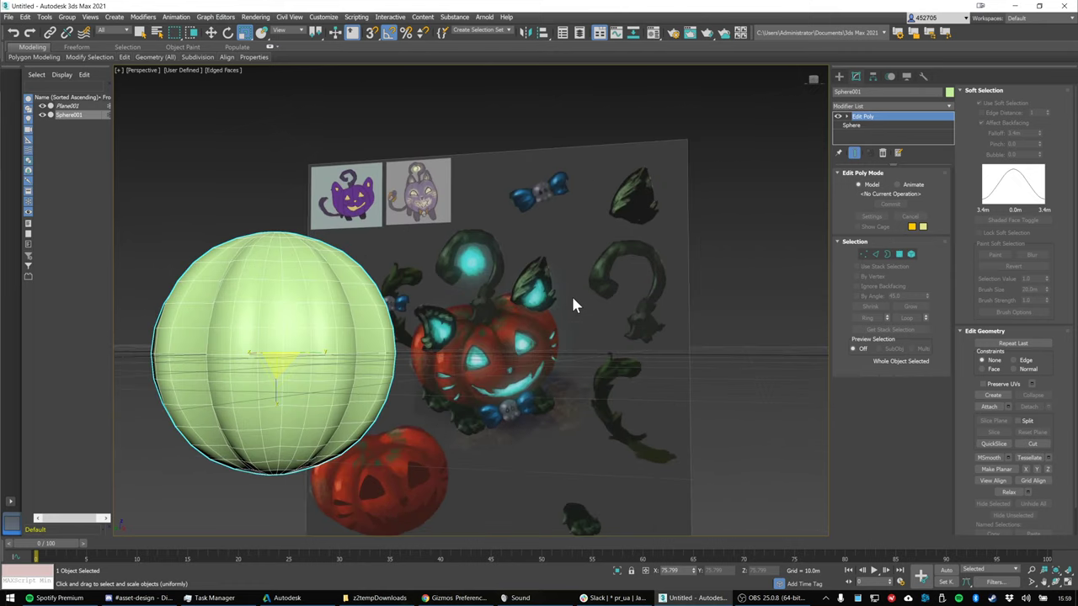
scroll(573, 305, up, 2)
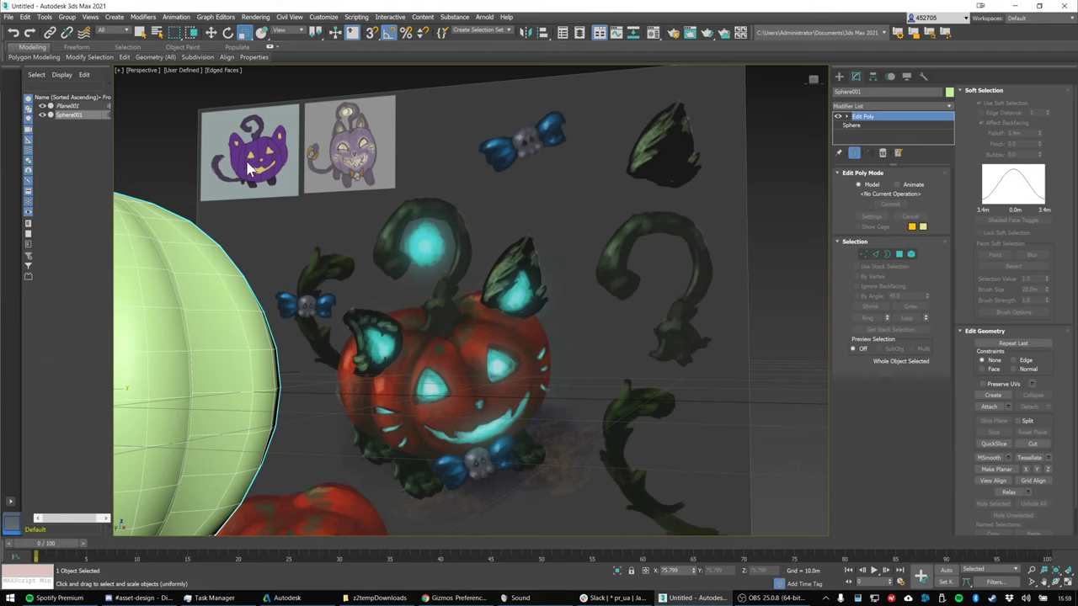
scroll(424, 217, down, 5)
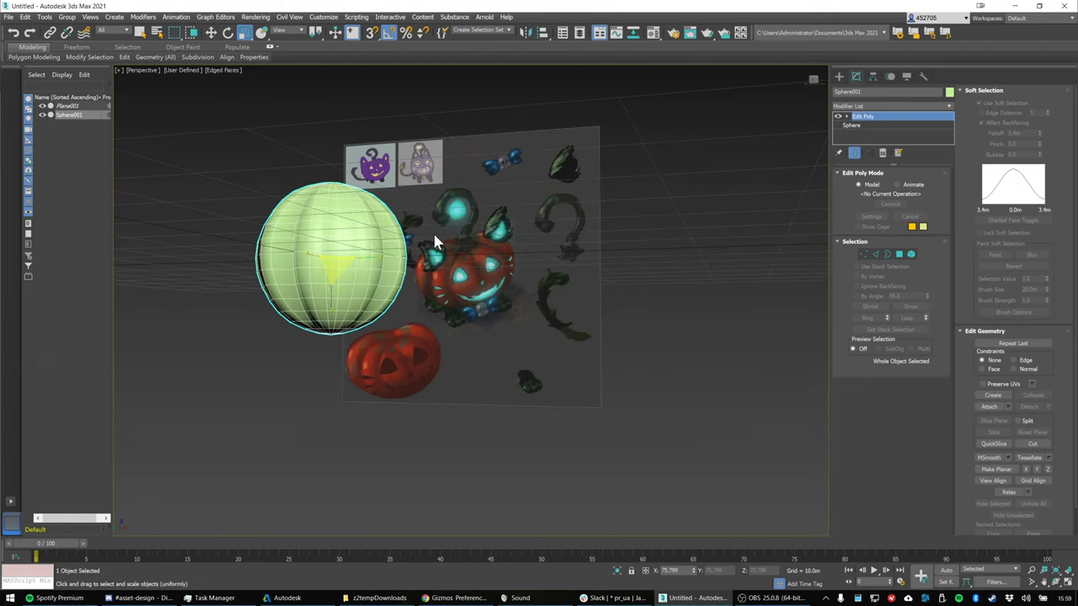
middle_drag(435, 242, 529, 284)
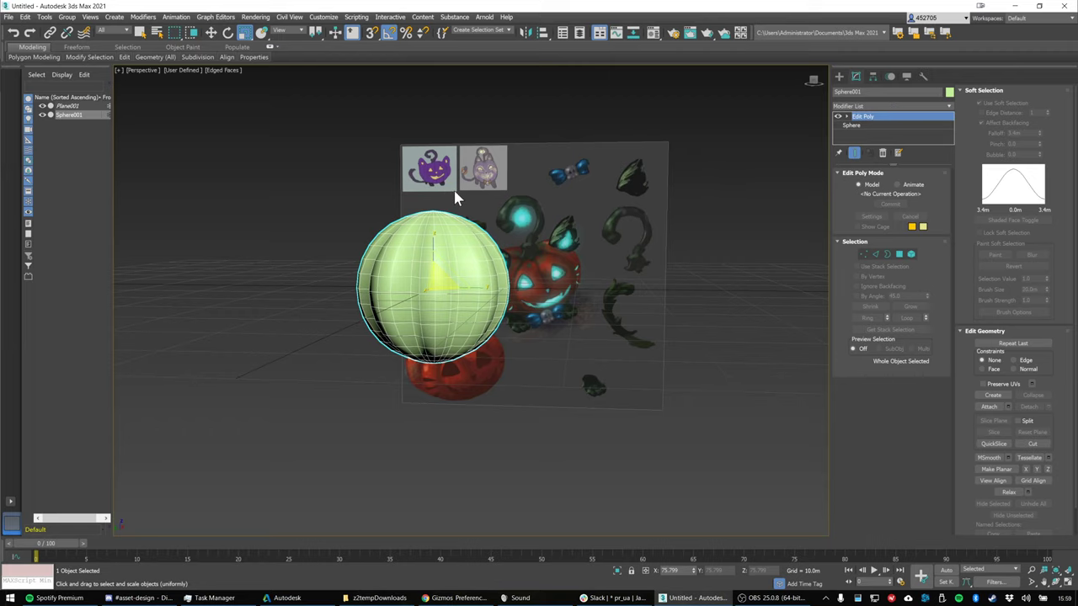
scroll(455, 192, up, 5)
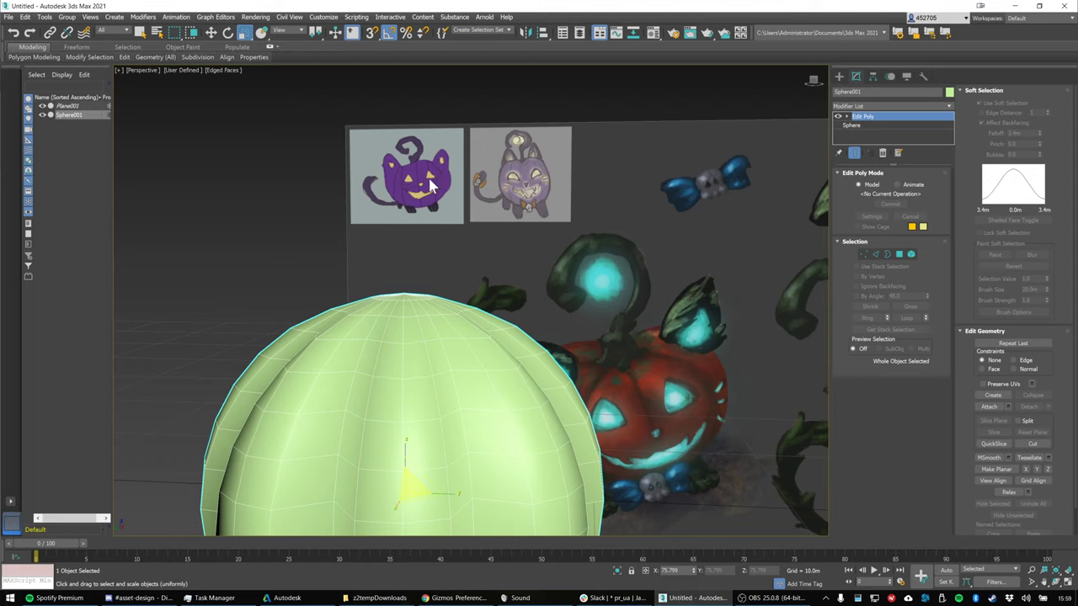
scroll(481, 216, down, 5)
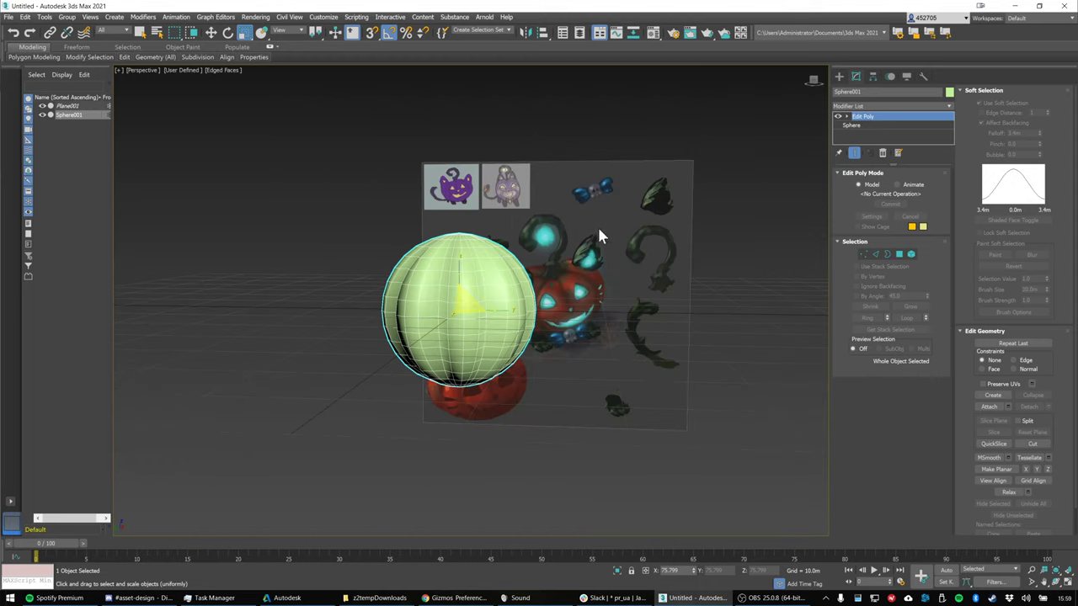
Try an FFD(cyl) modifier on the grooved sphere, inspect its lattice and remove it
click(867, 107)
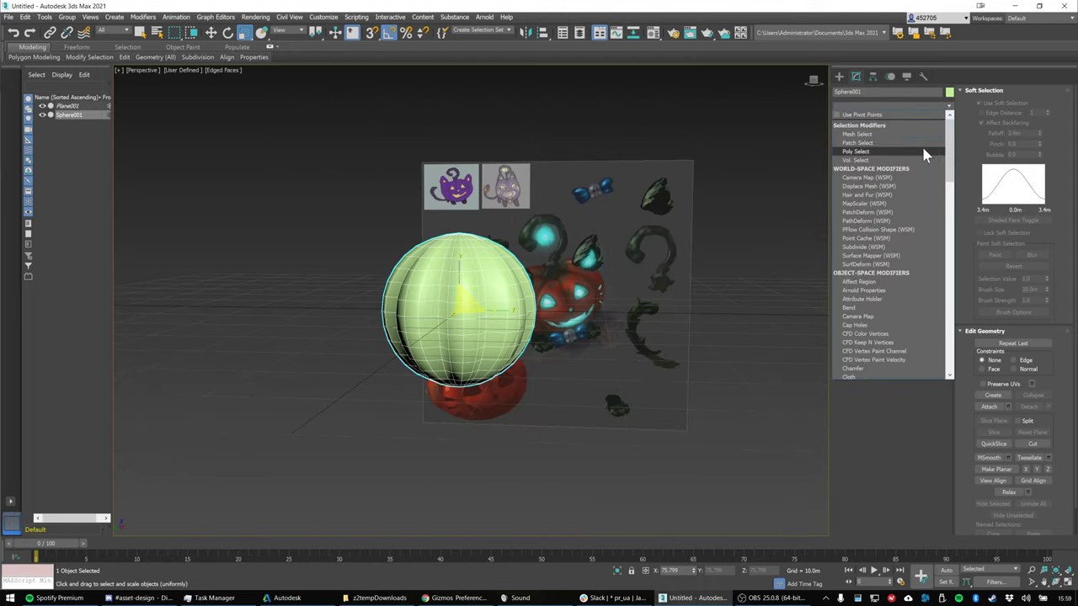
scroll(923, 151, down, 9)
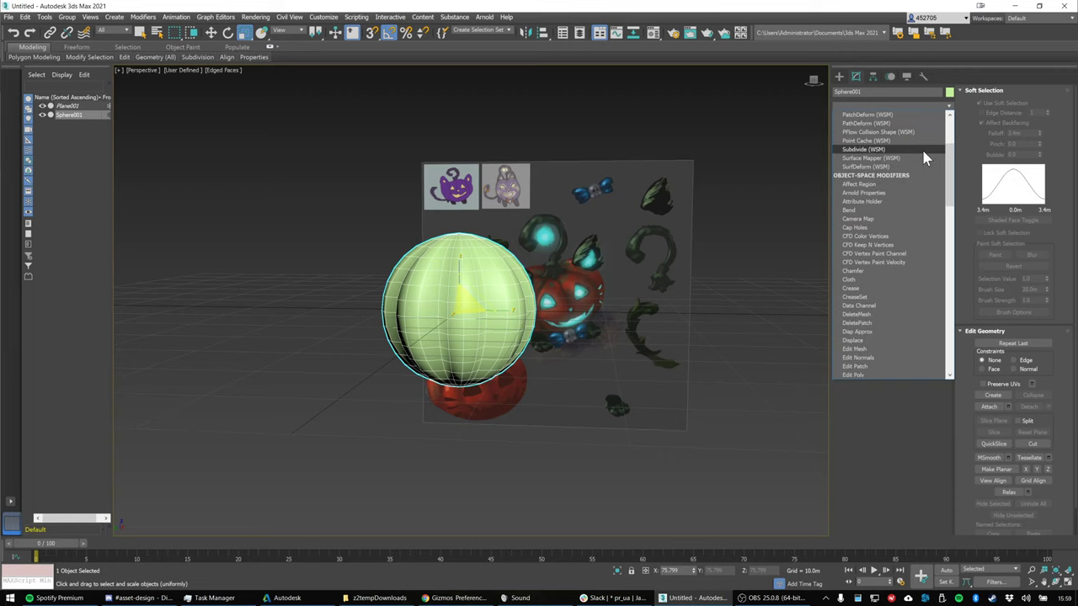
scroll(918, 169, down, 1)
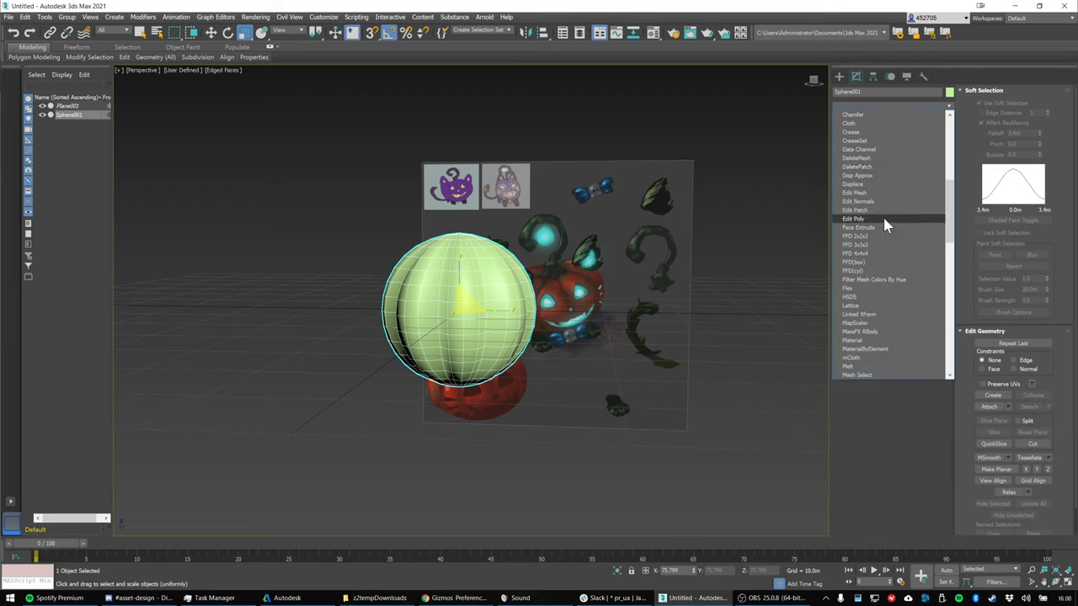
click(853, 271)
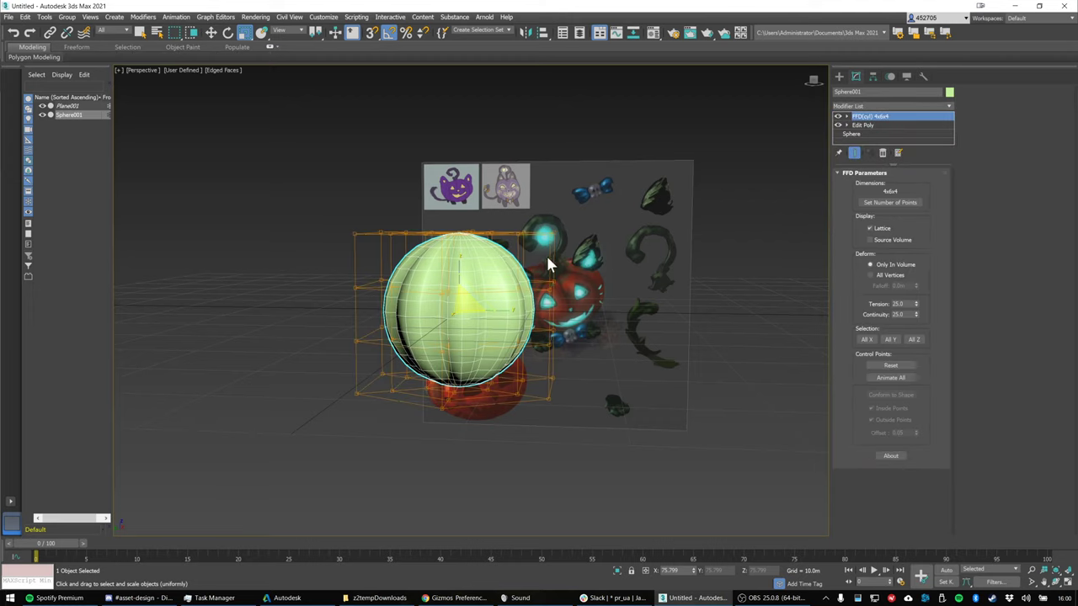
mouse_move(547, 265)
alt+middle_down()
mouse_move(586, 252)
mouse_move(548, 252)
alt+middle_up()
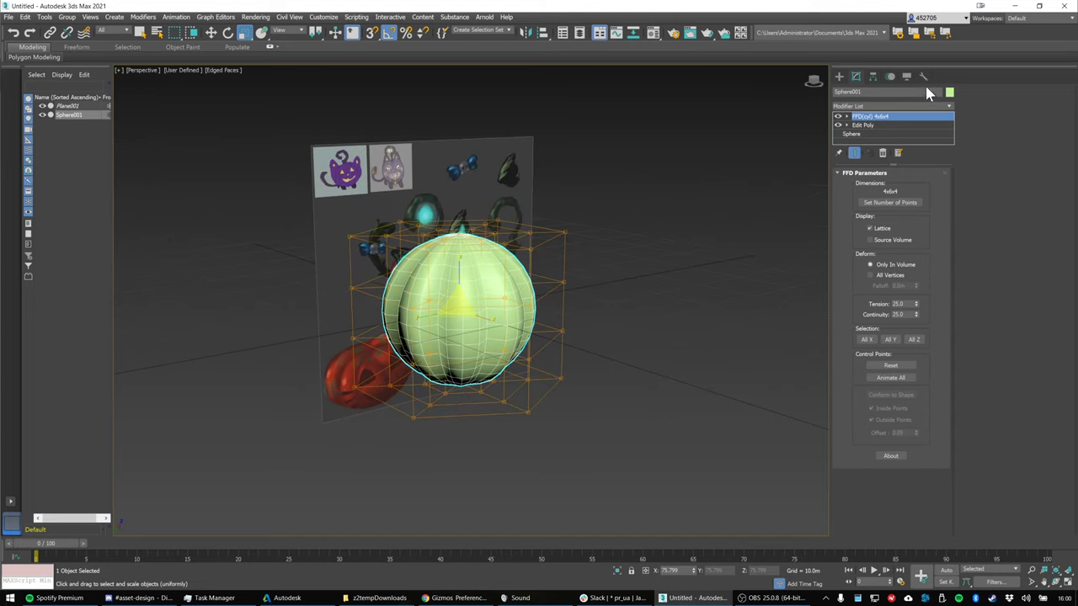
key(Delete)
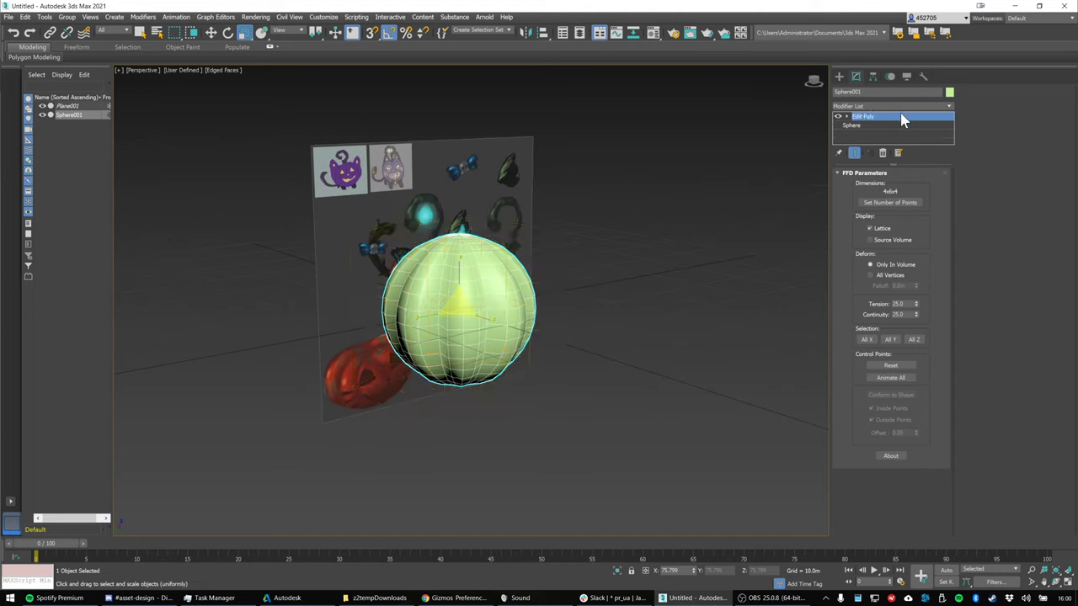
Apply an FFD 2x2x2 modifier to the grooved sphere and open its control points for editing
click(899, 108)
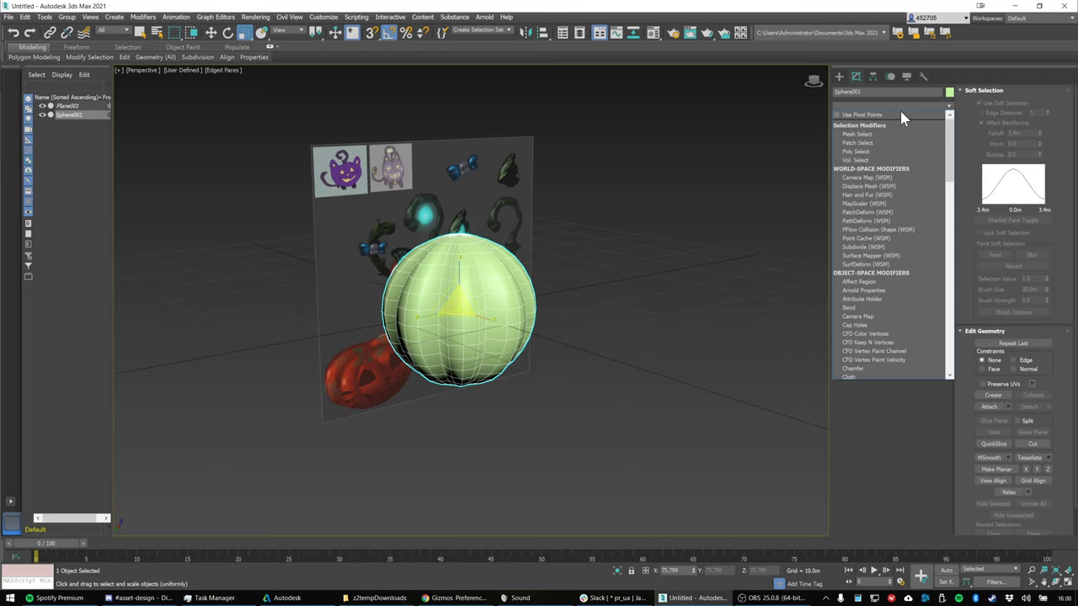
key(f)
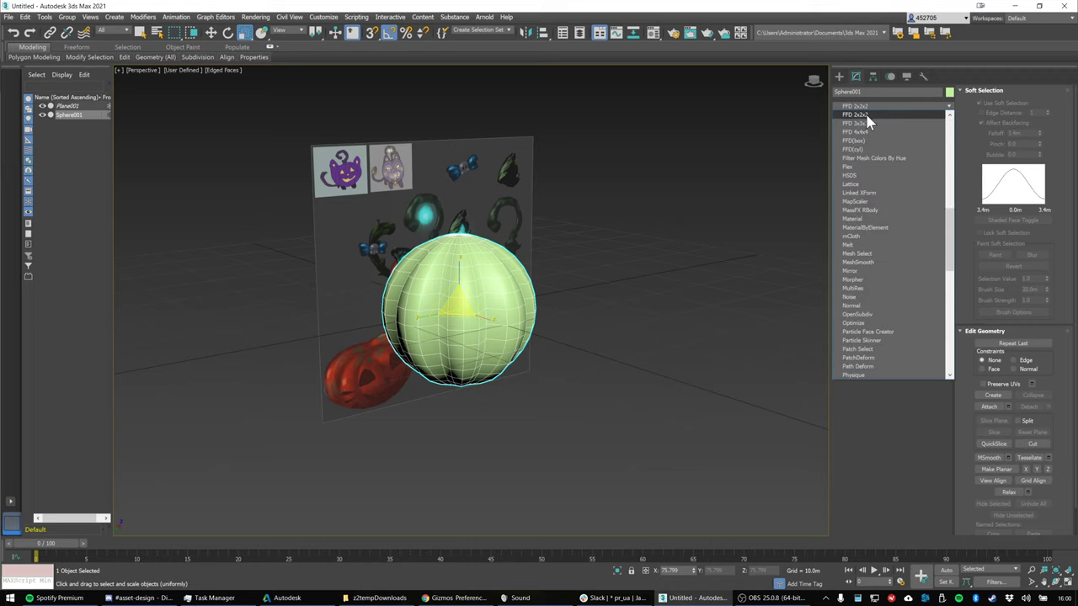
click(867, 117)
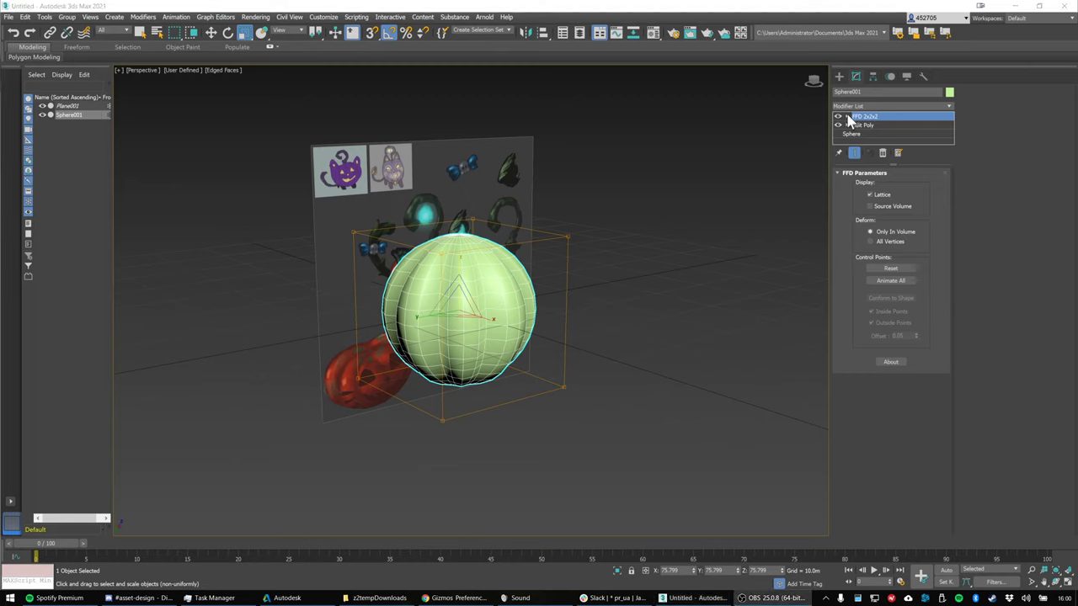
click(846, 119)
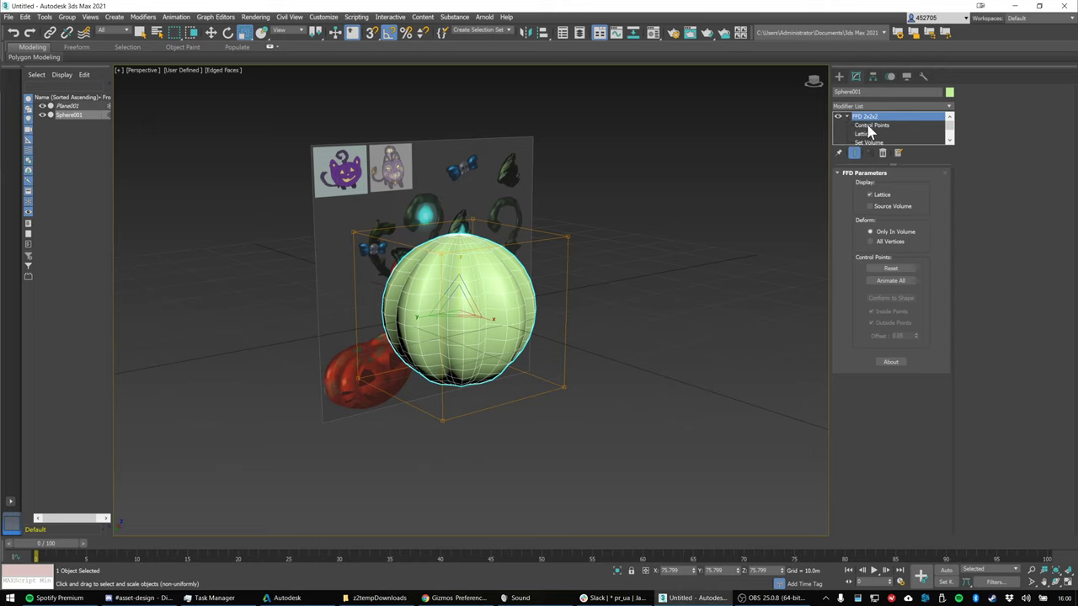
click(871, 125)
Try deforming the sphere by moving one upper corner control point of the 2x2x2 lattice downward
click(567, 237)
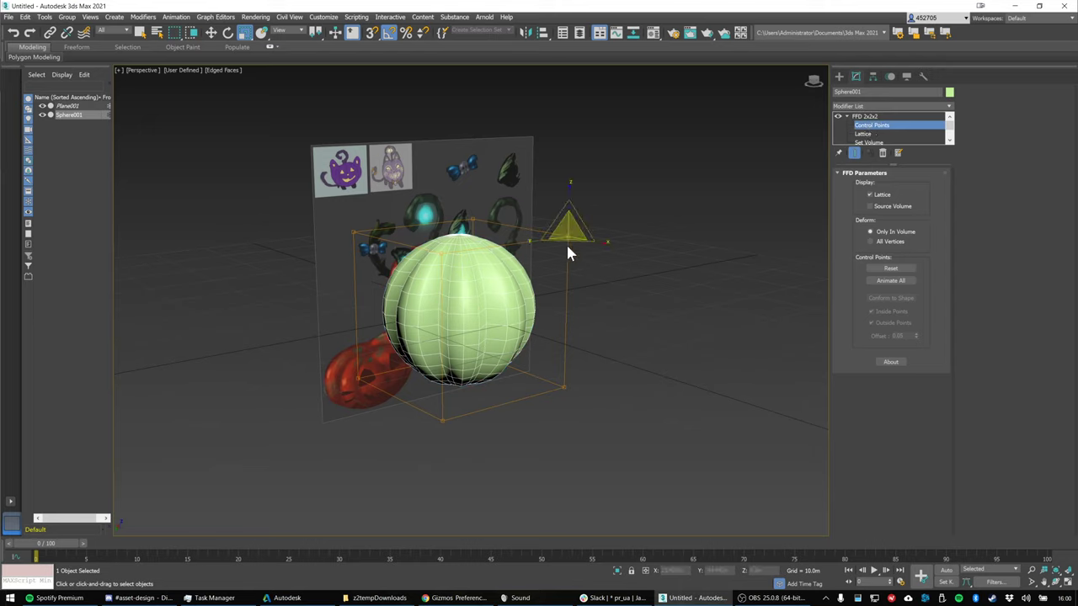
key(w)
drag(558, 219, 567, 292)
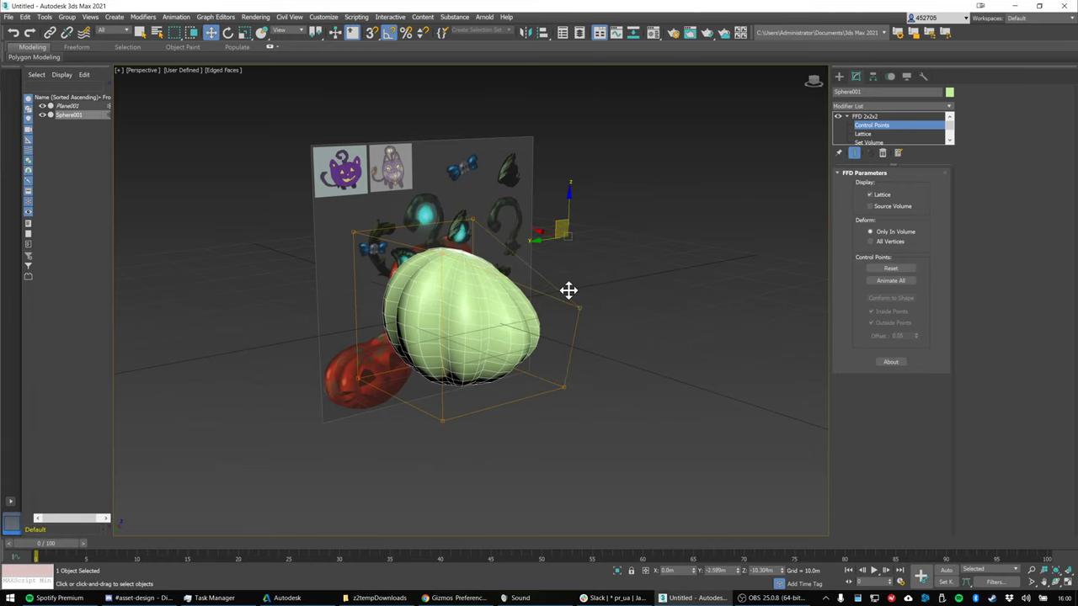
alt+middle_drag(567, 291, 584, 297)
Undo the control point move and the FFD 2x2x2 modifier
key(ctrl+z)
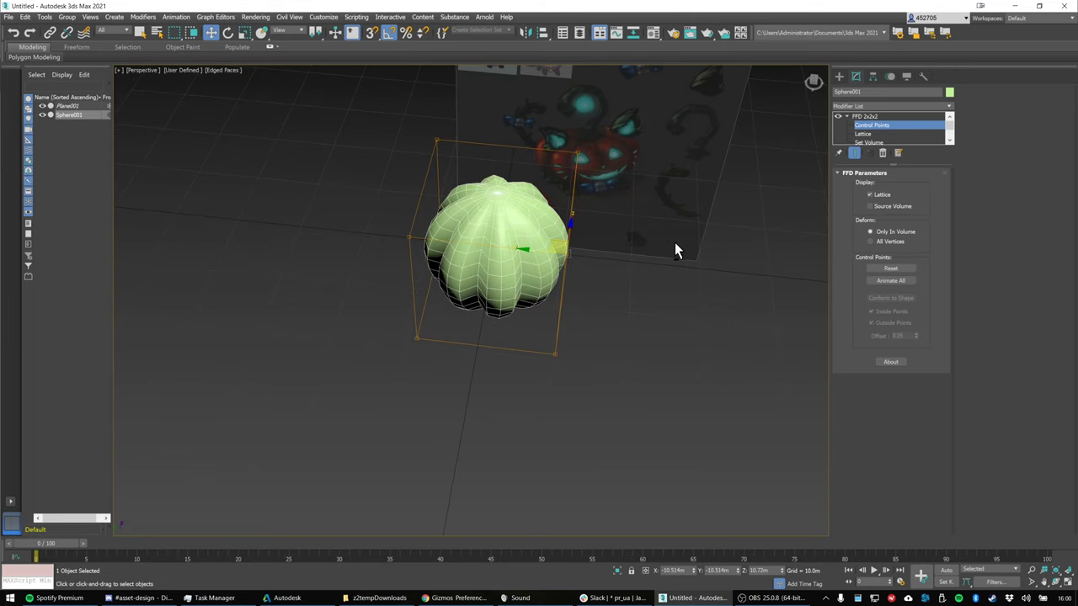
alt+middle_drag(674, 242, 661, 226)
key(ctrl+z)
key(ctrl+z)
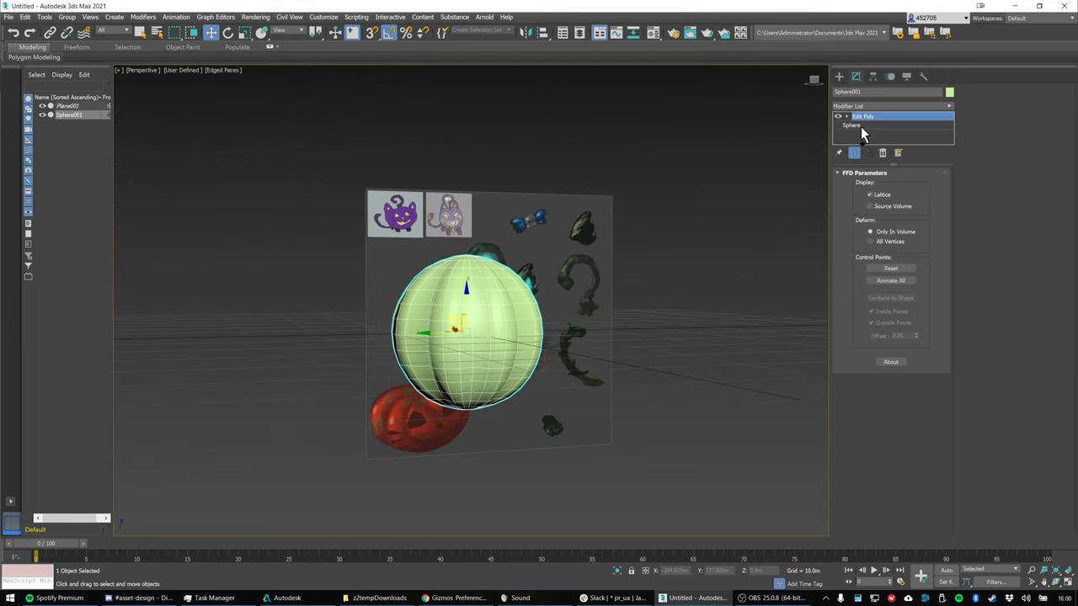
Add an FFD(cyl) modifier above the Edit Poly on the grooved sphere
click(882, 107)
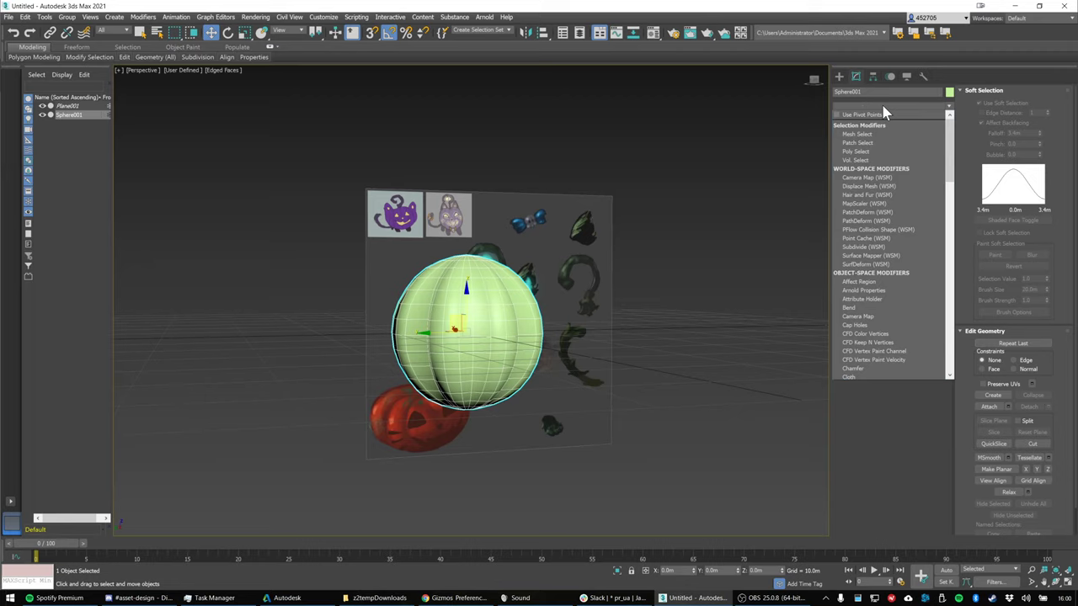
click(882, 107)
click(896, 107)
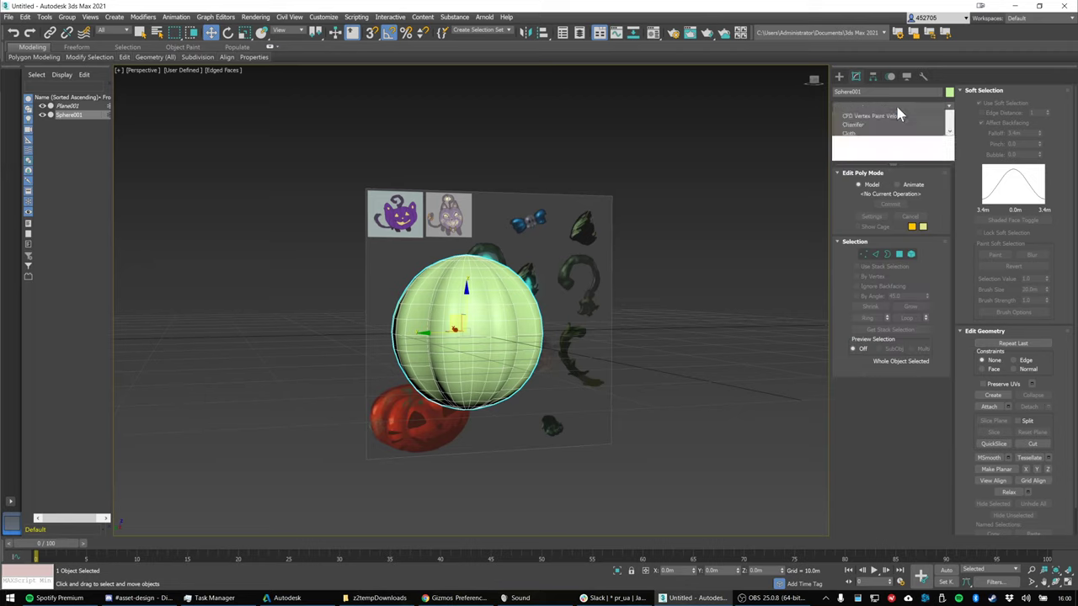
key(f)
key(f)
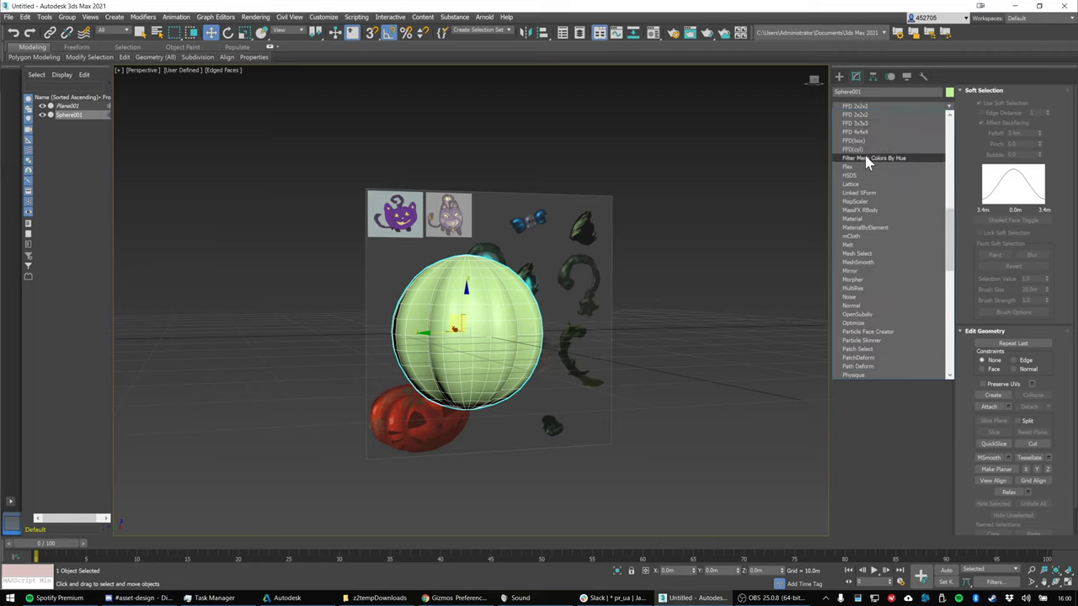
click(862, 150)
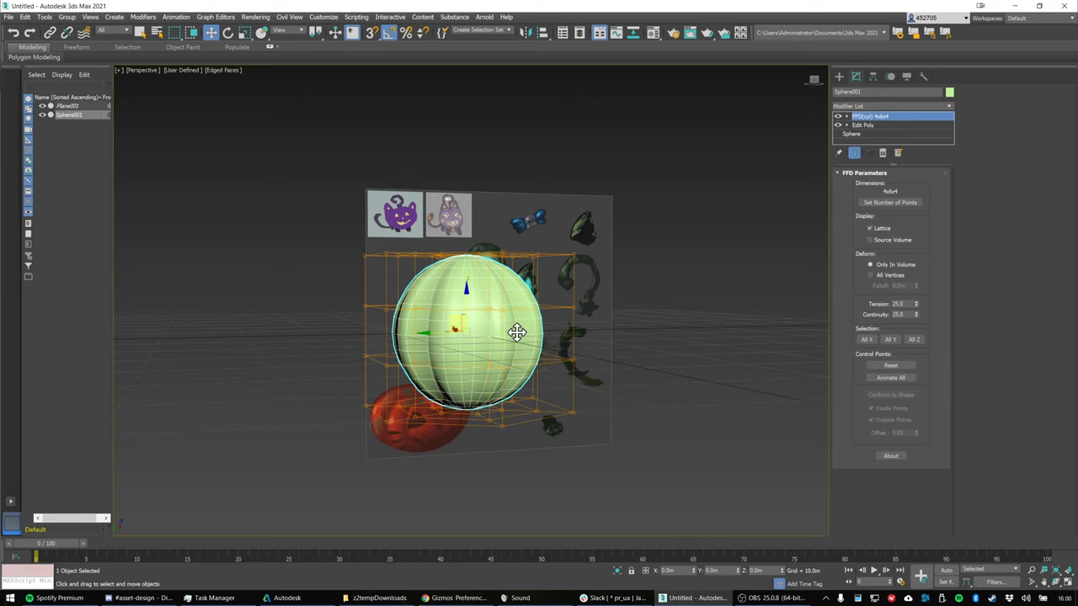
alt+middle_drag(569, 353, 538, 344)
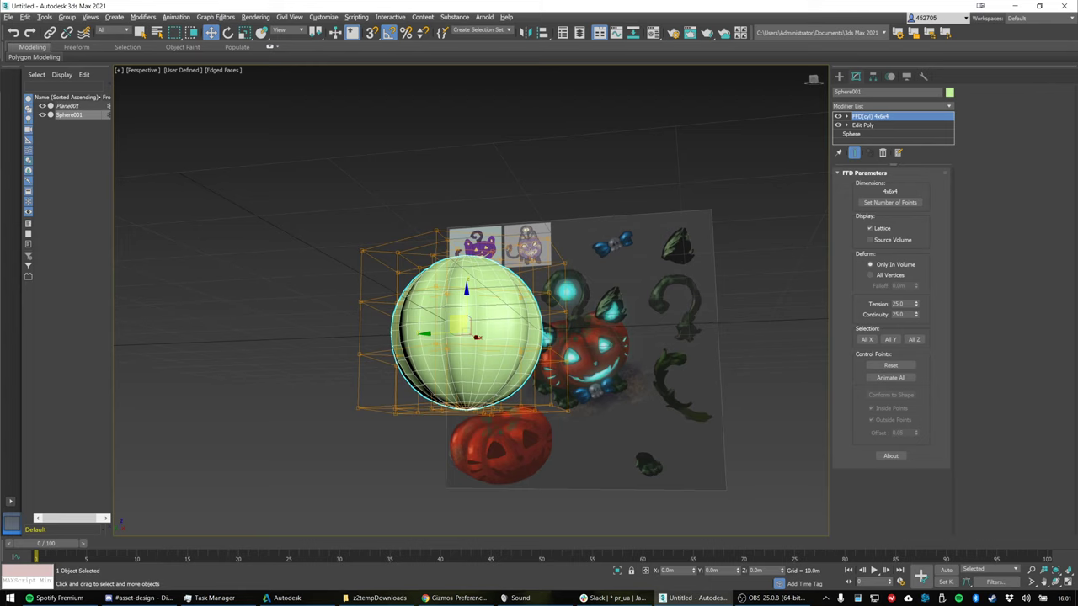
Switch to the Chrome browser and search Google Images for "pumpkin"
key(alt+Tab)
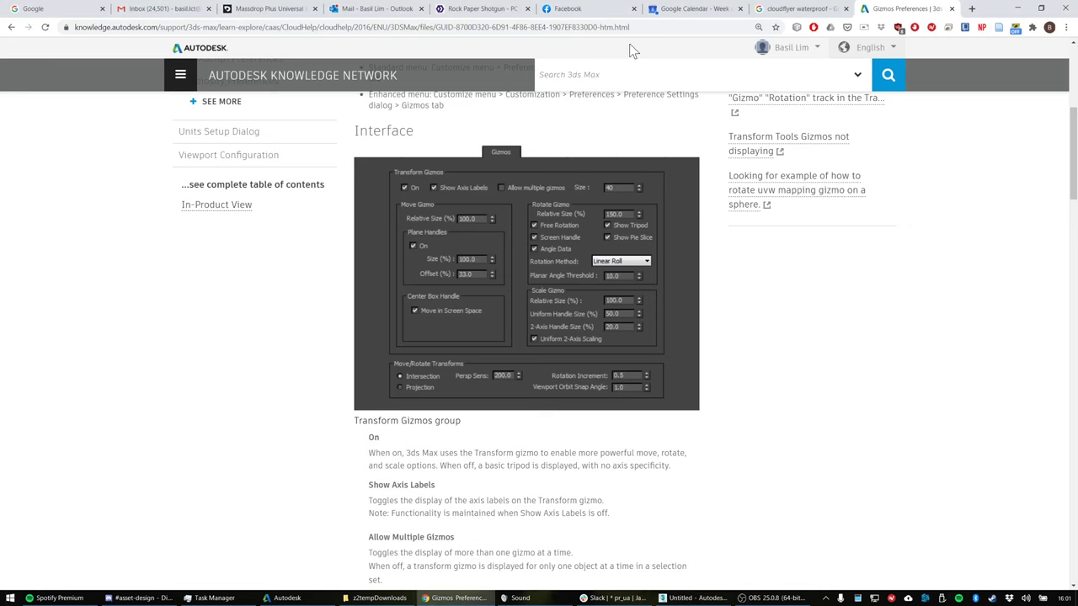
drag(998, 10, 0, 181)
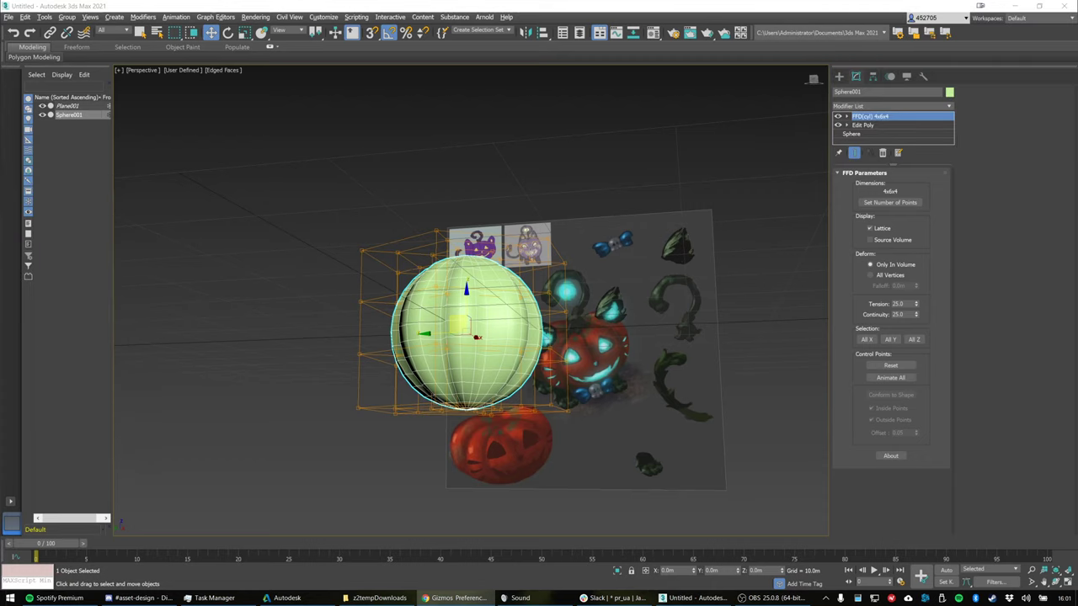
drag(0, 51, 684, 51)
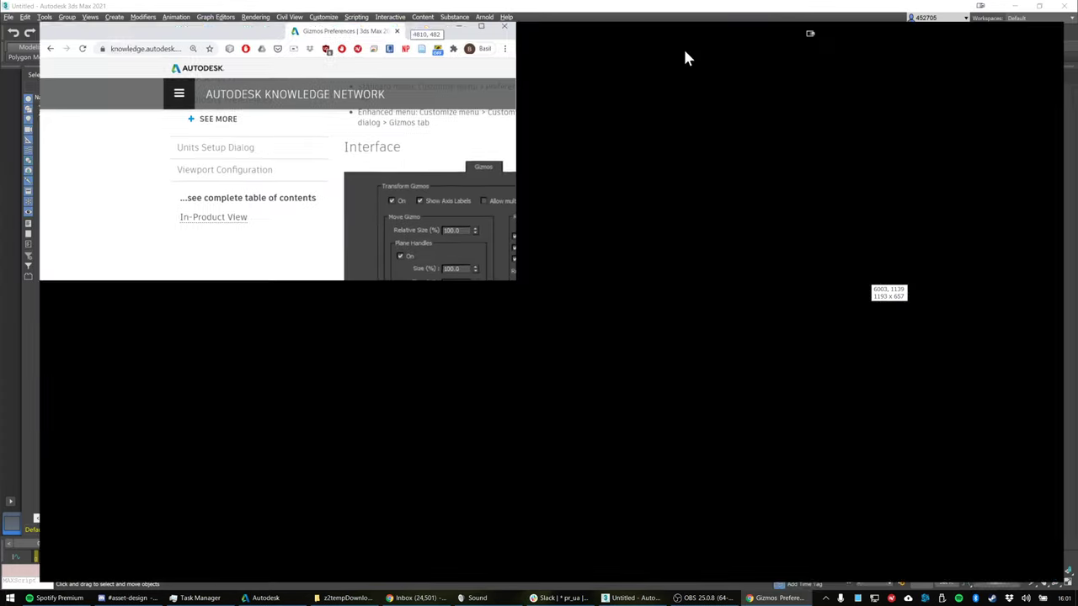
click(503, 27)
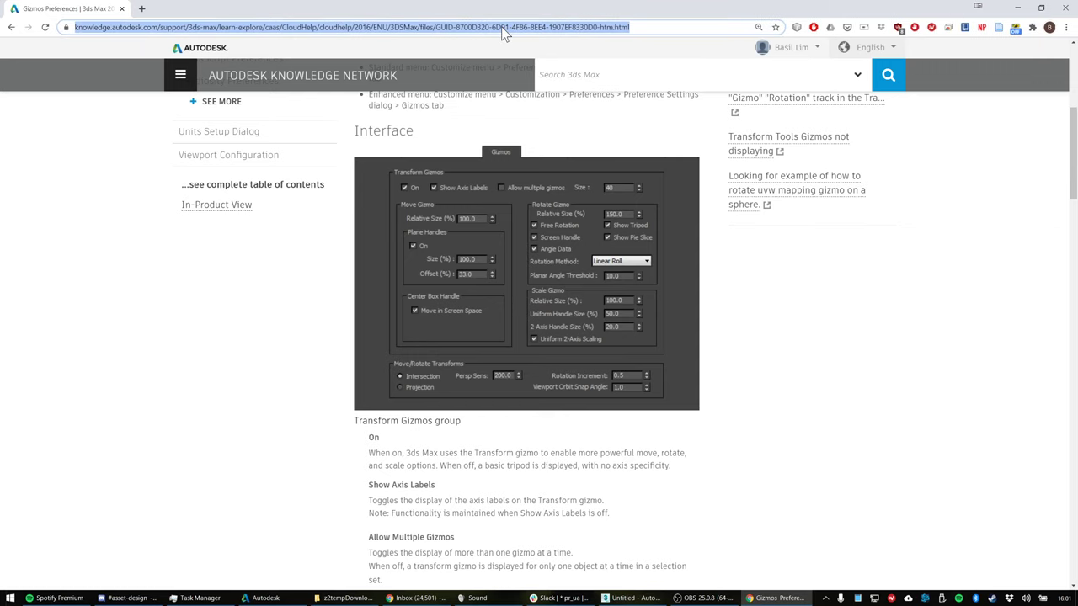
text(pumpkin)
key(Return)
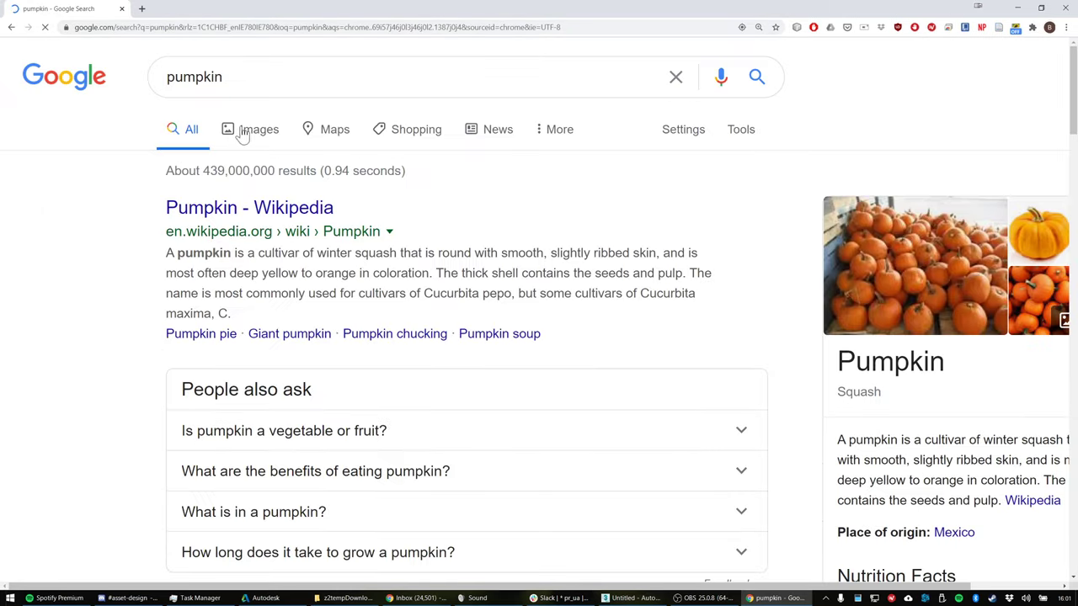
click(250, 135)
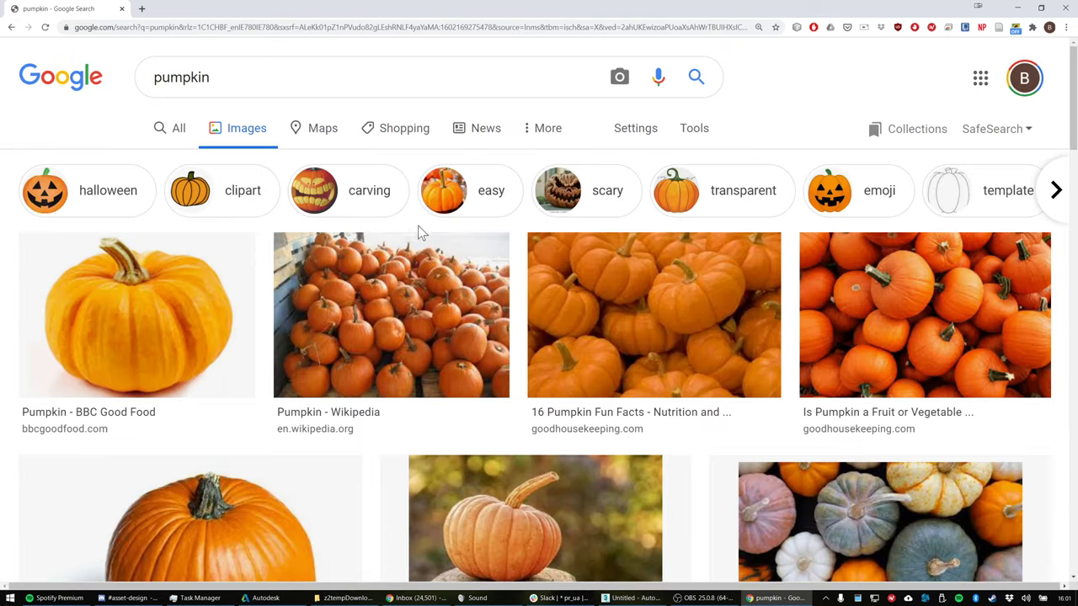
Examine the ribs and stem dip in the BBC Good Food and Good Housekeeping pumpkin photos, and return to 3ds Max
click(172, 300)
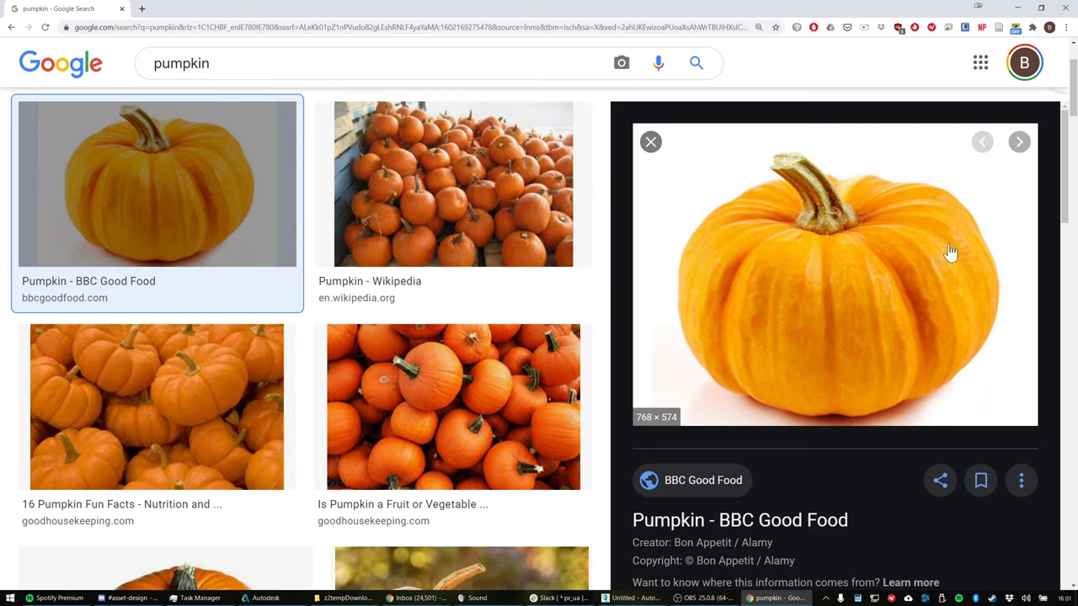
click(176, 386)
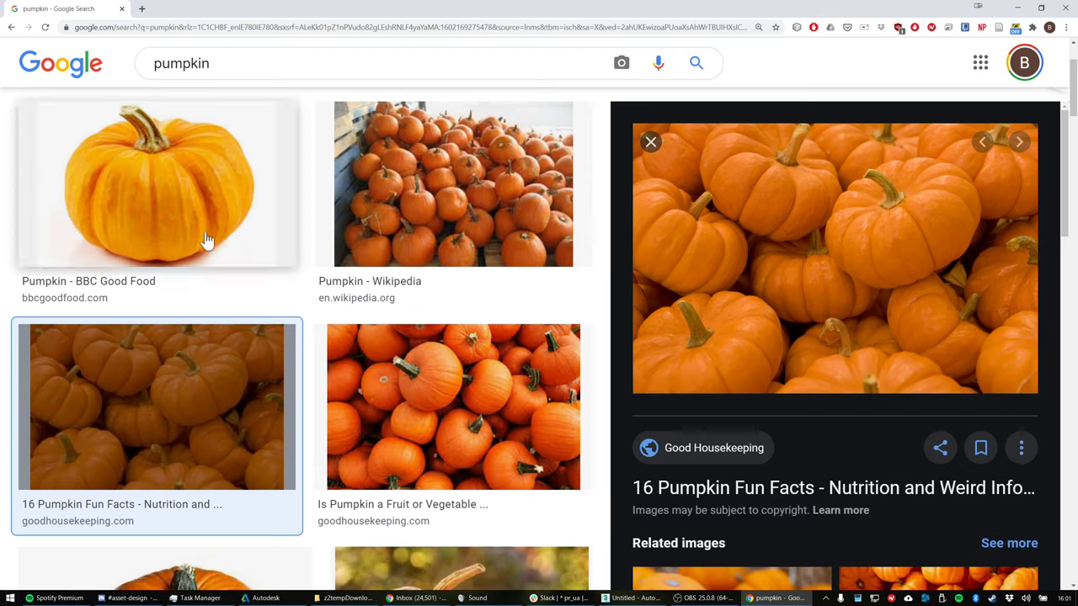
scroll(499, 396, down, 1)
scroll(498, 387, up, 2)
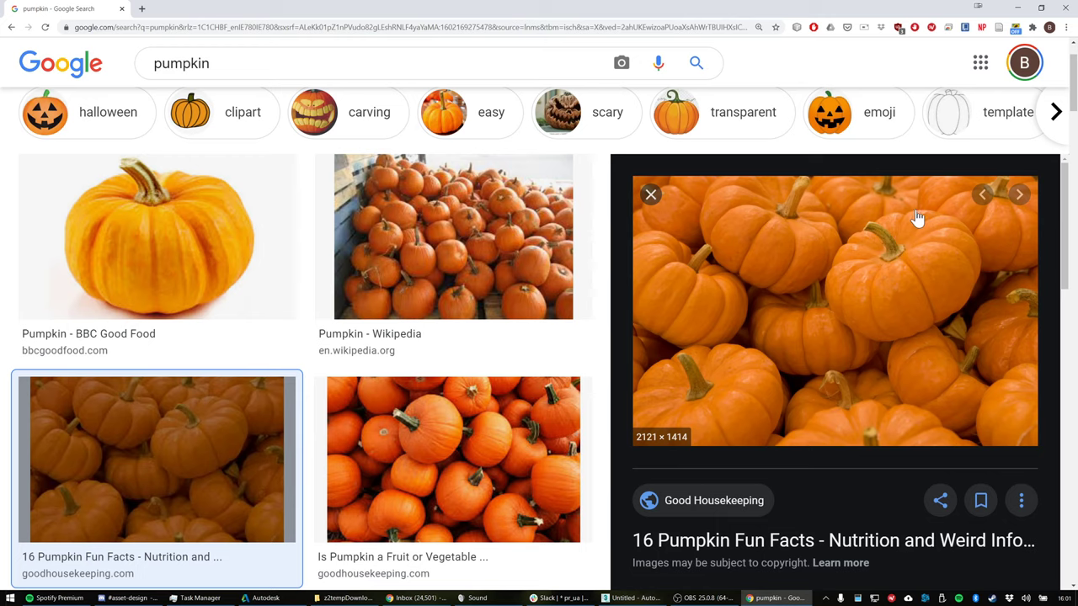
click(1017, 7)
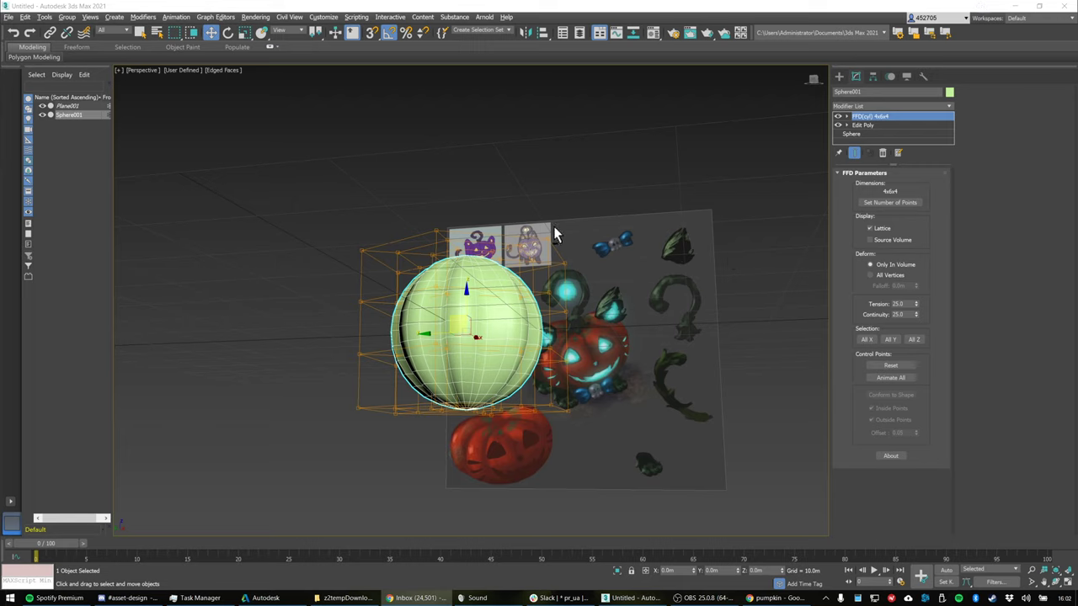
Set the FFD(cyl) lattice's number of radial points to 2, keeping 6 side and 4 height points
alt+middle_drag(550, 233, 534, 249)
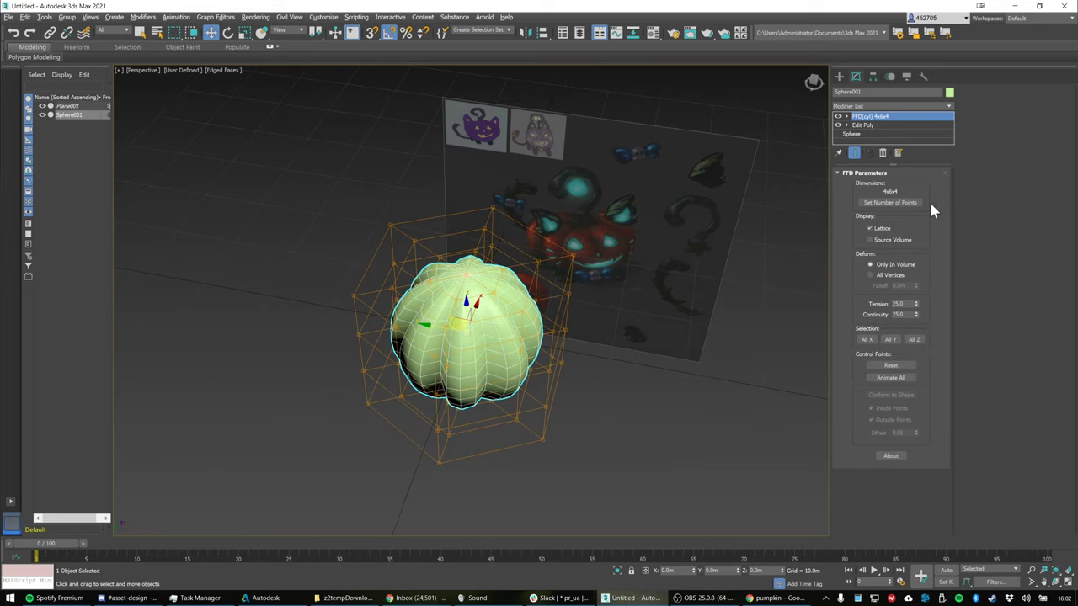
click(886, 204)
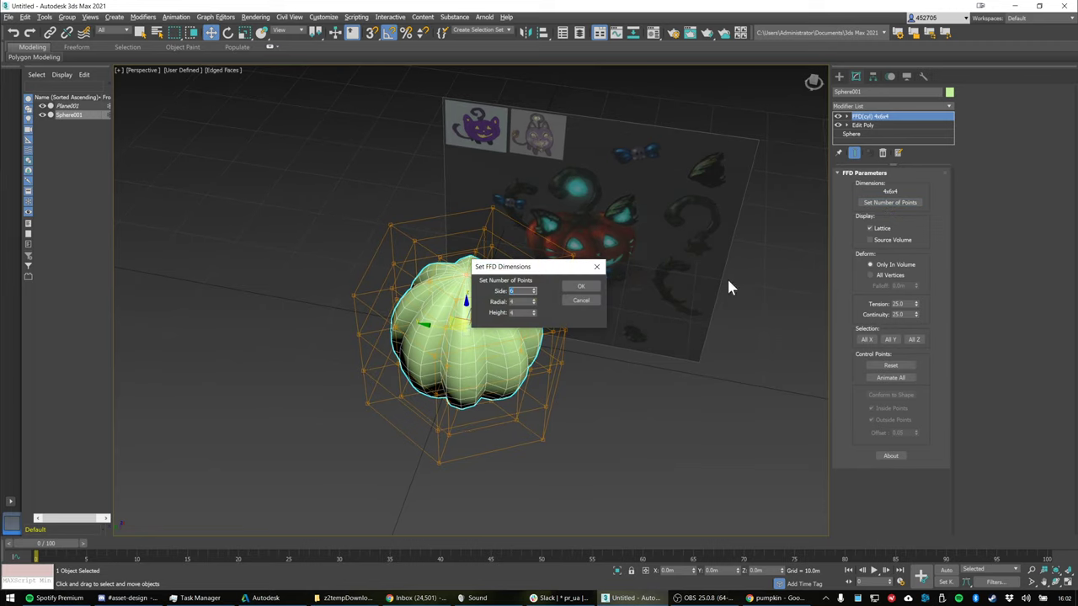
click(534, 304)
click(534, 304)
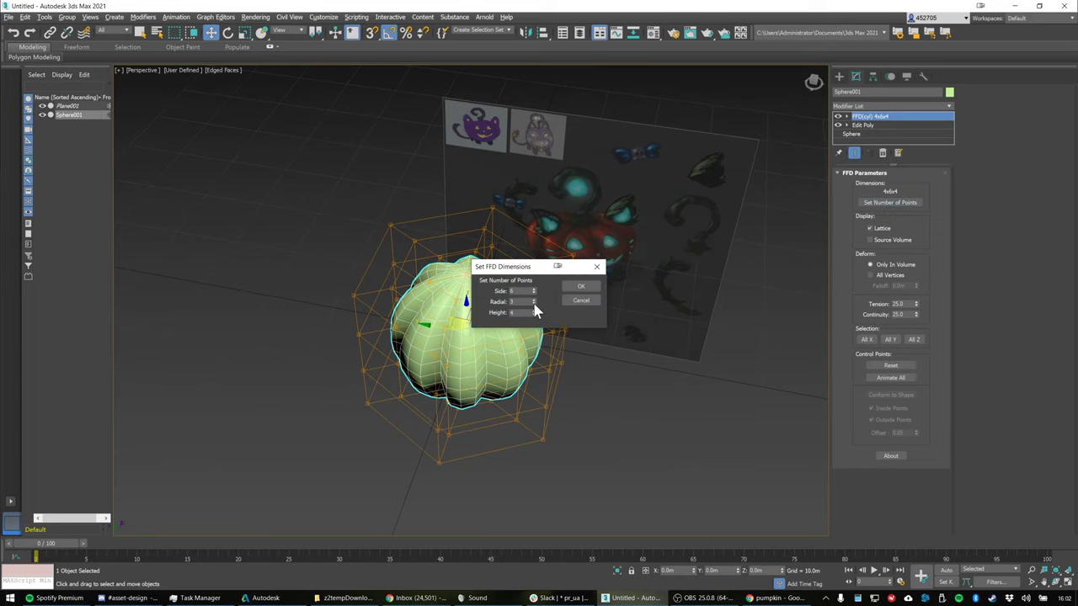
click(579, 287)
alt+middle_drag(543, 283, 508, 332)
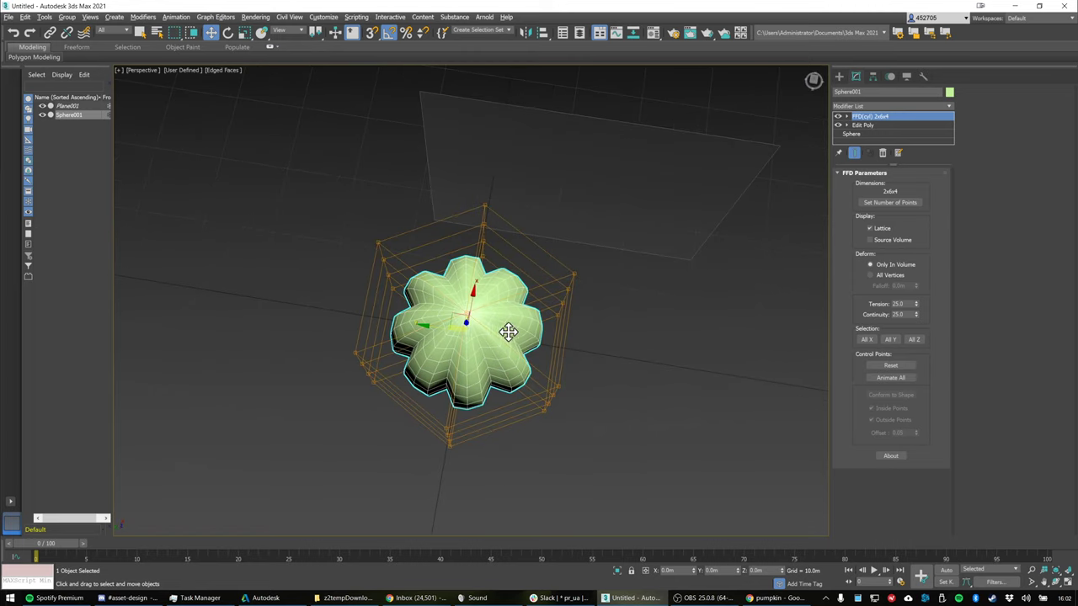
Enter the FFD(cyl) lattice's control points, try pulling the top centre point down into the sphere, and undo the move
click(847, 118)
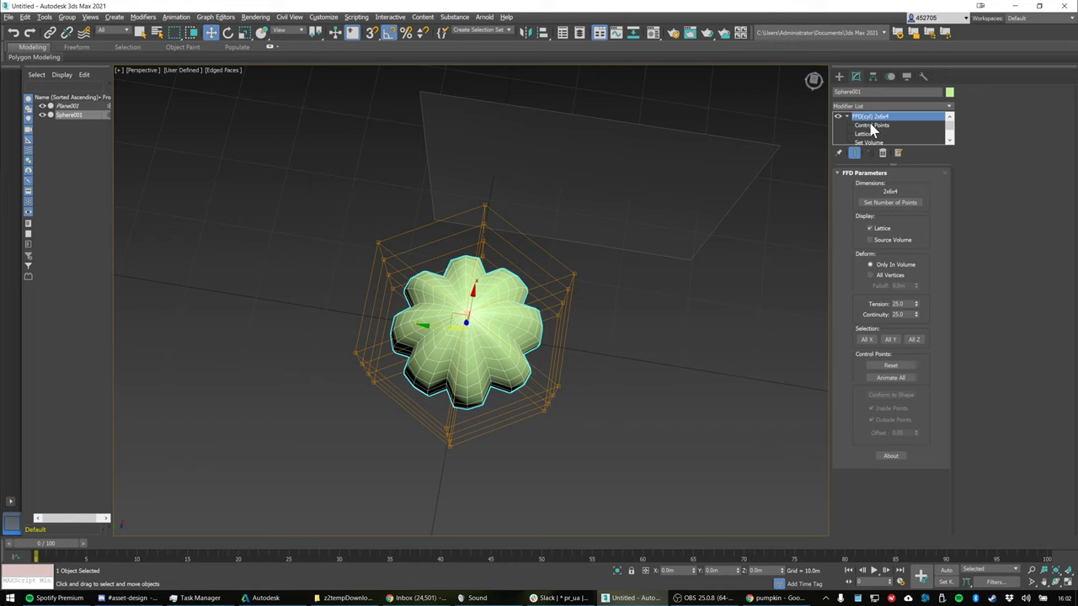
click(872, 124)
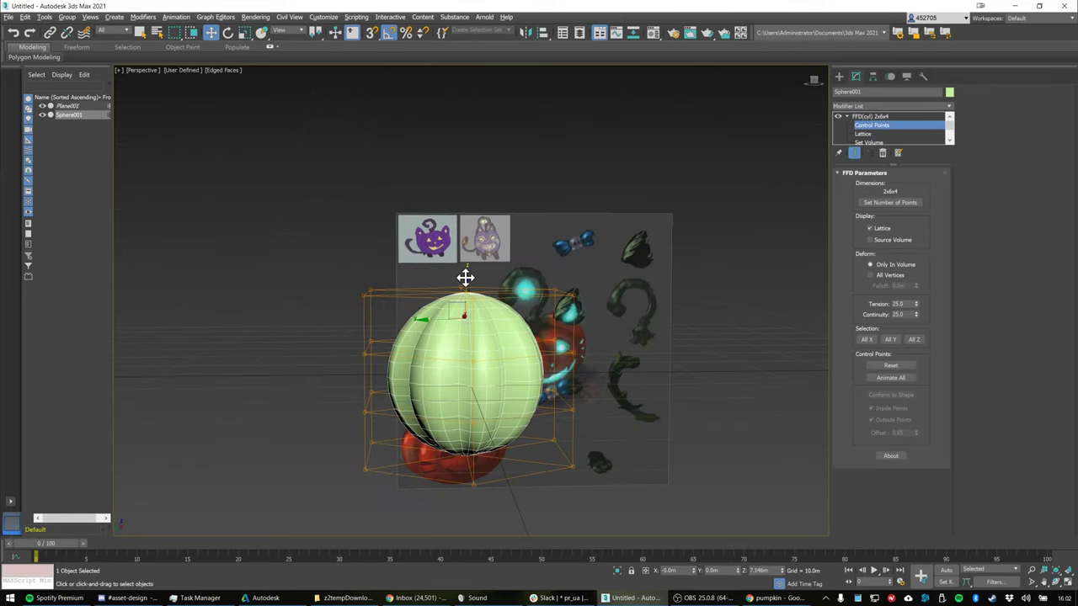
drag(465, 278, 469, 361)
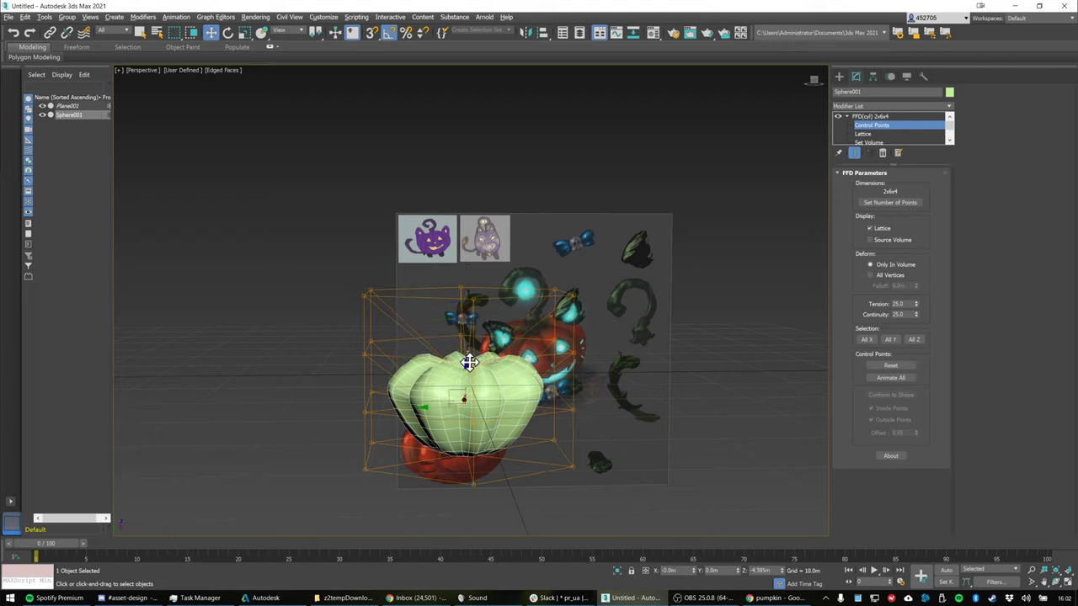
key(ctrl+z)
Set the FFD(cyl) lattice's number of height points to 3, keeping 6 side and 2 radial points
click(905, 203)
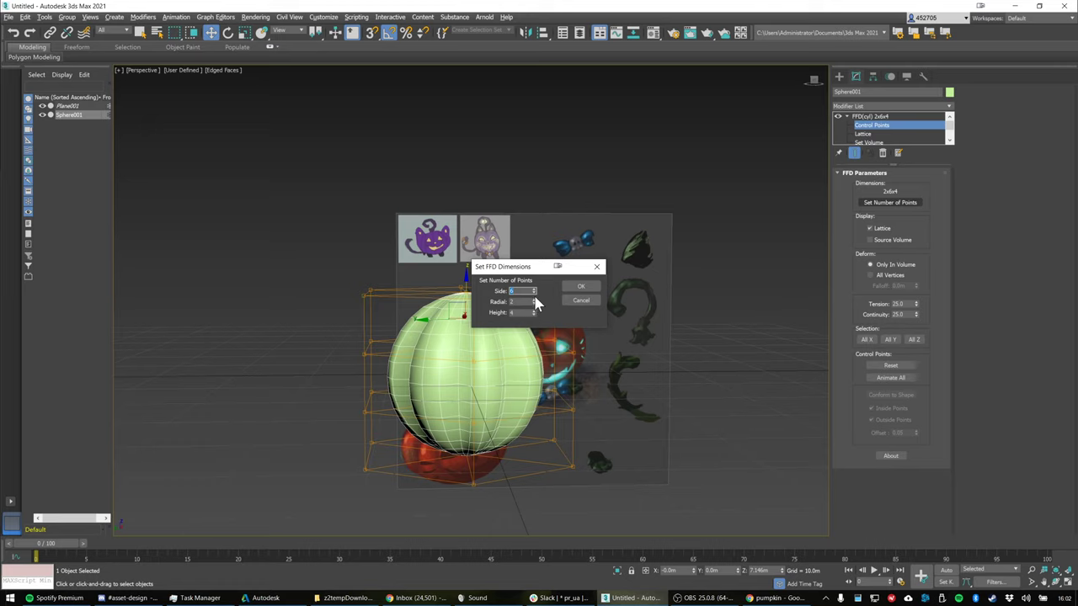
click(533, 314)
click(577, 287)
Push the lattice's top centre control point down and raise the bottom centre point to dent both ends of the sphere
alt+middle_drag(656, 263, 598, 306)
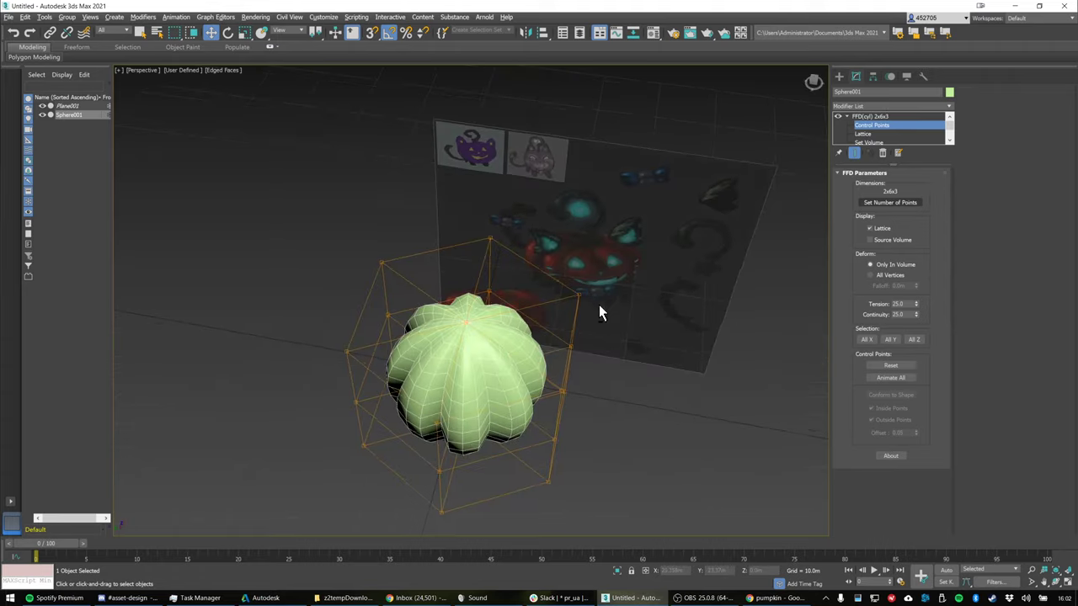
alt+middle_drag(493, 342, 477, 281)
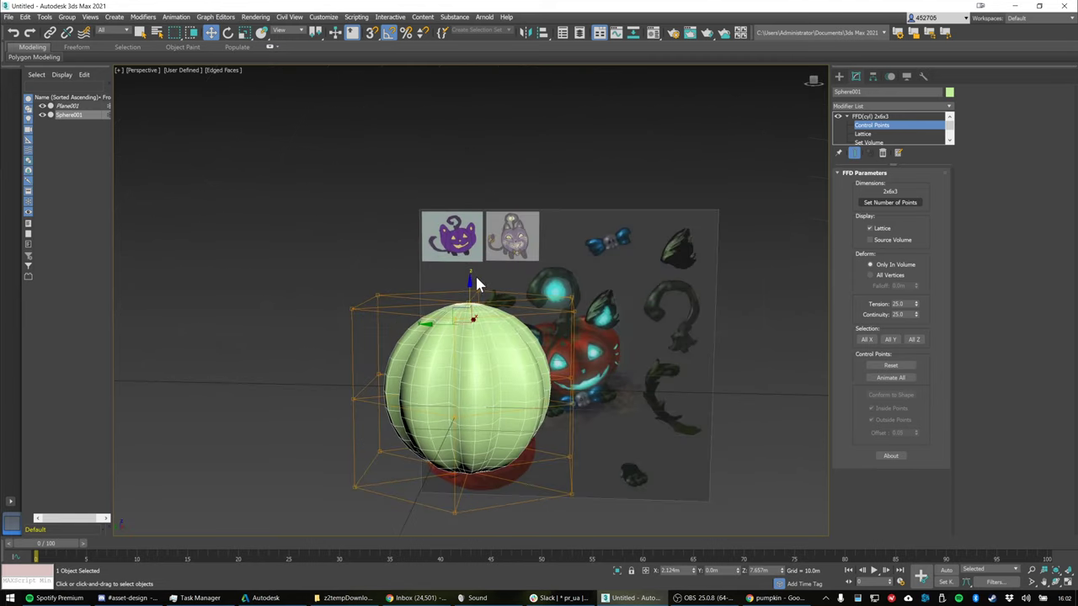
drag(468, 283, 470, 342)
alt+middle_drag(487, 370, 506, 388)
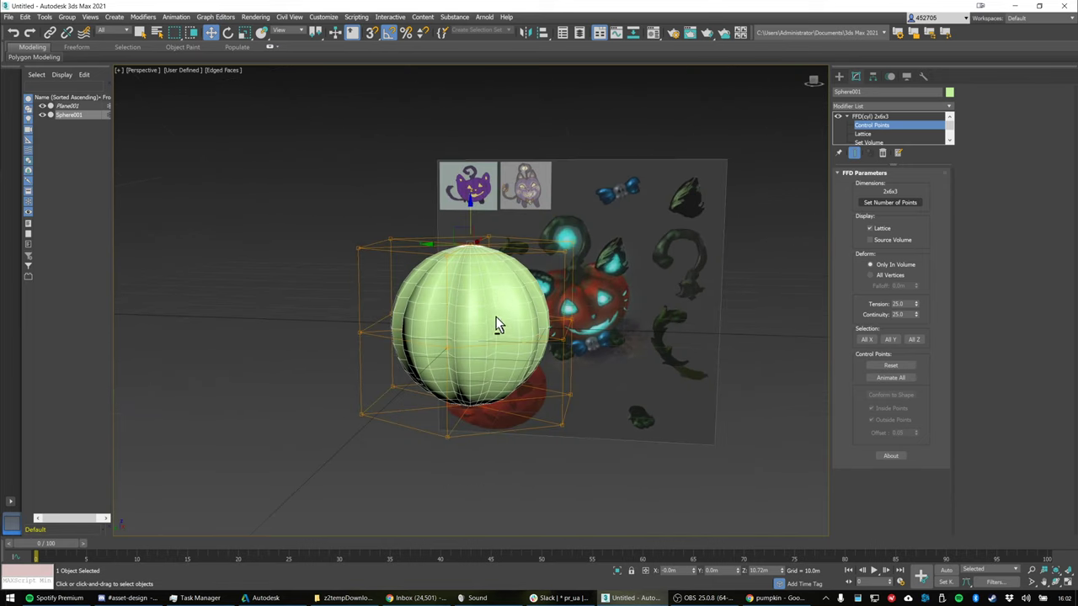
drag(468, 202, 471, 272)
alt+middle_drag(536, 359, 474, 365)
drag(469, 336, 472, 313)
Rotate the lattice's top ring of control points slightly so the pumpkin's top tilts up towards the concept side
alt+middle_drag(525, 308, 305, 167)
drag(592, 258, 639, 259)
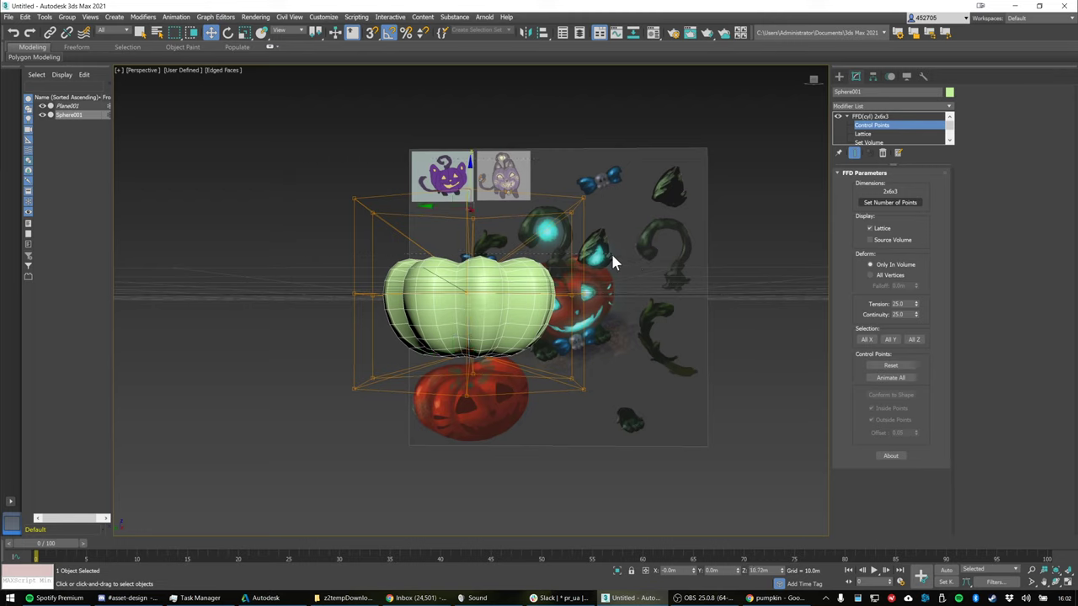
key(e)
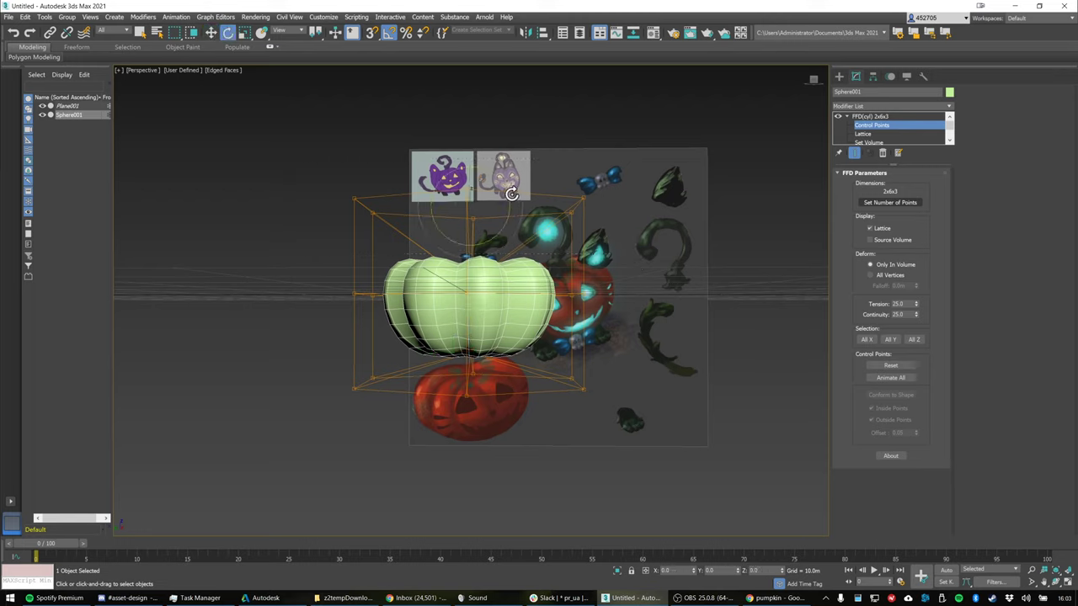
drag(511, 194, 513, 191)
key(w)
Move the mid-height lattice points outward on both sides, shifting the left-hand ones slightly down as well
click(368, 289)
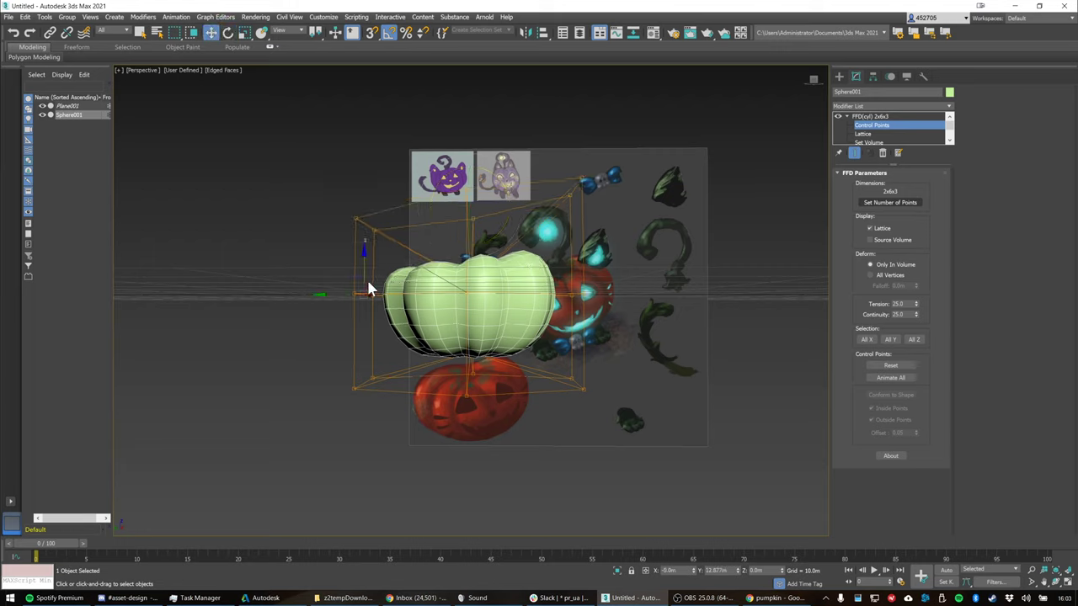
mouse_move(349, 276)
mouse_down()
mouse_move(354, 289)
mouse_move(342, 291)
mouse_up()
drag(561, 280, 614, 316)
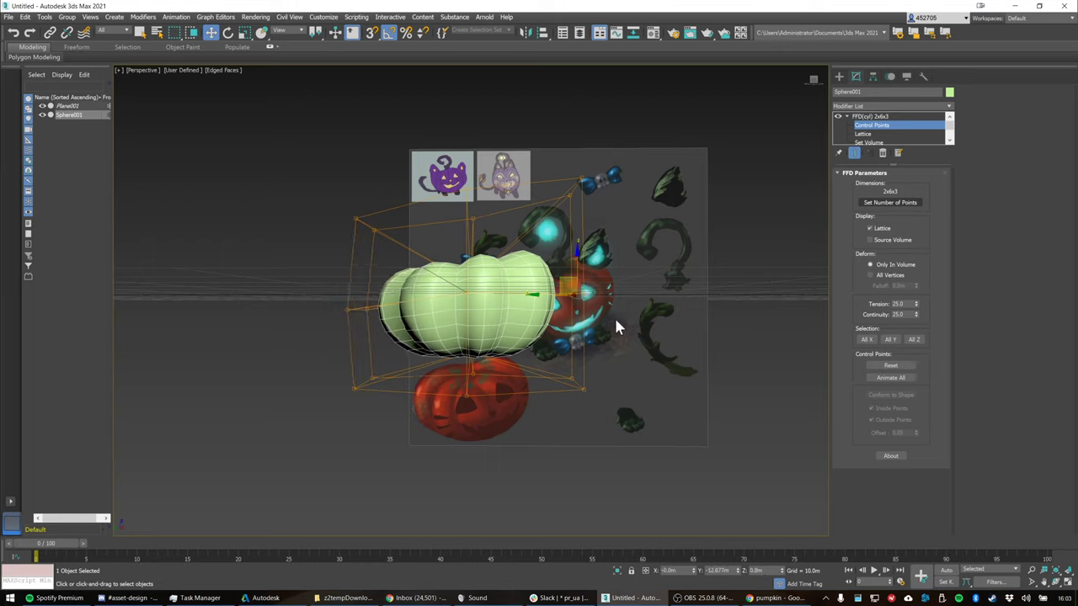
drag(566, 277, 577, 281)
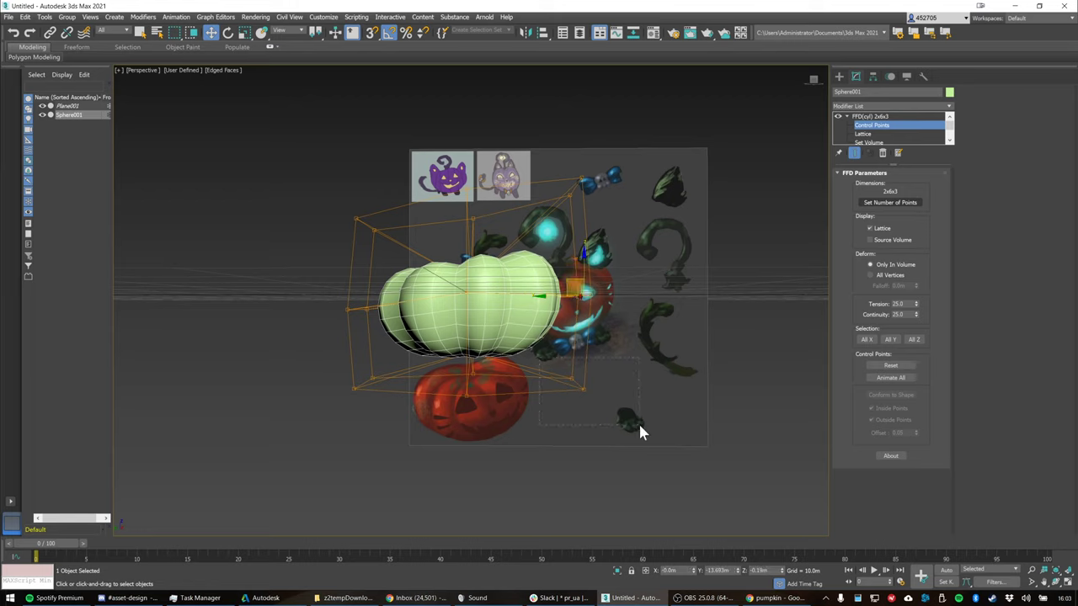
Try shifting the right-hand bottom lattice points, and pull the left-hand bottom points inward and slightly down
drag(638, 421, 546, 376)
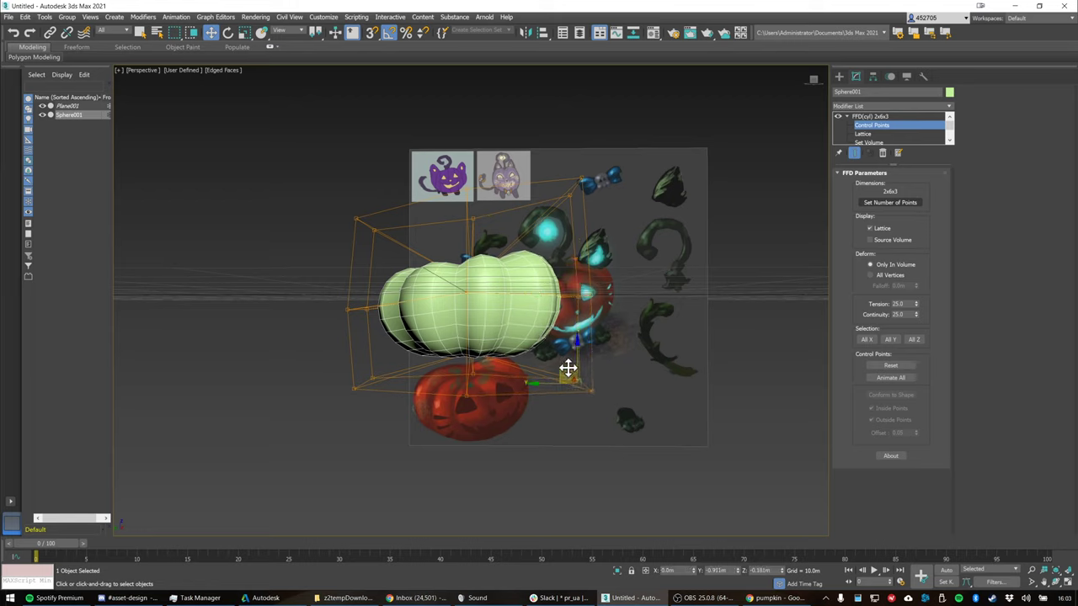
drag(330, 366, 359, 371)
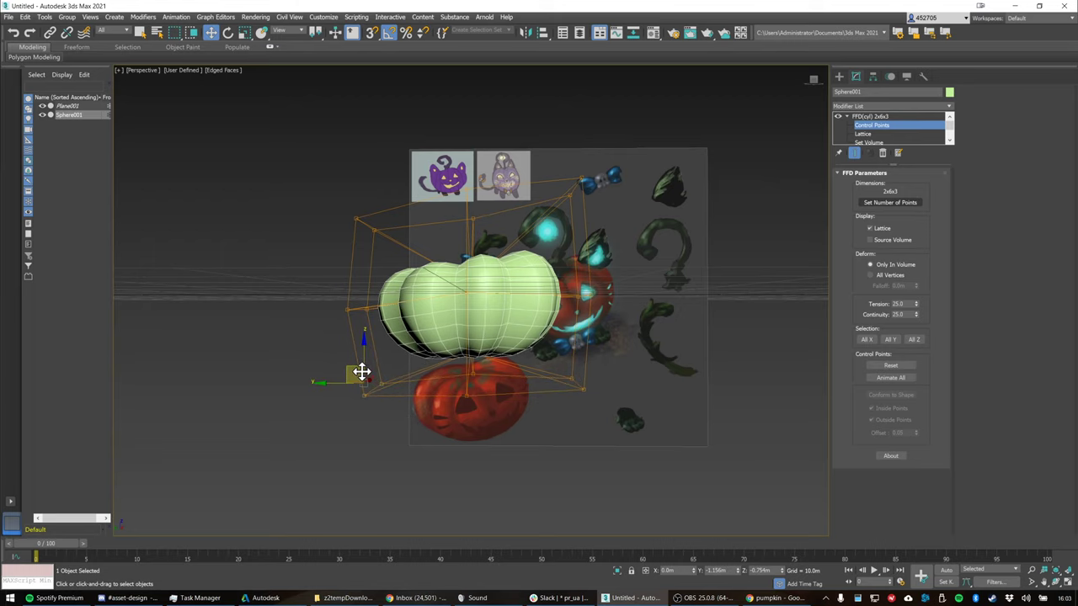
alt+middle_drag(540, 298, 488, 284)
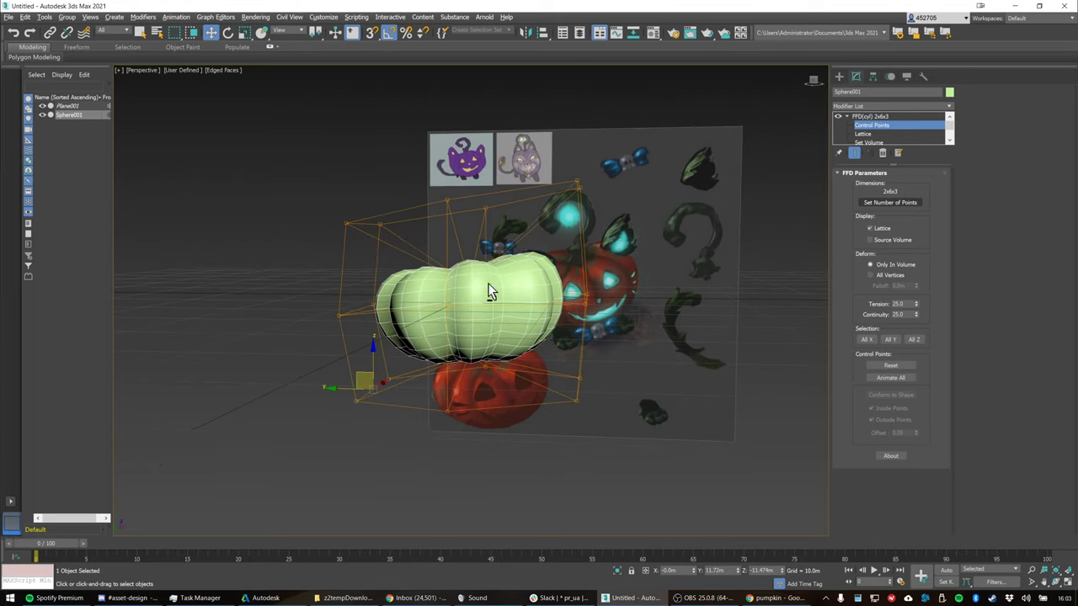
Raise the single upper-left corner control point of the lattice to lift that side of the pumpkin
click(346, 224)
alt+middle_drag(406, 259, 386, 238)
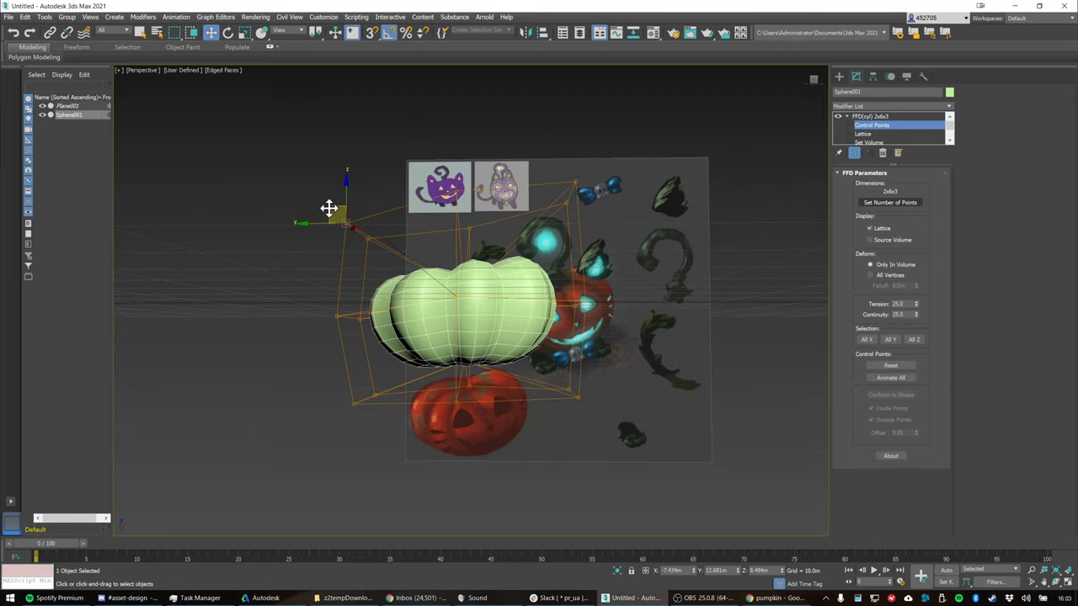
drag(329, 210, 331, 190)
Render the perspective view of the pumpkin to check its shape, and close the render window
alt+middle_drag(498, 216, 528, 254)
alt+middle_drag(524, 290, 536, 311)
scroll(557, 311, up, 3)
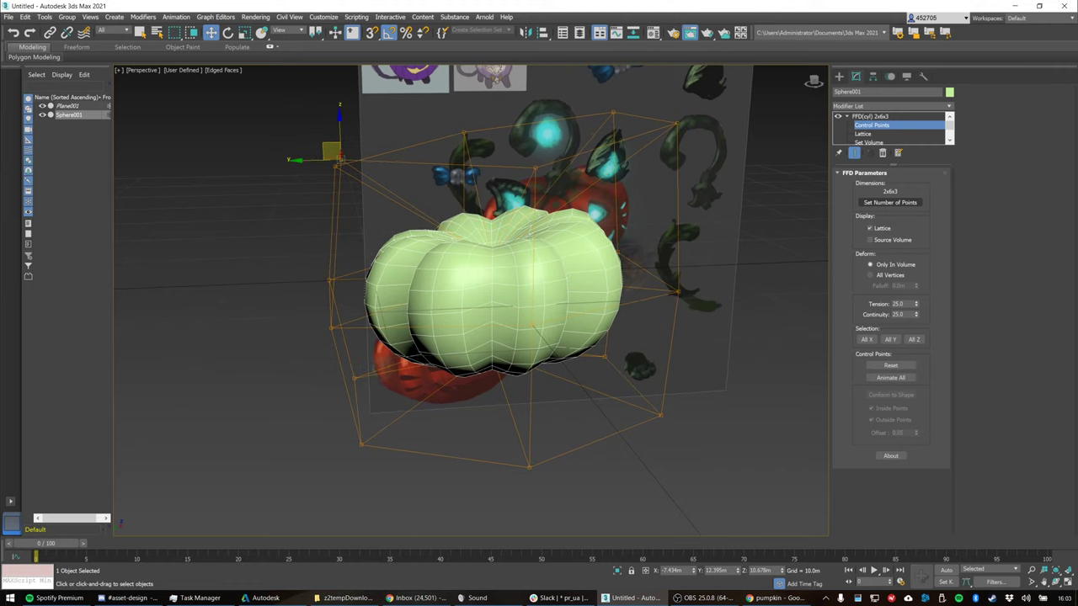
key(shift+q)
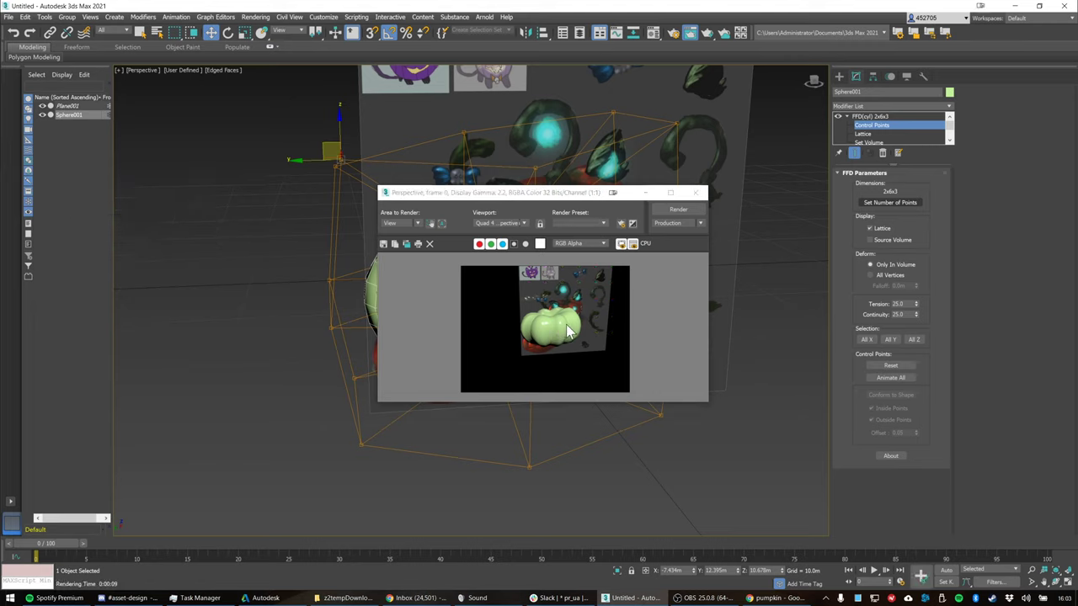
click(678, 210)
click(694, 192)
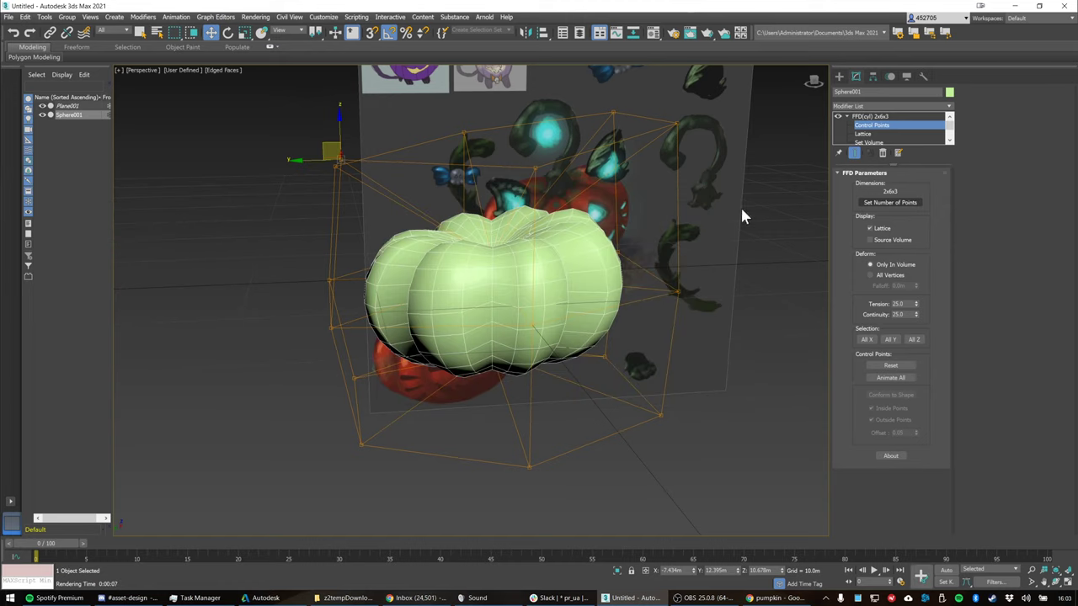
Leave control point editing, add a TurboSmooth modifier above the FFD(cyl), and set its iterations to 2
click(872, 117)
click(846, 117)
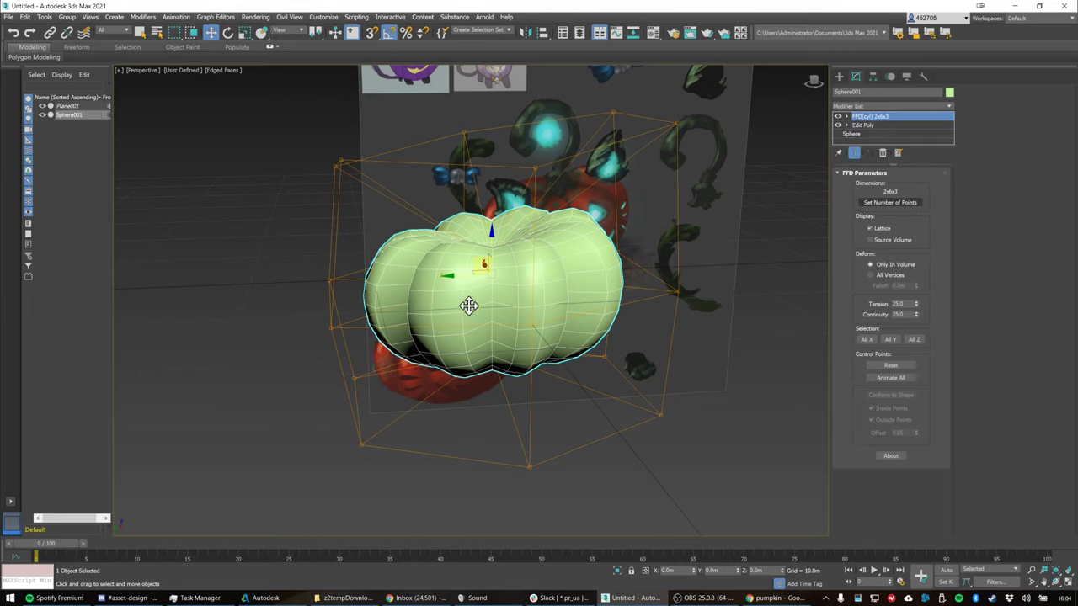
click(880, 106)
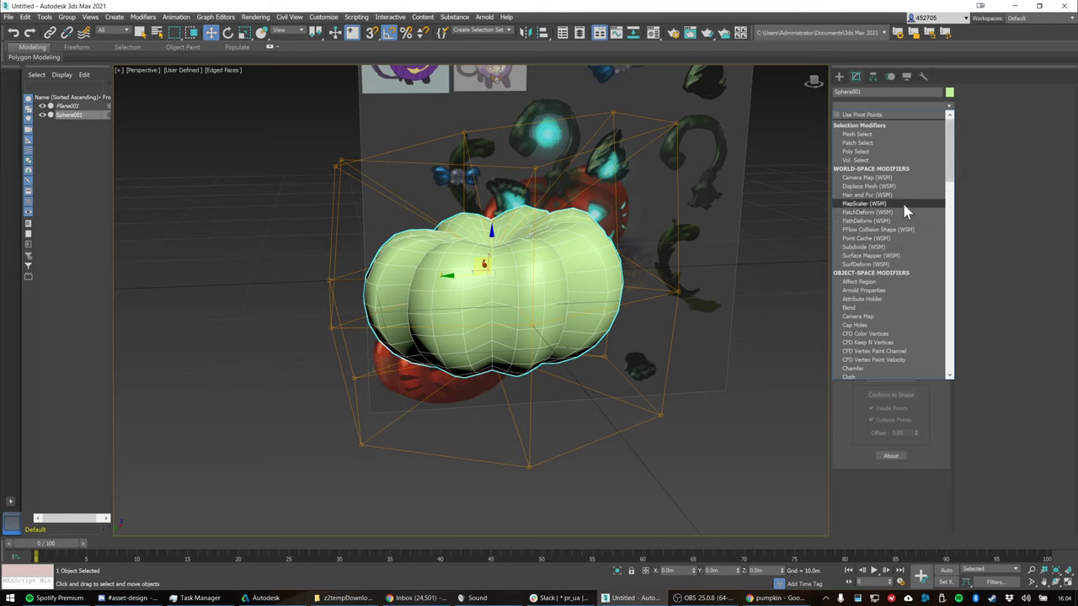
scroll(876, 339, down, 8)
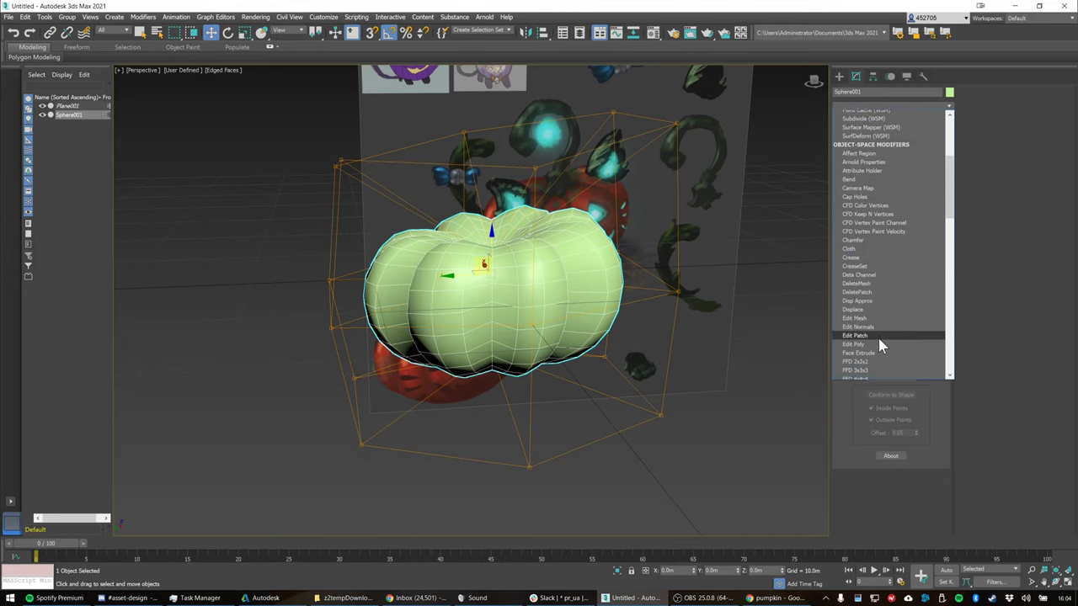
scroll(880, 341, down, 3)
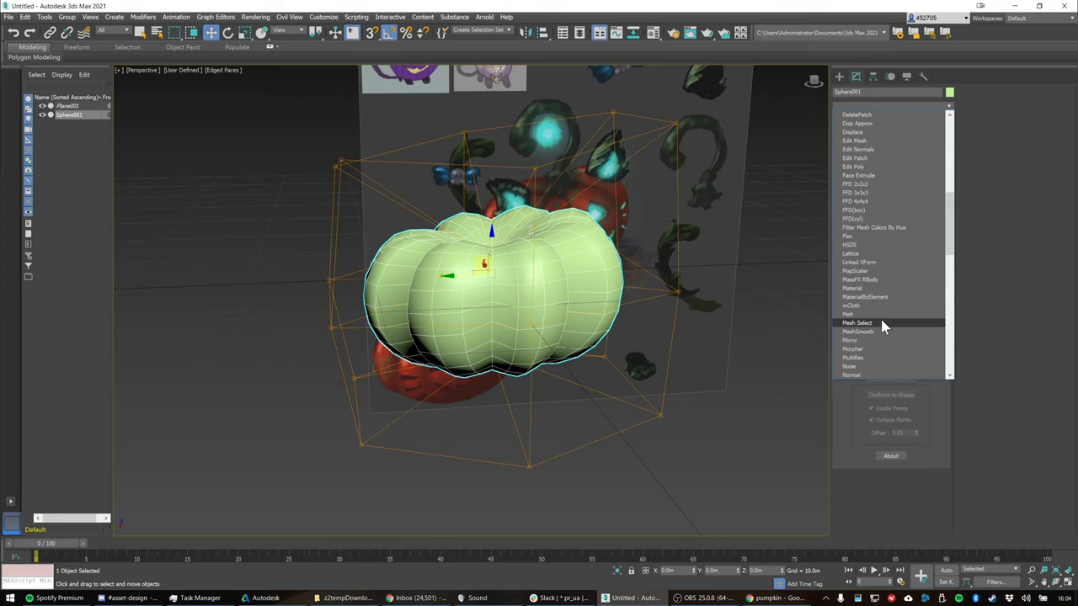
scroll(880, 325, down, 15)
click(860, 201)
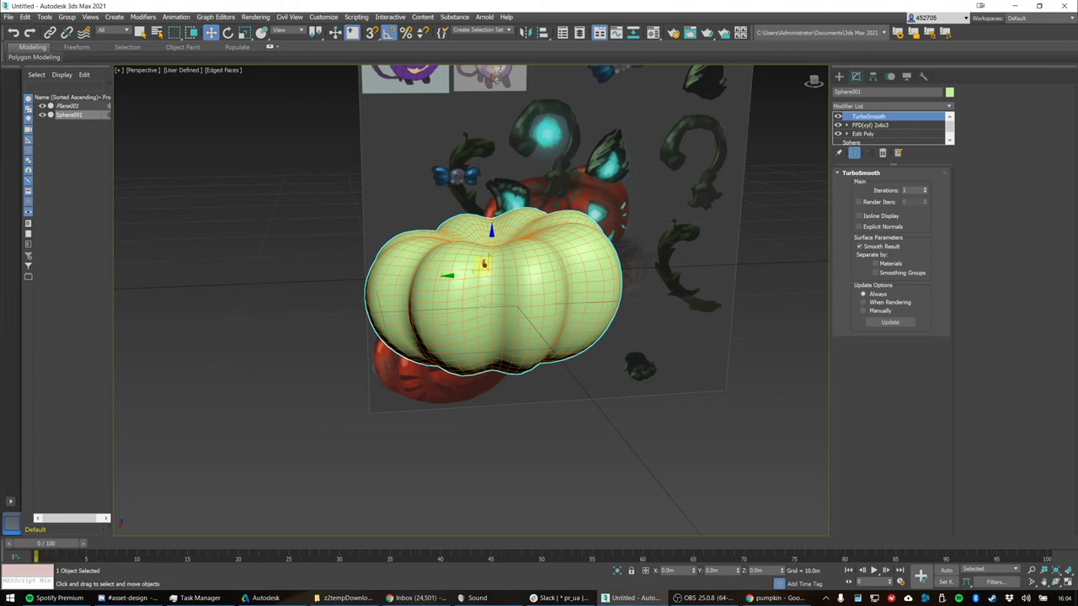
click(924, 189)
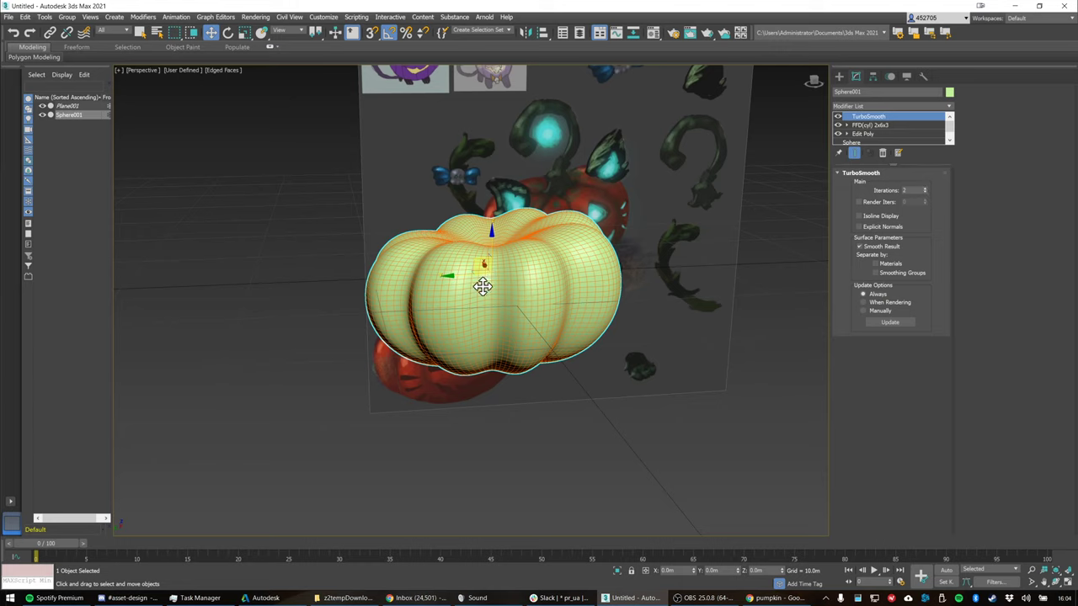
Show the viewport polygon and vertex statistics, and delete the TurboSmooth modifier from the pumpkin
key(7)
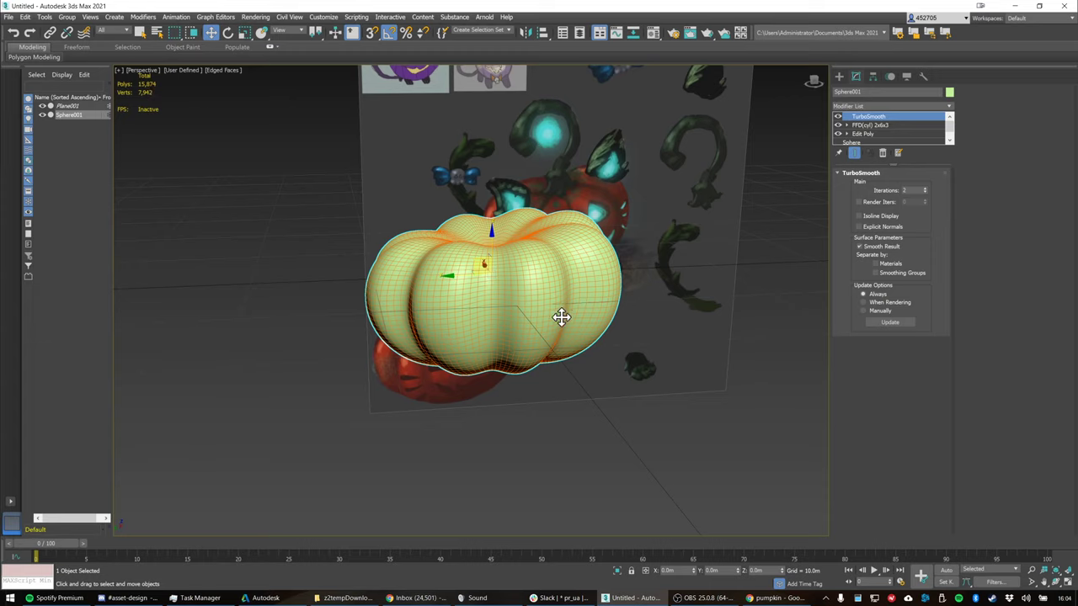
click(882, 154)
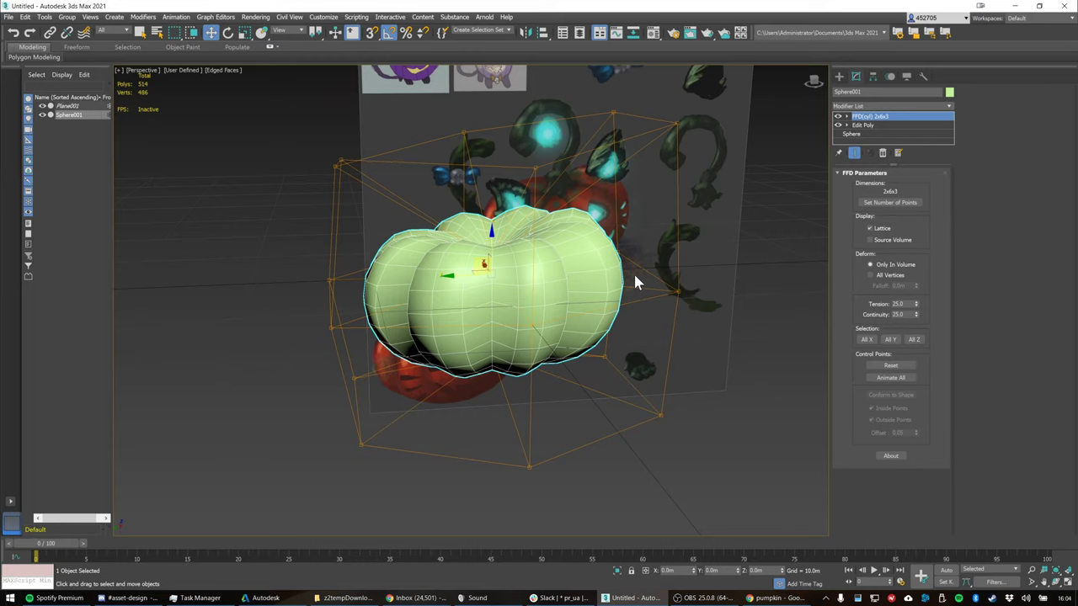
Compare the pumpkin with the painted concept and add a second Edit Poly modifier above the FFD(cyl)
alt+middle_drag(638, 279, 804, 251)
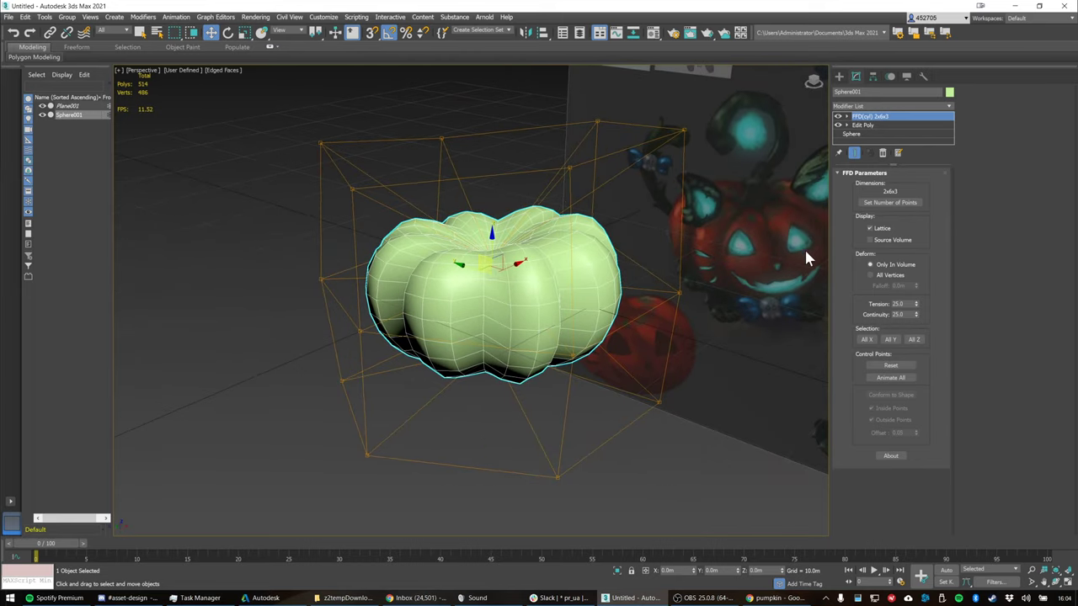
alt+middle_drag(713, 276, 740, 268)
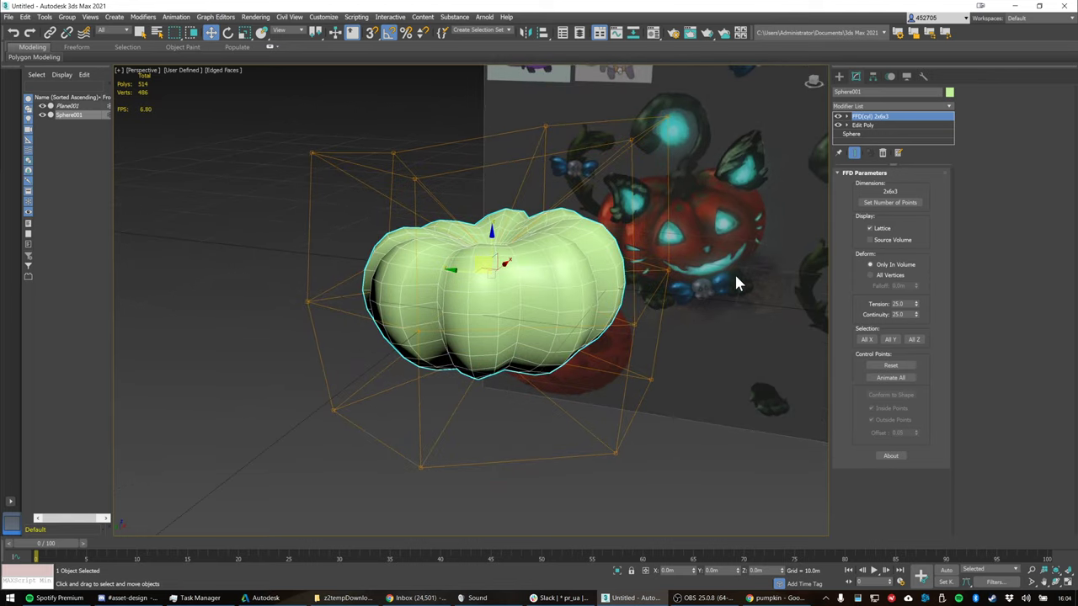
alt+middle_drag(613, 259, 591, 261)
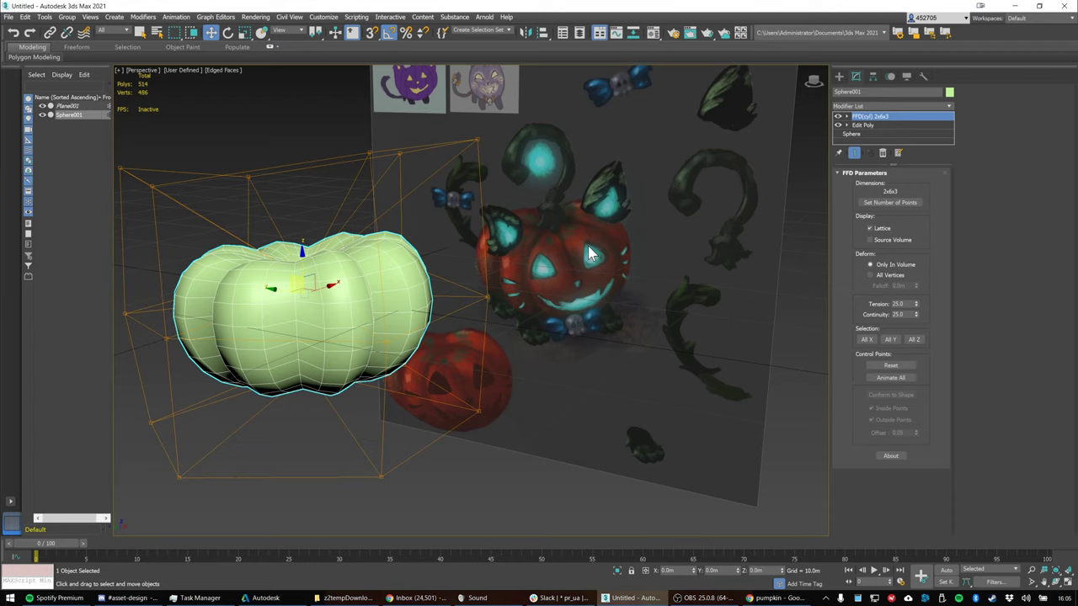
alt+middle_drag(589, 254, 431, 266)
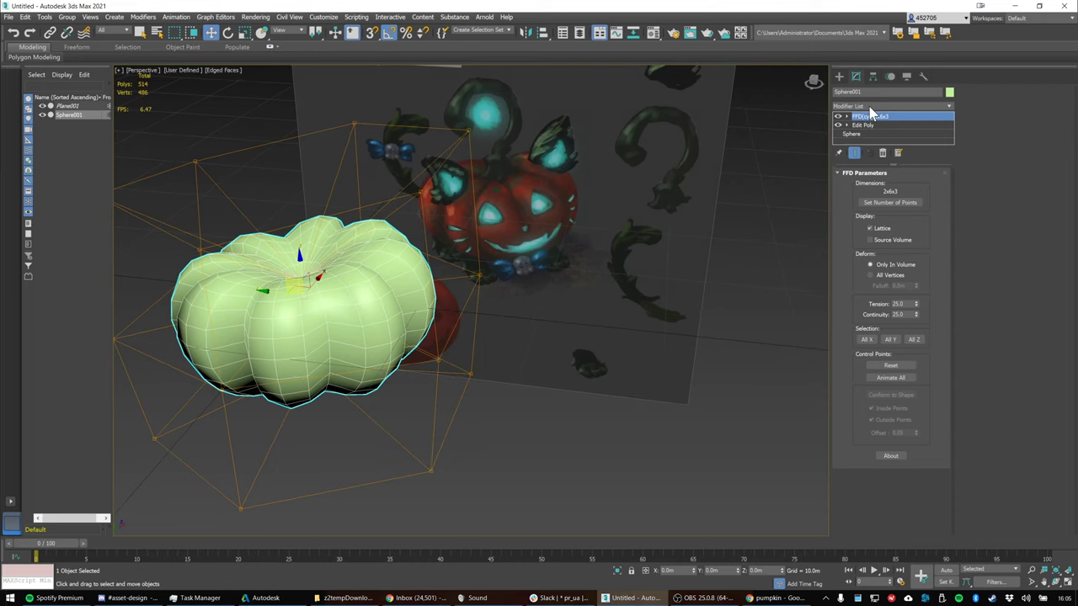
click(872, 107)
scroll(870, 114, down, 10)
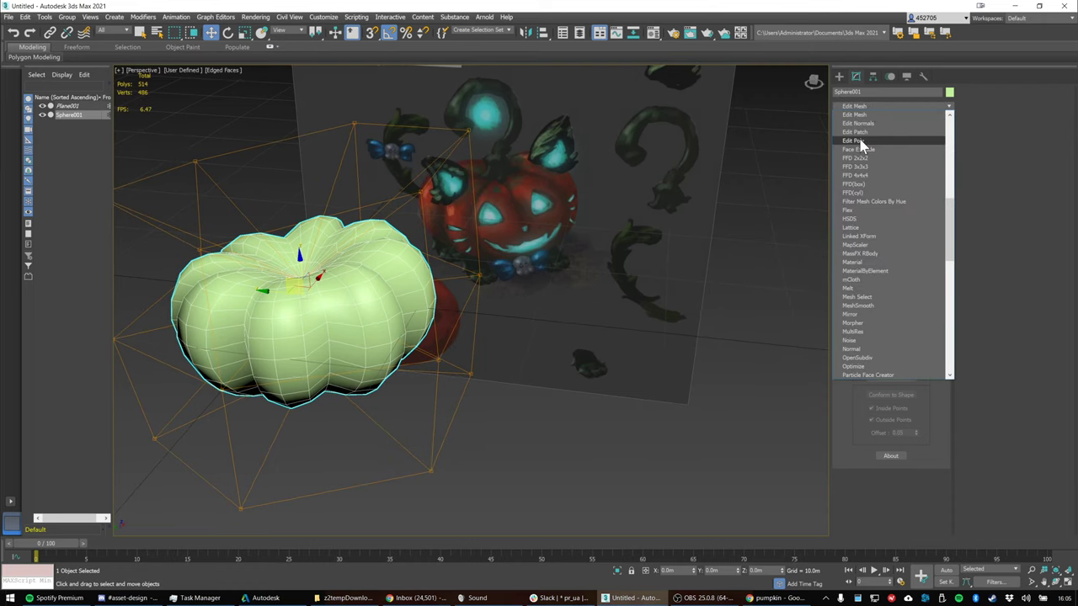
click(860, 141)
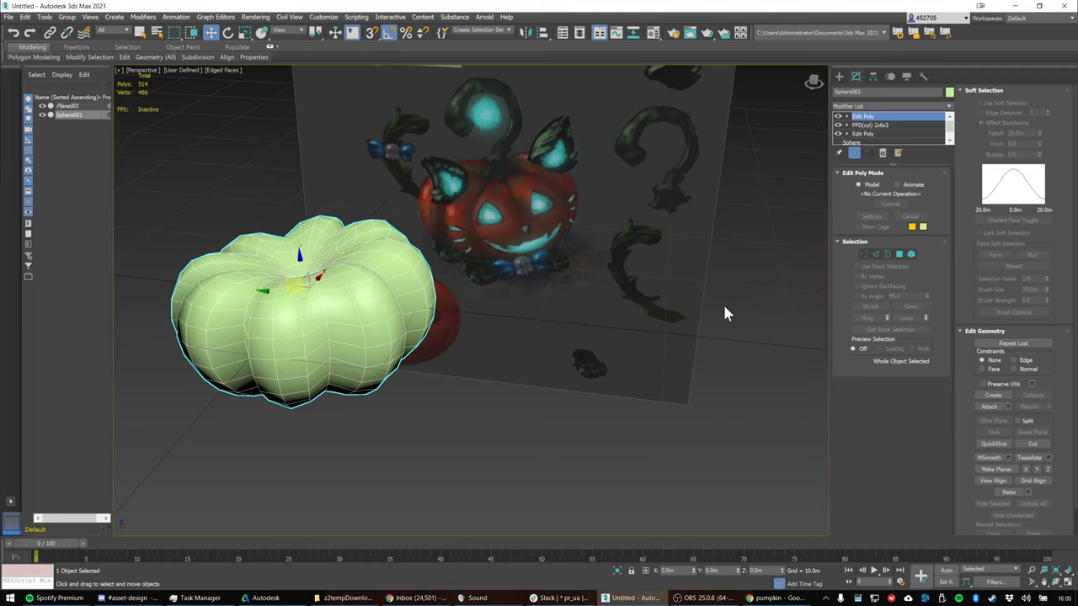
alt+middle_drag(610, 306, 587, 296)
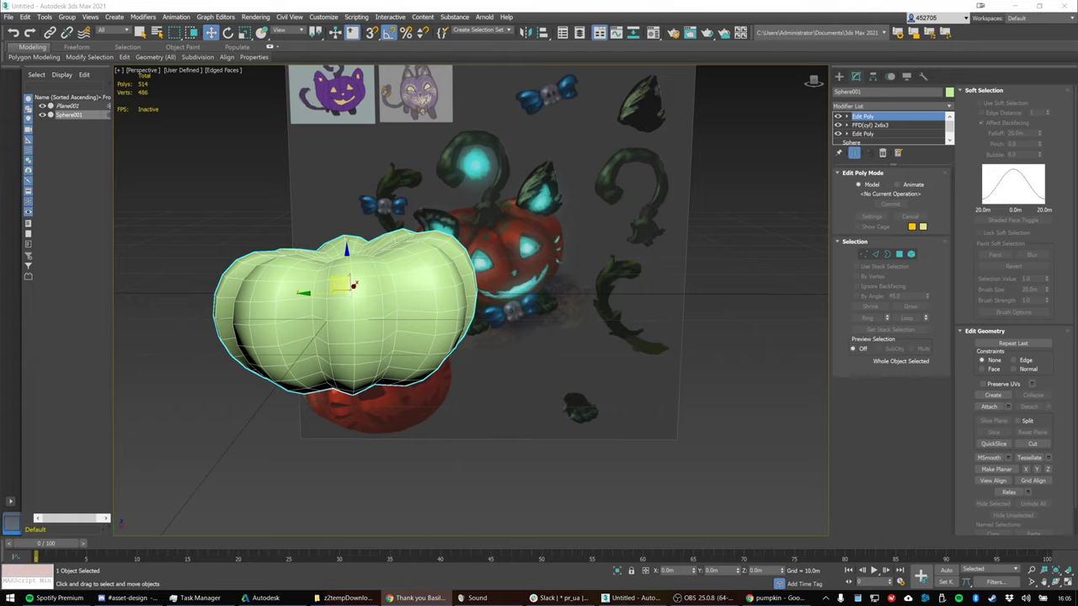
key(super+shift+Right)
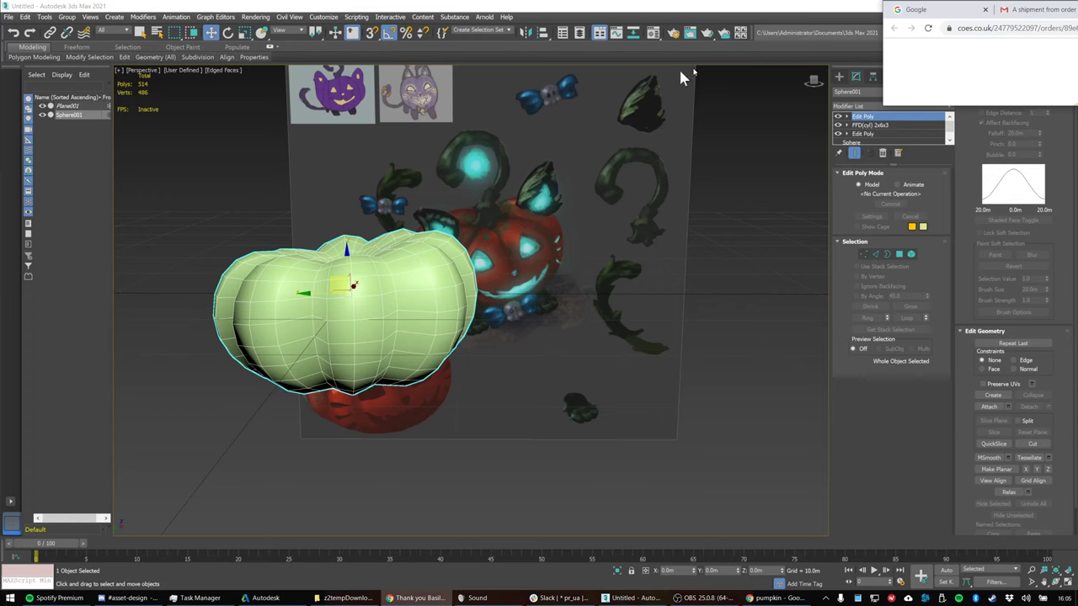
Move the overlapping browser window out of the way and examine the pumpkin beside the painted concept
drag(681, 72, 0, 69)
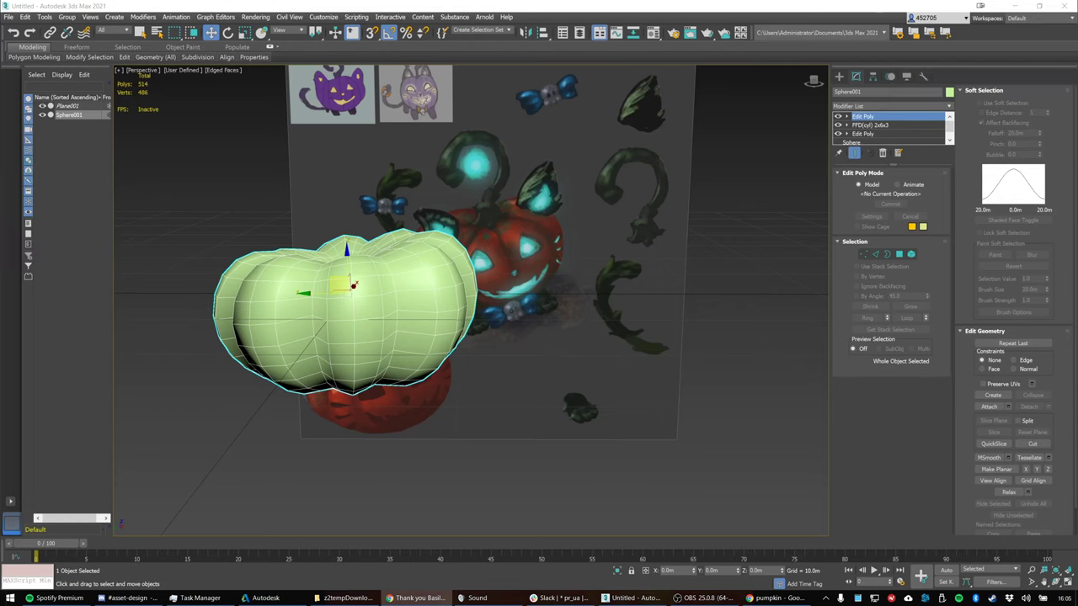
click(736, 185)
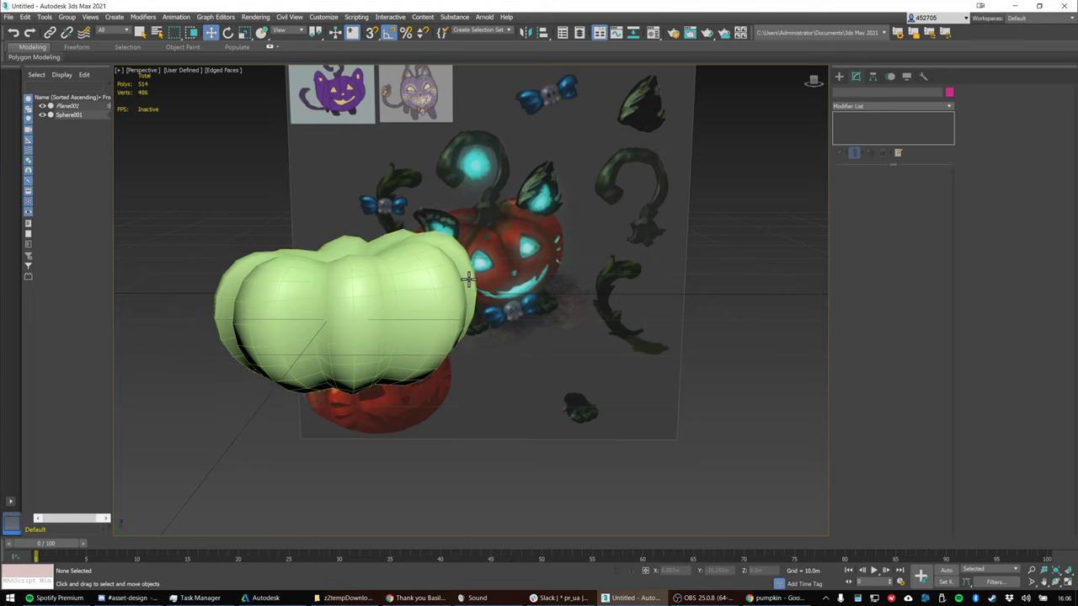
alt+middle_drag(468, 279, 342, 293)
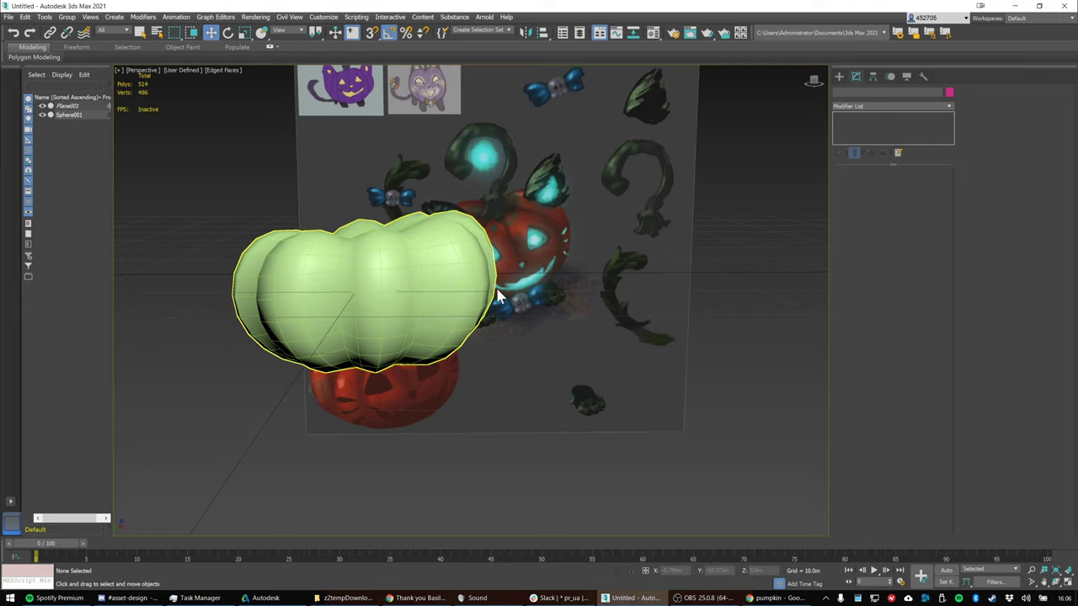
mouse_move(497, 296)
alt+middle_down()
mouse_move(507, 286)
mouse_move(487, 291)
alt+middle_up()
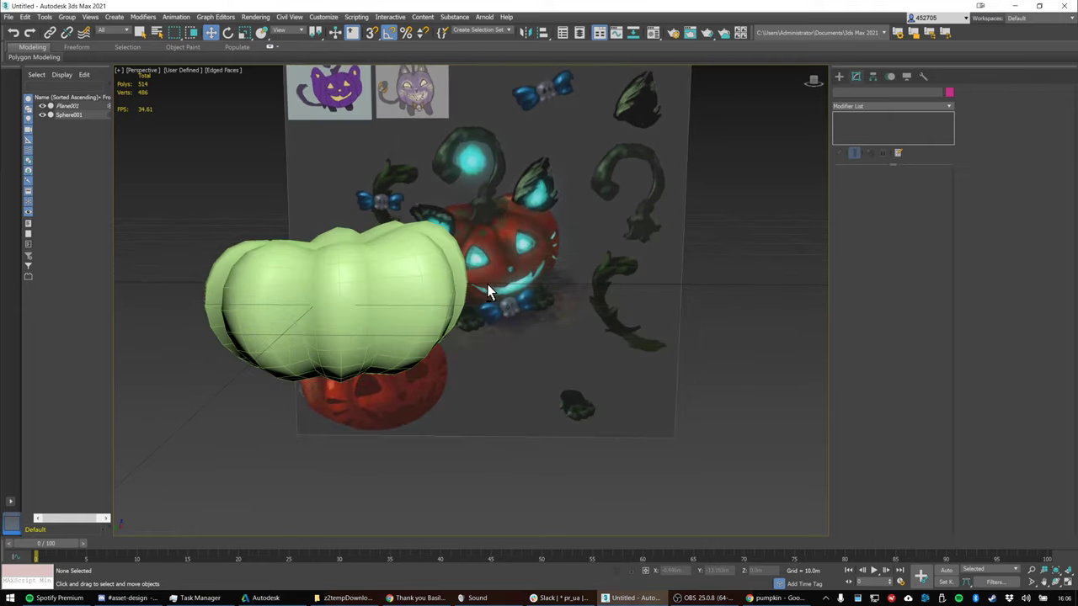
click(385, 283)
middle_drag(393, 284, 415, 282)
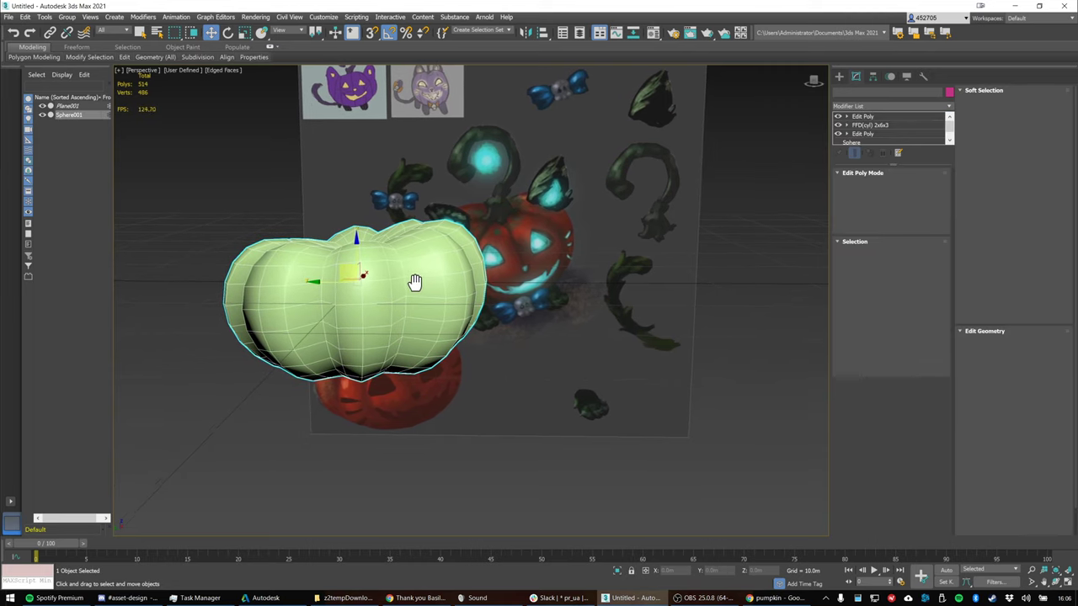
Try to rotate the whole pumpkin element about its vertical axis in the top Edit Poly modifier
click(912, 256)
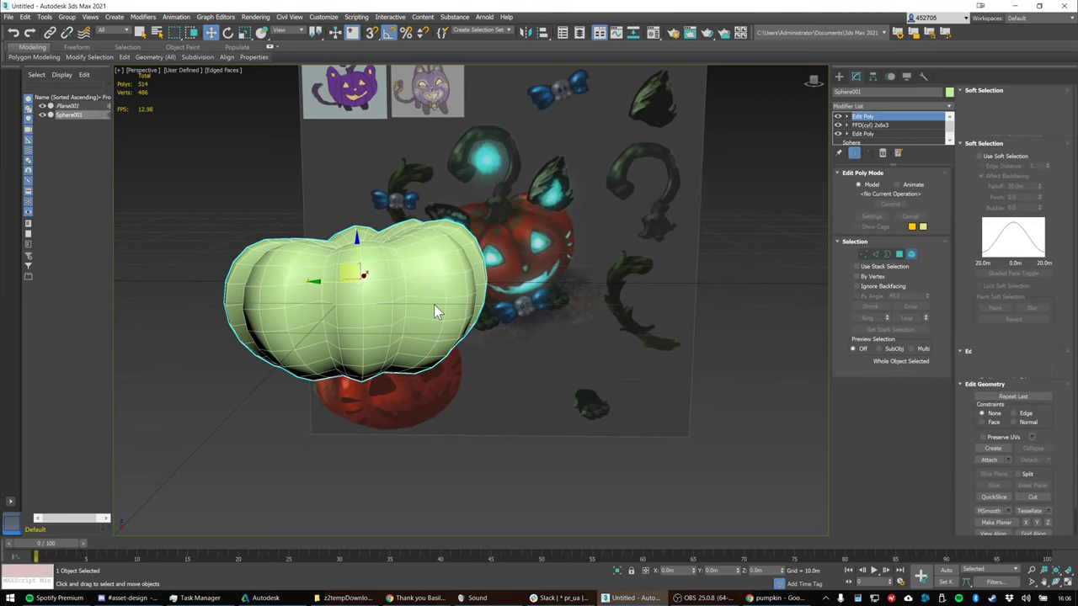
click(433, 304)
key(e)
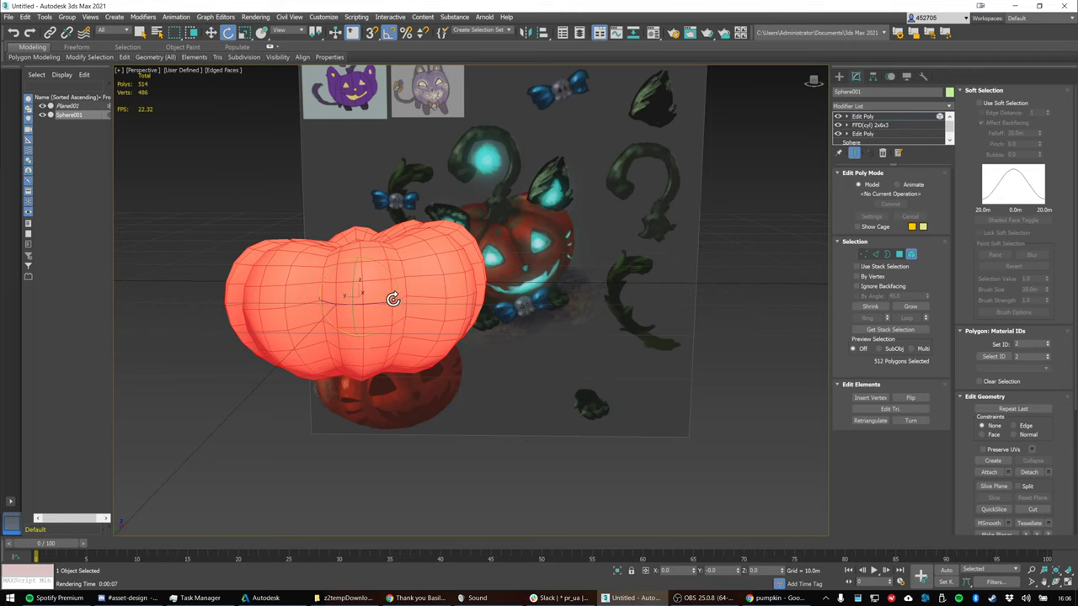
drag(378, 306, 363, 308)
alt+middle_drag(403, 332, 361, 313)
mouse_move(490, 302)
alt+middle_down()
mouse_move(457, 301)
mouse_move(488, 298)
mouse_move(480, 320)
mouse_move(481, 290)
alt+middle_up()
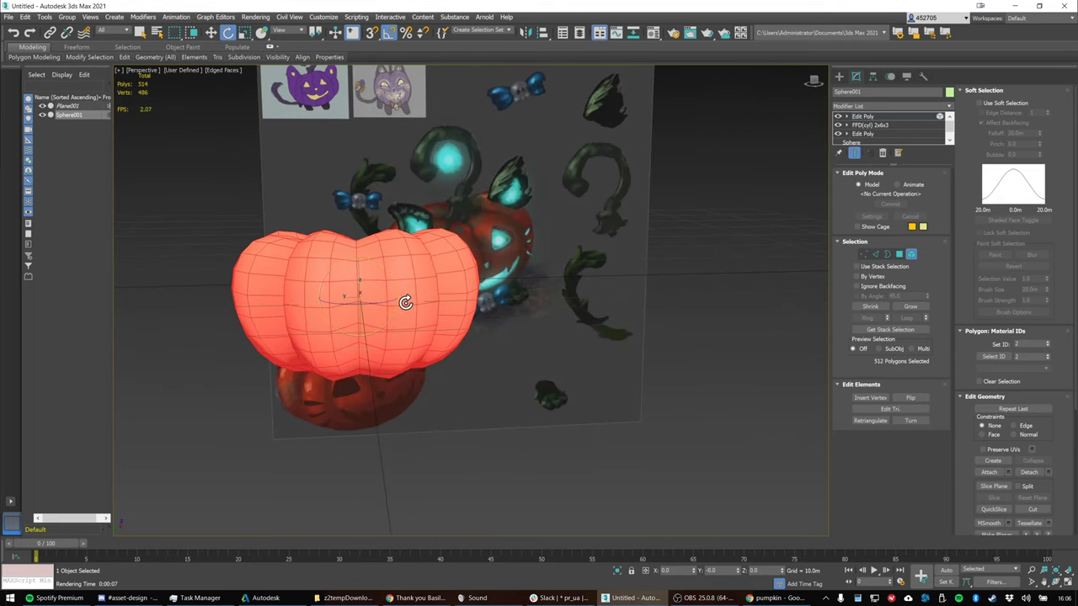
alt+middle_drag(339, 306, 388, 310)
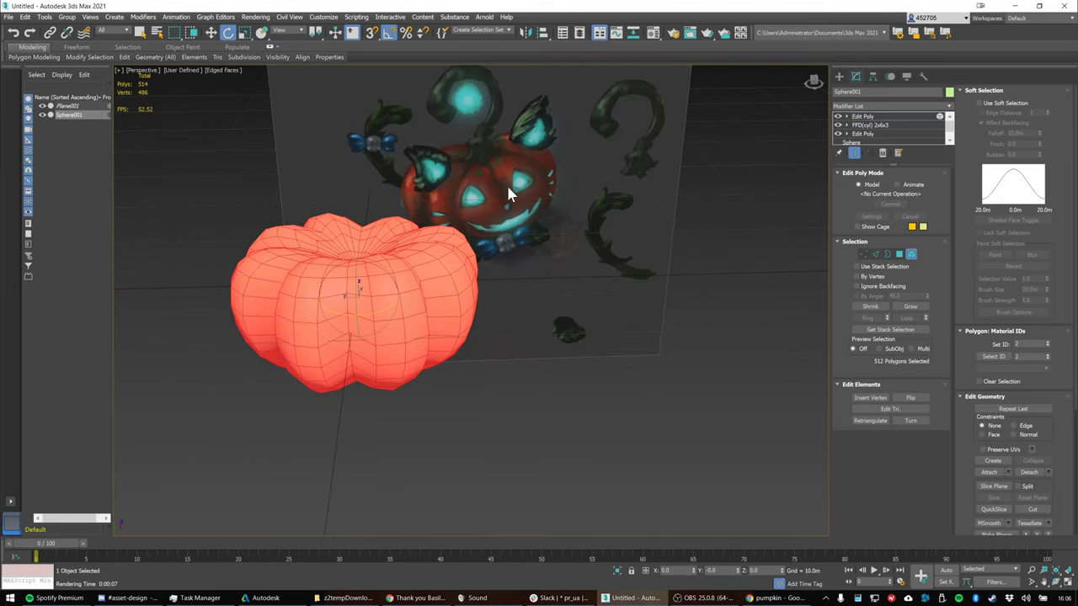
Leave element editing and delete the Edit Poly modifier above the FFD(cyl)
click(914, 253)
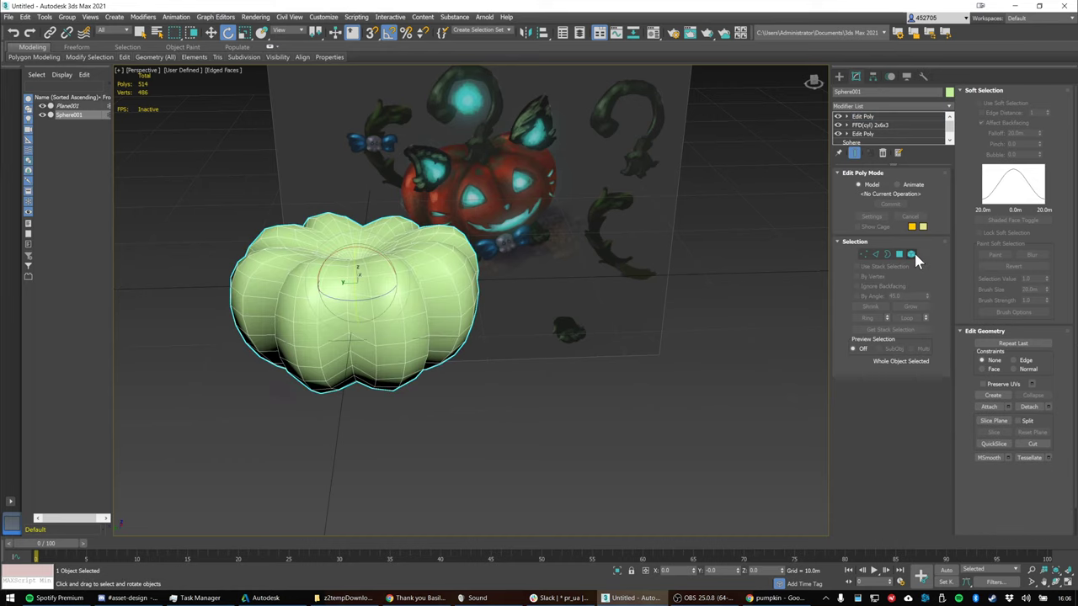
click(884, 154)
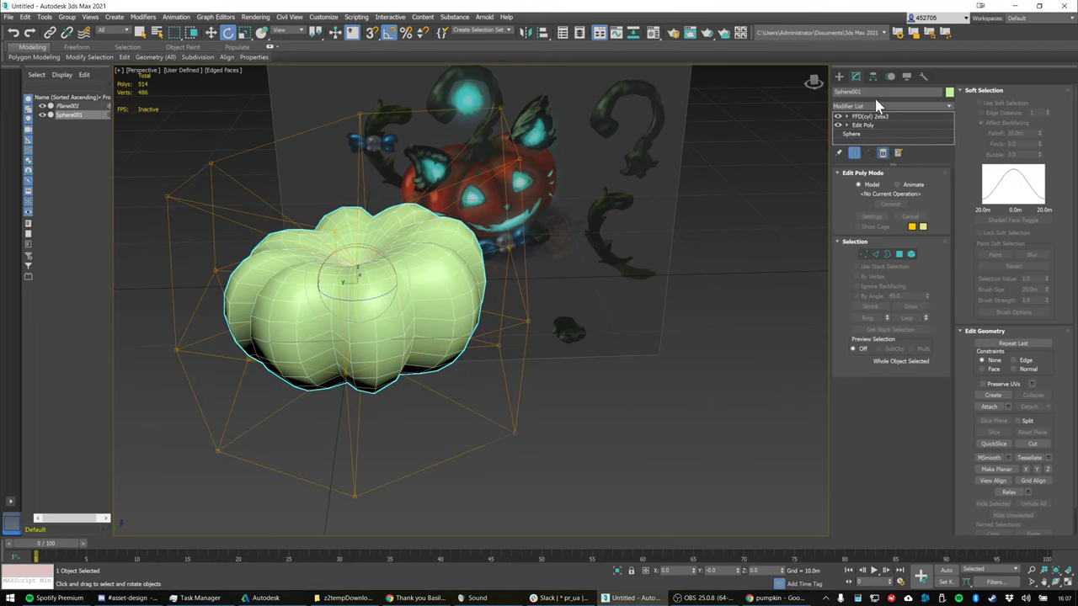
click(873, 108)
click(873, 109)
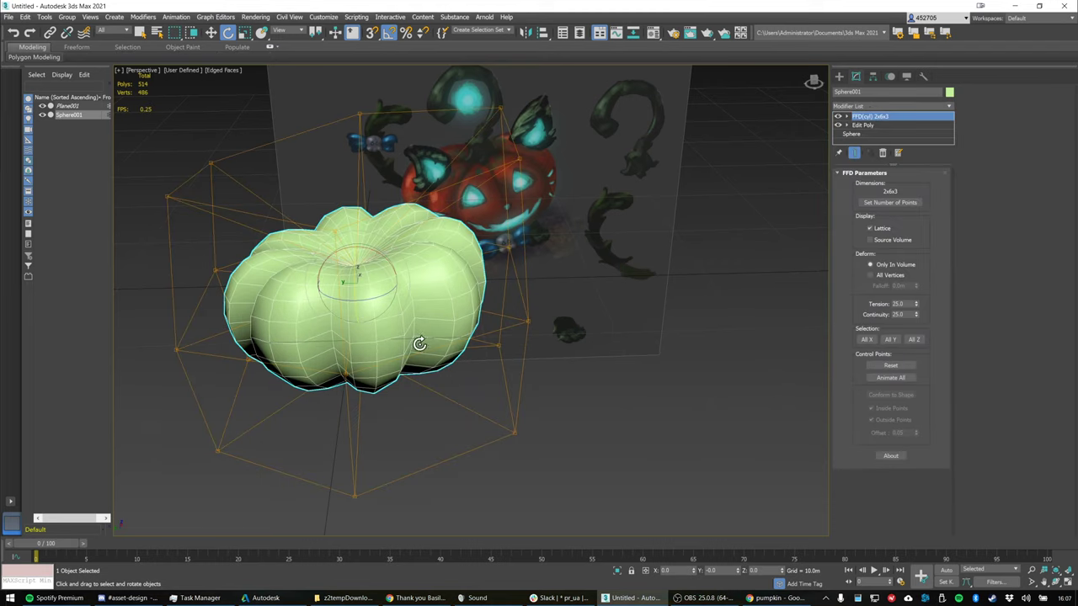
alt+middle_drag(419, 343, 424, 378)
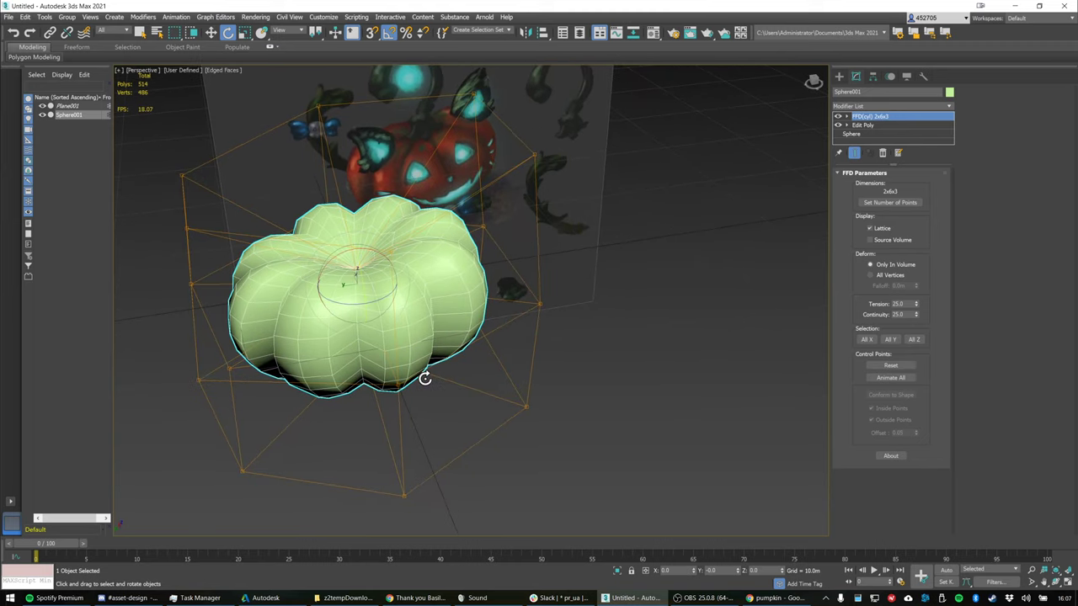
Add an FFD 4x4x4 modifier above the FFD(cyl) and enter its control point editing
click(876, 106)
scroll(871, 142, down, 5)
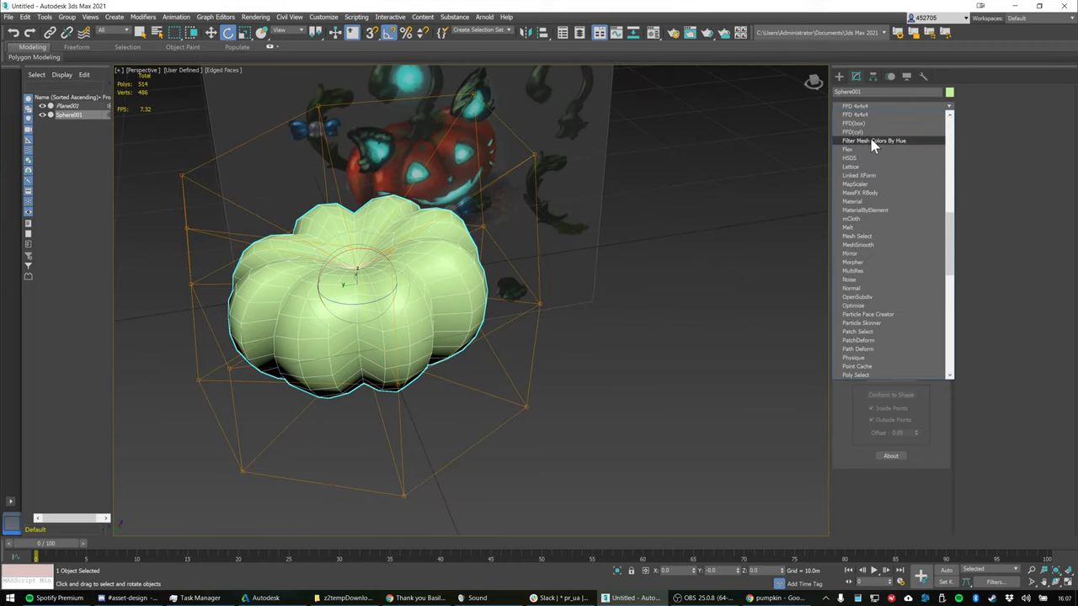
click(861, 116)
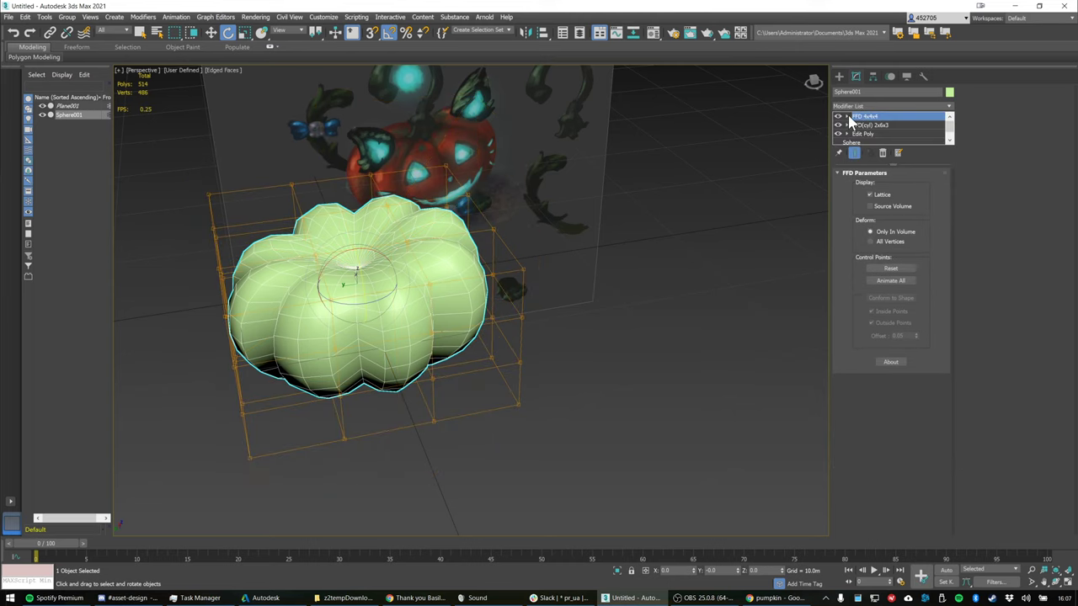
click(846, 116)
click(871, 124)
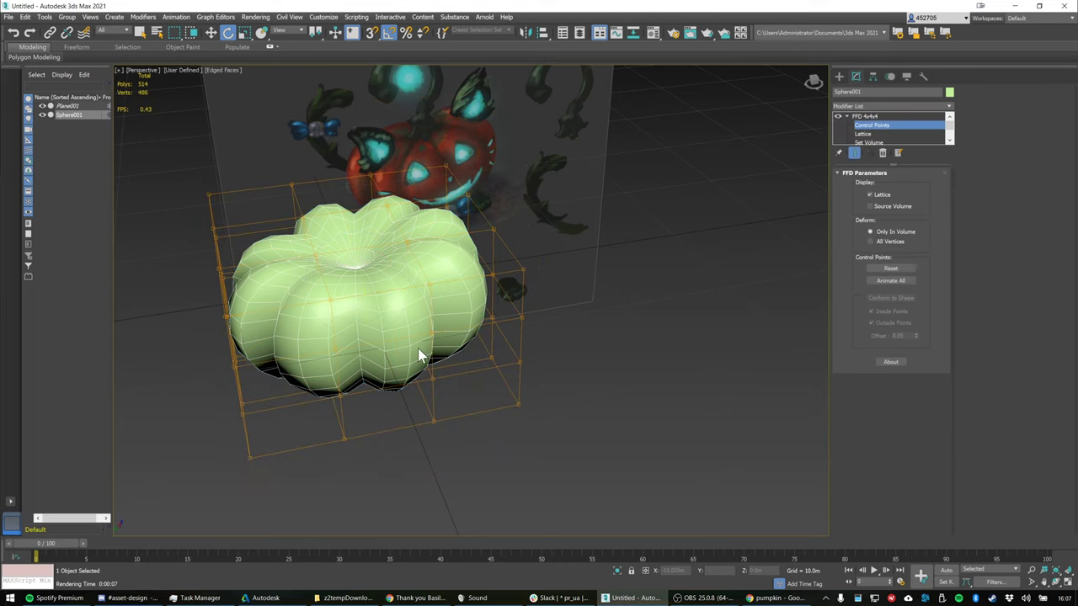
Select an inner column of control points on the lattice's front side and adjust its position slightly
mouse_move(417, 348)
alt+middle_down()
mouse_move(406, 349)
mouse_move(415, 358)
alt+middle_up()
drag(435, 411, 442, 411)
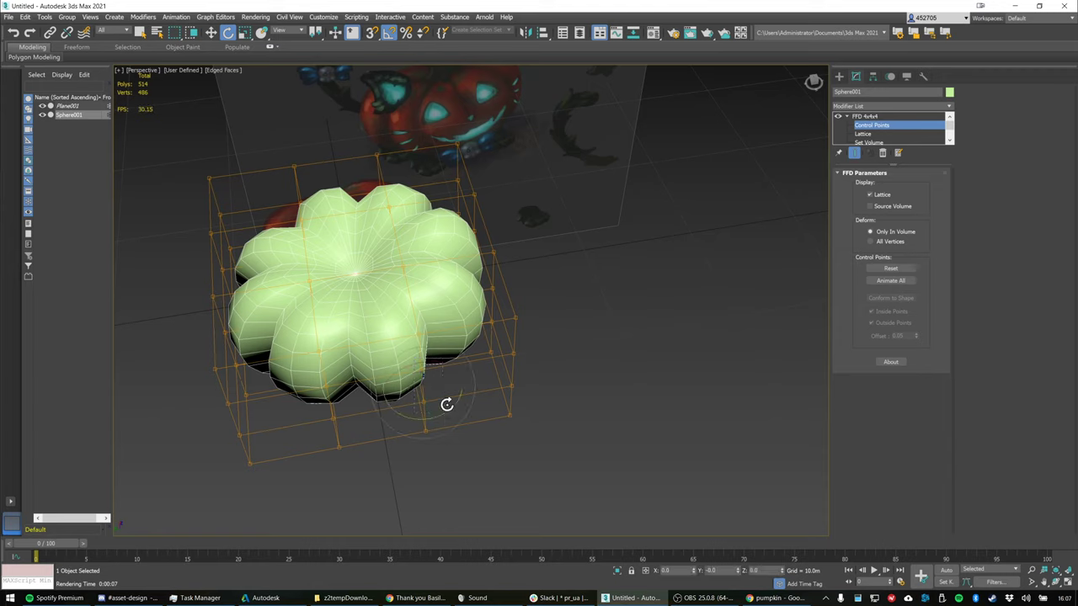
key(w)
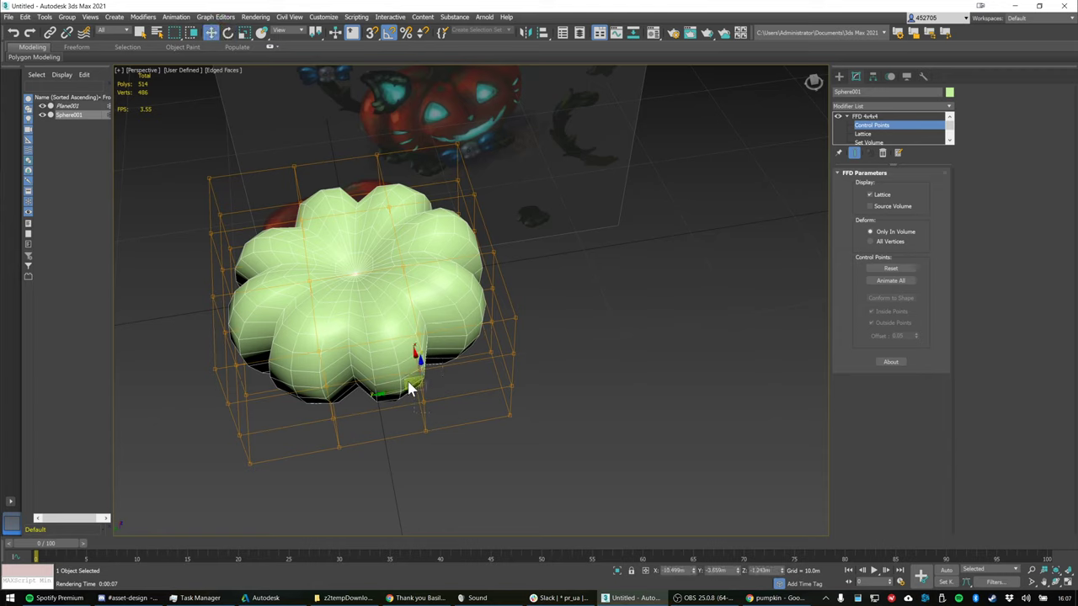
mouse_move(405, 377)
mouse_down()
mouse_move(457, 360)
mouse_move(414, 370)
mouse_up()
alt+middle_drag(414, 370, 384, 354)
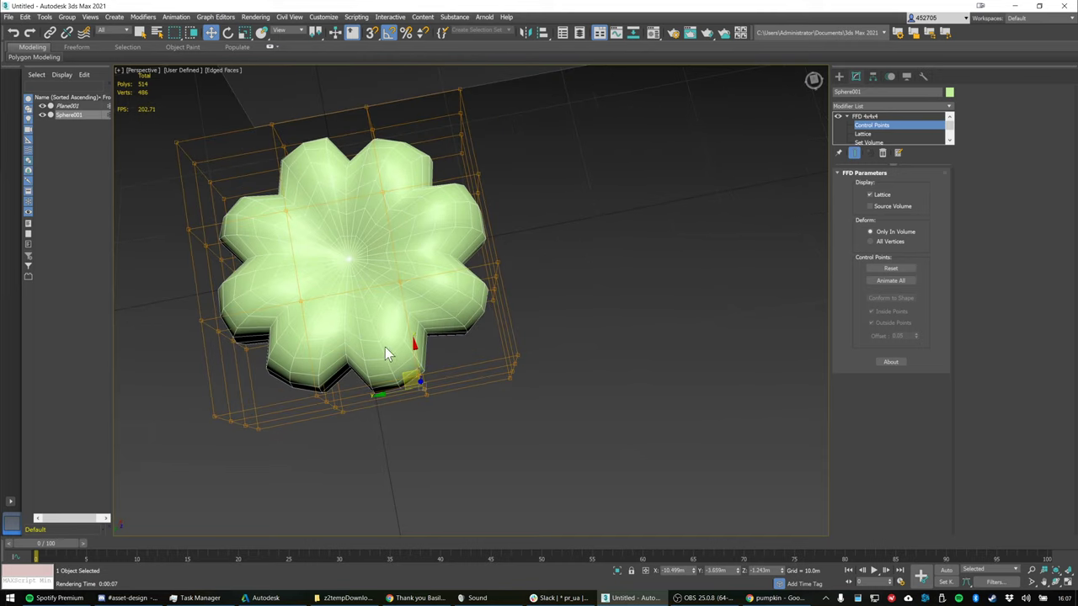
mouse_move(414, 368)
mouse_down()
mouse_move(424, 368)
mouse_move(407, 379)
mouse_up()
Select all control points on the lattice's front side and scale them wider along Y
drag(662, 455, 661, 450)
alt+middle_drag(661, 451, 205, 409)
key(r)
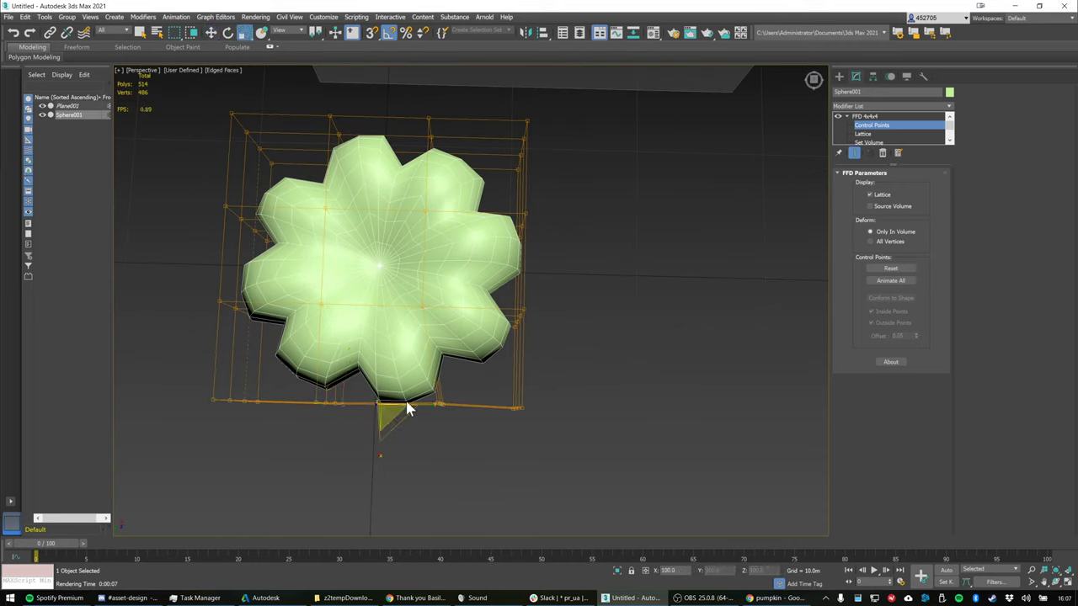
drag(424, 412, 434, 405)
Select both outer corner columns on the lattice's front side and move them slightly backward
drag(502, 387, 655, 442)
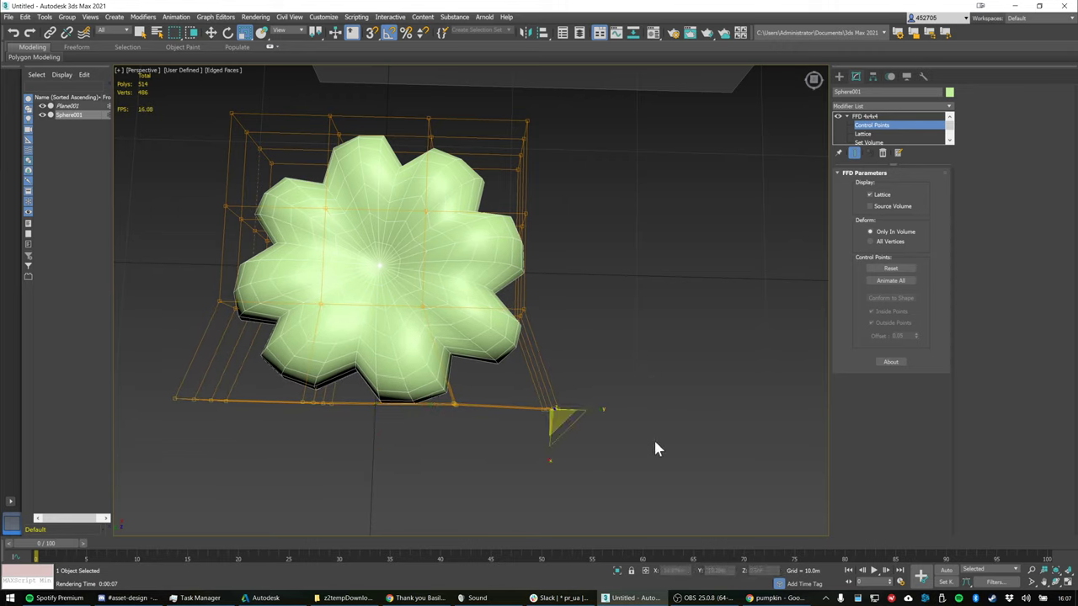
ctrl+drag(246, 443, 247, 444)
key(e)
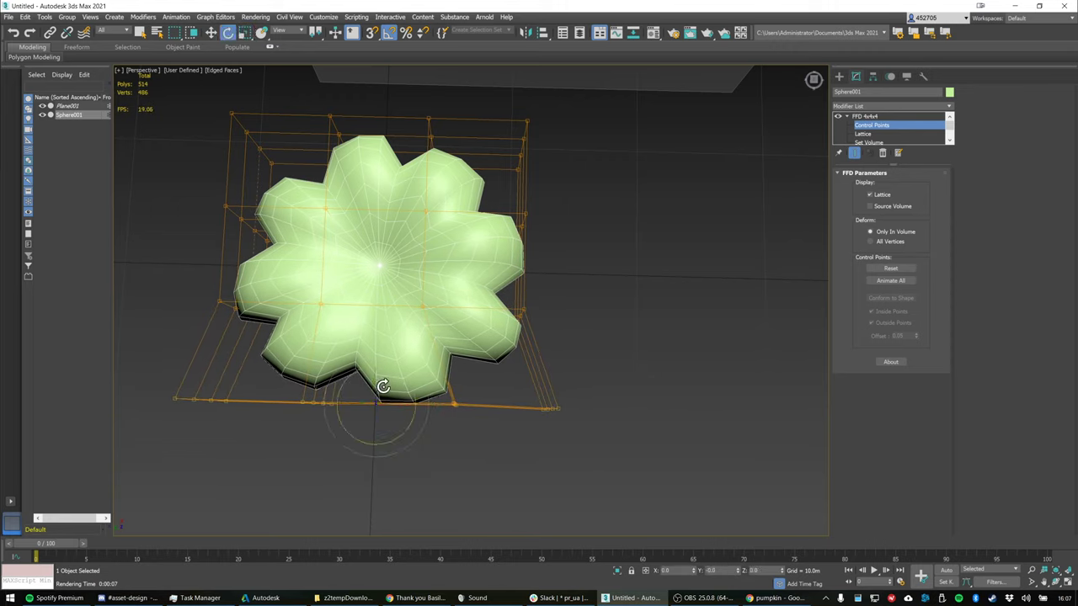
key(w)
drag(376, 366, 380, 354)
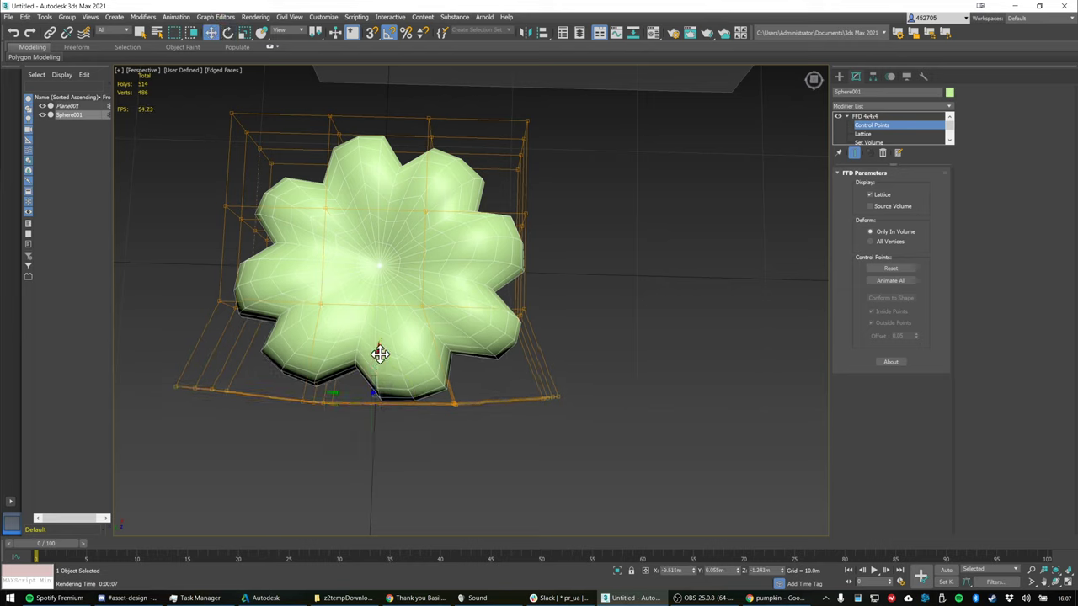
Select the outer control points of the row behind the lattice's front side and move them backward
drag(560, 273, 496, 335)
ctrl+drag(239, 330, 252, 335)
drag(380, 275, 386, 252)
alt+middle_drag(386, 251, 812, 200)
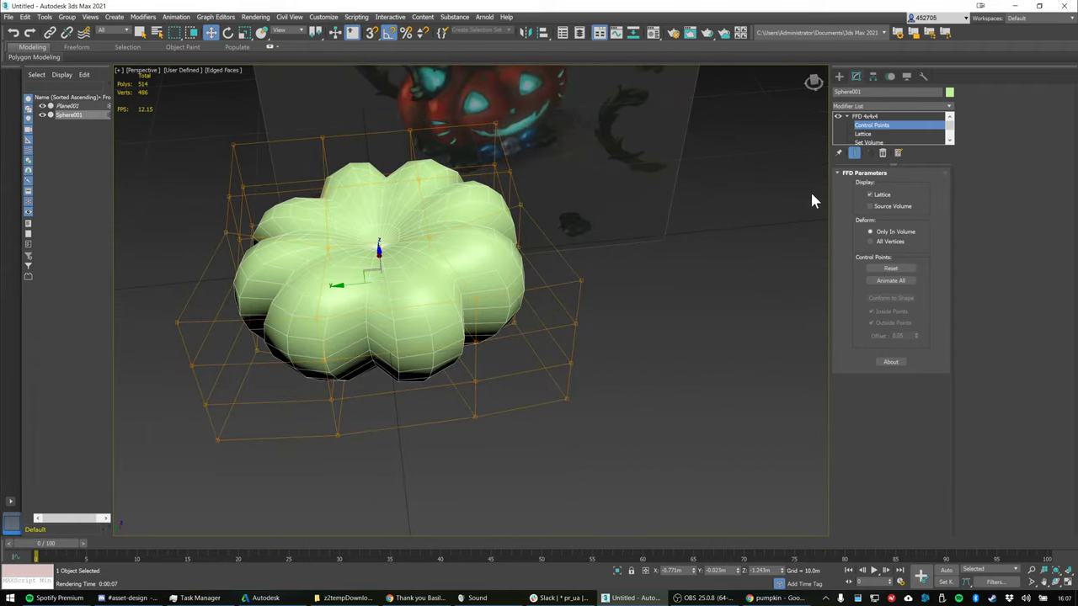
Leave control point editing and add an Edit Poly modifier above the FFD 4x4x4
click(850, 117)
click(881, 106)
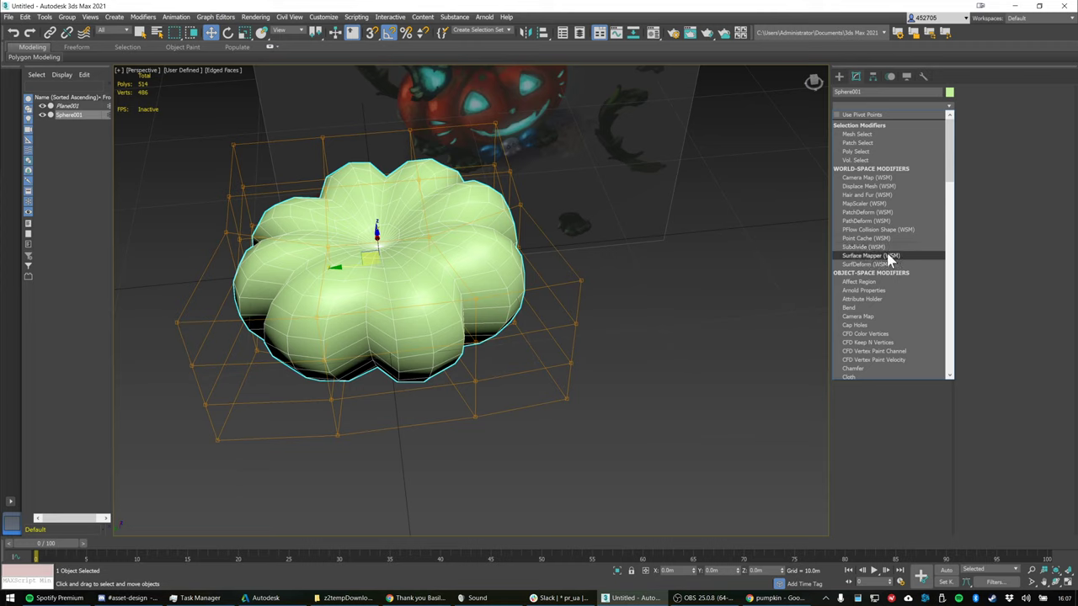
scroll(889, 259, down, 10)
click(860, 145)
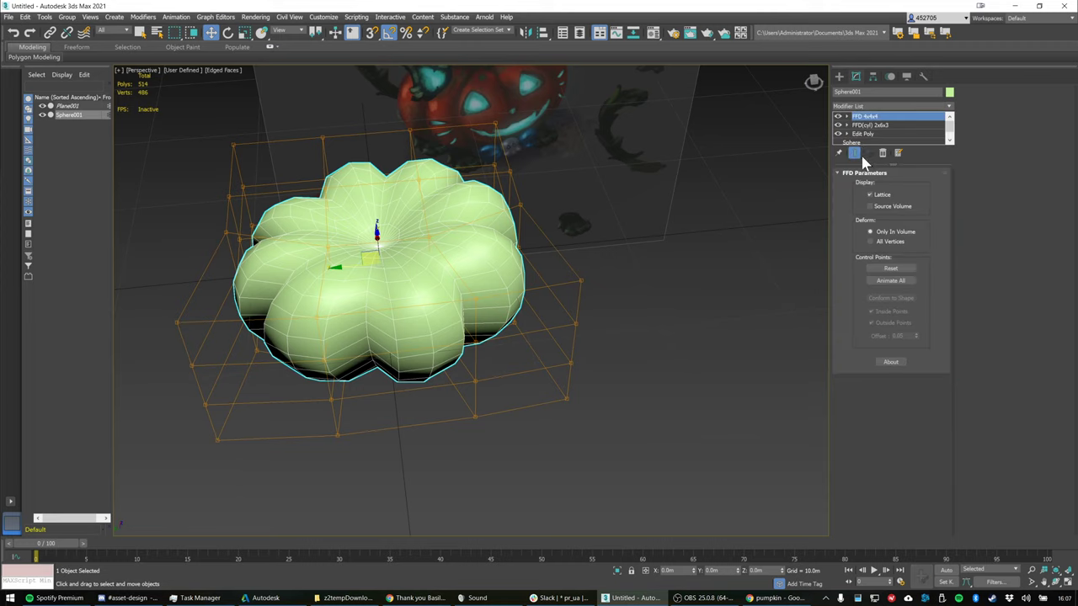
key(e)
Select the whole pumpkin element and rotate it about the vertical axis to bring a groove between two lobes to the front
click(911, 253)
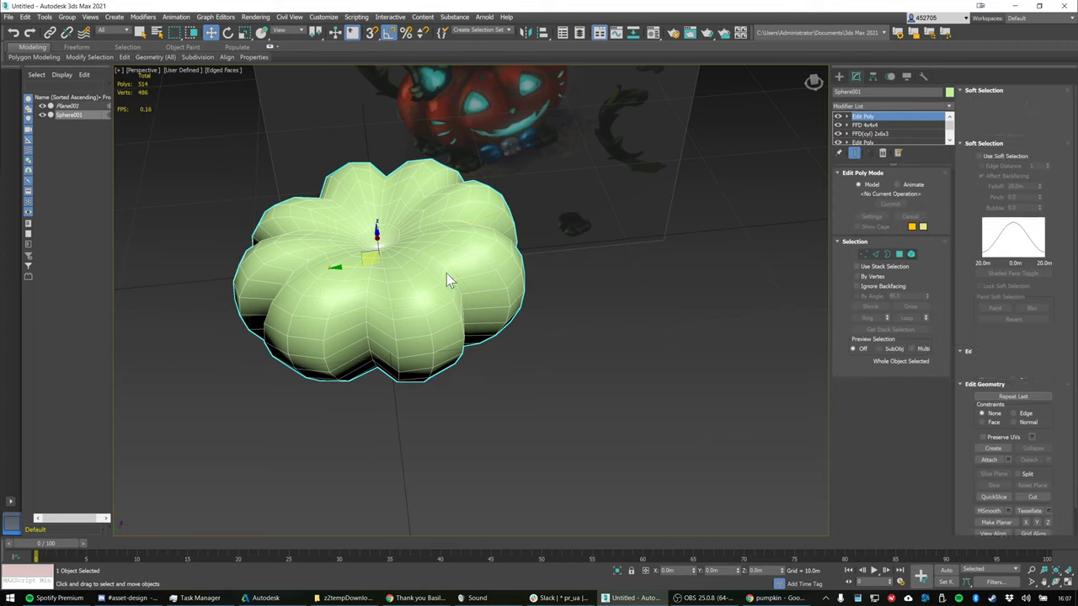
click(464, 250)
alt+middle_drag(464, 250, 526, 276)
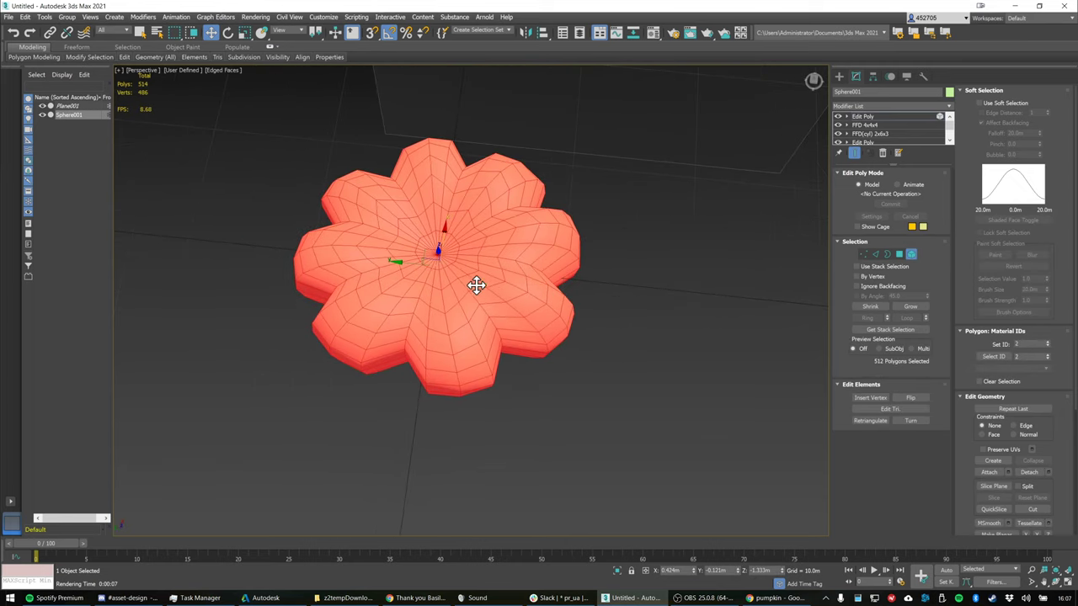
key(e)
drag(463, 308, 467, 304)
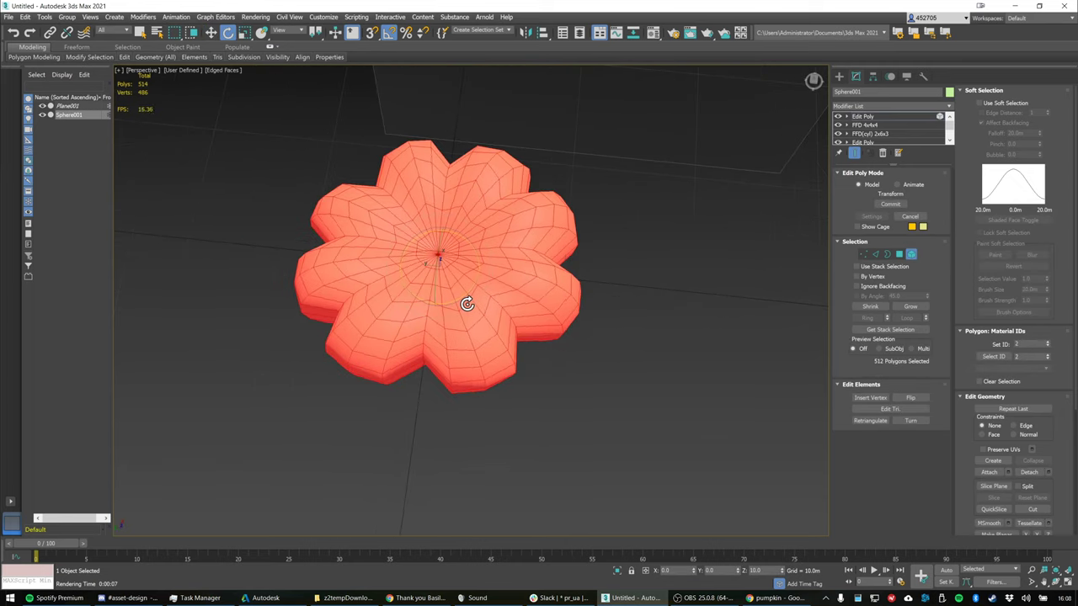
alt+middle_drag(466, 303, 514, 287)
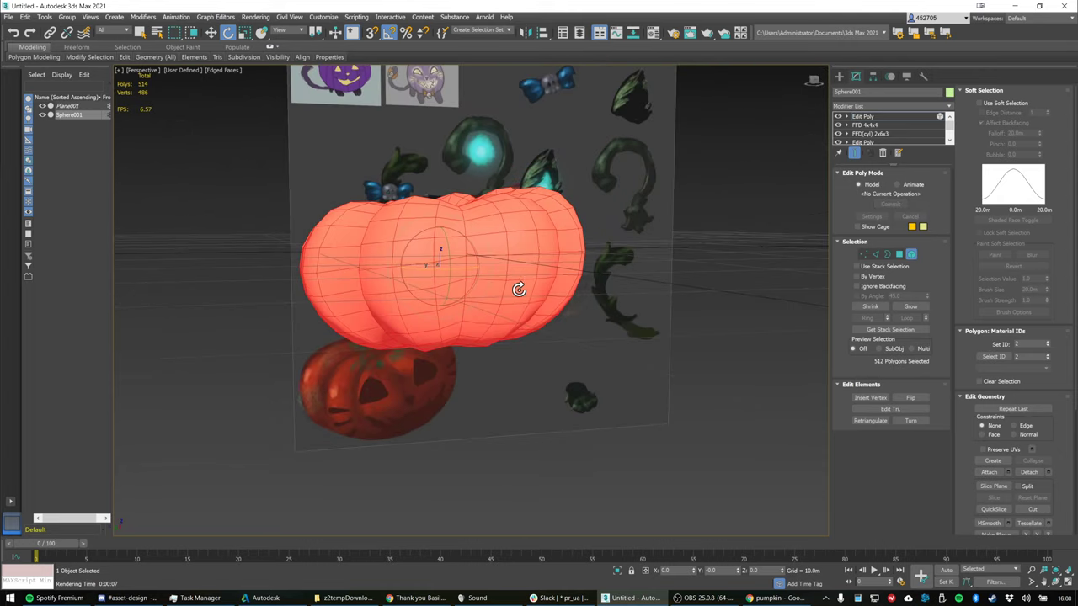
Switch to vertex editing and select a vertex on the upper part of a front lobe
scroll(514, 286, up, 4)
scroll(553, 284, down, 3)
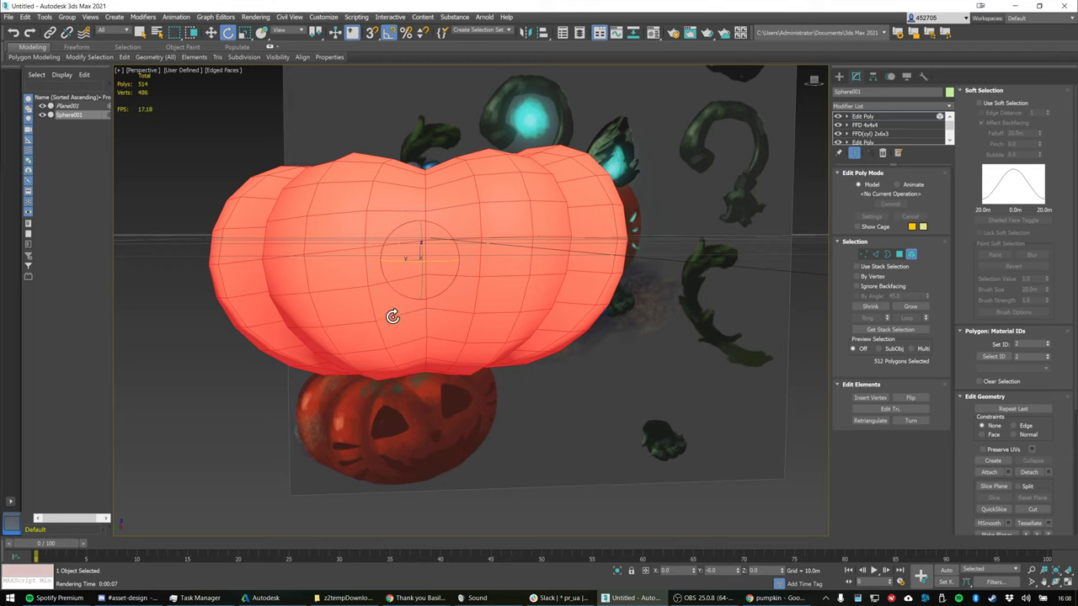
click(863, 253)
alt+middle_drag(534, 232, 451, 243)
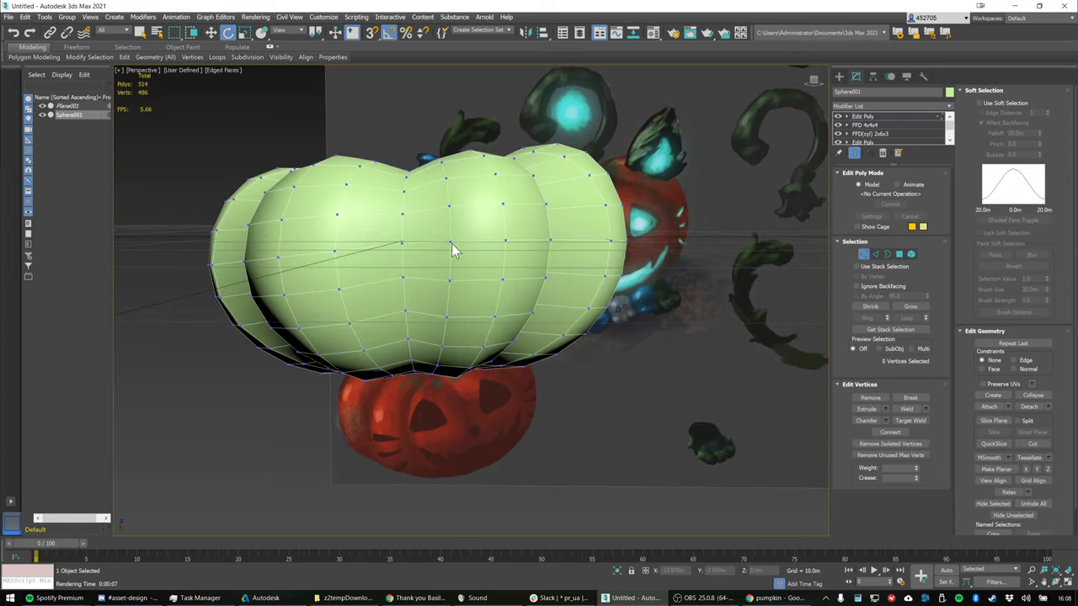
click(503, 205)
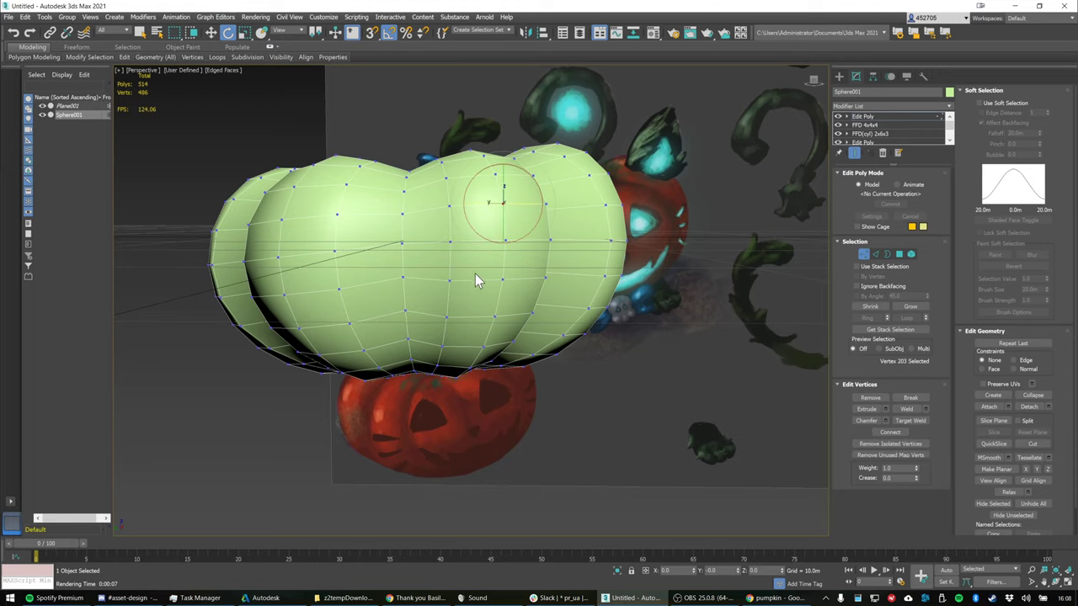
alt+middle_drag(491, 278, 490, 278)
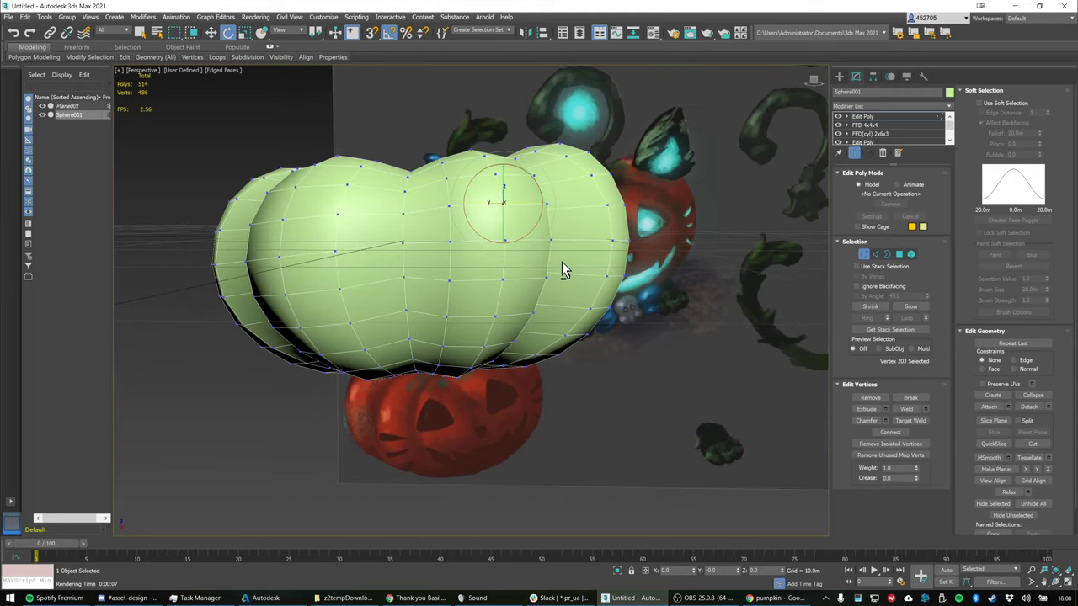
alt+middle_drag(562, 262, 495, 273)
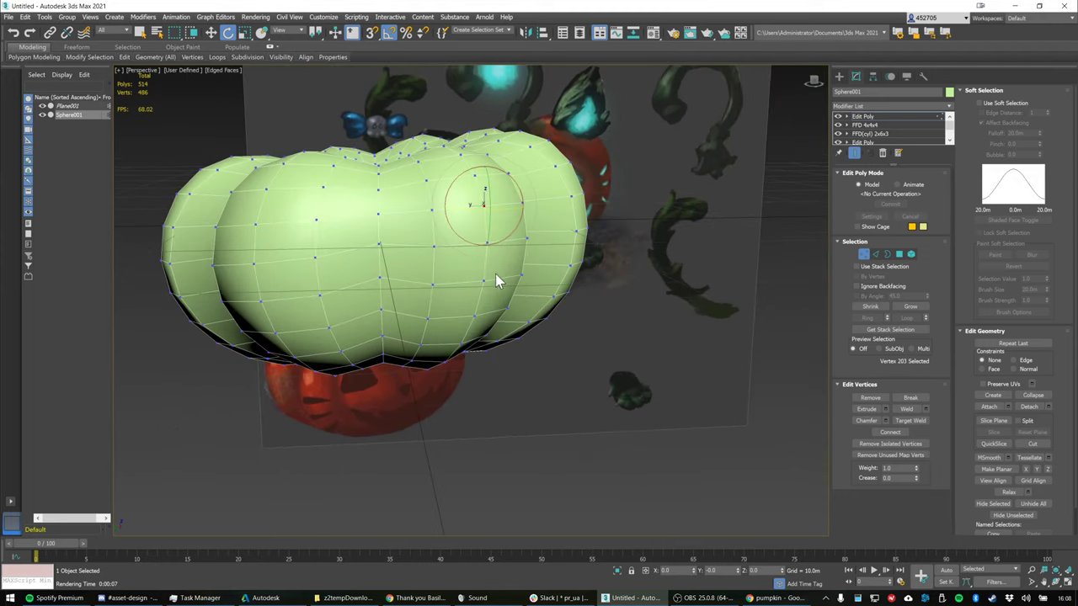
Add the vertex diagonally below, nearer the front groove on the same lobe, to the vertex selection
ctrl+click(433, 284)
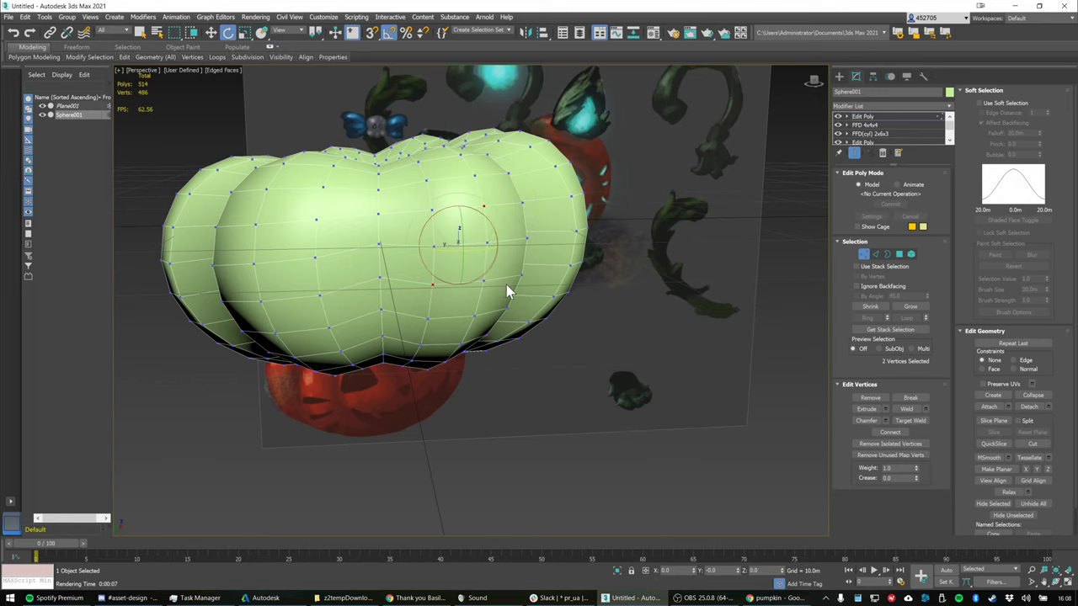
alt+middle_drag(587, 223, 527, 250)
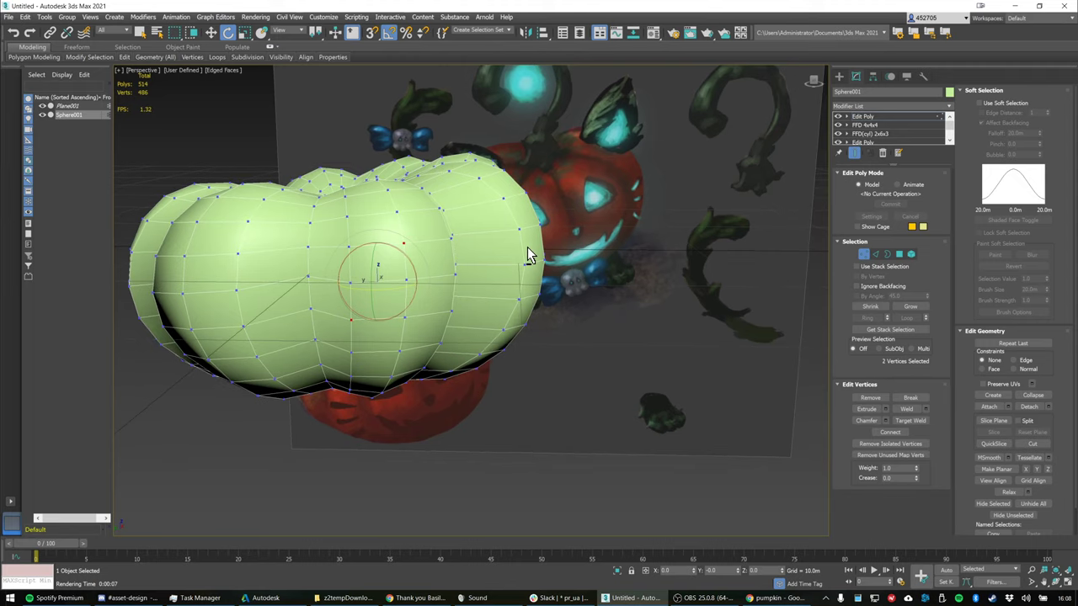
alt+middle_drag(527, 246, 533, 240)
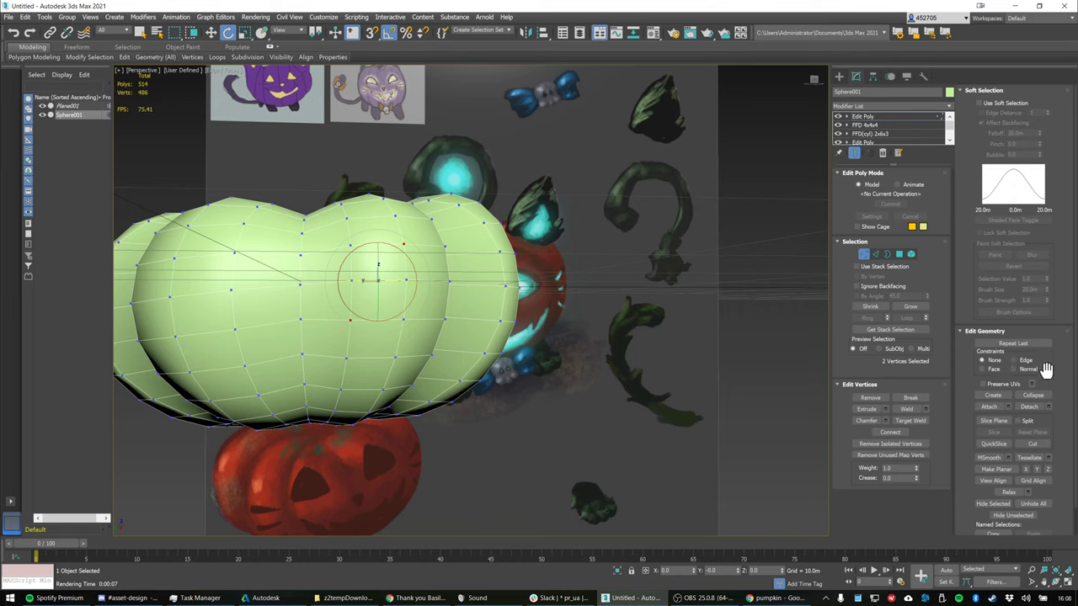
Cut from the lower inner vertex up to the apex vertex and down to the outer vertex, outlining a triangular eye on the right front lobe
click(1032, 445)
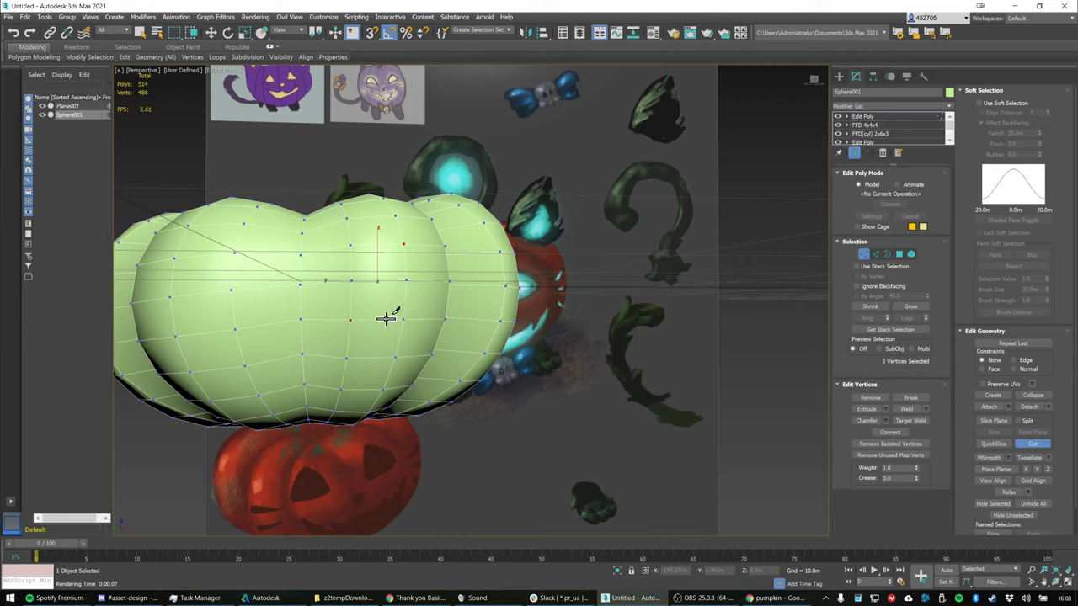
click(385, 318)
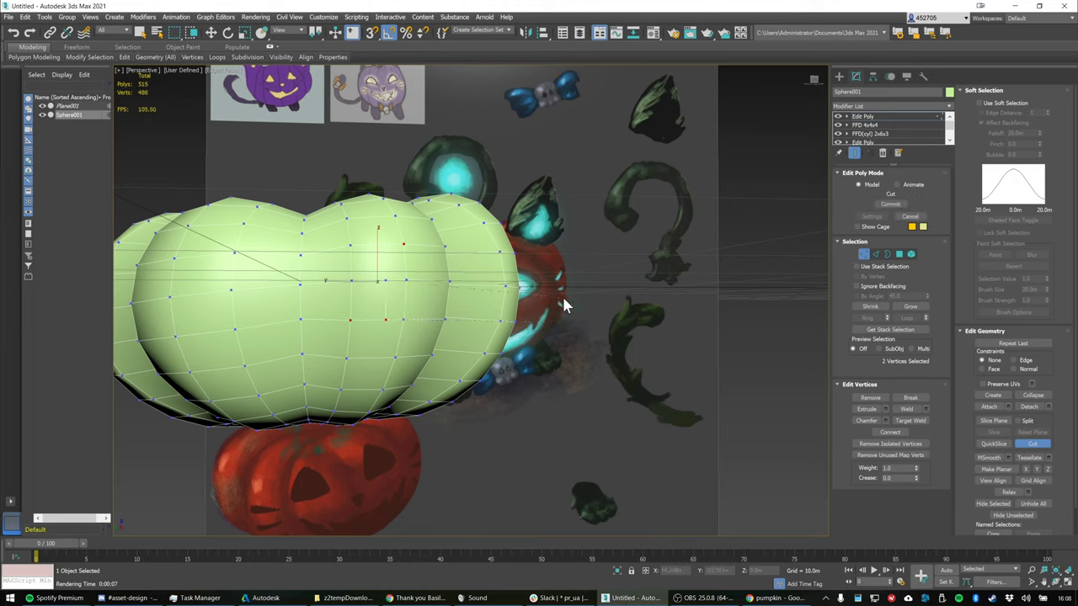
key(ctrl+z)
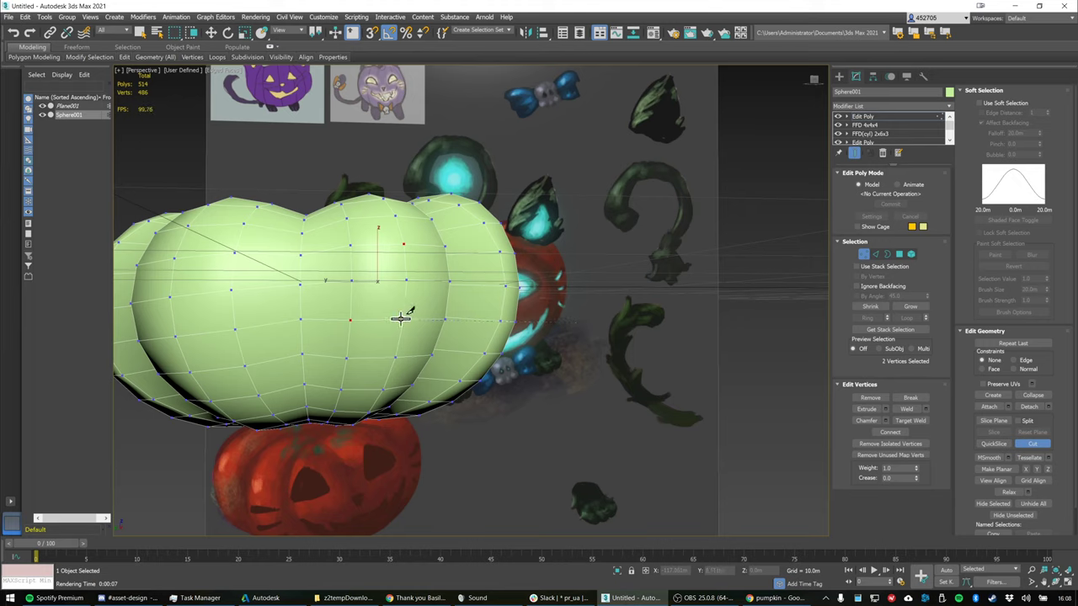
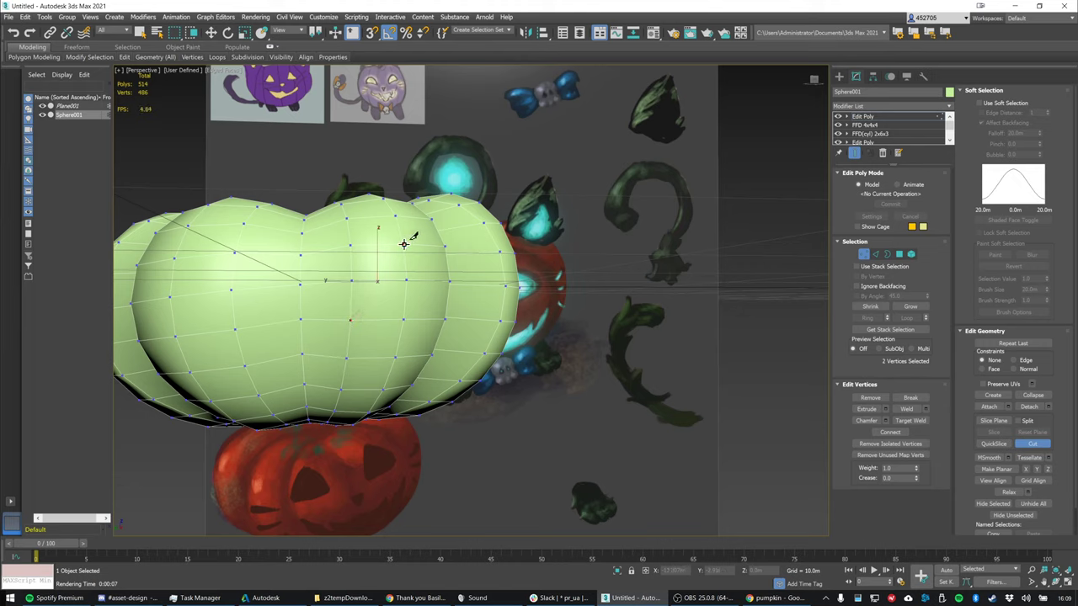
click(404, 244)
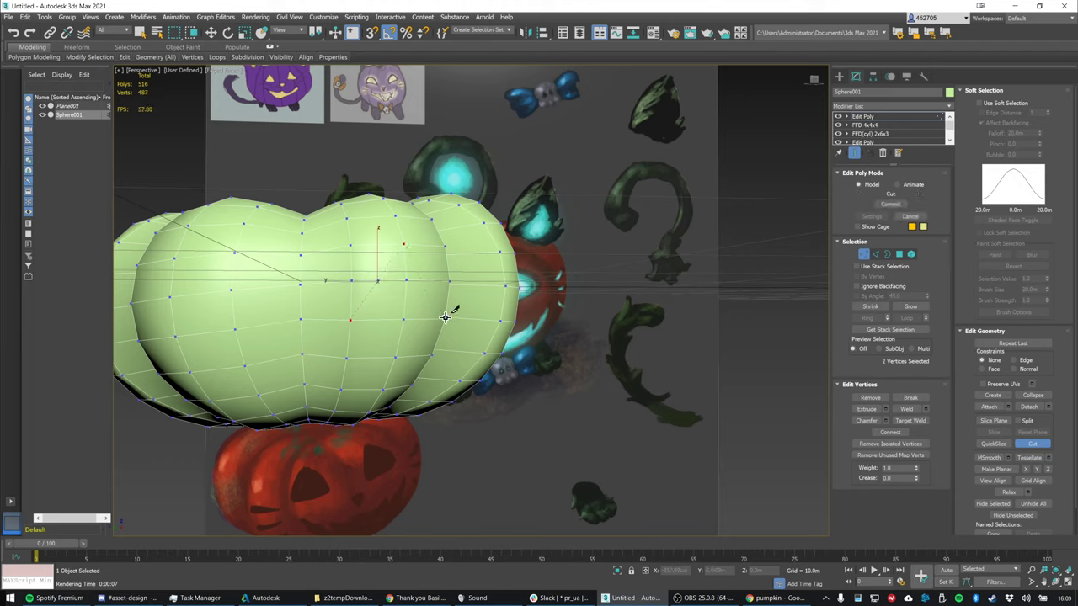
mouse_move(404, 284)
middle_down()
mouse_move(479, 279)
mouse_move(390, 291)
middle_up()
middle_drag(271, 301, 356, 308)
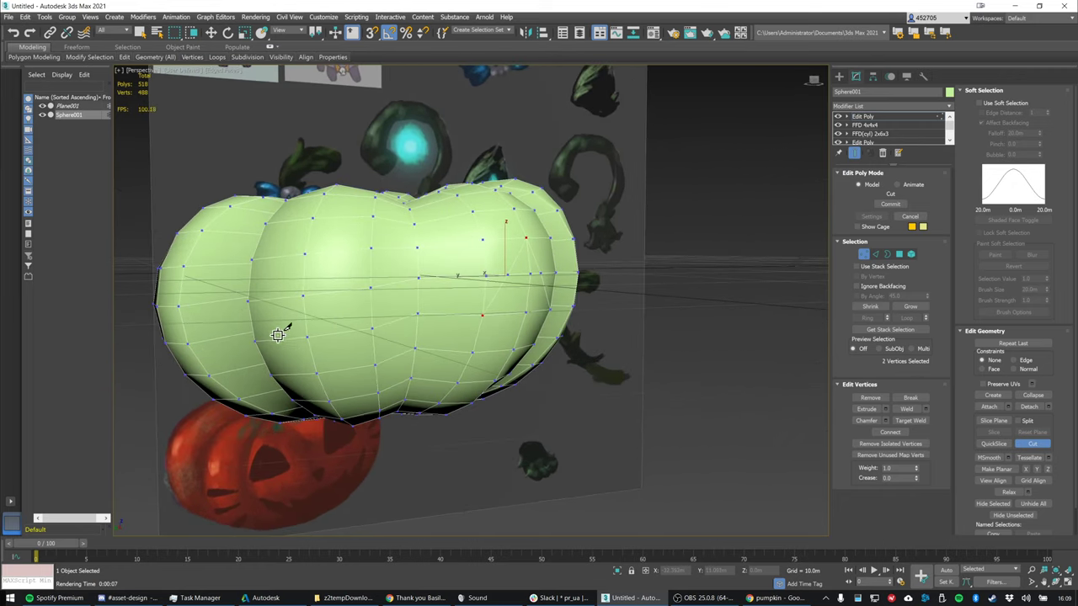
Cut a matching triangular eye outline into the left front lobe and leave vertex editing
click(288, 300)
click(305, 251)
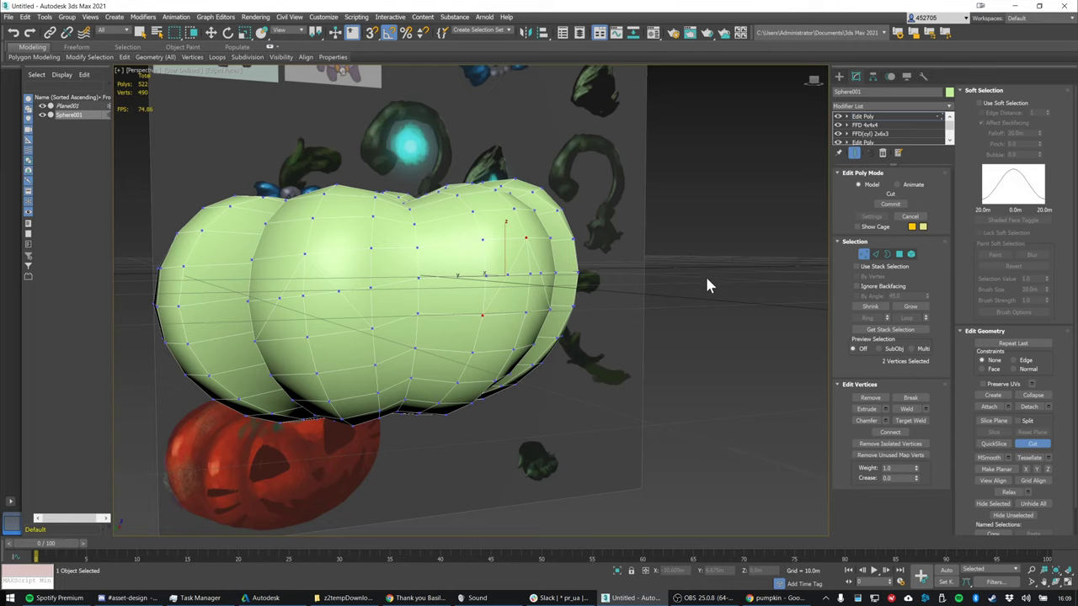
click(864, 254)
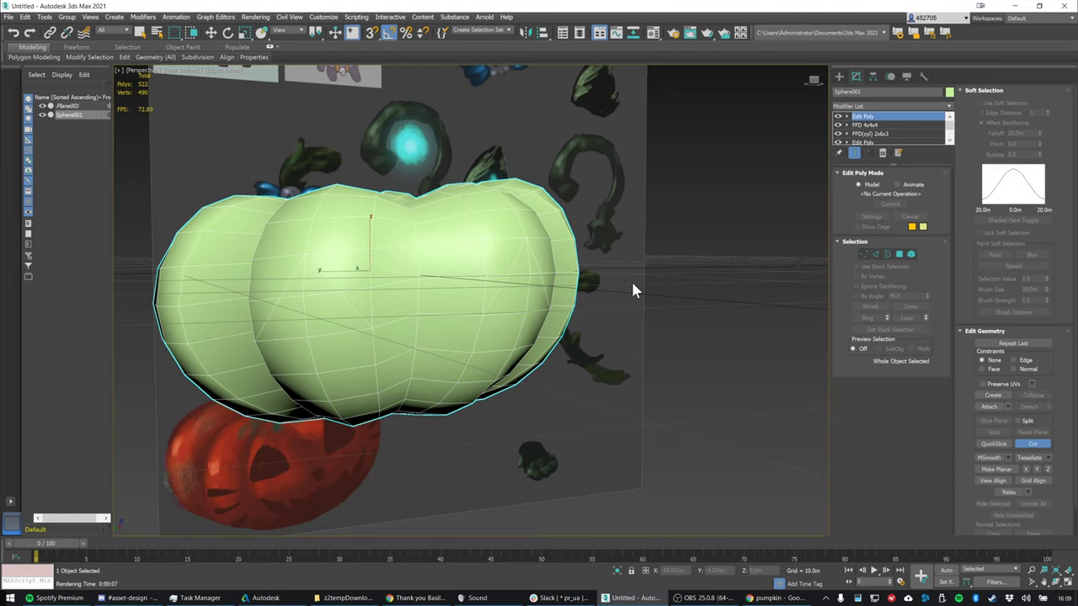
scroll(630, 280, down, 5)
mouse_move(625, 283)
alt+middle_down()
mouse_move(615, 280)
mouse_move(621, 272)
mouse_move(619, 284)
alt+middle_up()
scroll(589, 282, up, 5)
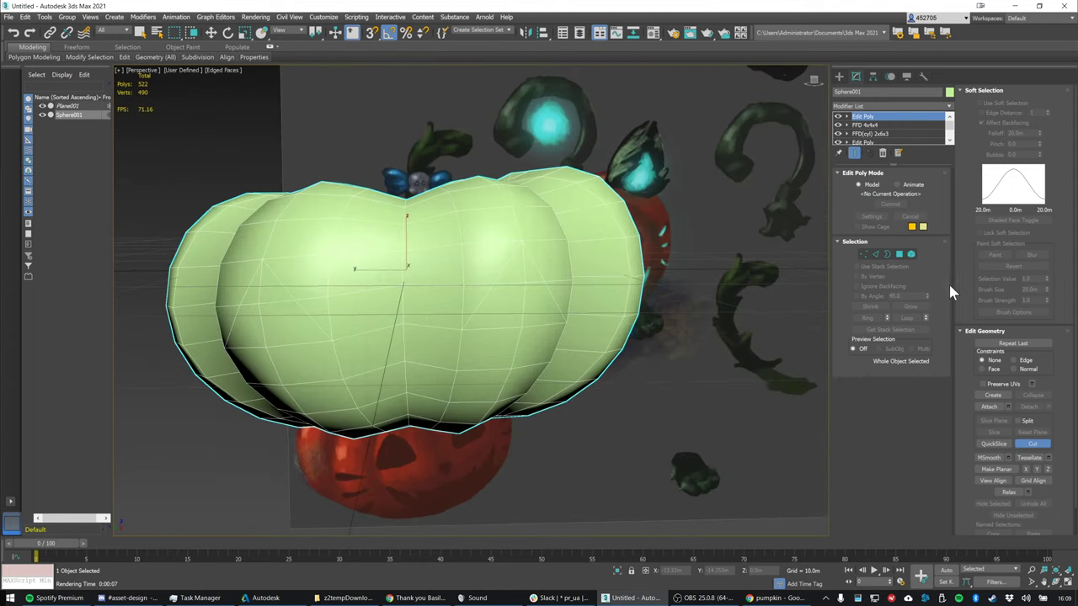
Scale the four polygons inside each triangular eye down to about 91% and delete them to open both eye holes
click(900, 254)
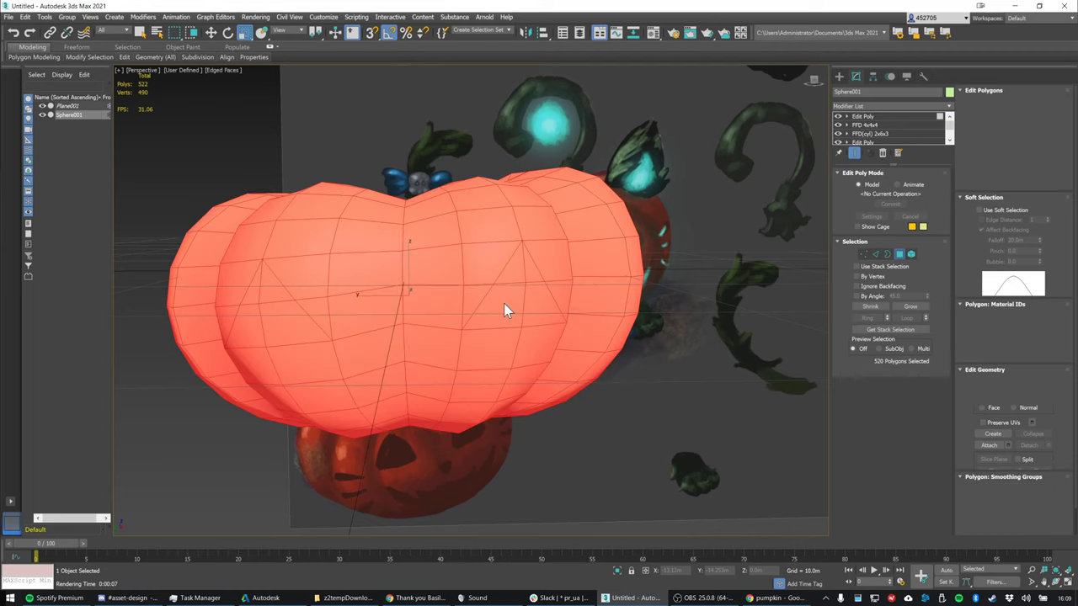
key(r)
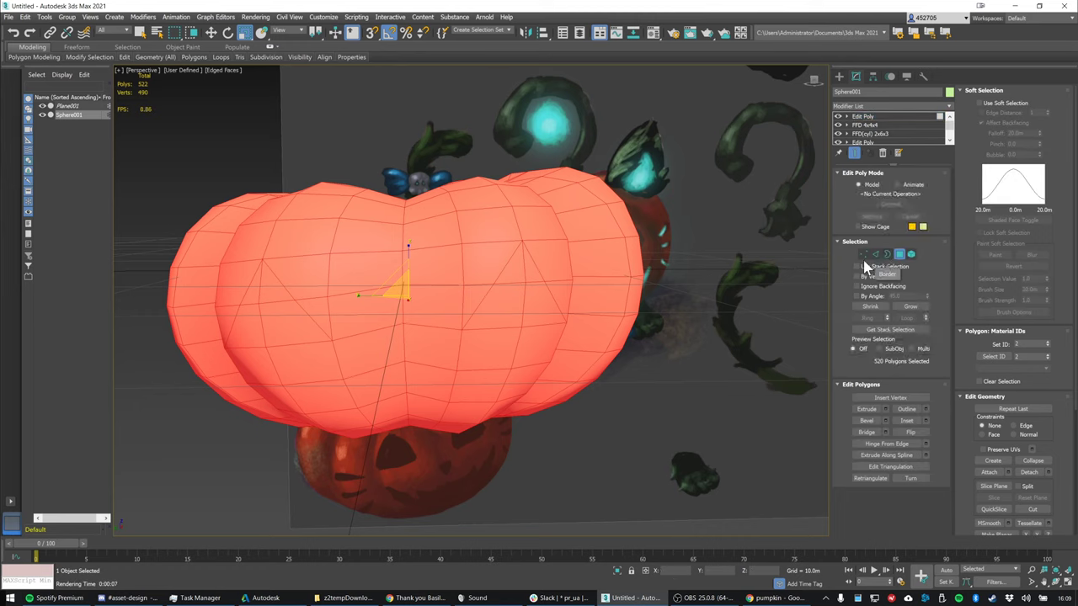
click(514, 271)
ctrl+click(511, 301)
ctrl+click(535, 294)
ctrl+click(528, 269)
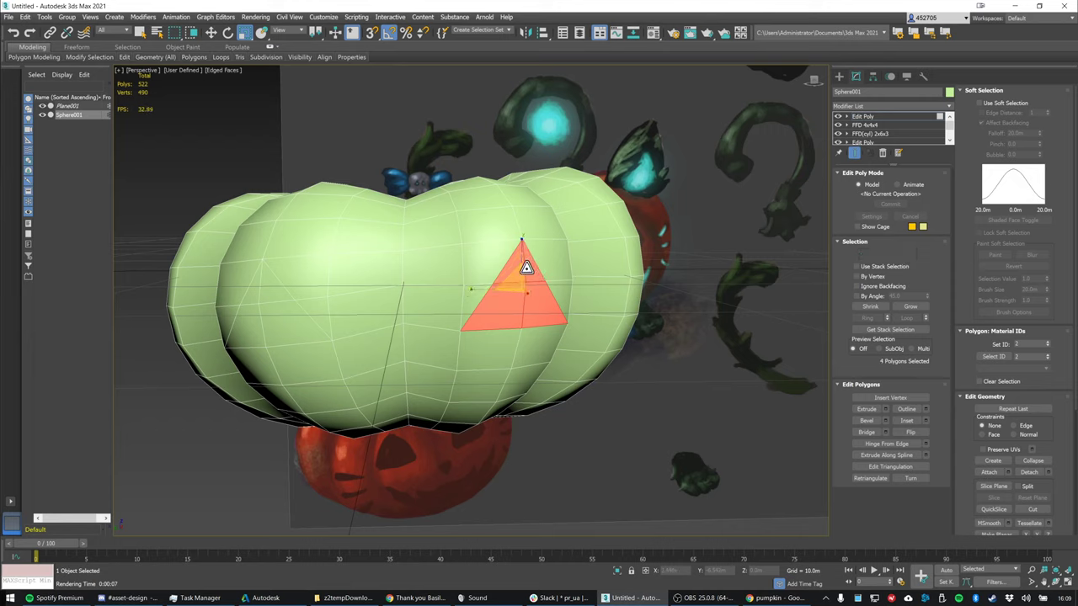
ctrl+click(276, 296)
ctrl+click(280, 318)
ctrl+click(250, 321)
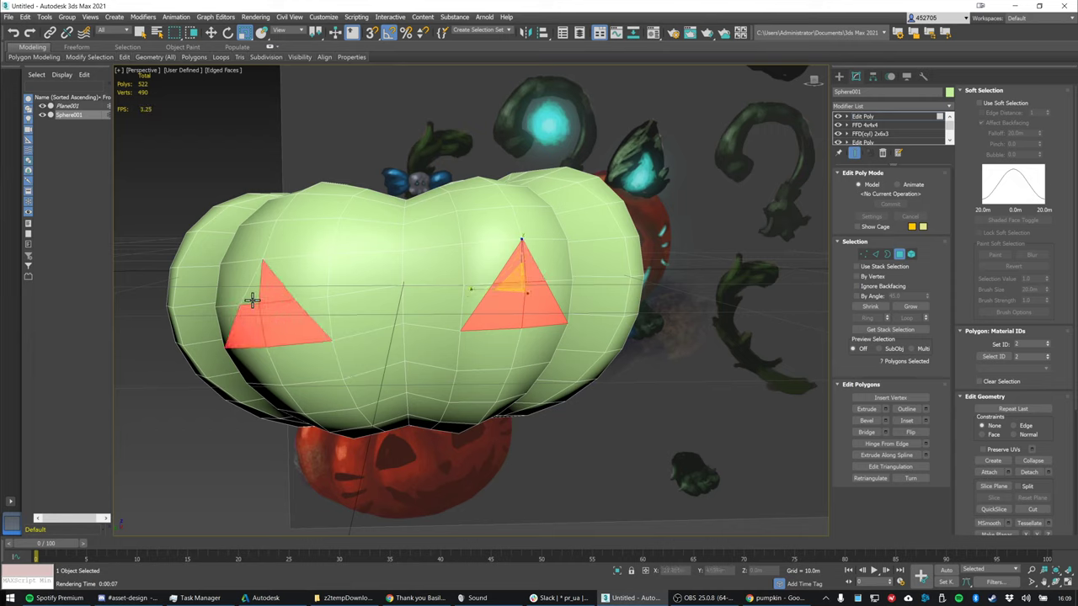
ctrl+click(253, 299)
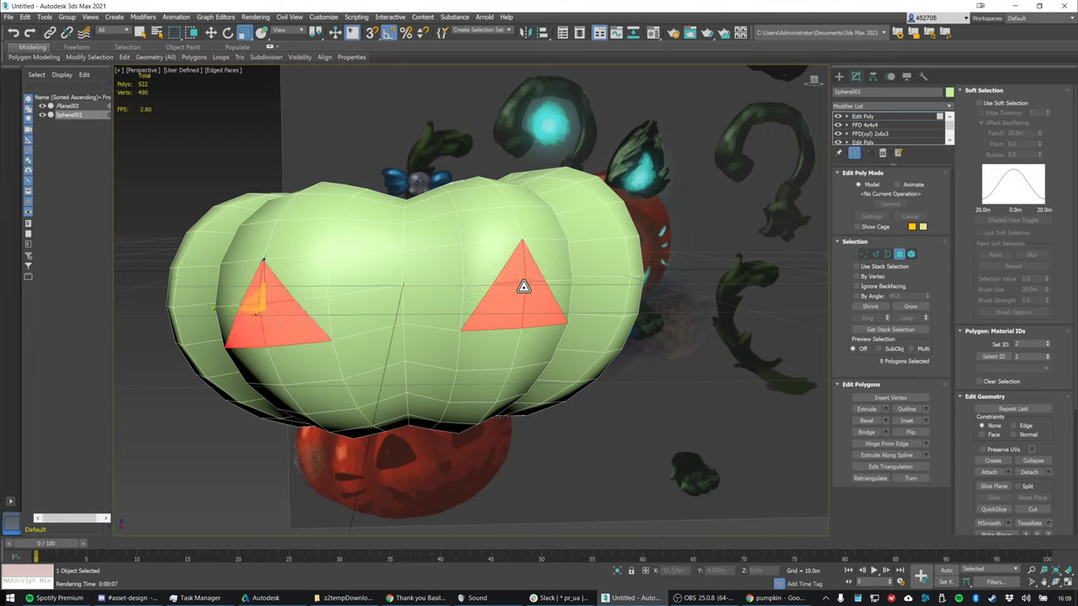
drag(523, 285, 524, 288)
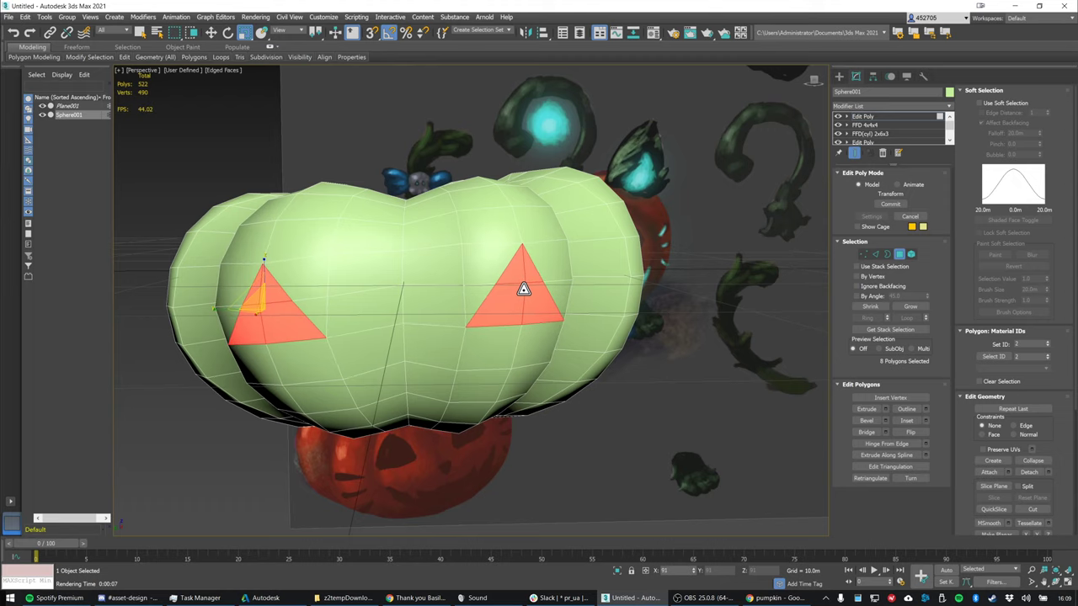
mouse_move(513, 294)
alt+middle_down()
mouse_move(512, 308)
mouse_move(514, 291)
alt+middle_up()
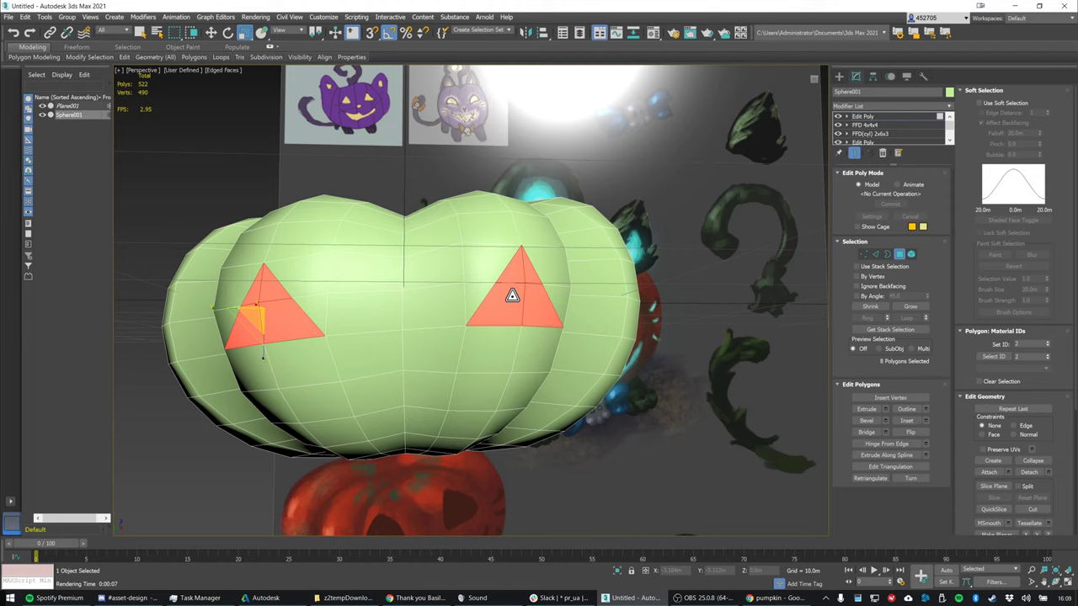
key(Delete)
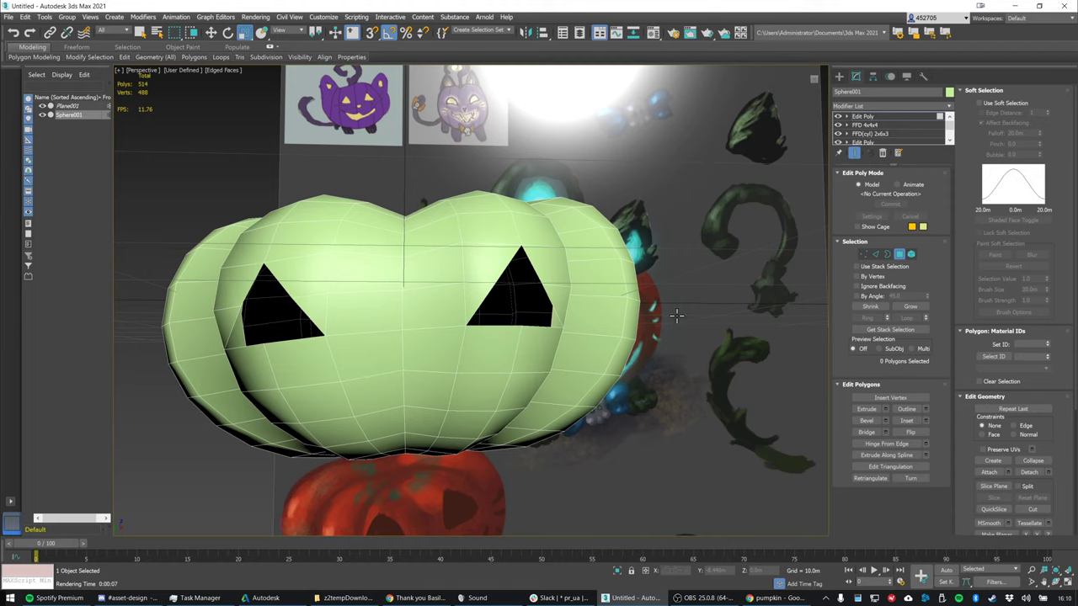
Select the three mid-side vertices of the right eye hole and scale them outward to round its sides
click(863, 253)
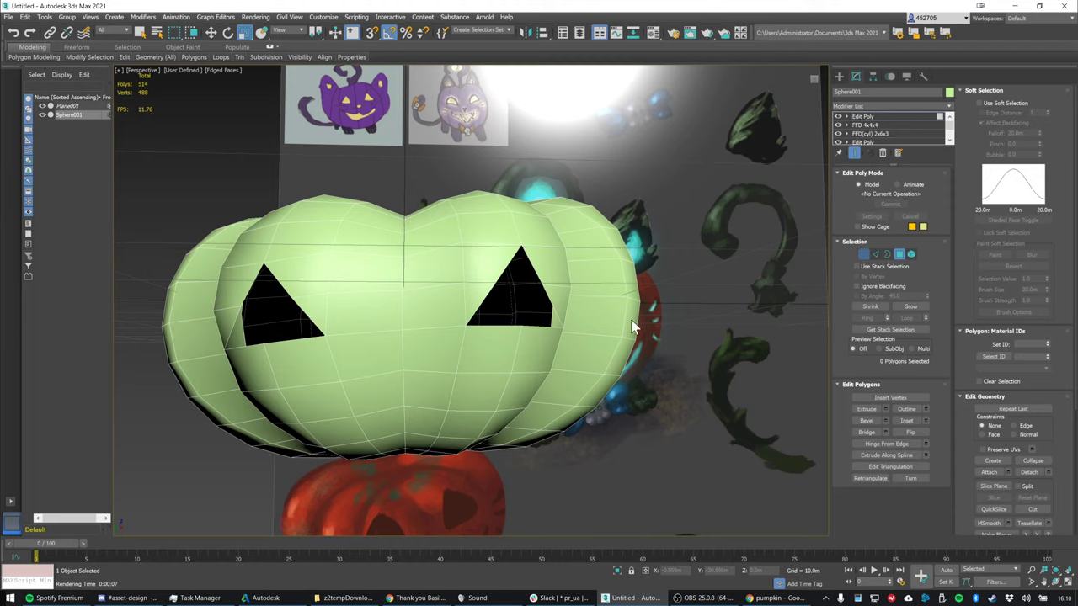
scroll(542, 291, up, 3)
click(543, 282)
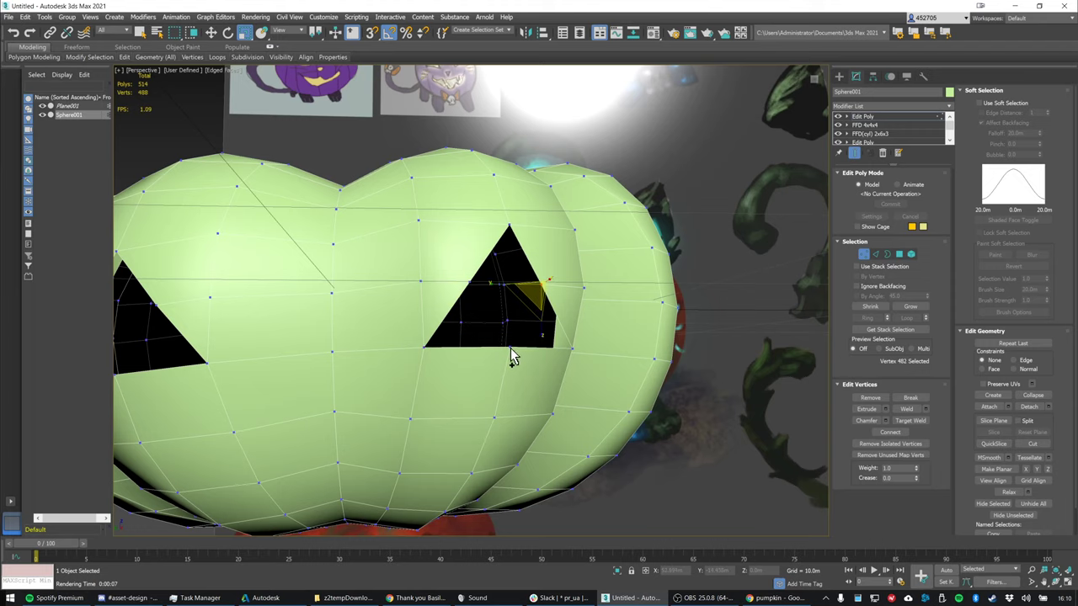
ctrl+click(509, 346)
ctrl+click(469, 279)
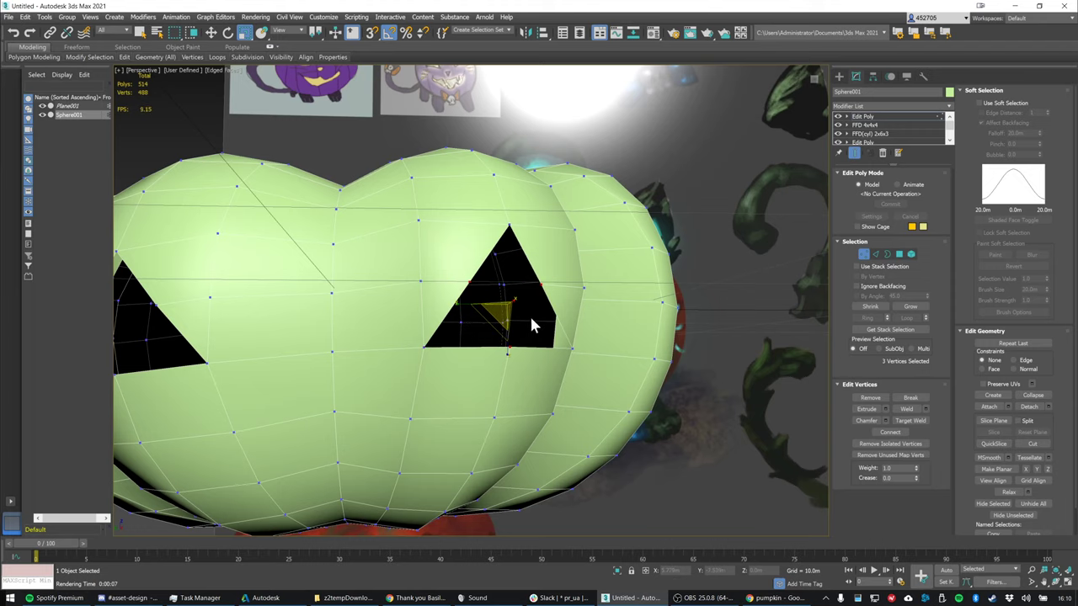
alt+middle_drag(534, 320, 519, 312)
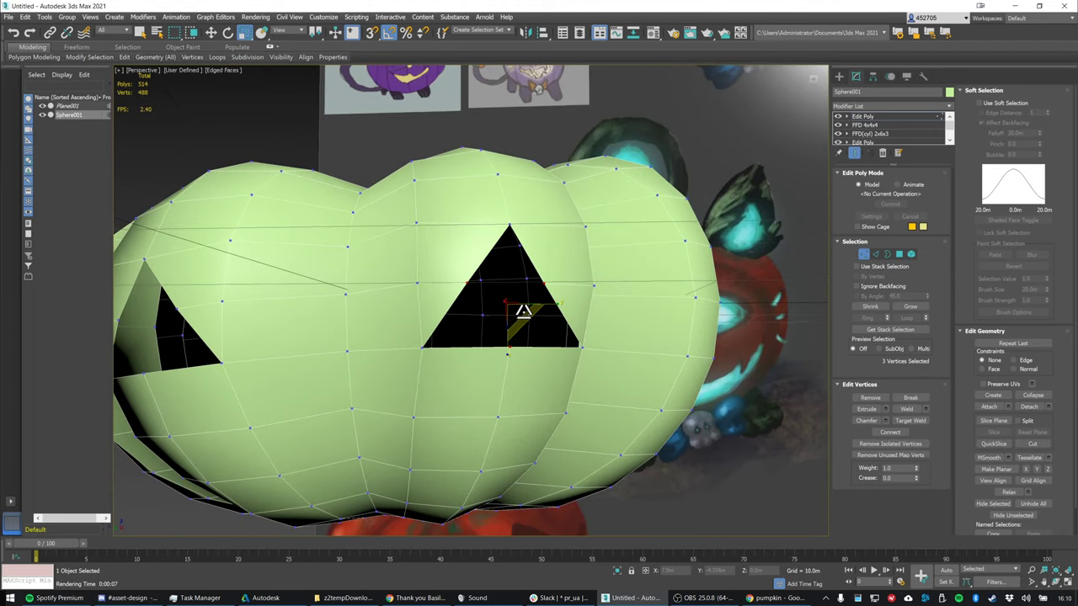
drag(523, 311, 524, 313)
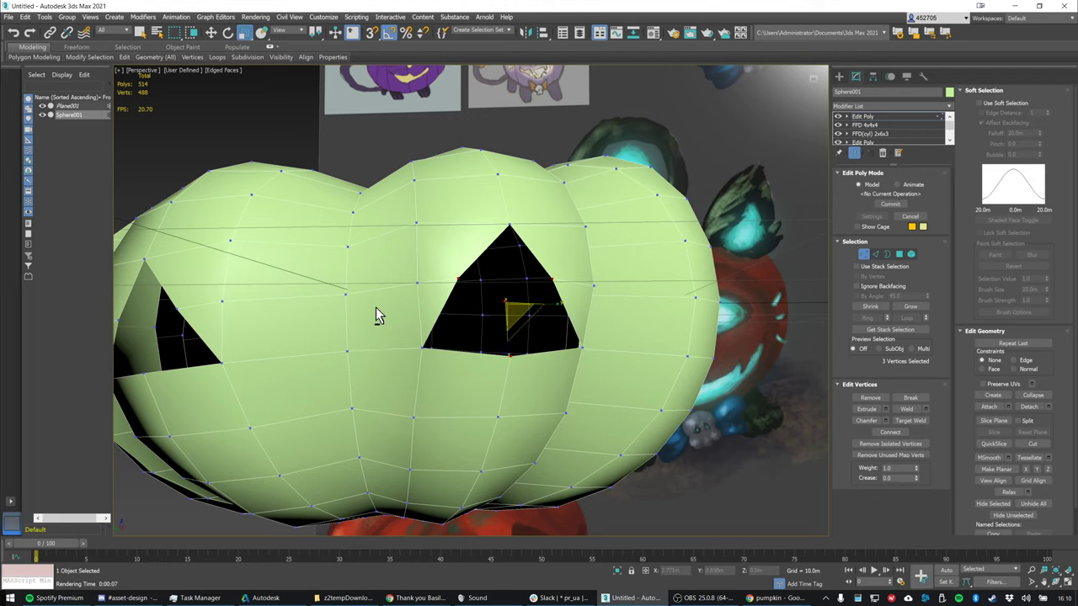
Scale the three mid-side vertices of the left eye hole outward to round its sides and leave vertex editing
alt+middle_drag(377, 315, 458, 316)
click(348, 293)
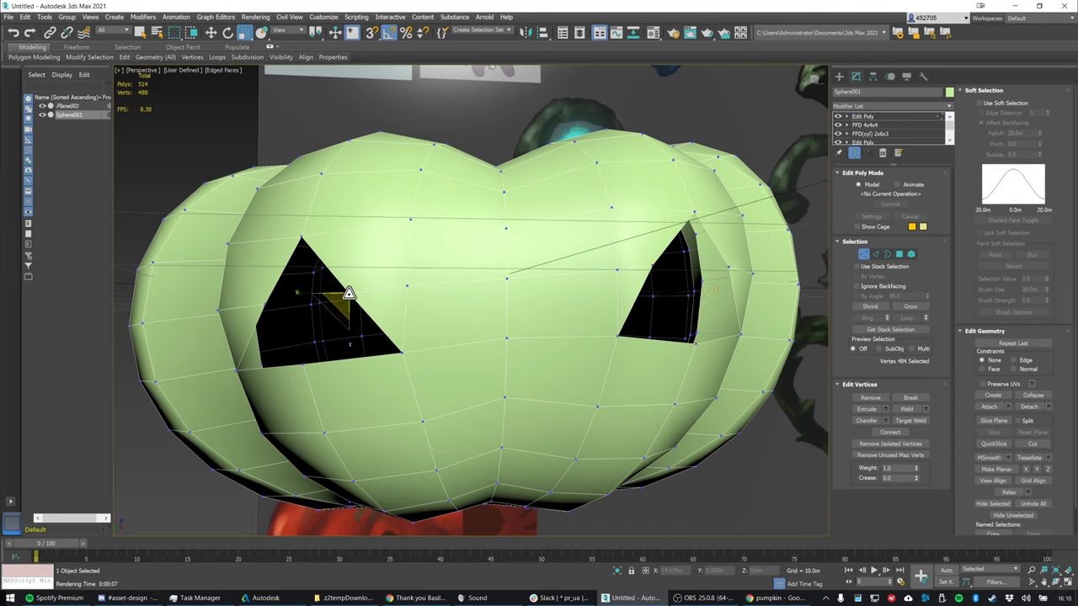
ctrl+click(303, 362)
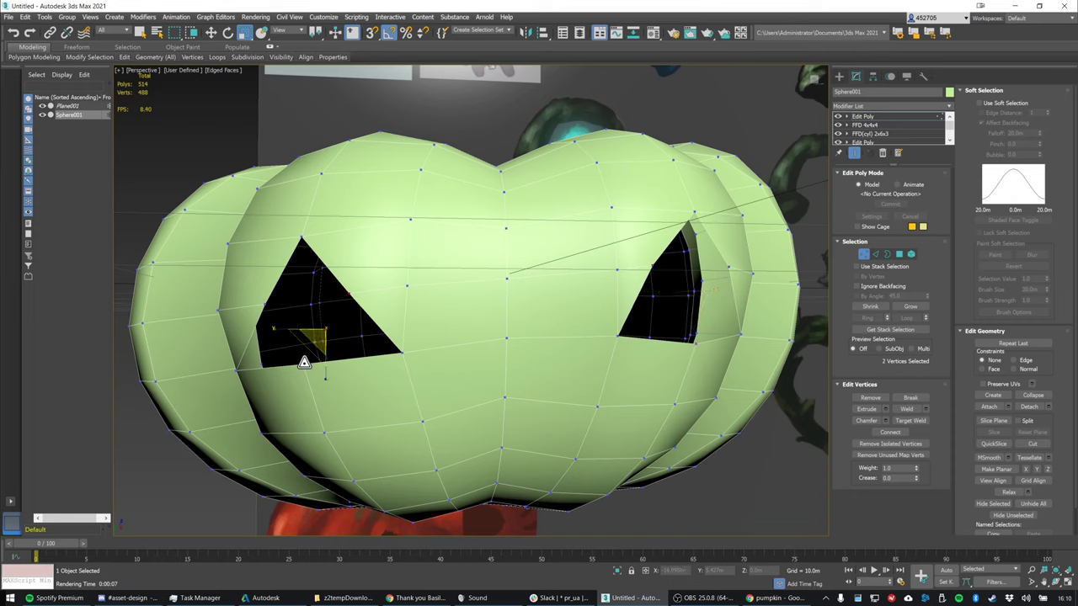
ctrl+click(265, 304)
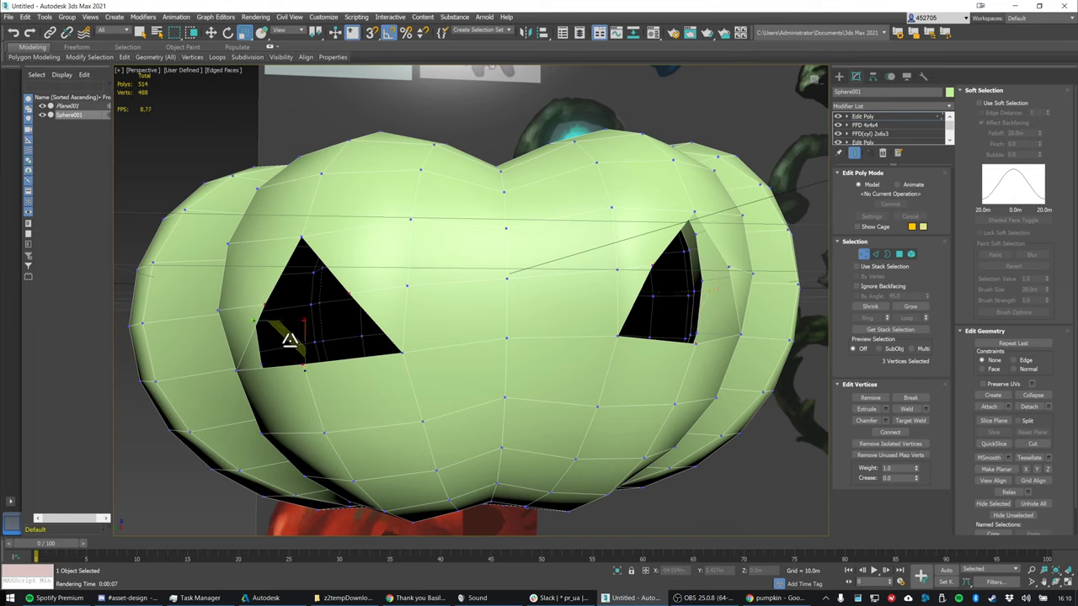
drag(296, 331, 301, 322)
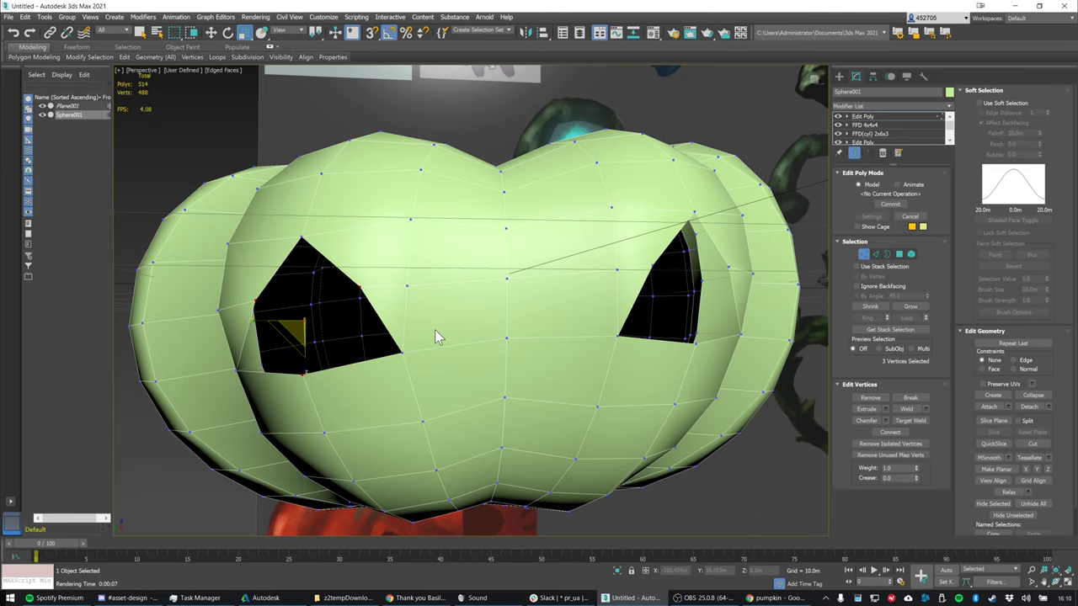
alt+middle_drag(439, 335, 773, 299)
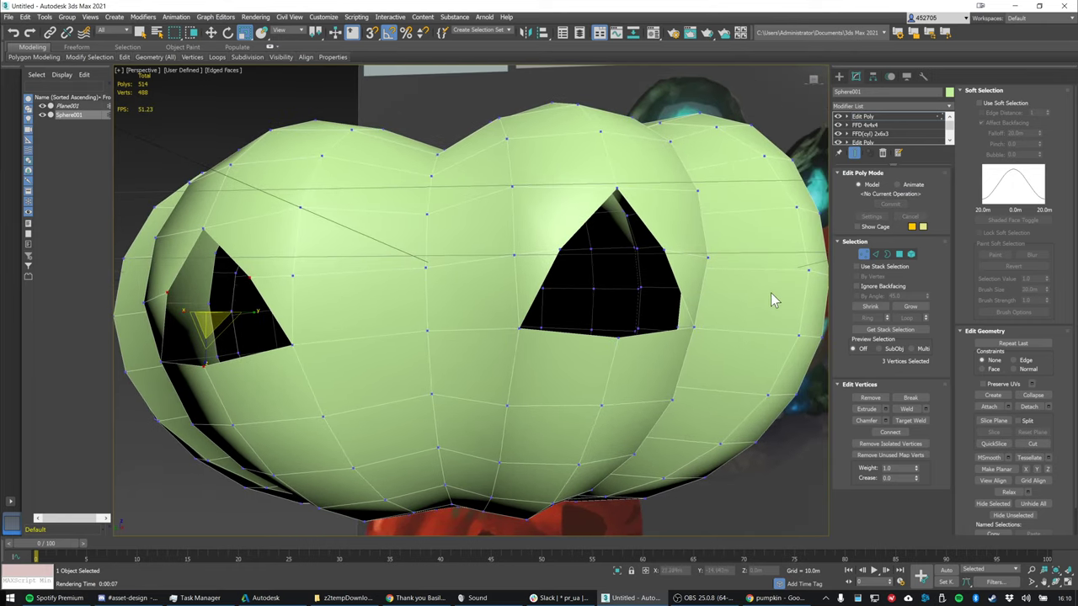
click(862, 257)
scroll(681, 260, down, 6)
mouse_move(681, 260)
alt+middle_down()
mouse_move(692, 279)
mouse_move(676, 255)
mouse_move(673, 264)
alt+middle_up()
scroll(645, 228, up, 8)
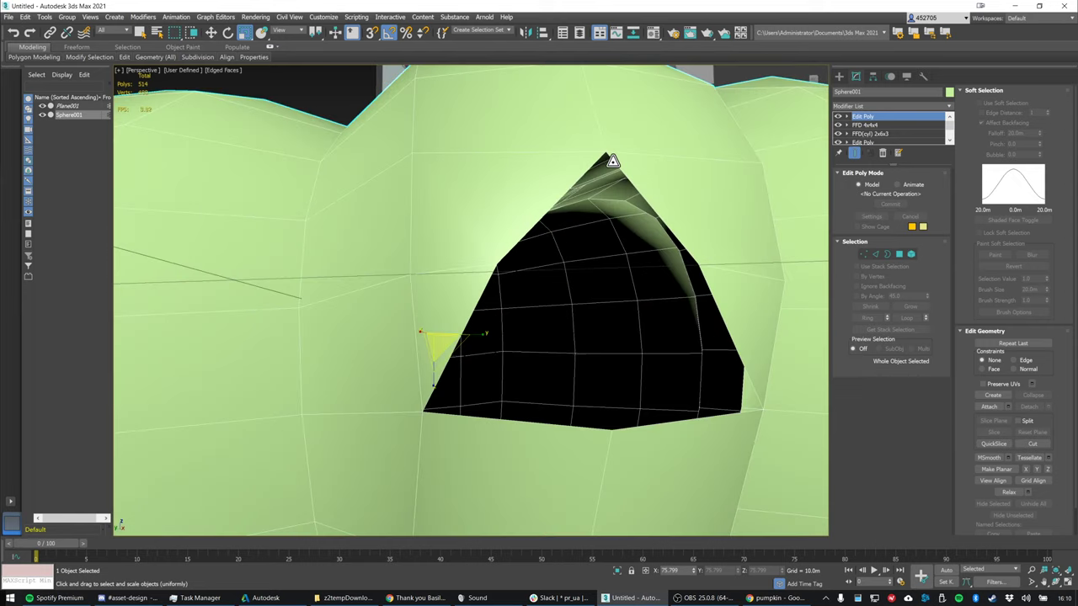
Try a vertex chamfer on the right eye hole's top corner, undo it, and chamfer the surface vertex above the hole
click(864, 254)
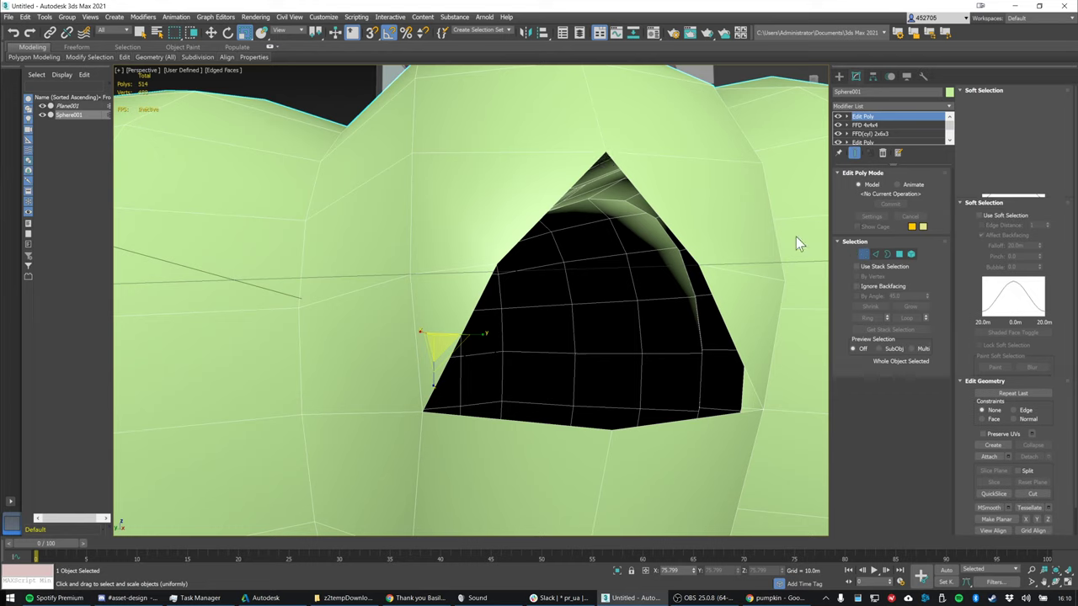
click(604, 150)
click(862, 420)
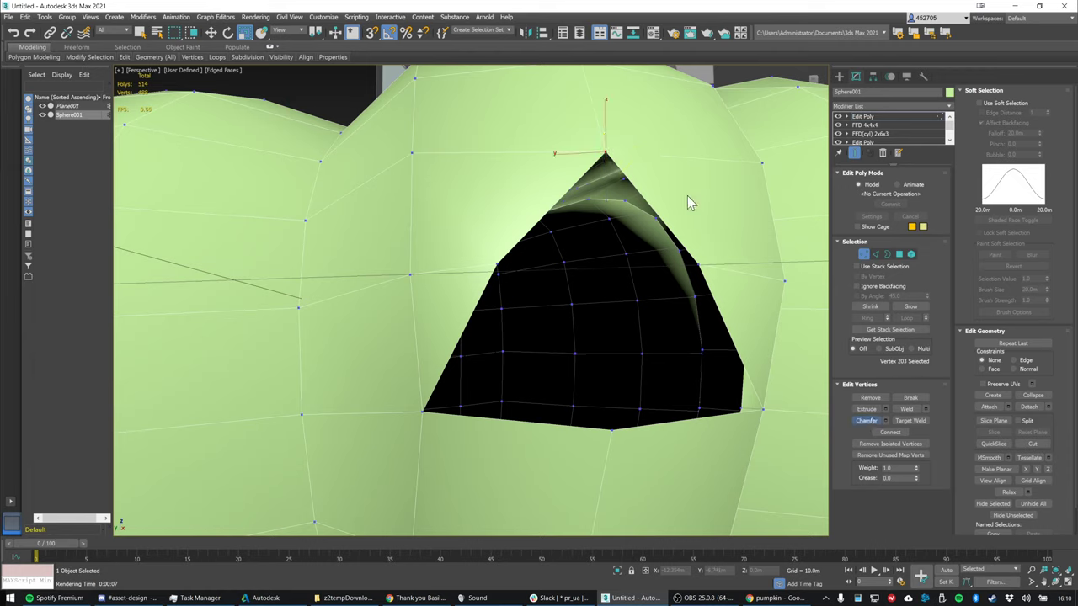
drag(604, 150, 695, 144)
key(ctrl+z)
middle_drag(662, 160, 657, 208)
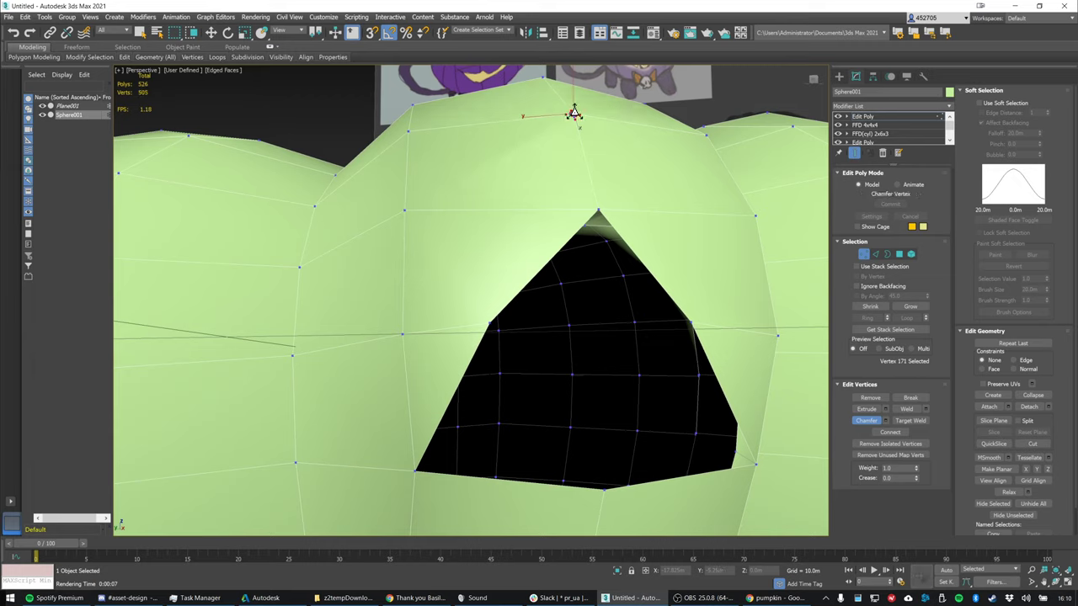
drag(571, 114, 653, 158)
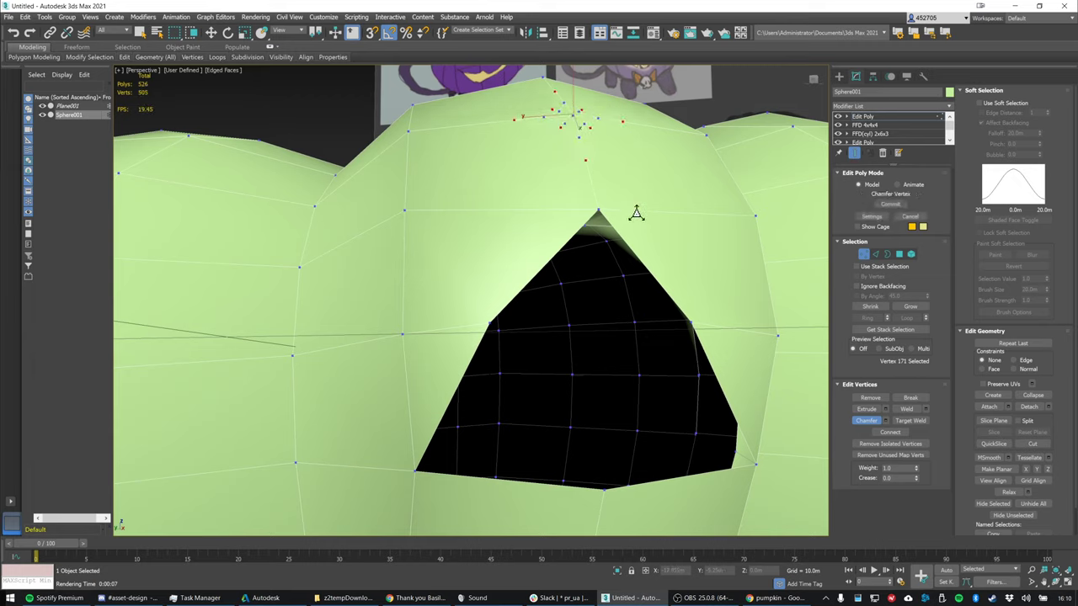
Undo the last vertex chamfer and chamfer the right eye hole's top corner vertex with 0 segments and a depth of 0.85
key(ctrl+z)
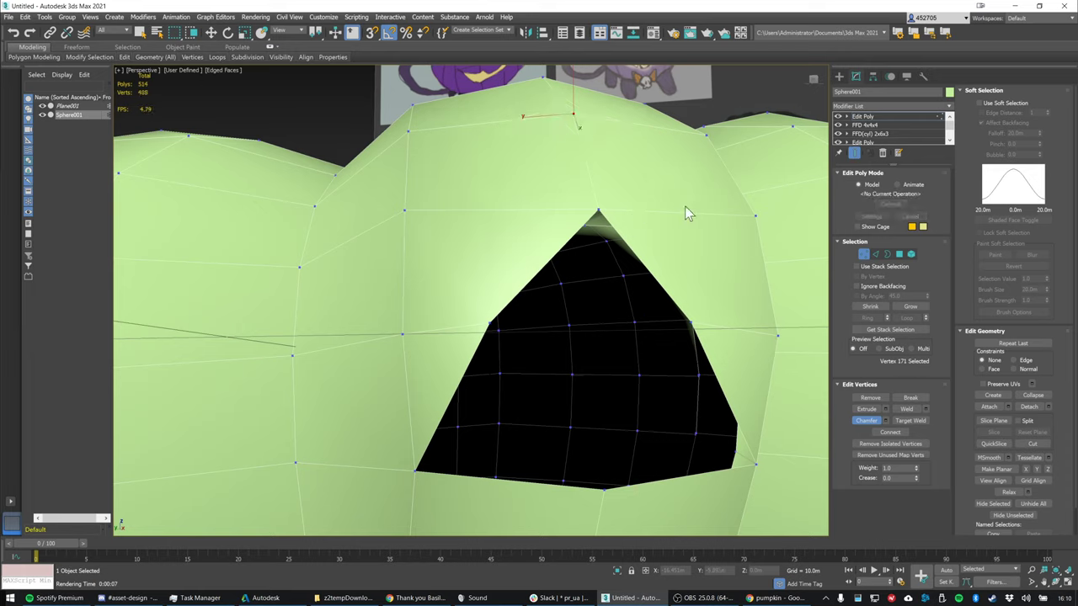
click(598, 212)
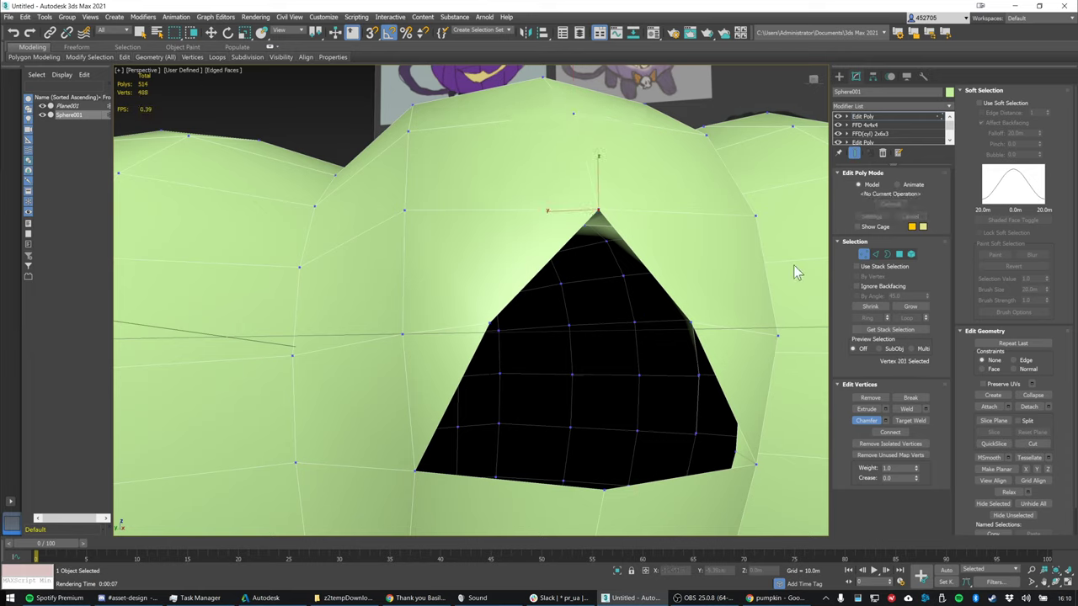
click(885, 421)
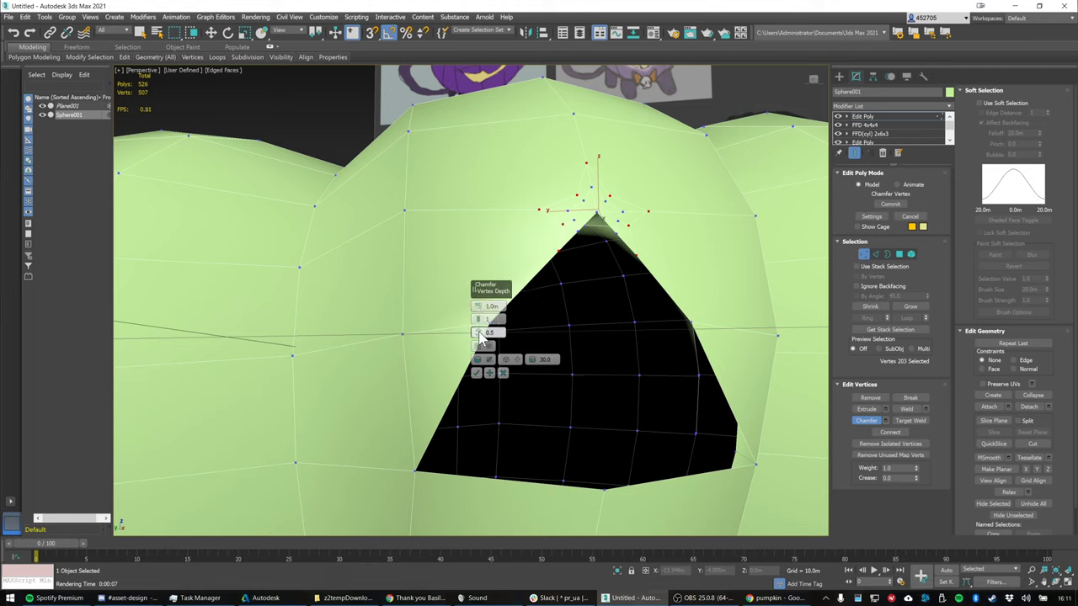
mouse_move(480, 335)
mouse_down()
mouse_move(480, 363)
mouse_move(477, 331)
mouse_up()
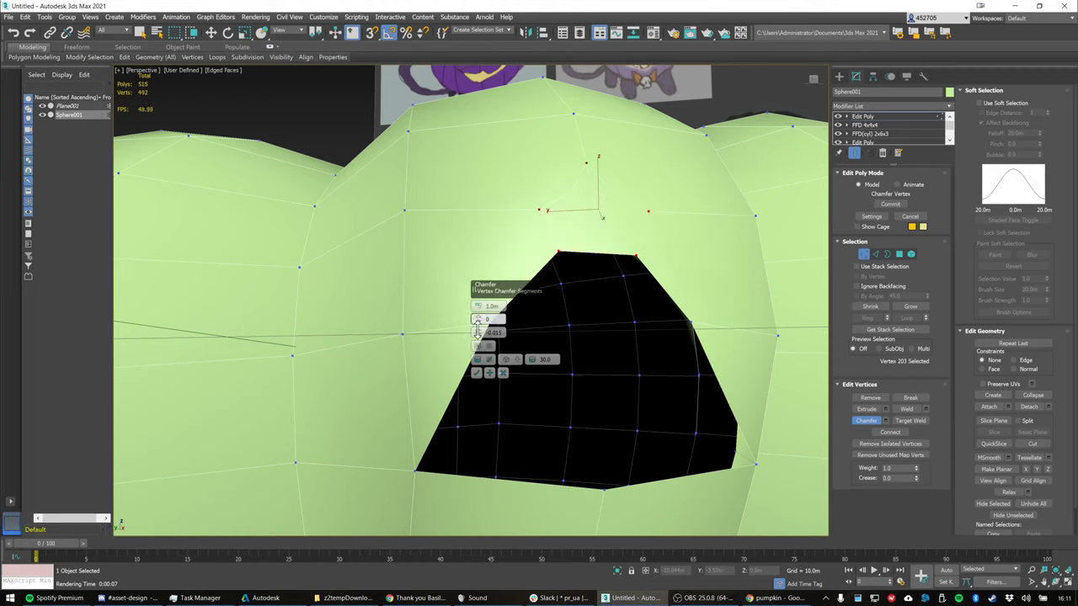
click(481, 323)
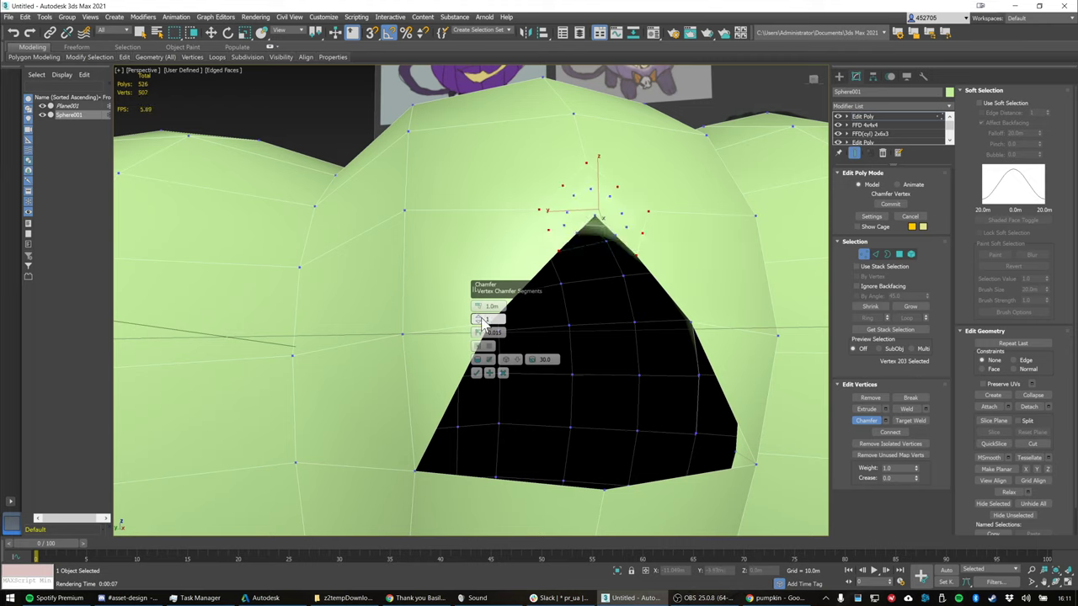
click(480, 326)
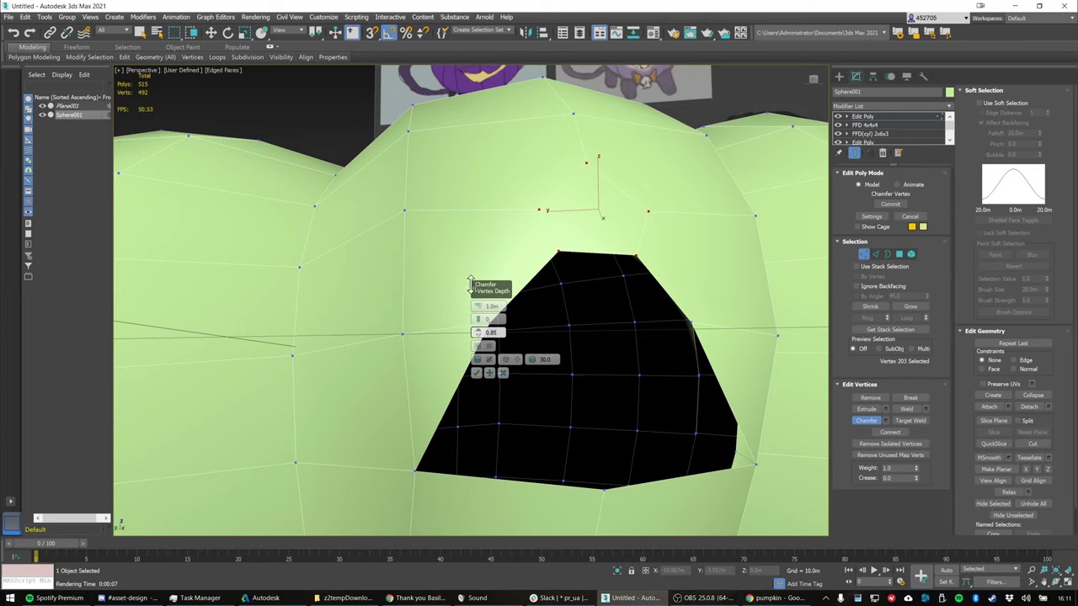
Set the top corner's chamfer amount to about 0.451 m and apply the chamfer
drag(471, 284, 479, 320)
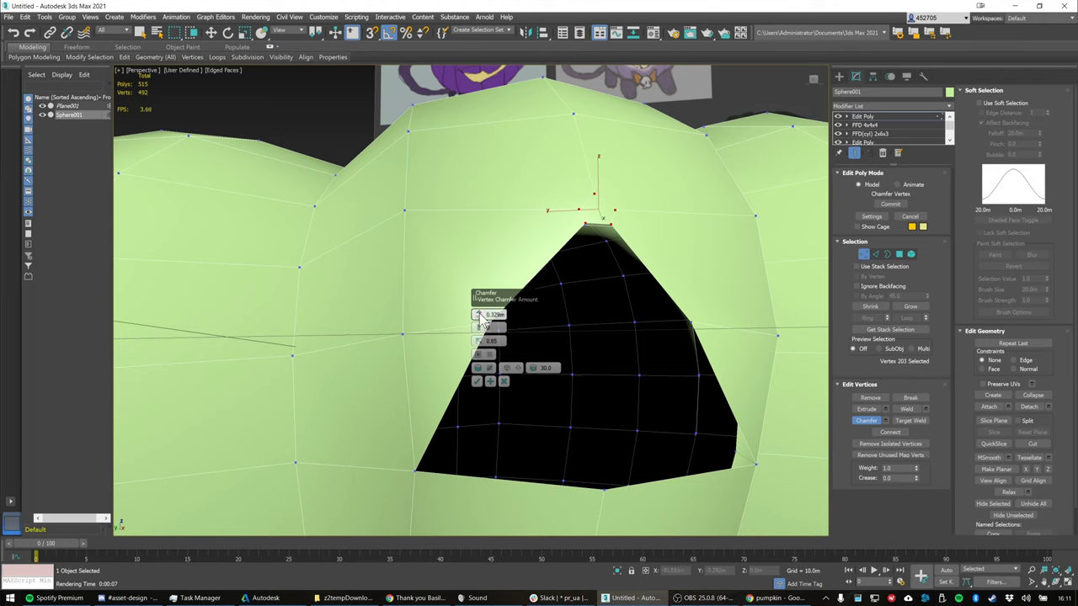
drag(481, 318, 477, 315)
drag(477, 315, 479, 311)
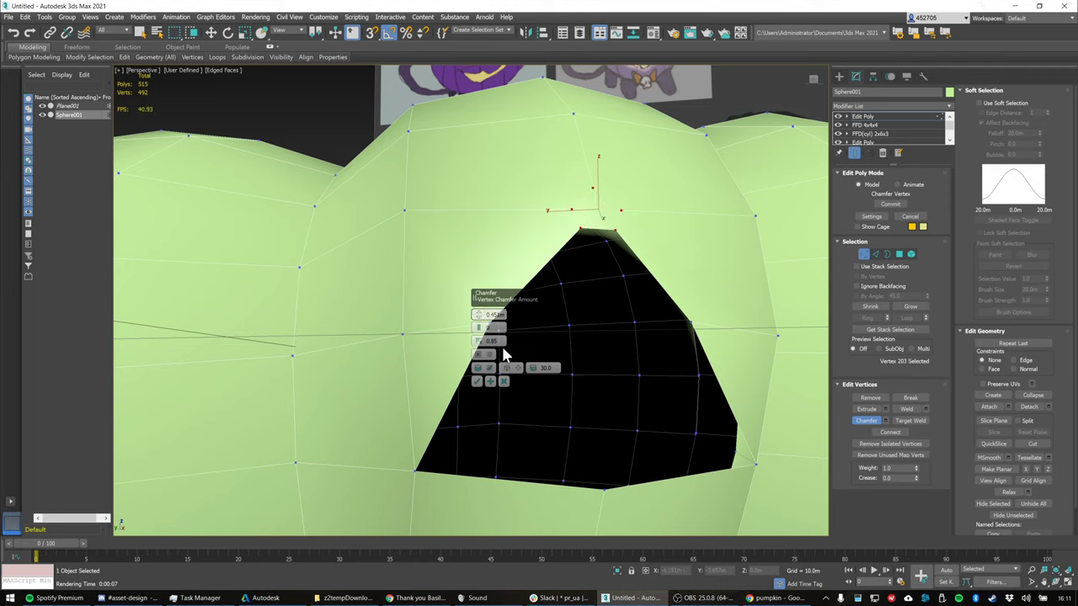
click(477, 381)
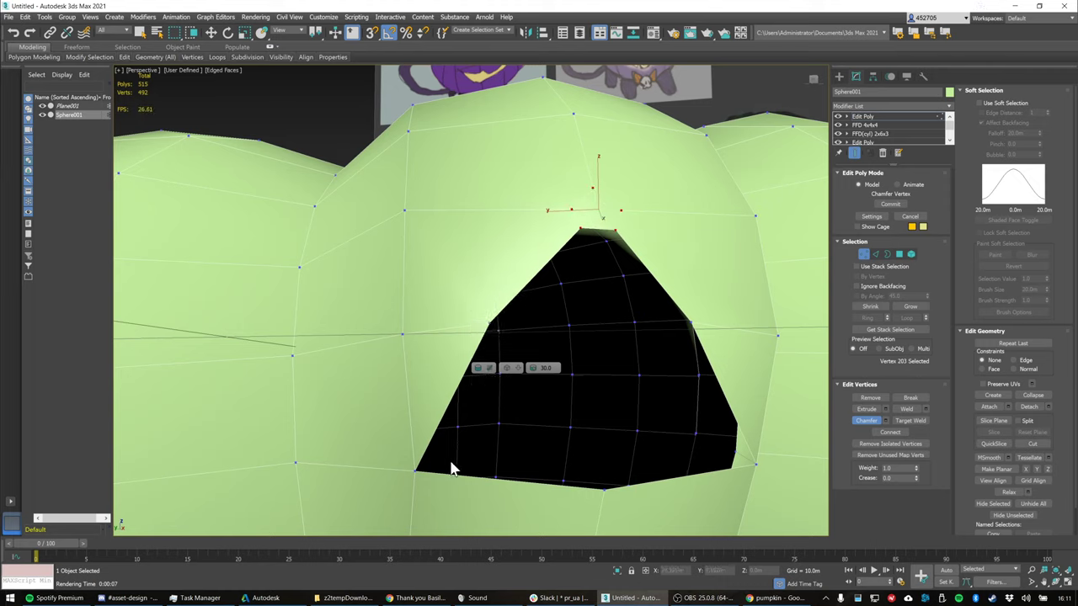
Chamfer the five remaining corner vertices of both eye holes by 0.451 m, deselect them and leave the Chamfer tool
click(416, 470)
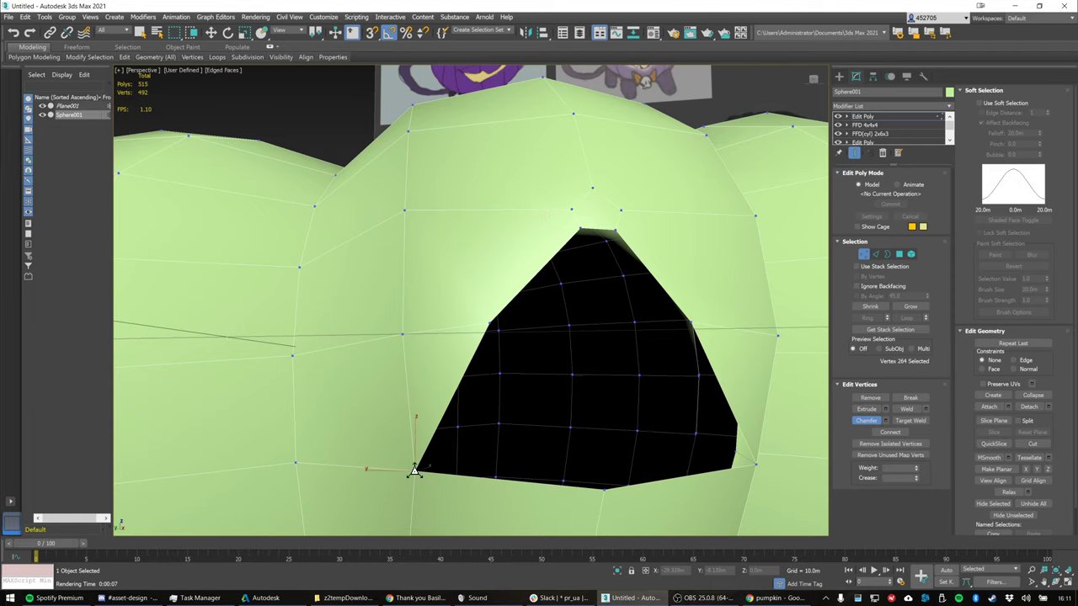
ctrl+click(757, 464)
scroll(494, 384, down, 6)
middle_drag(498, 378, 562, 387)
scroll(506, 391, up, 5)
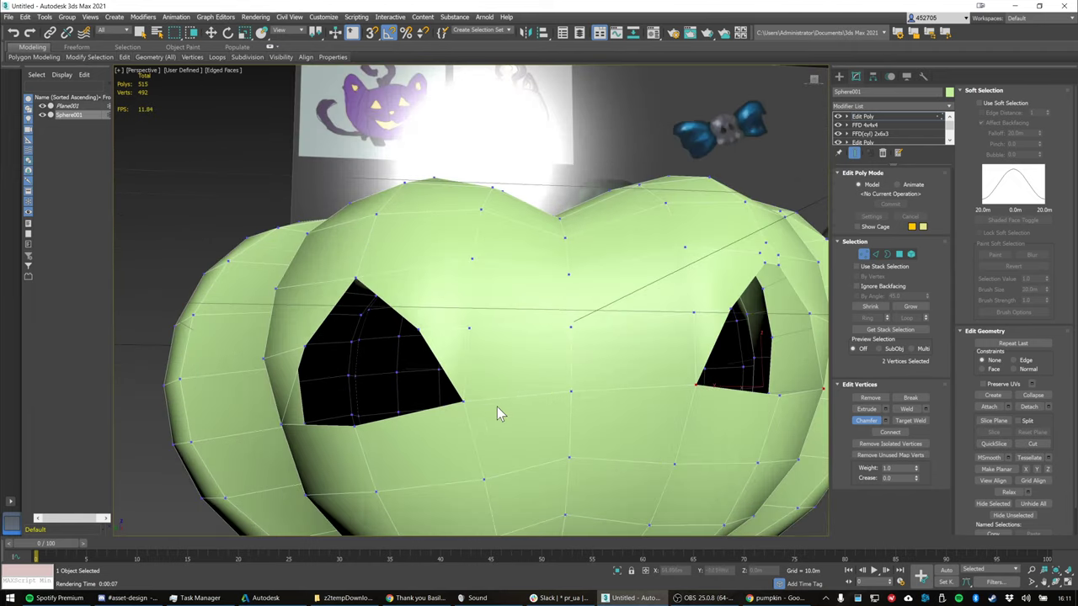
ctrl+click(462, 401)
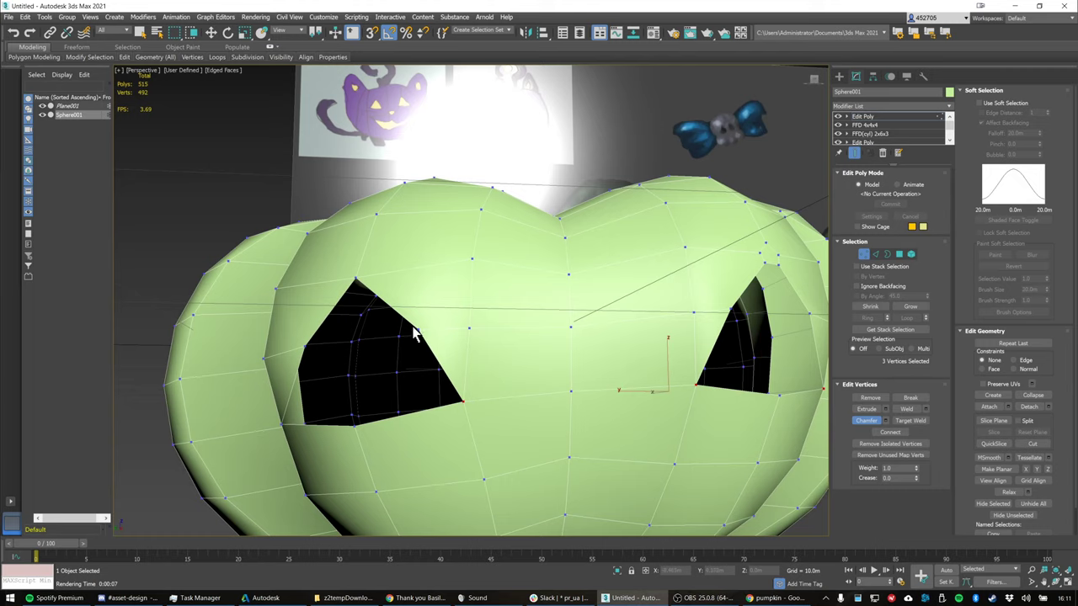
ctrl+click(357, 280)
alt+middle_drag(358, 280, 392, 329)
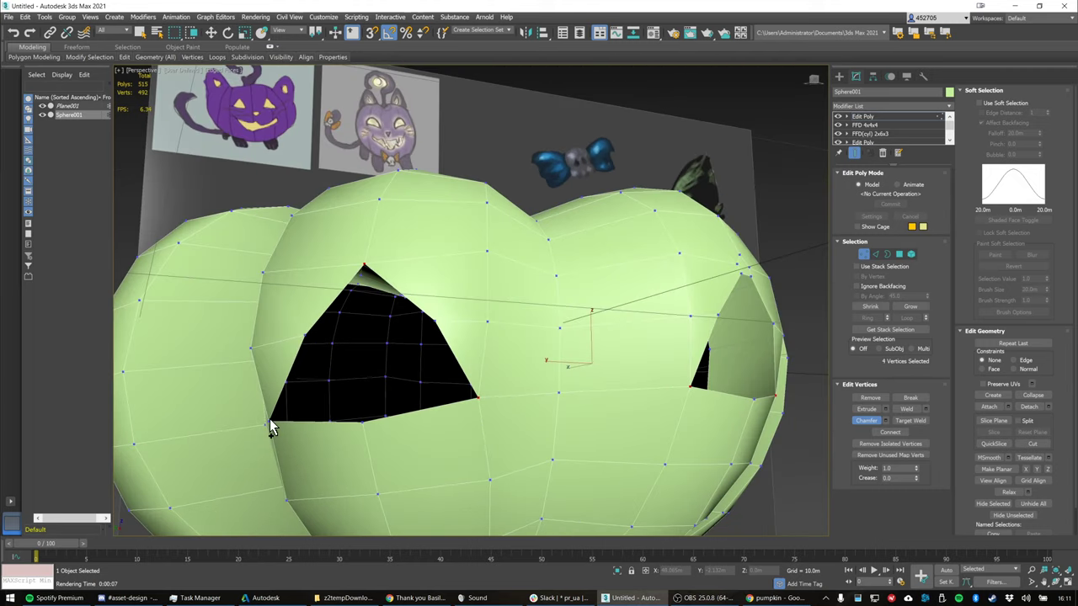
ctrl+click(267, 423)
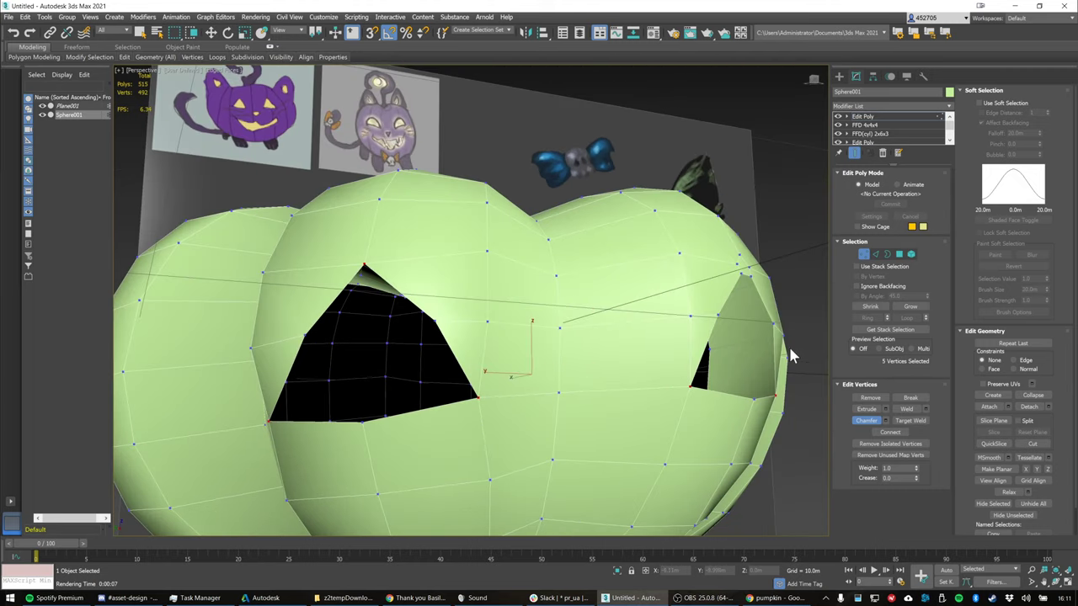
click(868, 420)
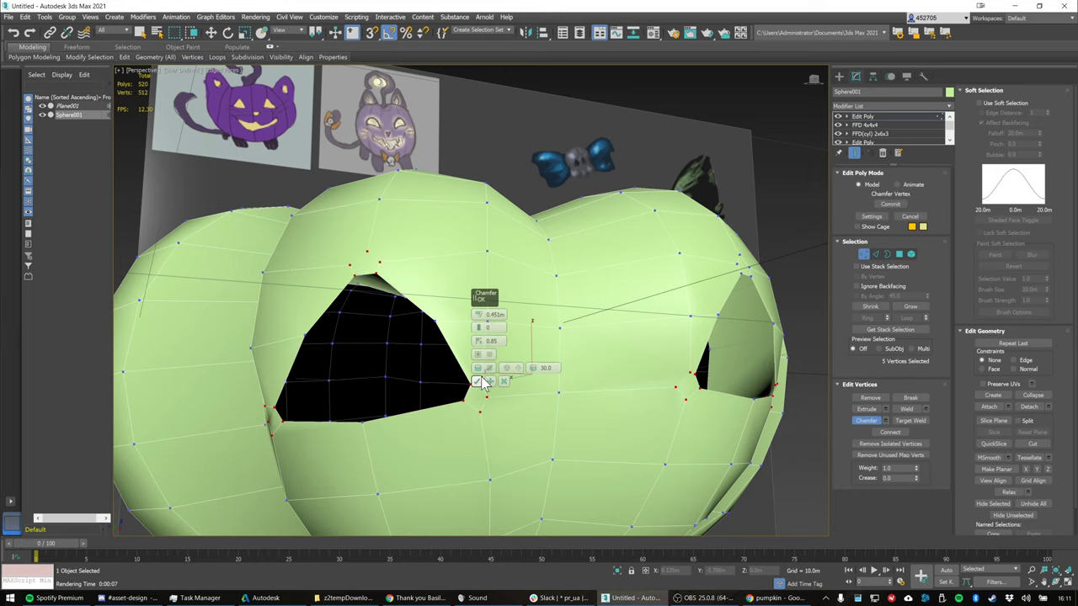
click(477, 372)
scroll(635, 313, down, 4)
alt+middle_drag(635, 313, 676, 312)
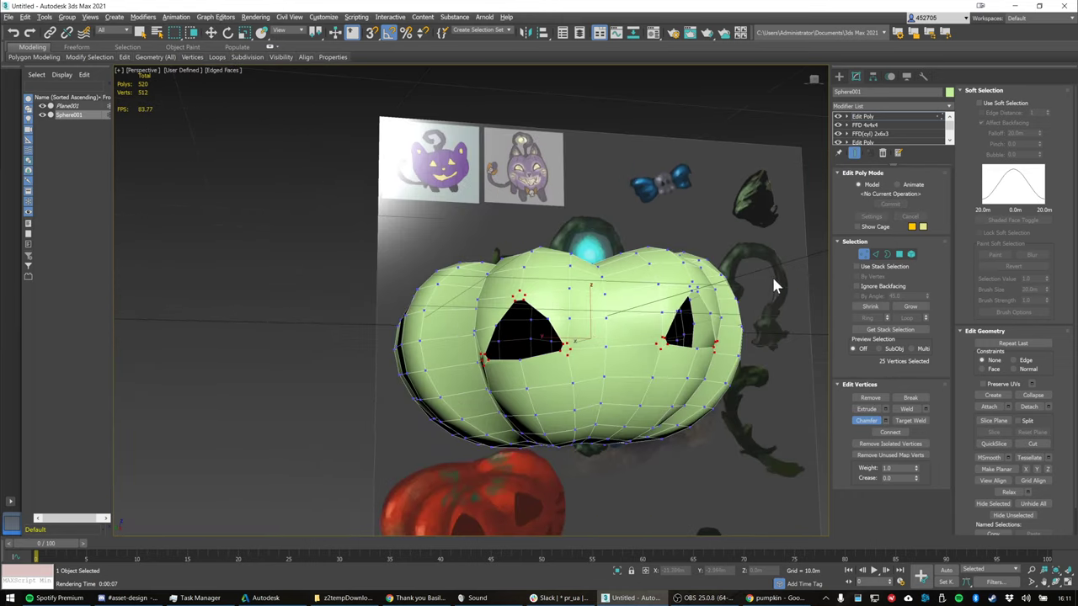
click(771, 276)
click(870, 421)
alt+middle_drag(740, 286, 720, 302)
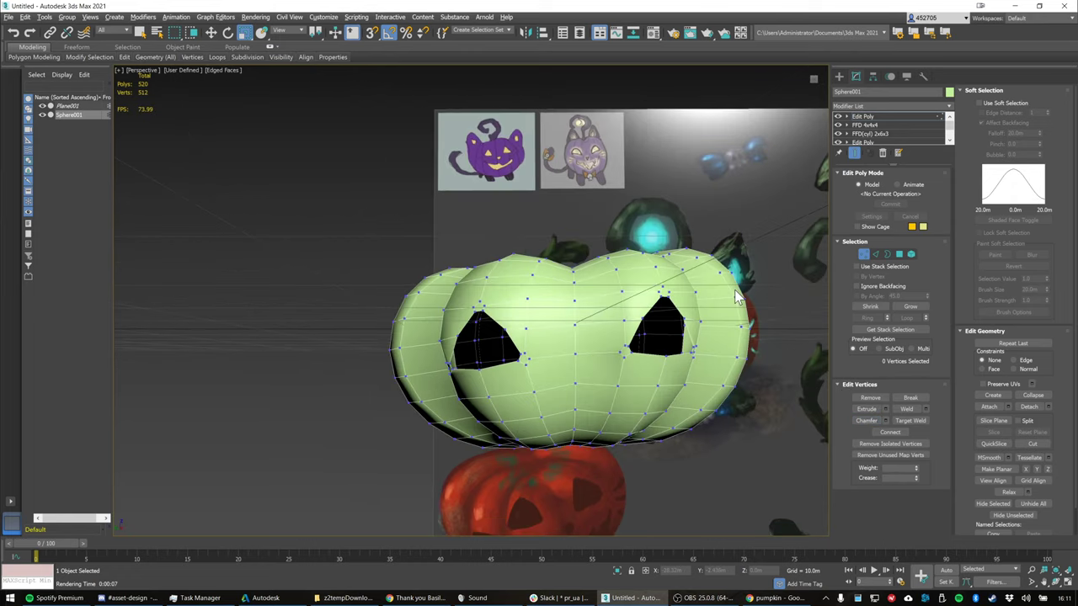
Collapse the upper rim vertex at the right eye hole's lower outer corner with the surface vertex beside it
scroll(715, 298, up, 5)
alt+middle_drag(661, 326, 542, 340)
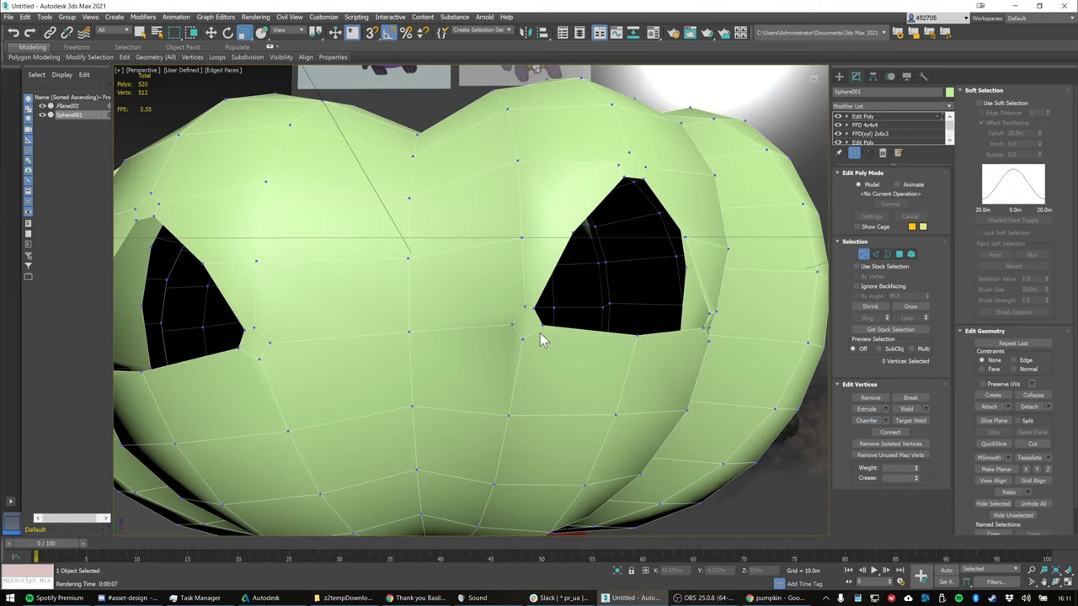
alt+middle_drag(636, 331, 664, 315)
scroll(564, 298, up, 4)
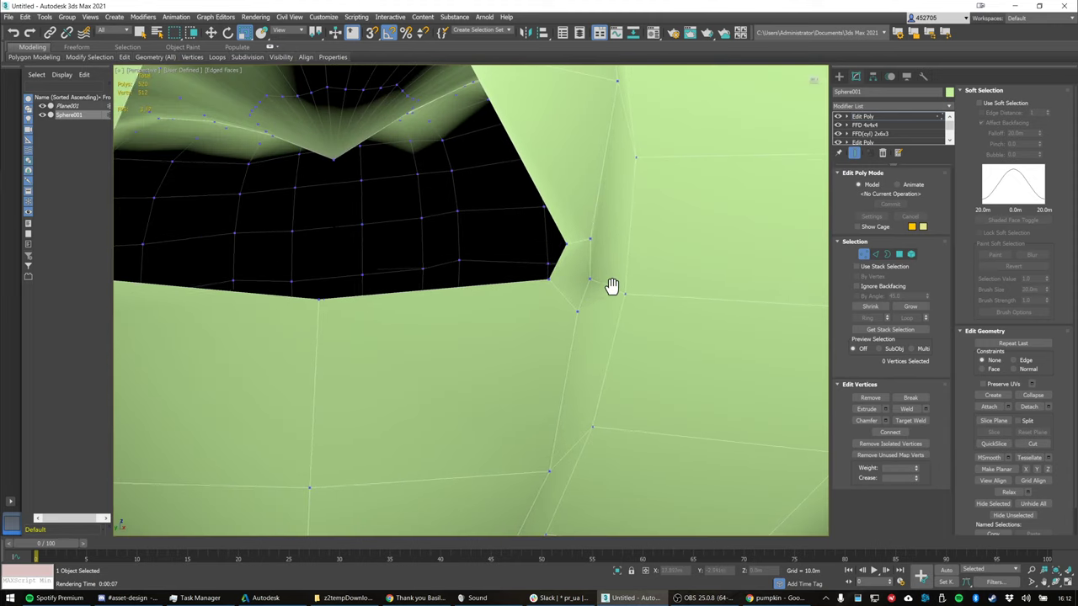
alt+middle_drag(611, 287, 627, 305)
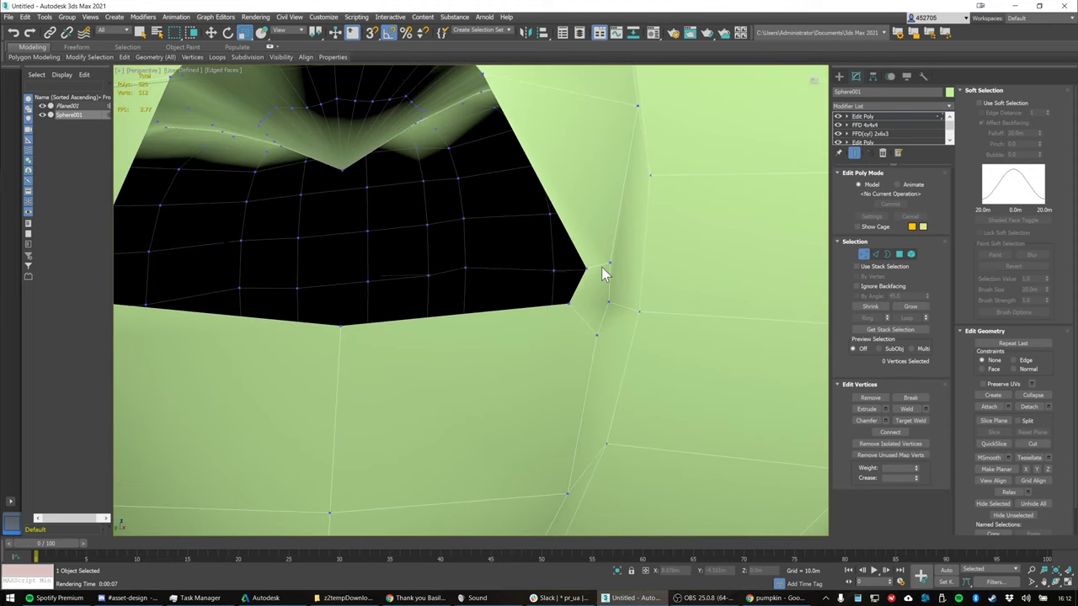
scroll(606, 272, down, 2)
scroll(621, 273, up, 2)
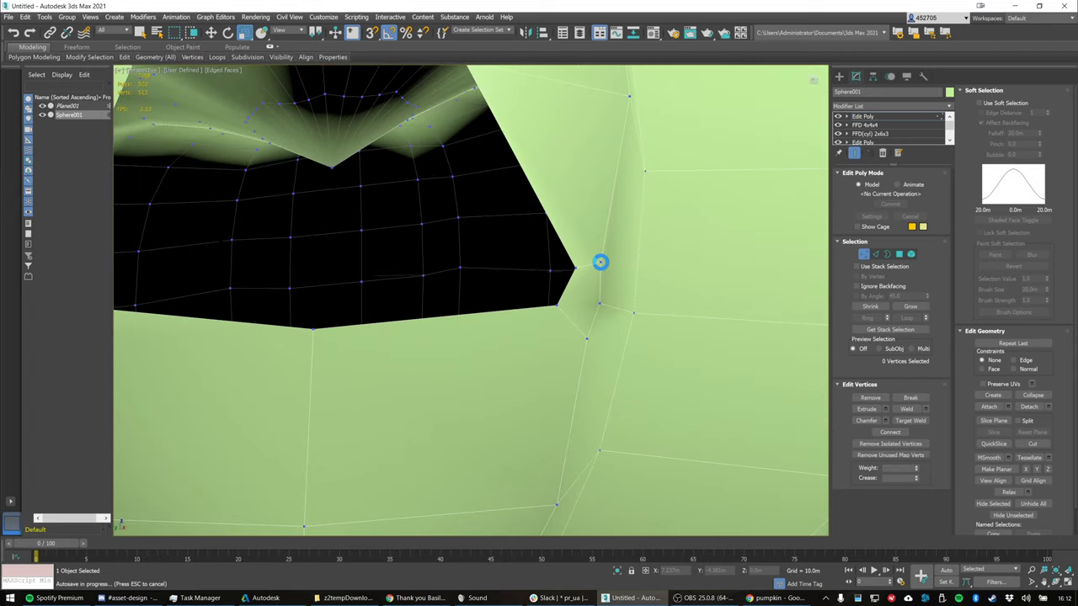
click(577, 266)
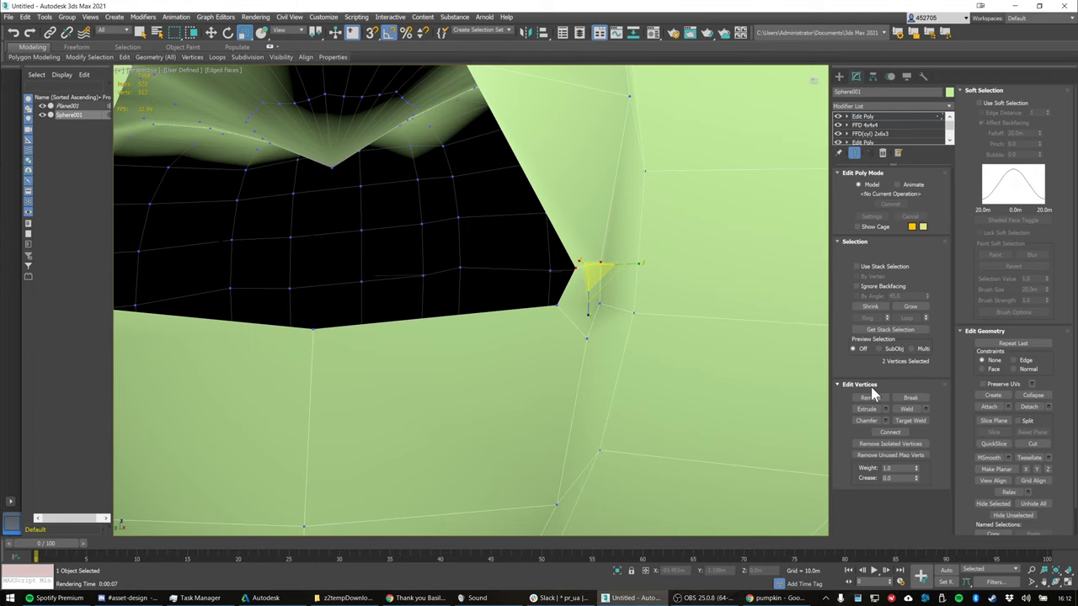
click(1033, 394)
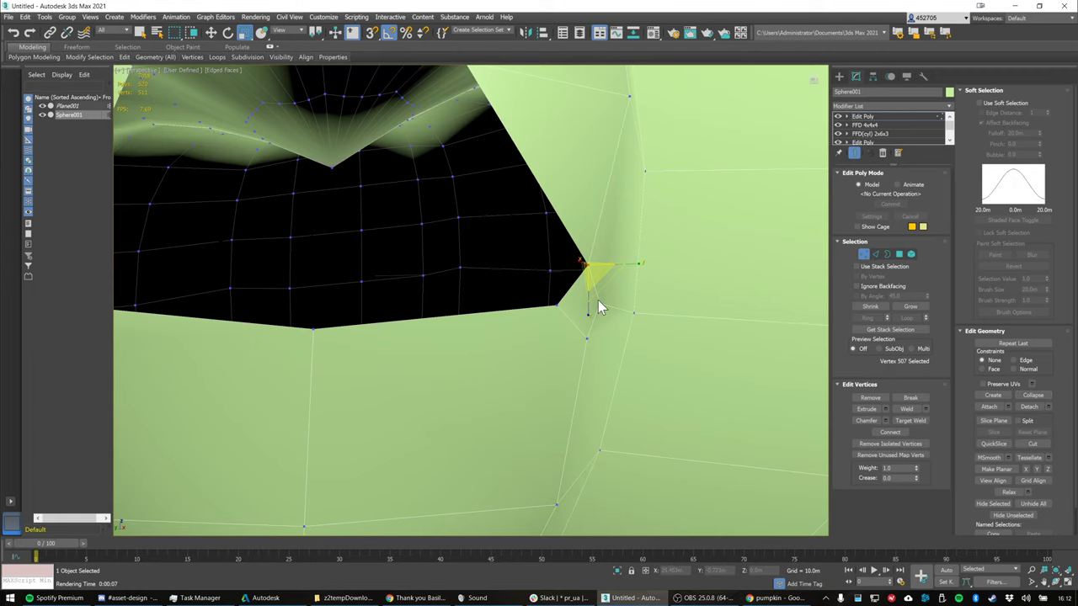
Collapse the three surface vertices above the right eye hole's chamfered top corner into one vertex
scroll(600, 299, down, 2)
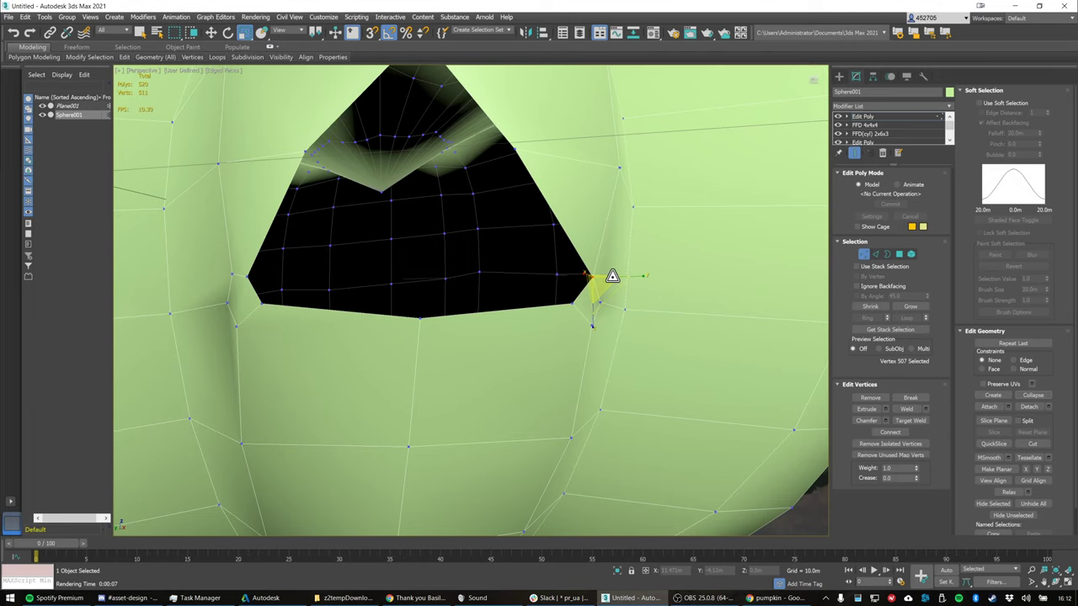
mouse_move(611, 274)
alt+middle_down()
mouse_move(626, 269)
mouse_move(618, 278)
alt+middle_up()
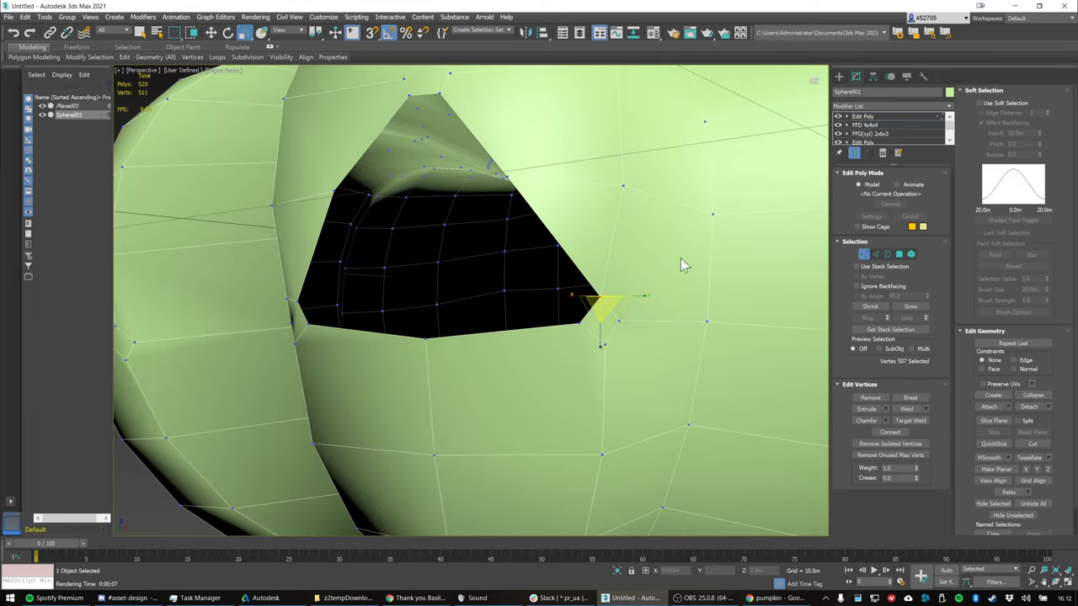
alt+middle_drag(682, 262, 473, 229)
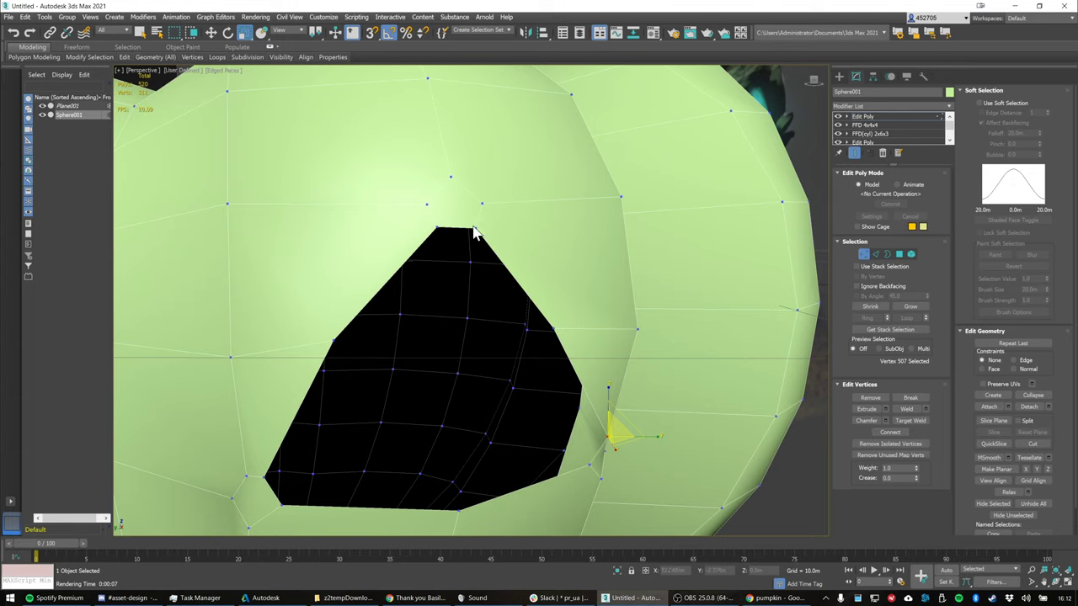
click(426, 202)
ctrl+click(481, 203)
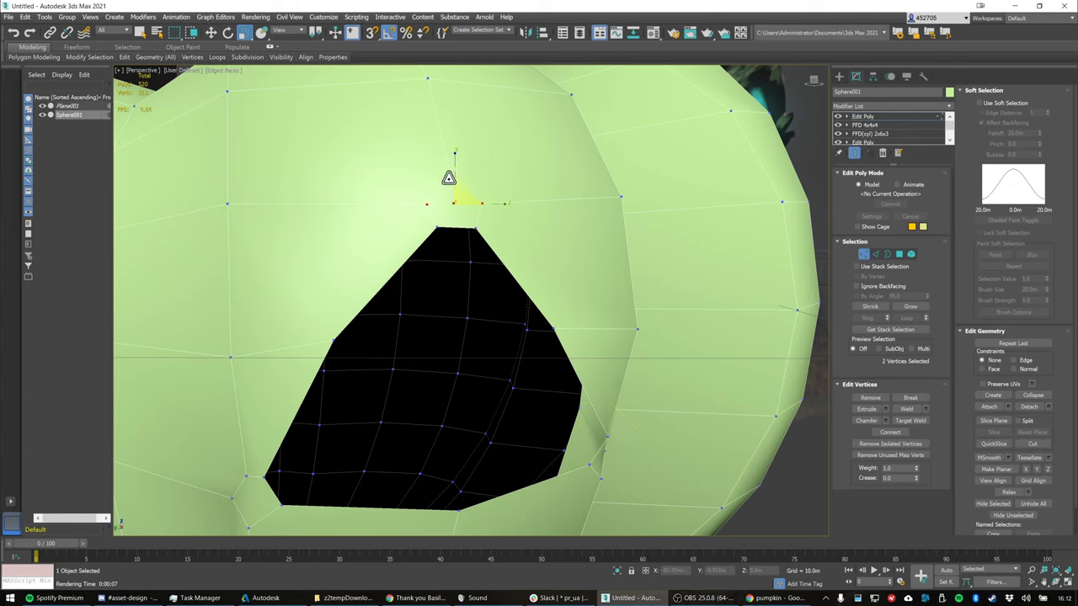
ctrl+click(455, 154)
right_click(447, 174)
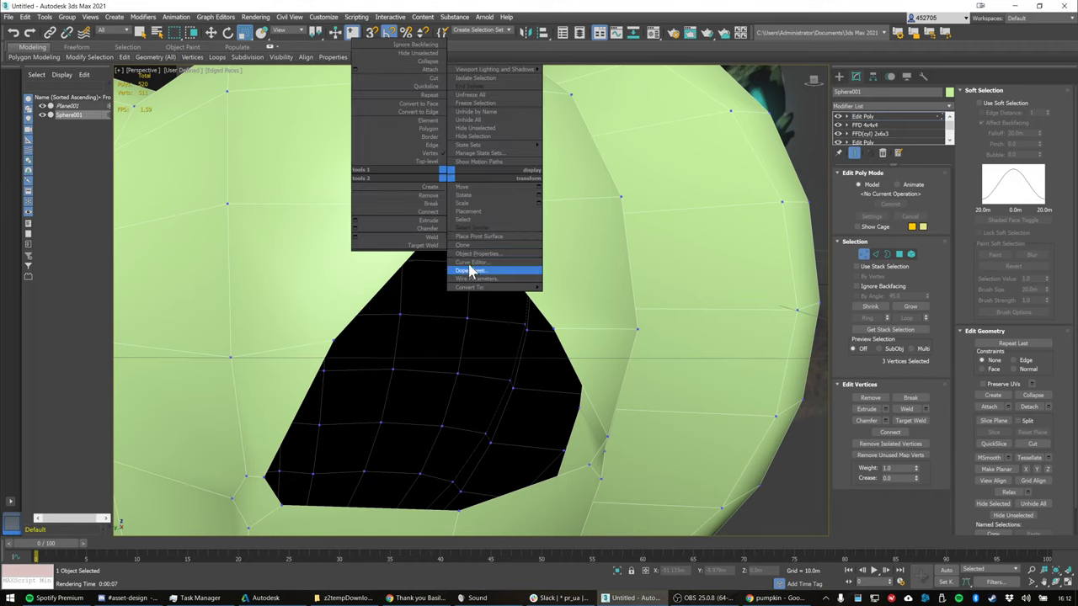
click(425, 61)
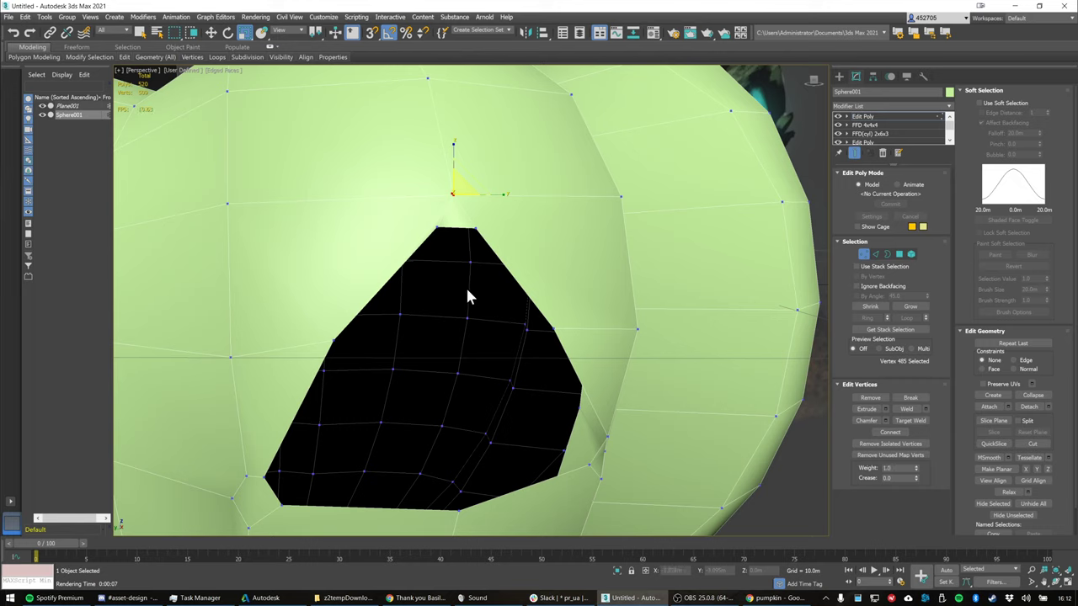
Collapse the two surface vertices beside the right eye hole's lower outer corner into one vertex
alt+middle_drag(467, 290, 537, 265)
scroll(490, 282, down, 3)
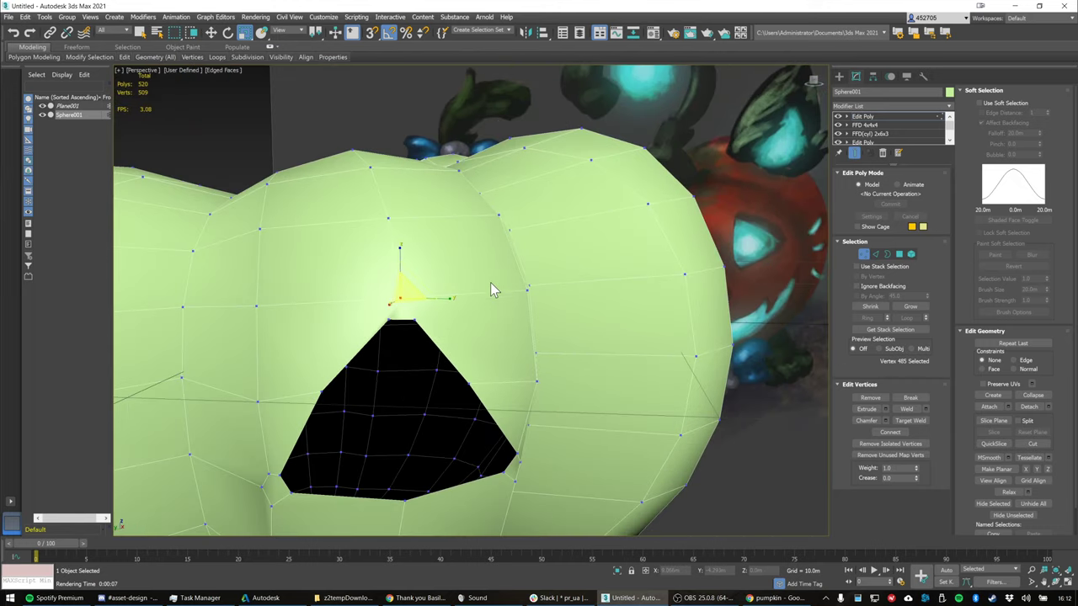
middle_drag(488, 300, 440, 271)
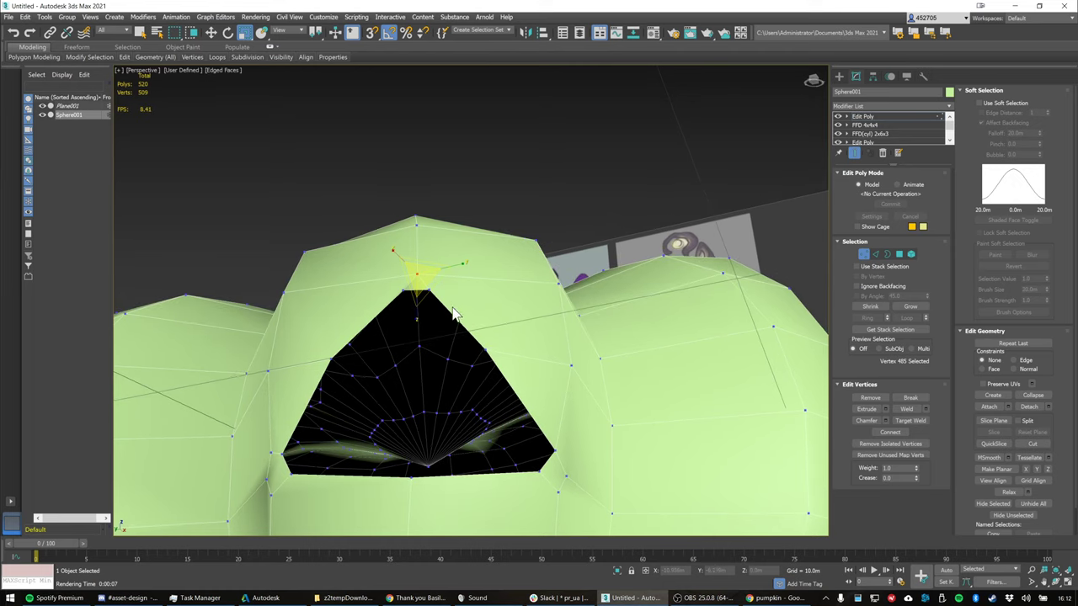
alt+middle_drag(492, 351, 572, 421)
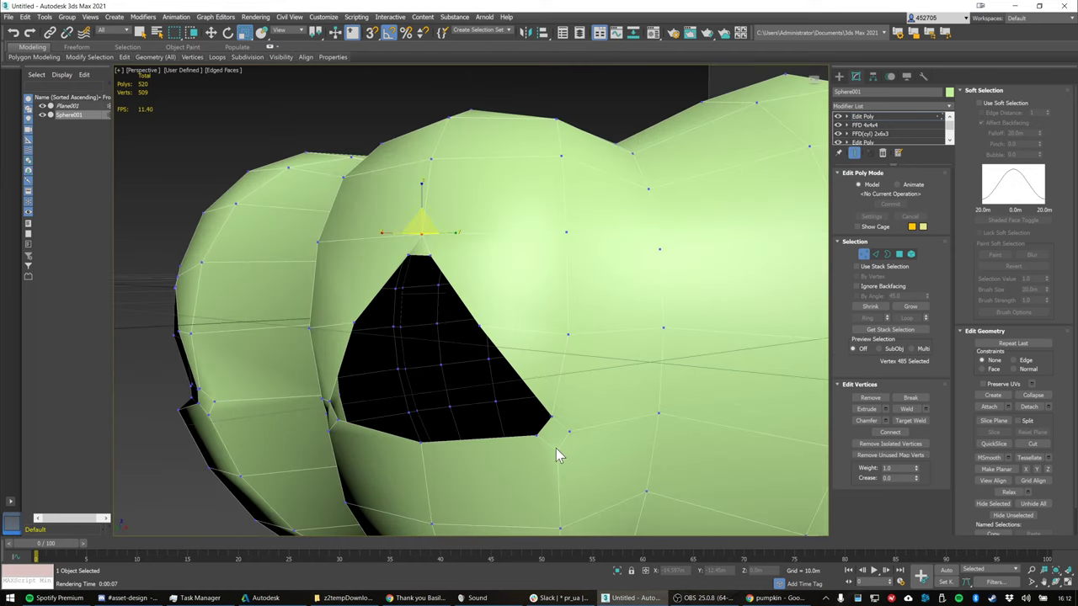
click(551, 438)
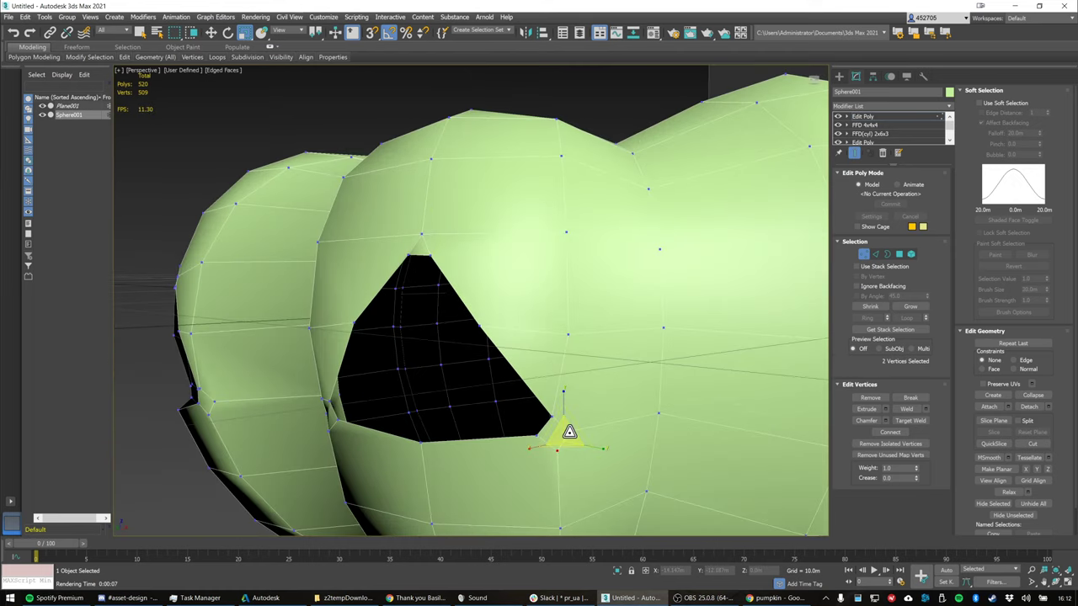
right_click(565, 430)
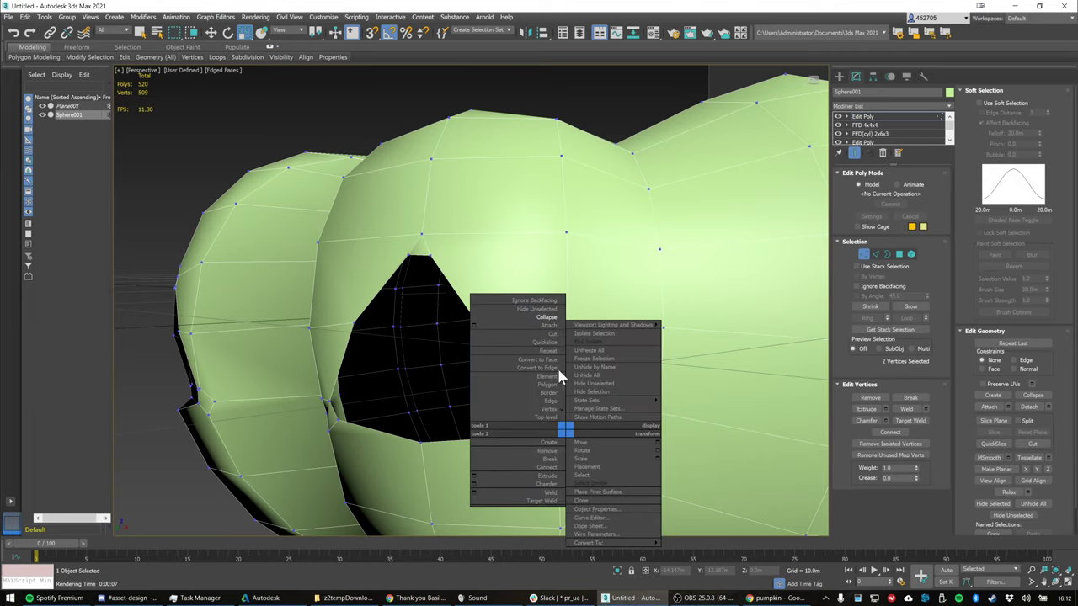
click(547, 318)
alt+middle_drag(558, 389, 482, 348)
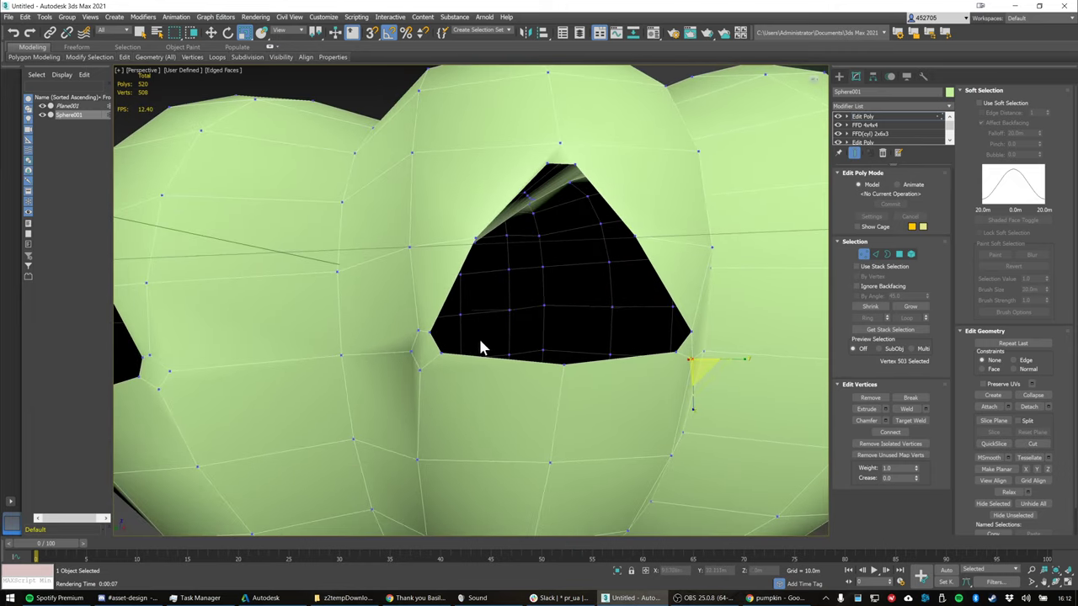
Collapse the three surface vertices beside the right eye hole's lower inner corner into one vertex
click(420, 368)
ctrl+click(419, 330)
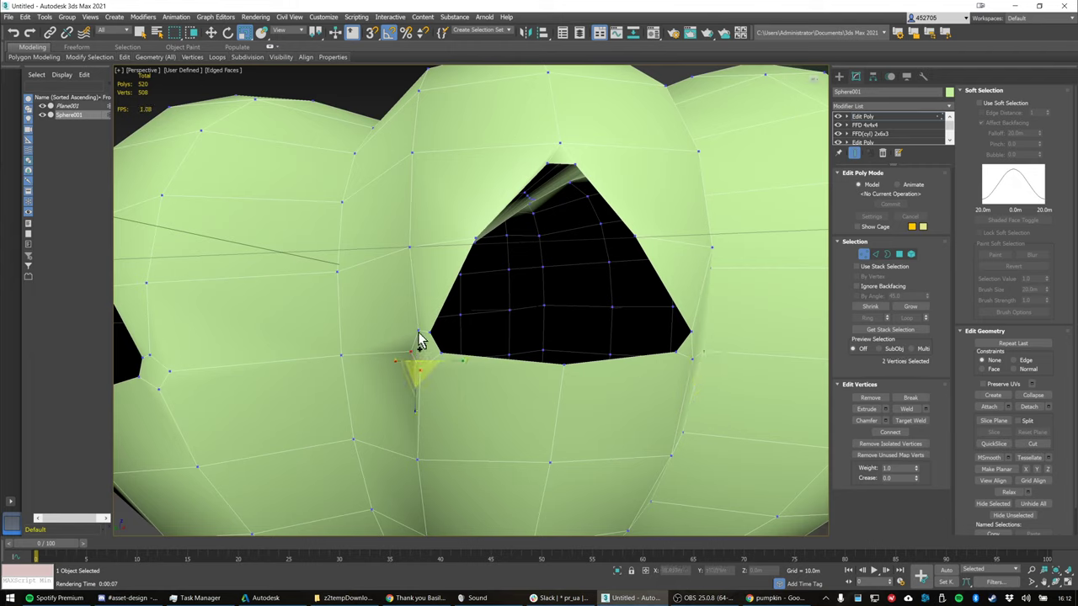
ctrl+click(418, 328)
right_click(417, 332)
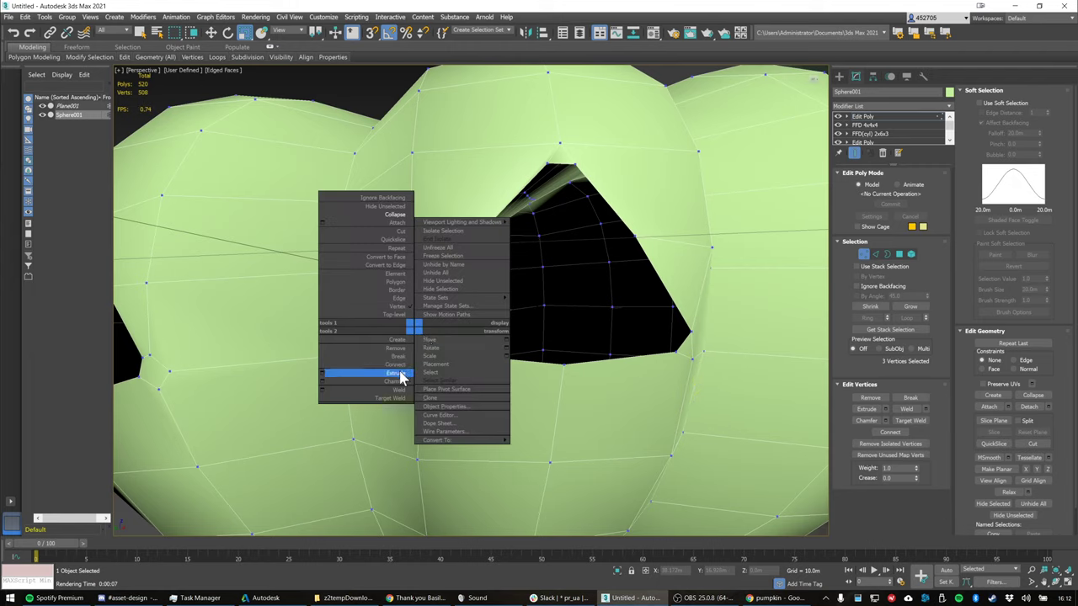
click(396, 217)
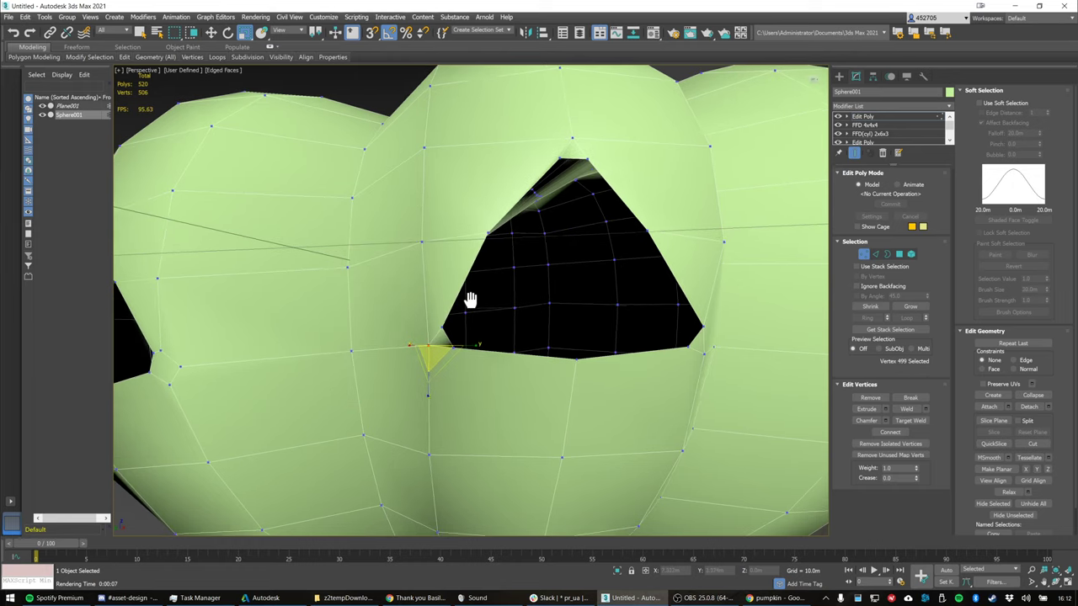
Collapse the three surface vertices beside the left eye hole's lower inner corner into one vertex
alt+middle_drag(471, 301, 390, 331)
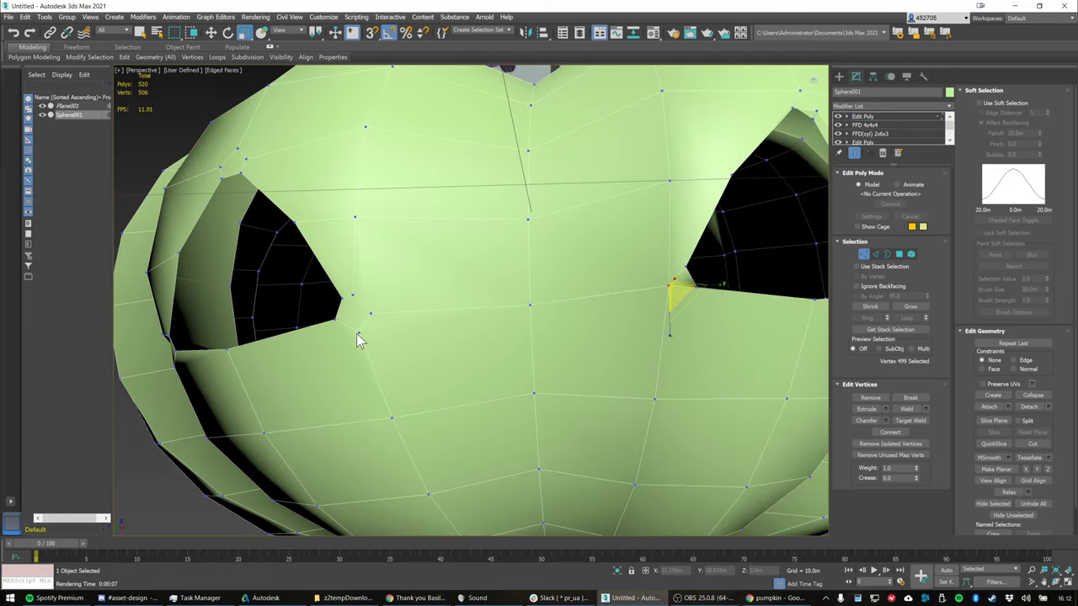
click(359, 331)
ctrl+click(352, 294)
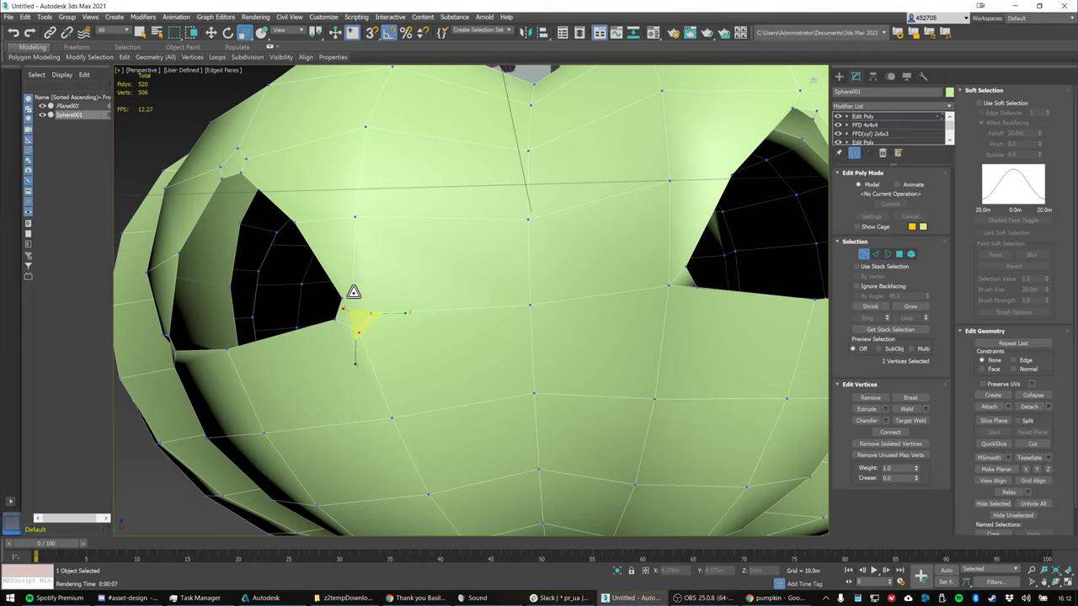
ctrl+click(363, 313)
alt+middle_drag(370, 312, 428, 307)
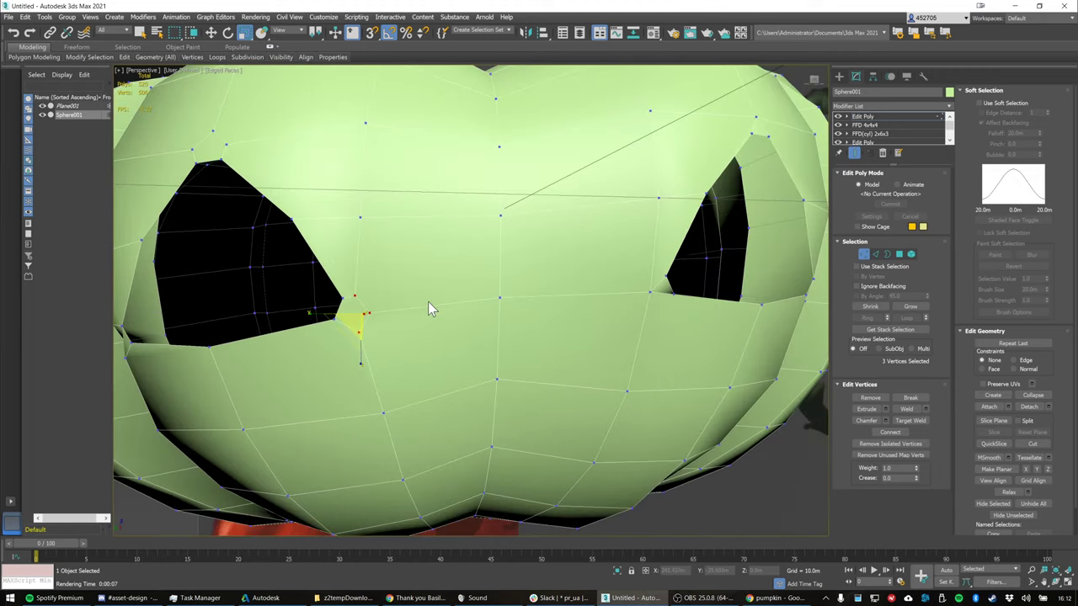
right_click(364, 314)
click(337, 202)
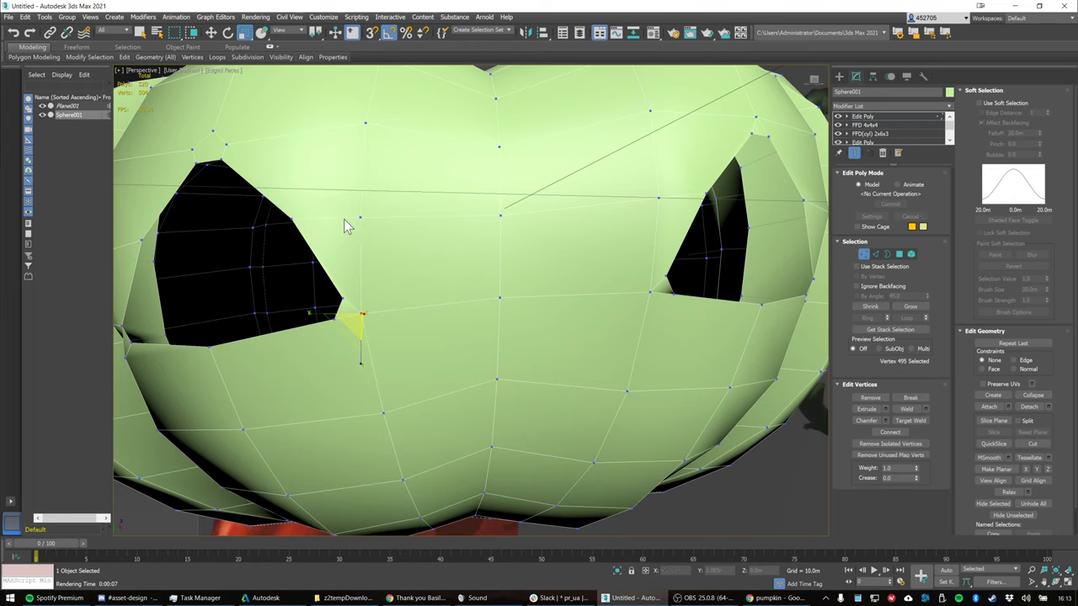
Collapse the three surface vertices above the left eye hole's chamfered top corner into one vertex
middle_drag(335, 219, 493, 250)
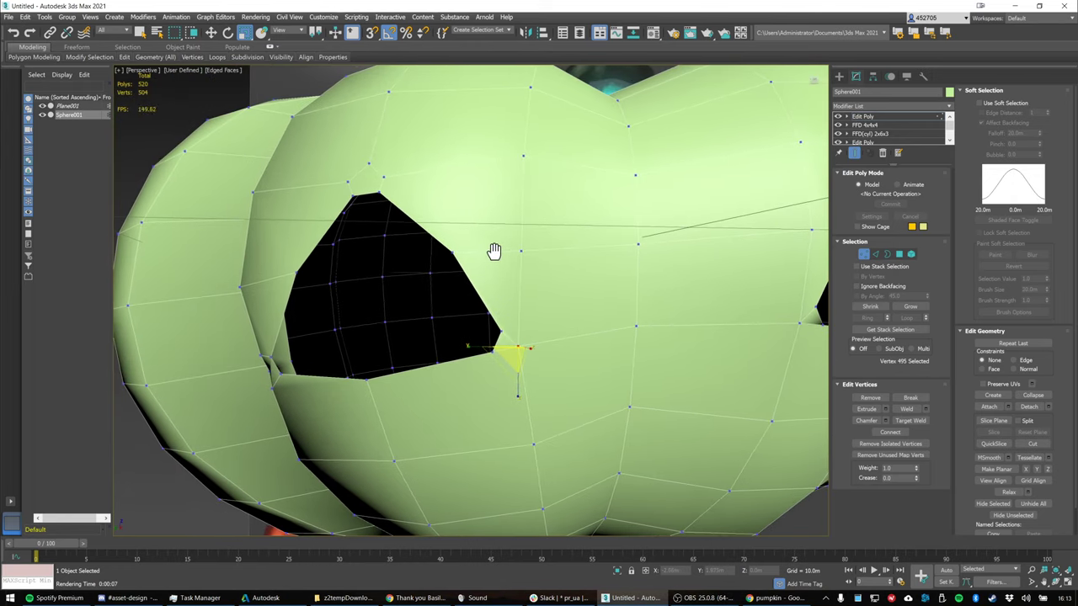
click(349, 181)
ctrl+click(370, 164)
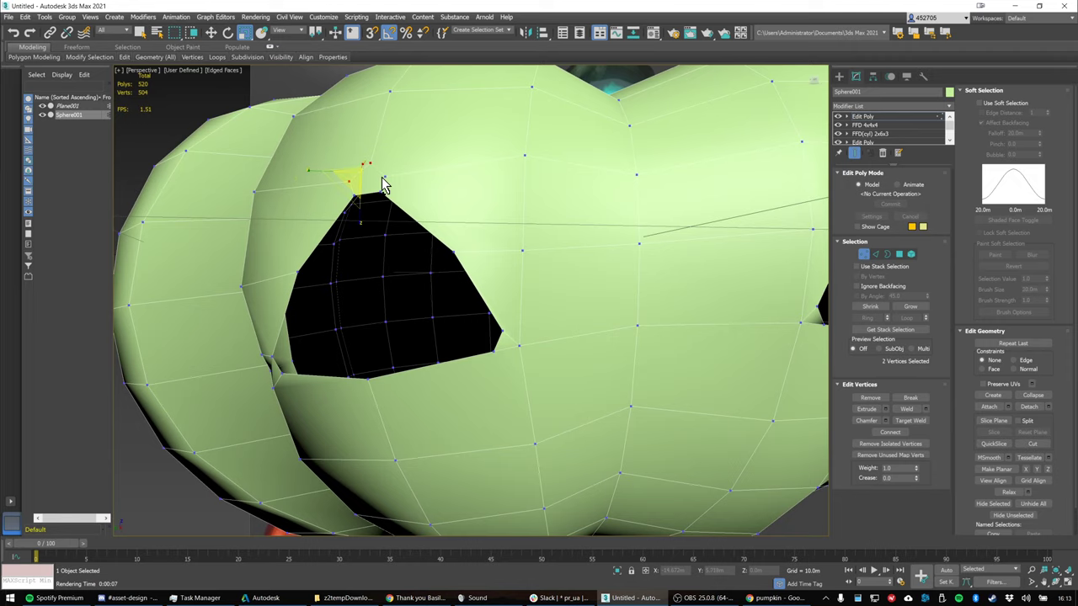
ctrl+click(384, 176)
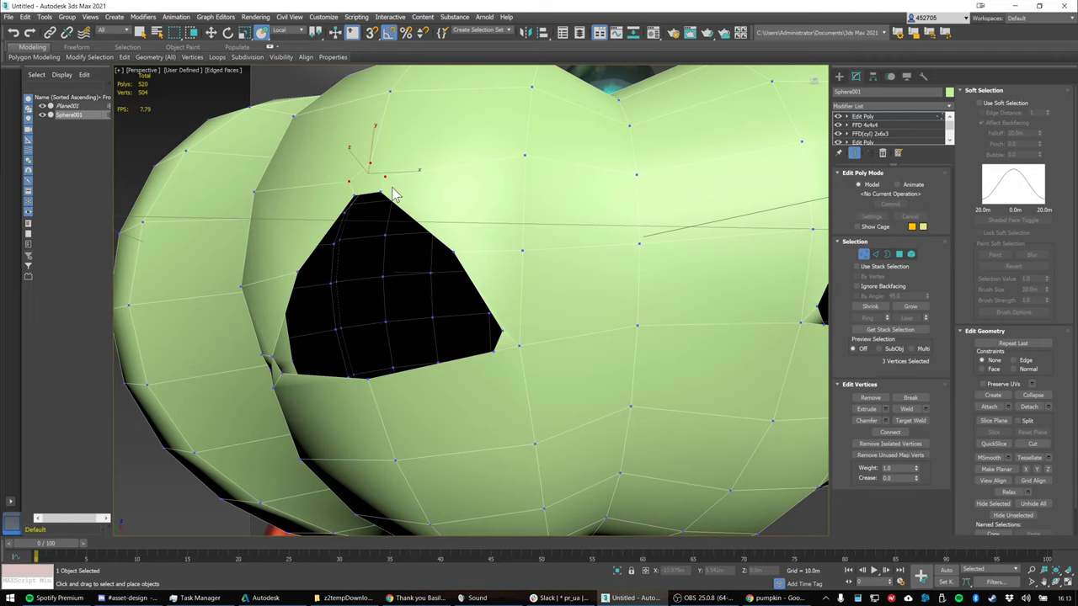
right_click(387, 182)
click(377, 71)
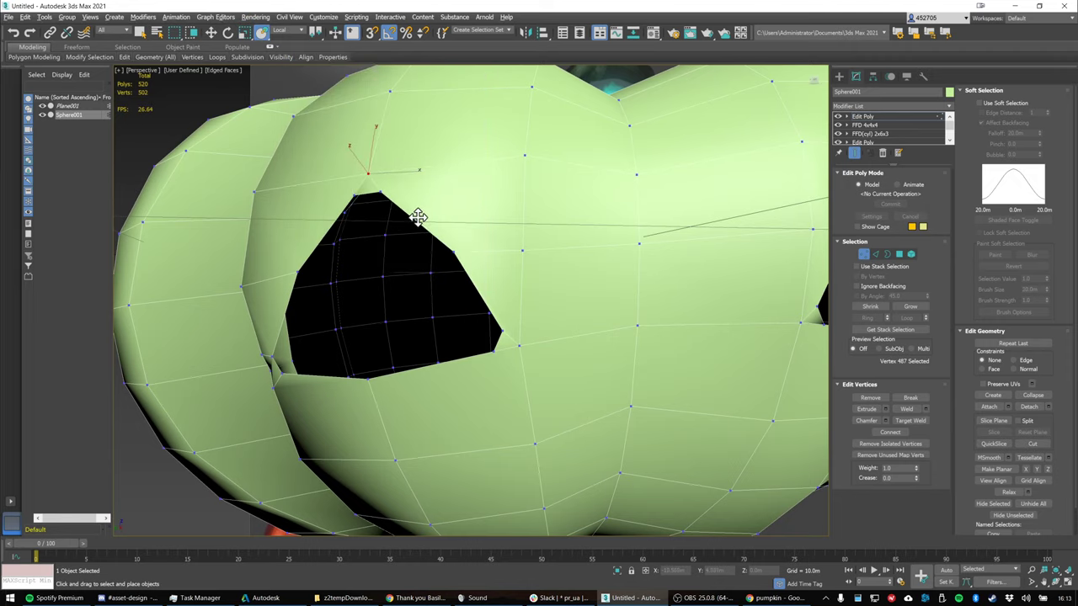
alt+middle_drag(419, 216, 442, 214)
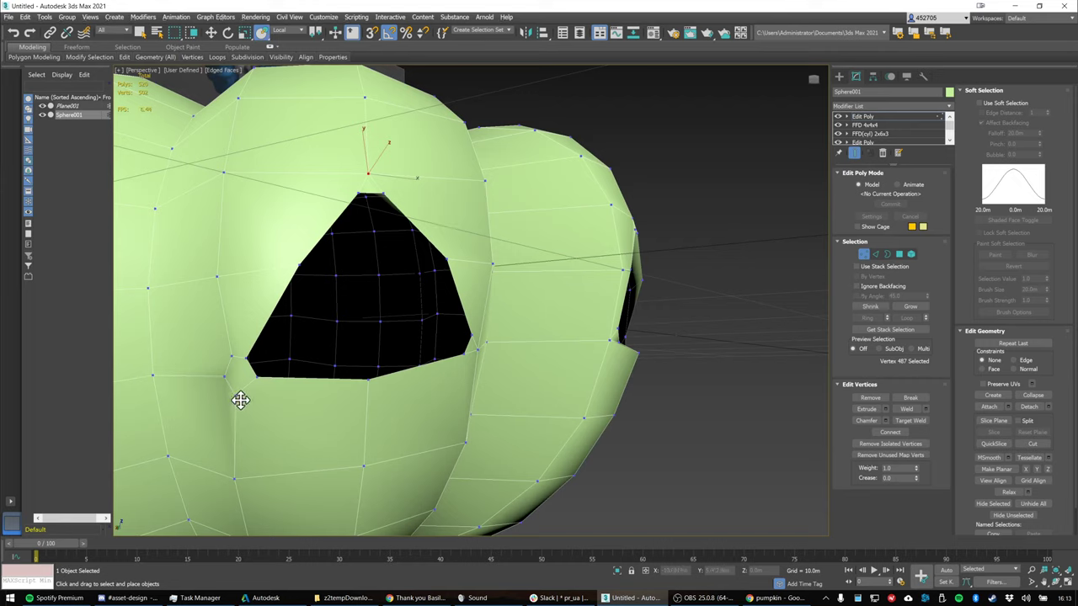
key(1)
click(687, 266)
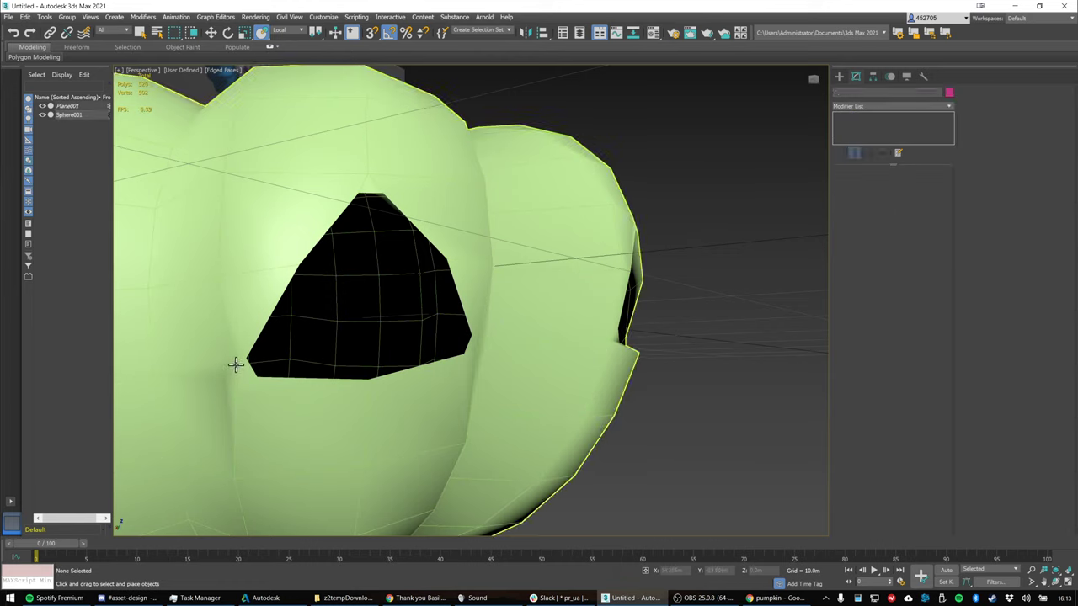
click(245, 365)
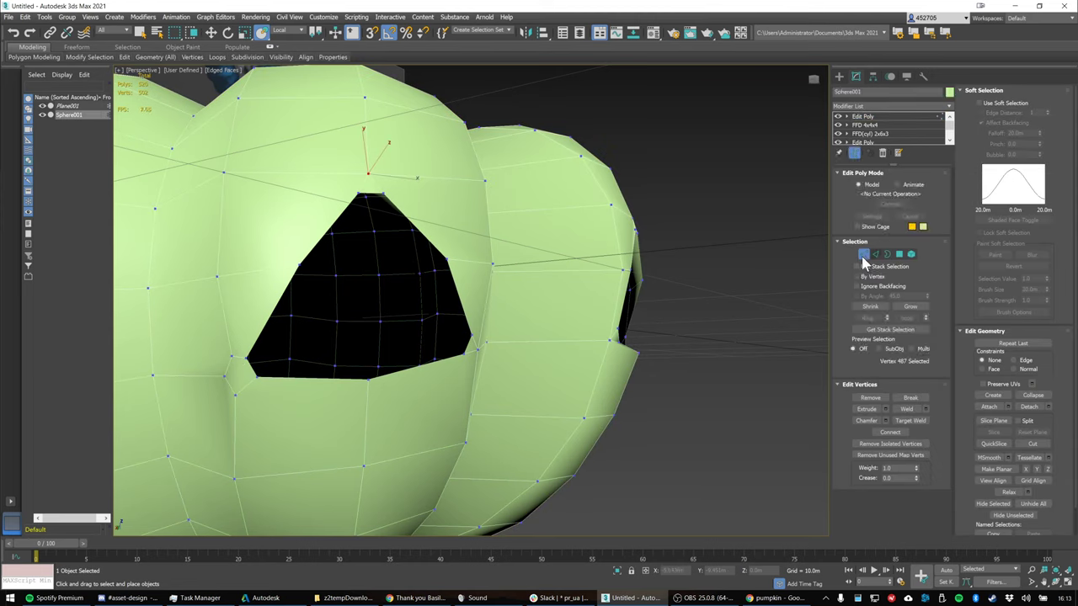
key(2)
key(1)
Collapse the three surface vertices beside the left eye hole's lower outer corner into one vertex
key(w)
click(232, 356)
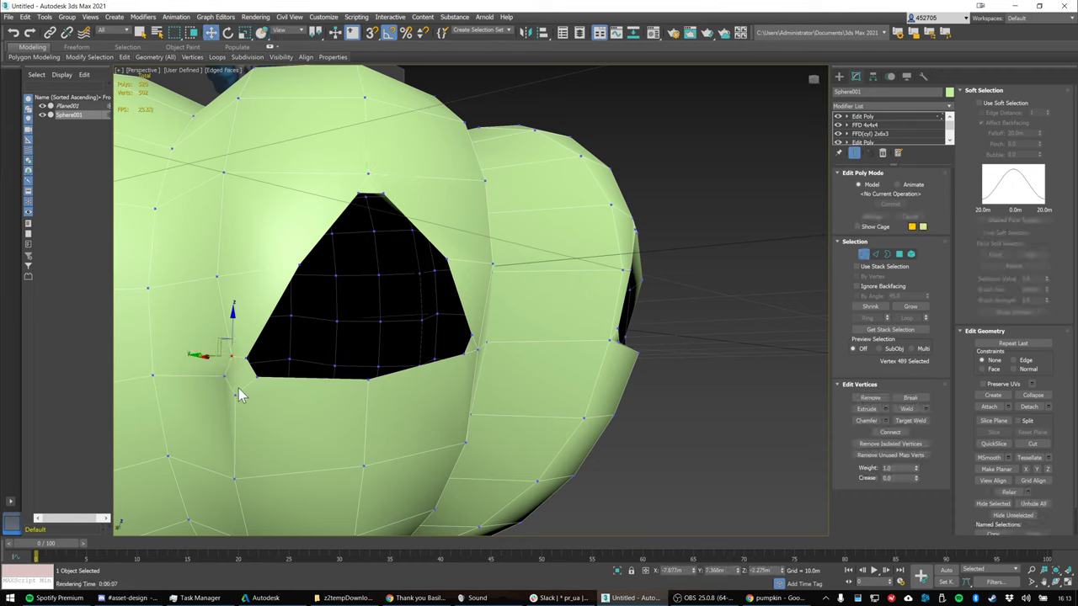
ctrl+click(225, 376)
ctrl+click(235, 394)
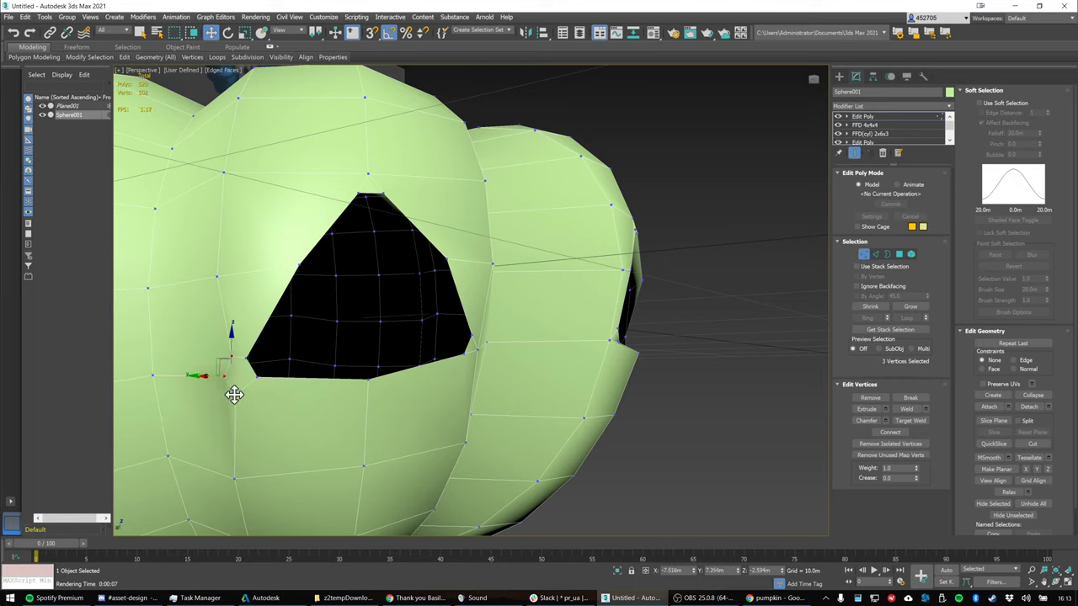
right_click(233, 393)
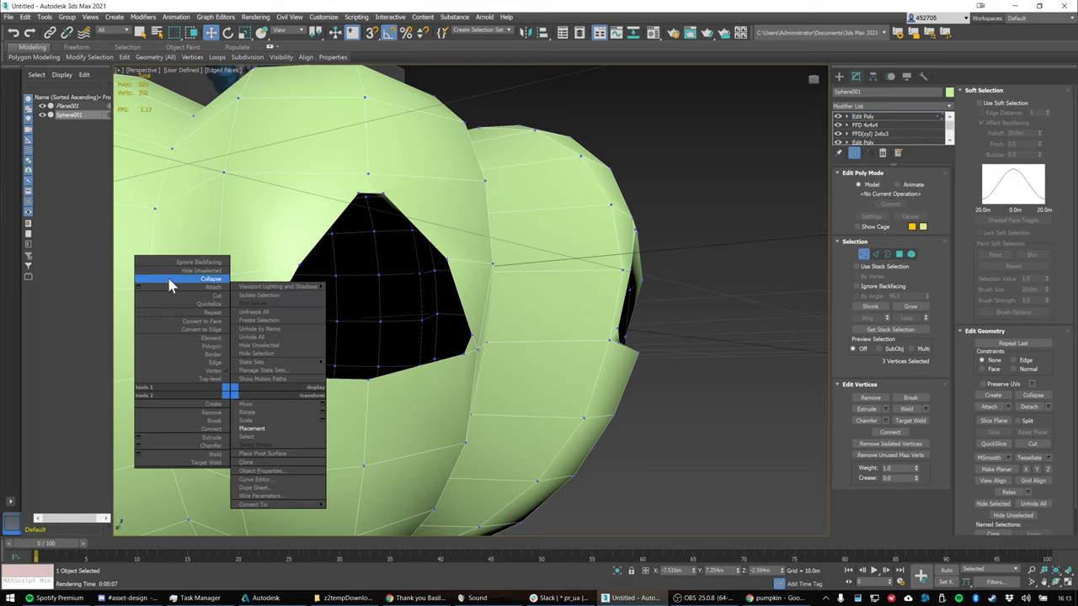
click(190, 280)
Examine the lower rim vertex at the left eye hole's outer corner and the surrounding surface from several angles
alt+middle_drag(320, 361, 272, 376)
click(256, 381)
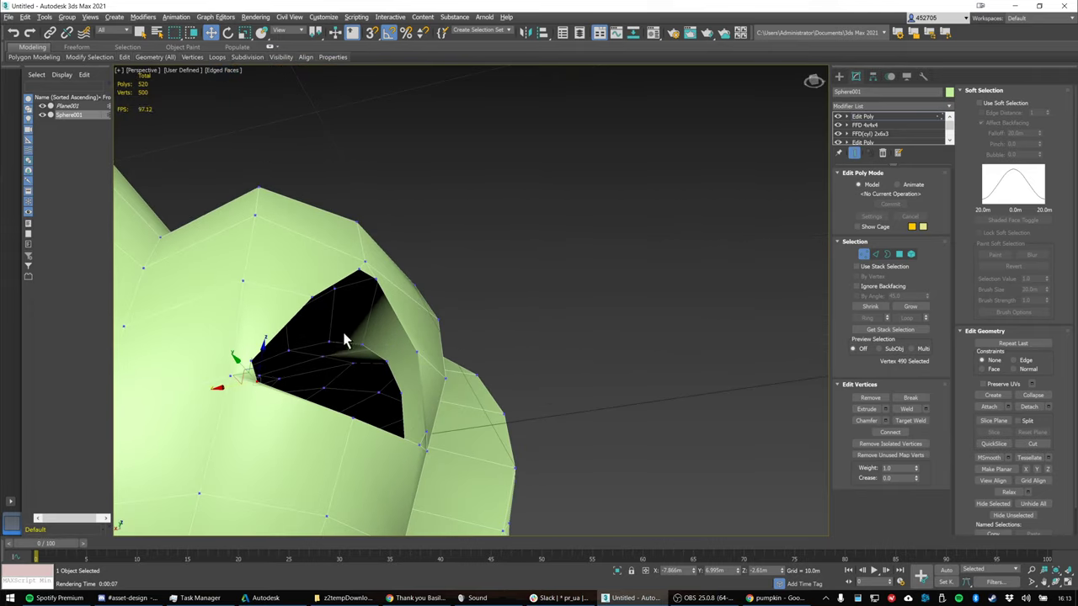
alt+middle_drag(344, 340, 271, 350)
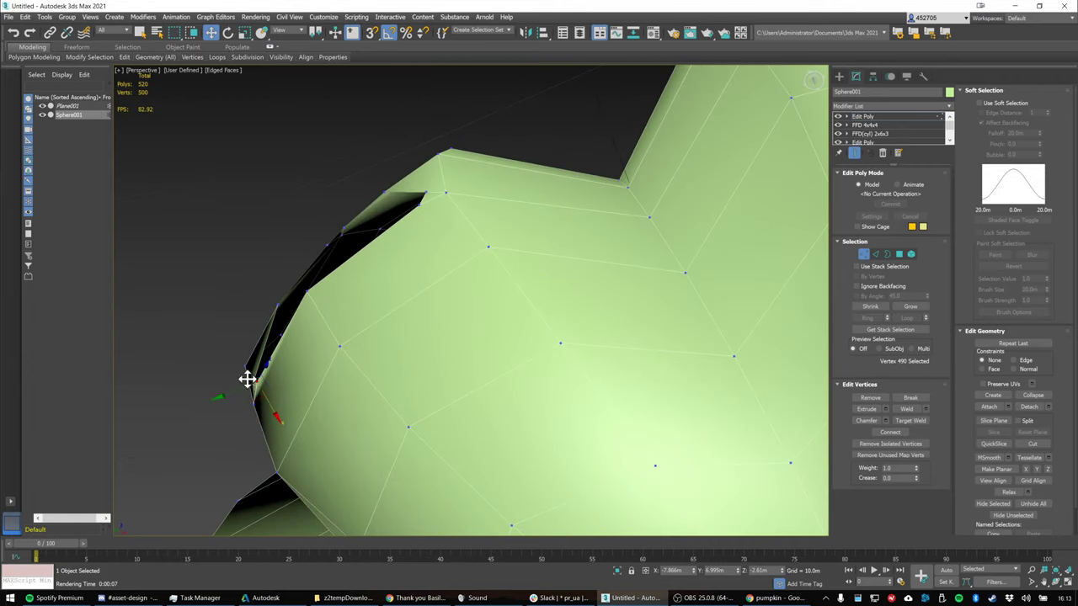
mouse_move(251, 393)
alt+middle_down()
mouse_move(272, 372)
mouse_move(257, 386)
alt+middle_up()
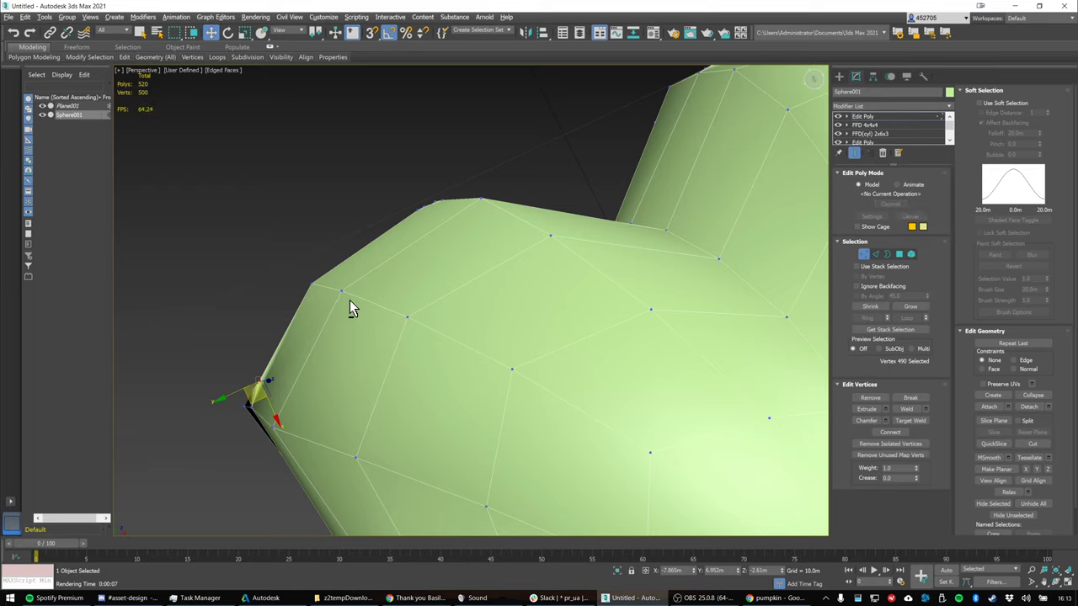
alt+middle_drag(350, 301, 376, 339)
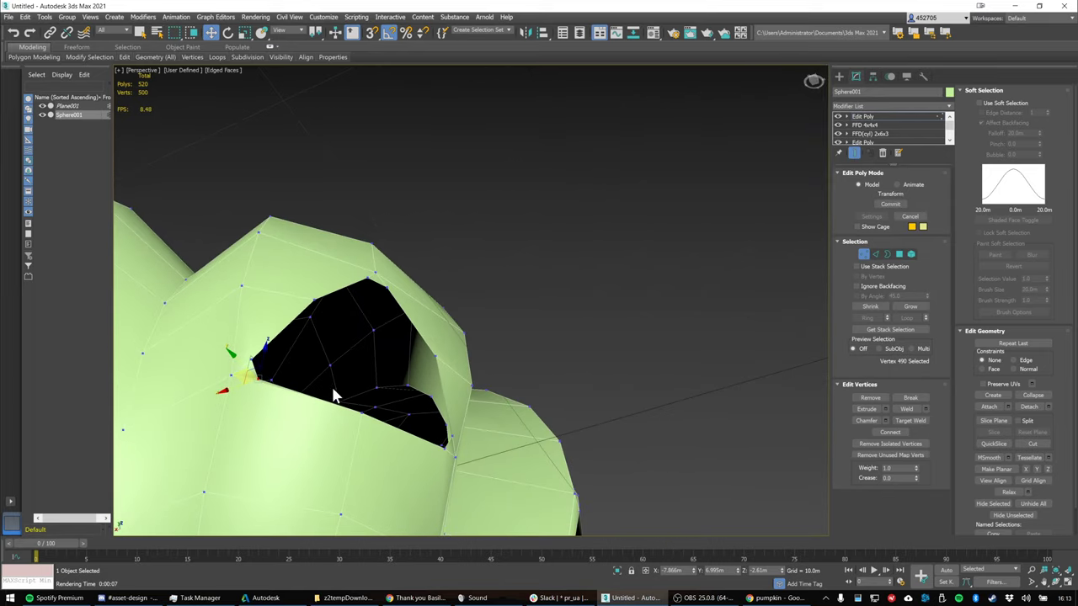
alt+middle_drag(332, 392, 341, 412)
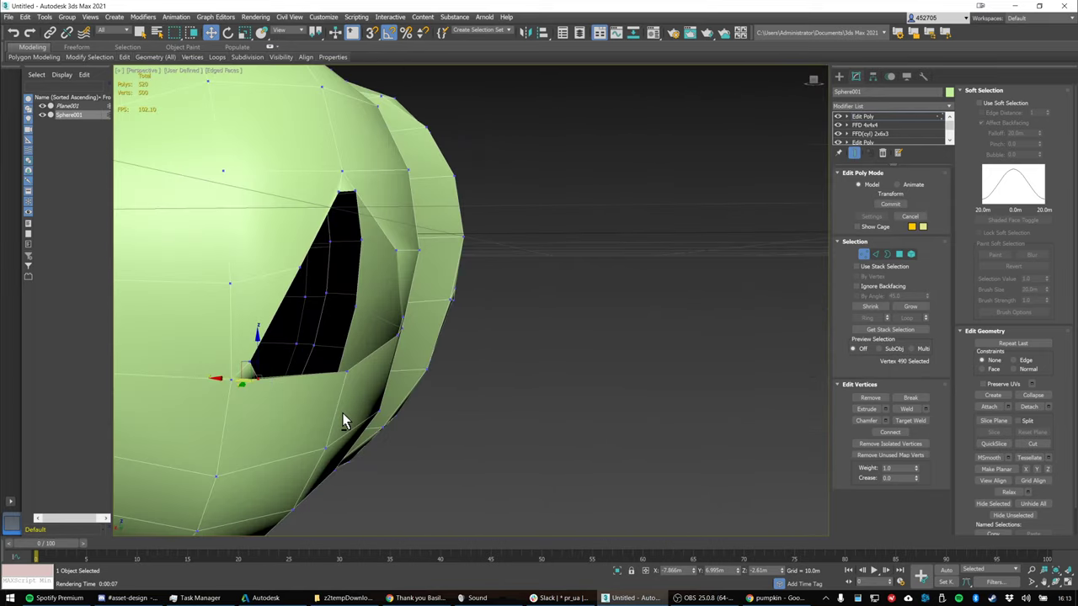
scroll(255, 385, up, 2)
alt+middle_drag(252, 370, 249, 367)
middle_drag(298, 417, 401, 352)
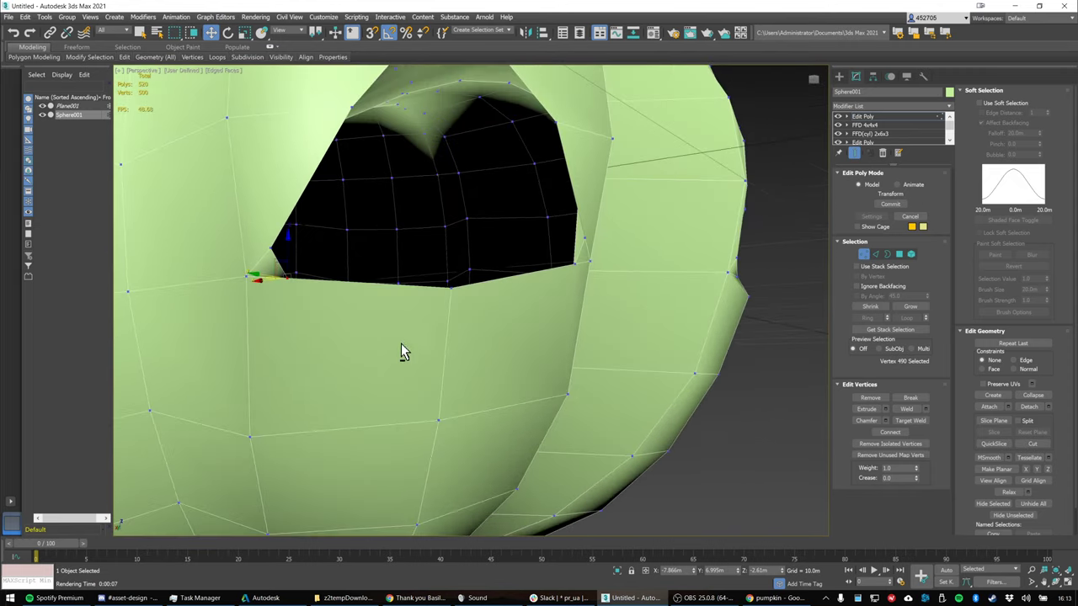
Select the polygon under the left eye hole's lower outer corner, check its shape edge-on, and deselect it
click(899, 254)
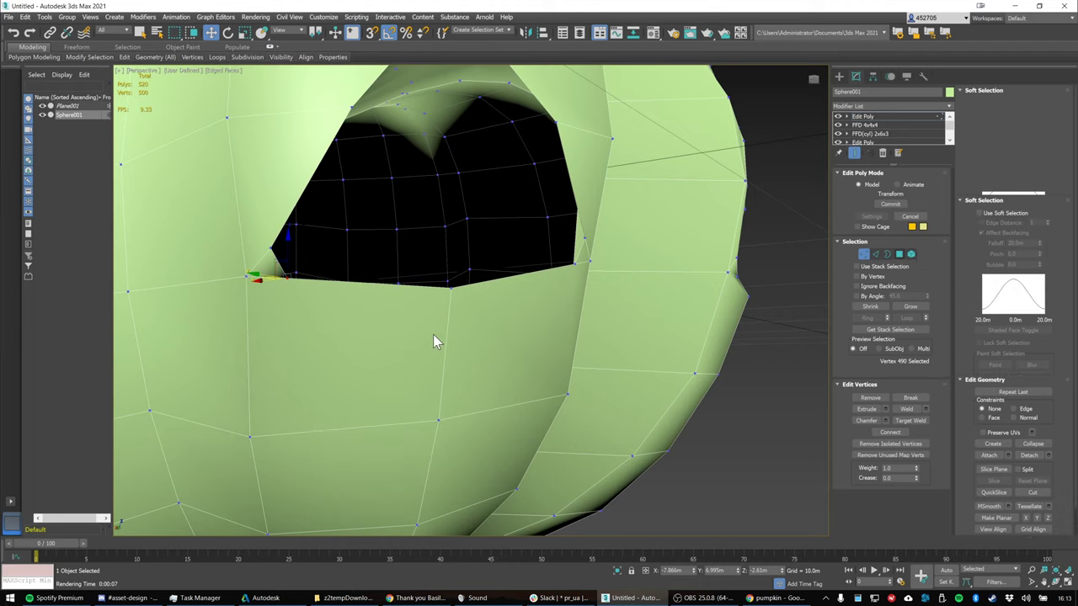
click(371, 337)
alt+middle_drag(375, 337, 376, 293)
alt+middle_drag(313, 304, 354, 342)
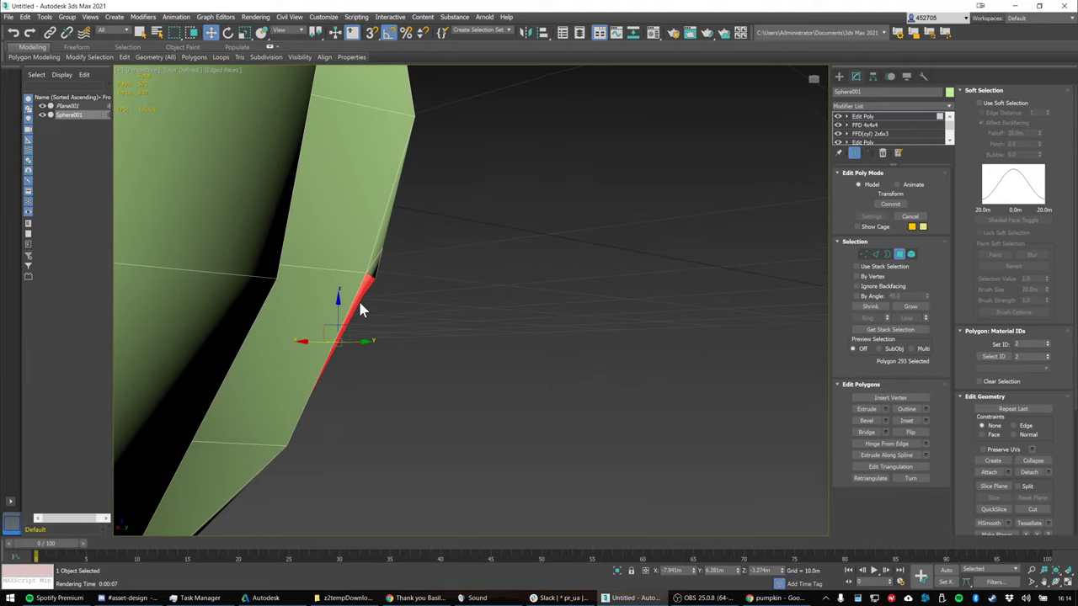
alt+middle_drag(373, 296, 334, 298)
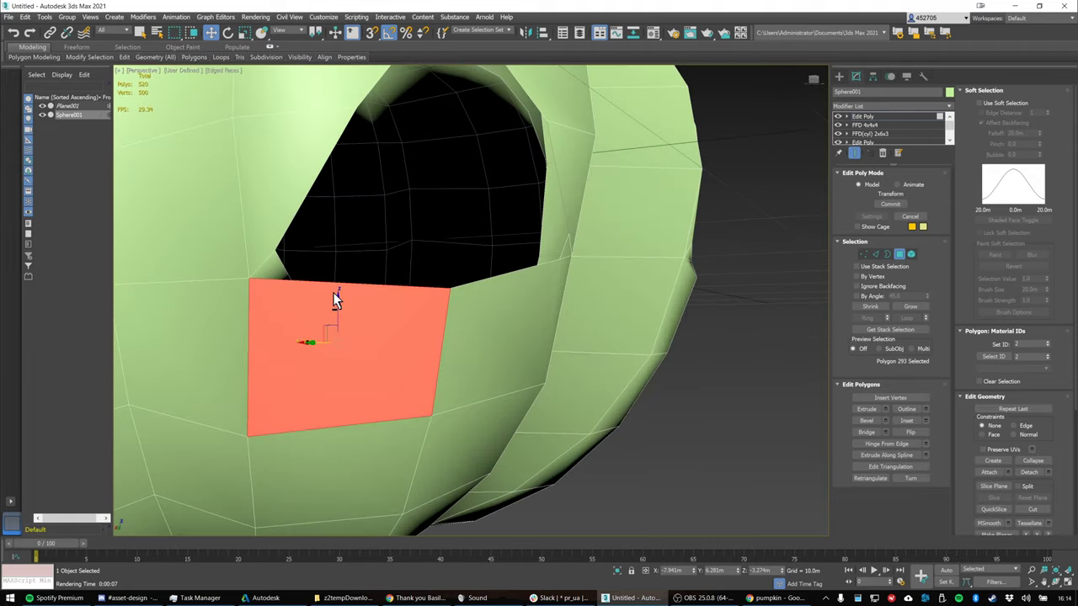
click(730, 380)
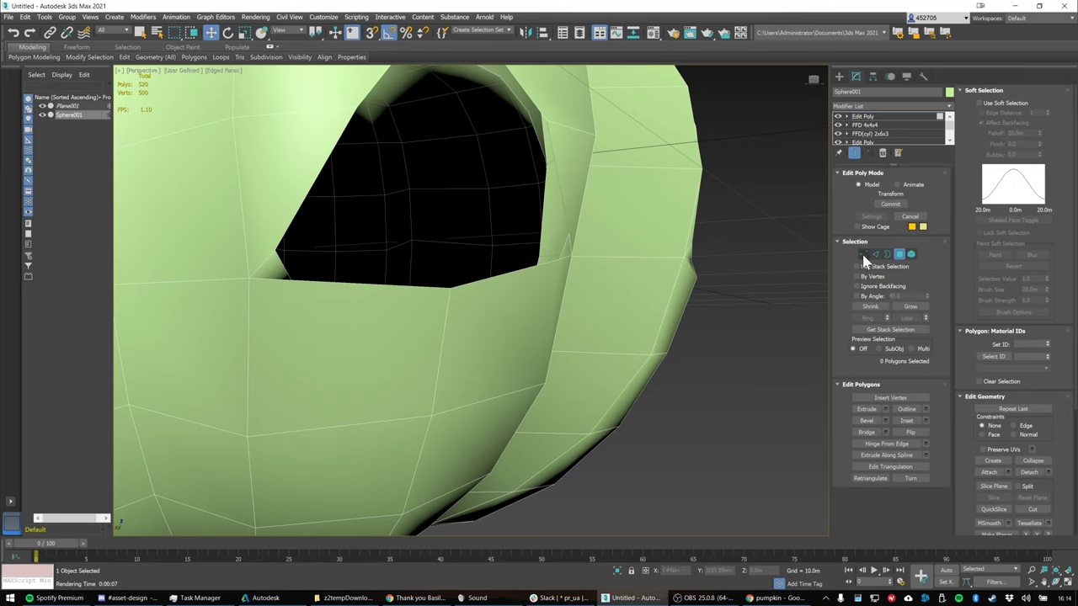
Connect the lower rim vertex at the left eye hole's outer corner to the surface vertex below it
key(1)
click(258, 279)
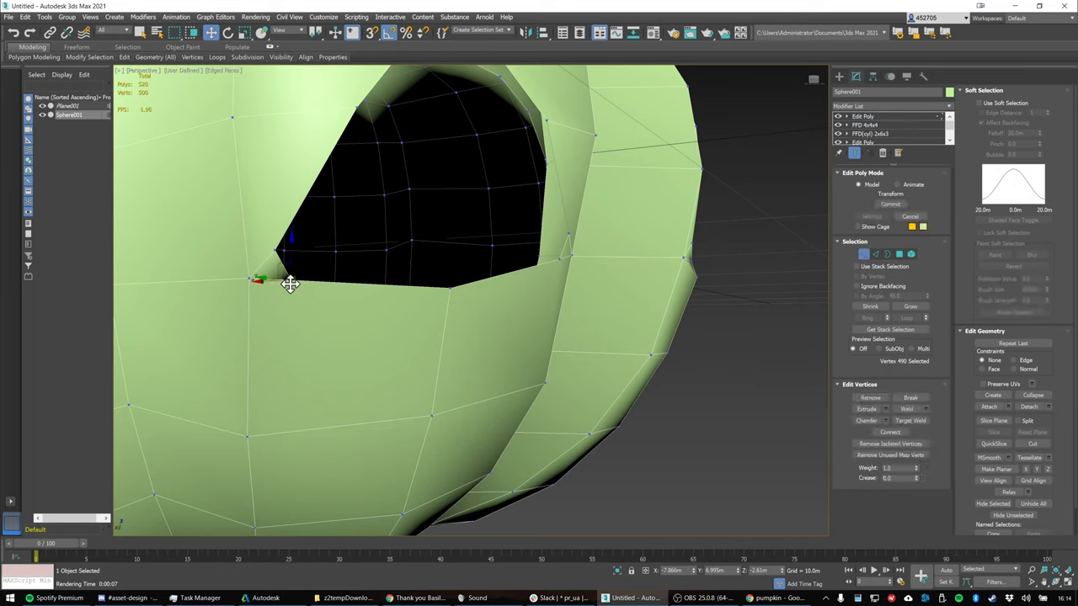
ctrl+click(249, 437)
right_click(268, 371)
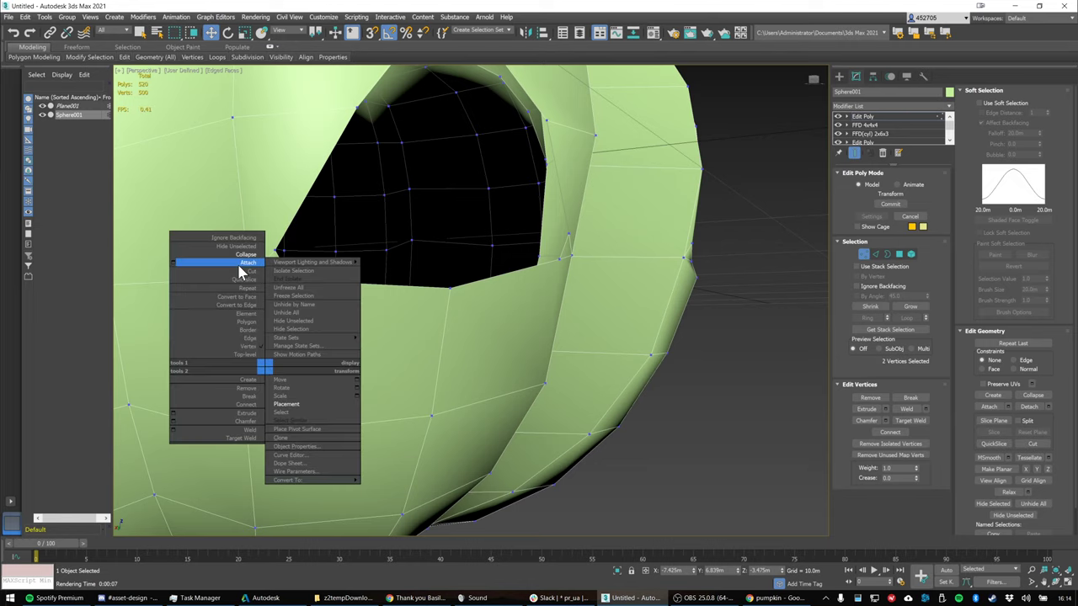
click(248, 405)
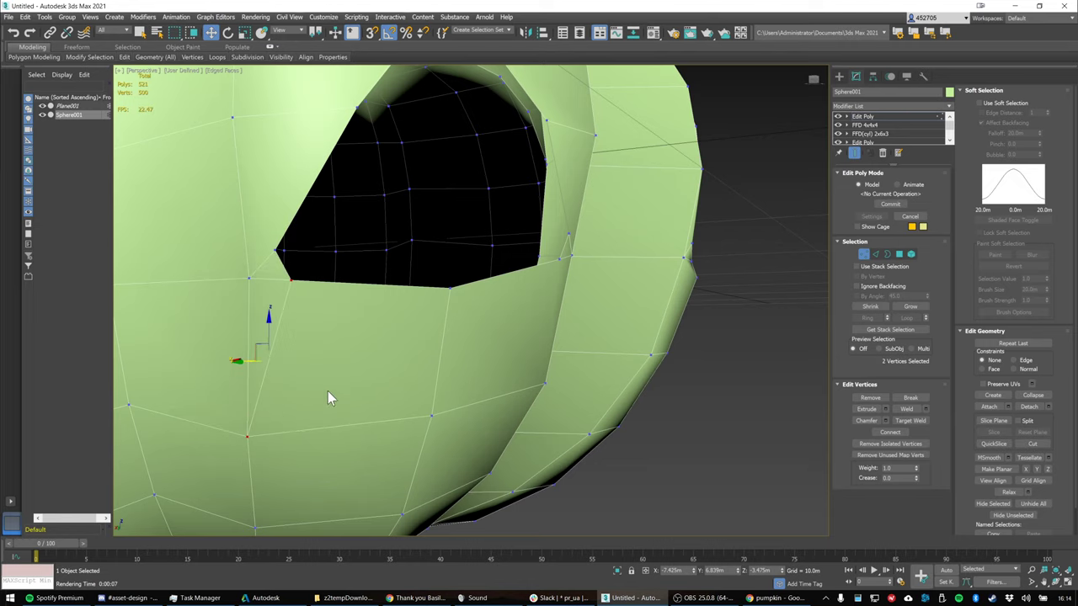
Connect the lower rim vertex at the left eye hole's inner corner to the surface vertex below it
alt+middle_drag(615, 379, 456, 363)
scroll(612, 379, down, 3)
scroll(530, 366, down, 4)
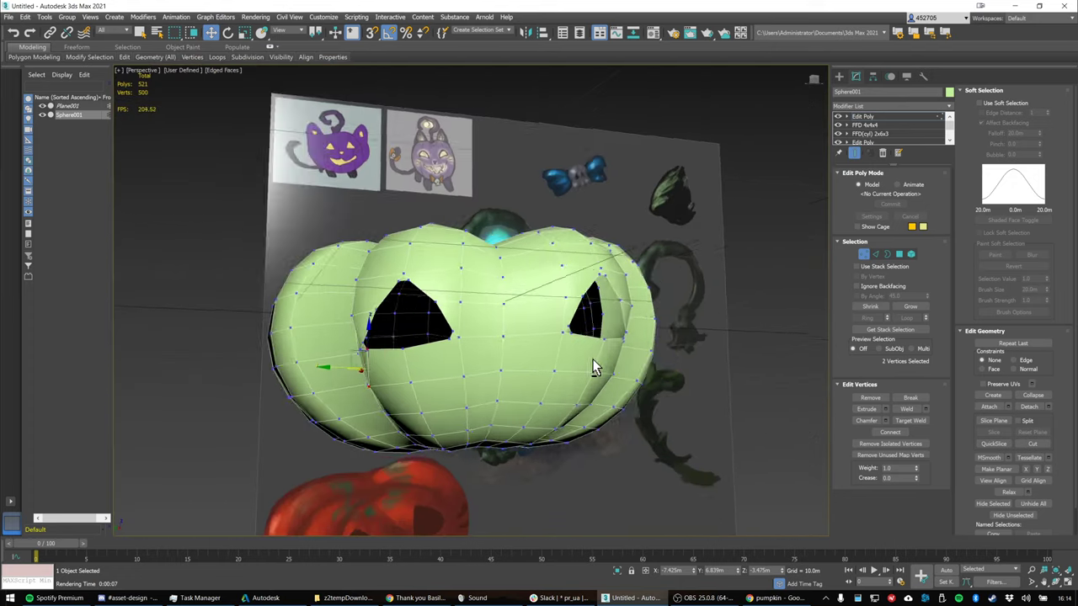
alt+middle_drag(653, 364, 595, 357)
scroll(594, 364, up, 3)
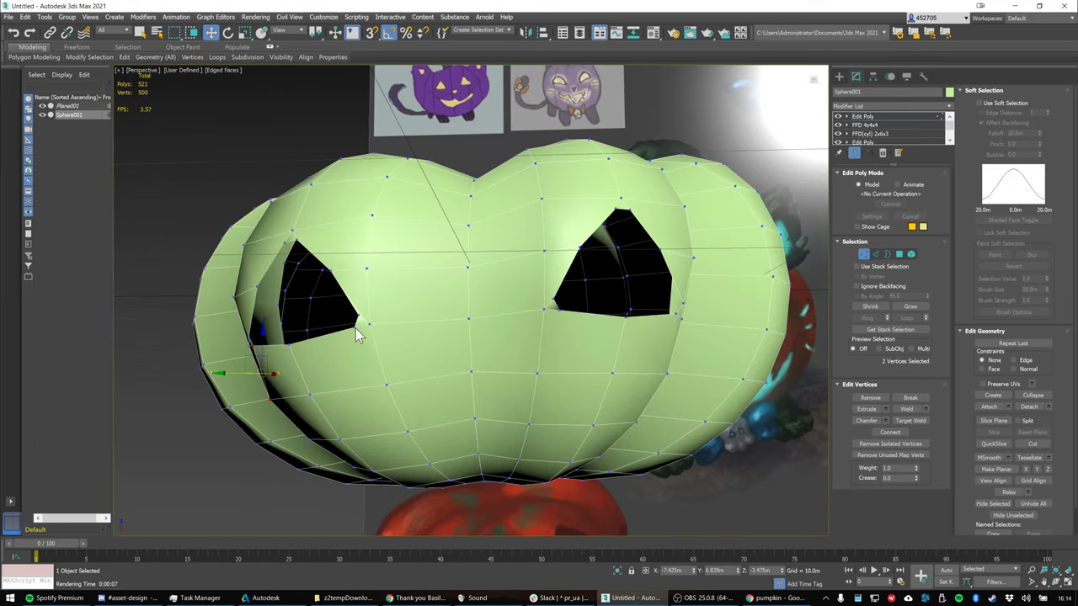
click(357, 329)
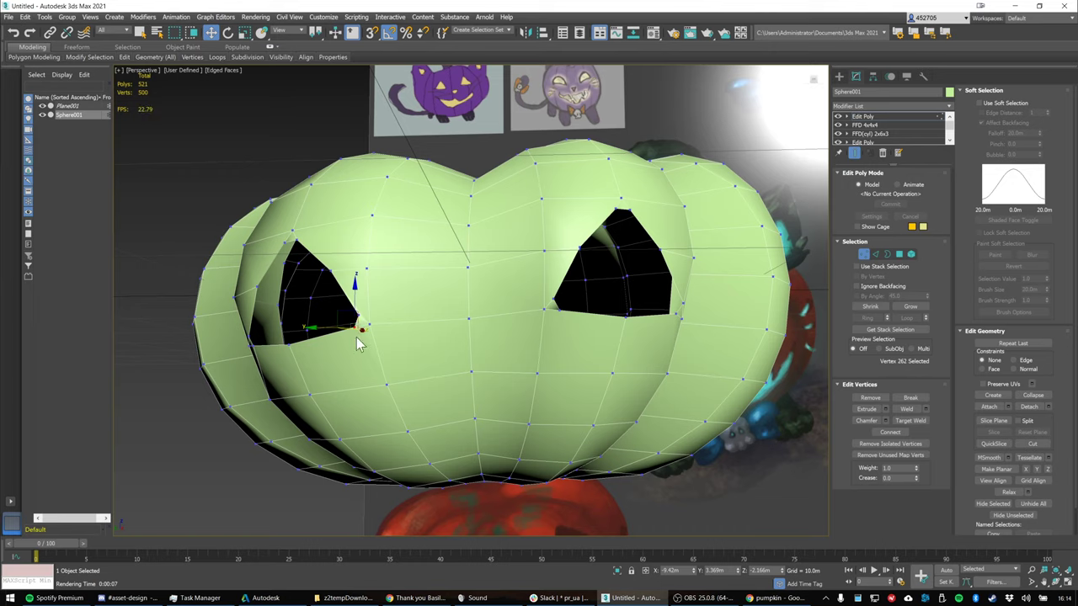
right_click(385, 384)
click(364, 413)
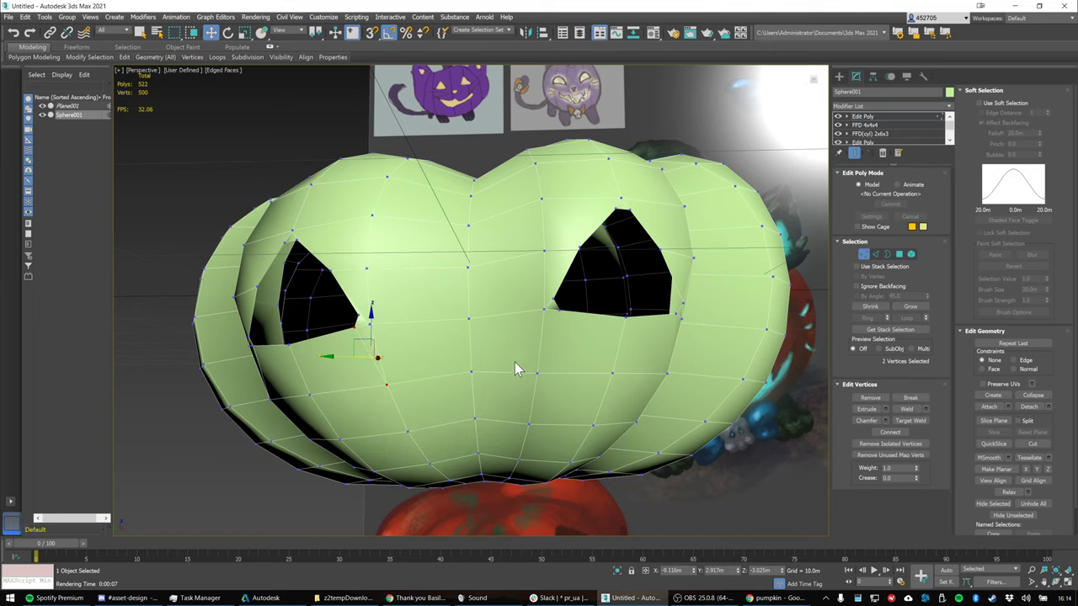
Connect the lower rim vertex at the right eye hole's inner corner to the surface vertex below it
click(557, 313)
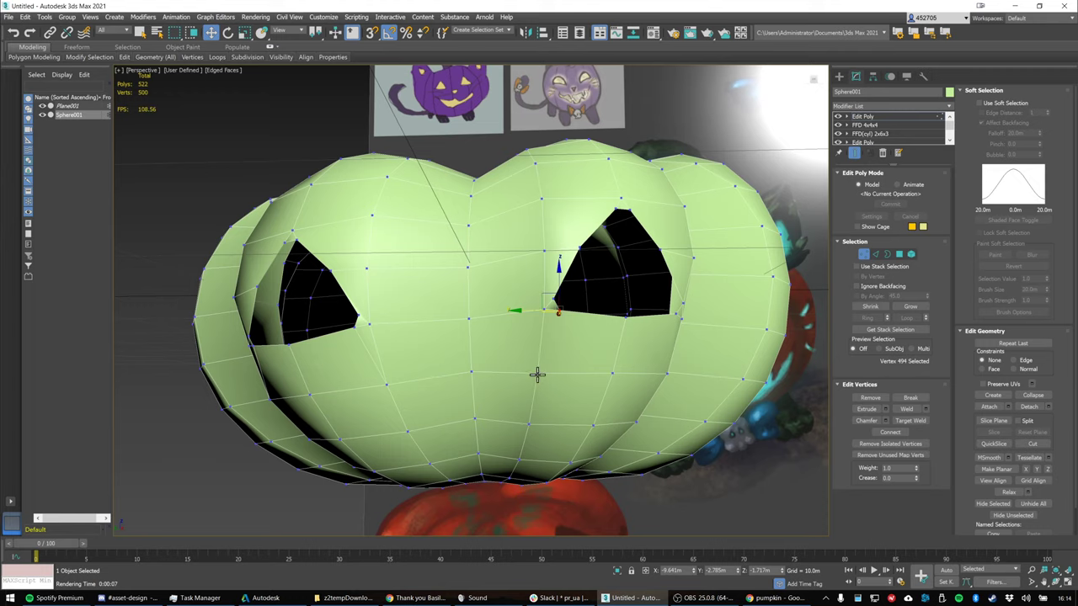
ctrl+click(538, 374)
right_click(542, 376)
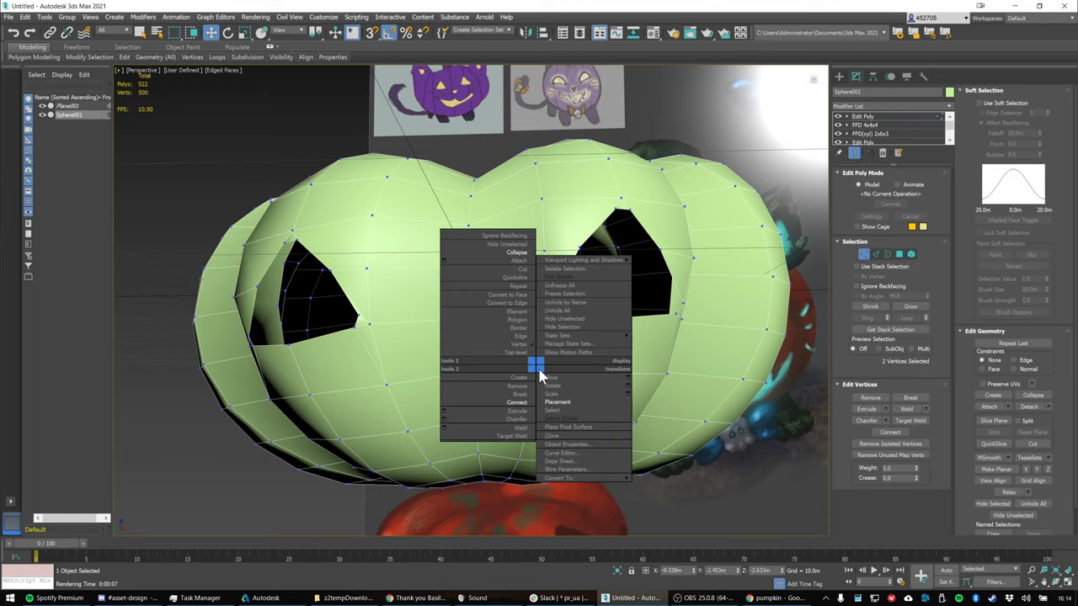
click(522, 408)
Connect the lower rim vertex at the right eye hole's outer corner to the surface vertex below it
alt+middle_drag(578, 391, 628, 326)
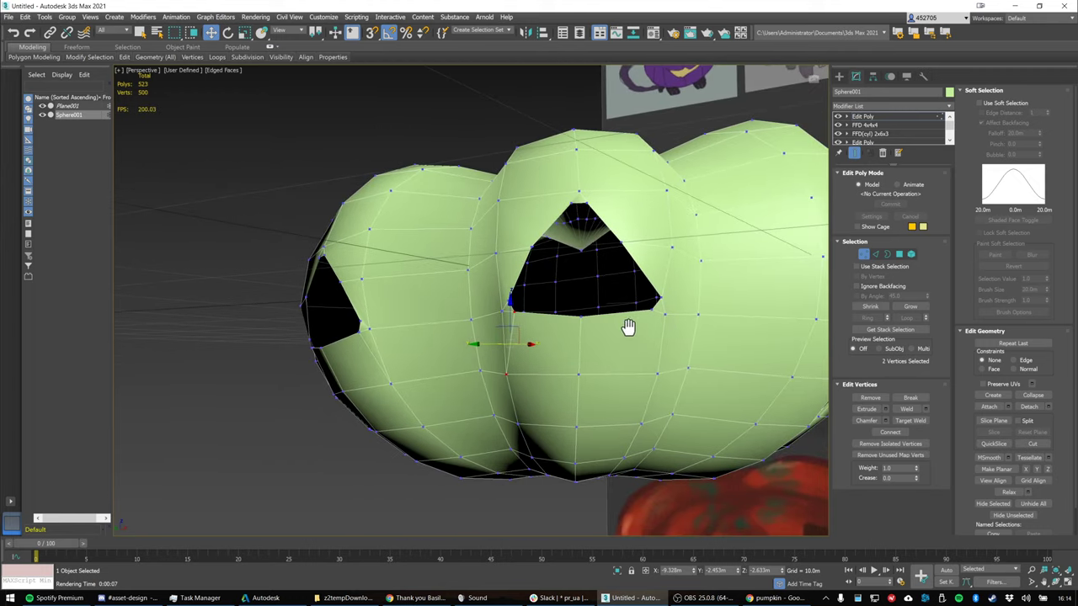
click(653, 311)
key(ctrl+z)
right_click(640, 384)
click(631, 403)
Connect the outer rim vertex of the right eye hole's chamfered top corner to the neighbouring surface vertex on its outer side
alt+middle_drag(621, 229, 625, 227)
click(593, 192)
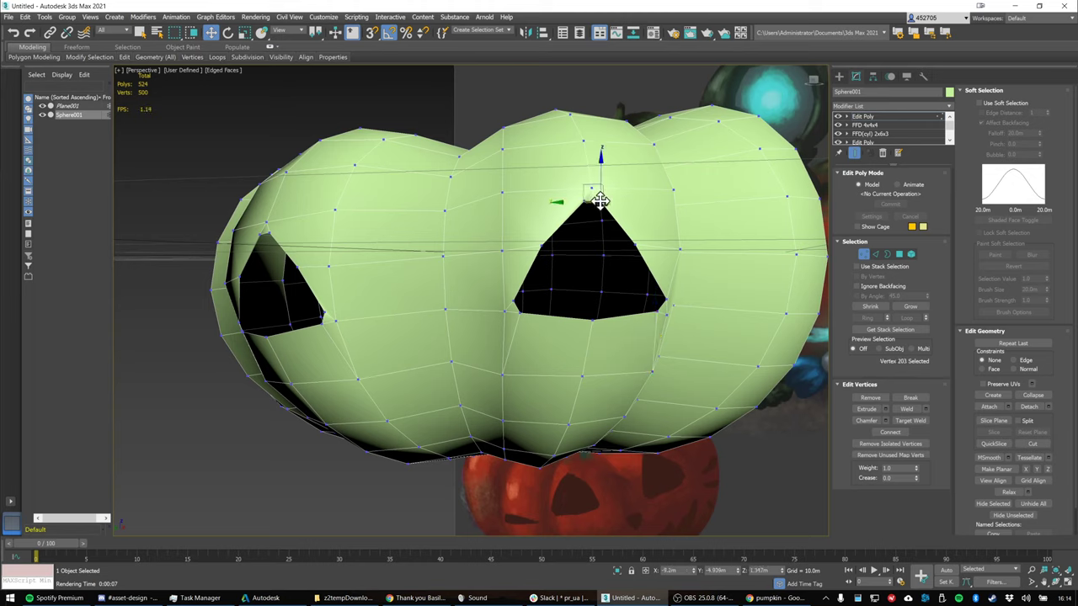
ctrl+click(673, 189)
right_click(671, 194)
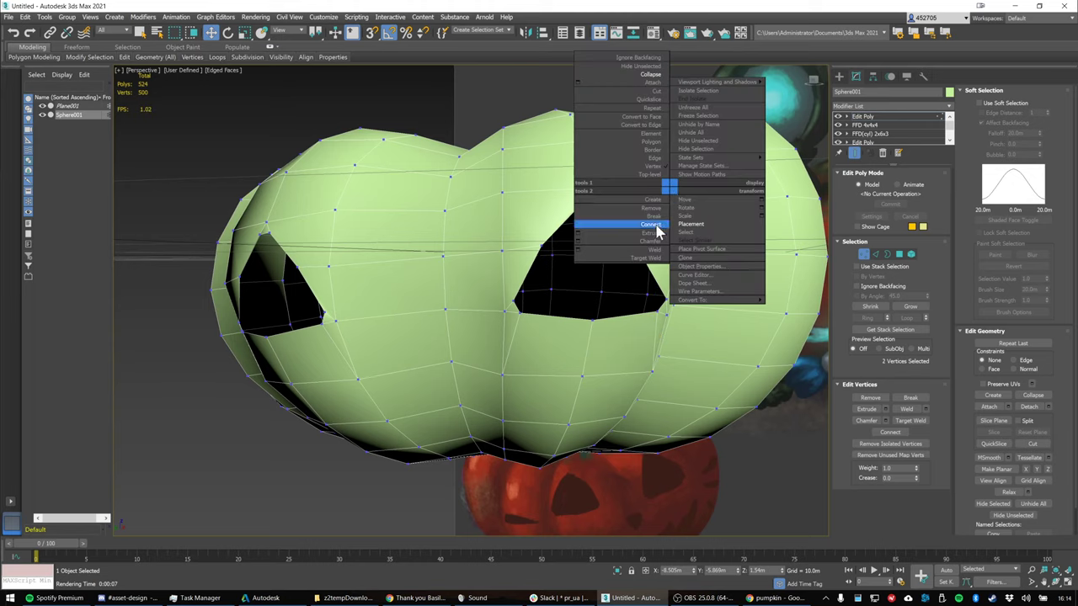
click(653, 225)
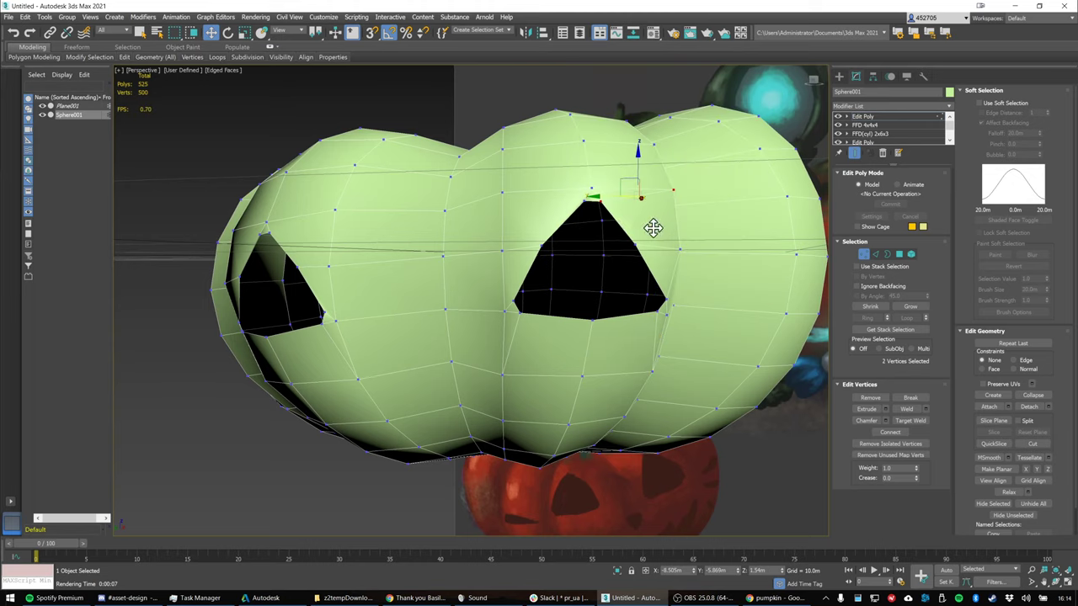
Connect the right eye hole's inner top vertex to the neighbouring vertex on the side toward the face centre
click(589, 202)
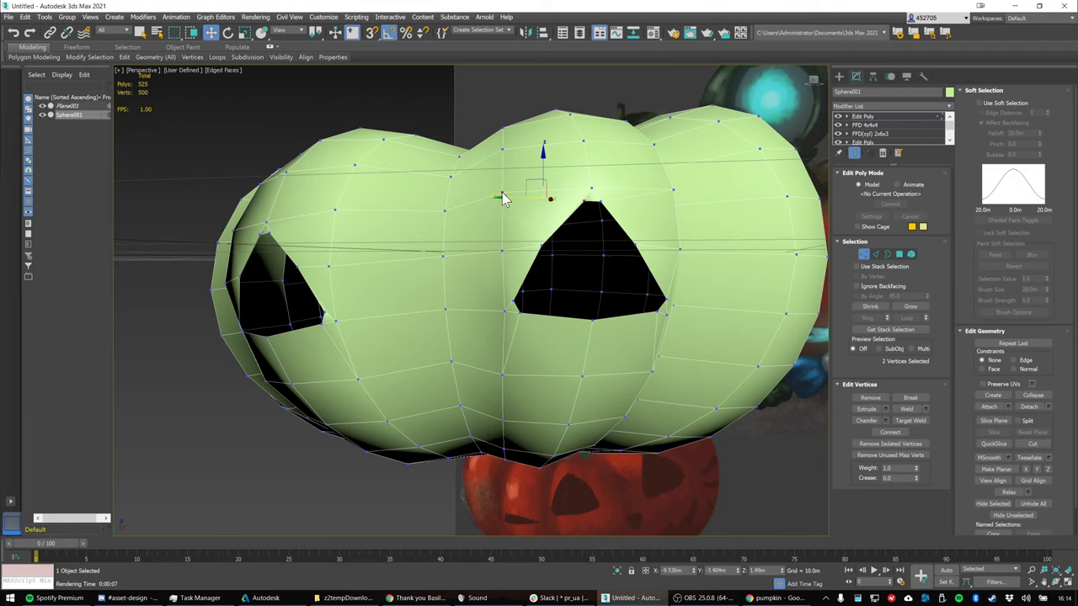
right_click(501, 192)
click(475, 229)
Connect the left eye hole's inner top vertex to the neighbouring vertex on the side toward the face centre
alt+middle_drag(599, 206, 645, 202)
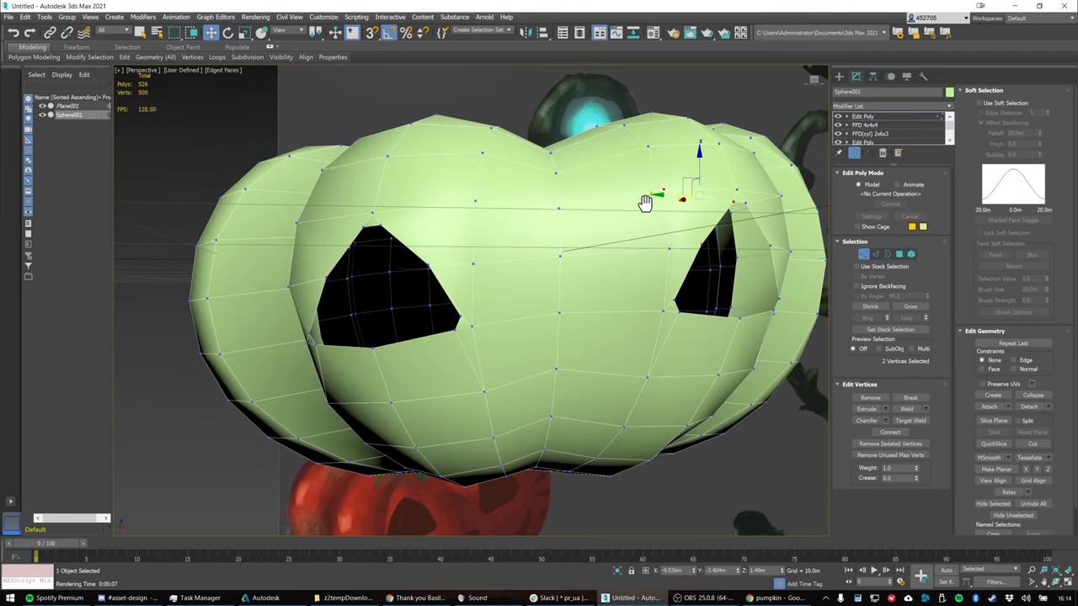
click(380, 225)
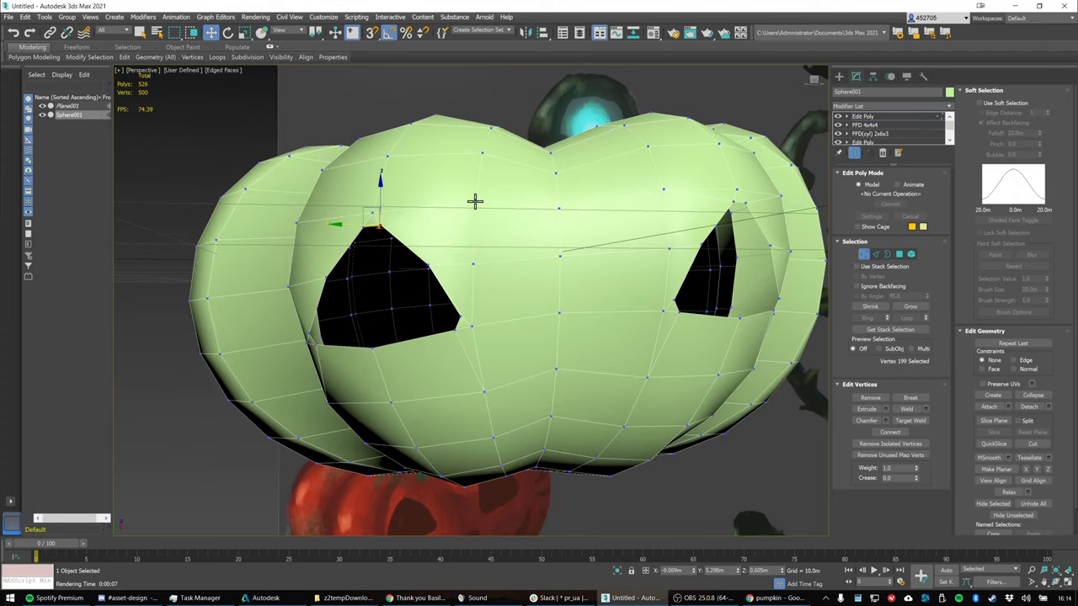
ctrl+click(475, 200)
key(r)
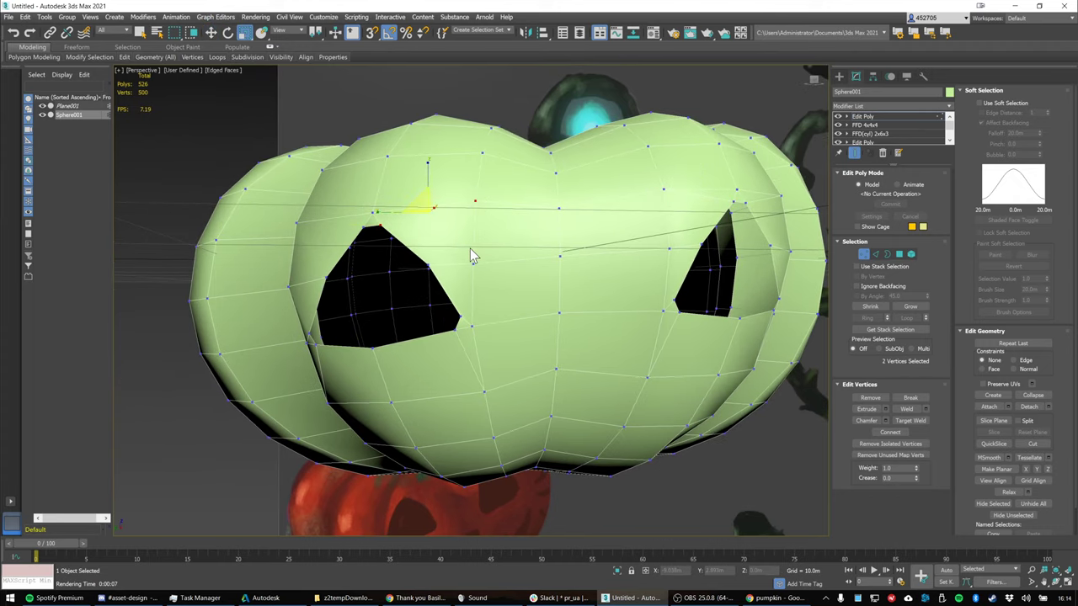
right_click(476, 208)
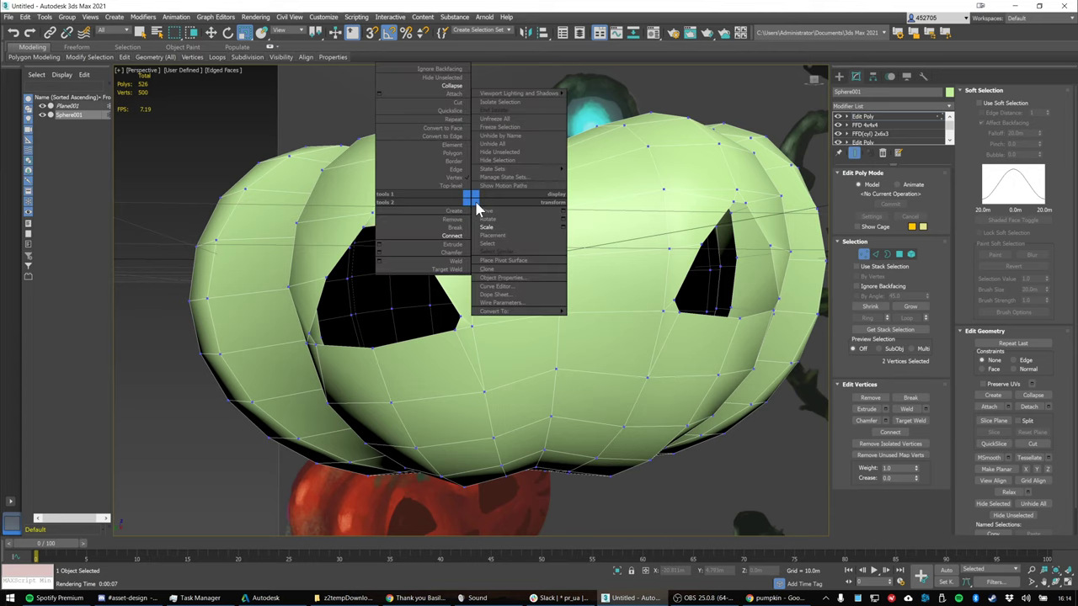
click(455, 244)
Connect the left eye hole's outer top vertex to the neighbouring vertex on the pumpkin's outer side
click(362, 226)
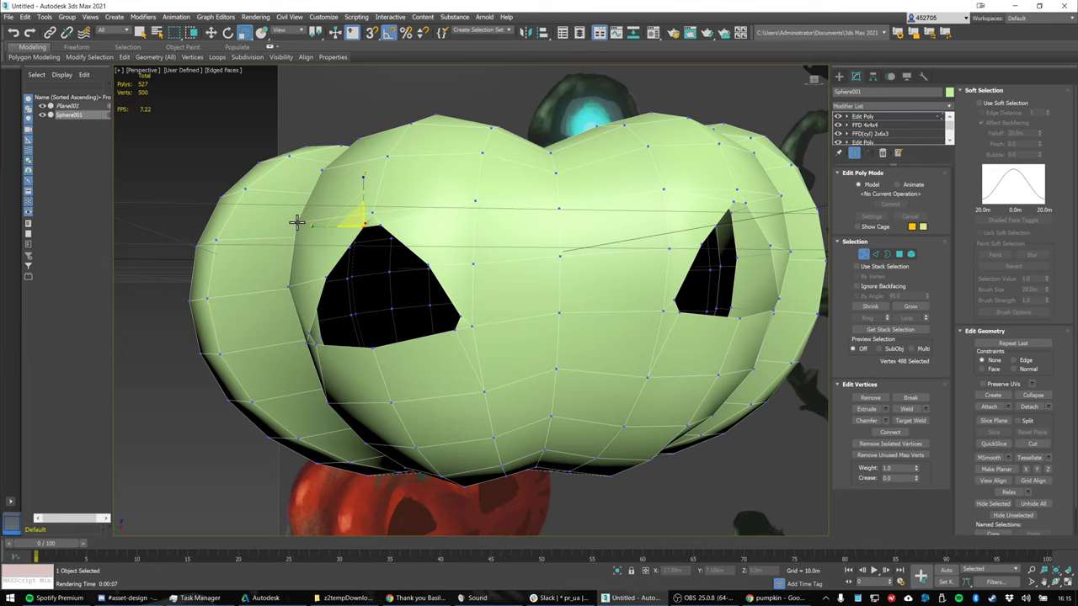
ctrl+click(297, 222)
right_click(294, 219)
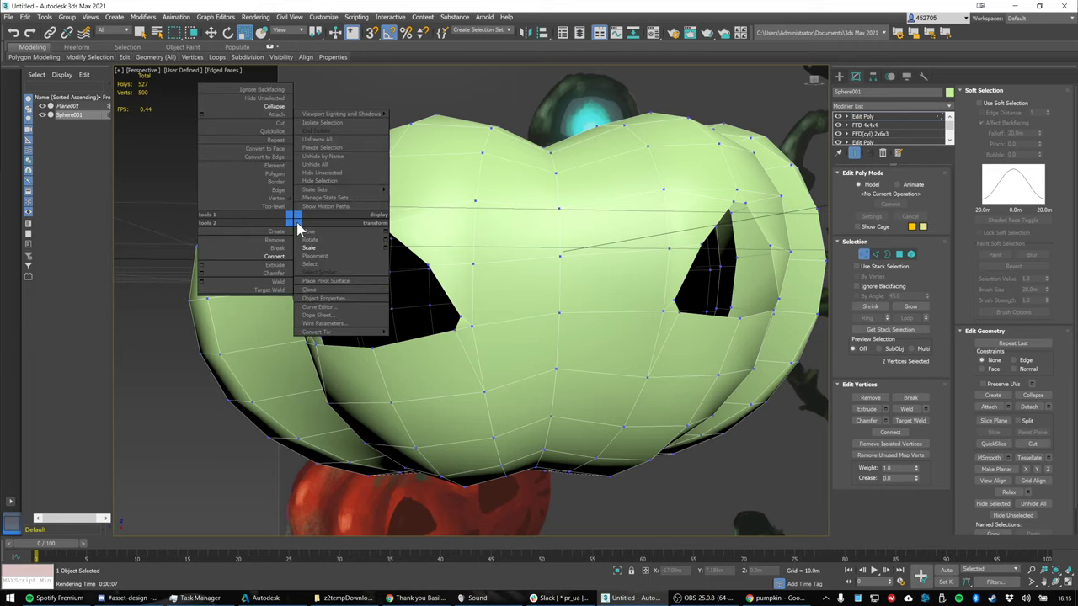
click(288, 263)
Select the left eye hole's border and enable soft selection with a falloff of 7.4 m
alt+middle_drag(480, 257, 500, 258)
scroll(440, 248, up, 5)
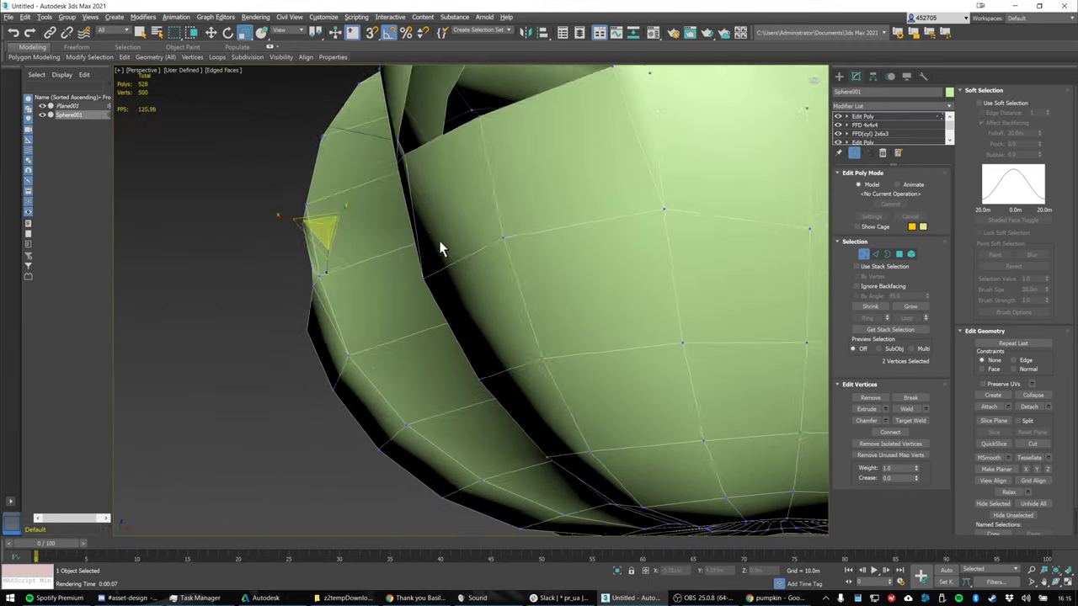
alt+middle_drag(440, 243, 495, 267)
scroll(485, 257, down, 3)
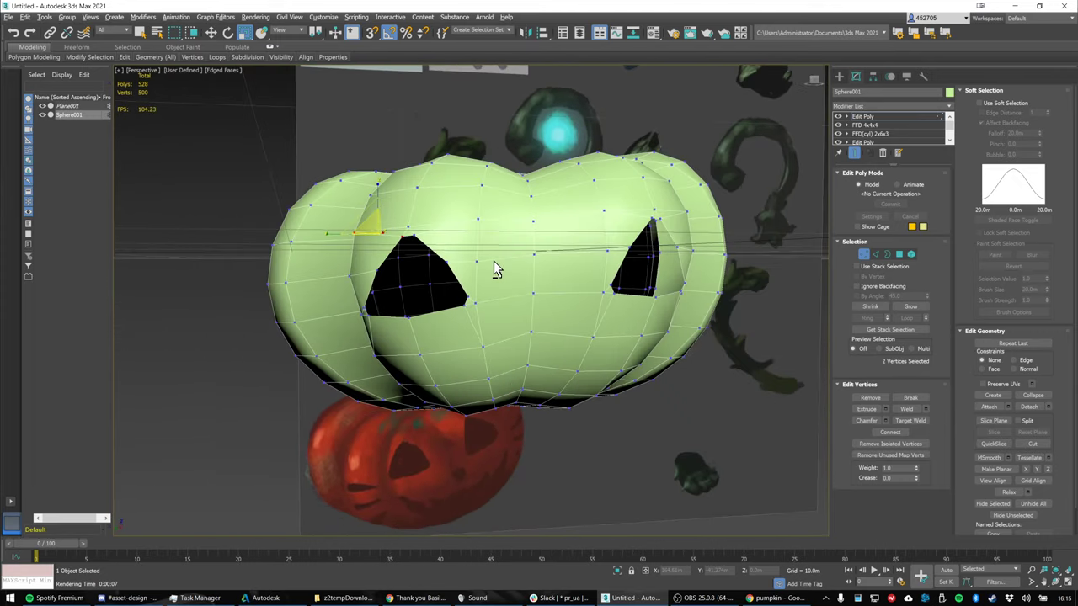
scroll(548, 260, down, 6)
alt+middle_drag(599, 261, 430, 271)
scroll(414, 259, up, 3)
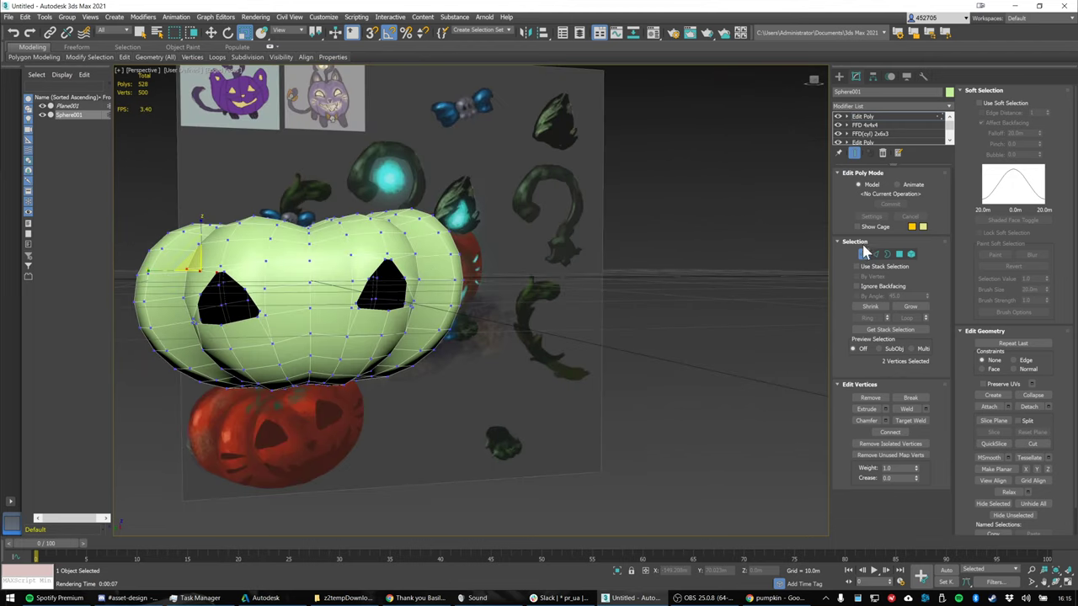
click(886, 253)
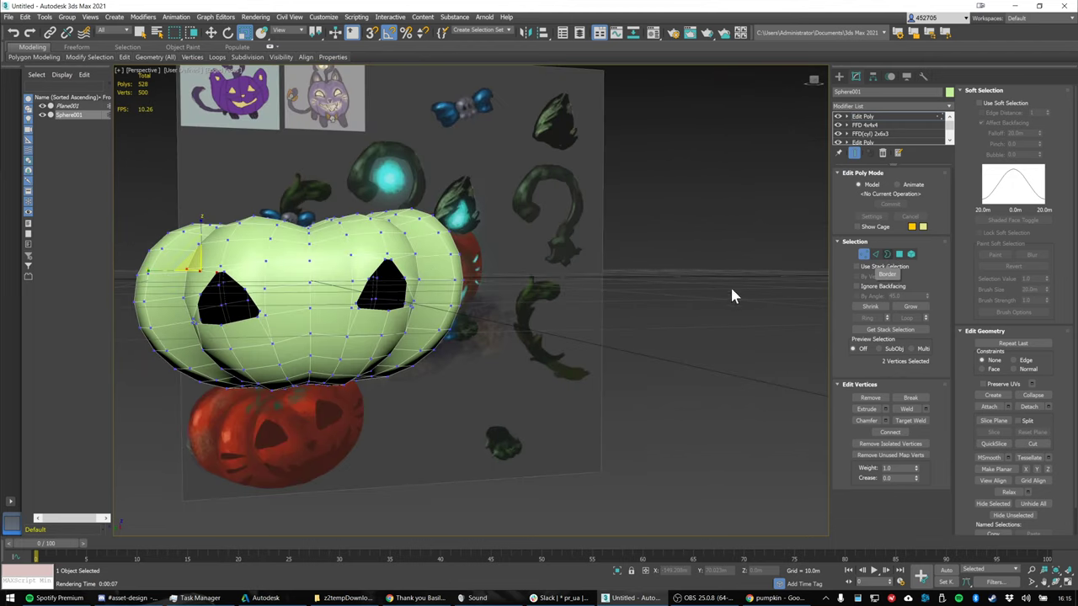
click(259, 309)
mouse_move(307, 291)
alt+middle_down()
mouse_move(335, 307)
mouse_move(308, 273)
alt+middle_up()
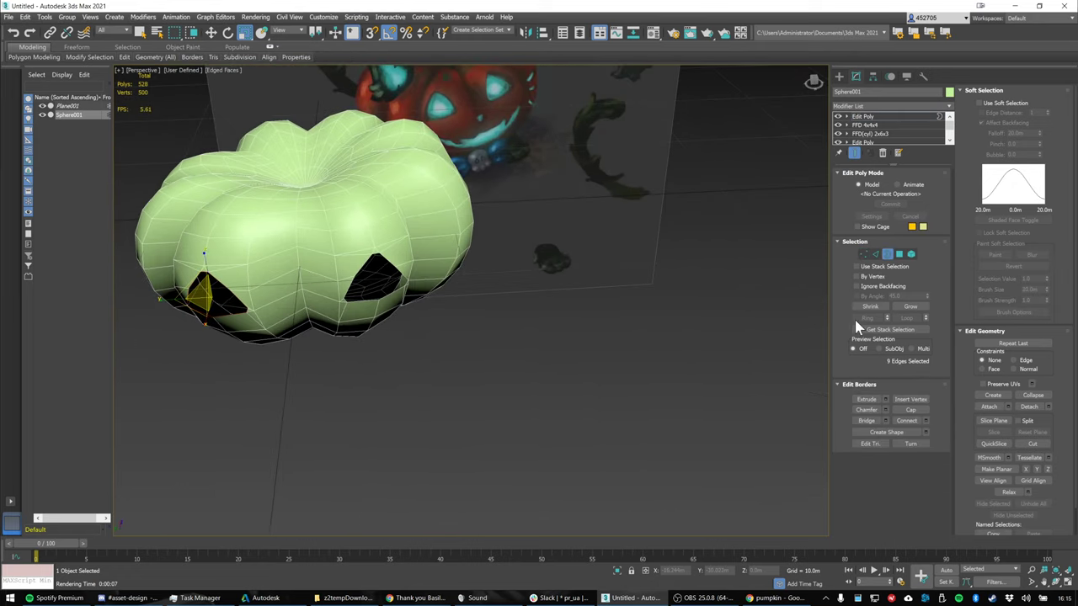
click(980, 102)
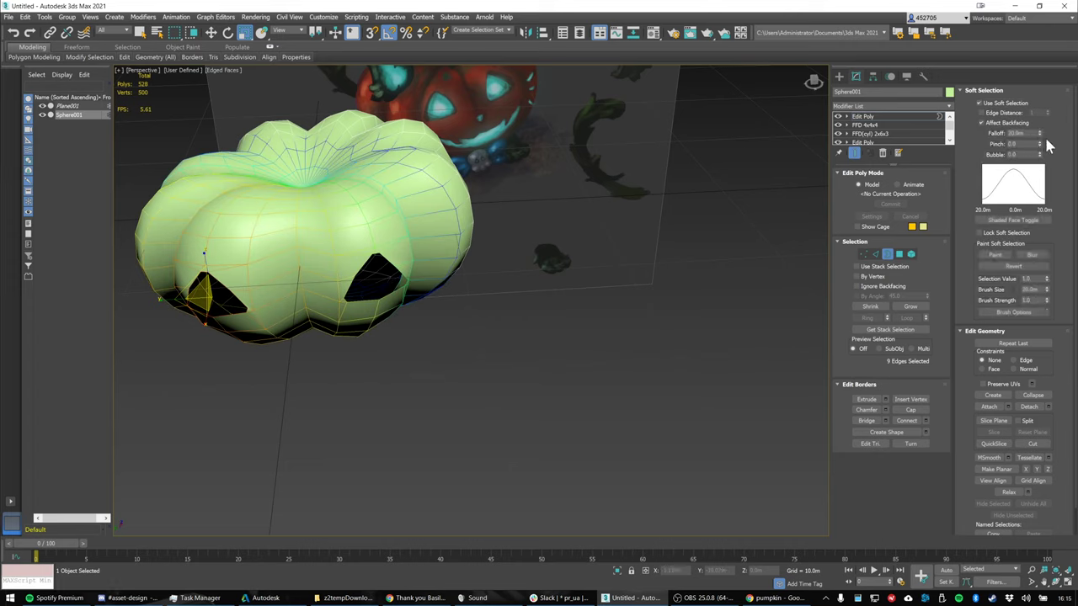
drag(1039, 133, 1040, 149)
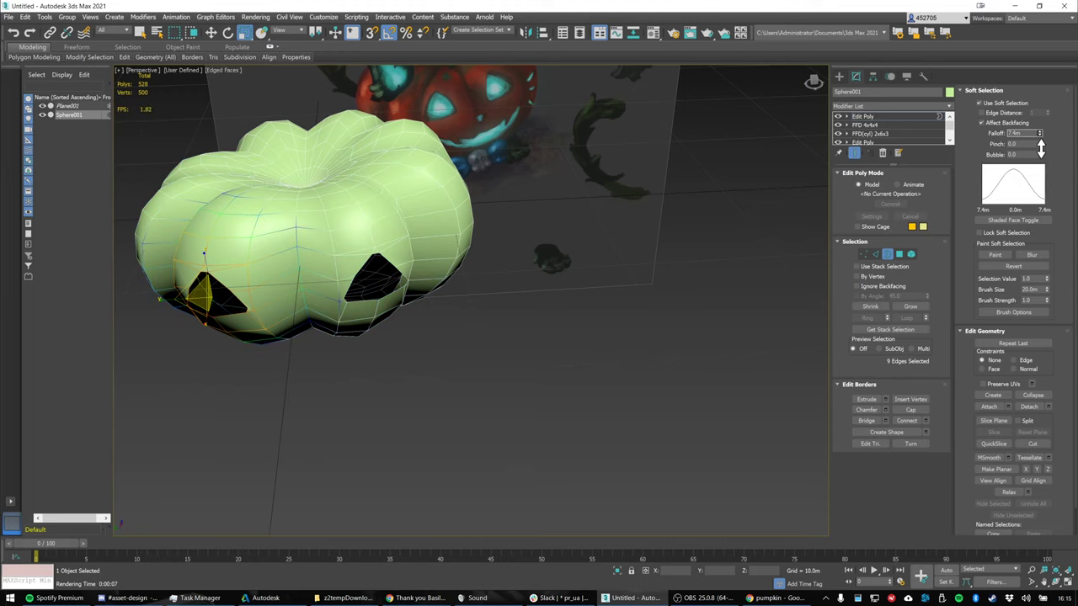
Move the left eye hole's border slightly toward the centre of the face
key(w)
alt+middle_drag(307, 294, 204, 284)
drag(198, 282, 207, 284)
alt+middle_drag(207, 285, 354, 253)
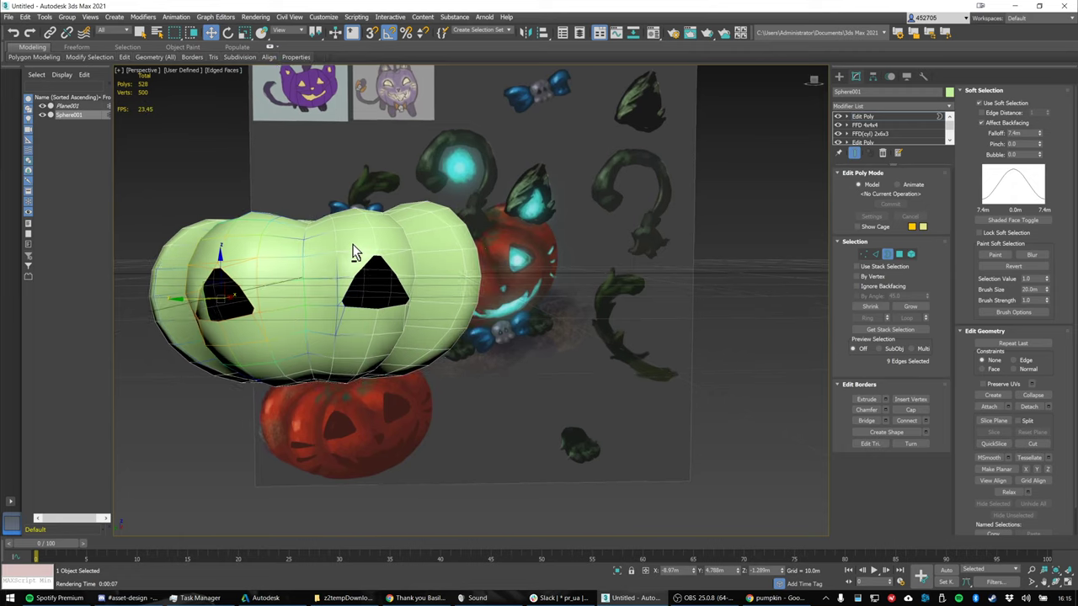
Add the right eye hole's border to the selection and raise both eye holes slightly
ctrl+click(402, 267)
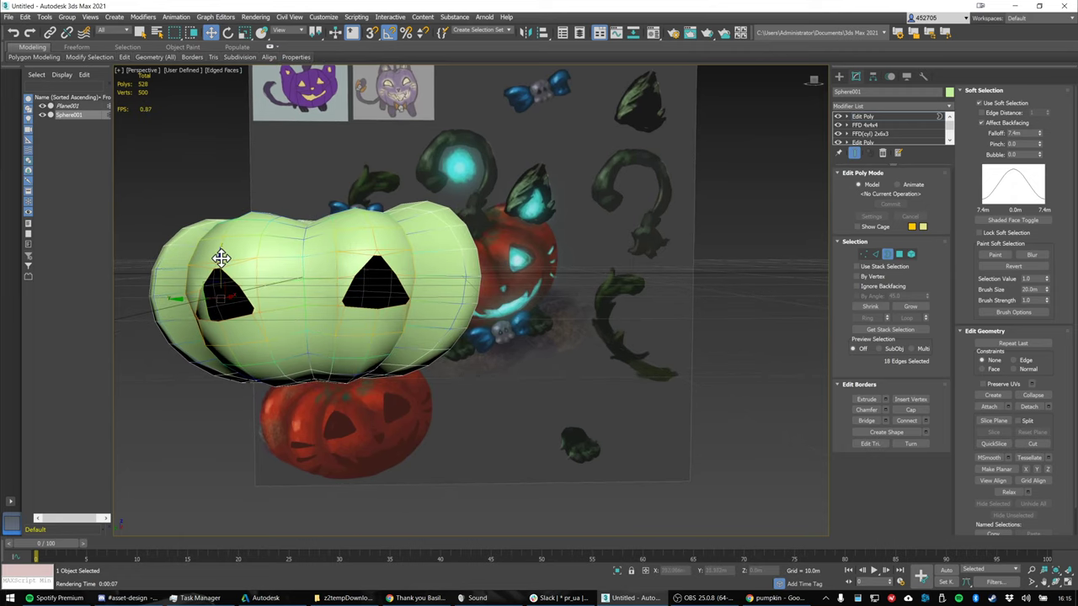
drag(219, 253, 221, 247)
alt+middle_drag(339, 269, 294, 277)
Rotate both eye hole borders 10 degrees about the Y axis, keeping both borders selected
key(e)
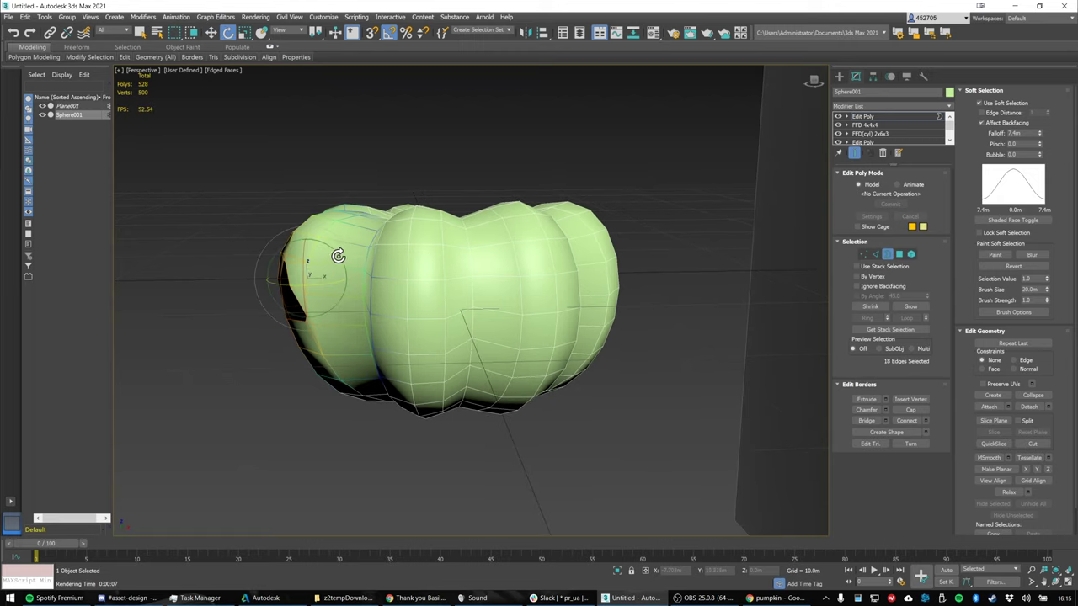
drag(337, 256, 341, 253)
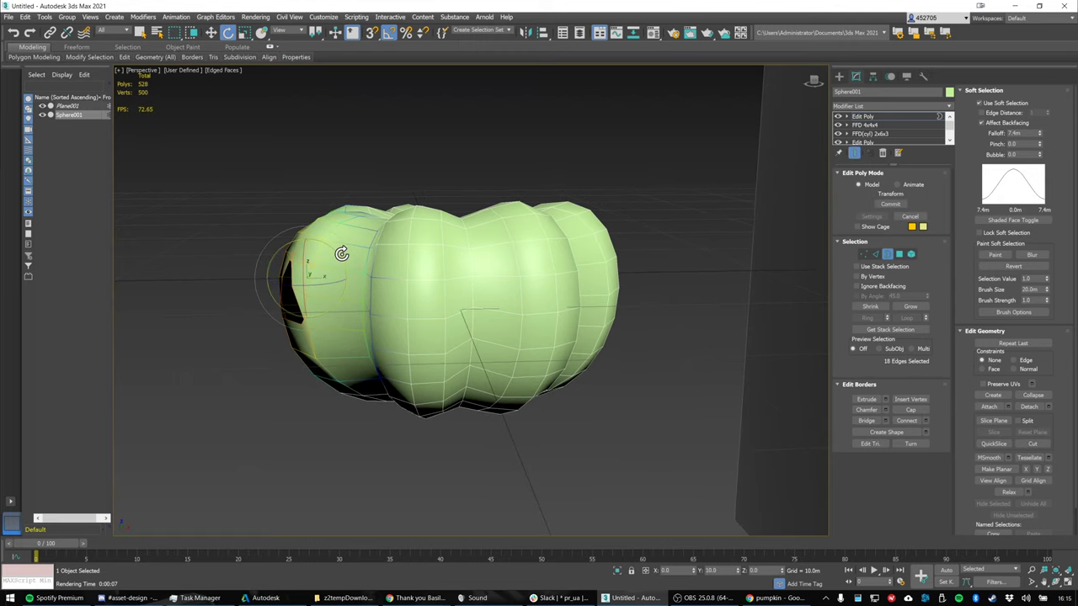
key(w)
click(323, 260)
key(ctrl+z)
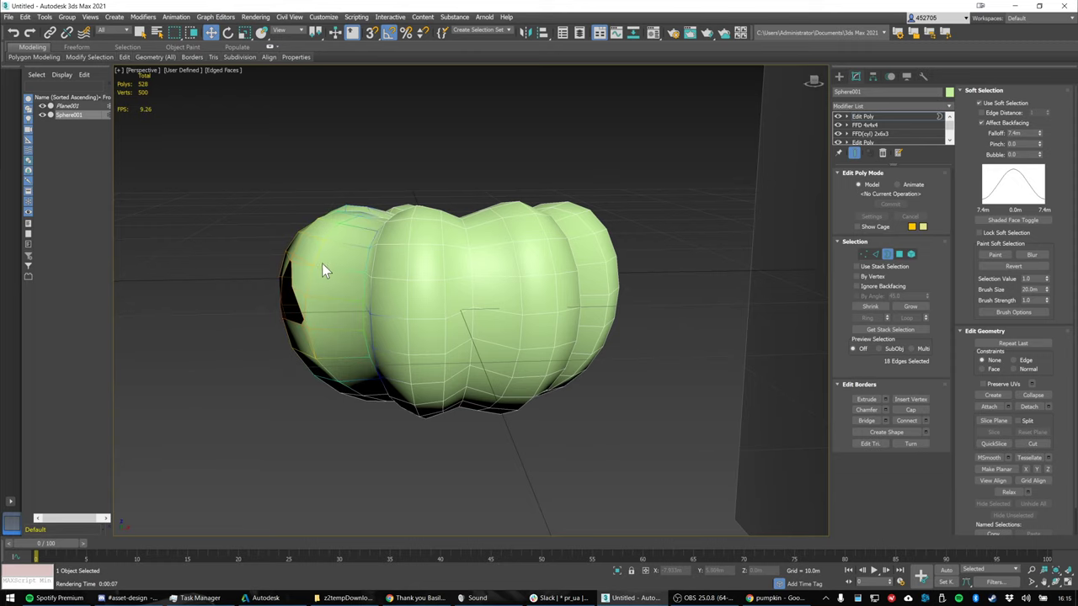
Shift both eye hole borders slightly back and up in the XZ plane
alt+middle_drag(302, 274, 383, 293)
alt+middle_drag(532, 297, 509, 294)
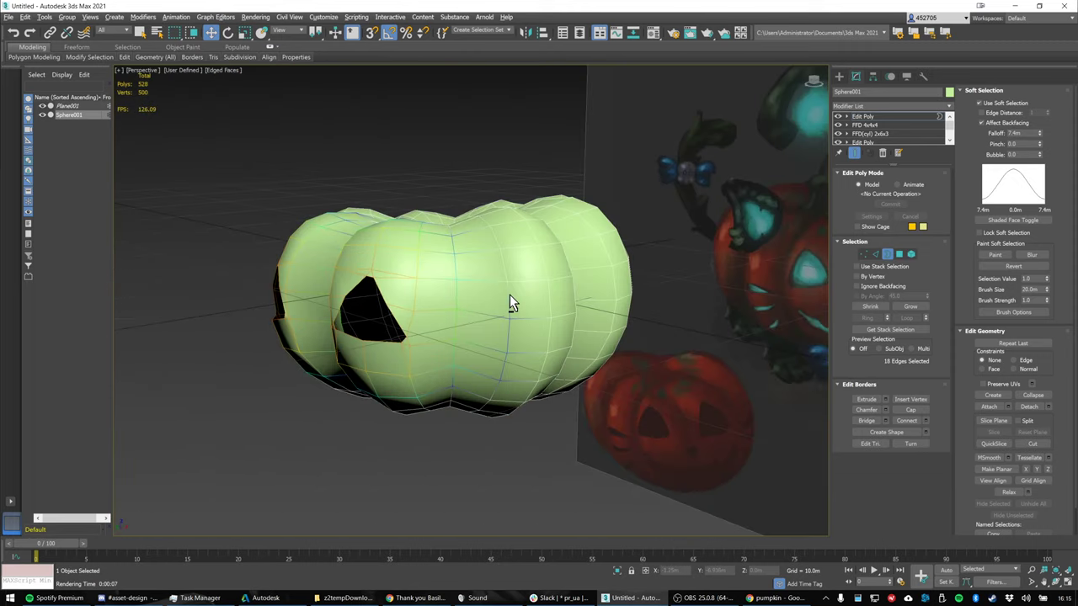
click(373, 306)
click(400, 336)
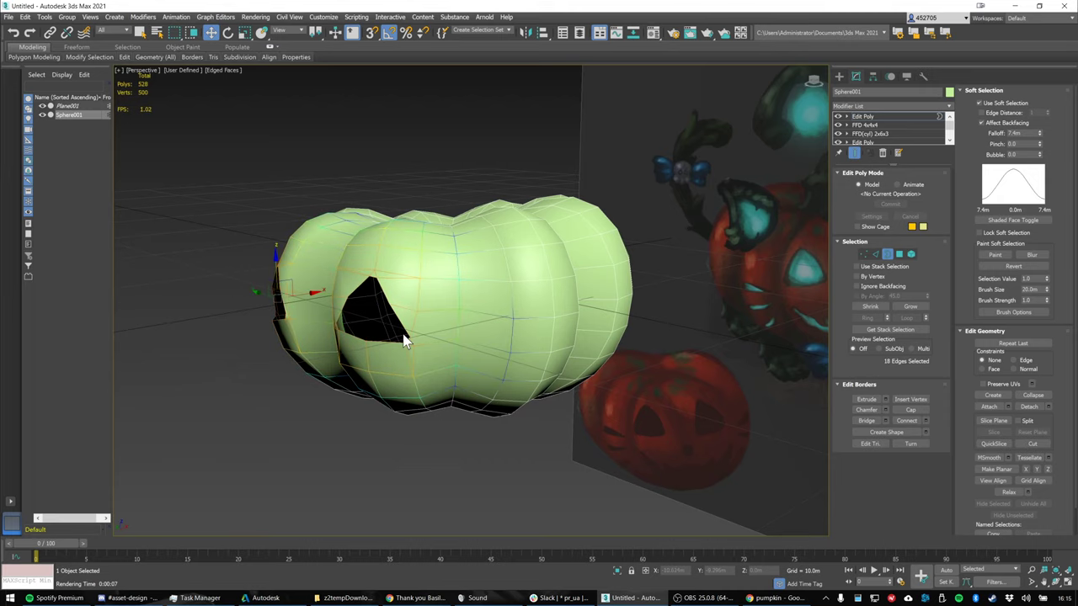
alt+middle_drag(404, 337, 356, 306)
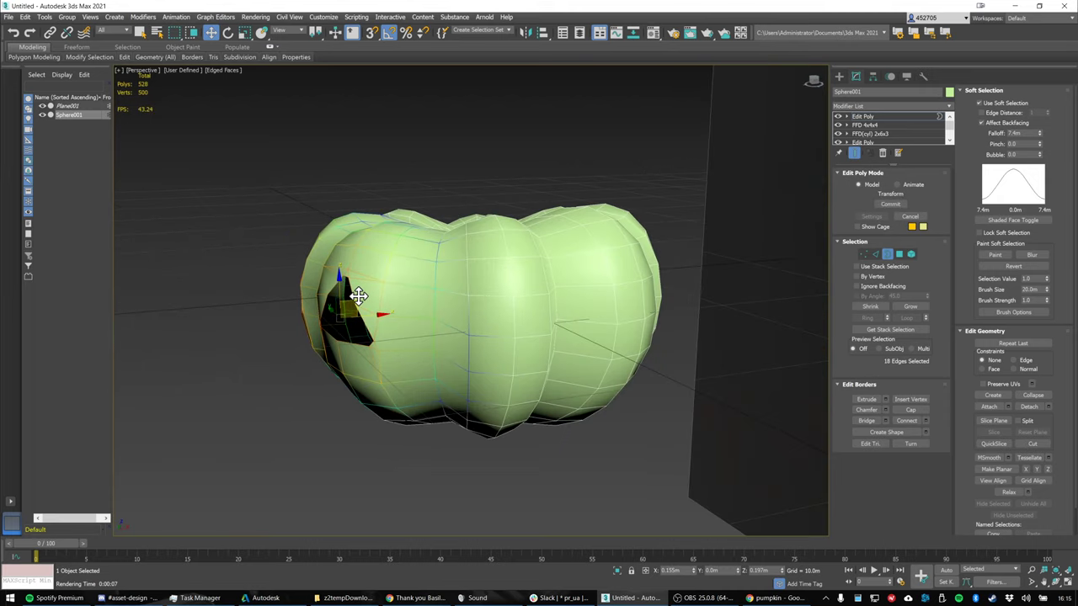
alt+middle_drag(361, 308, 421, 309)
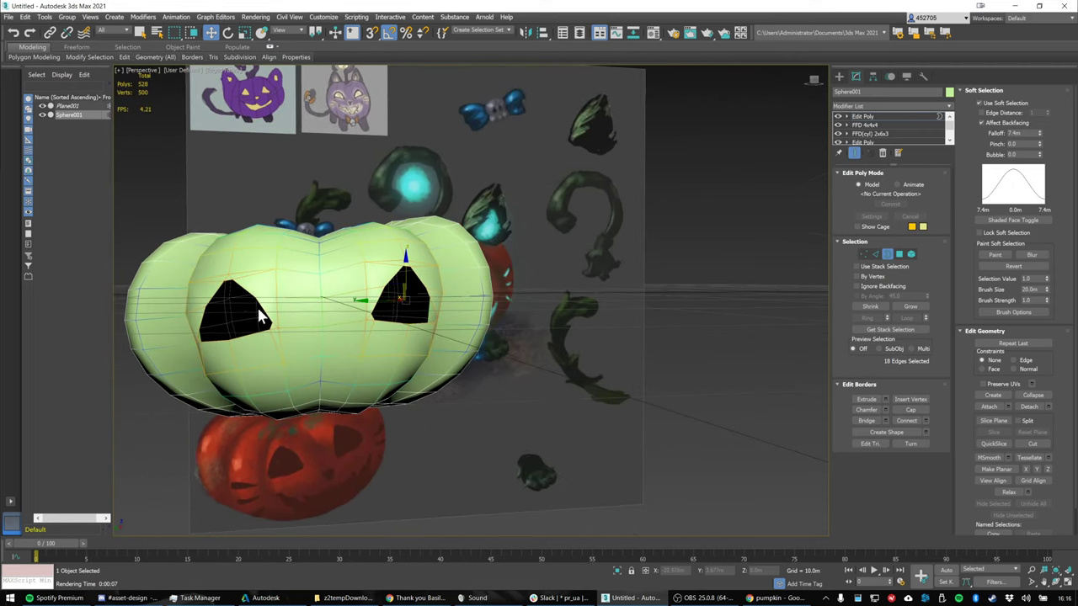
Select only the left eye hole's border and move it slightly inward and down
click(278, 301)
click(217, 313)
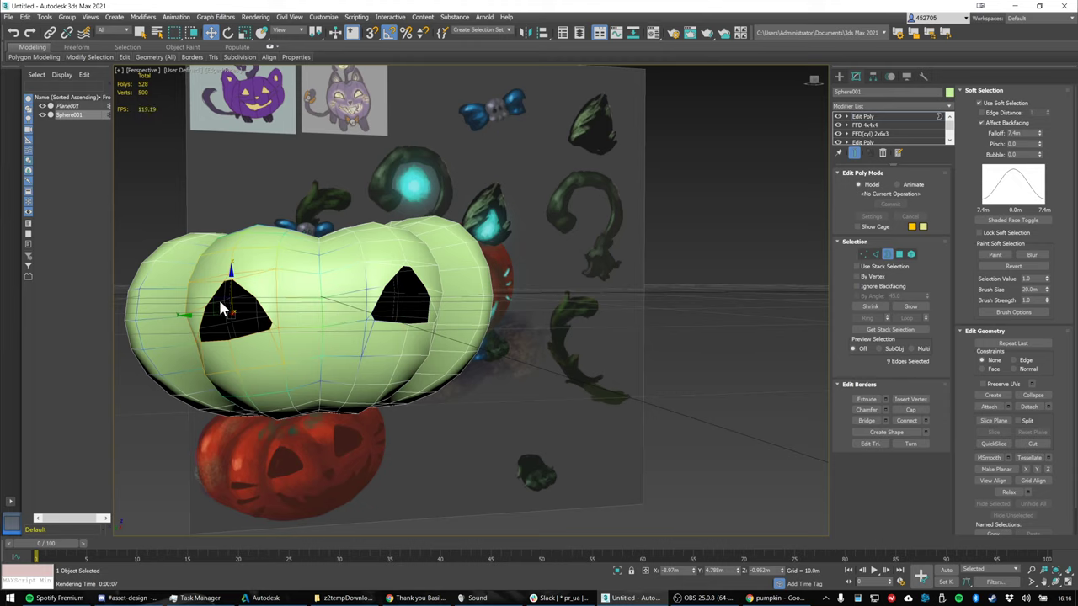
drag(217, 296, 225, 298)
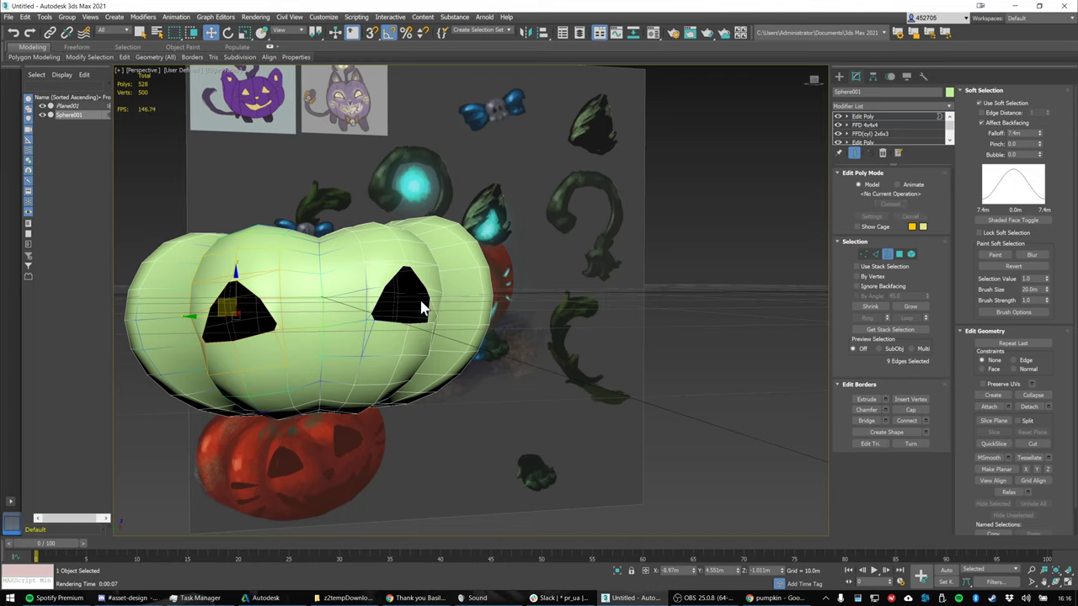
Move the right eye hole's border slightly inward, rotate it about 2.8 degrees around X, and clear the selection
click(425, 314)
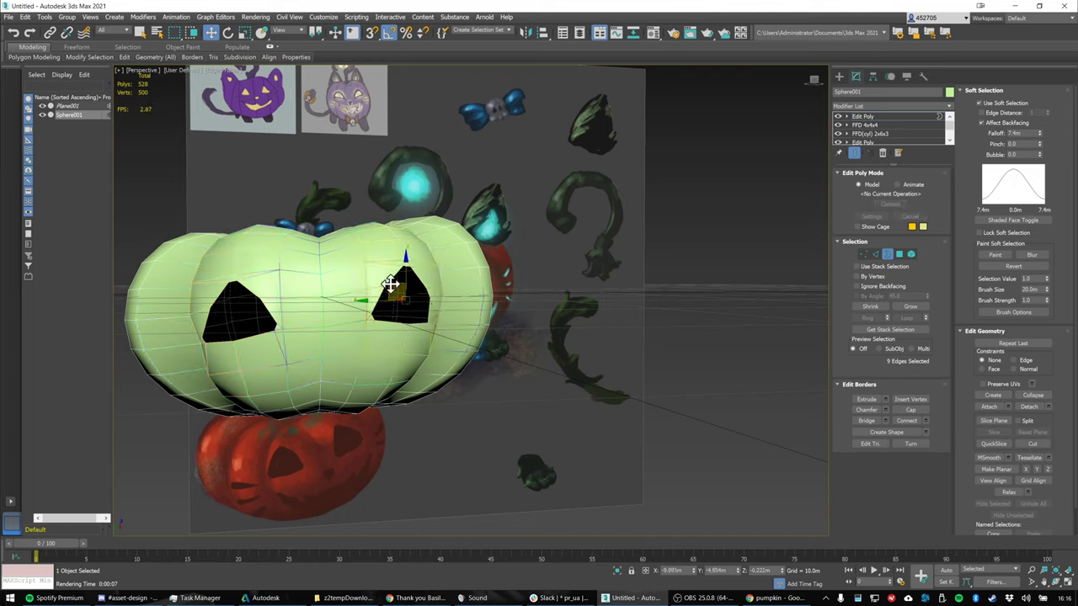
drag(387, 284, 431, 271)
key(e)
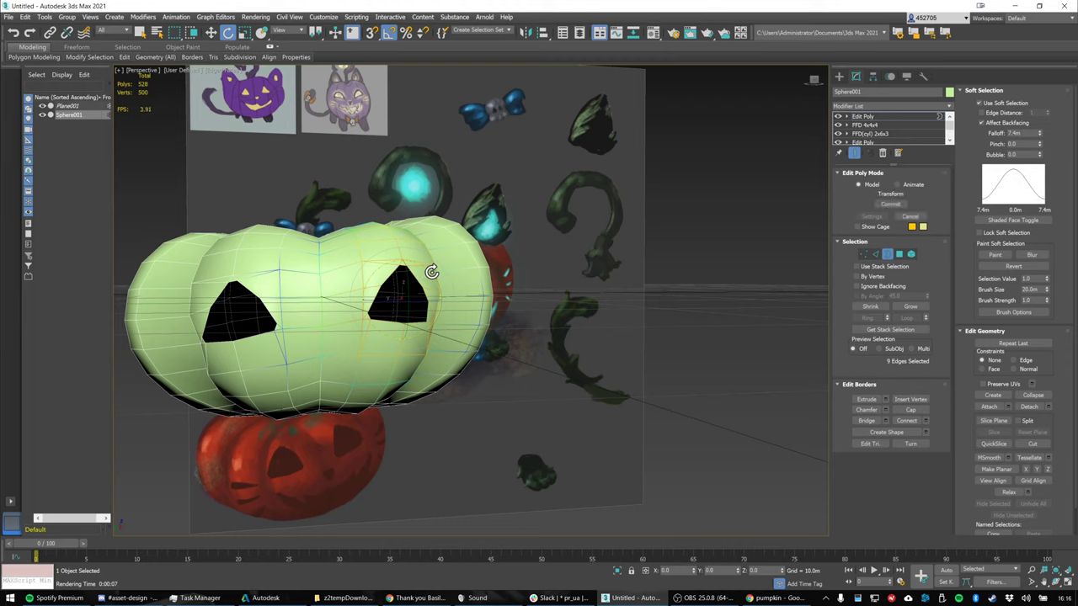
right_click(431, 271)
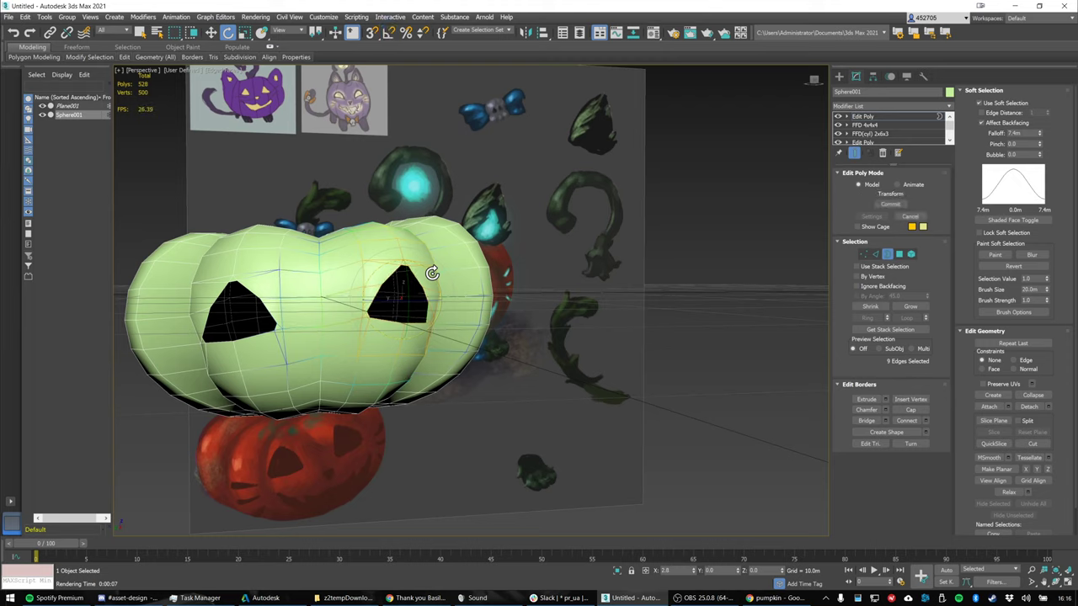
key(w)
drag(385, 284, 384, 283)
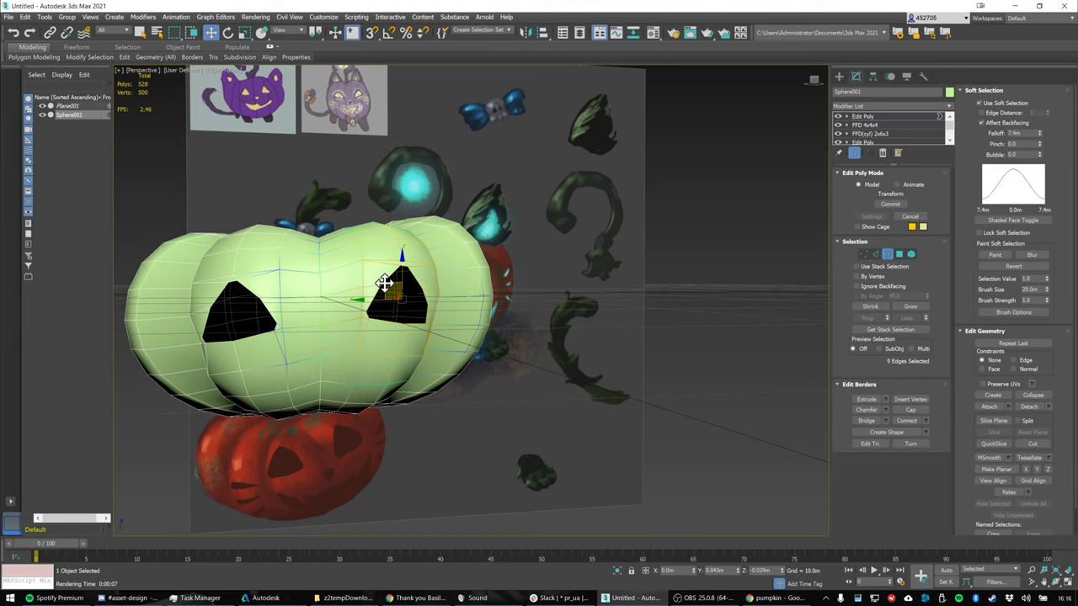
click(590, 333)
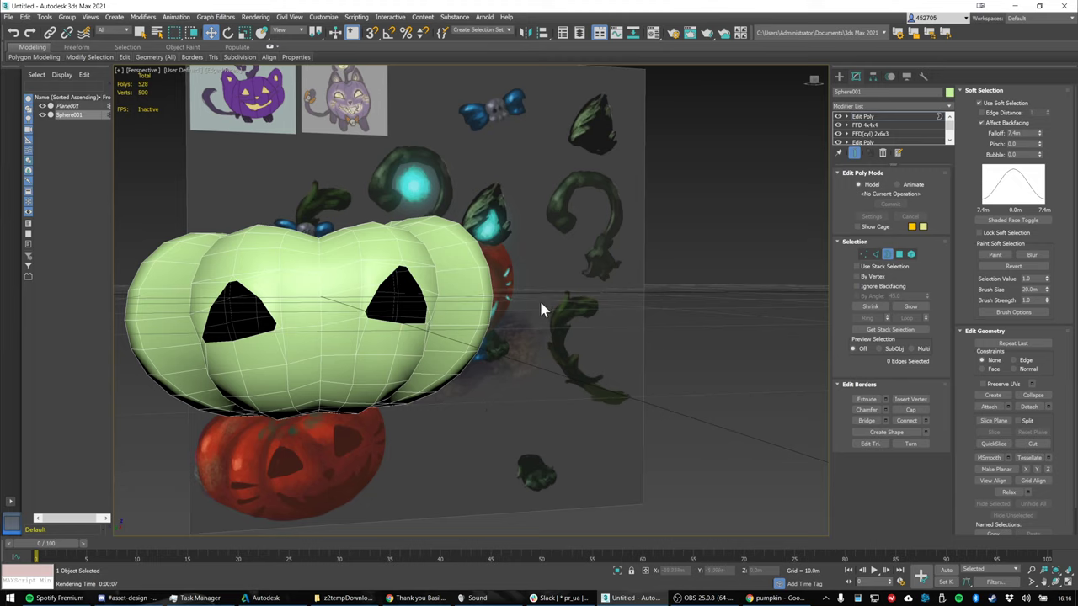
With soft selection off, chamfer the centre vertex between and just below the eye holes by about 1.18 m to start the nose
alt+middle_drag(542, 310, 480, 295)
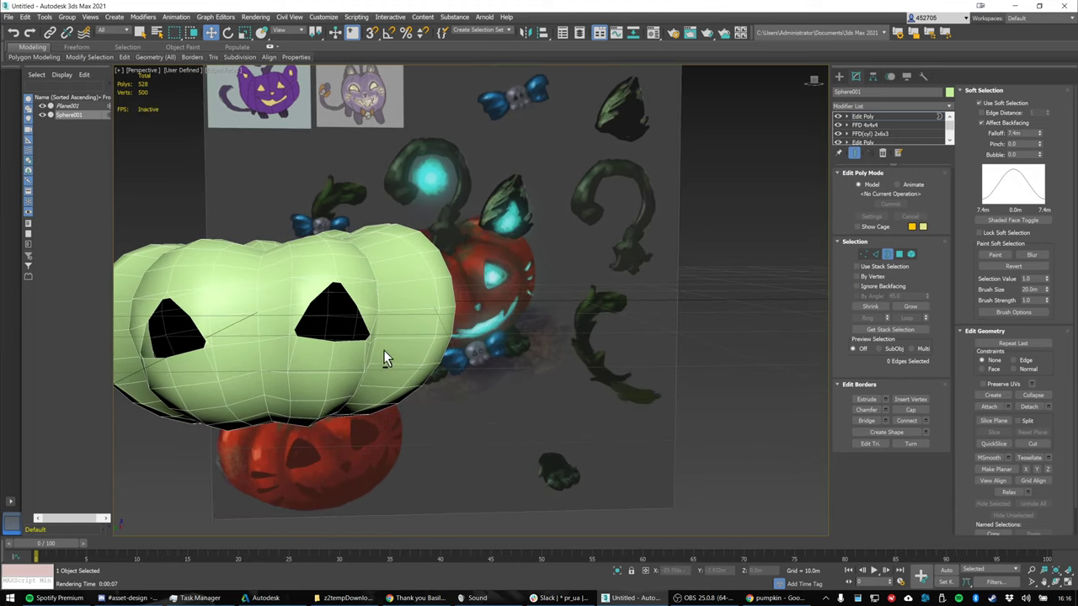
alt+middle_drag(385, 356, 377, 328)
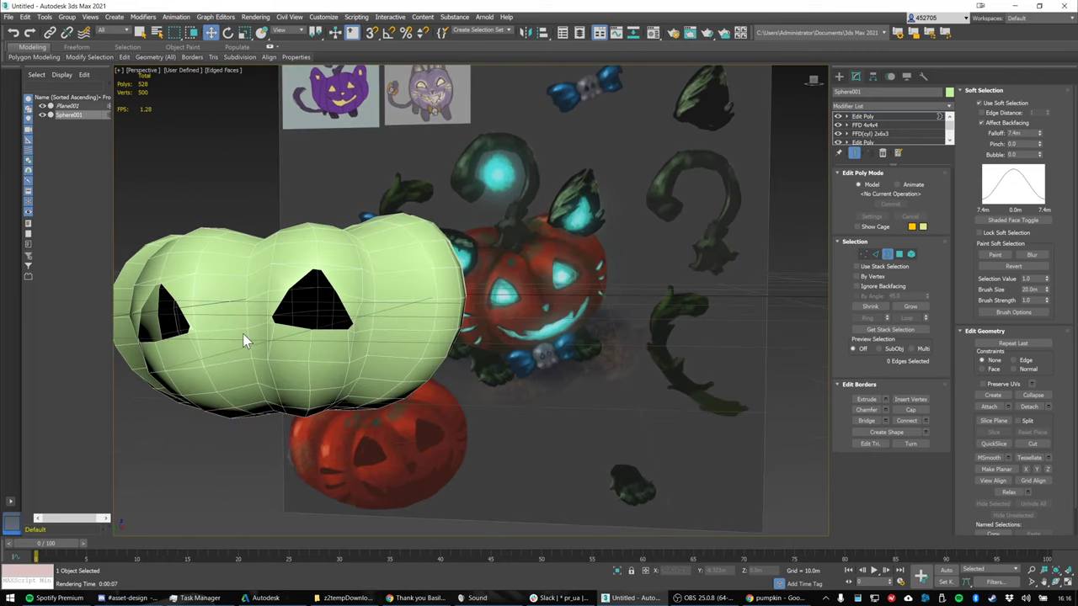
alt+middle_drag(249, 339, 295, 310)
scroll(281, 346, up, 2)
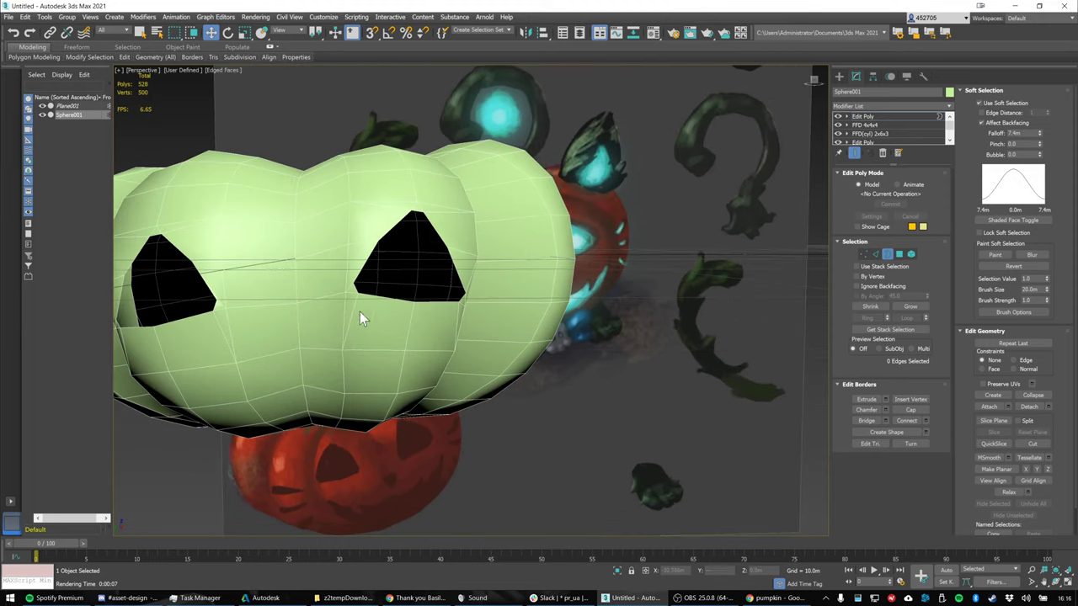
click(864, 254)
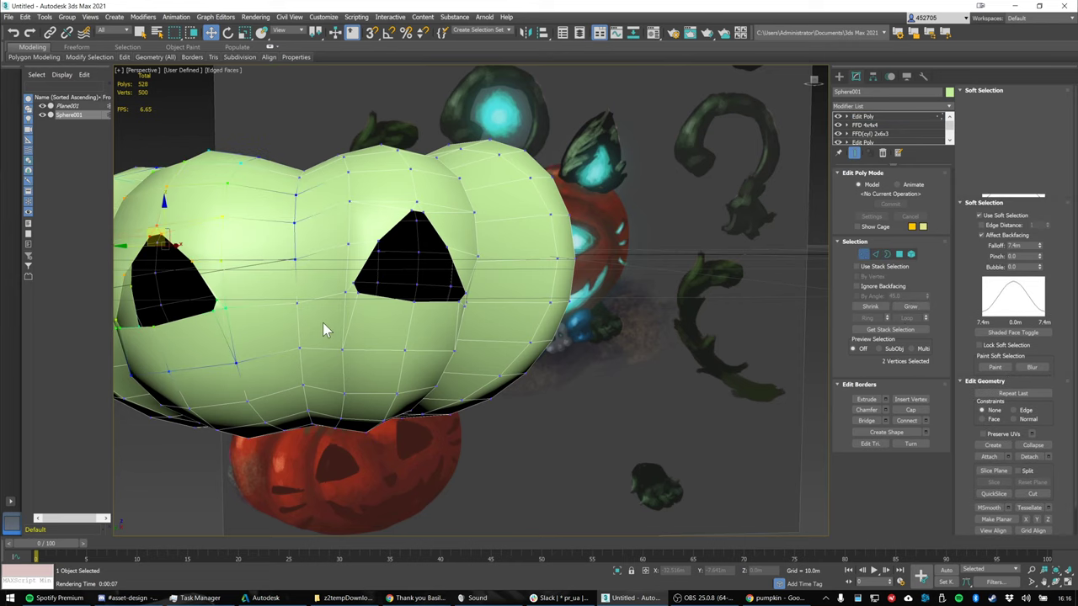
click(293, 291)
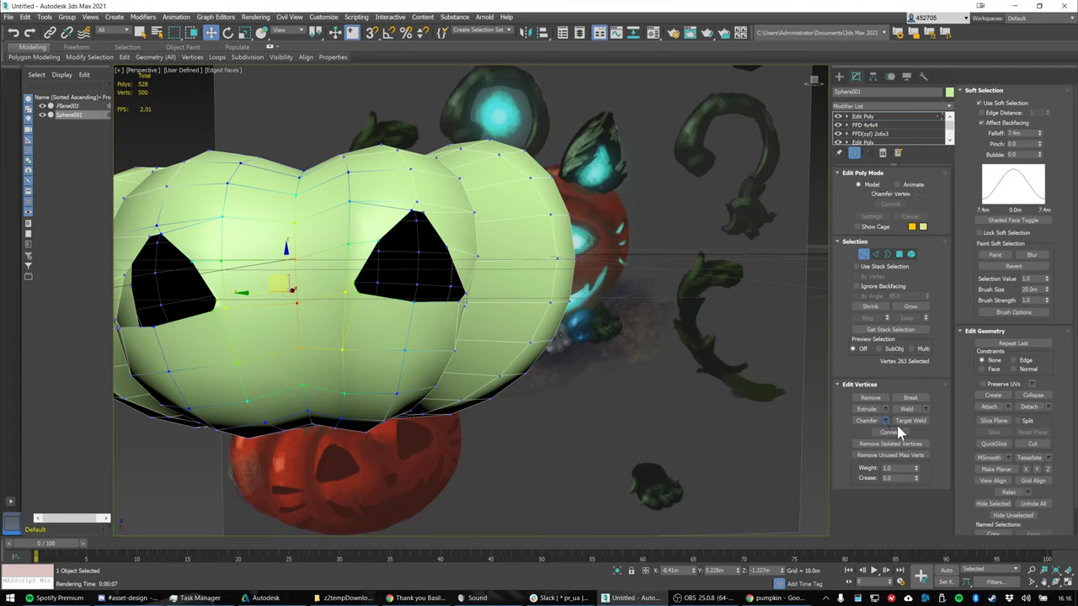
click(979, 102)
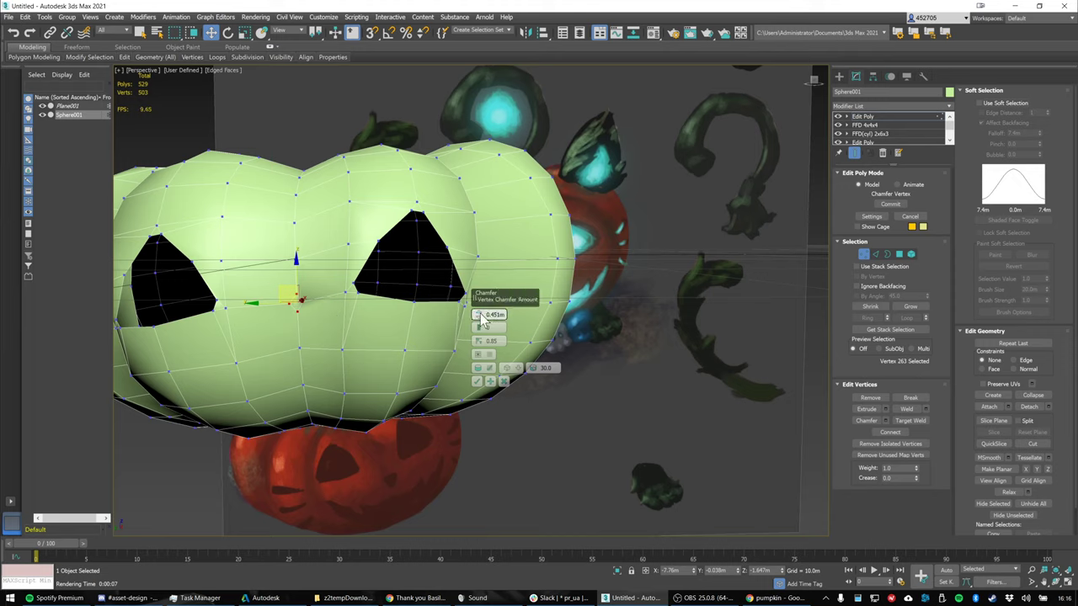
drag(479, 316, 478, 316)
alt+middle_drag(570, 296, 575, 303)
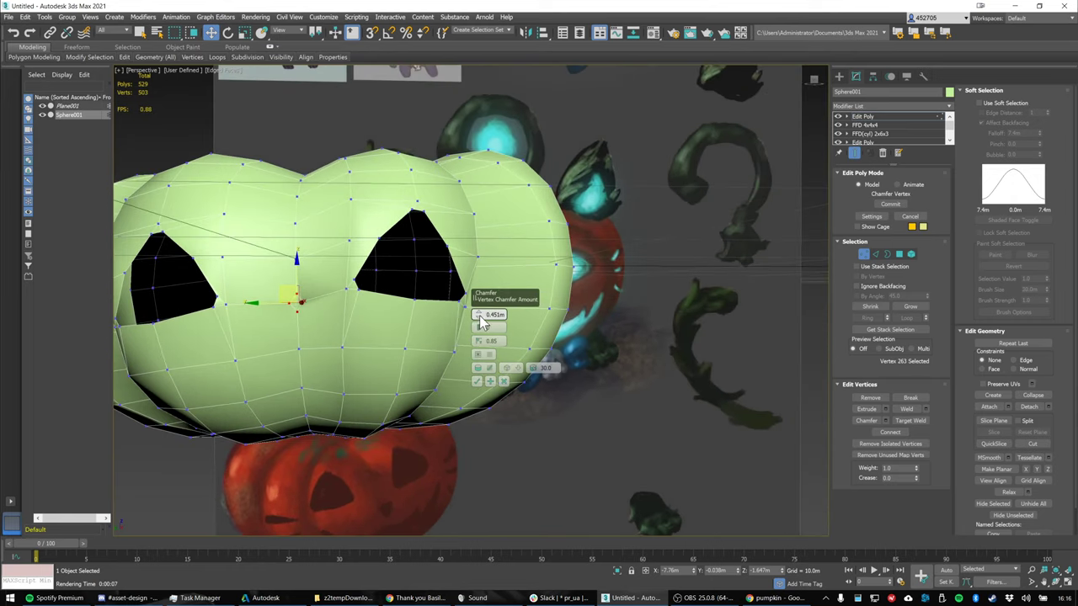
drag(479, 316, 482, 308)
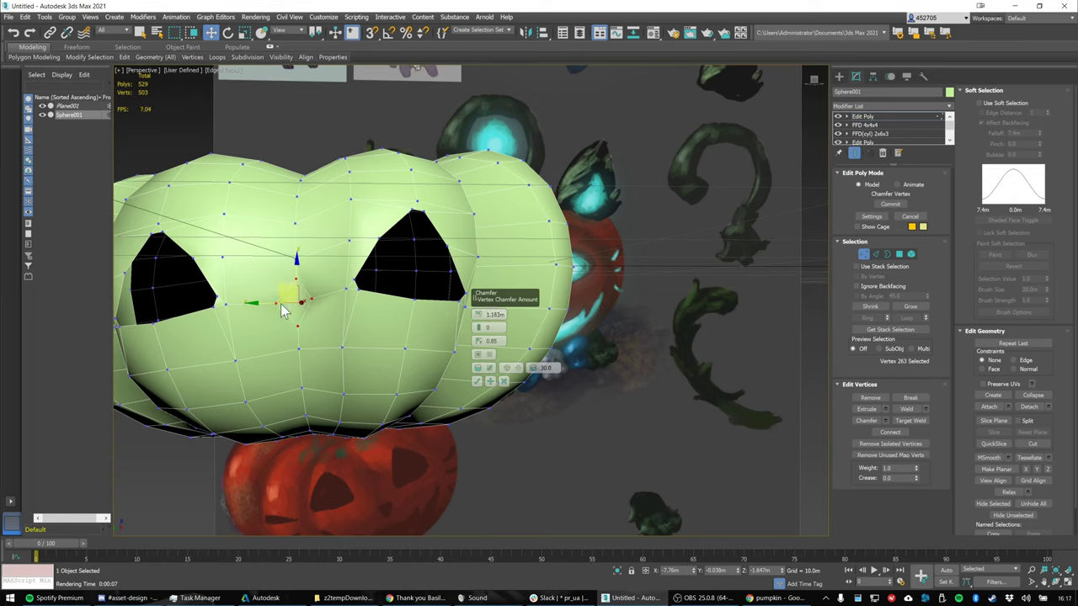
click(476, 381)
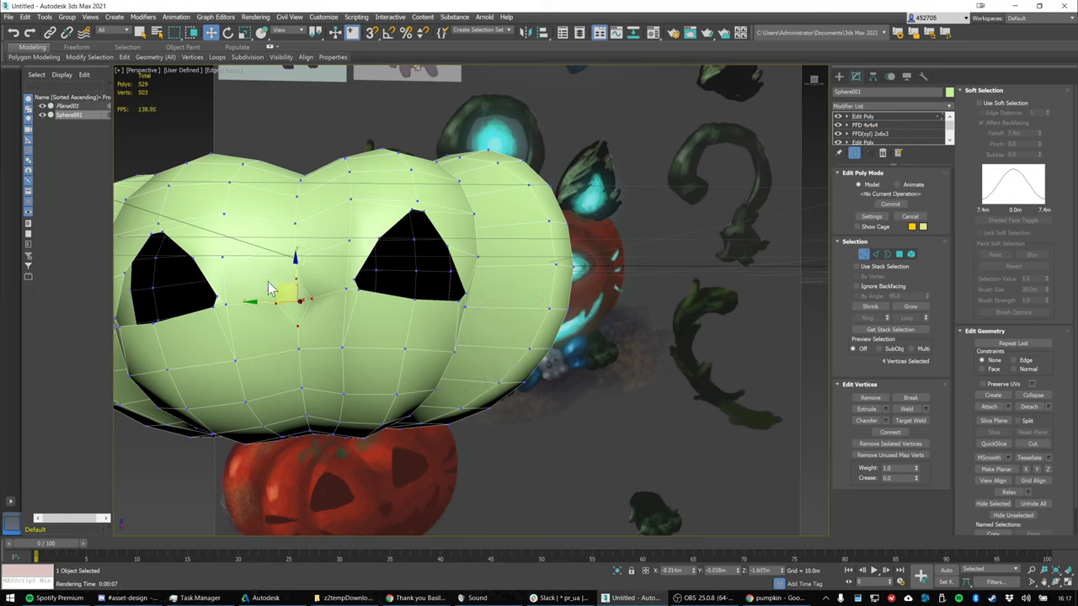
Scale the four nose vertices to about 74% along Z and move them slightly down
key(r)
alt+middle_drag(334, 280, 328, 281)
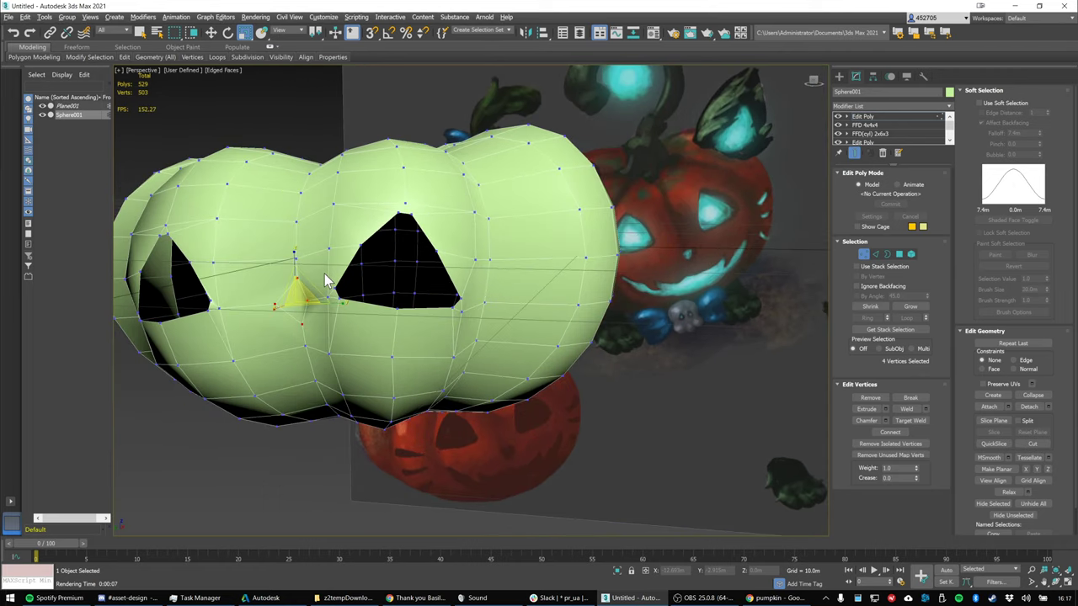
drag(293, 255, 293, 260)
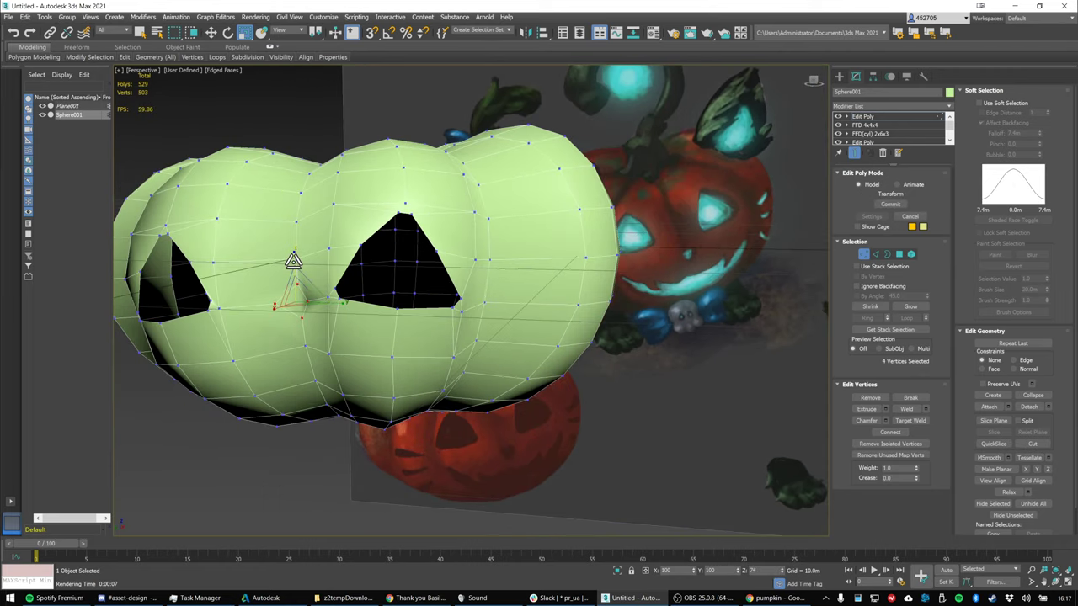
key(w)
alt+middle_drag(298, 281, 297, 278)
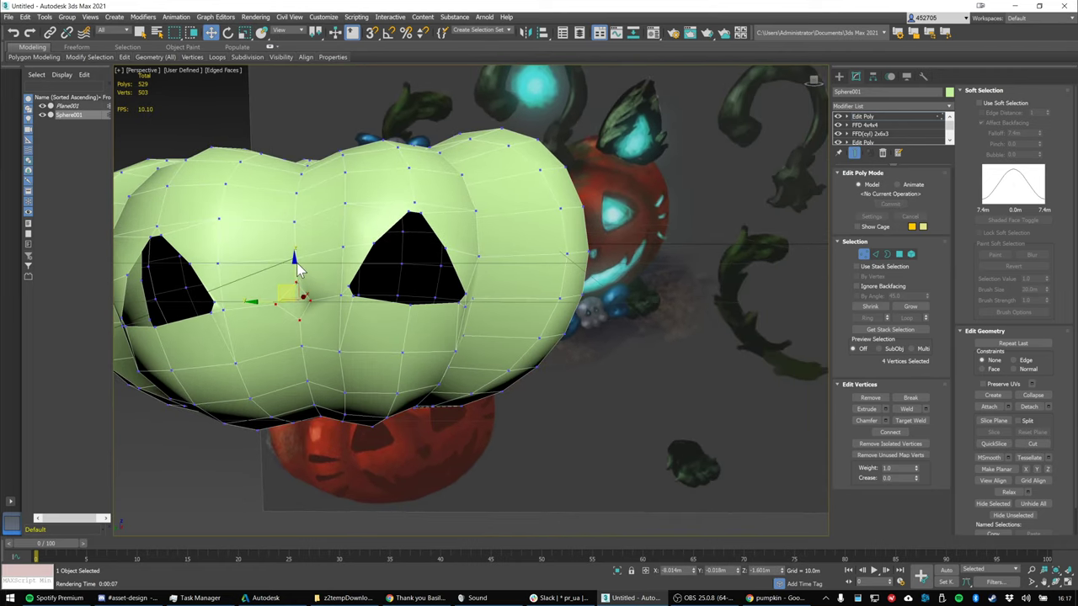
drag(293, 262, 295, 278)
Connect the nose's left and right side vertices with a horizontal edge
click(318, 325)
click(310, 315)
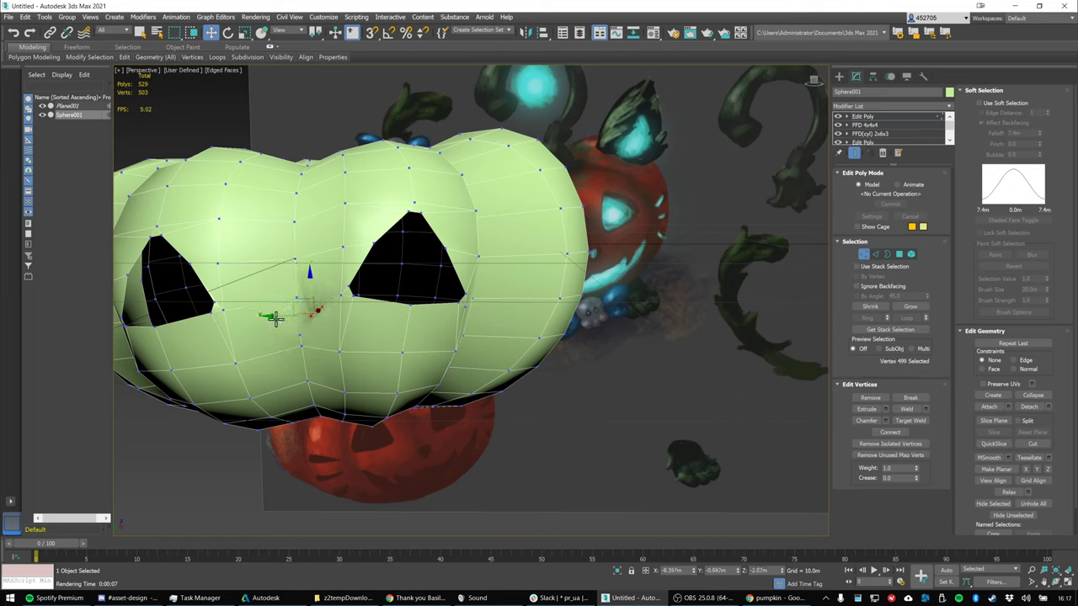
ctrl+click(277, 317)
right_click(286, 322)
click(239, 354)
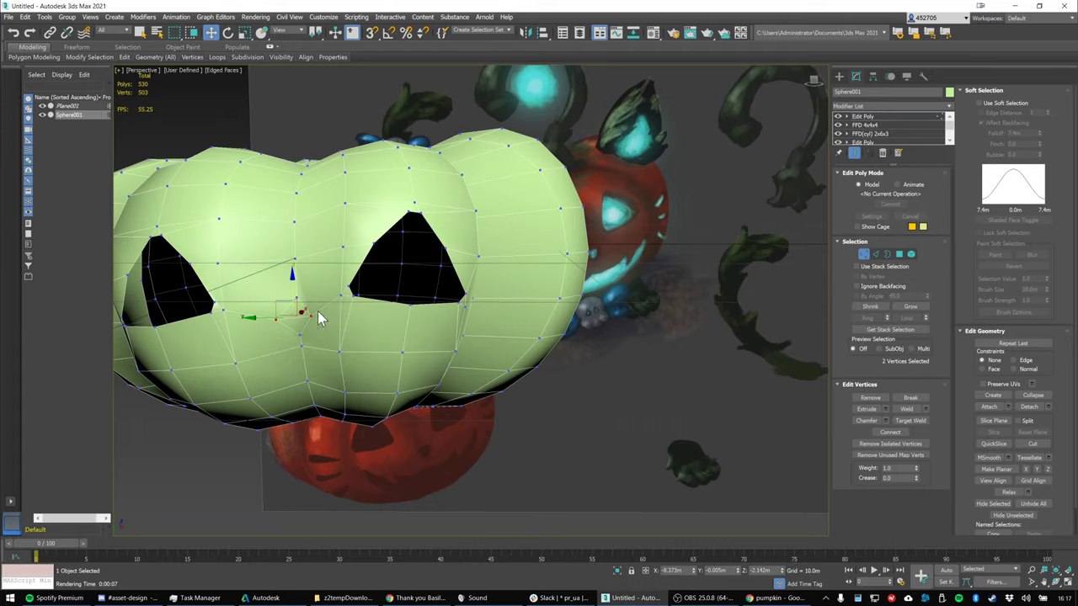
Cut a vertical edge from the nose's lowest vertex up to its top vertex, across the horizontal edge
mouse_move(320, 324)
alt+middle_down()
mouse_move(356, 320)
mouse_move(364, 301)
mouse_move(322, 333)
mouse_move(320, 312)
alt+middle_up()
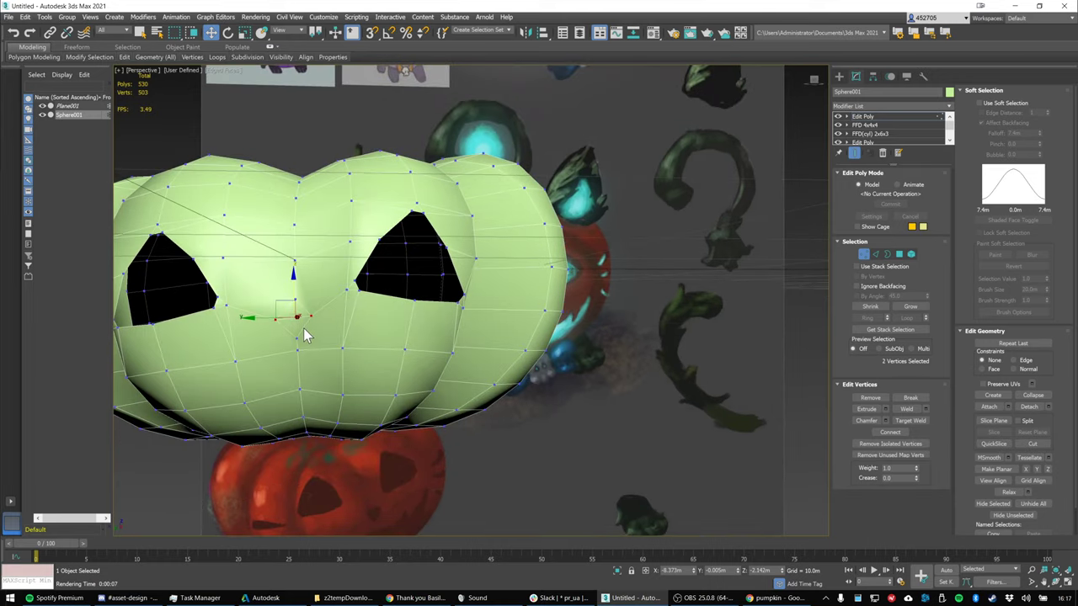
alt+middle_drag(303, 326, 293, 286)
scroll(304, 331, up, 5)
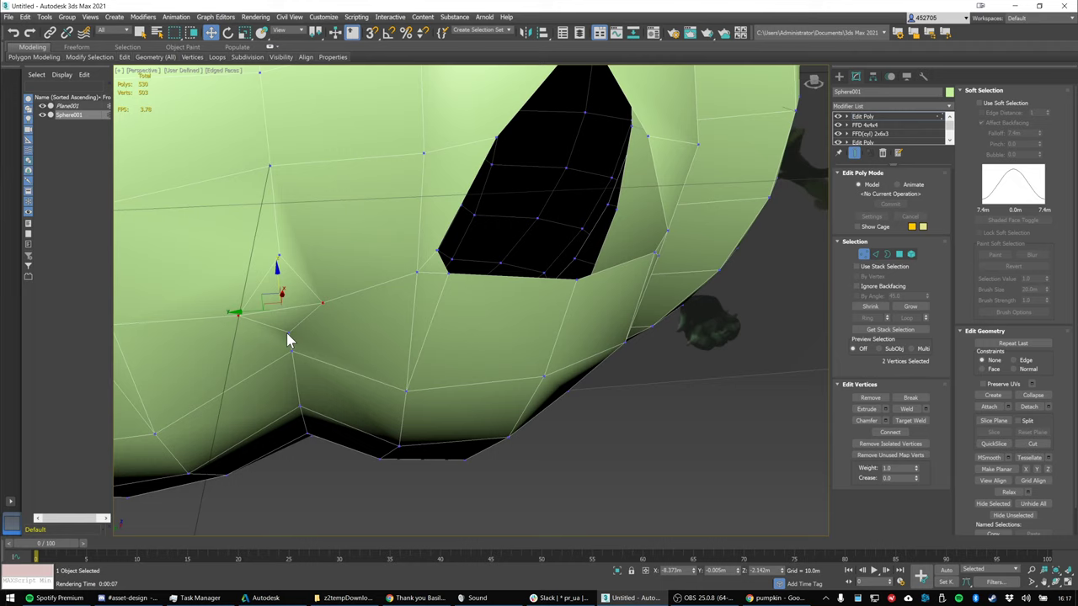
click(289, 334)
right_click(289, 330)
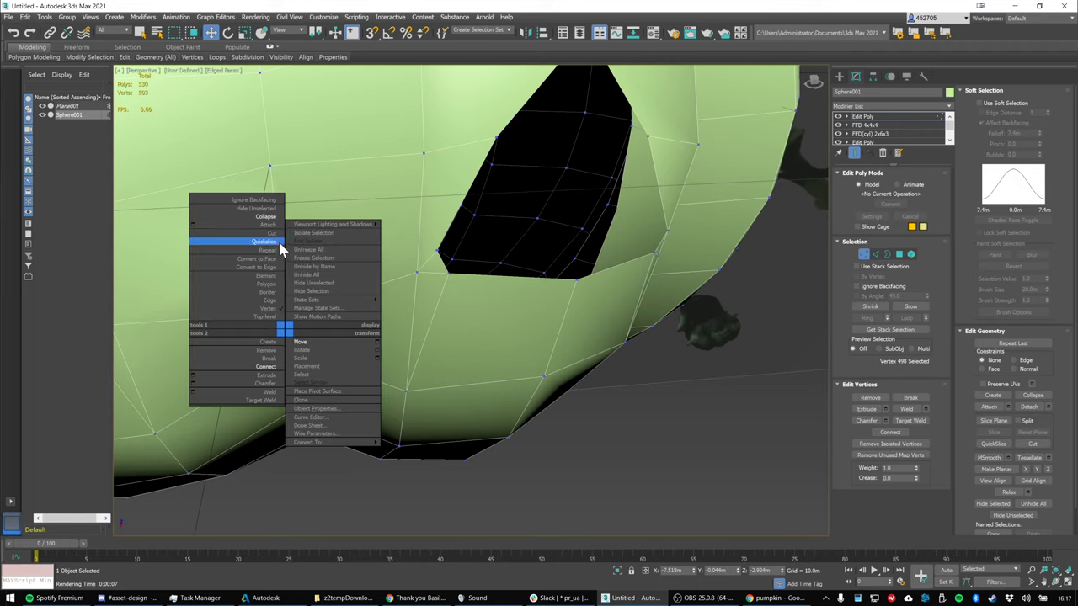
click(270, 241)
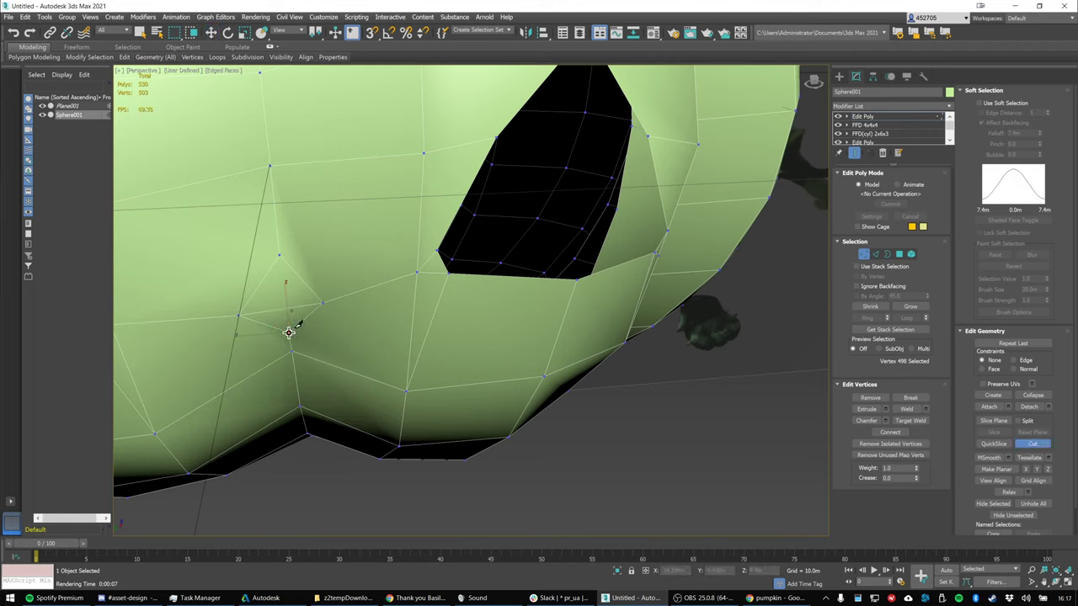
click(289, 332)
click(279, 255)
right_click(325, 241)
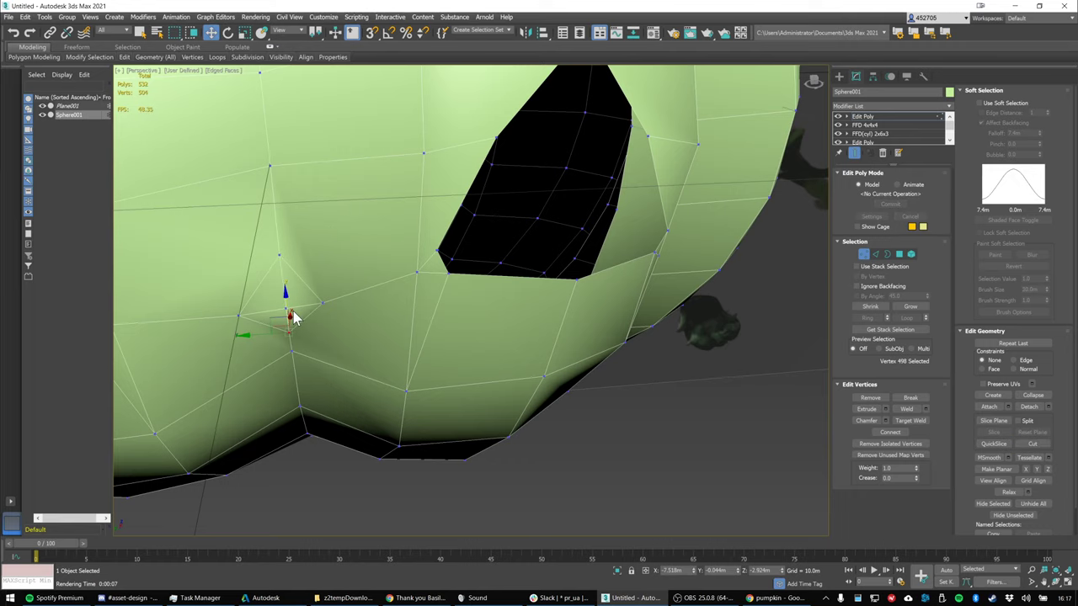
Push the nose's centre vertex into the head to about X -7.82 m and set its height to about Z -1.92 m
click(292, 314)
click(284, 308)
alt+middle_drag(327, 292, 295, 306)
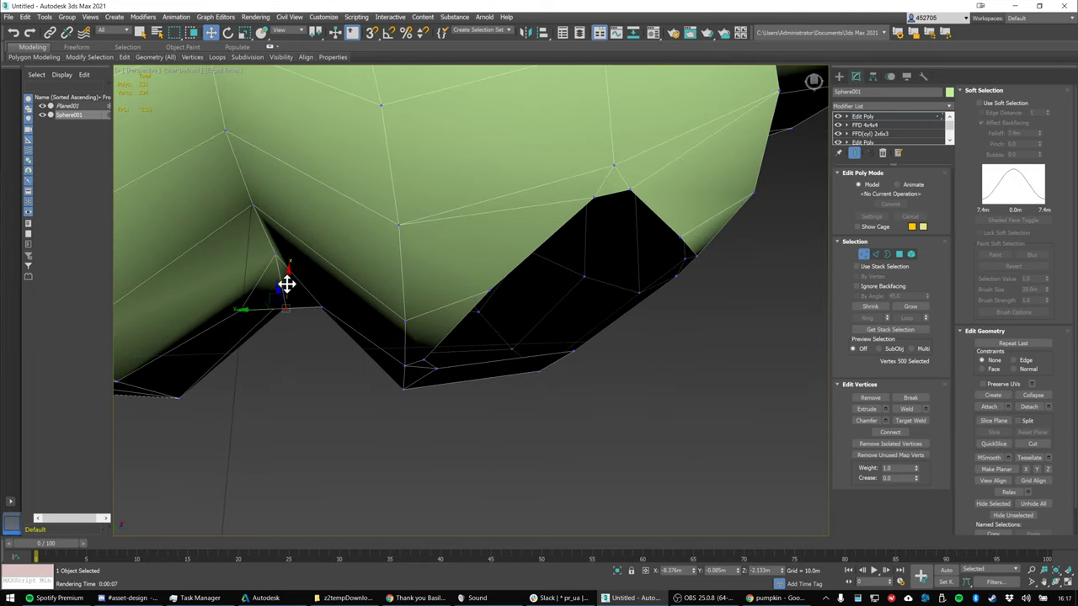
drag(287, 285, 292, 252)
mouse_move(292, 250)
alt+middle_down()
mouse_move(337, 260)
mouse_move(336, 236)
mouse_move(305, 257)
alt+middle_up()
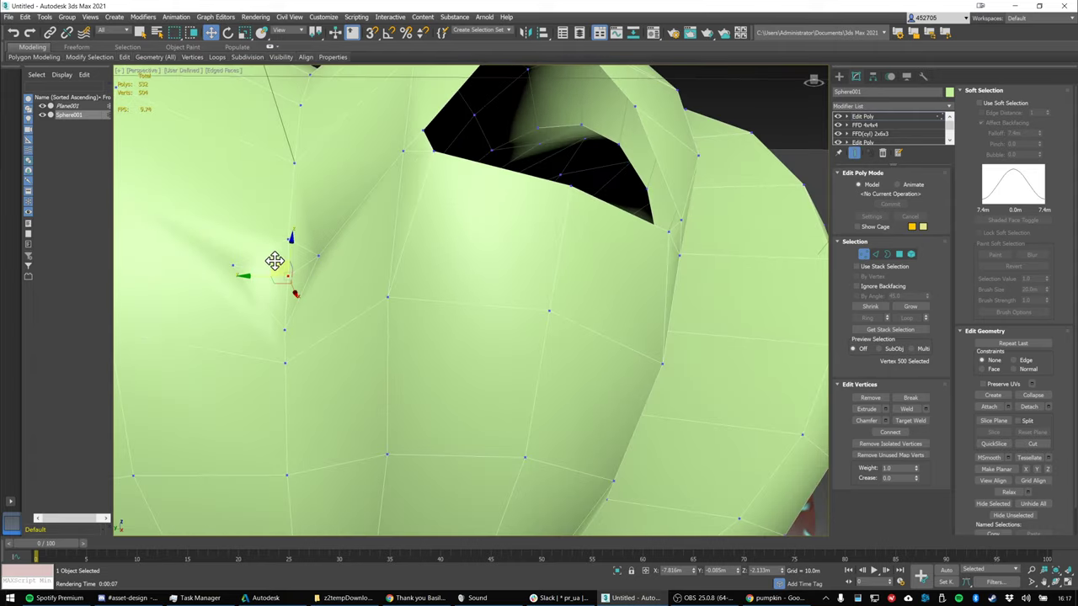
drag(272, 260, 273, 269)
alt+middle_drag(273, 269, 335, 275)
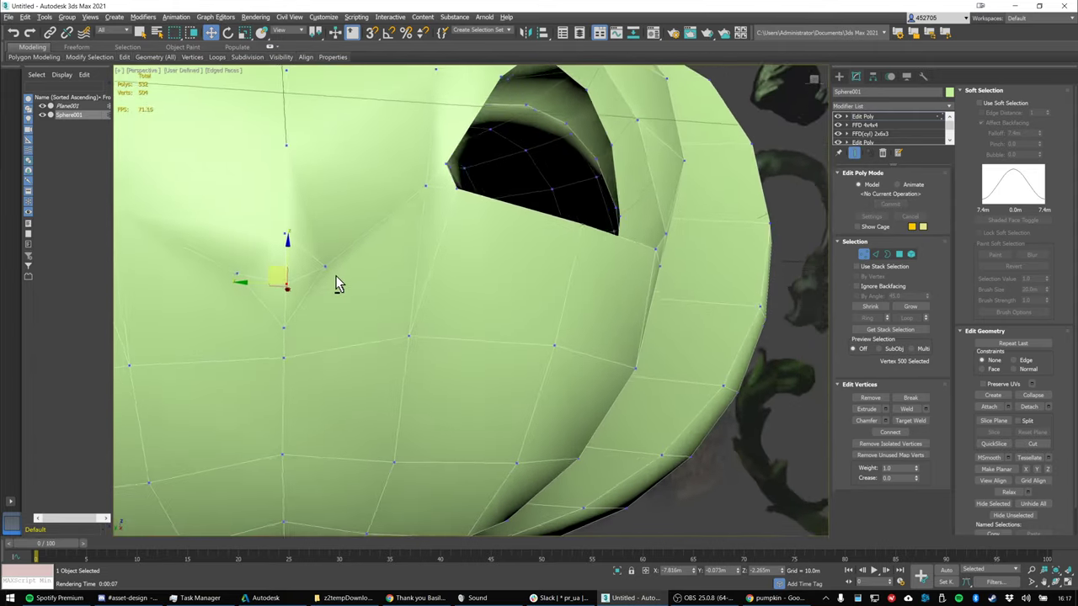
drag(287, 245, 287, 231)
alt+middle_drag(286, 231, 325, 263)
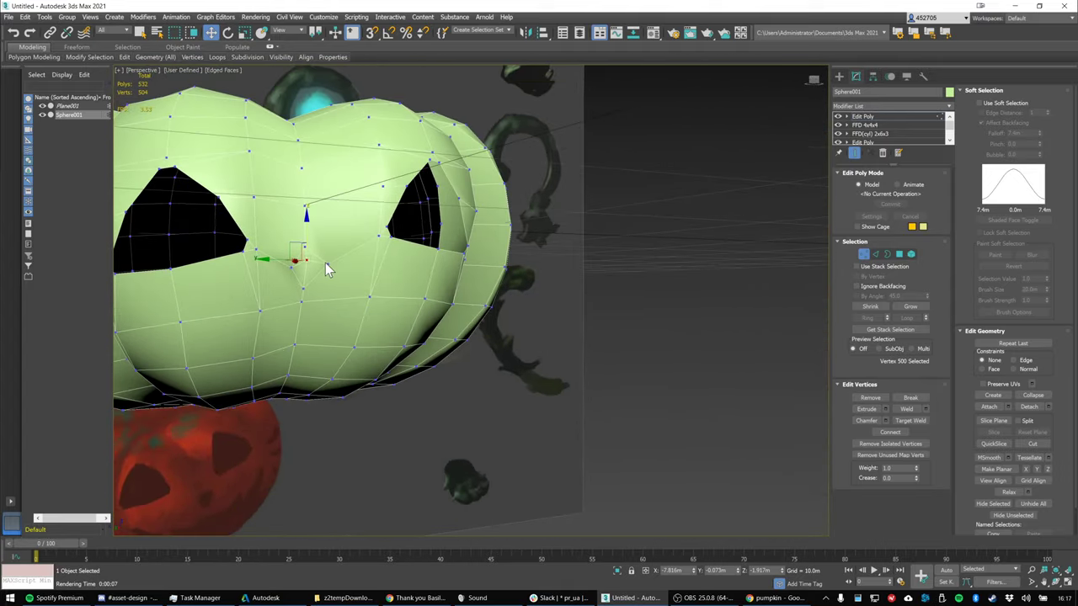
Connect each side vertex of the nose to the cheek vertex diagonally below and outward from it
click(328, 264)
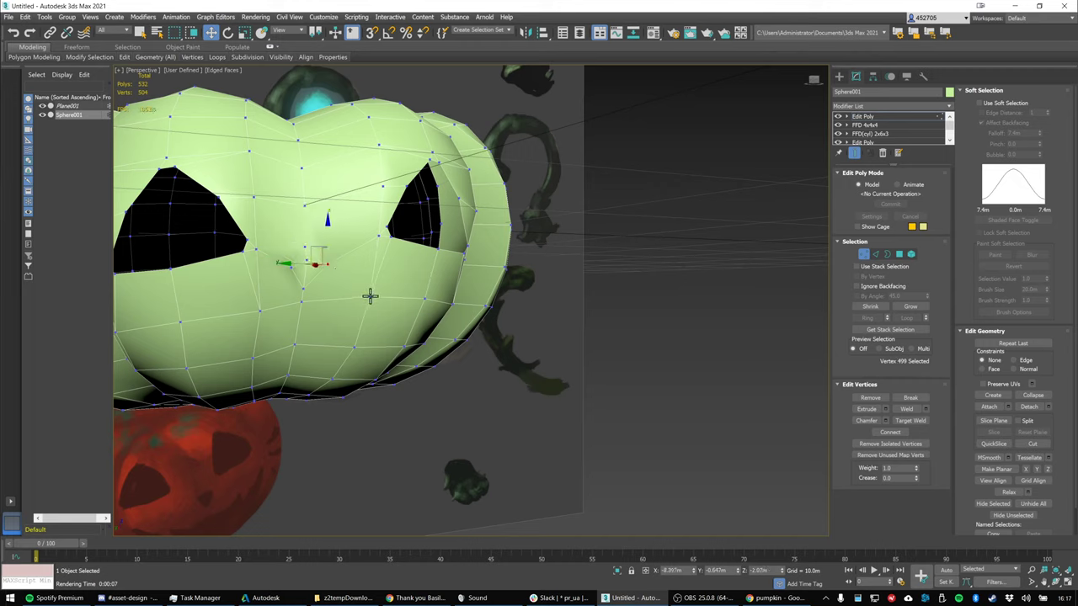
click(371, 295)
right_click(370, 296)
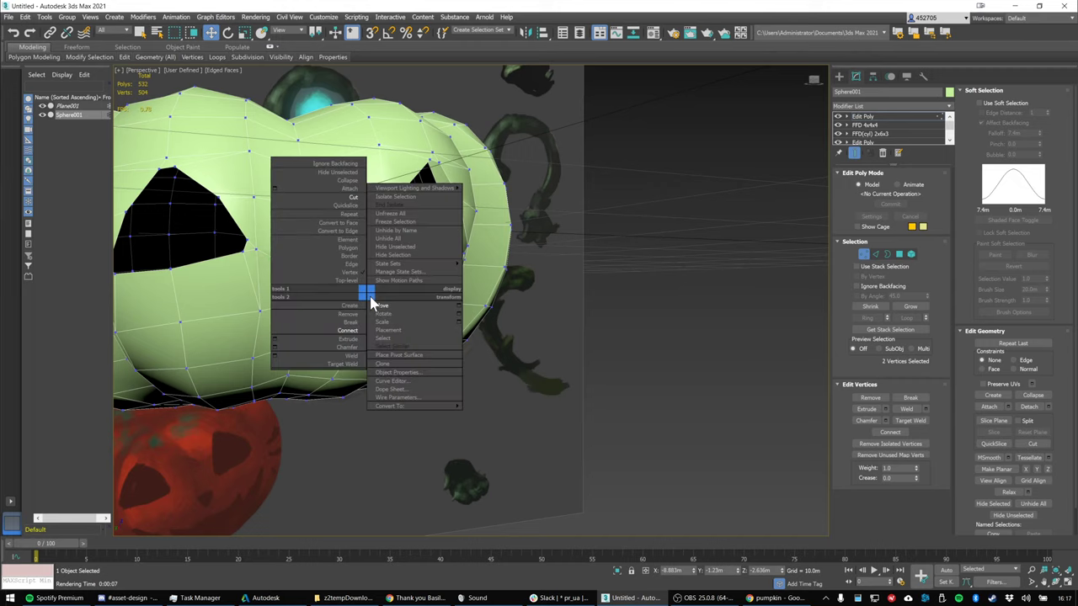
click(347, 331)
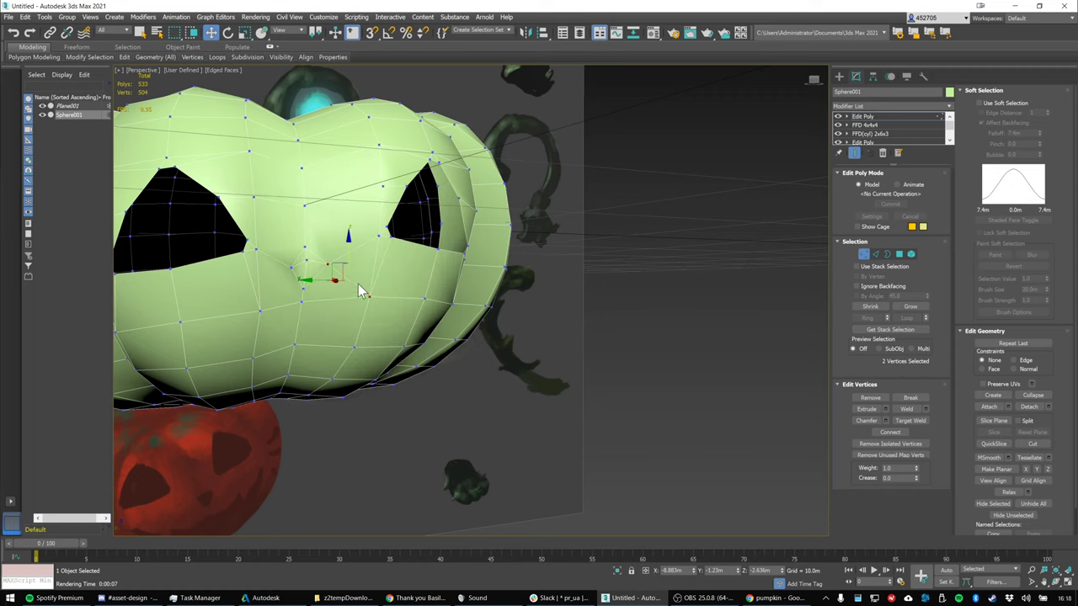
alt+middle_drag(361, 292, 346, 283)
click(294, 269)
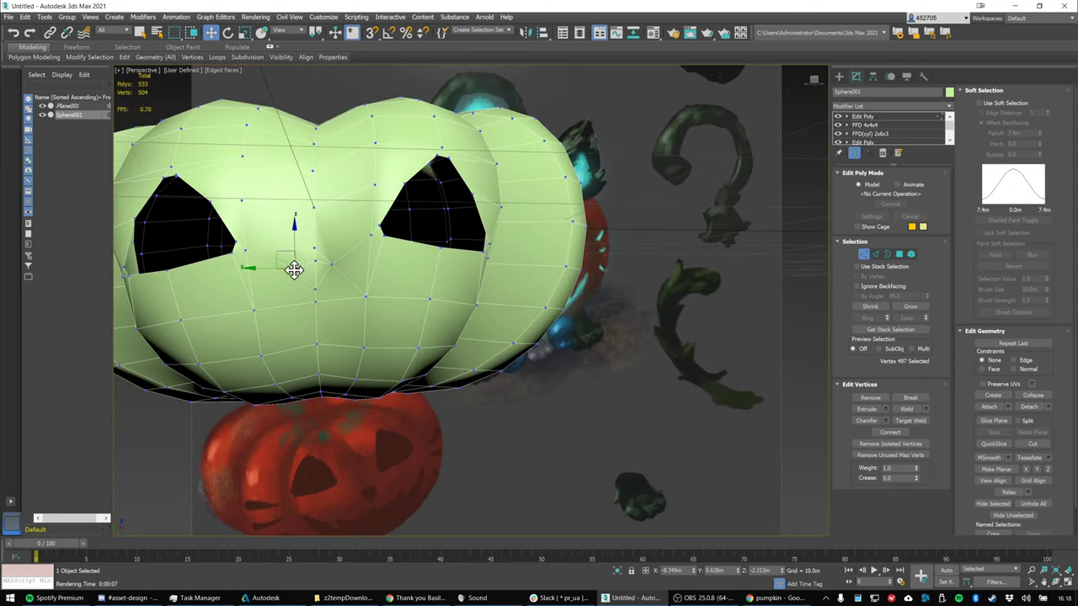
ctrl+click(255, 308)
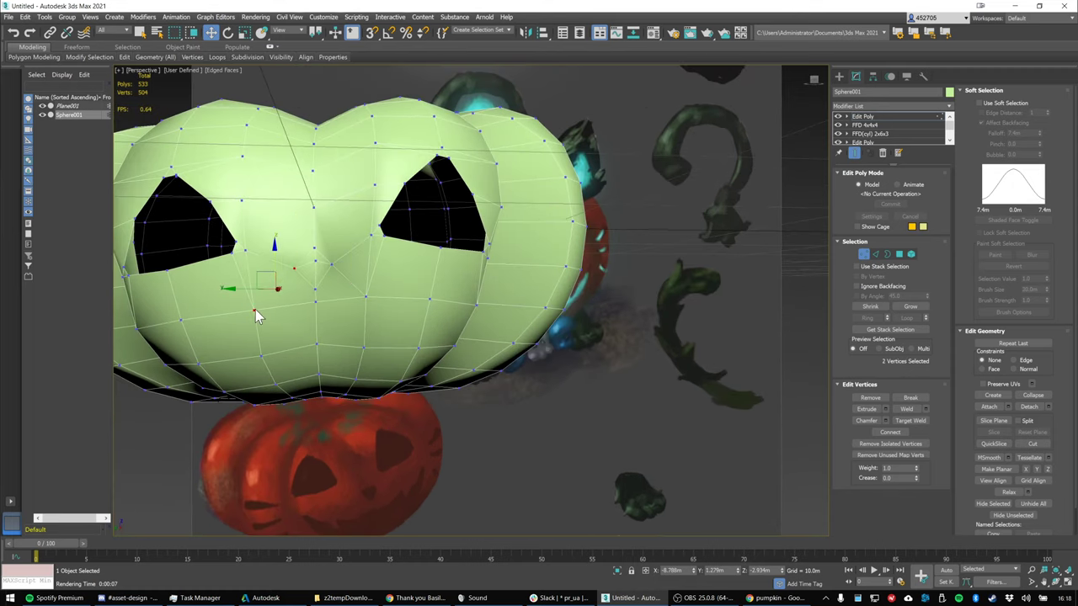
right_click(255, 309)
click(240, 341)
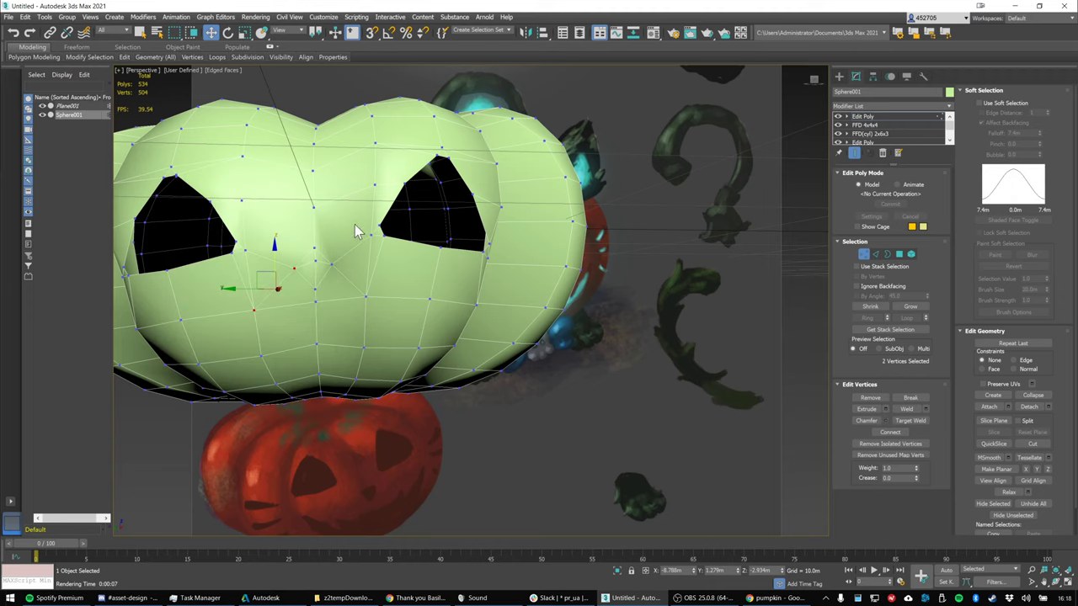
Connect the vertex beside each eye hole's inner corner to the centre-line vertex above the nose
click(315, 251)
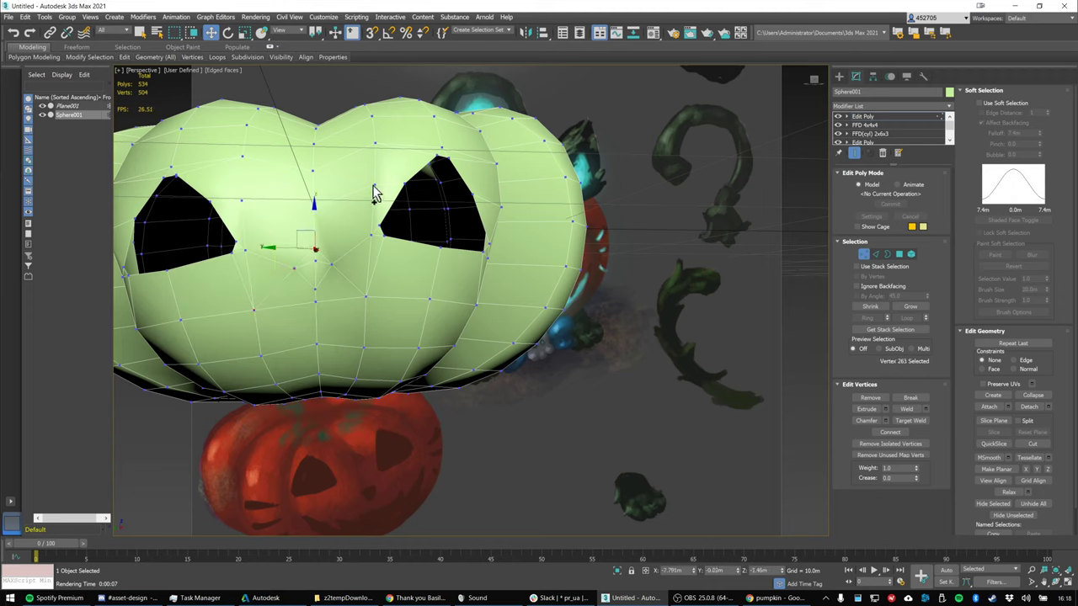
click(369, 238)
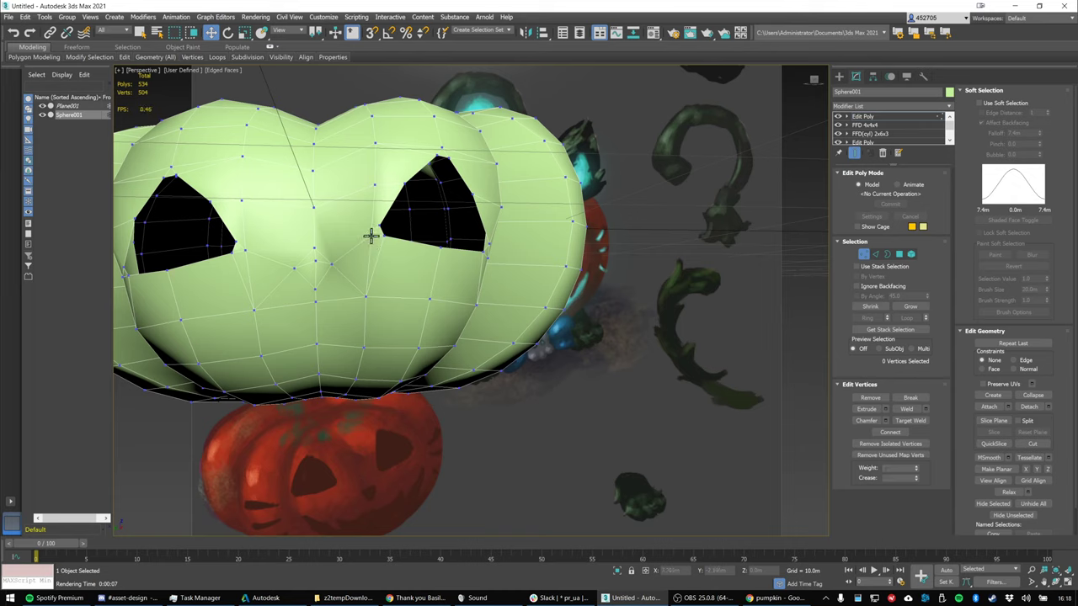
click(371, 237)
ctrl+click(313, 208)
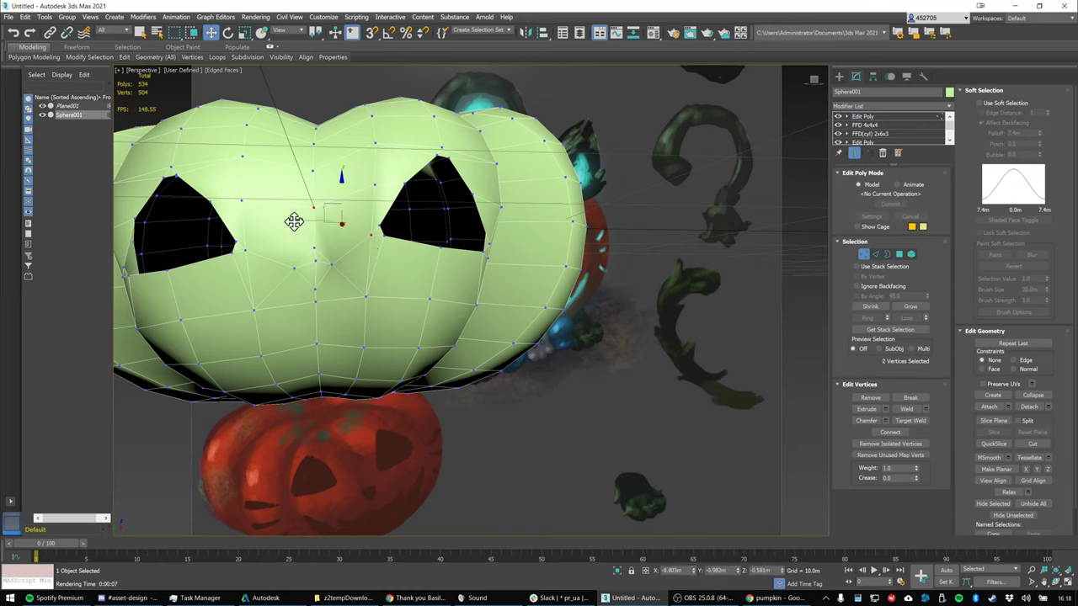
right_click(252, 257)
click(251, 278)
click(247, 251)
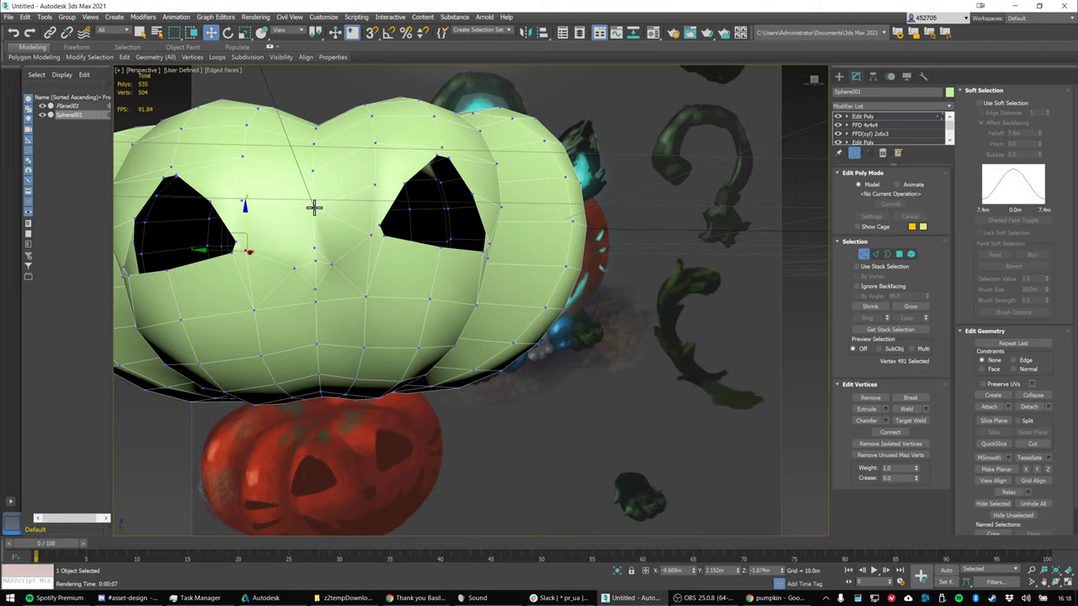
ctrl+click(313, 208)
right_click(310, 259)
click(290, 279)
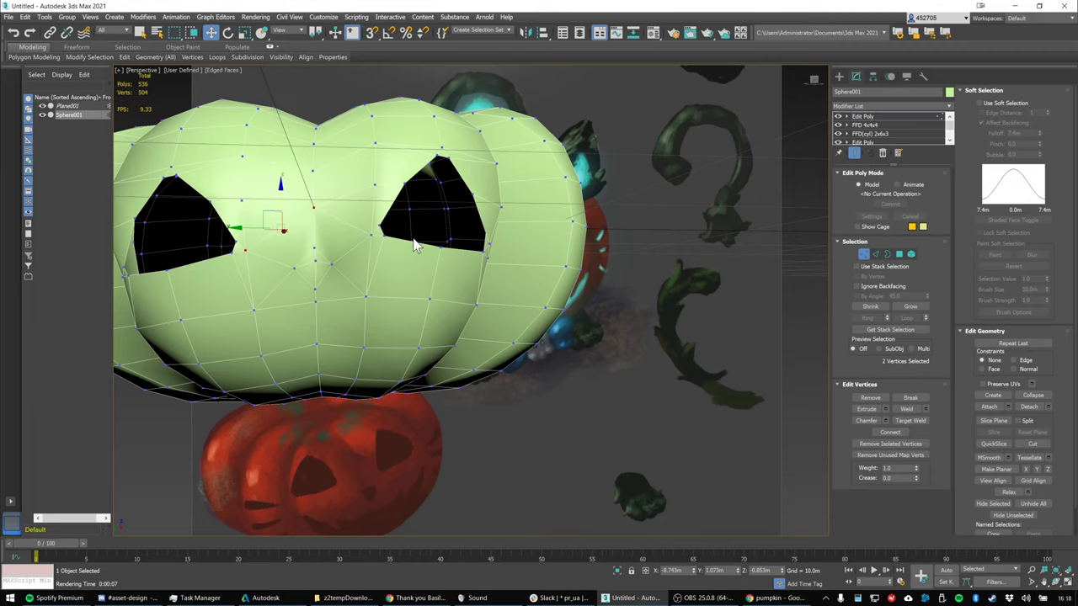
alt+middle_drag(370, 236, 388, 245)
scroll(370, 245, up, 5)
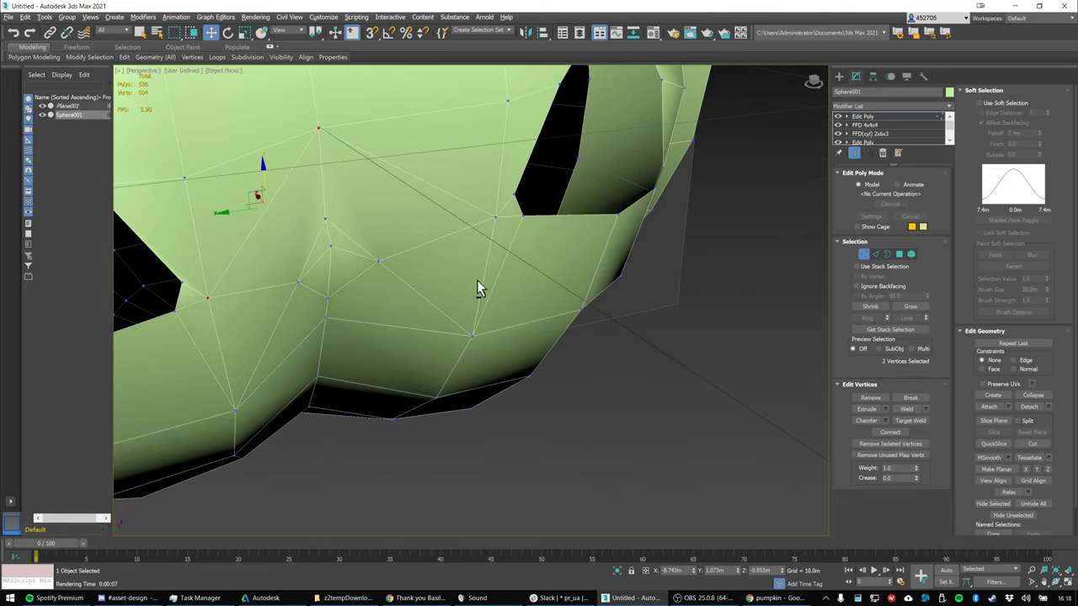
Centre the nose's middle vertex on the face's centre line at about X -7.78 m, Y -0.01 m, Z -1.92 m
middle_drag(544, 274, 452, 283)
scroll(550, 263, down, 2)
scroll(553, 257, up, 1)
click(426, 269)
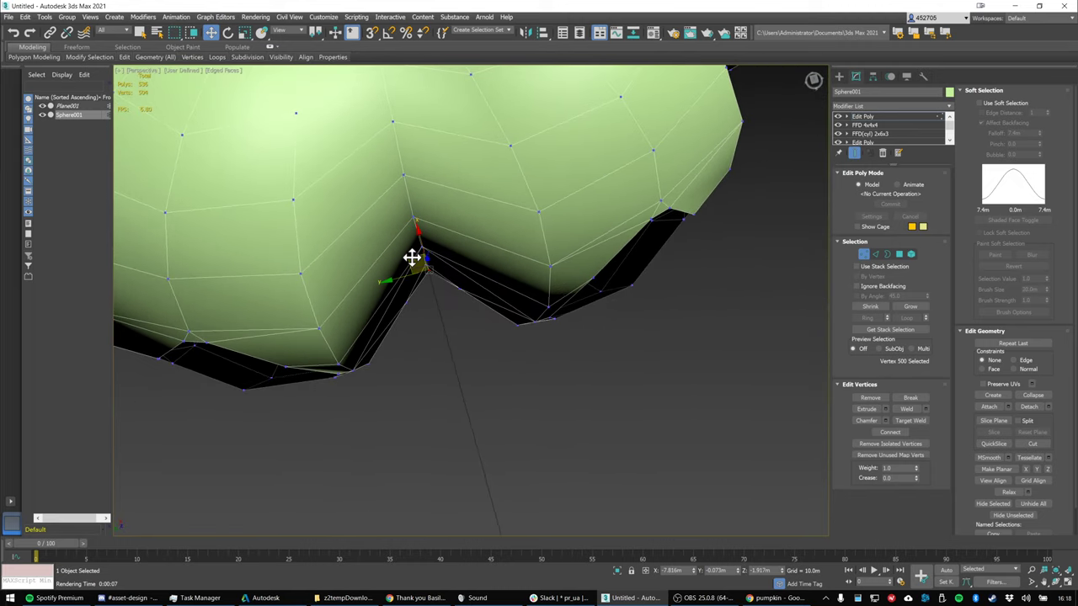
drag(411, 257, 408, 256)
alt+middle_drag(481, 277, 479, 233)
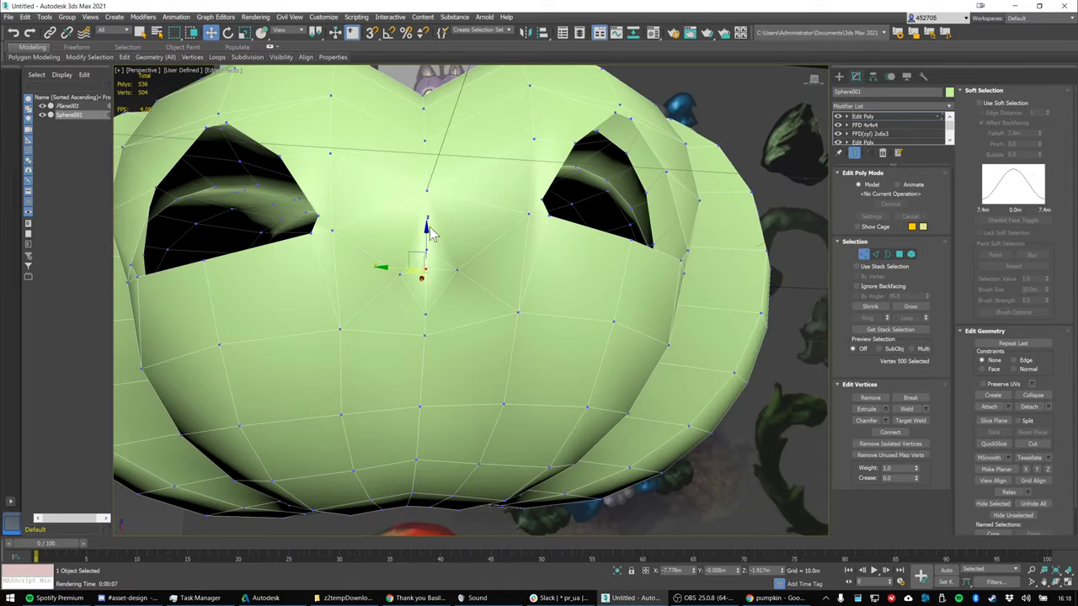
drag(427, 232, 428, 232)
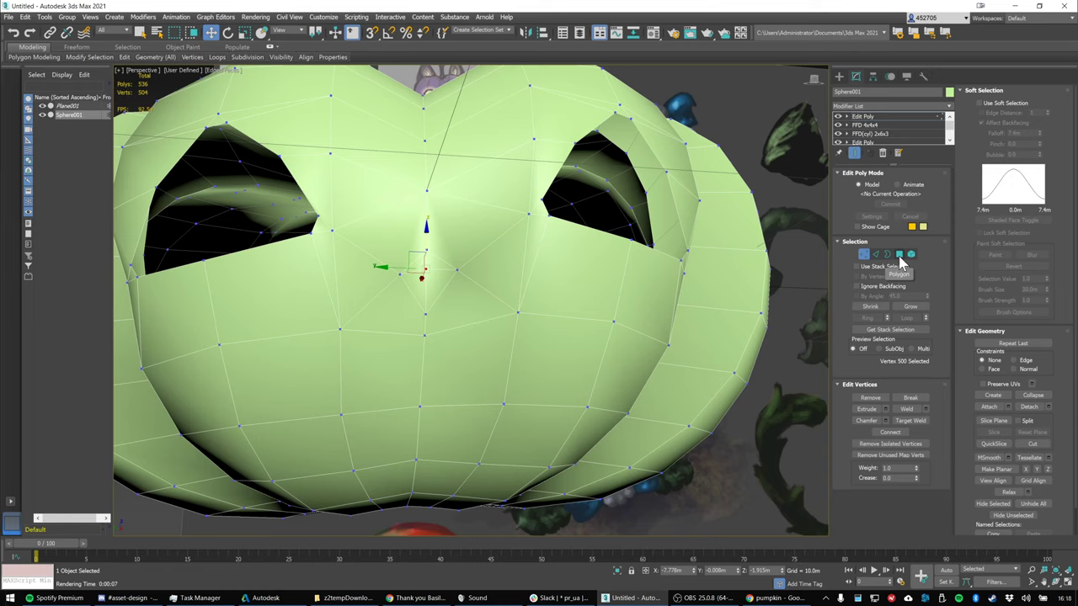
Delete the two polygons on the underside of the nose, opening a small triangular nose hole
click(899, 254)
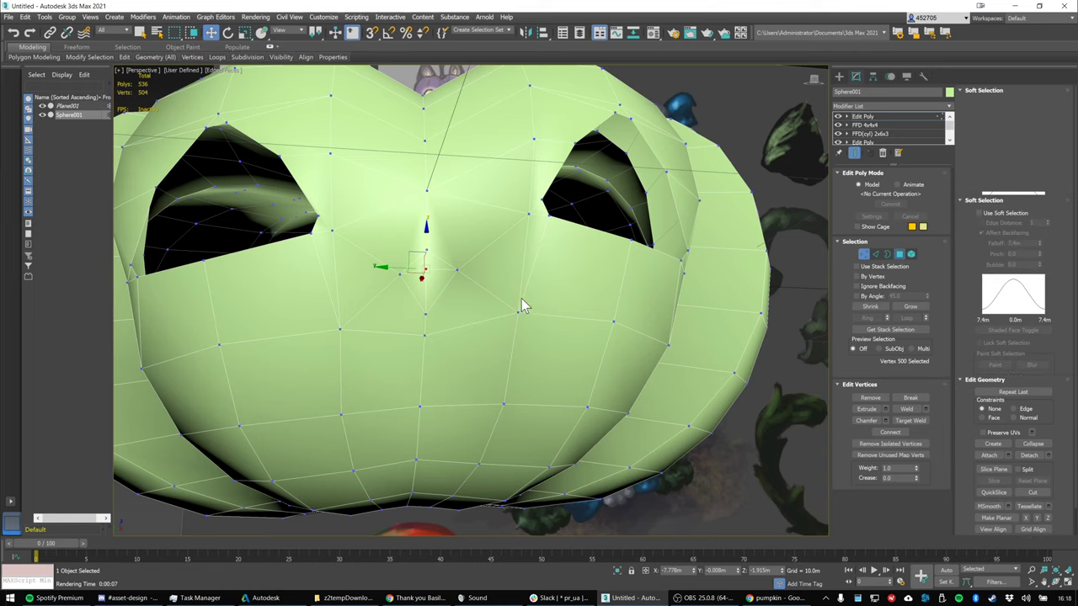
click(428, 288)
key(Delete)
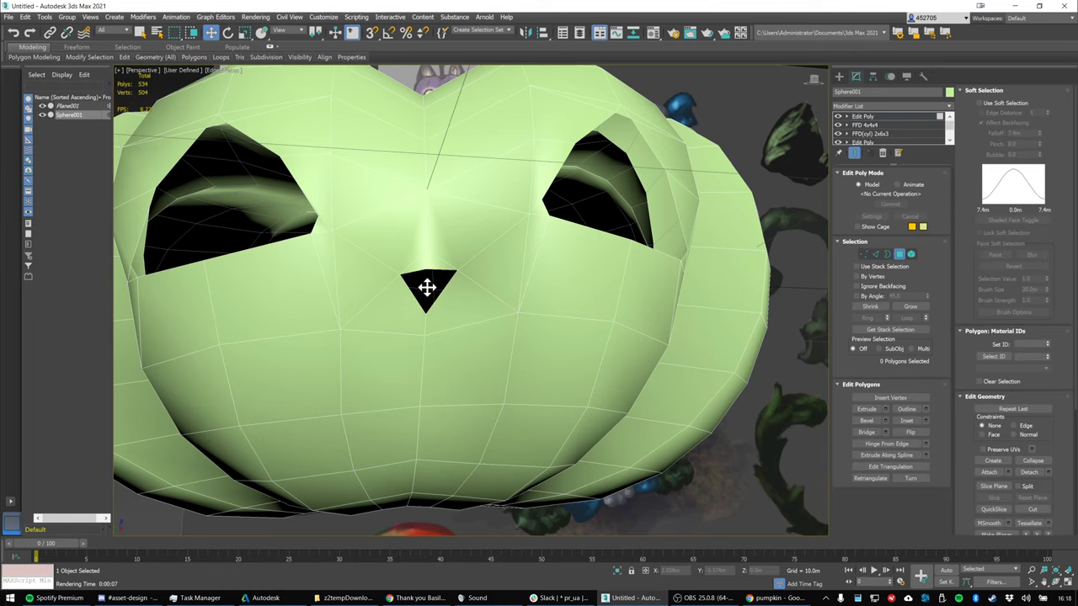
Move the centre-line vertex on the nose bridge just above the nose hole to about X -7.87 m, Z -1.46 m
scroll(477, 283, down, 3)
alt+middle_drag(517, 293, 782, 296)
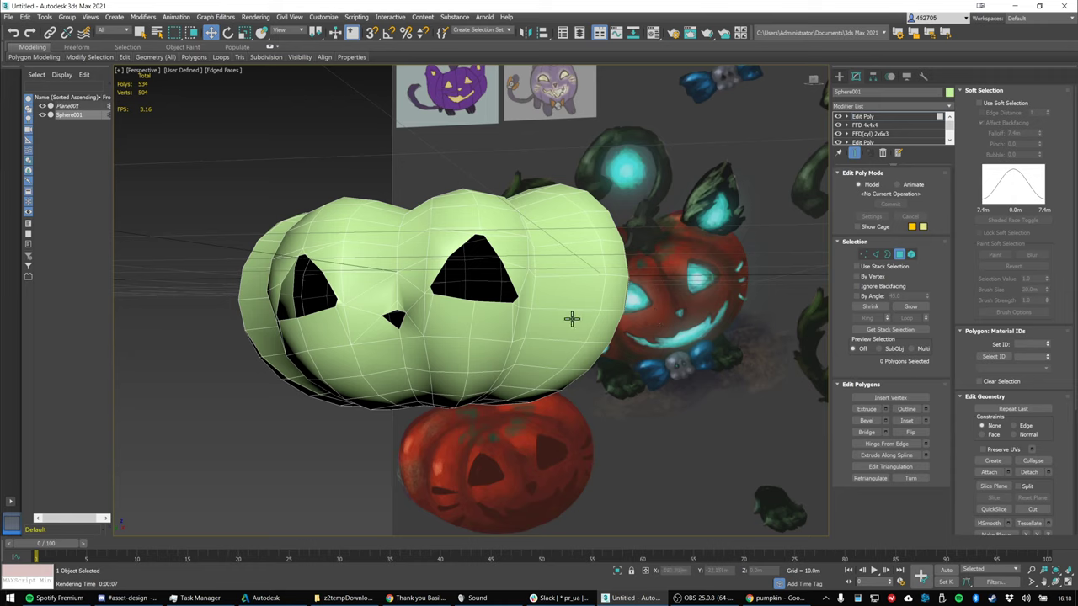
alt+middle_drag(570, 315, 604, 312)
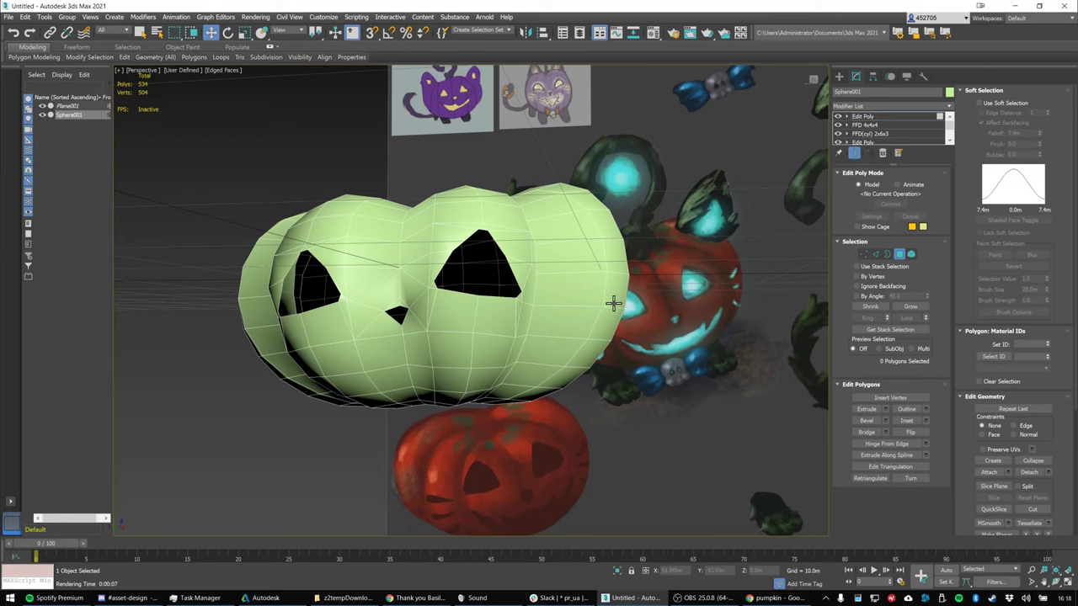
alt+middle_drag(613, 303, 464, 352)
scroll(458, 320, up, 8)
scroll(471, 317, down, 8)
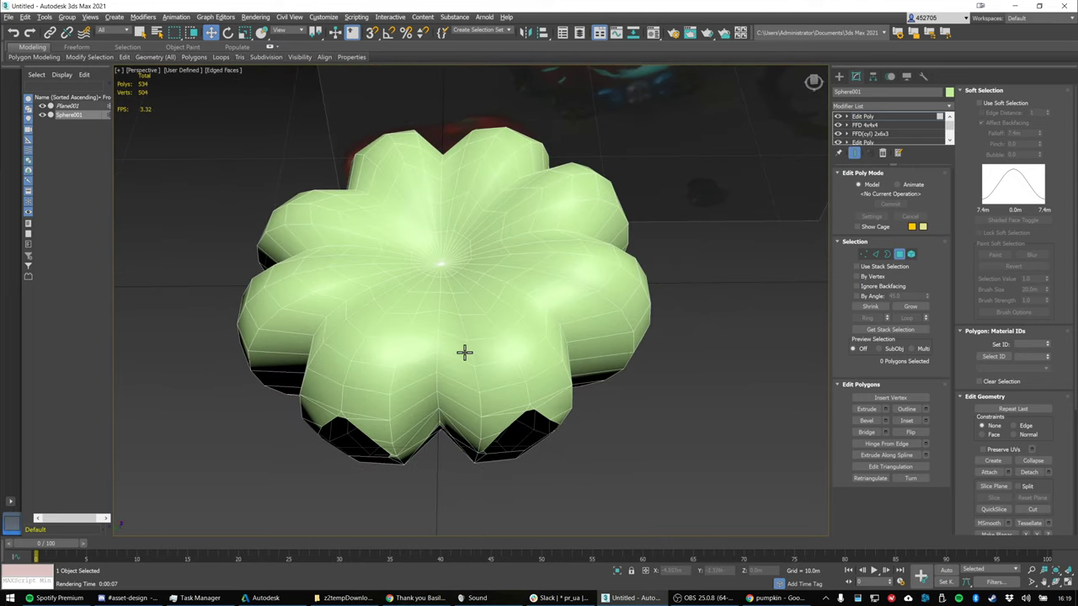
scroll(444, 431, up, 10)
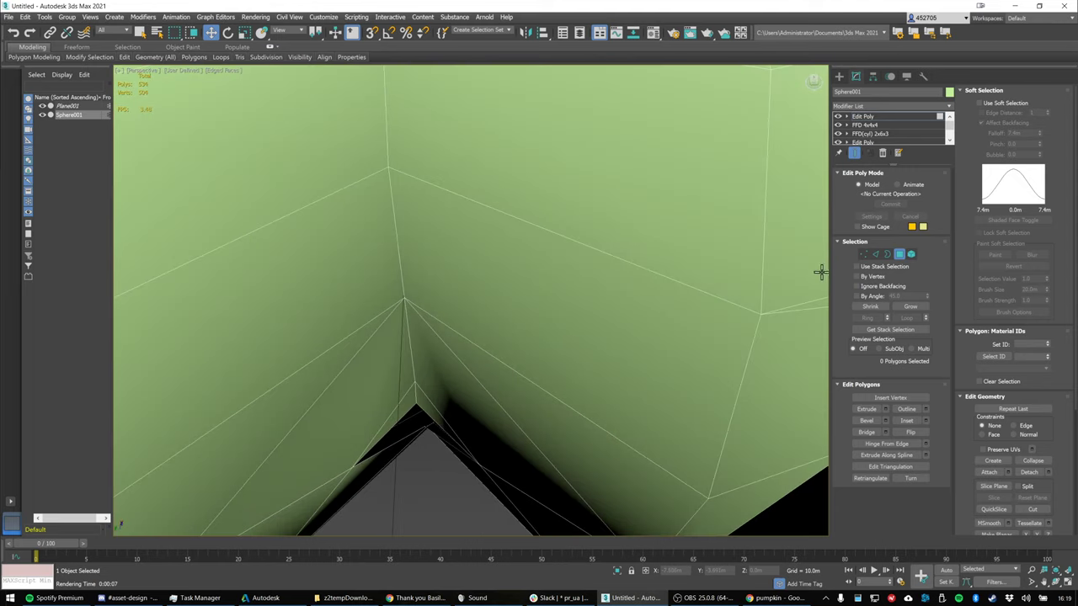
click(862, 254)
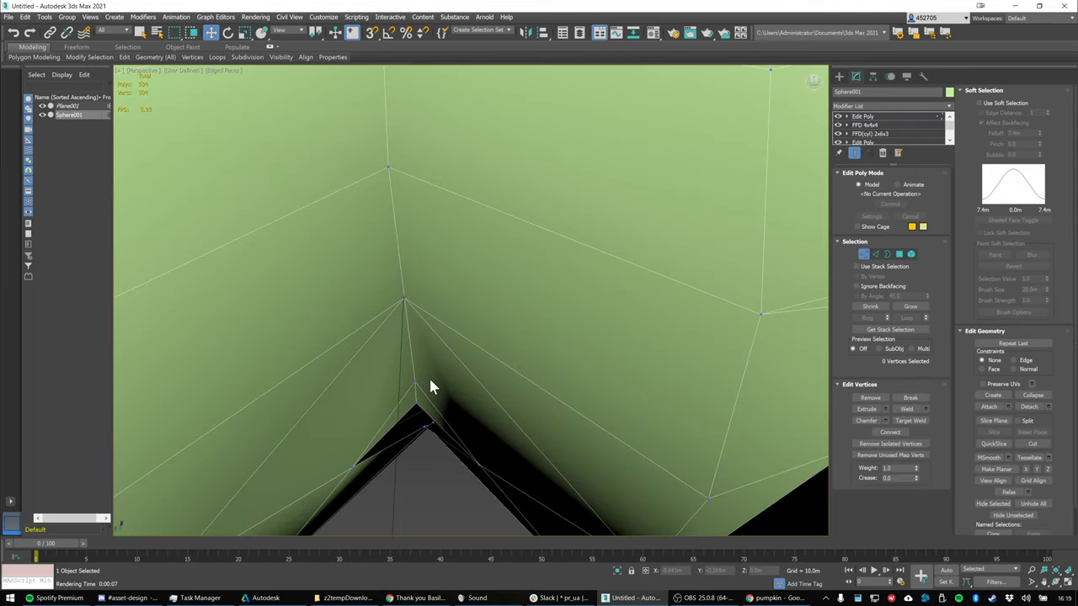
click(412, 379)
drag(403, 364, 400, 372)
scroll(405, 375, down, 5)
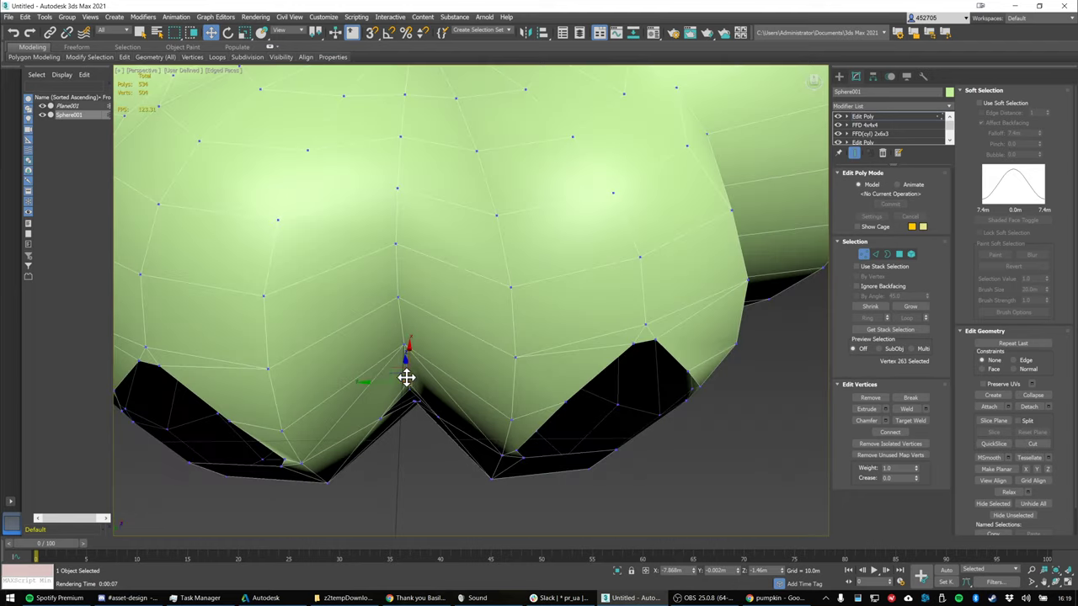
Compare the pumpkin's eye holes and nose hole with the concept art from several distances and angles
alt+middle_drag(478, 405, 564, 352)
scroll(520, 372, down, 5)
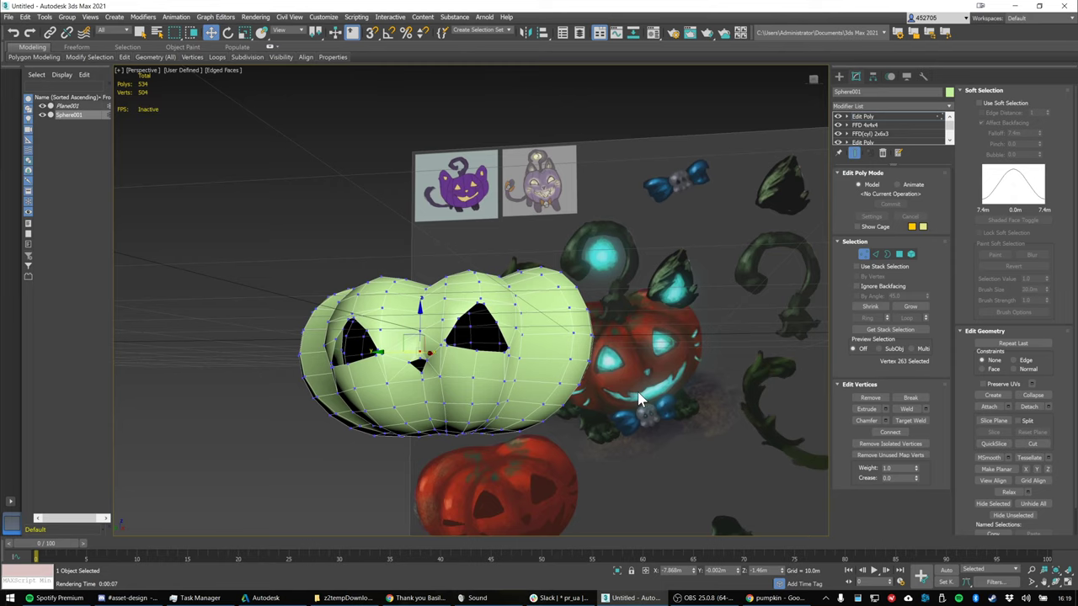
scroll(423, 391, up, 5)
scroll(493, 392, down, 2)
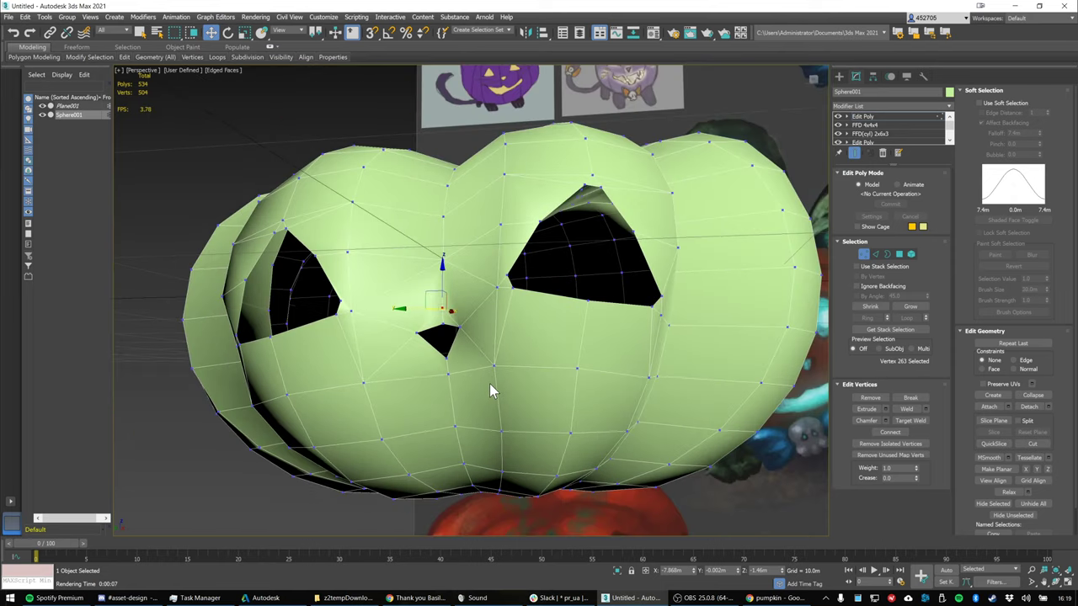
scroll(515, 388, down, 4)
scroll(539, 390, up, 1)
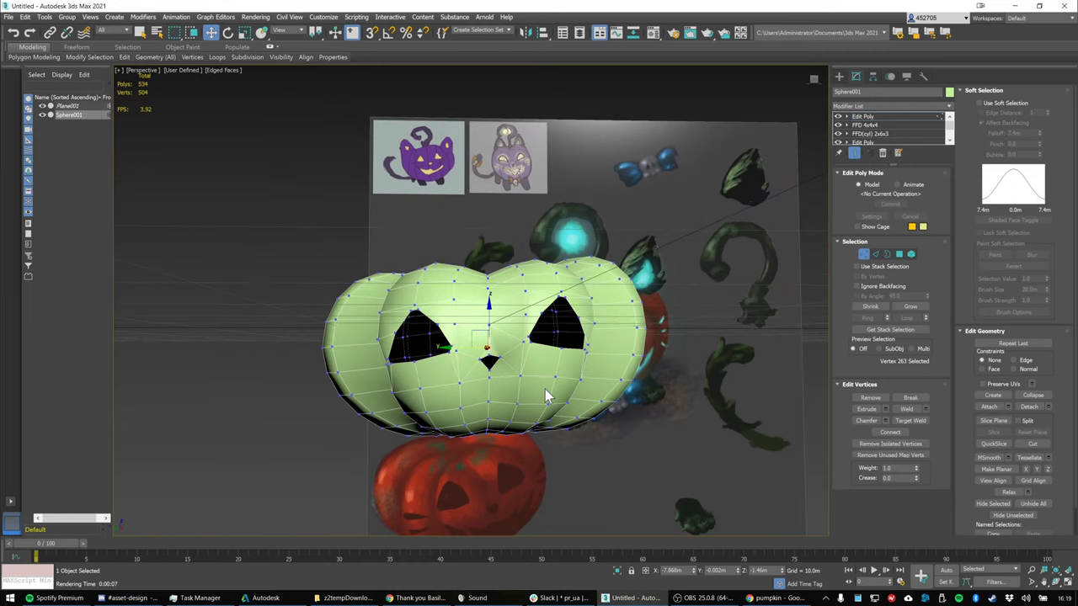
scroll(546, 397, up, 3)
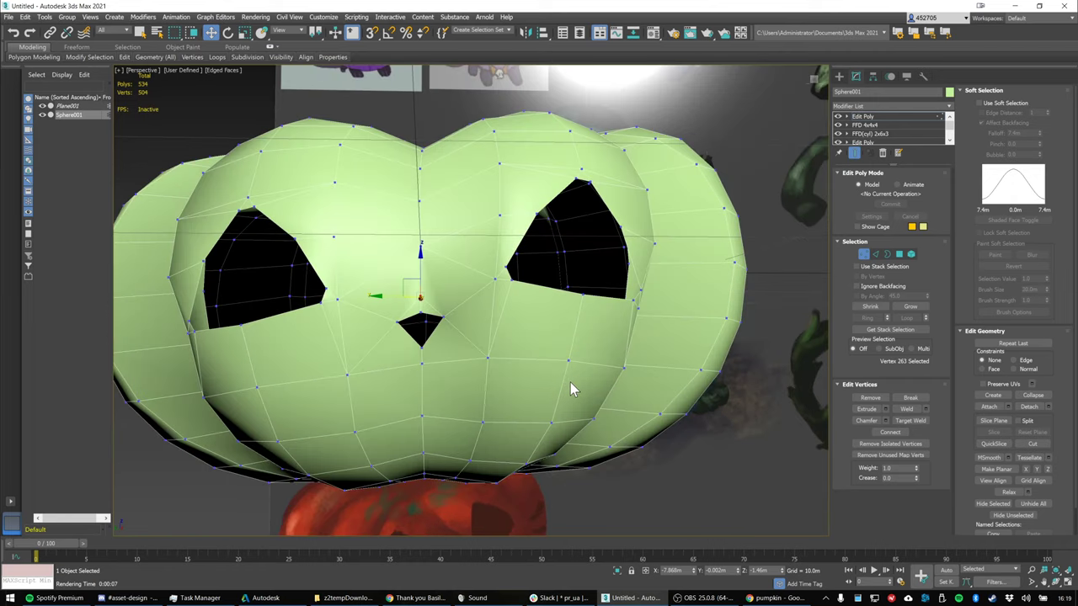
scroll(592, 384, down, 5)
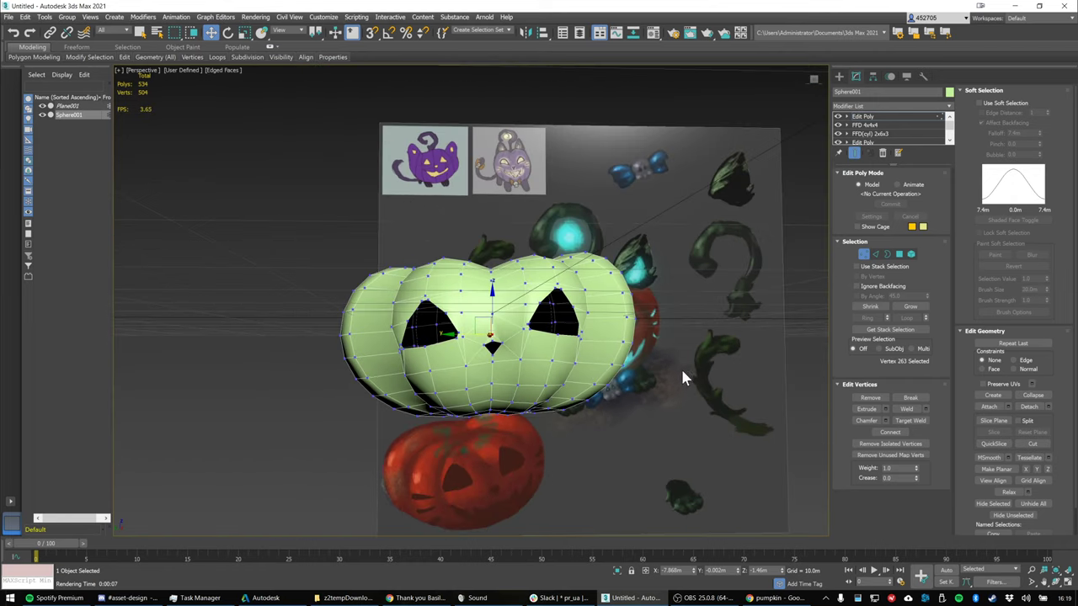
Move the reference image plane about -10.08 m along Y, clear of the pumpkin model
middle_drag(683, 375, 617, 349)
click(74, 106)
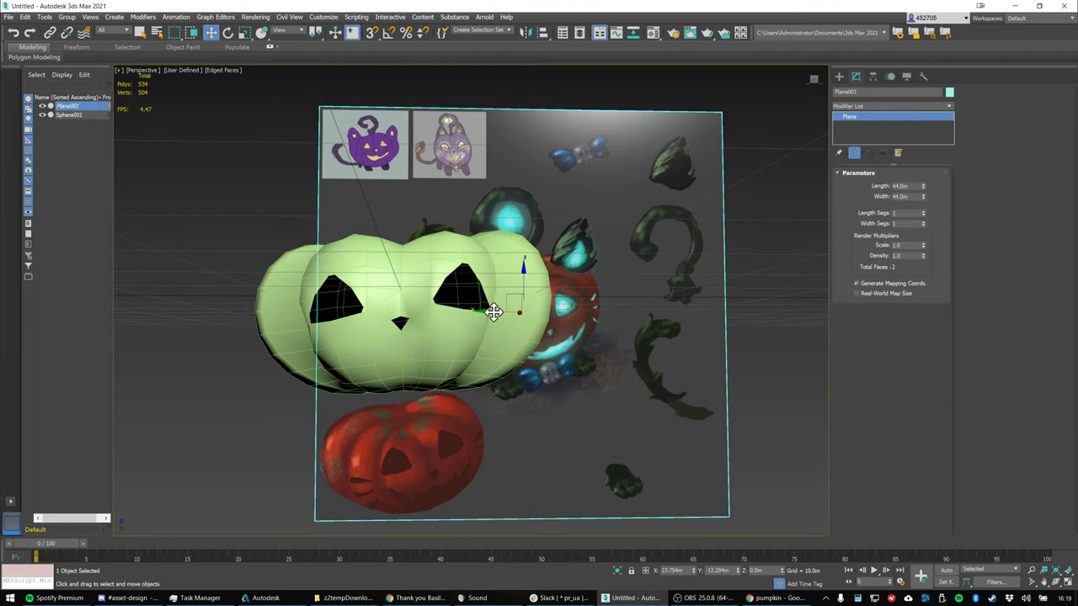
drag(497, 313, 585, 309)
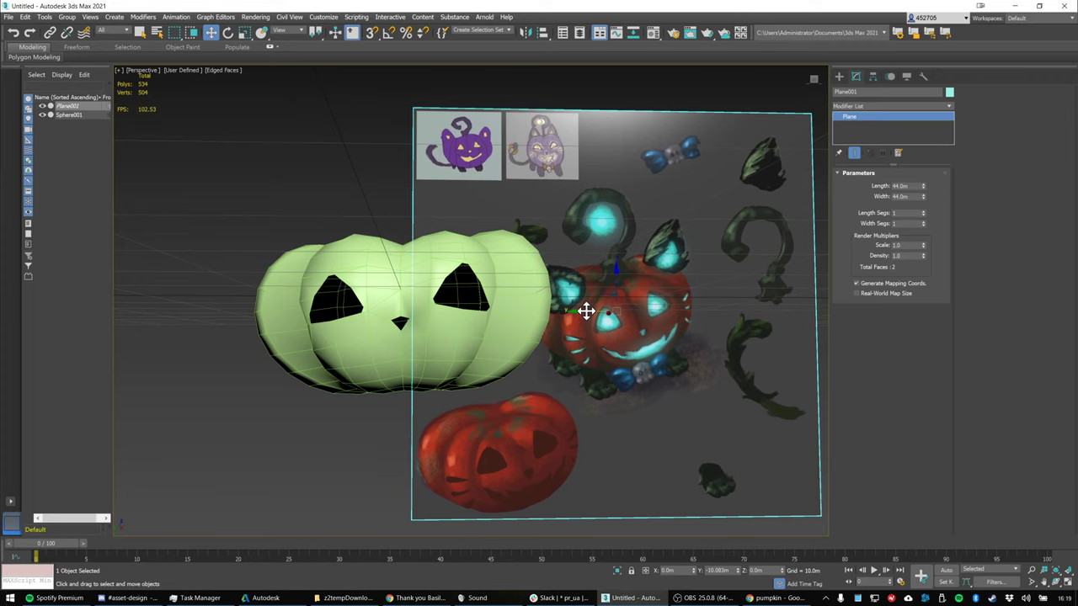
On Sphere001, cut the mouth's upper edge from the centre-line vertex below the nose across the cheek on the viewer's right
click(61, 114)
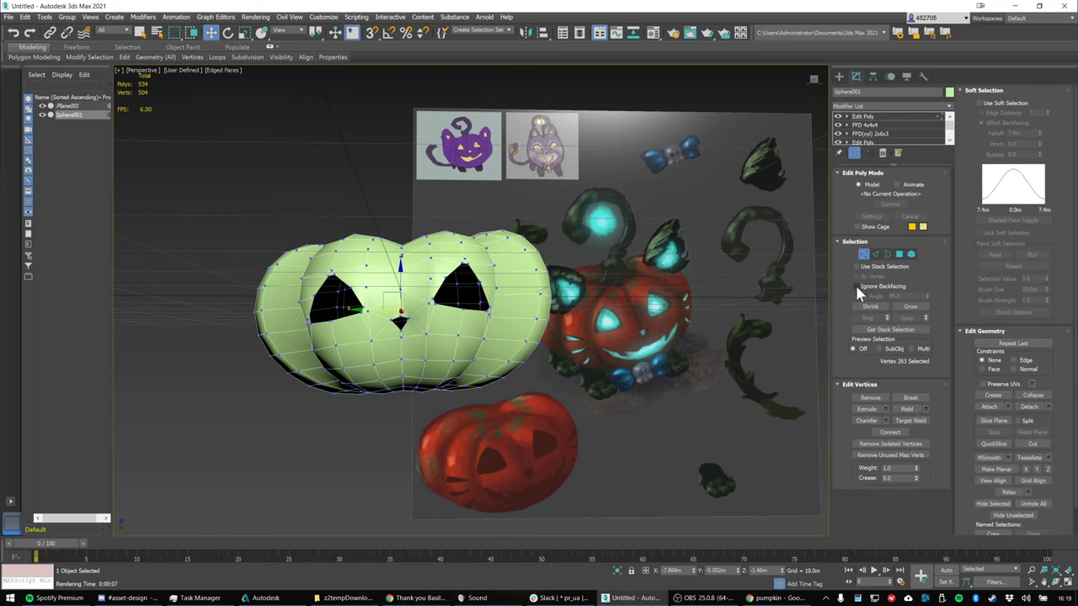
scroll(551, 313, up, 5)
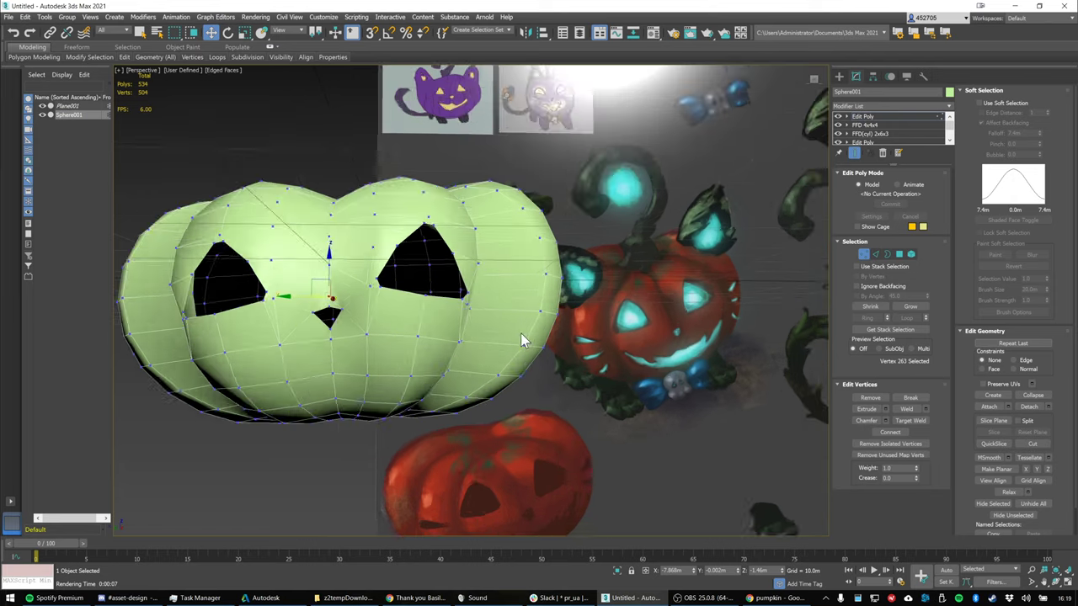
middle_drag(527, 338, 618, 348)
scroll(472, 351, down, 2)
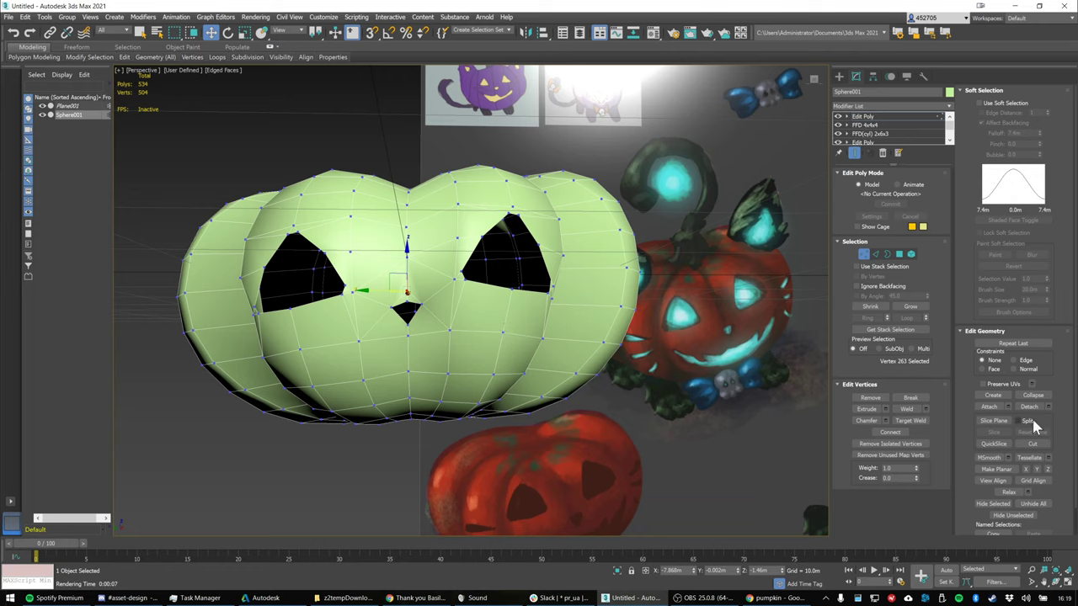
click(1032, 444)
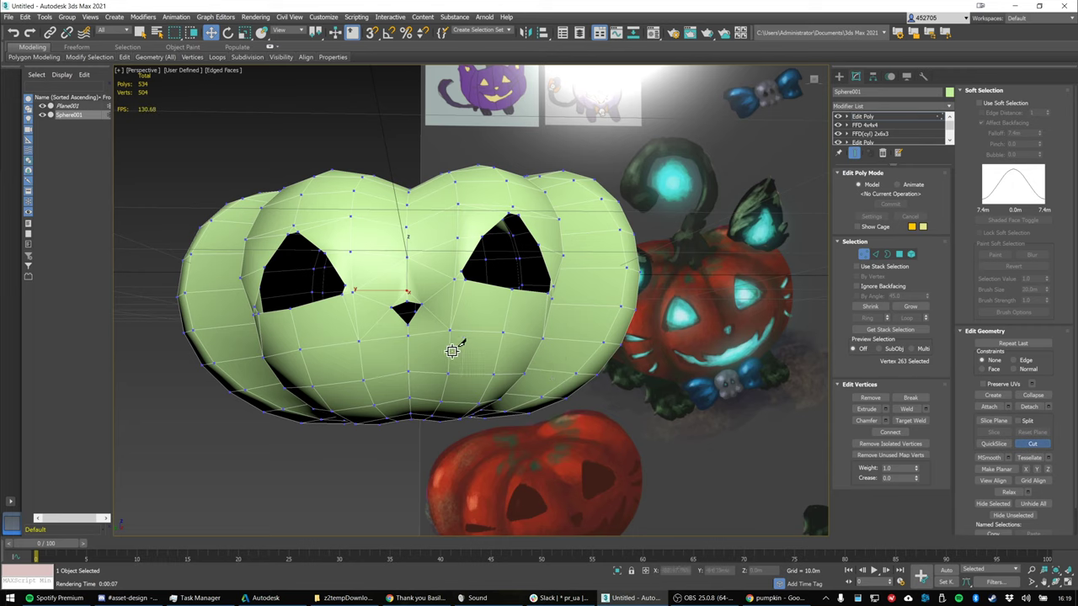
scroll(440, 346, up, 3)
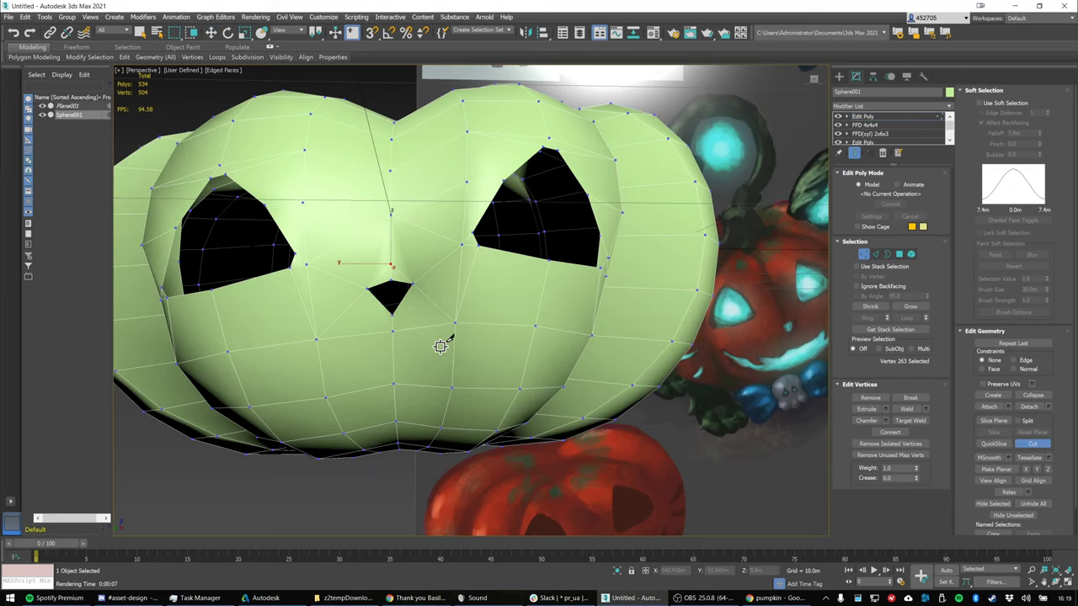
click(392, 331)
click(452, 352)
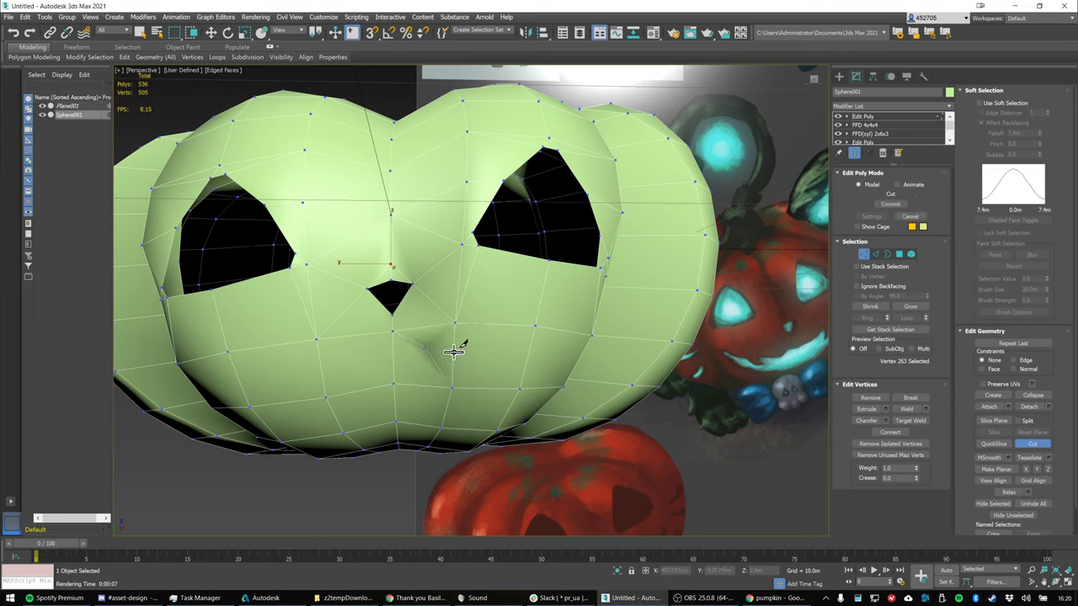
click(453, 352)
click(532, 341)
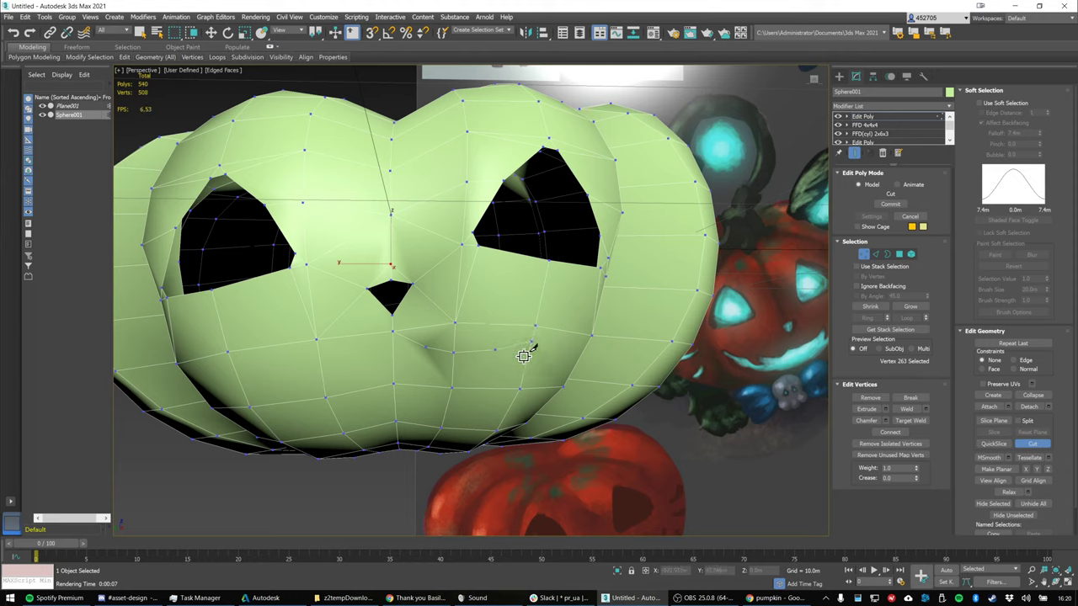
Cut a small tooth notch into the upper lip, then continue the cut around the mouth corner on the viewer's right
click(516, 360)
click(526, 363)
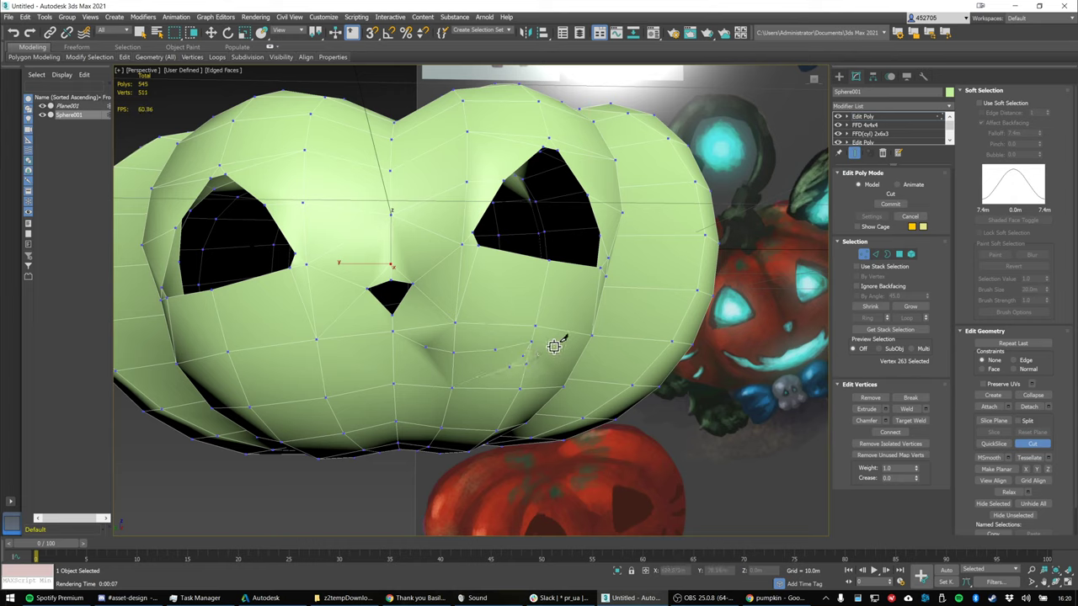
click(590, 336)
click(554, 364)
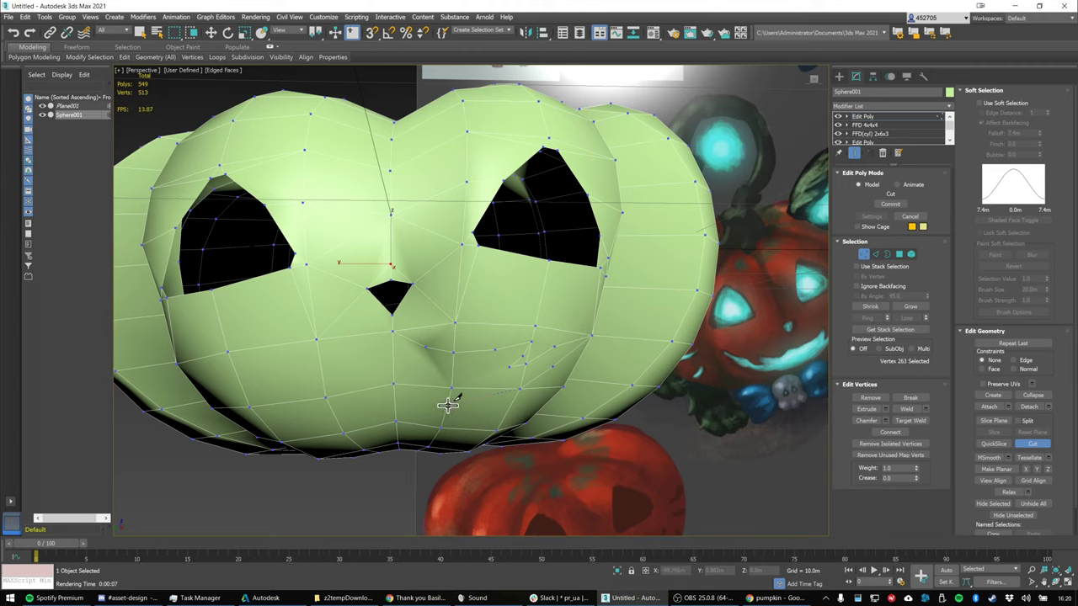
Cut the mouth's lower edge across the centre line to the cheek on the viewer's left
click(395, 407)
click(329, 404)
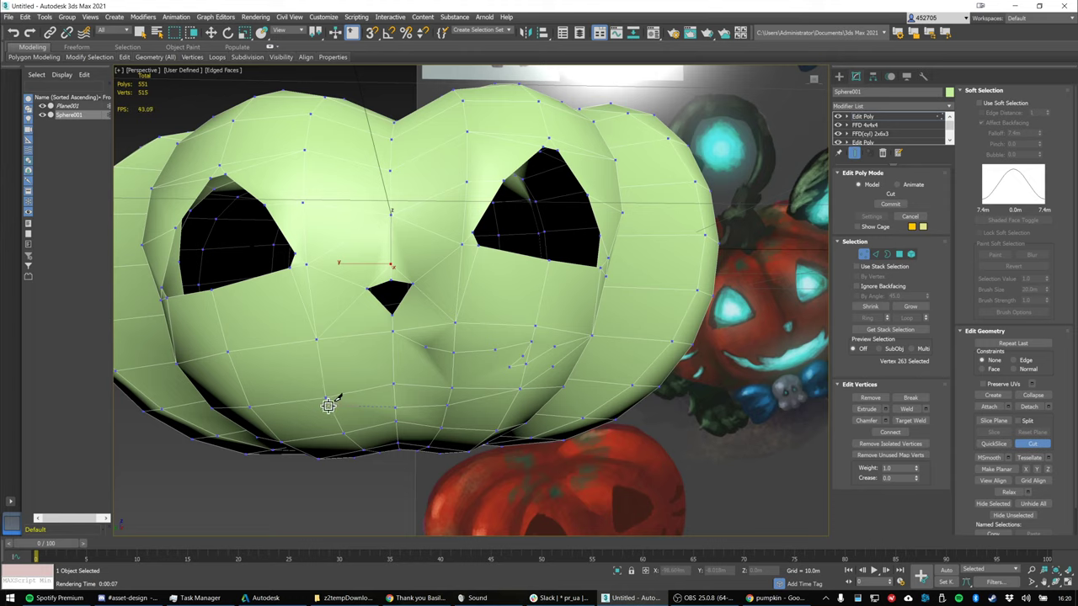
click(274, 403)
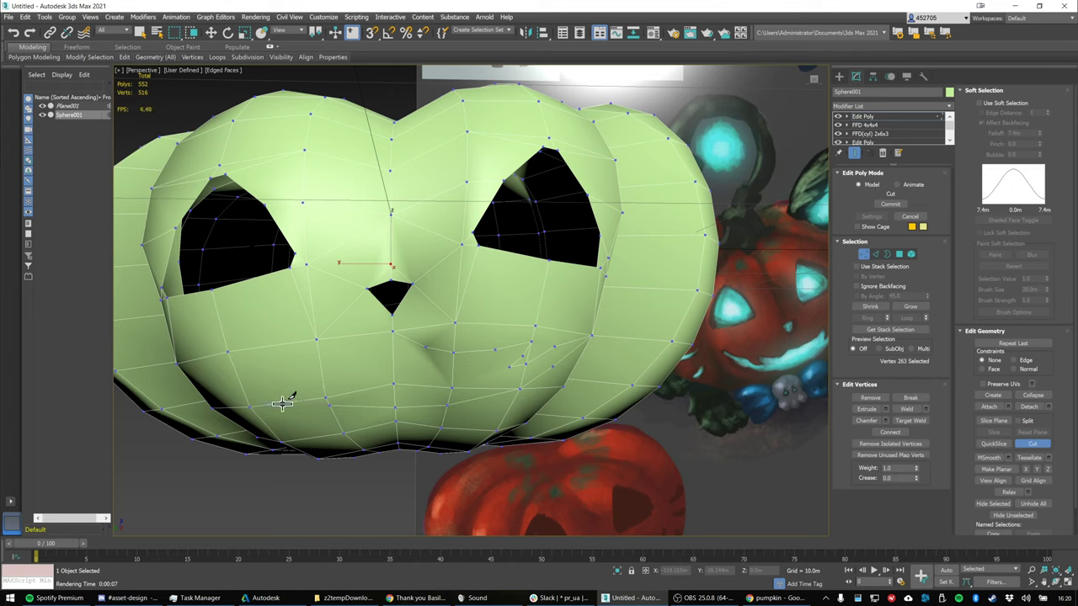
click(280, 404)
Cut the mouth corner on the viewer's left and a matching tooth notch in the upper lip beside it
click(228, 352)
click(249, 383)
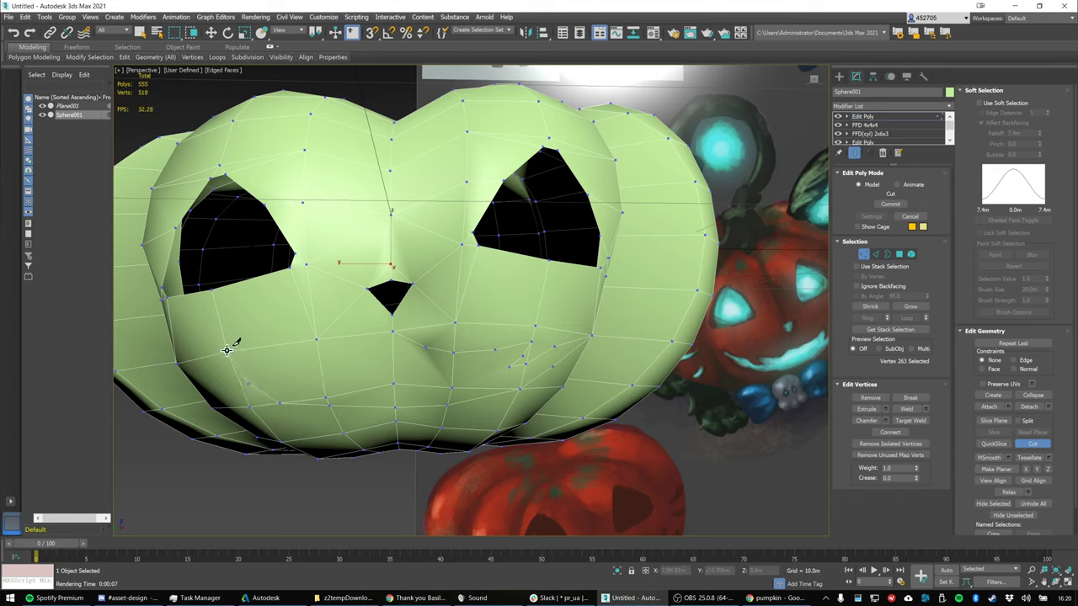
click(268, 358)
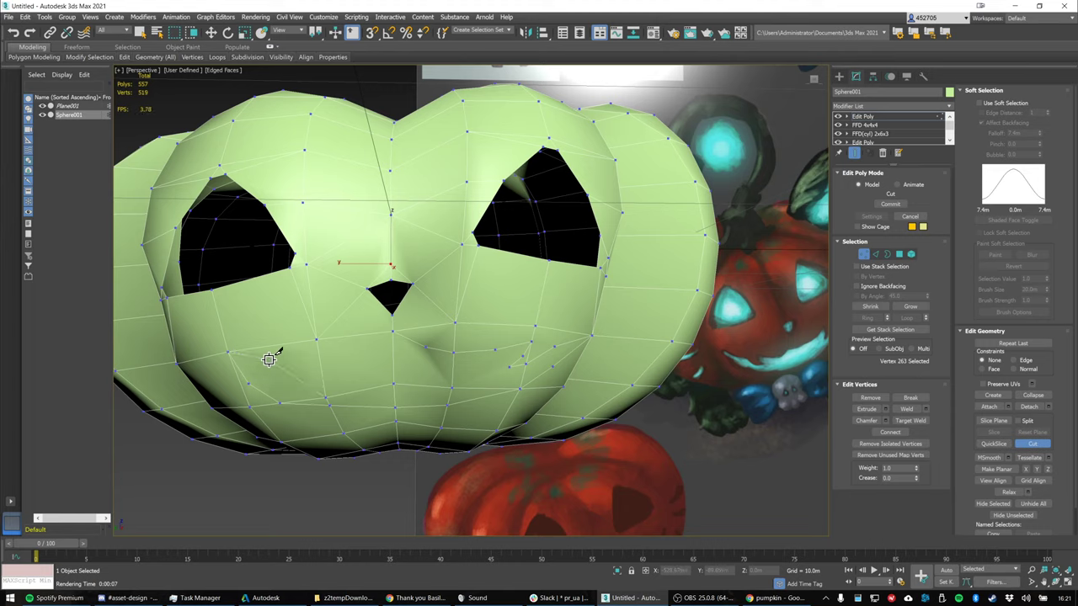
click(290, 373)
click(300, 362)
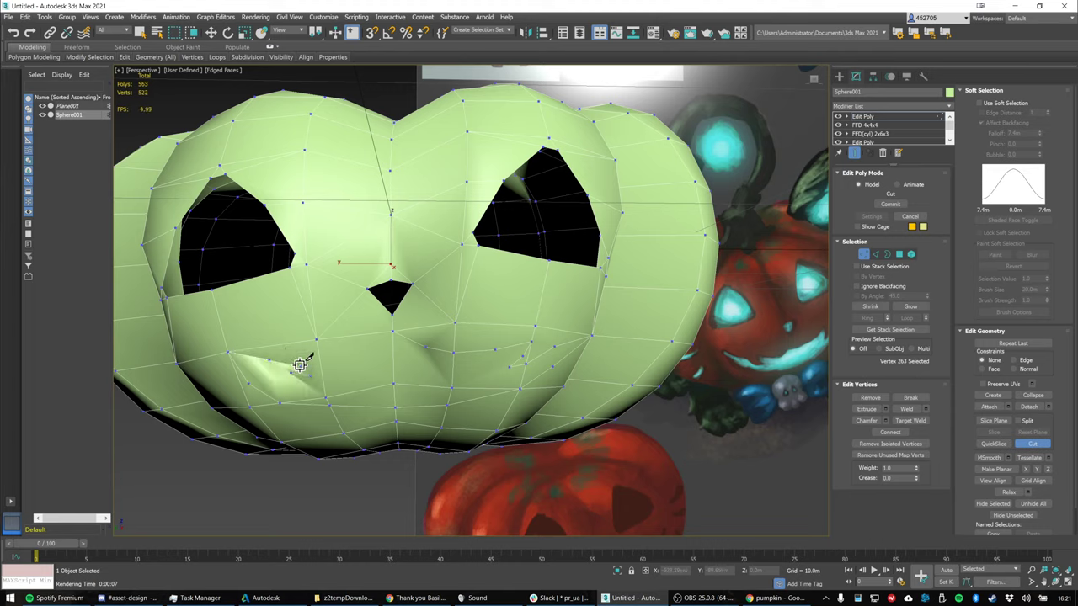
click(297, 356)
Cut the rest of the upper lip back towards the centre line below the nose and switch to polygon editing
click(320, 356)
click(362, 355)
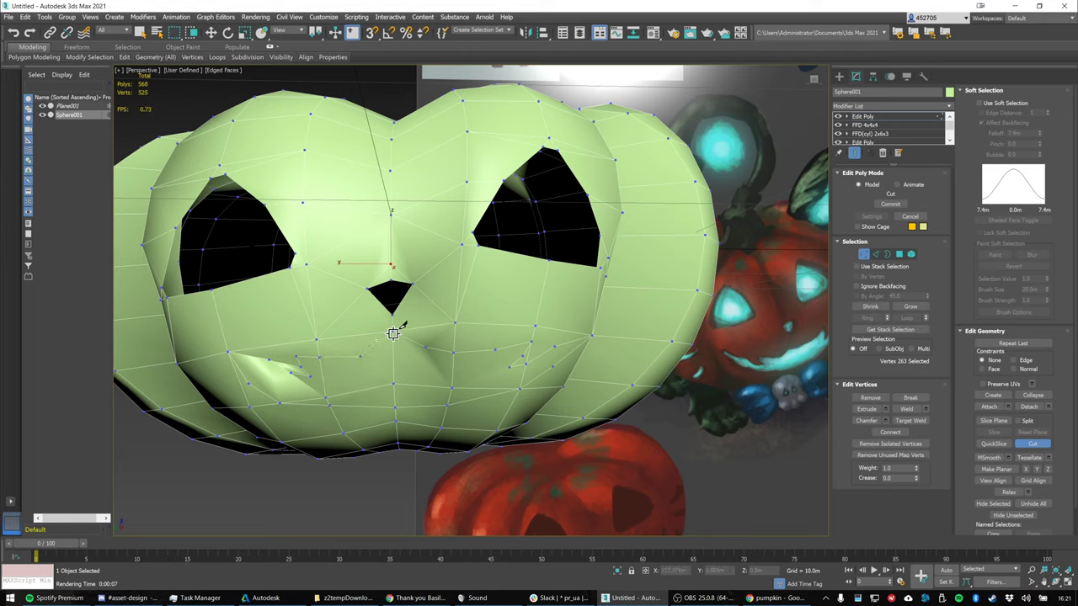
right_click(428, 350)
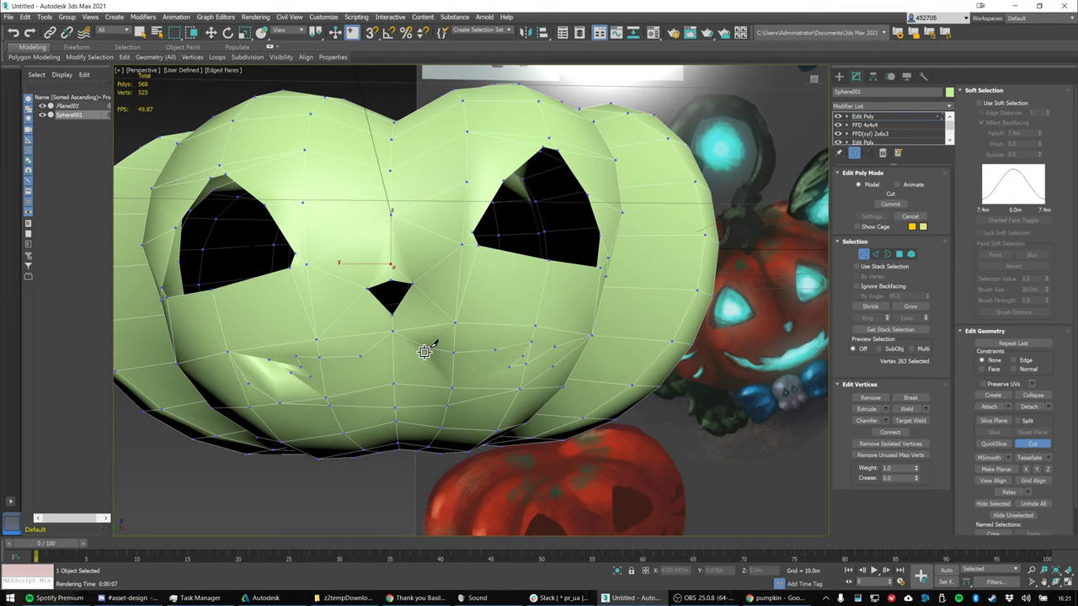
click(900, 254)
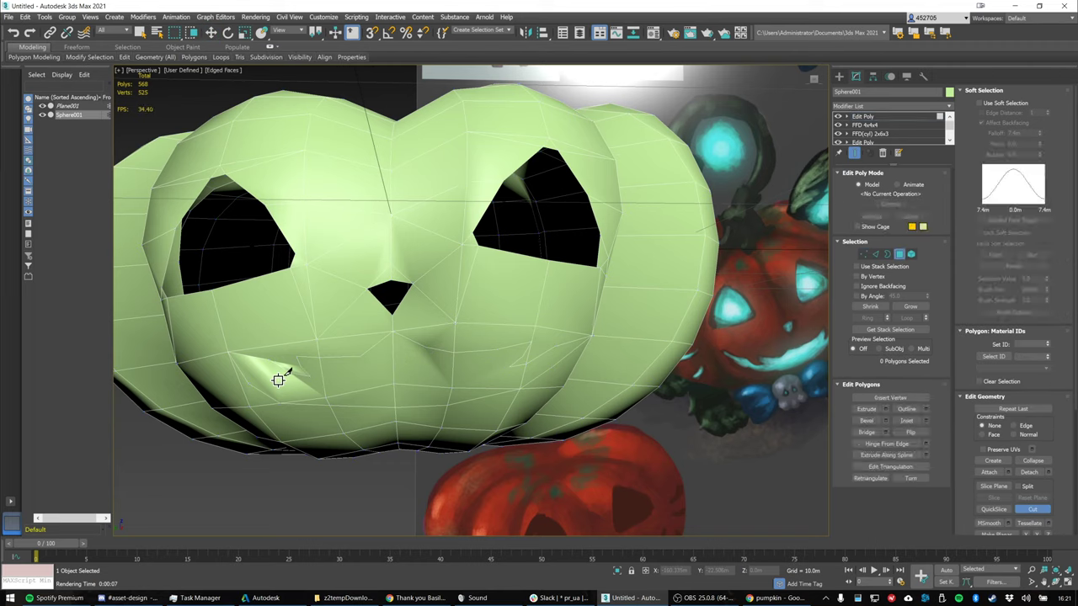
Delete the polygons inside the mouth outline at the corner on the viewer's left
click(899, 255)
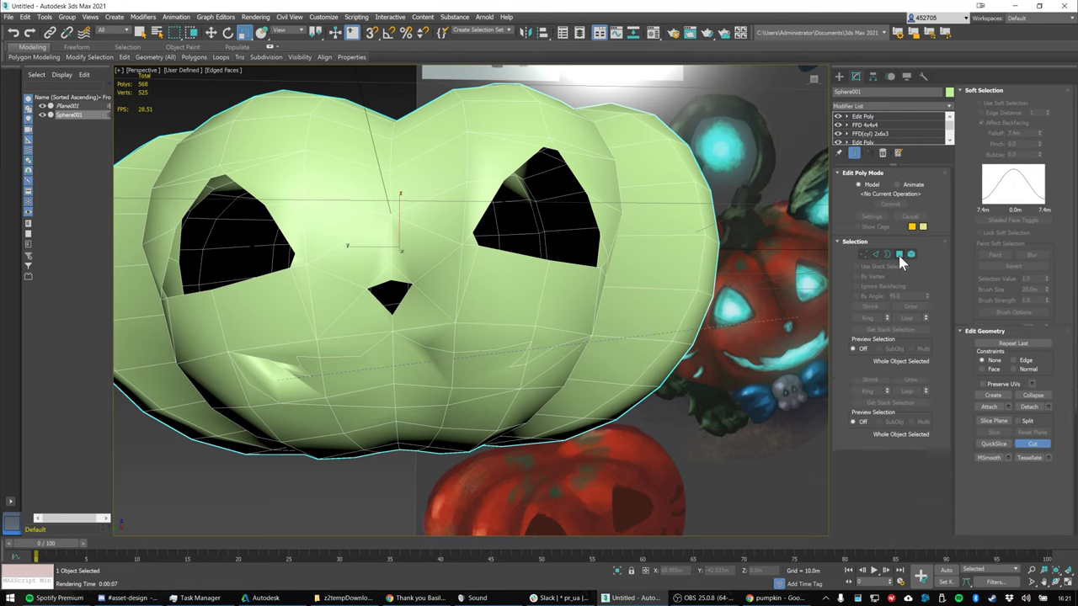
click(899, 254)
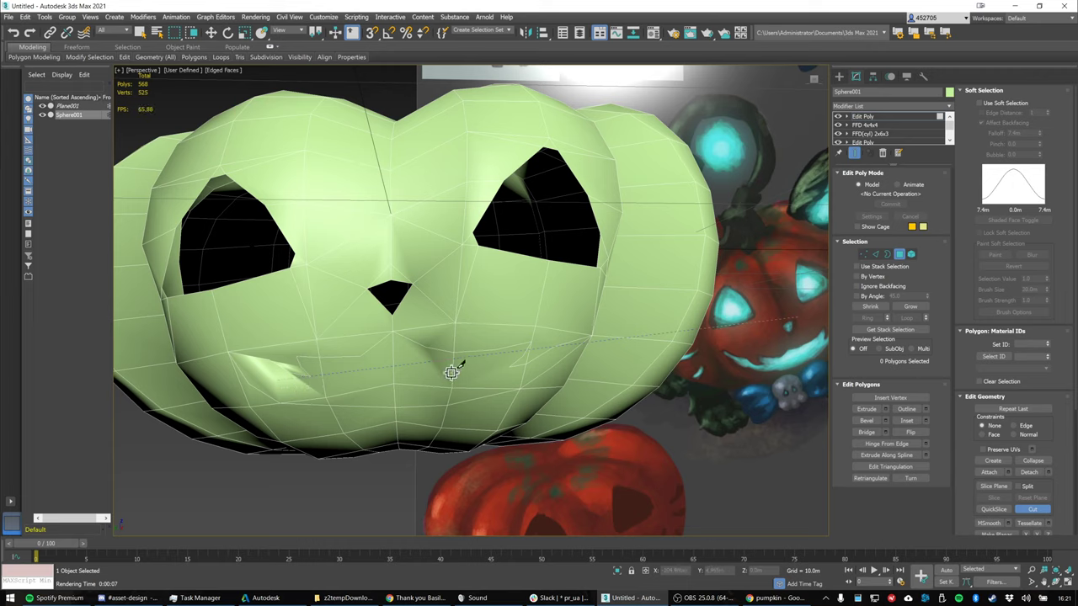
key(r)
click(412, 370)
click(305, 383)
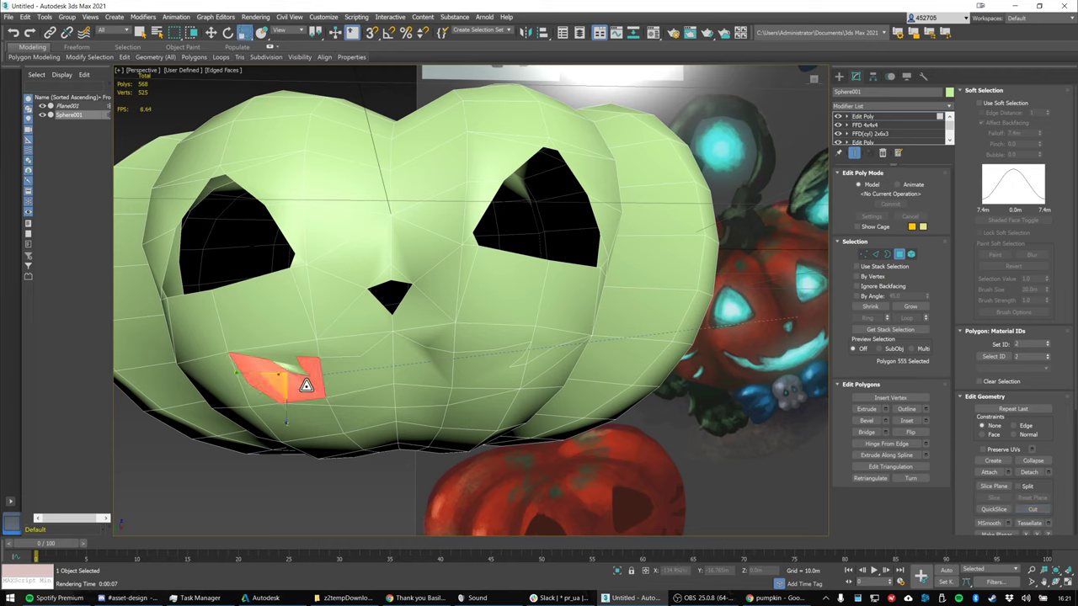
key(Delete)
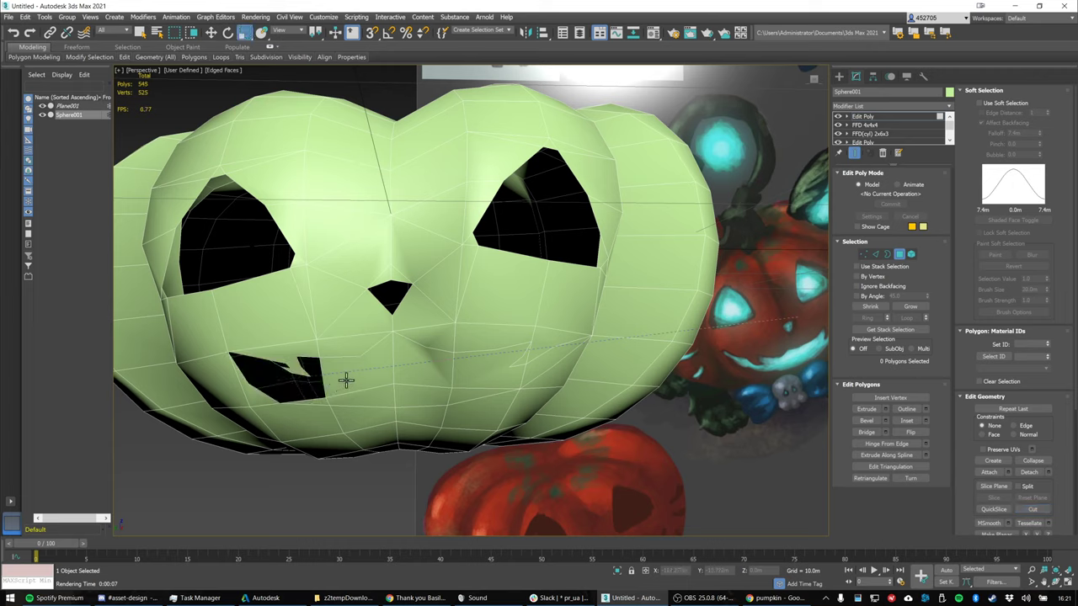
Inspect the polygon forming the tooth notch in the upper lip on the viewer's left, then check its vertices
click(349, 379)
scroll(259, 376, up, 5)
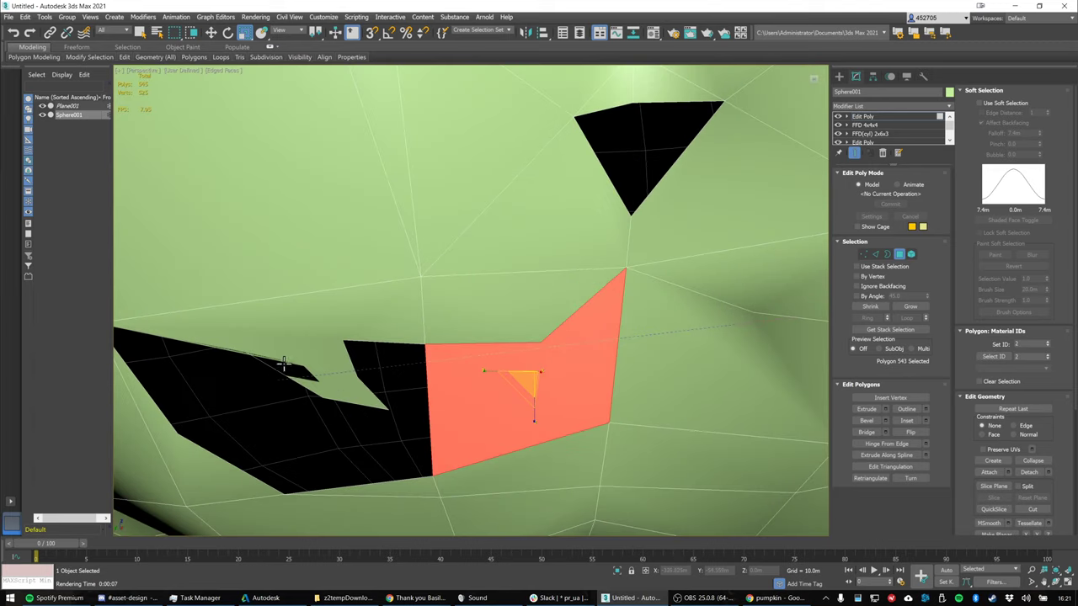
click(312, 364)
alt+middle_drag(387, 346, 454, 324)
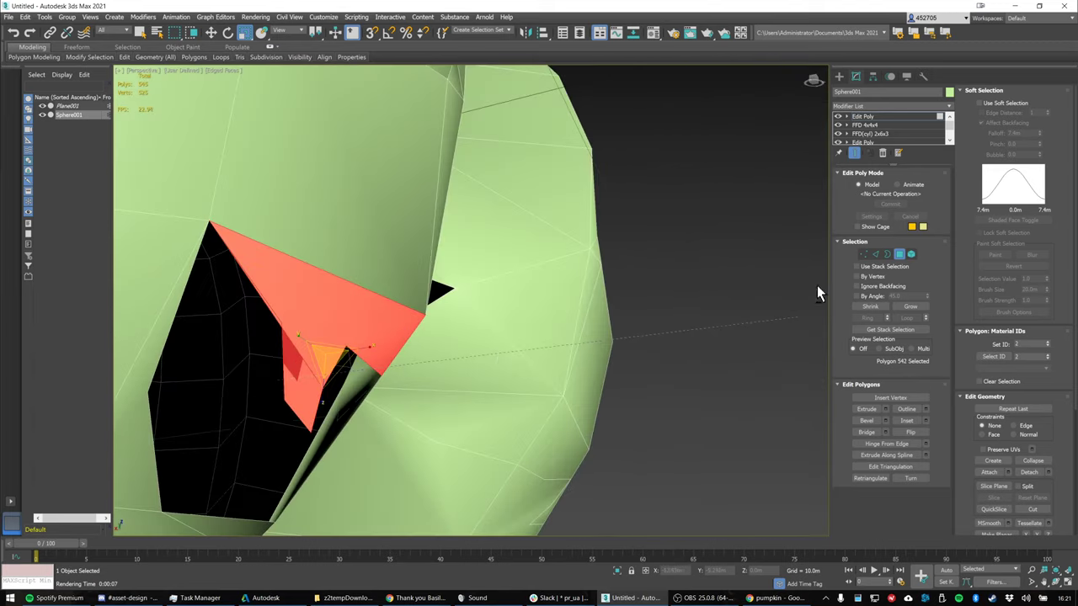
click(862, 254)
scroll(375, 352, up, 3)
mouse_move(371, 353)
alt+middle_down()
mouse_move(344, 306)
mouse_move(321, 301)
mouse_move(301, 349)
mouse_move(320, 365)
mouse_move(362, 353)
mouse_move(354, 348)
alt+middle_up()
scroll(546, 389, down, 5)
middle_drag(546, 389, 483, 365)
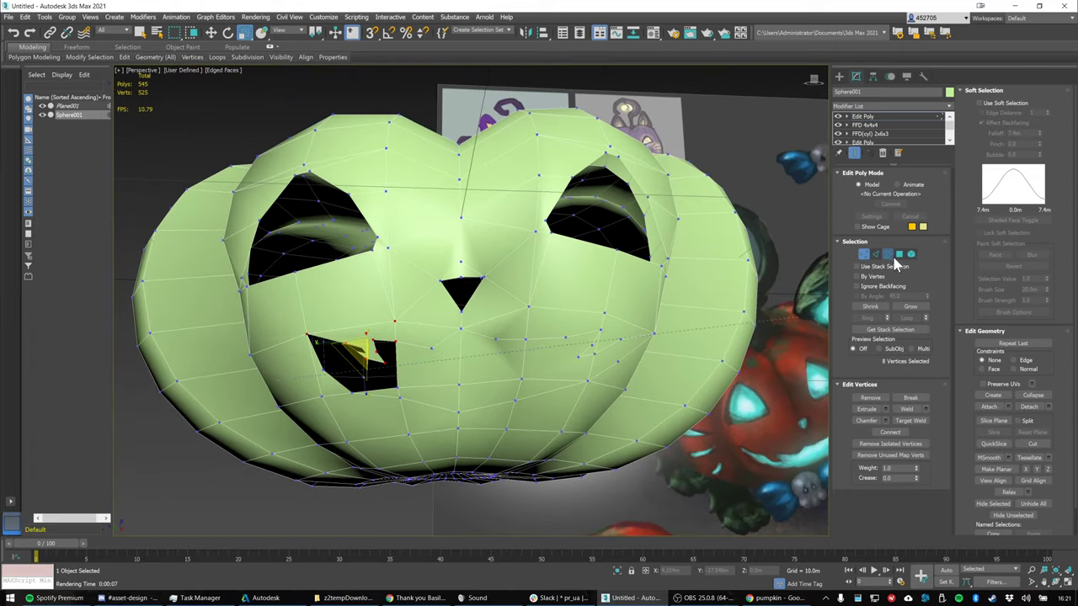
Delete the remaining polygons inside the mouth outline, from the centre across to the corner on the viewer's right
click(898, 254)
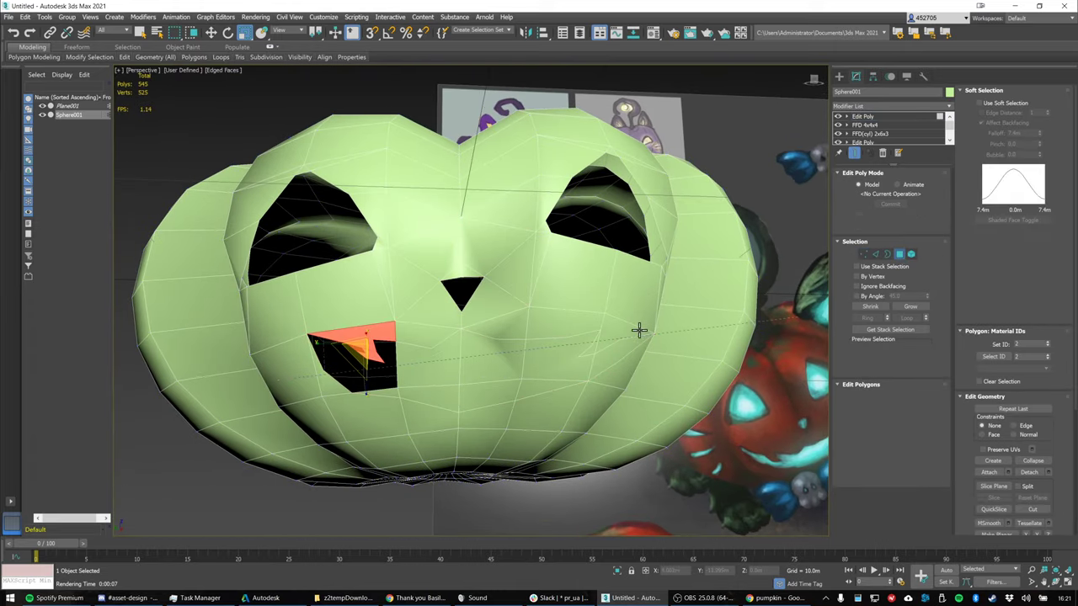
click(437, 367)
ctrl+click(450, 398)
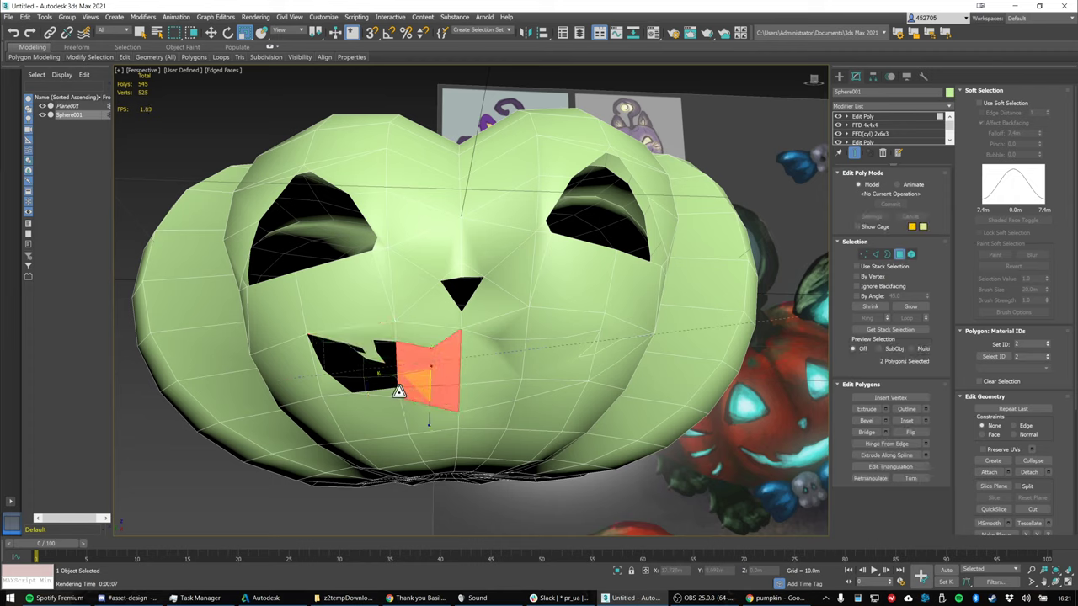
ctrl+click(398, 393)
ctrl+click(519, 353)
ctrl+click(497, 387)
ctrl+click(568, 360)
ctrl+click(547, 386)
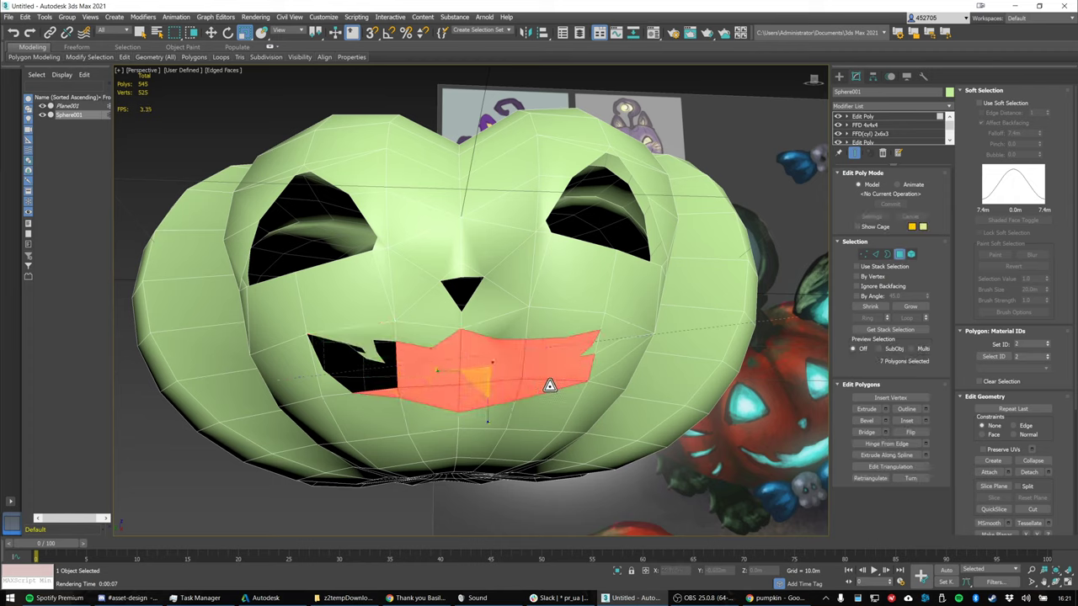
ctrl+click(629, 345)
key(Delete)
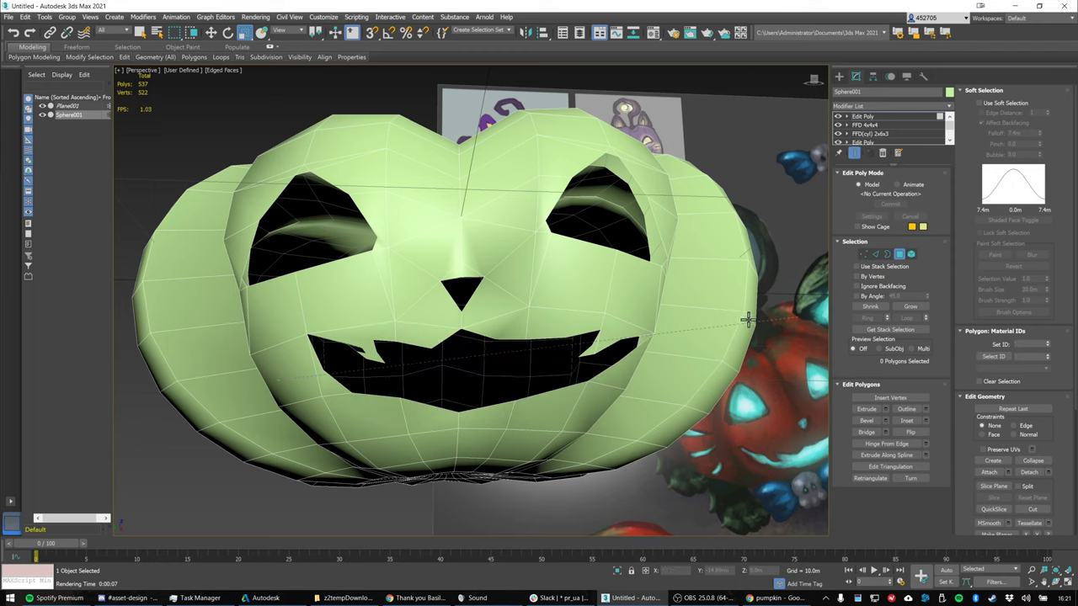
Save the scene as CatoLantern in the Asset Design 20-21 folder
alt+middle_drag(747, 319, 700, 320)
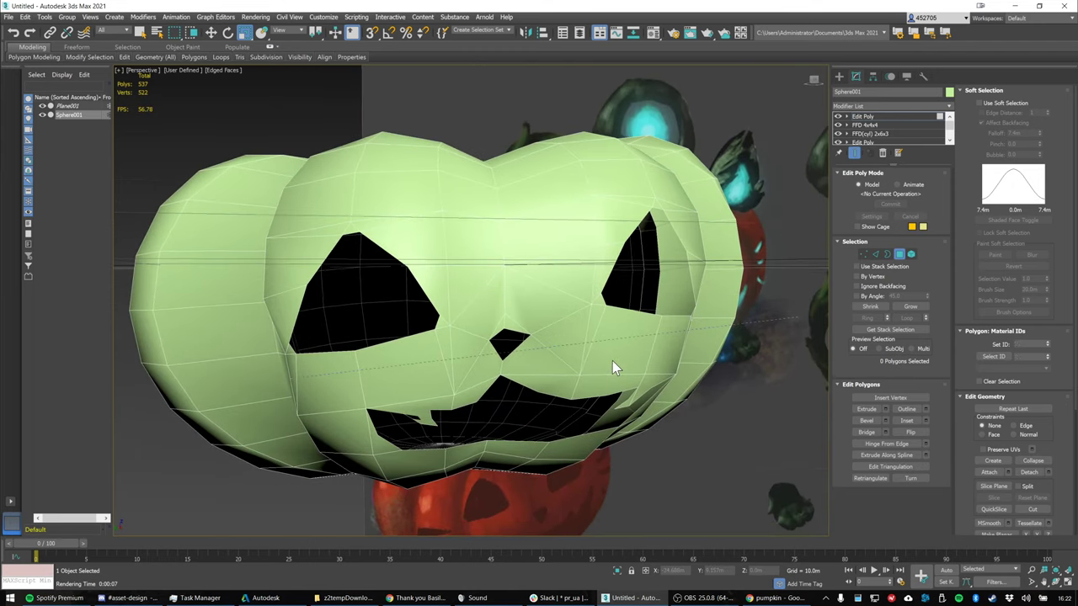
key(ctrl+s)
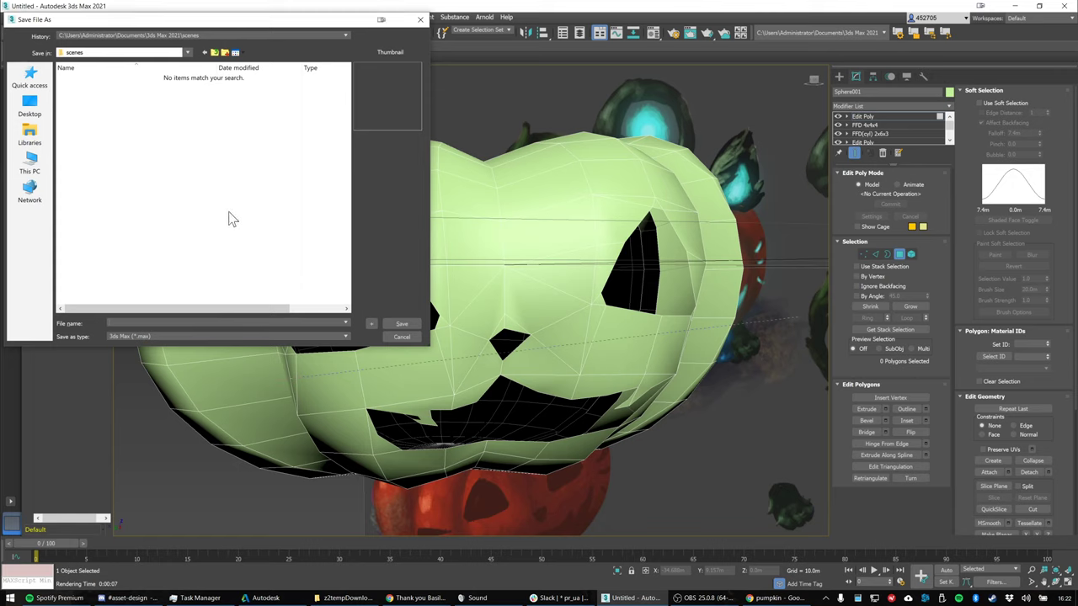
click(29, 77)
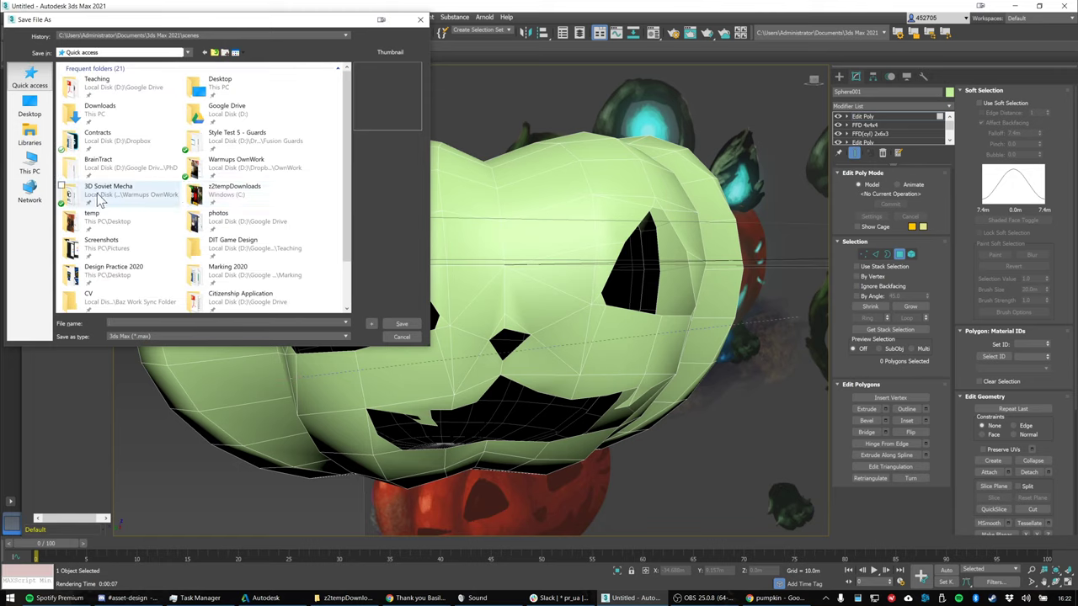
scroll(98, 198, down, 2)
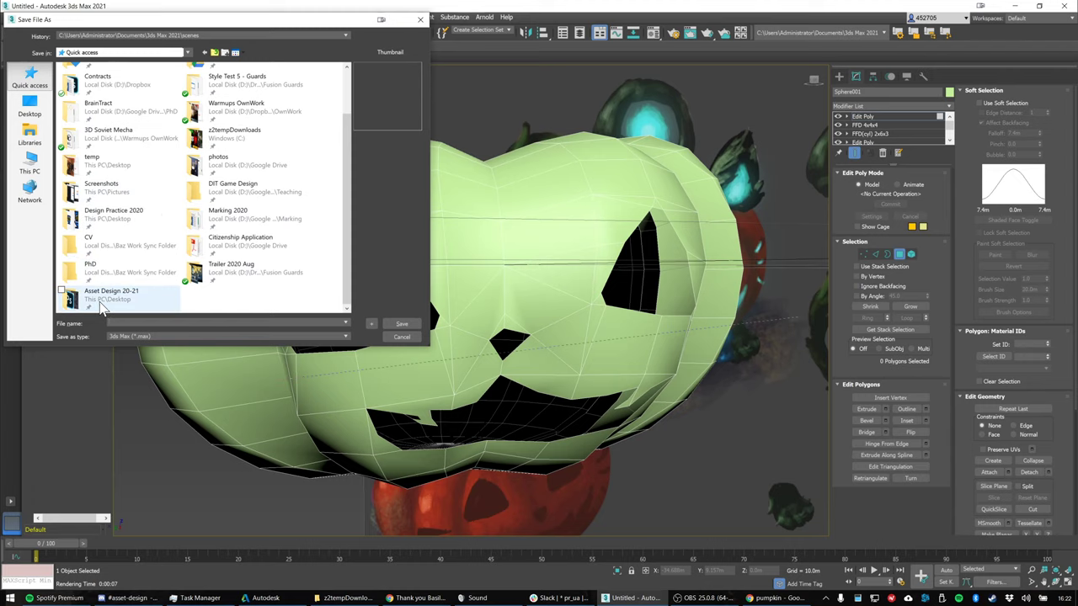
double_click(100, 304)
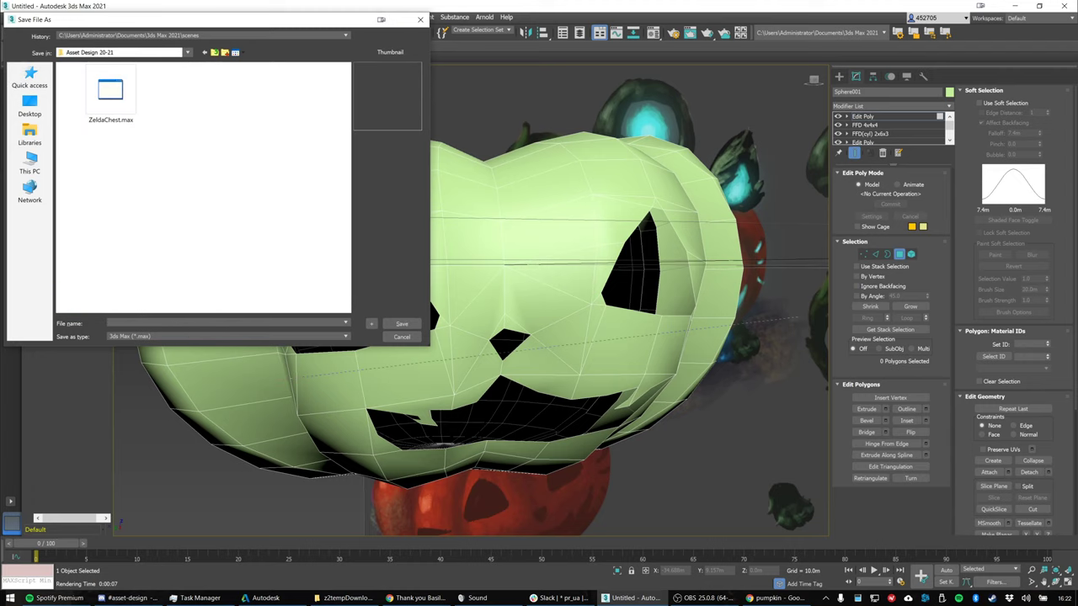
text(CatoLantern)
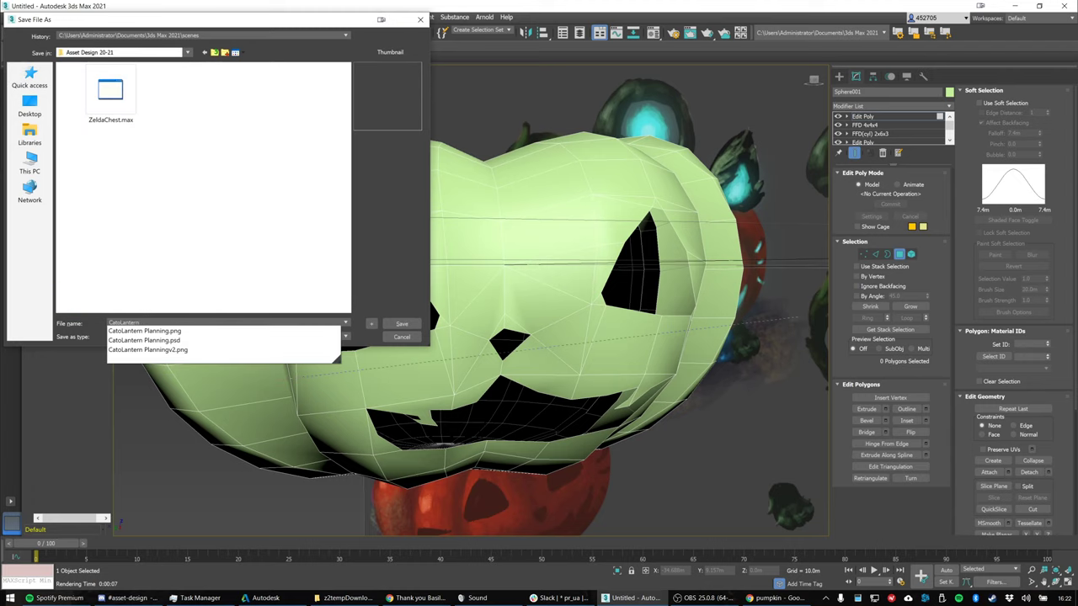
key(Return)
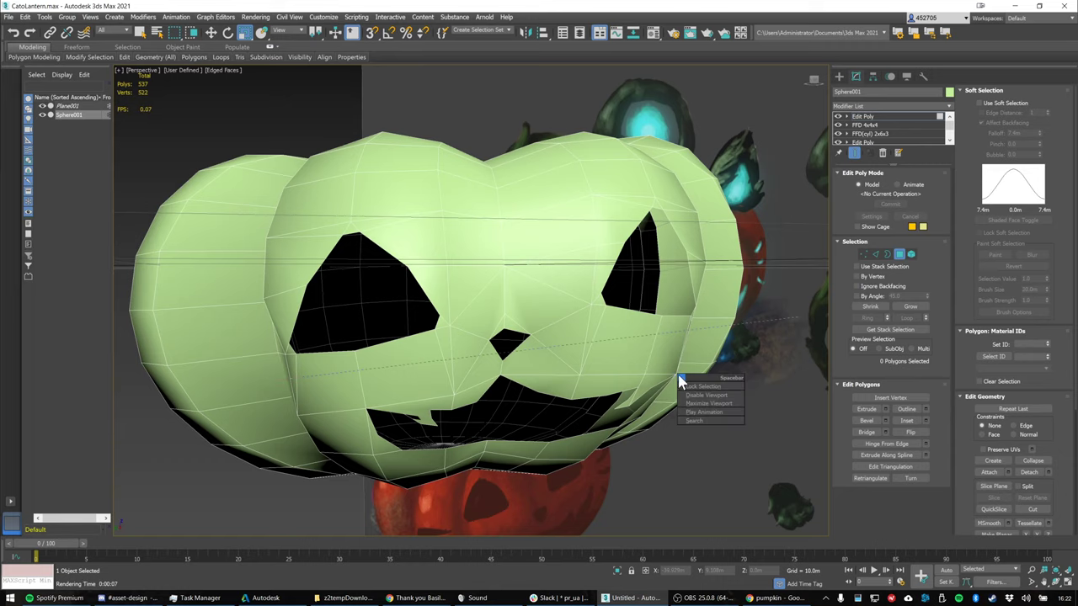
Examine the carved eyes, nose and mouth from several angles and compare them with the concept art
mouse_move(661, 358)
alt+middle_down()
mouse_move(655, 341)
mouse_move(658, 357)
mouse_move(649, 354)
alt+middle_up()
scroll(658, 352, down, 5)
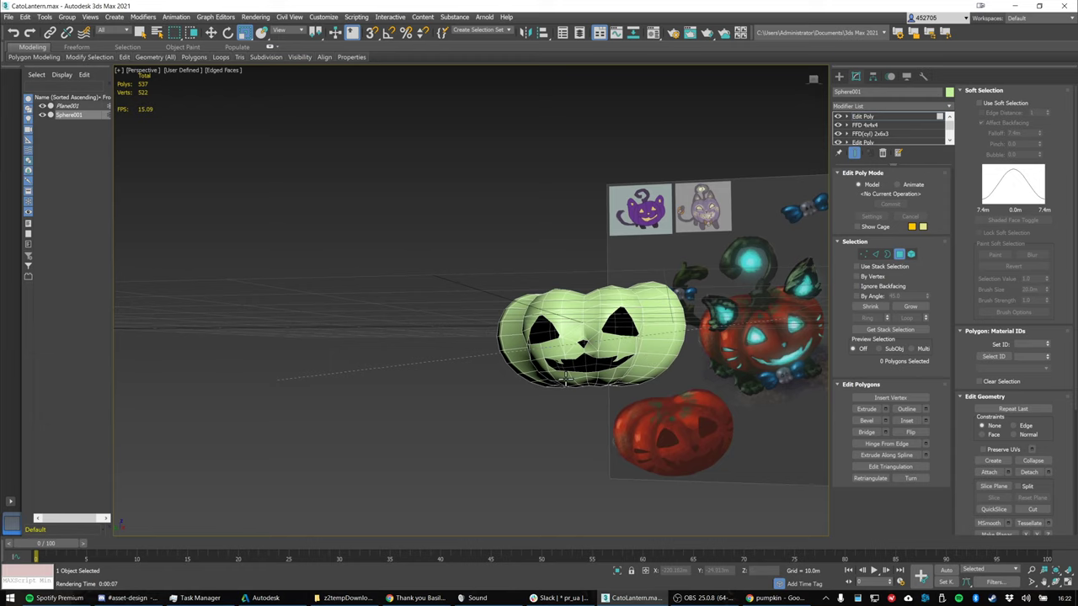
scroll(549, 363, up, 4)
scroll(570, 357, down, 2)
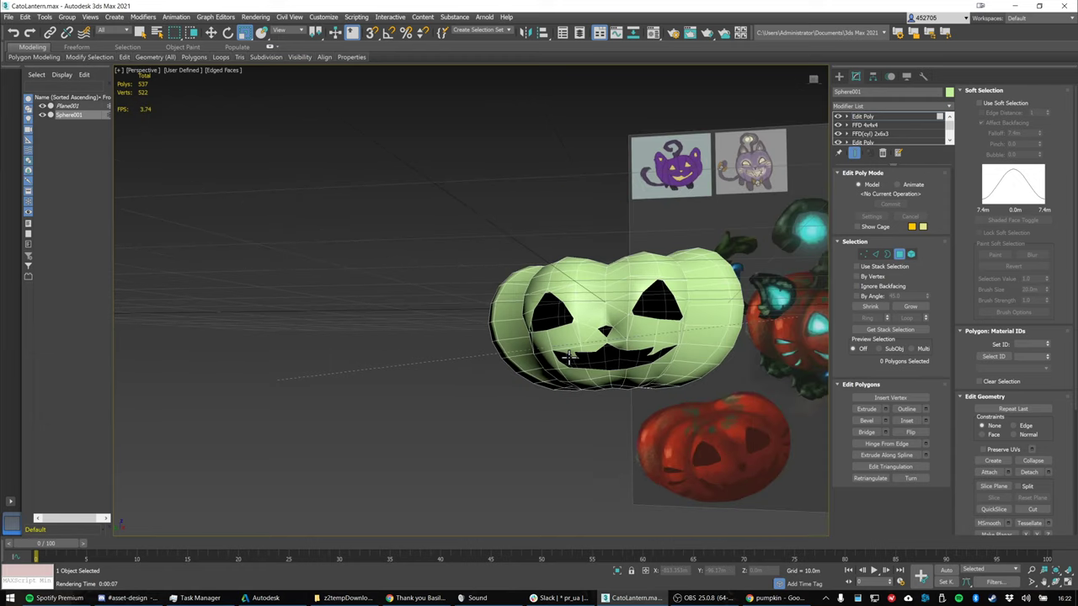
alt+middle_drag(570, 358, 662, 347)
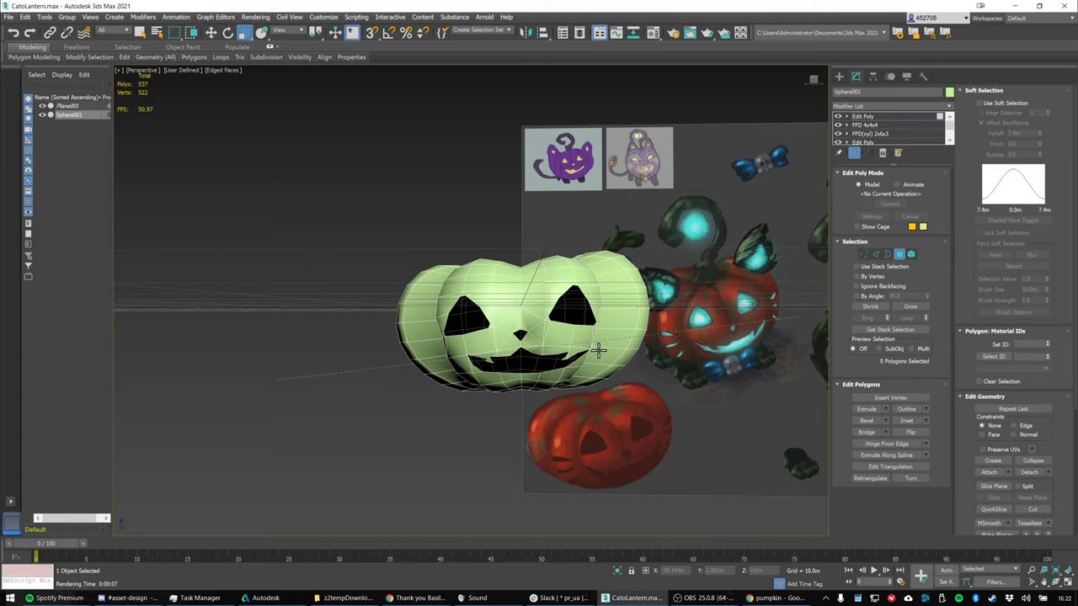
alt+middle_drag(597, 351, 574, 338)
scroll(465, 356, up, 2)
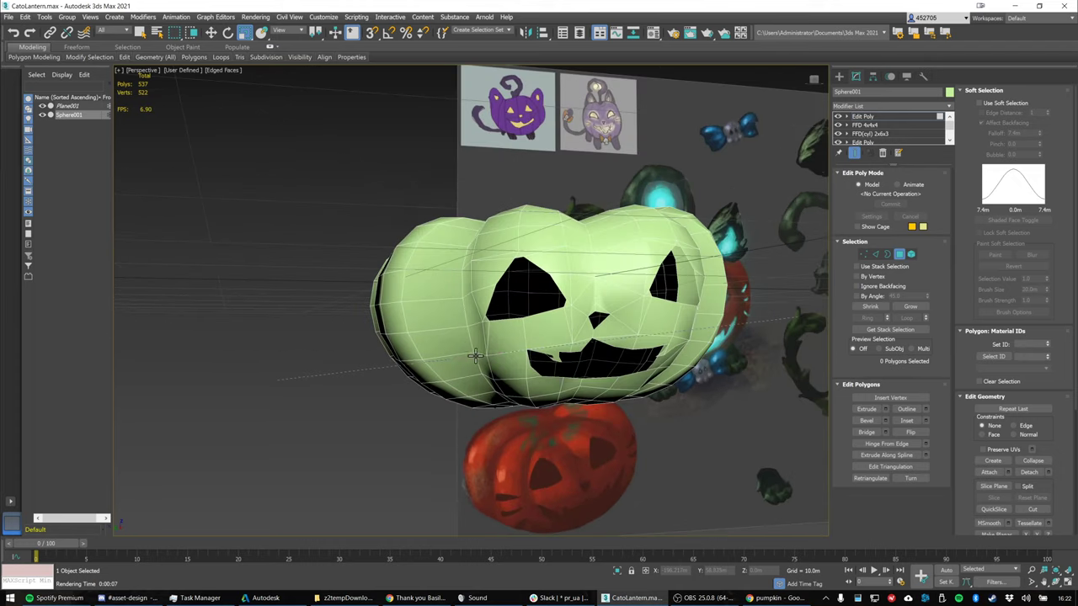
scroll(476, 356, up, 5)
alt+middle_drag(587, 361, 563, 346)
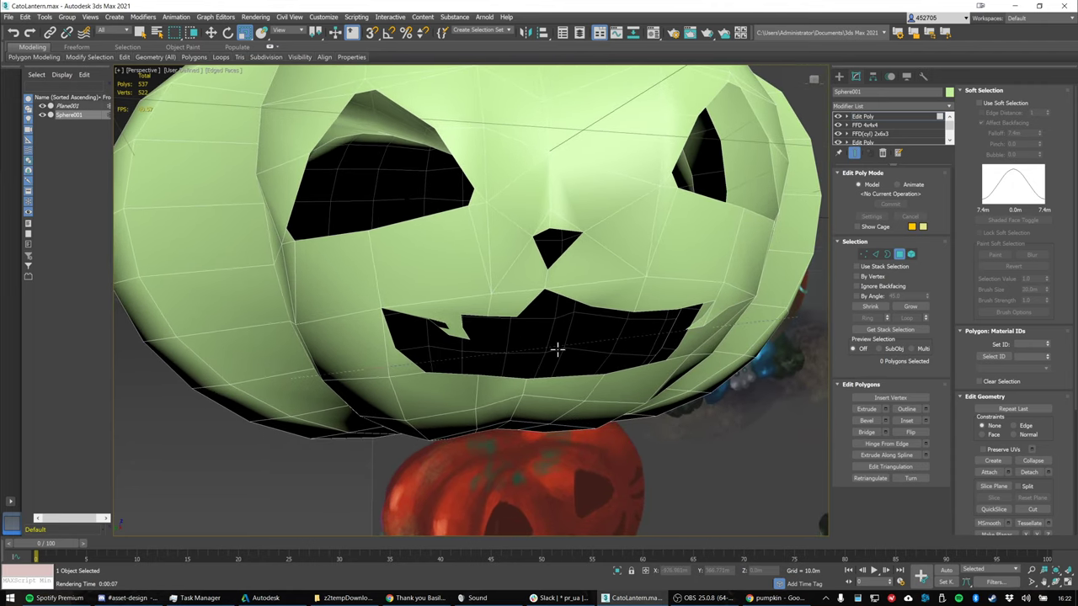
Undo the mouth polygon deletions and the last cuts along the upper lip
key(ctrl+z)
key(ctrl+z)
key(ctrl+z)
key(ctrl+z)
key(ctrl+z)
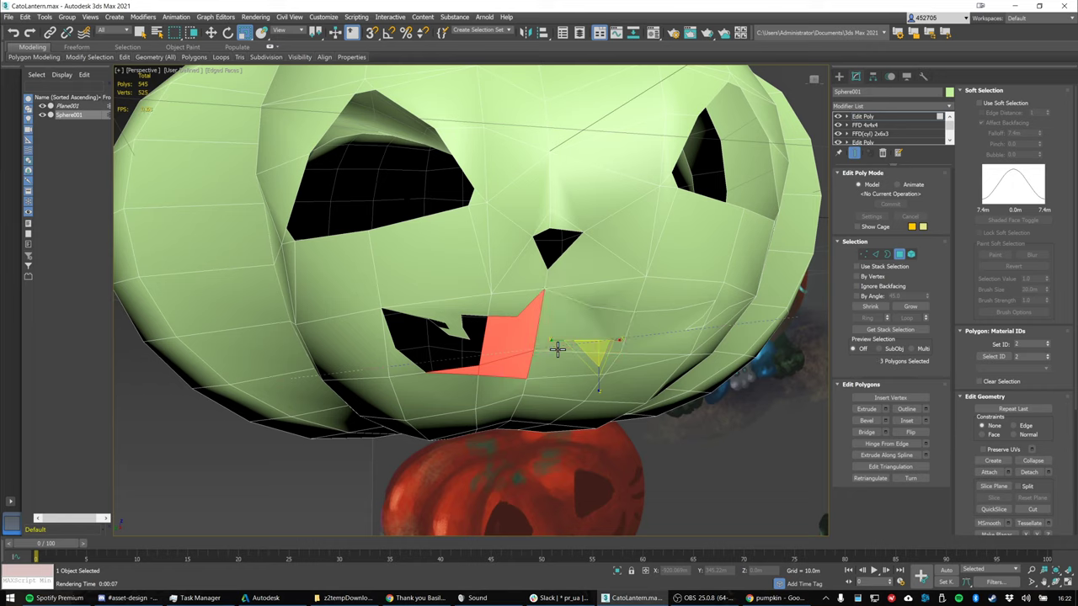
key(ctrl+z)
key(ctrl+z)
key(ctrl+z)
key(ctrl+z)
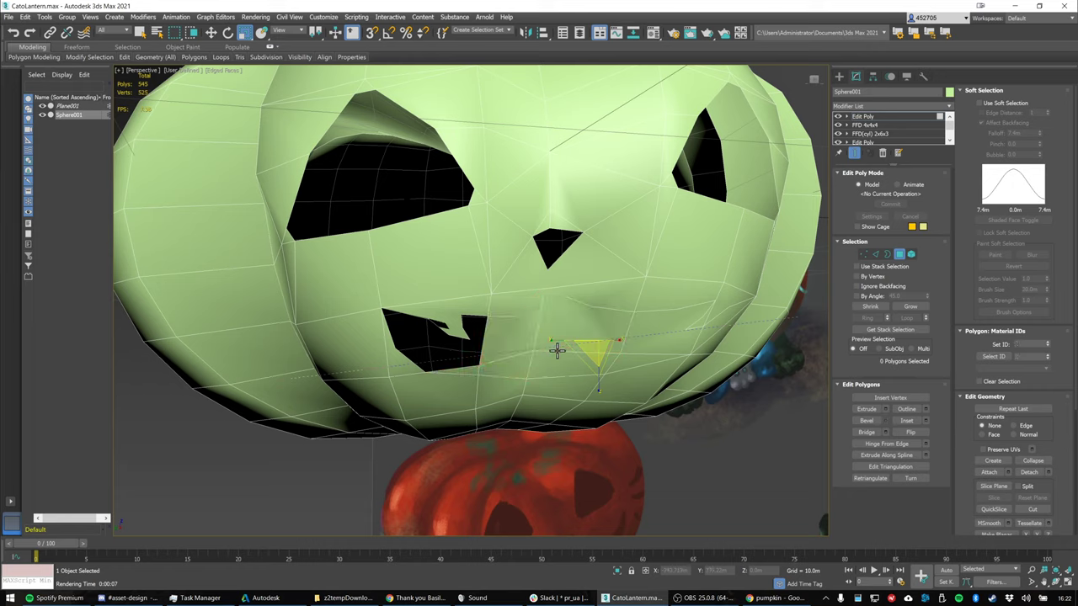
key(ctrl+z)
key(ctrl+z)
key(ctrl+z)
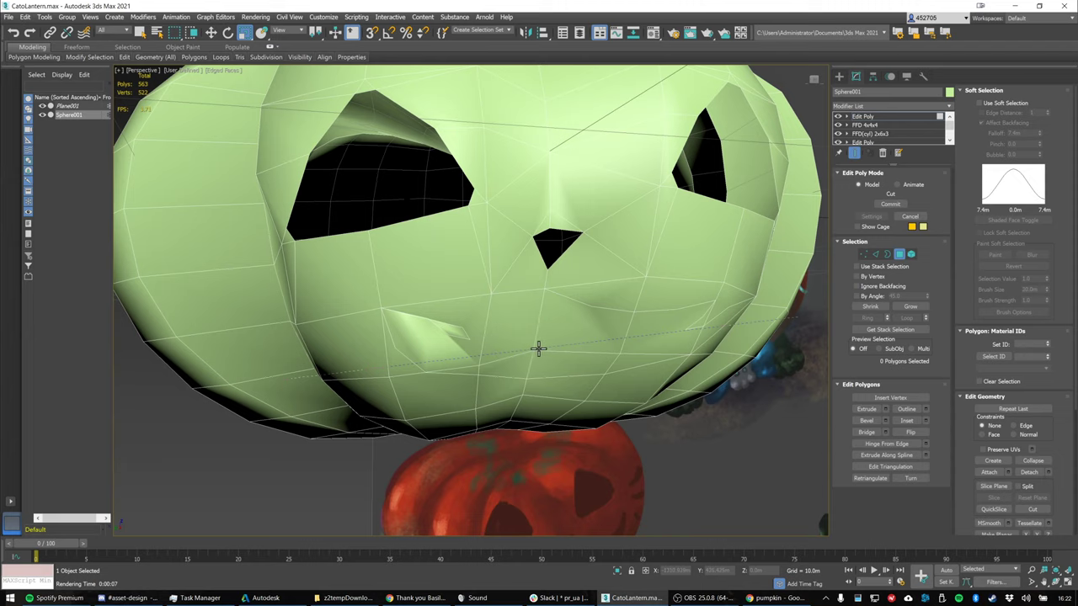
Check the scene undo levels in the general preferences and accept the settings
alt+middle_drag(539, 349, 519, 355)
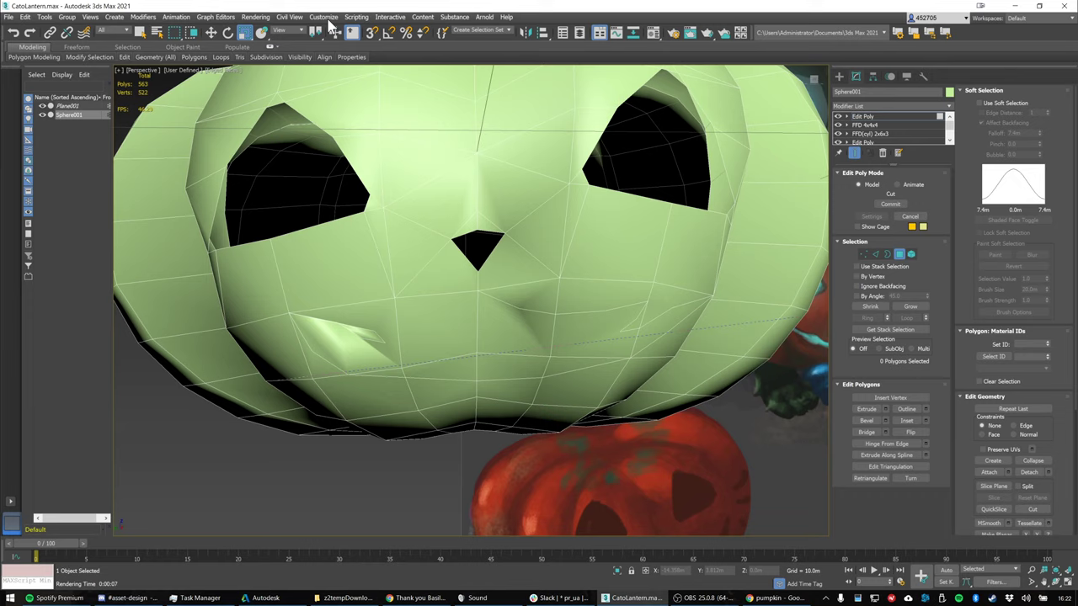
click(329, 19)
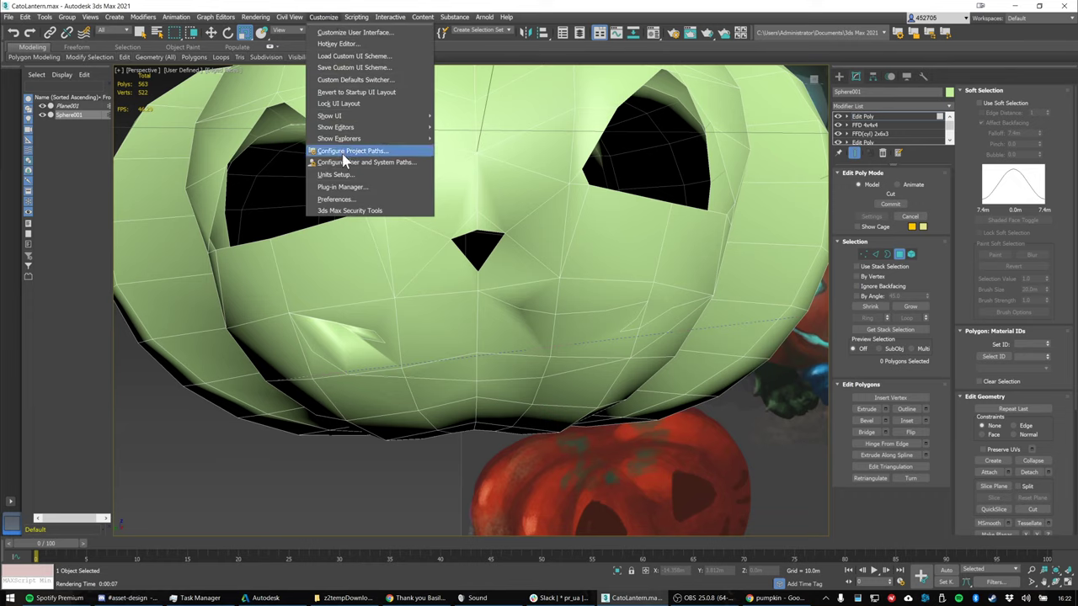
click(411, 194)
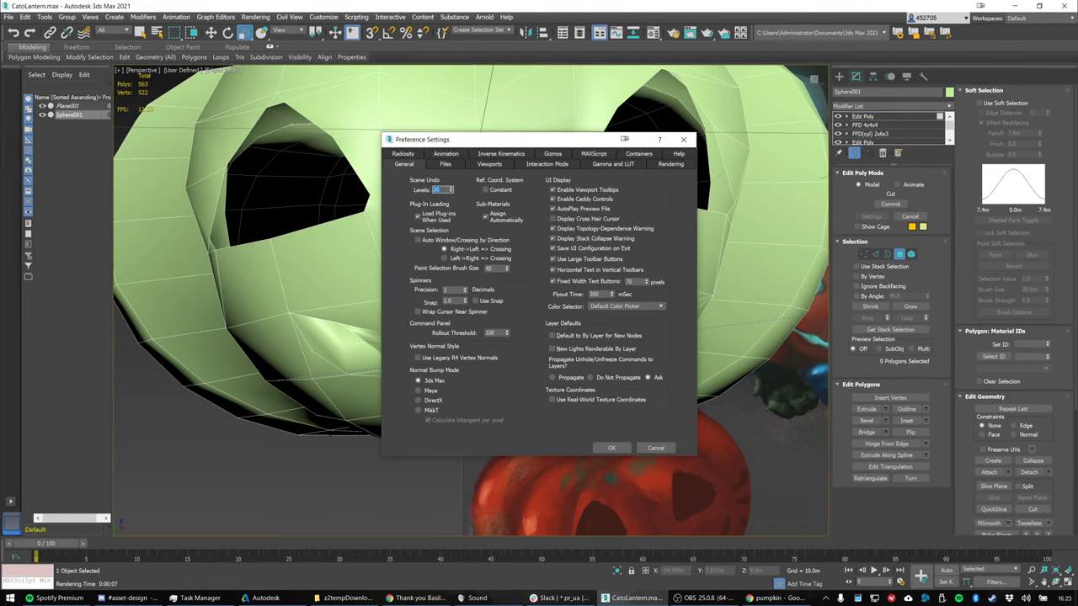
click(620, 446)
Select the edge loop at the tooth notch on the viewer's left and inspect how it runs around the pumpkin
scroll(614, 289, down, 2)
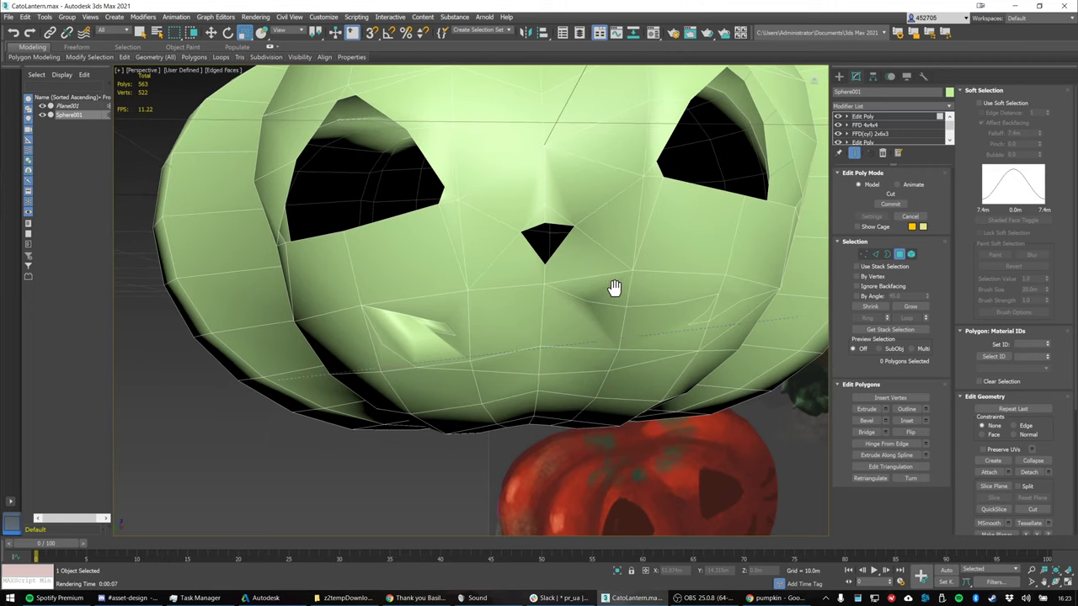
scroll(606, 303, down, 3)
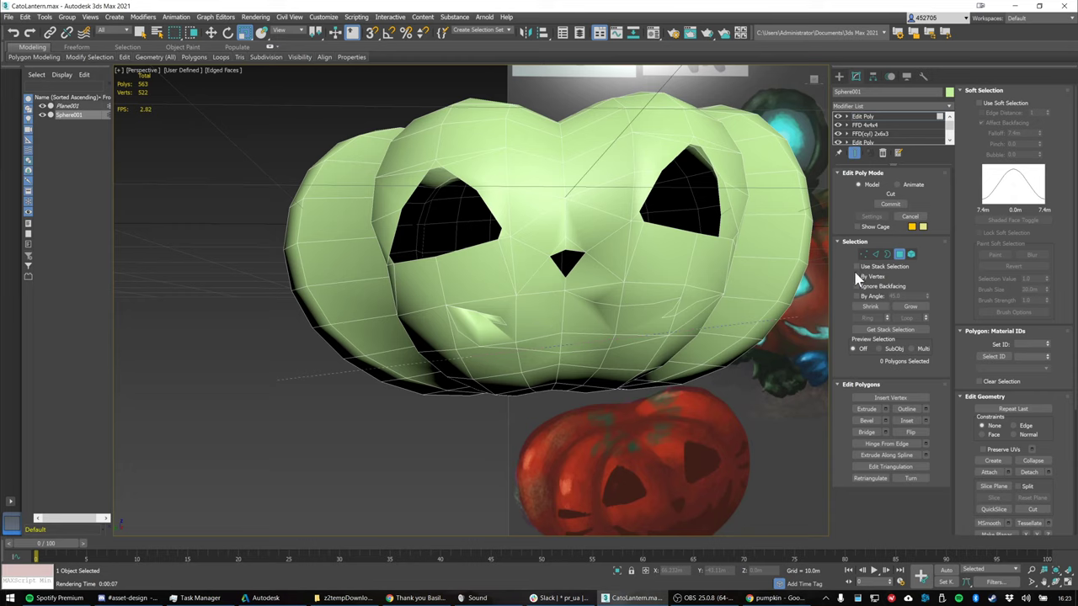
click(874, 254)
scroll(489, 327, up, 2)
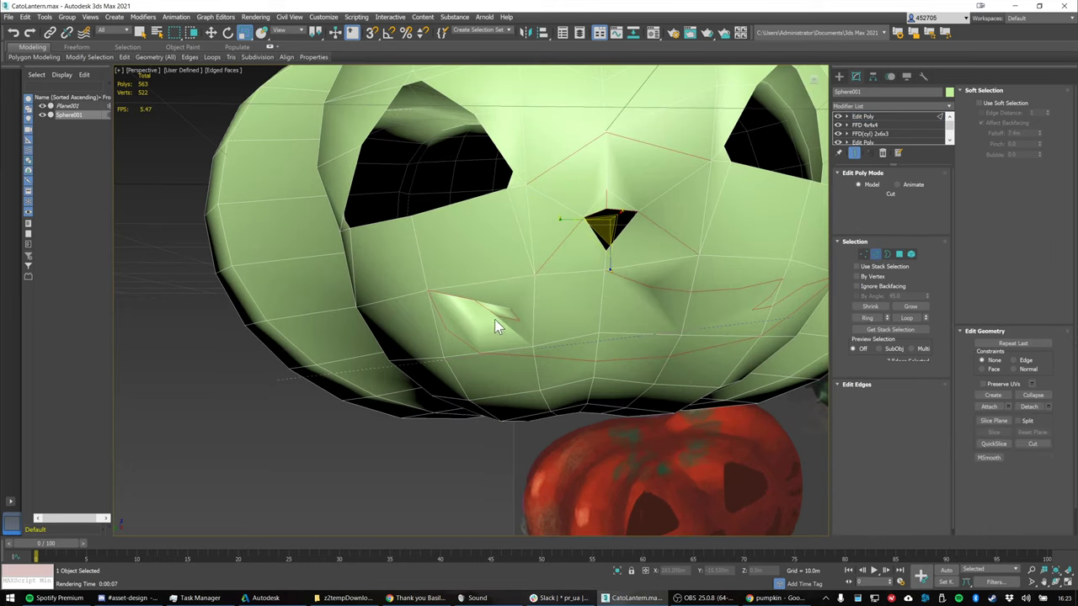
click(576, 293)
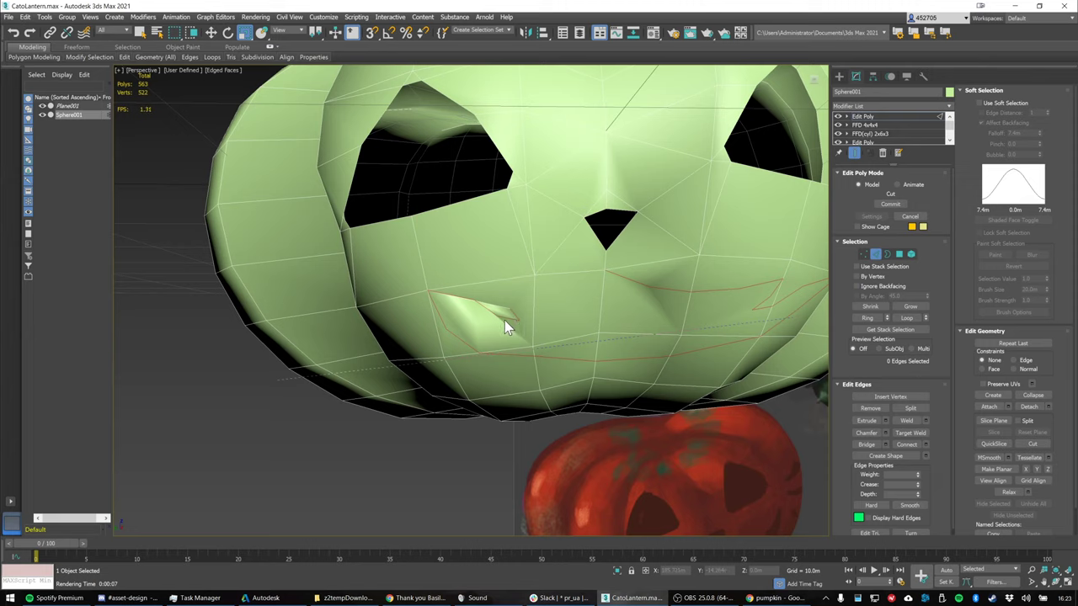
double_click(527, 339)
click(511, 316)
double_click(515, 316)
scroll(517, 323, up, 5)
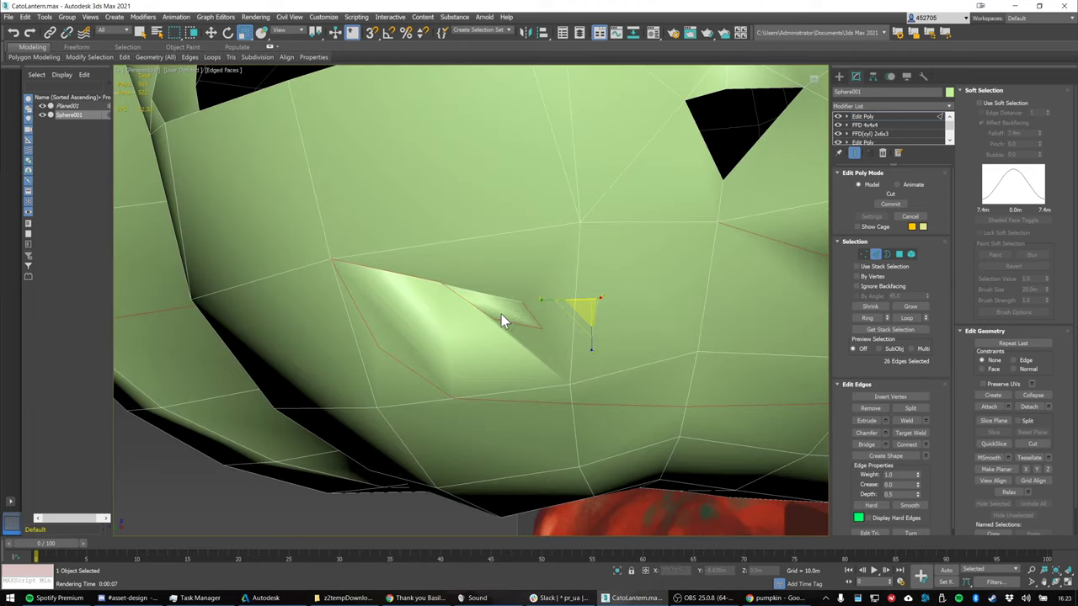
scroll(536, 325, up, 2)
scroll(632, 362, down, 3)
middle_drag(618, 336, 558, 238)
scroll(587, 289, down, 6)
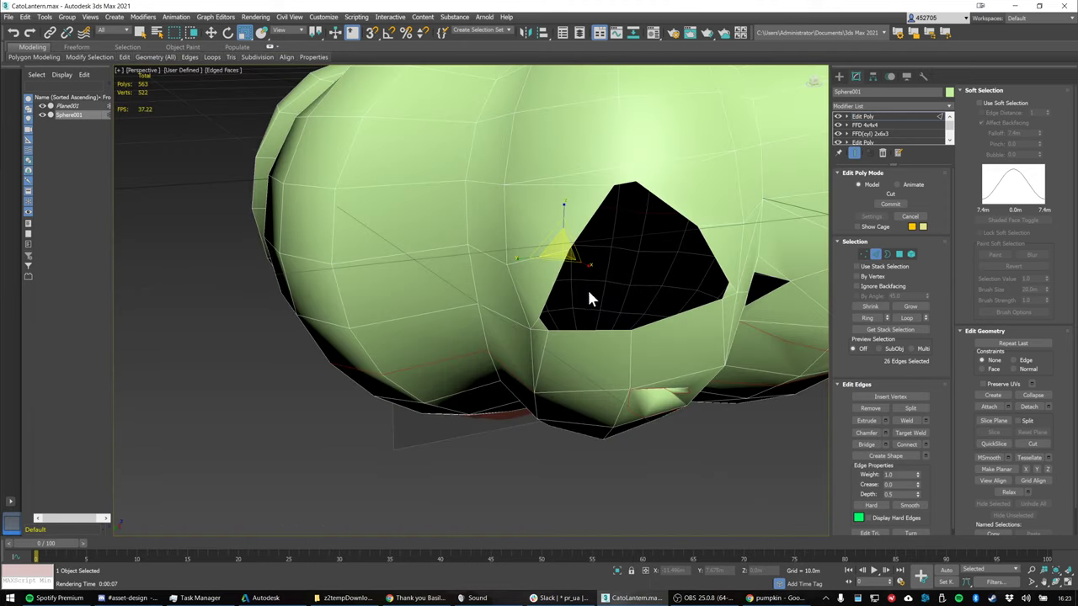
Examine the distorted faces, edges and vertices at the mouth notch on the viewer's left from the side and below
middle_drag(594, 302, 536, 244)
scroll(560, 281, up, 5)
click(594, 350)
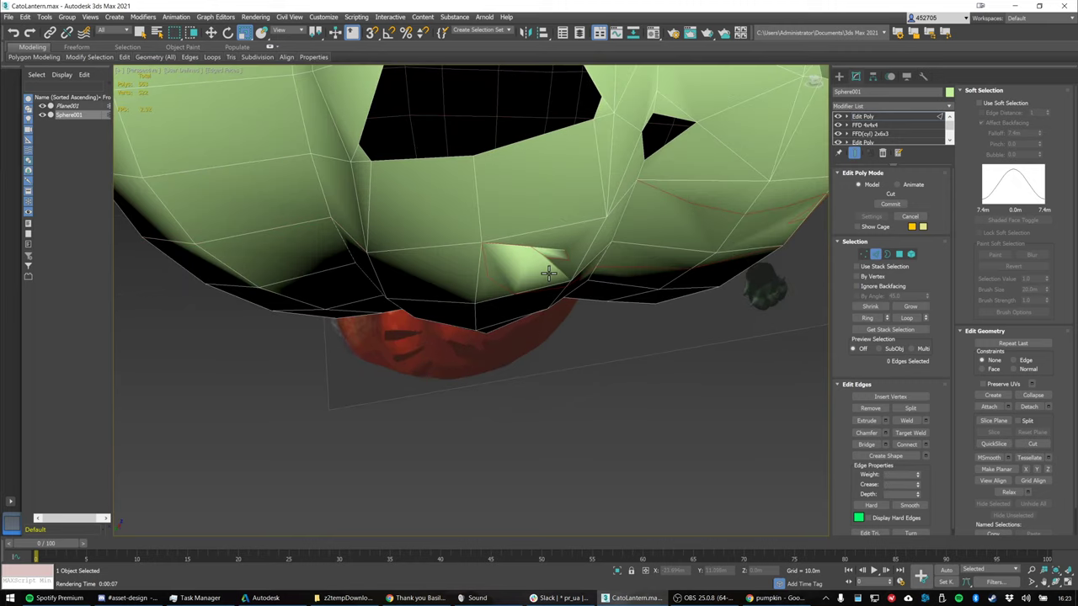
scroll(563, 284, up, 4)
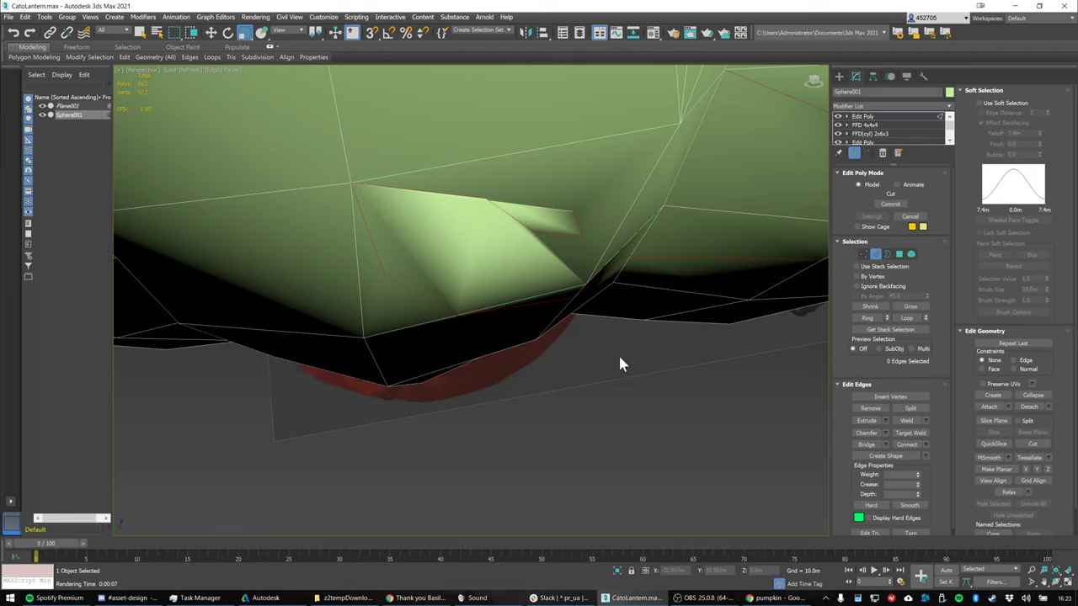
scroll(666, 349, down, 10)
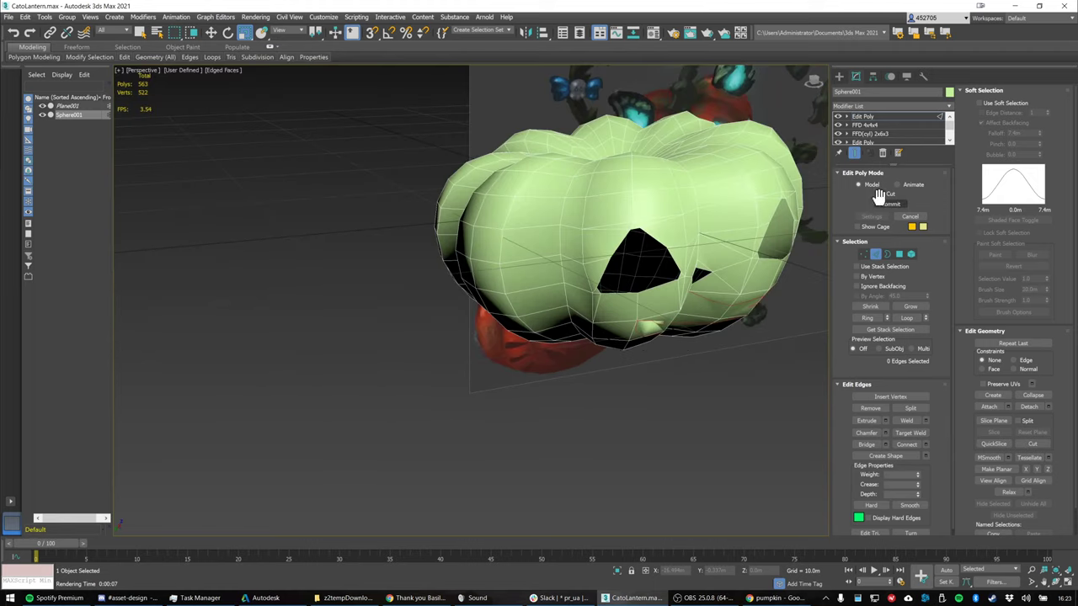
click(863, 253)
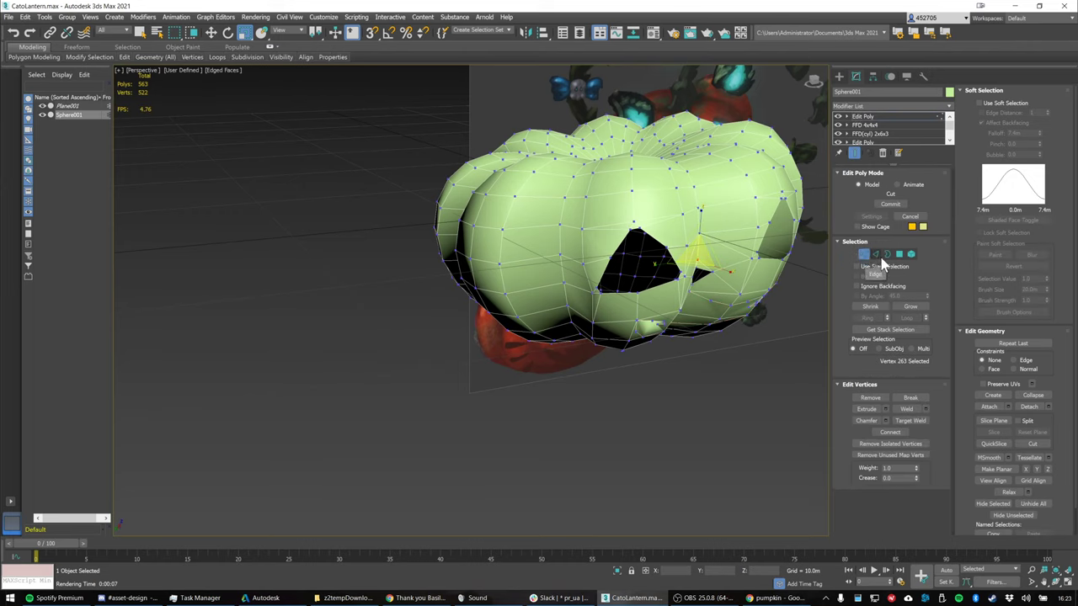
click(877, 255)
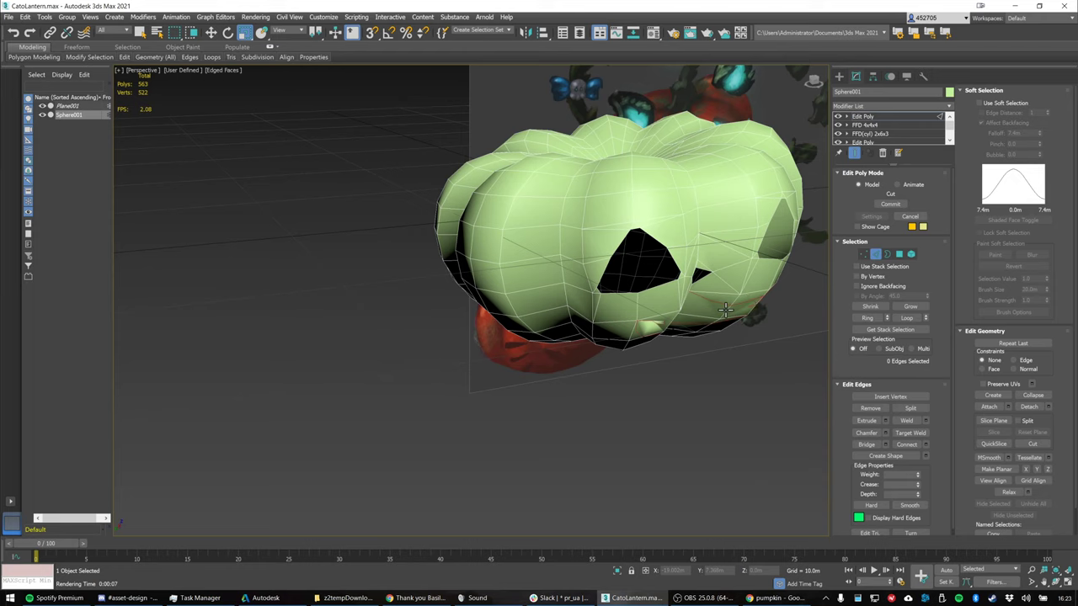
scroll(723, 310, up, 5)
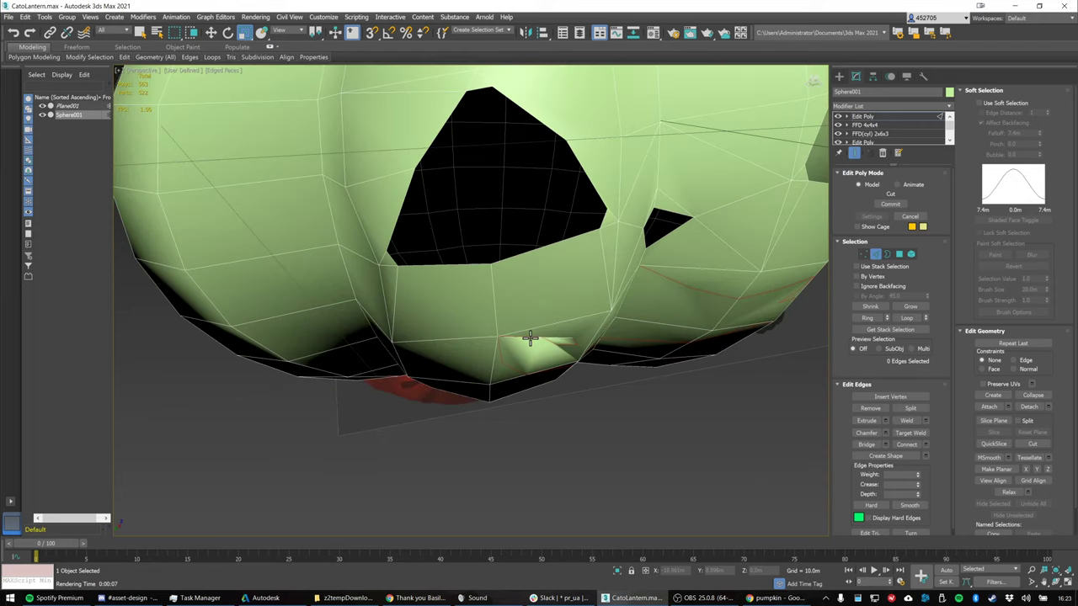
alt+middle_drag(572, 332, 586, 311)
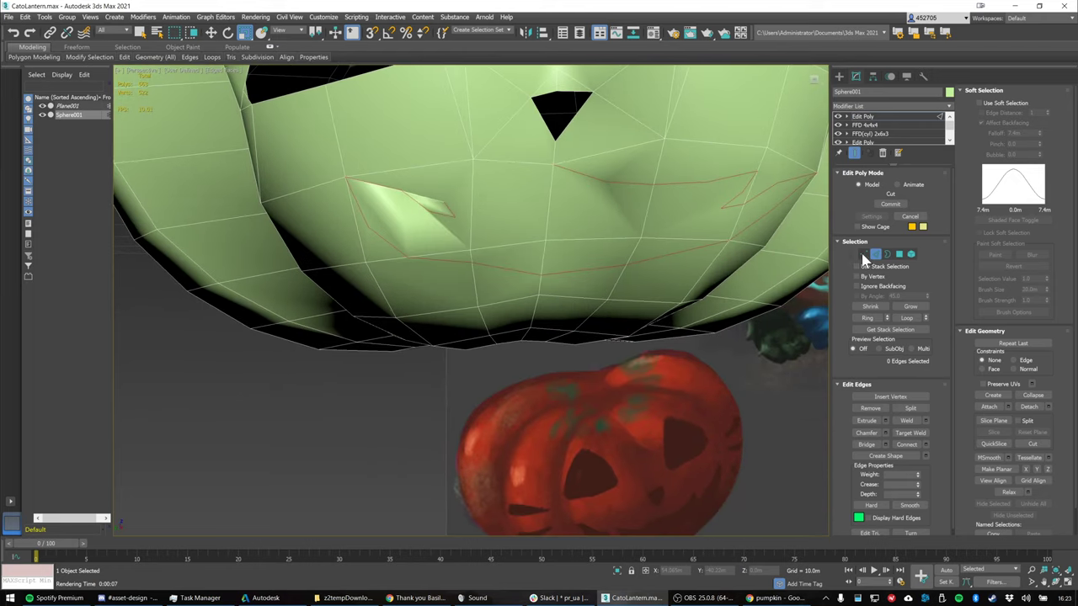
click(864, 253)
drag(418, 184, 435, 202)
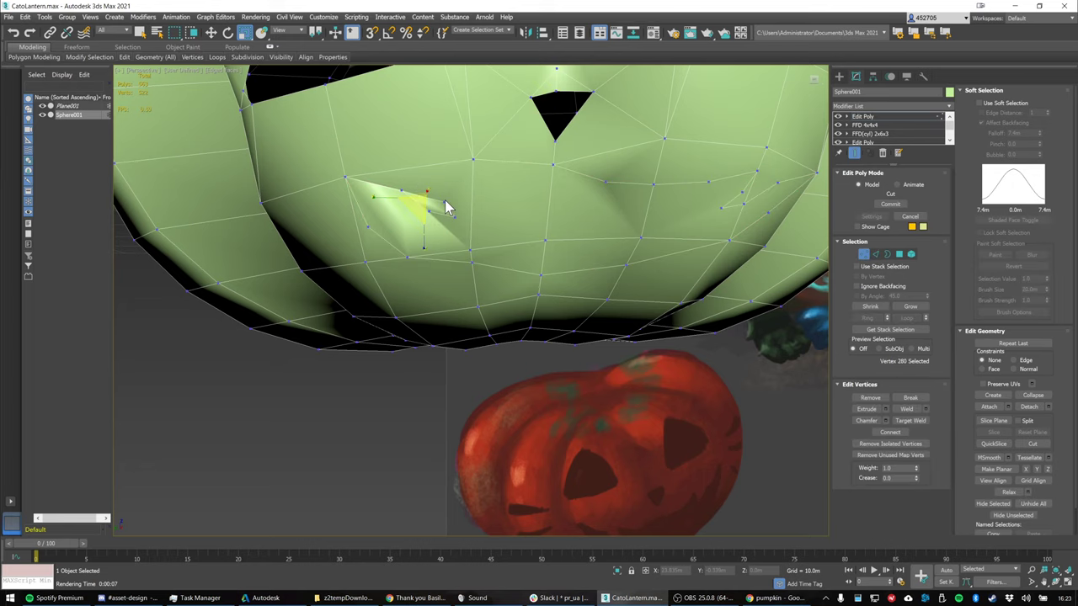
alt+middle_drag(454, 211, 458, 214)
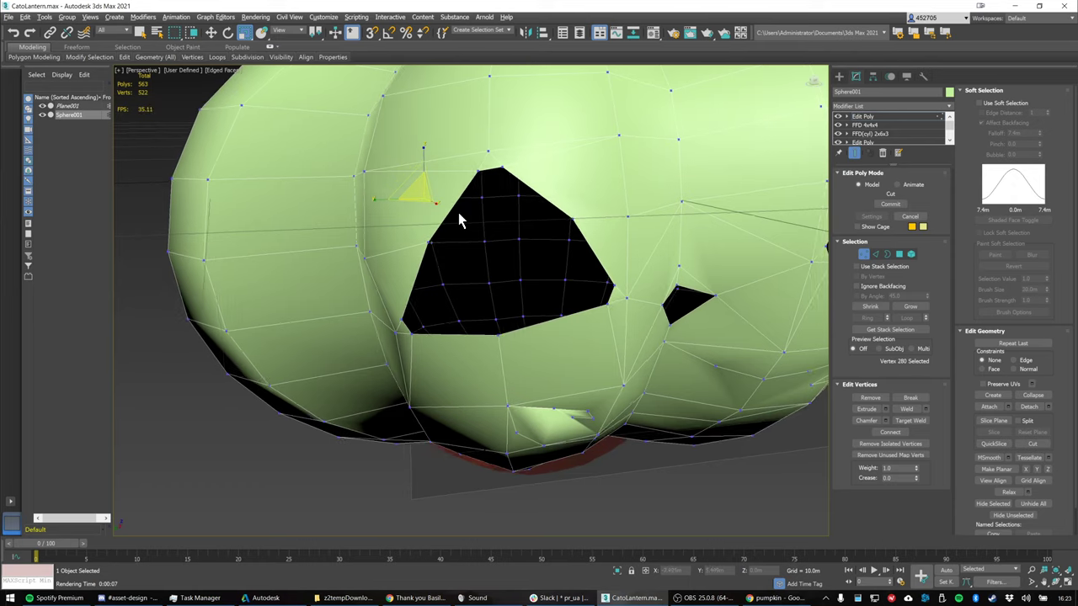
click(590, 417)
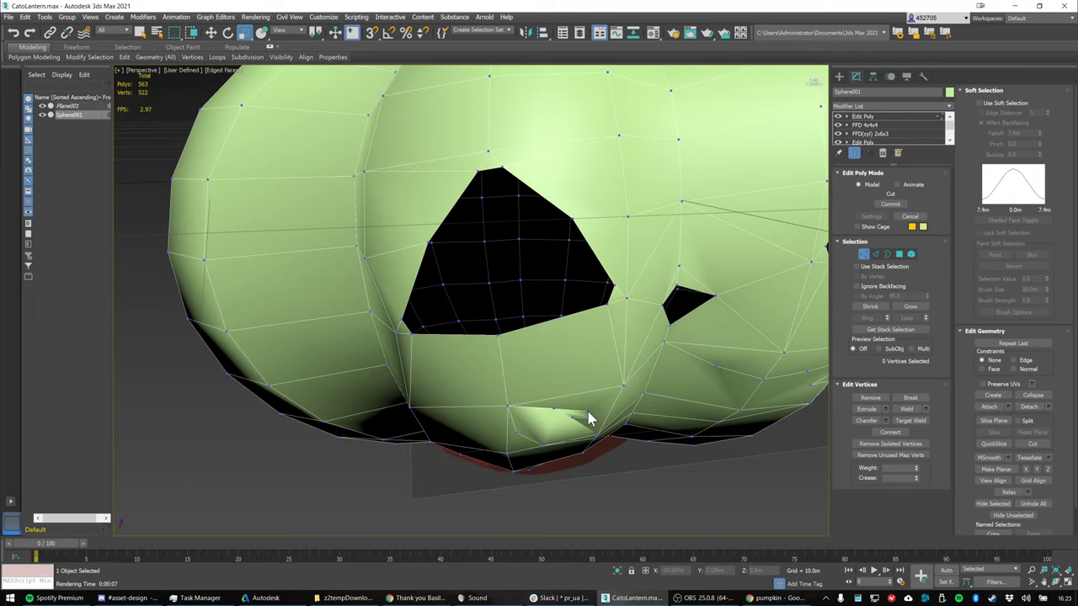
alt+middle_drag(608, 418, 633, 381)
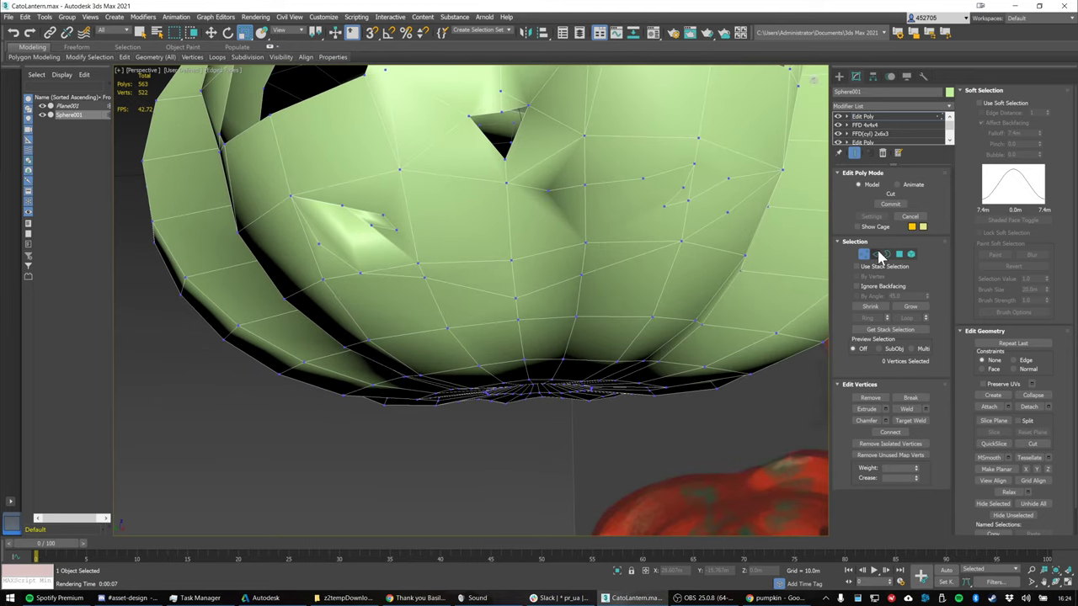
Cut an edge from the crease vertex beside the mouth corner on the viewer's left to the vertical edge at the distorted notch
click(1029, 444)
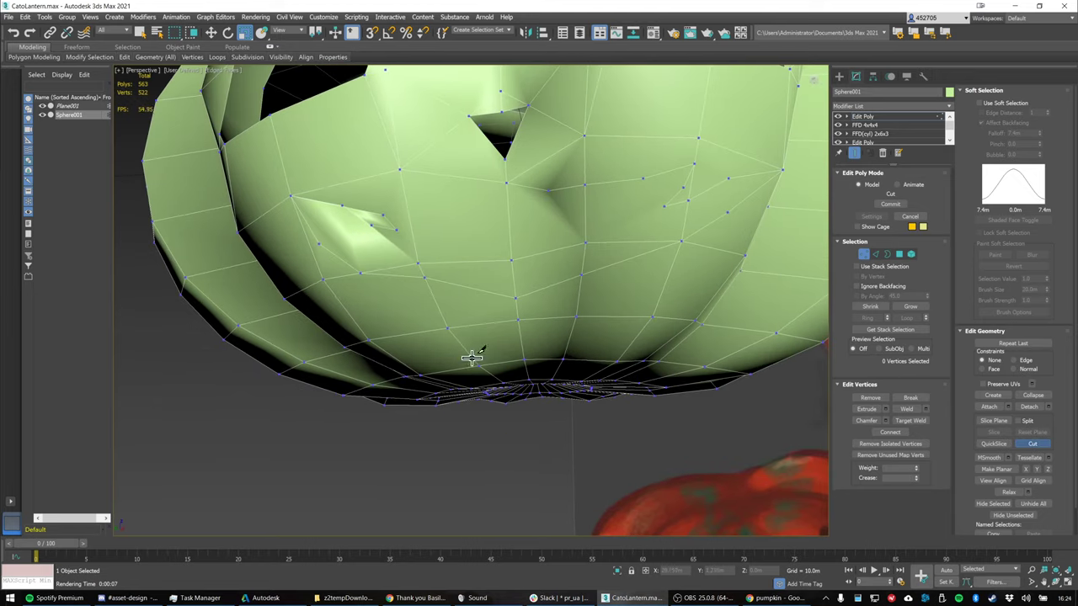
alt+middle_drag(413, 281, 428, 291)
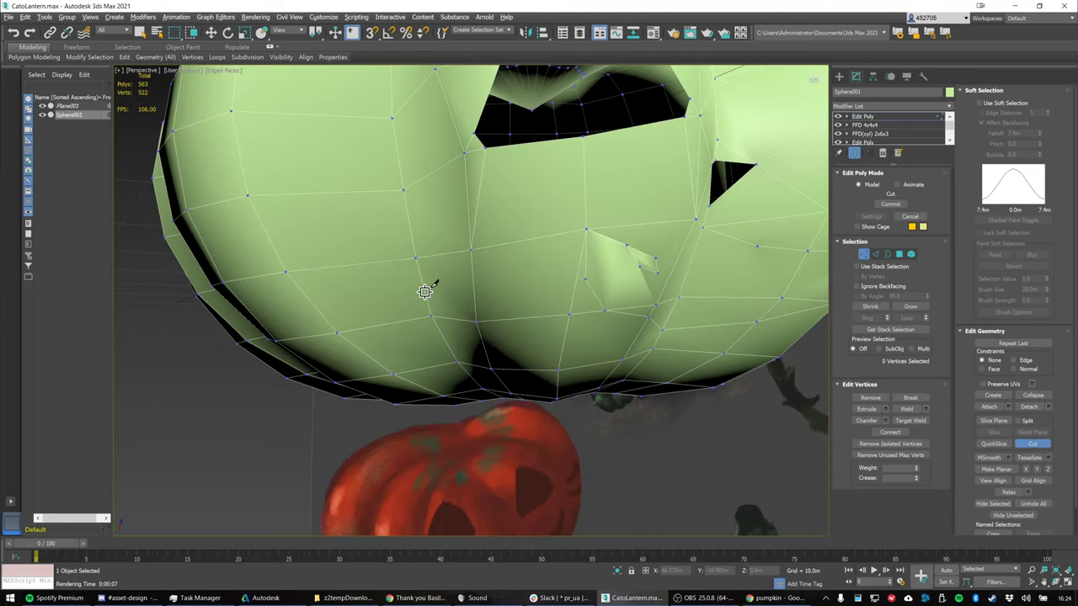
click(571, 300)
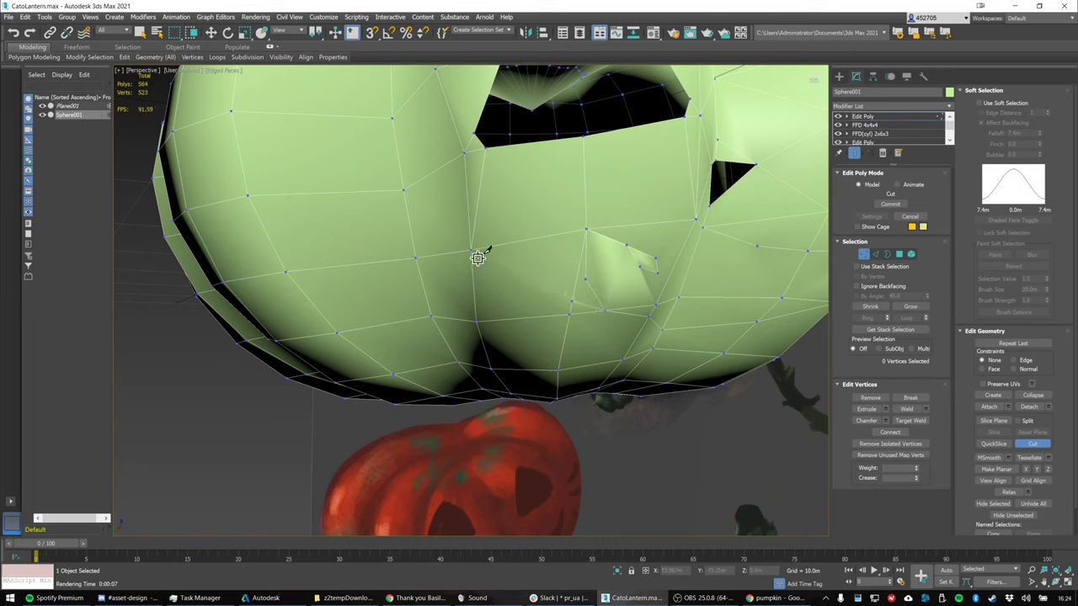
click(471, 249)
alt+middle_drag(647, 278, 632, 277)
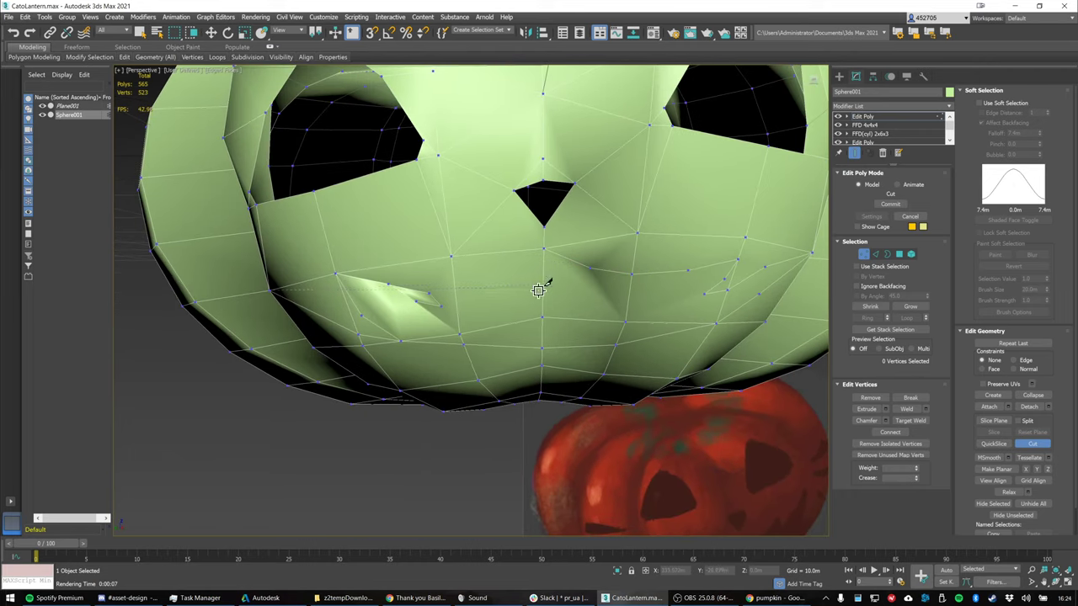
click(345, 299)
right_click(346, 272)
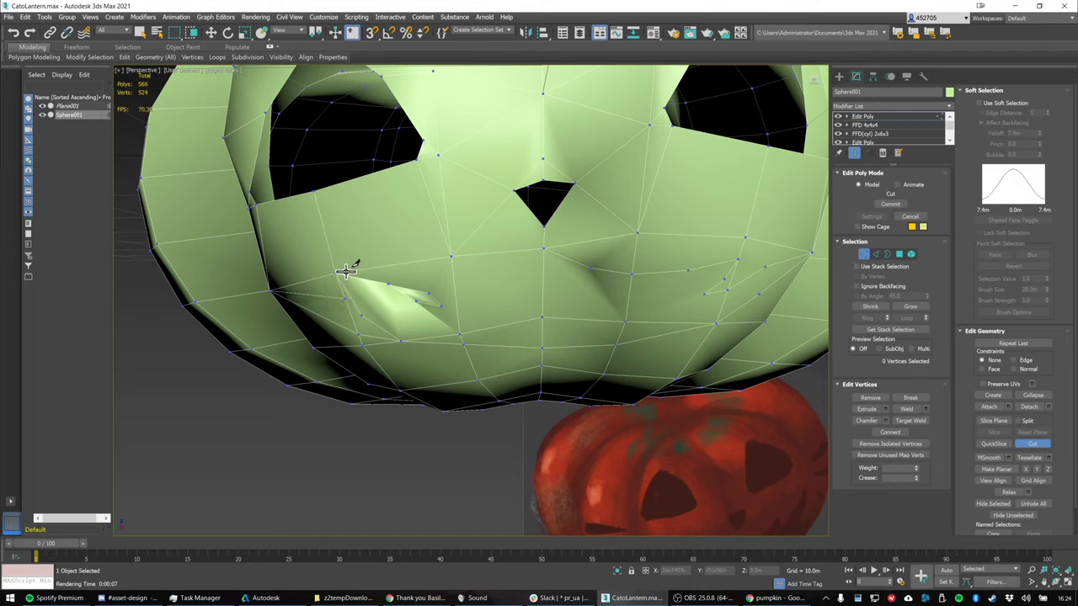
right_click(312, 322)
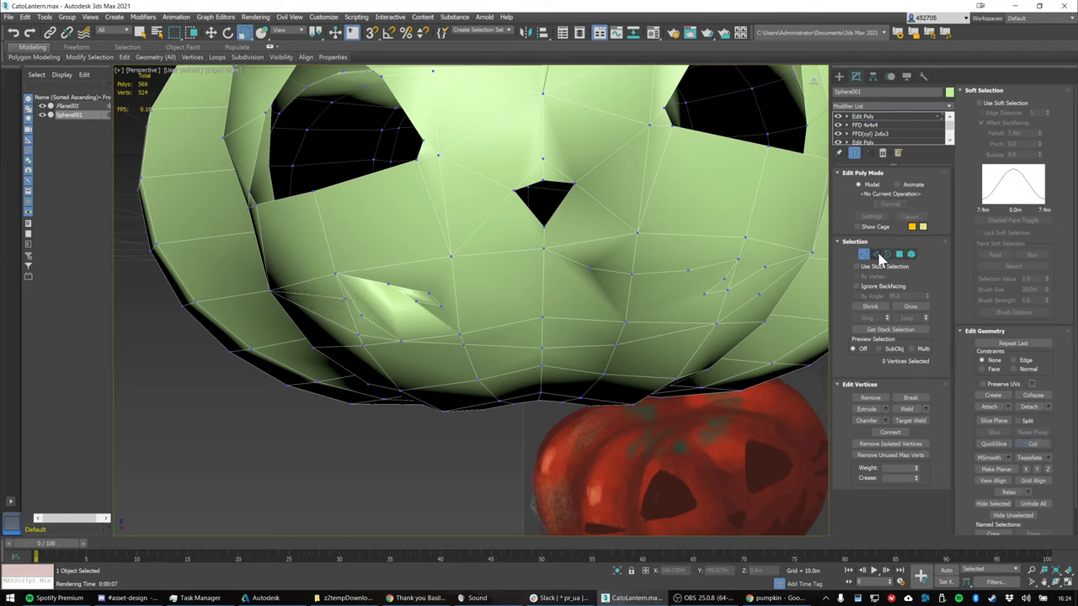
Remove the distorted notch edges on the viewer's left, including their vertices, while keeping the surrounding surface closed
key(2)
click(375, 280)
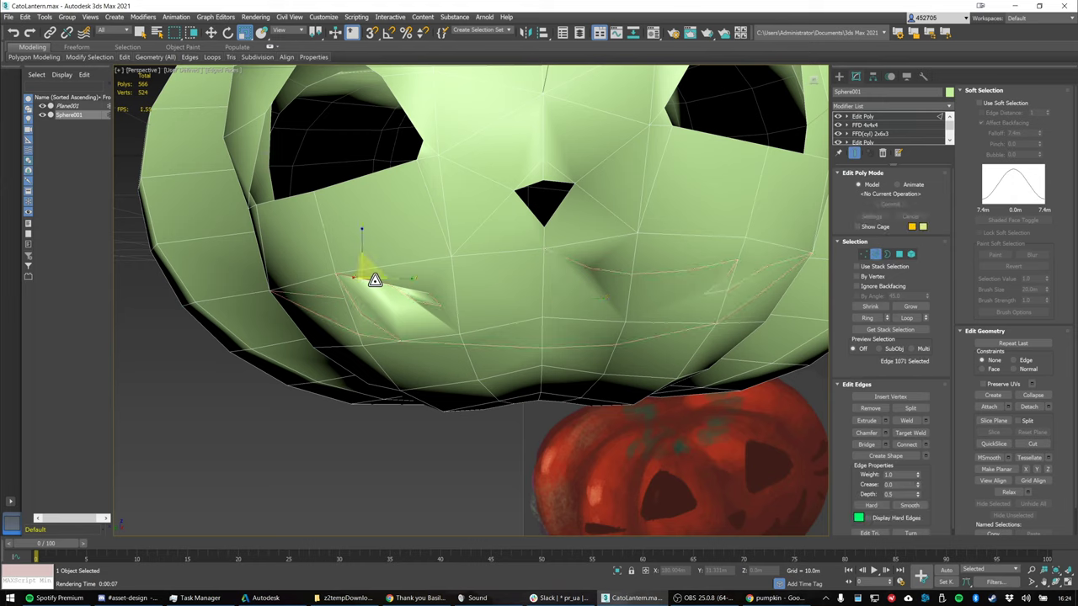
ctrl+click(353, 300)
ctrl+click(360, 307)
drag(383, 328, 421, 320)
click(416, 298)
double_click(415, 296)
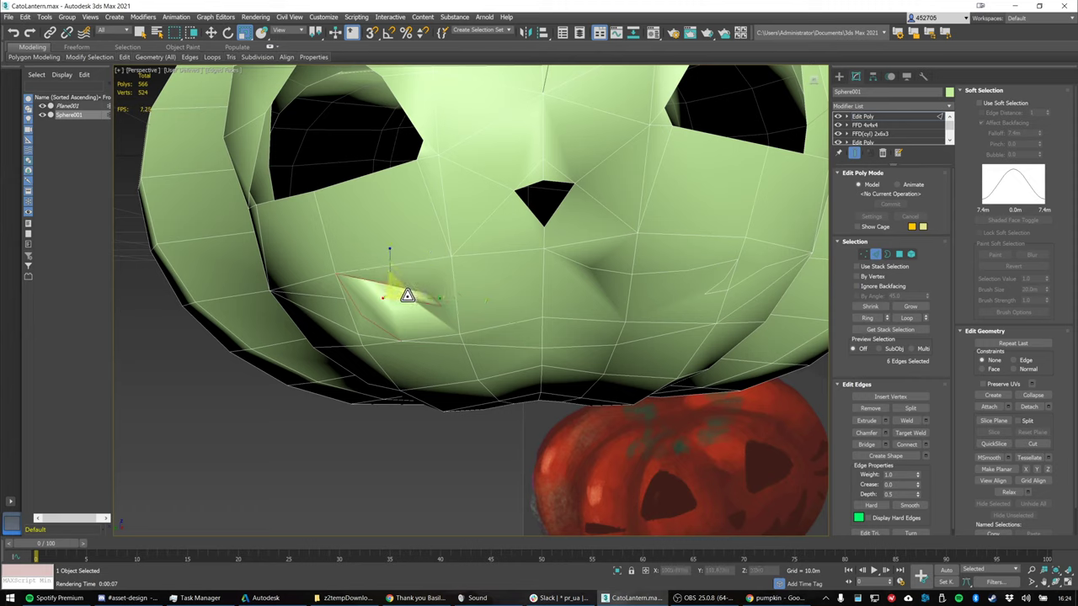
ctrl+click(407, 295)
key(Delete)
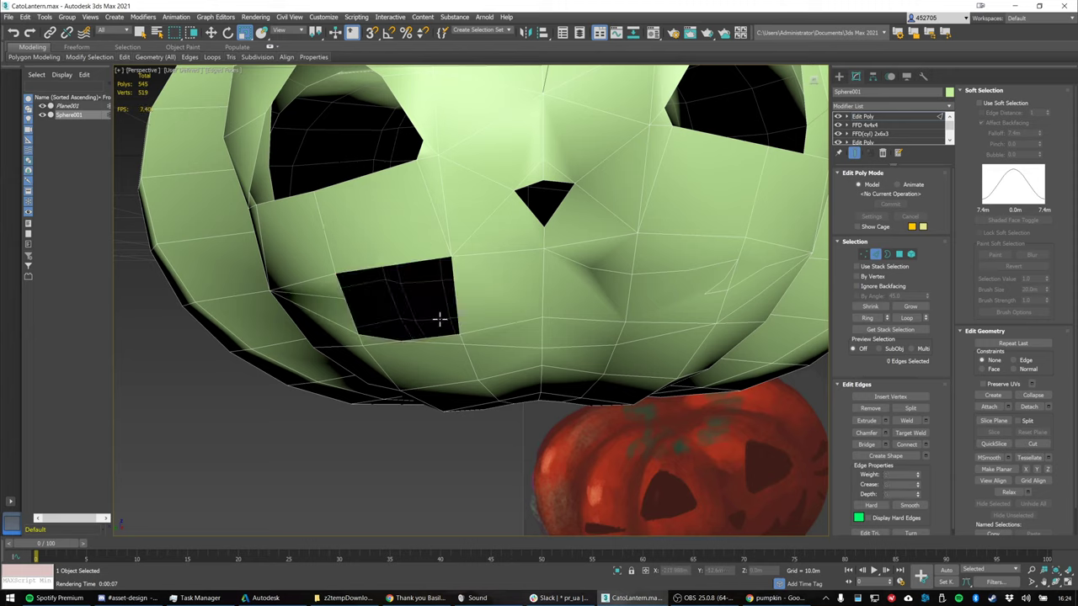
key(ctrl+z)
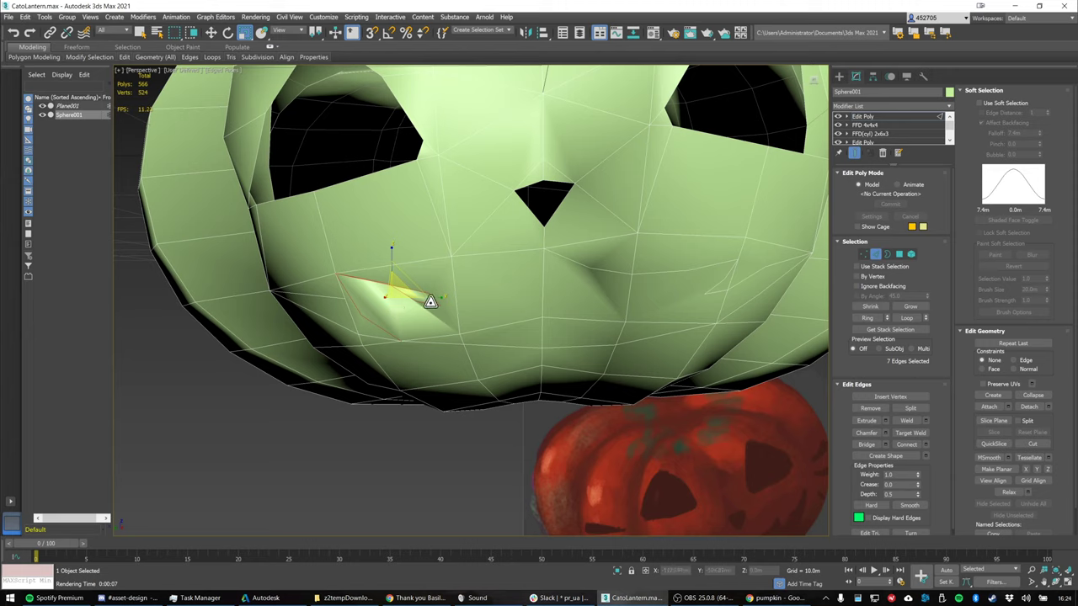
key(ctrl+BackSpace)
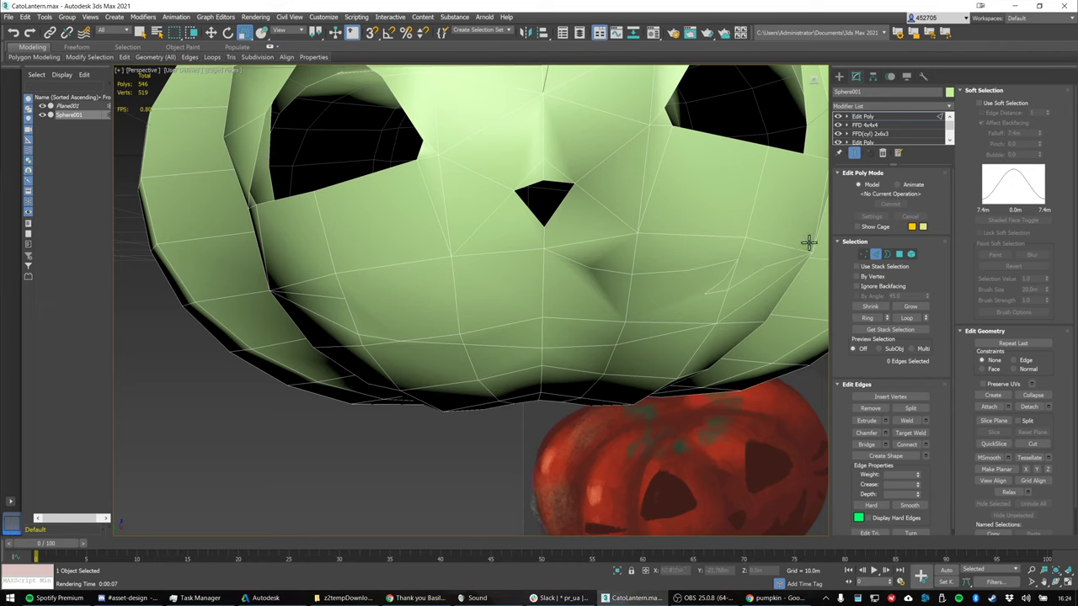
Undo the removal of the distorted notch edges and remove the same edges with their vertices again
click(863, 253)
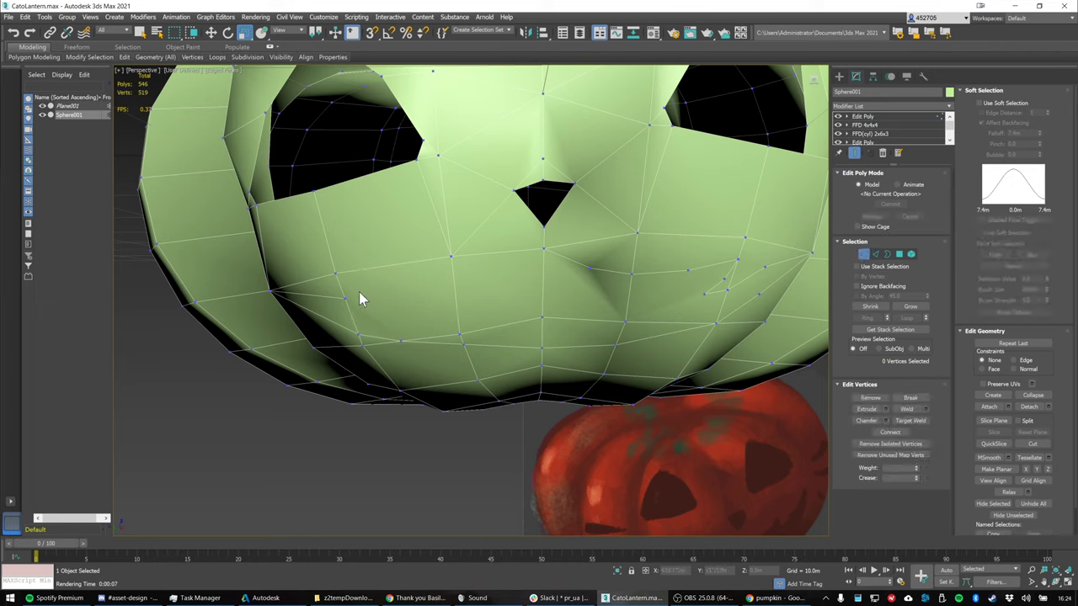
key(ctrl+z)
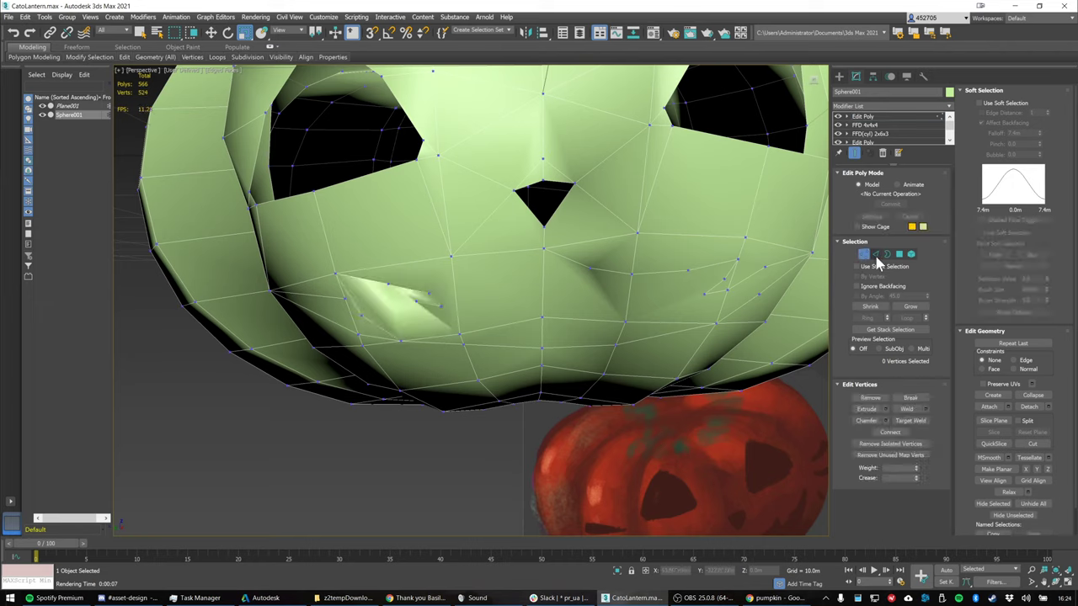
click(874, 253)
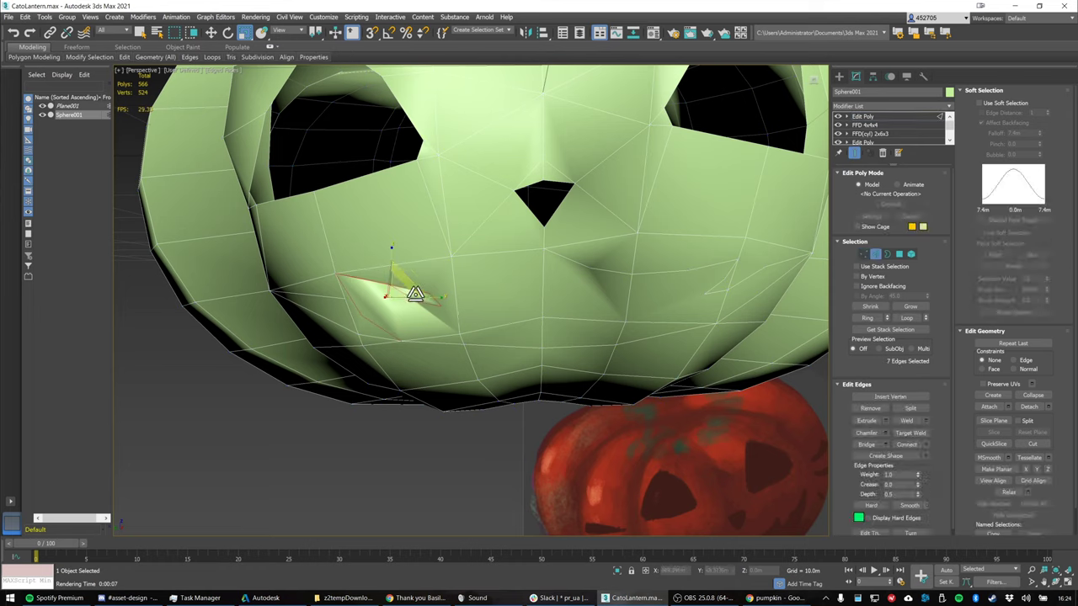
key(ctrl+BackSpace)
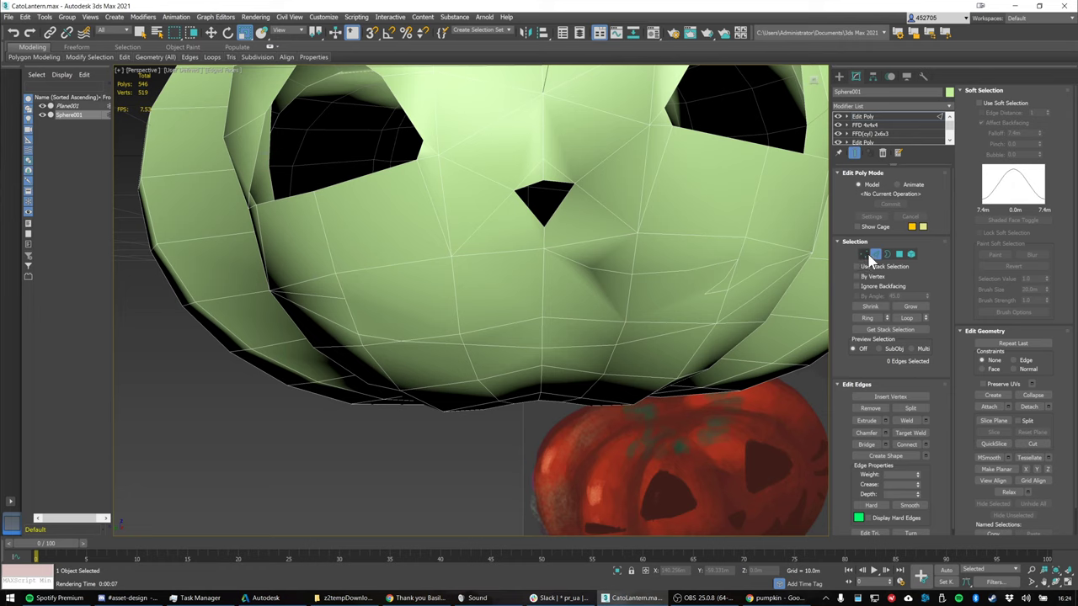
Cut a new upper lip line with a tooth notch from the mouth corner on the viewer's left to the vertex below the nose
click(862, 255)
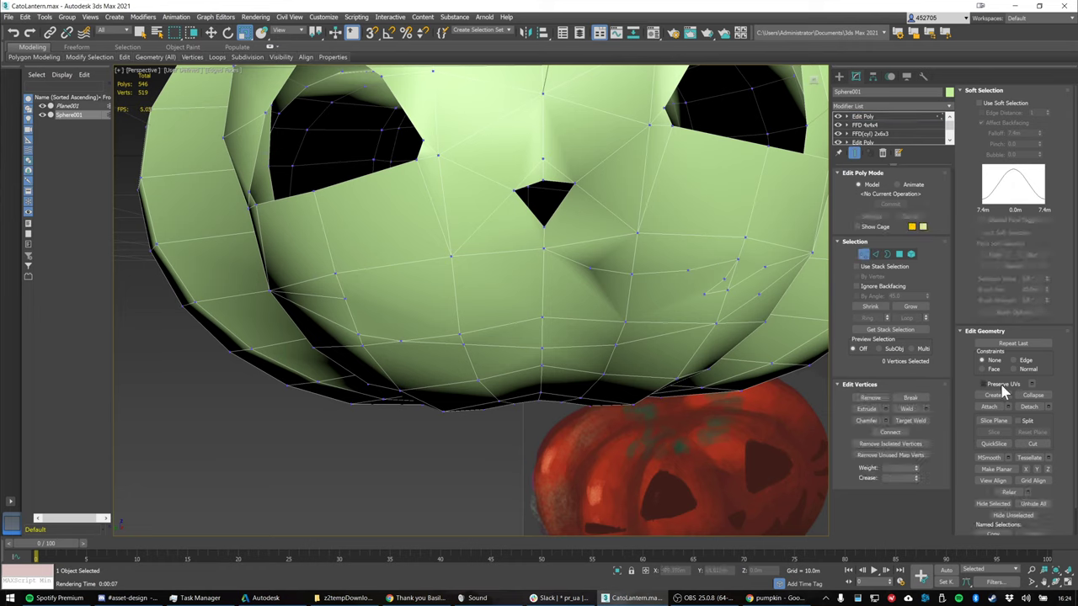
click(1032, 444)
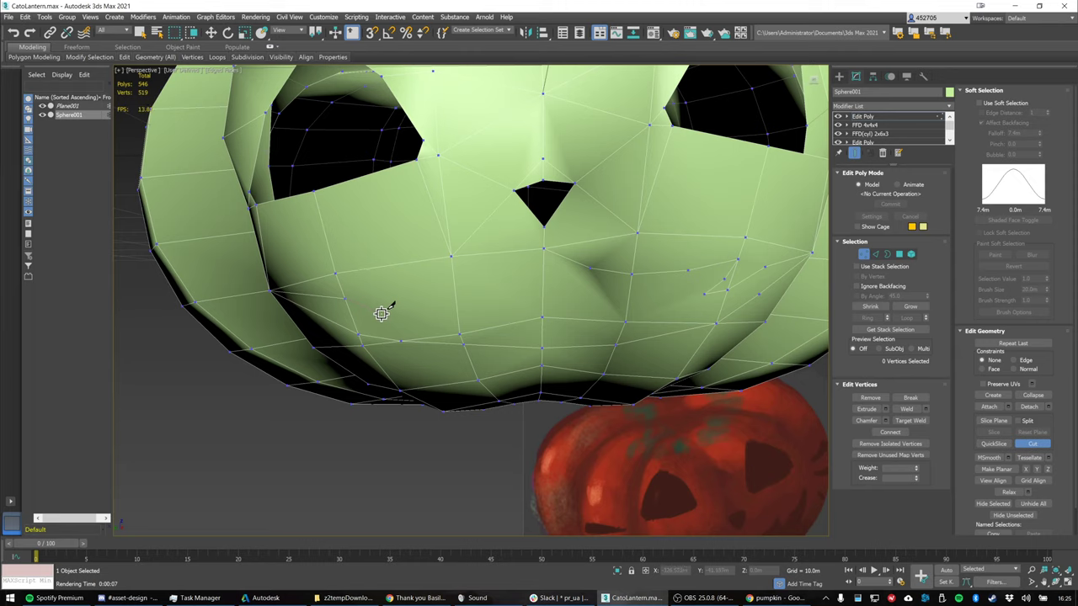
click(380, 313)
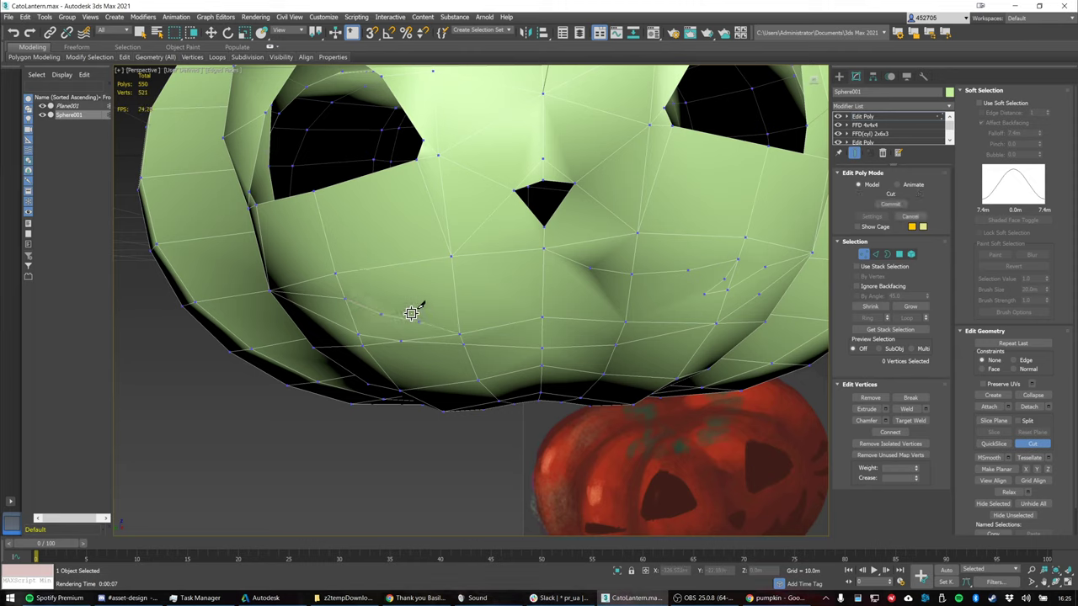
click(404, 305)
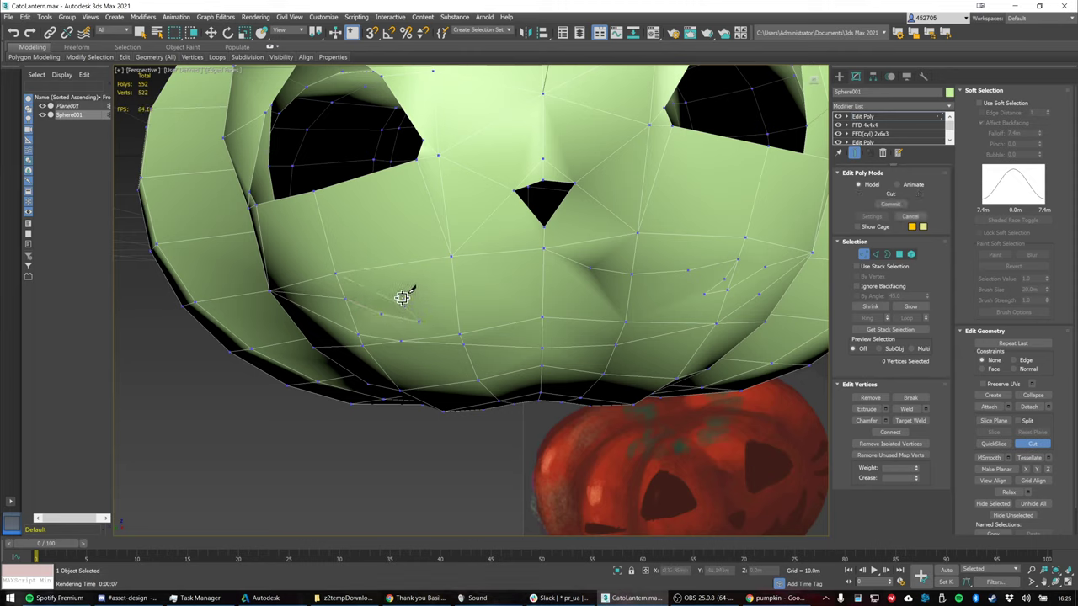
click(402, 297)
click(506, 293)
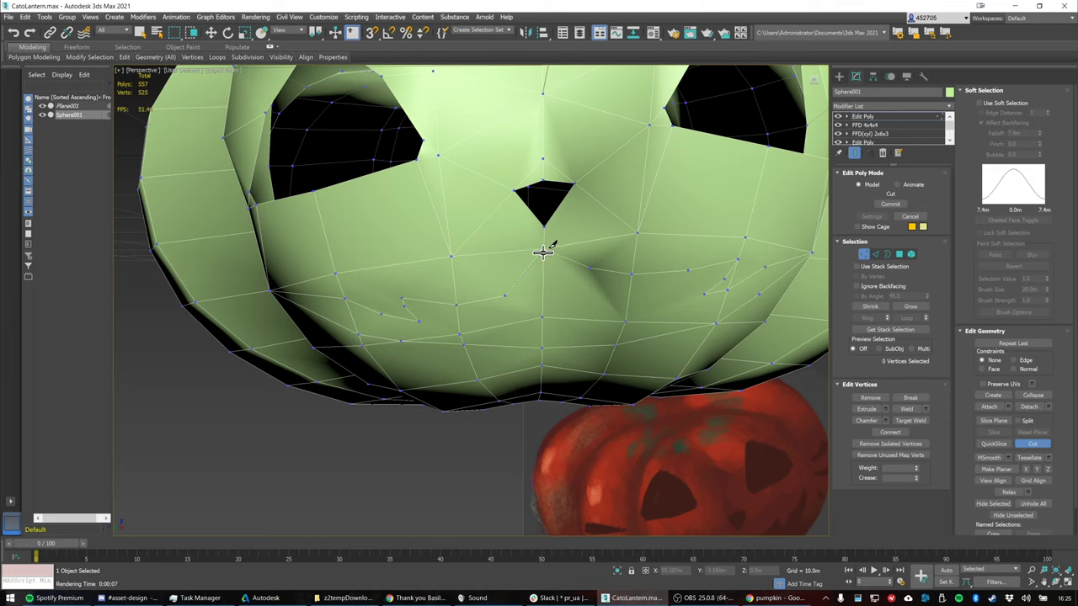
click(528, 276)
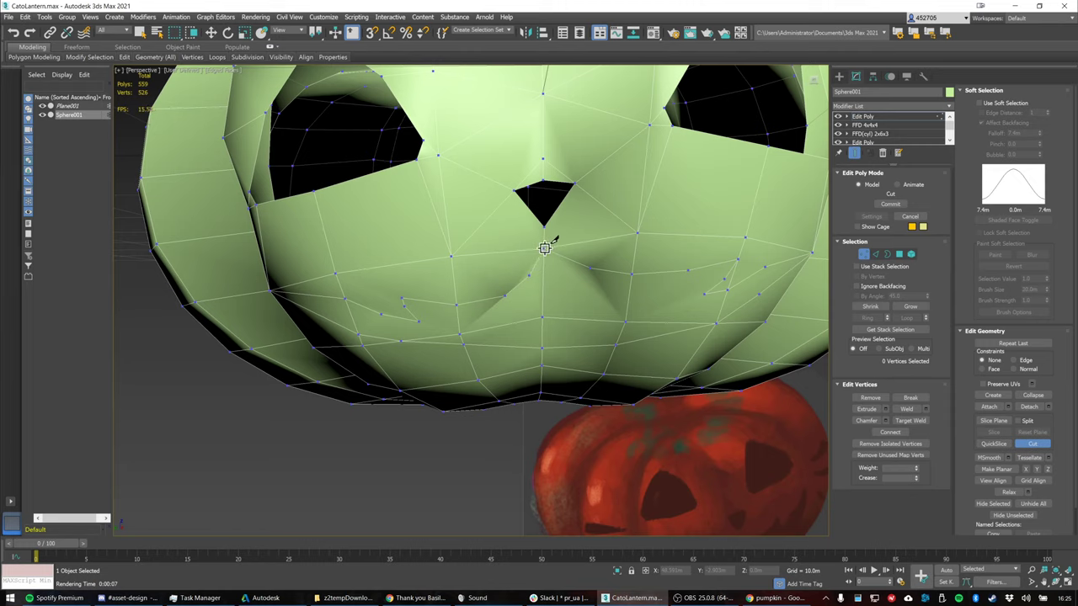
right_click(613, 233)
Delete the polygons between the upper and lower lip lines, from one mouth corner to the other, to open the mouth
alt+middle_drag(613, 233, 616, 259)
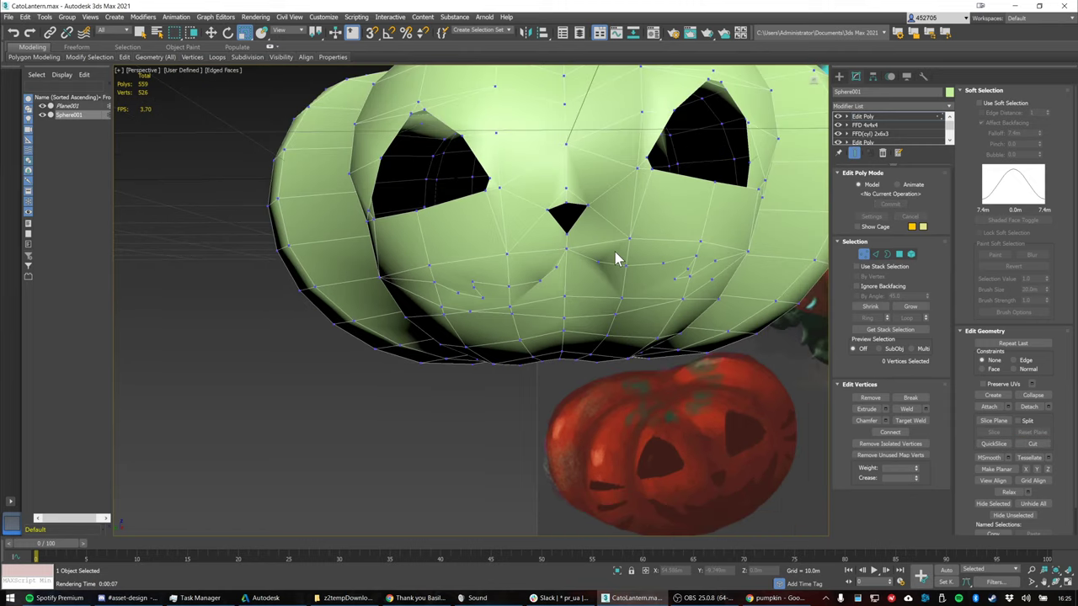
click(899, 255)
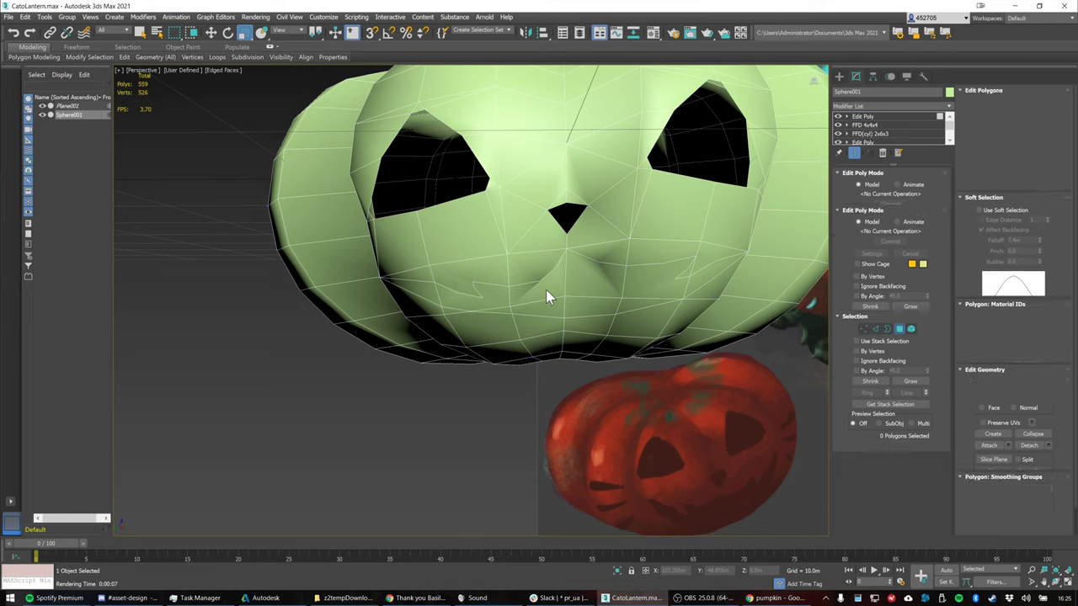
click(552, 289)
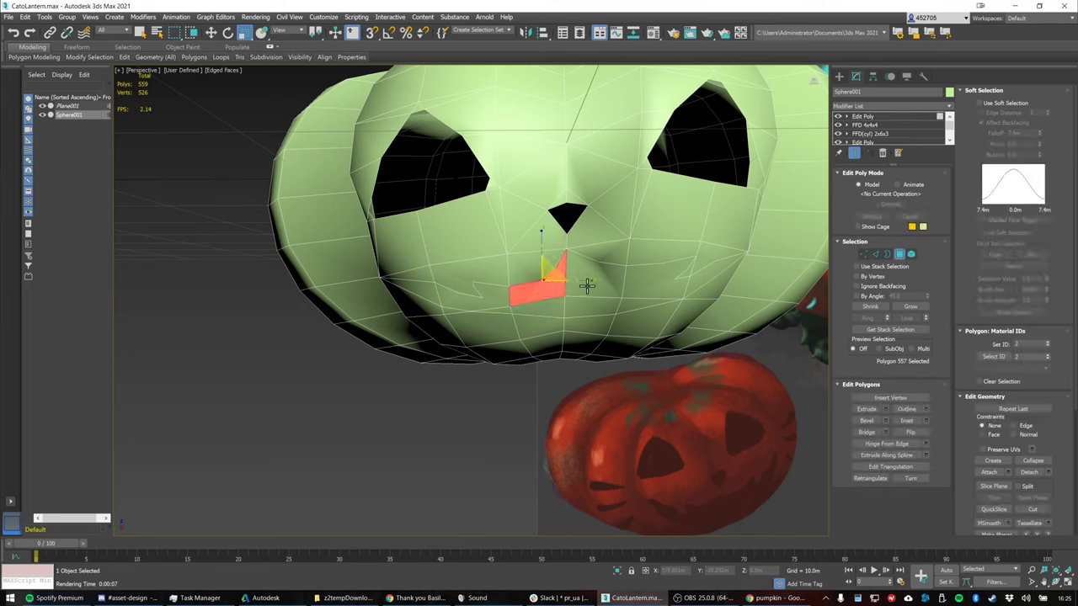
ctrl+click(587, 285)
ctrl+click(584, 304)
ctrl+click(553, 304)
ctrl+click(632, 286)
ctrl+click(636, 305)
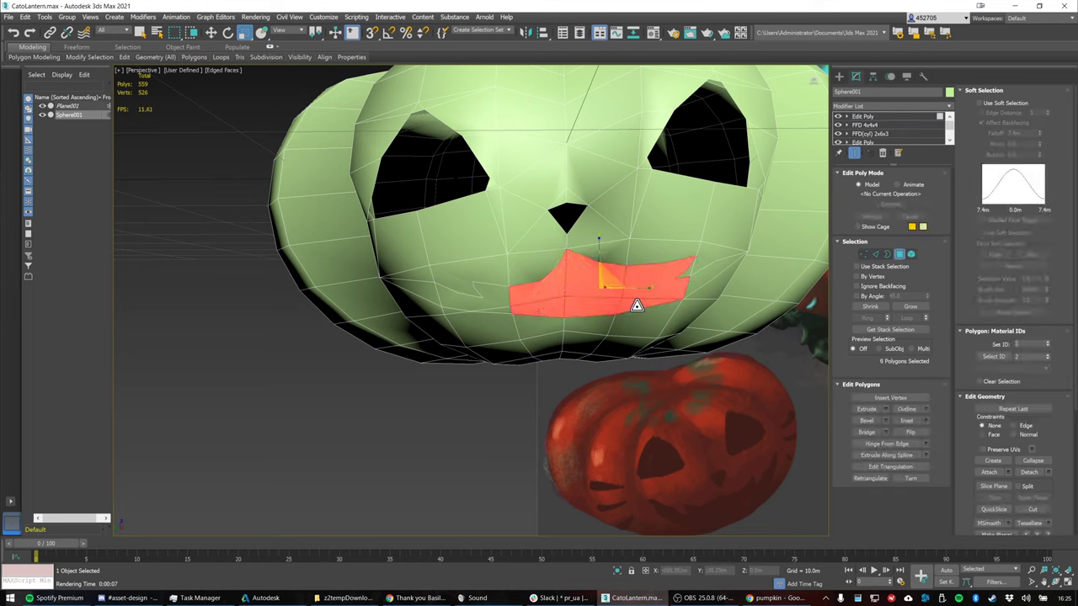
ctrl+click(700, 274)
ctrl+click(504, 311)
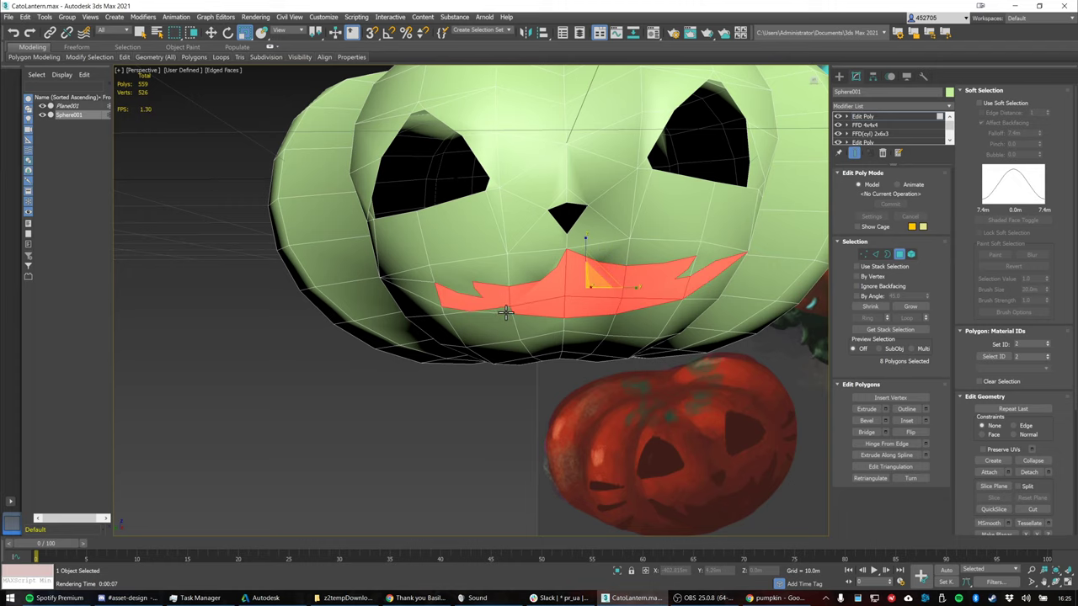
ctrl+click(506, 312)
ctrl+click(435, 293)
scroll(617, 306, down, 2)
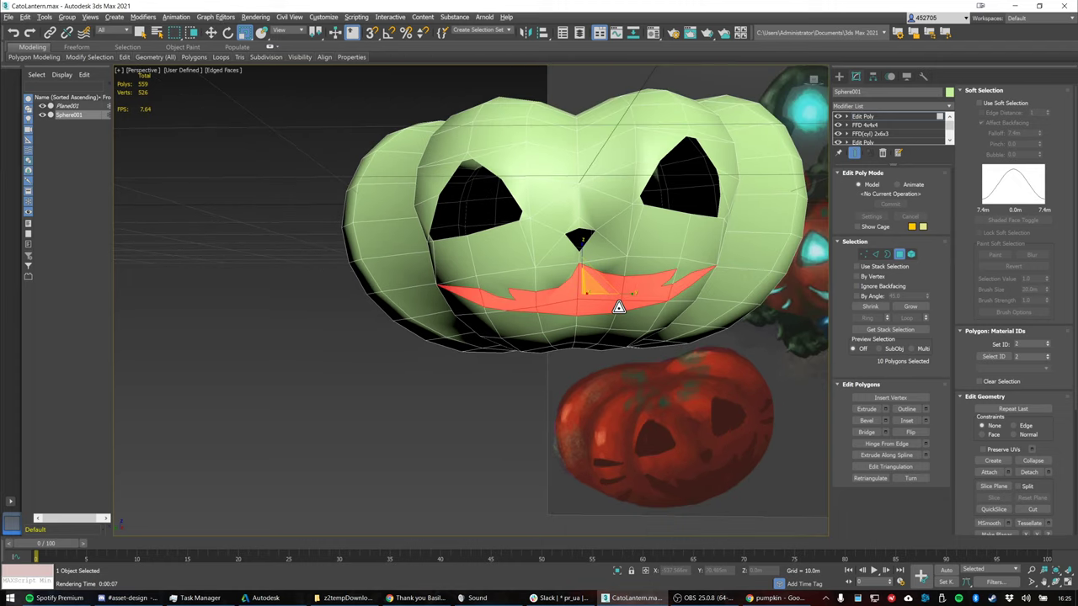
alt+middle_drag(644, 289, 613, 320)
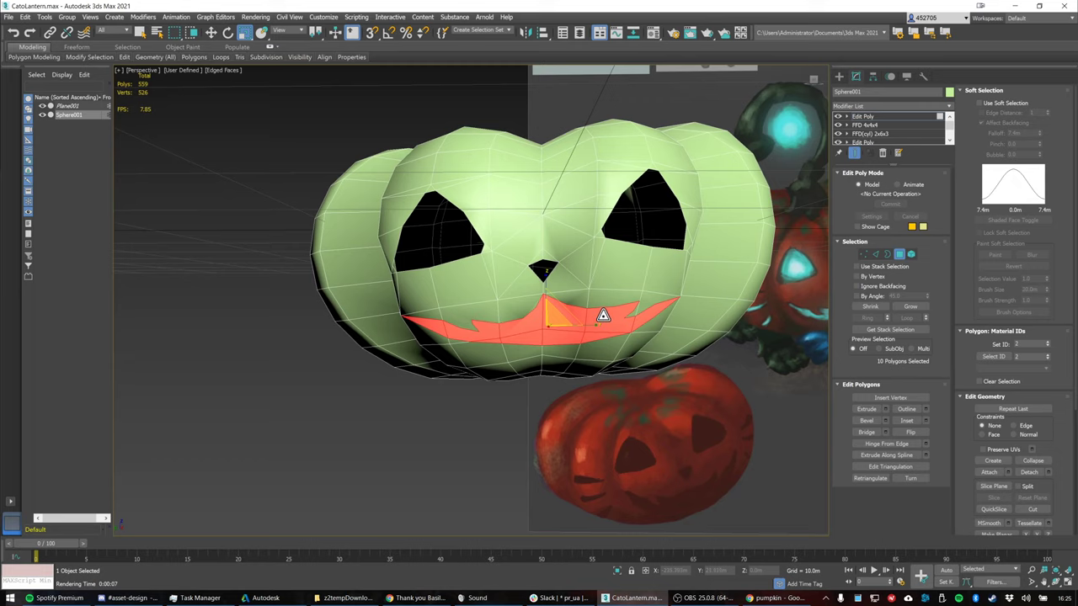
key(Delete)
scroll(623, 320, down, 2)
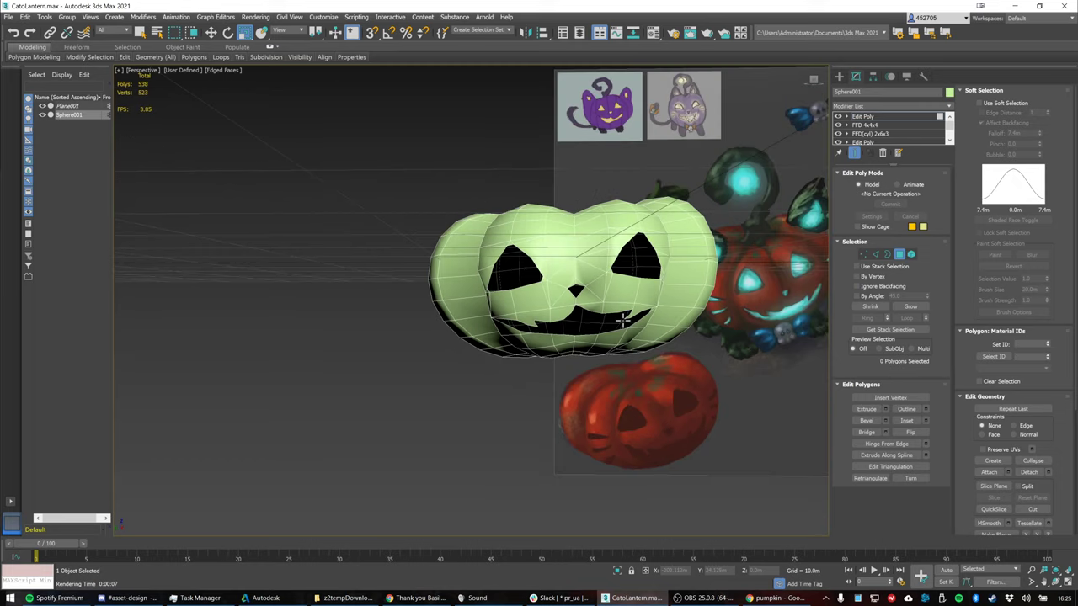
scroll(623, 320, up, 5)
scroll(621, 317, down, 4)
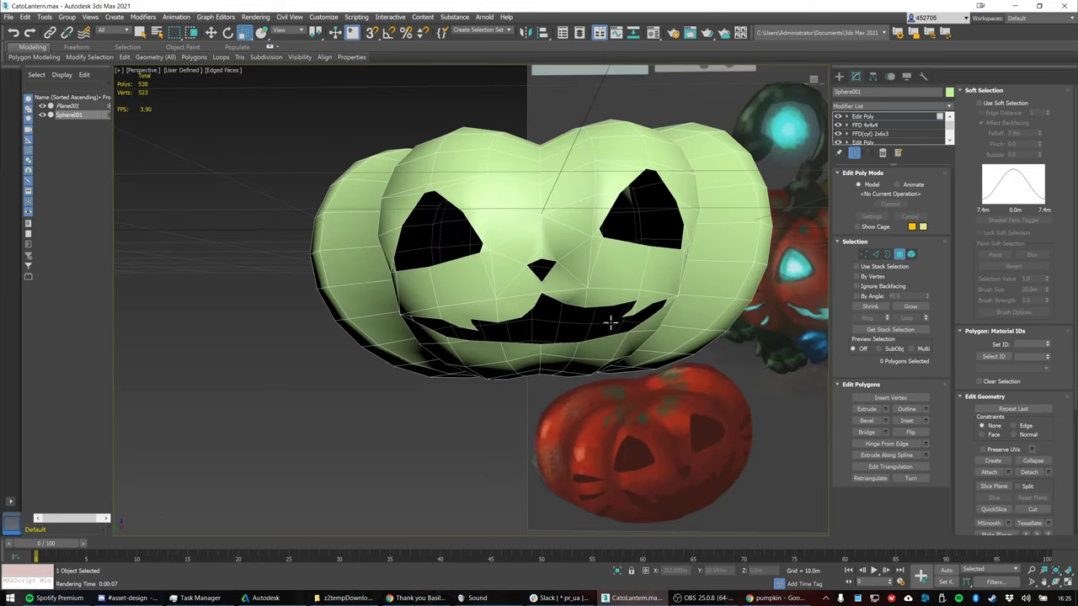
Lower the two upper lip vertices beside the centre peak on the viewer's right to round that side of the lip
scroll(609, 321, up, 3)
key(1)
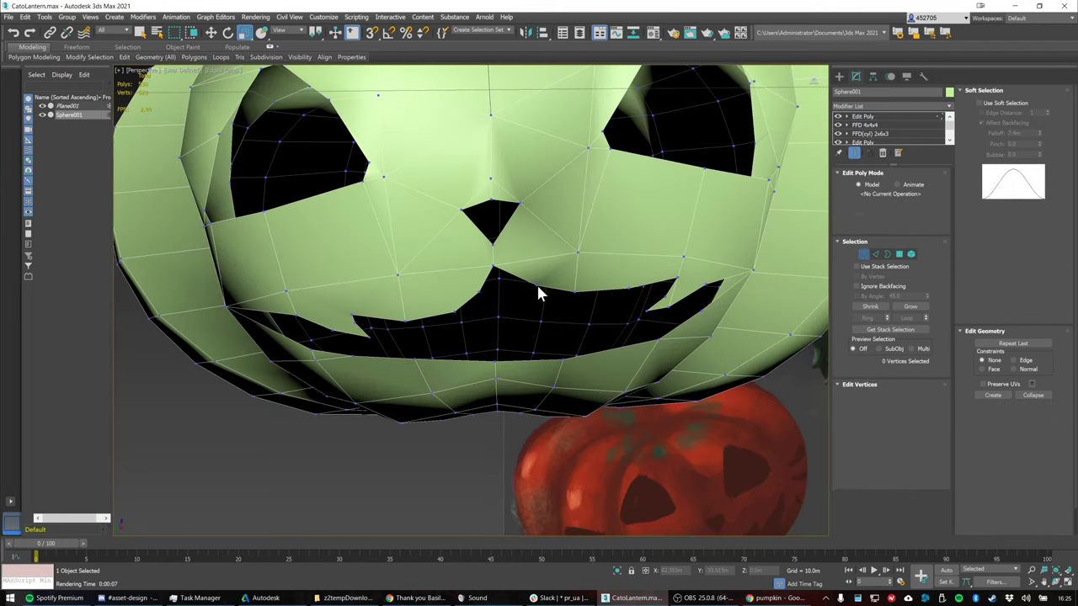
click(537, 284)
key(e)
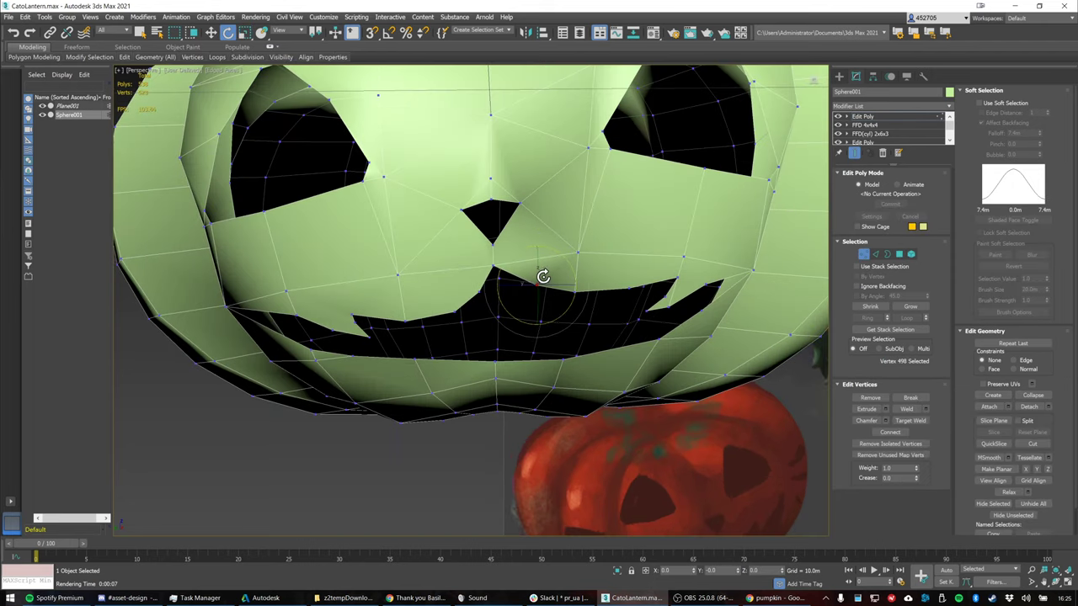
key(w)
drag(530, 265, 575, 291)
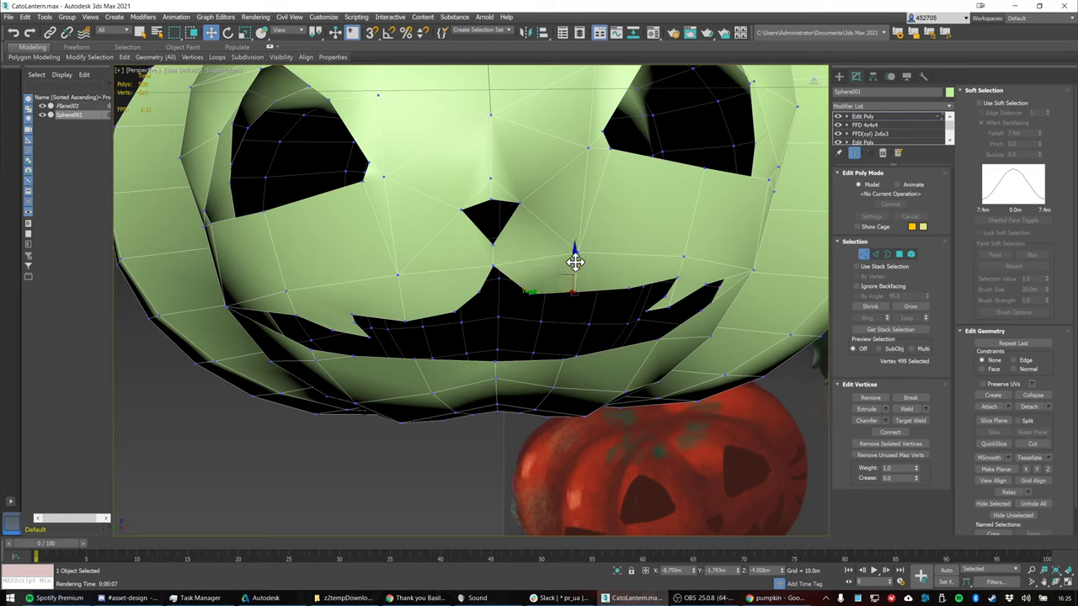
drag(572, 253, 581, 281)
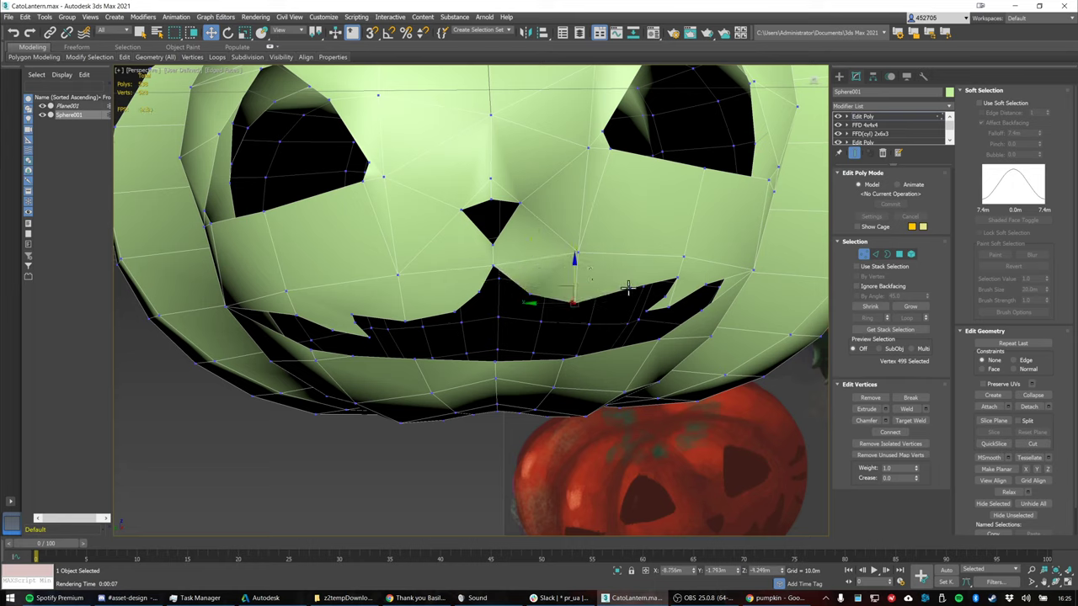
click(628, 288)
Raise the upper lip vertices between the tooth and the centre peak on the viewer's left to smooth the lip curve
mouse_move(628, 288)
alt+middle_down()
mouse_move(649, 284)
mouse_move(646, 298)
alt+middle_up()
scroll(647, 298, down, 3)
scroll(550, 308, up, 3)
click(487, 308)
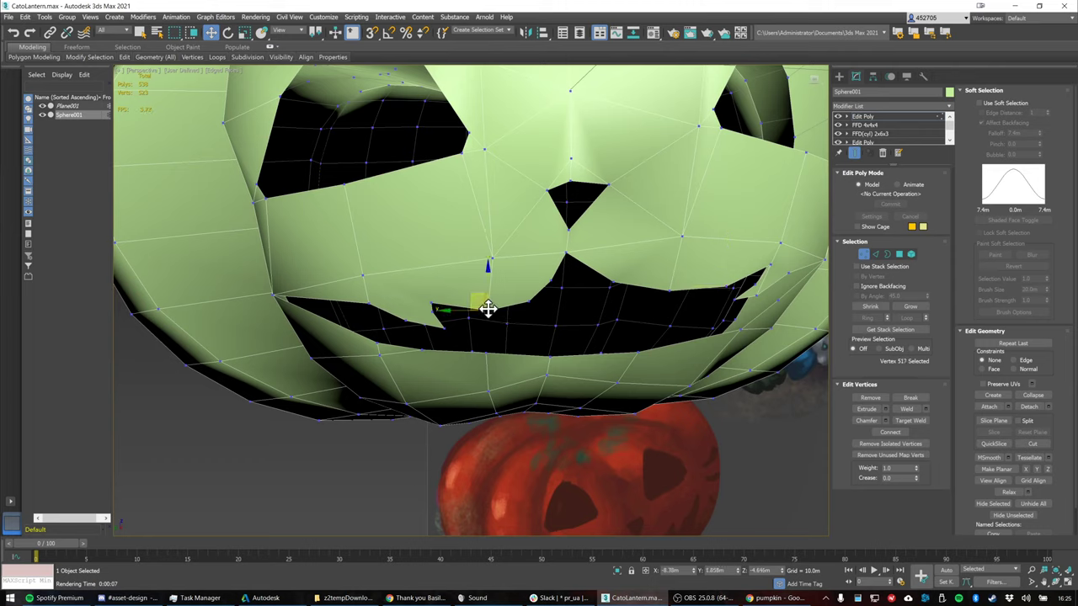
drag(478, 285, 521, 276)
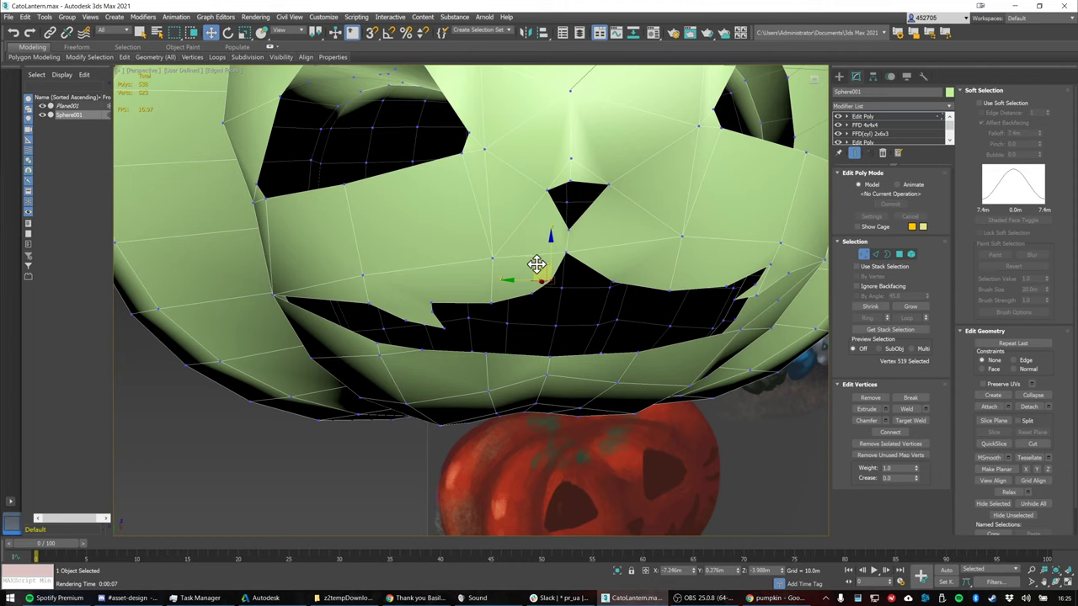
drag(535, 264, 539, 252)
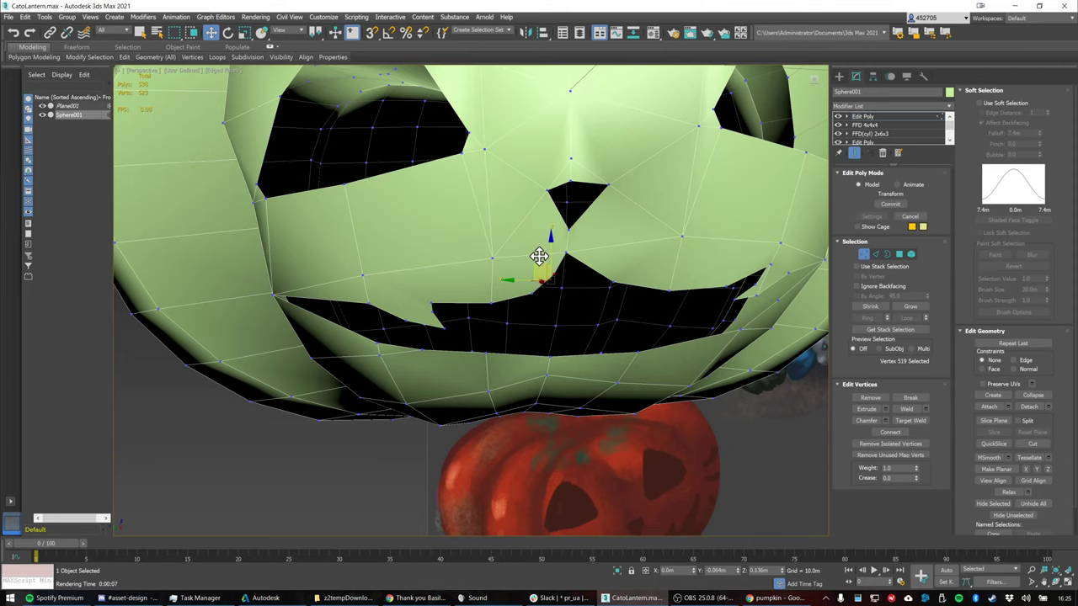
scroll(596, 281, down, 5)
scroll(612, 287, down, 2)
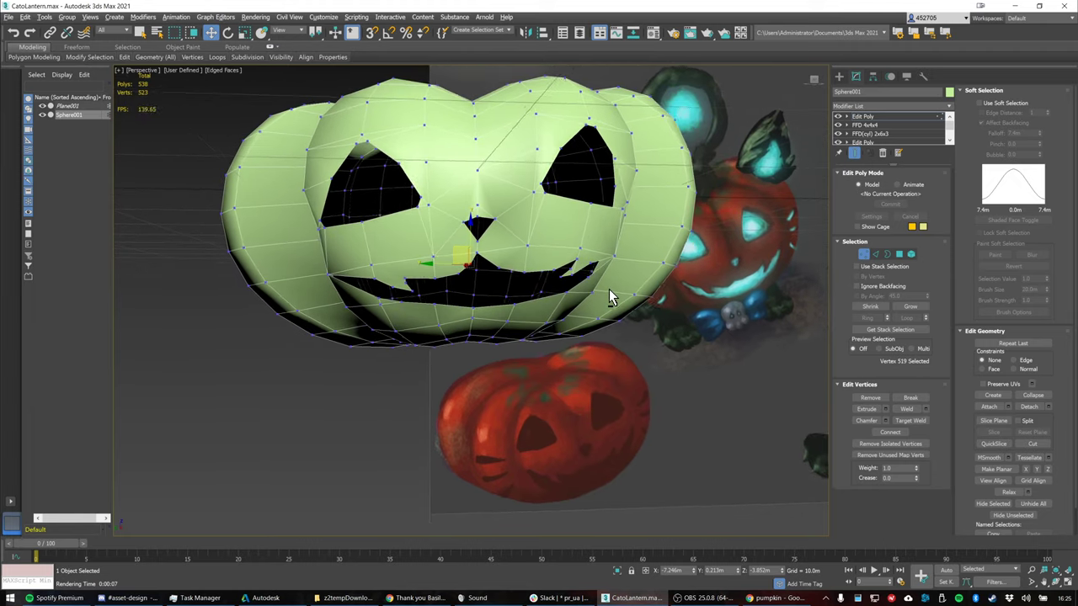
Render the perspective view to check the opened mouth, zoom in on the pumpkin and close the render
click(653, 352)
scroll(649, 338, down, 3)
mouse_move(649, 335)
alt+middle_down()
mouse_move(615, 337)
mouse_move(643, 324)
mouse_move(643, 335)
alt+middle_up()
key(shift+q)
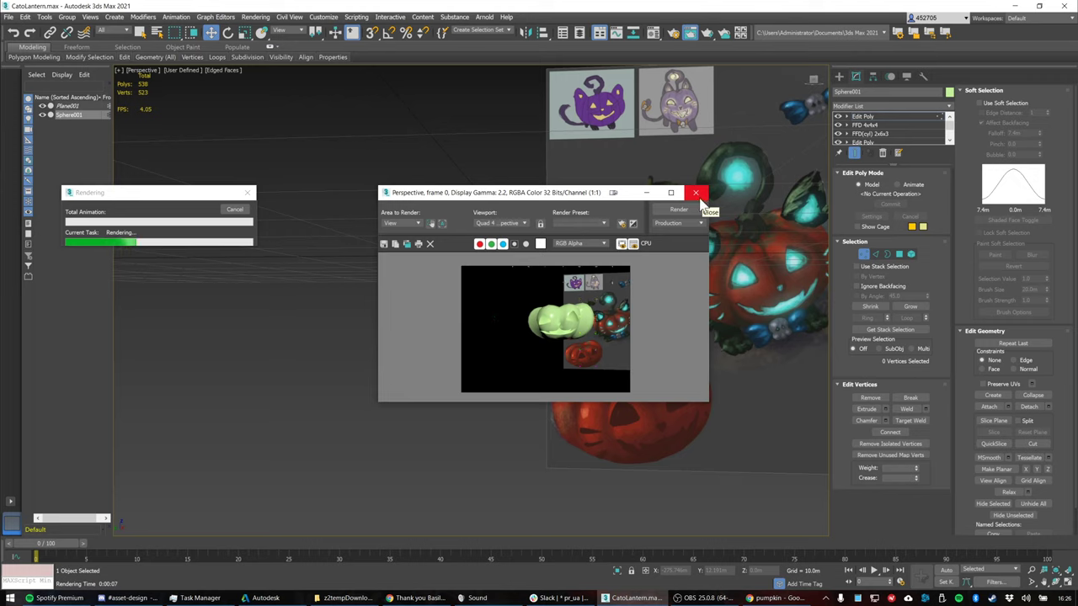
scroll(570, 340, up, 1)
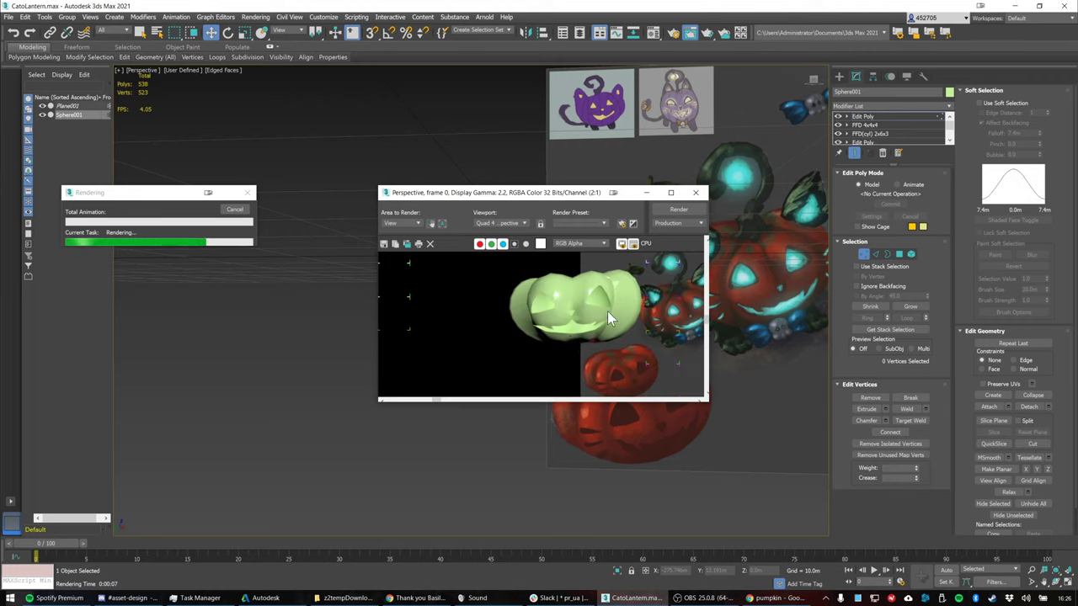
click(695, 192)
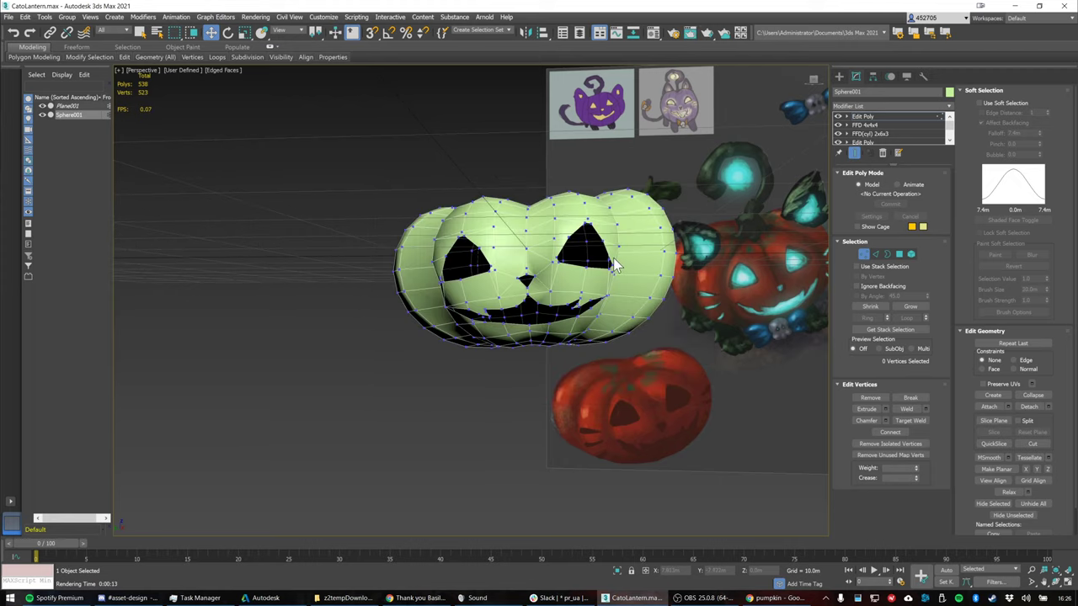
Connect the two side vertices of the tooth on the viewer's left with an edge across the tooth
scroll(576, 278, up, 2)
mouse_move(489, 297)
alt+middle_down()
mouse_move(498, 325)
mouse_move(494, 287)
mouse_move(486, 291)
mouse_move(499, 285)
alt+middle_up()
alt+middle_drag(469, 323, 524, 308)
scroll(504, 309, up, 10)
scroll(504, 309, down, 8)
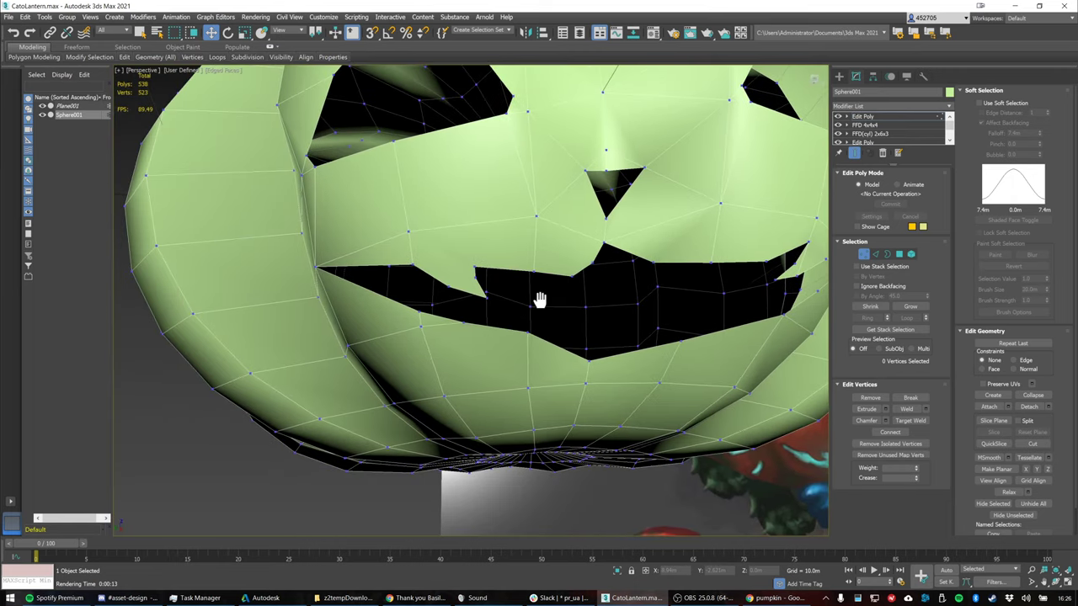
click(474, 278)
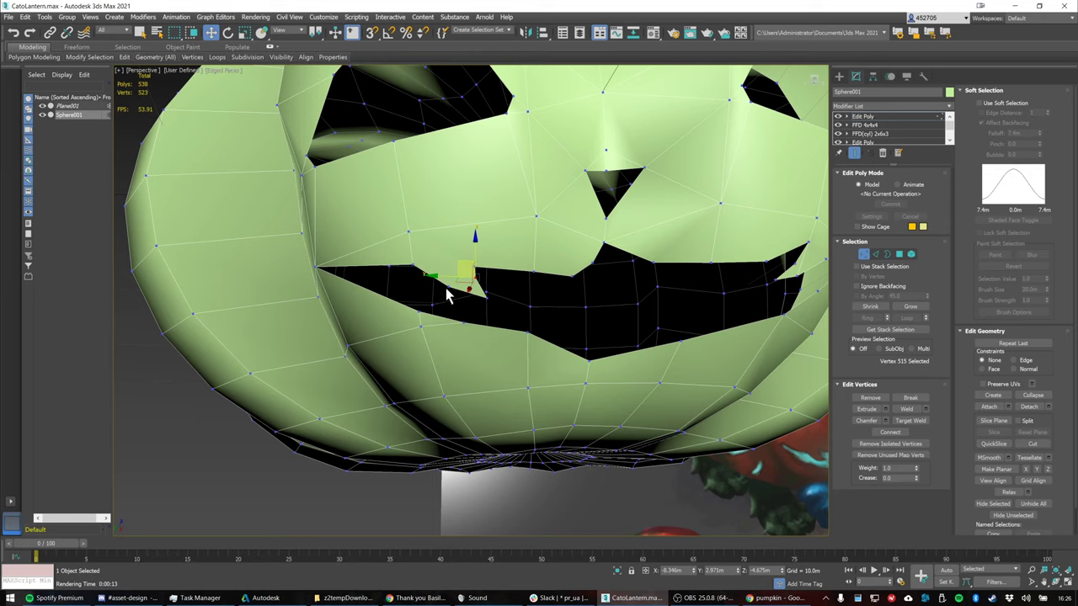
ctrl+click(448, 287)
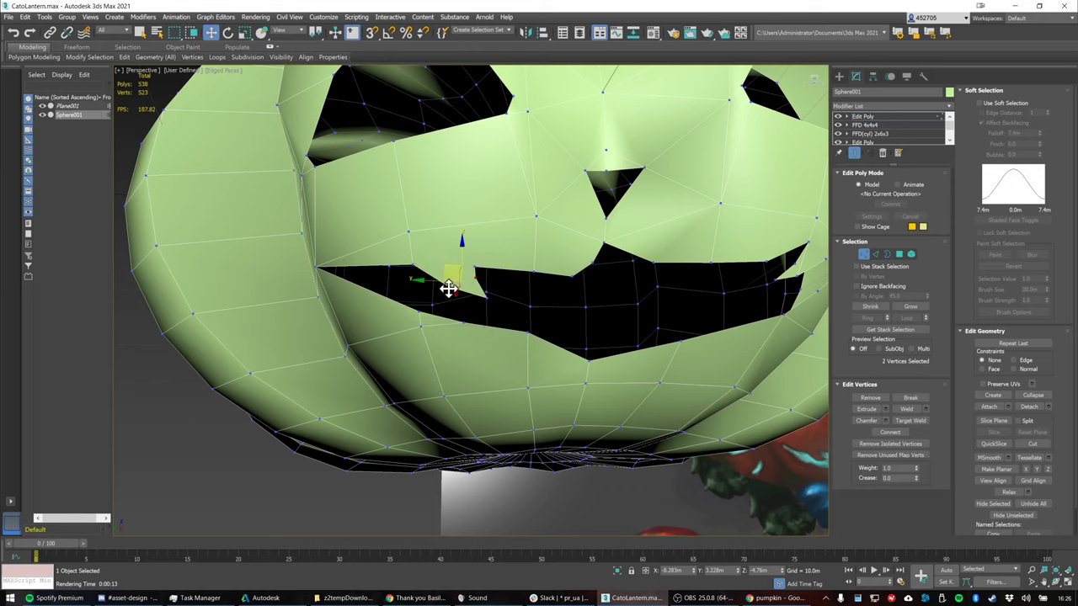
right_click(445, 287)
click(429, 330)
Connect the upper lip vertices on both sides of the viewer's-left tooth with the cheek vertex above them
ctrl+click(414, 266)
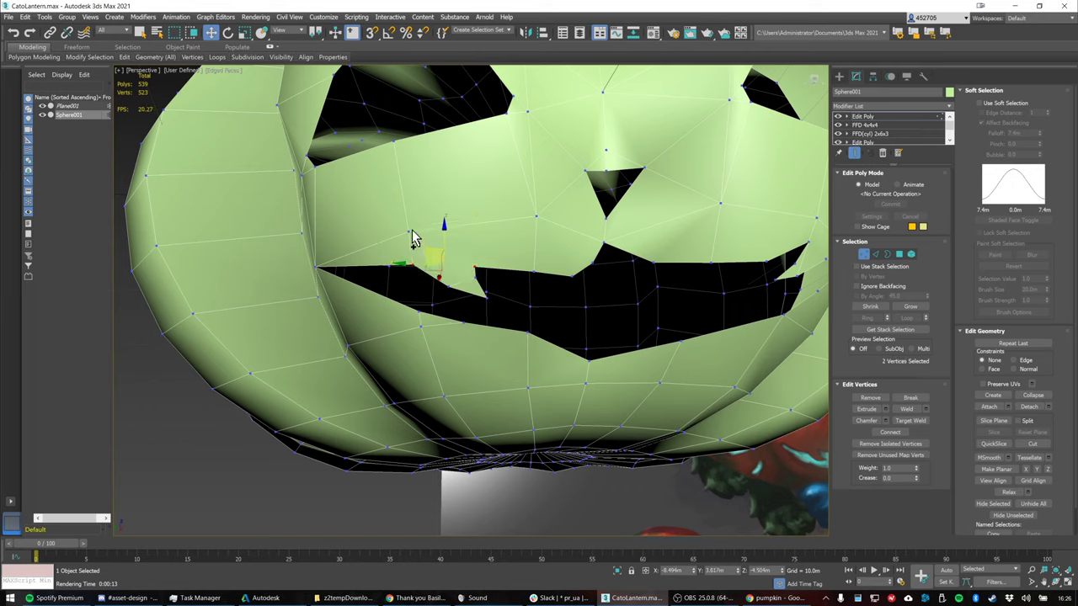
ctrl+click(409, 233)
right_click(430, 256)
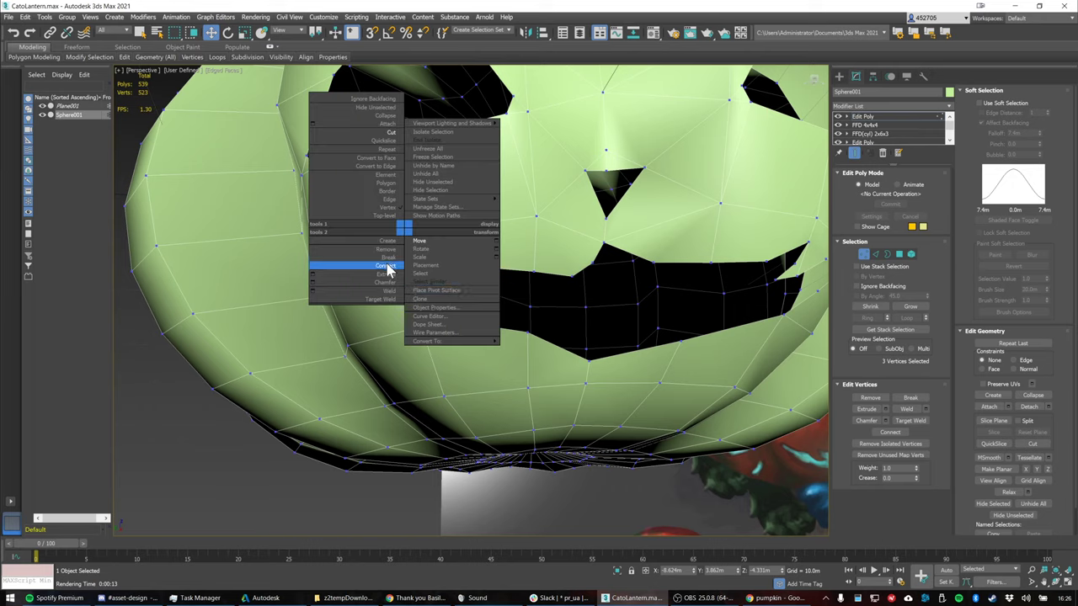
click(390, 270)
click(444, 338)
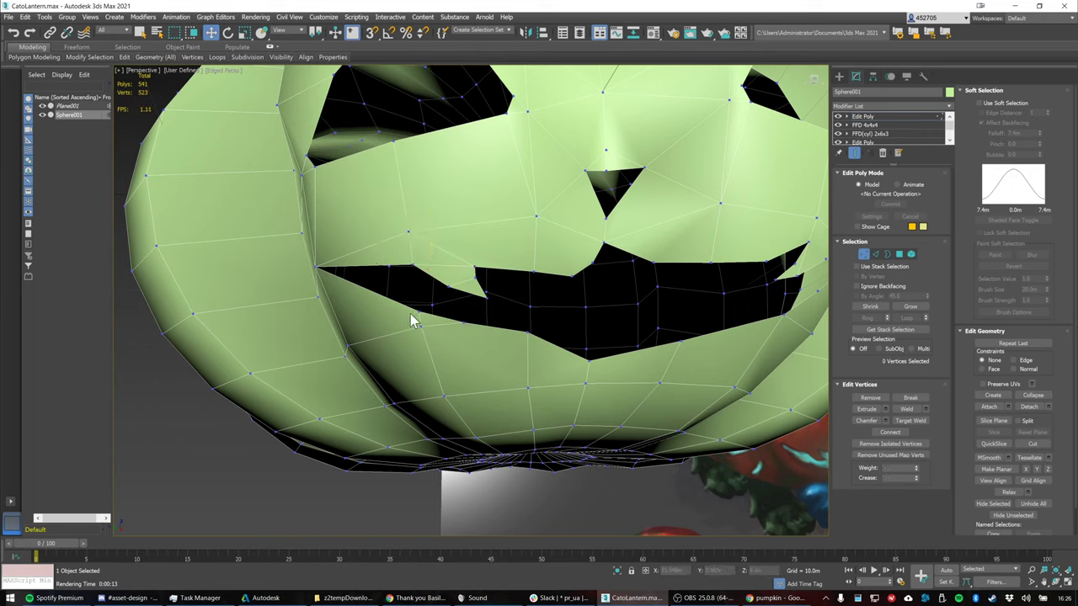
Connect the upper lip vertex beside the centre peak on the viewer's left to the cheek vertex diagonally above it
alt+middle_drag(515, 322, 548, 308)
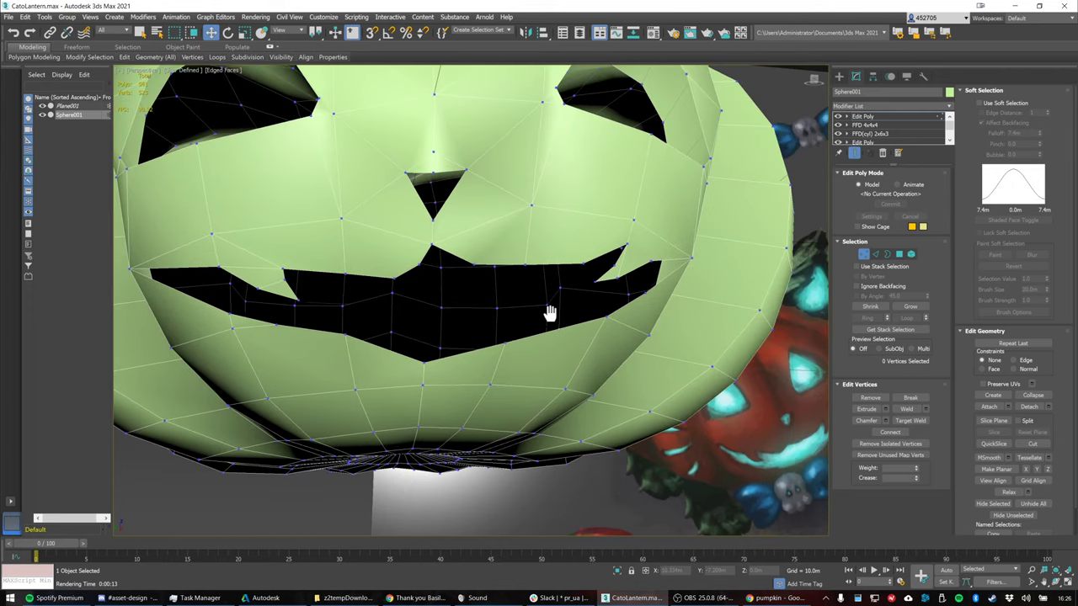
click(421, 268)
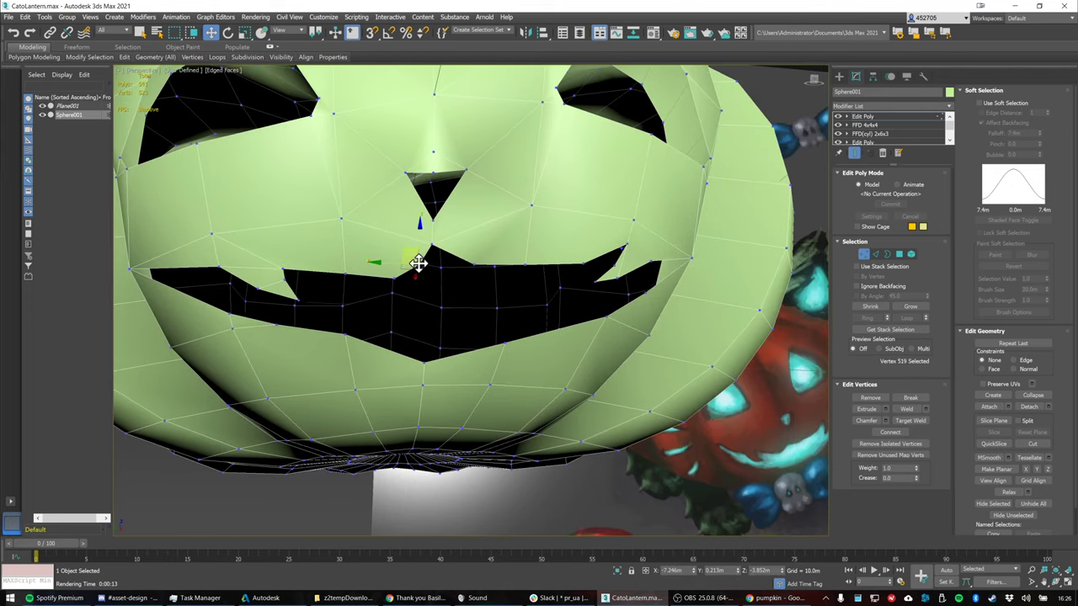
ctrl+click(342, 220)
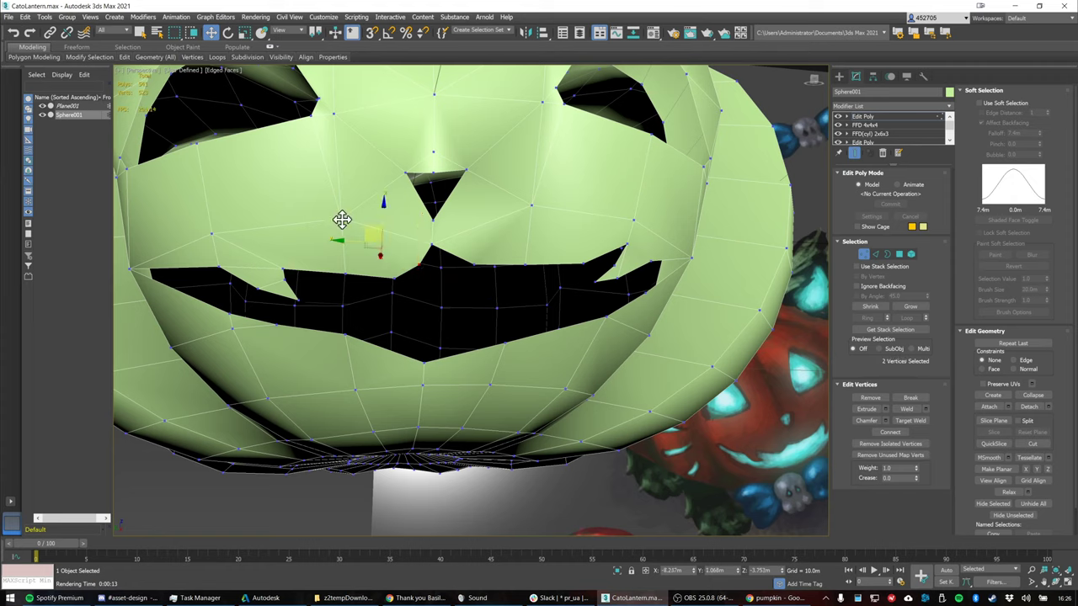
right_click(404, 268)
click(398, 299)
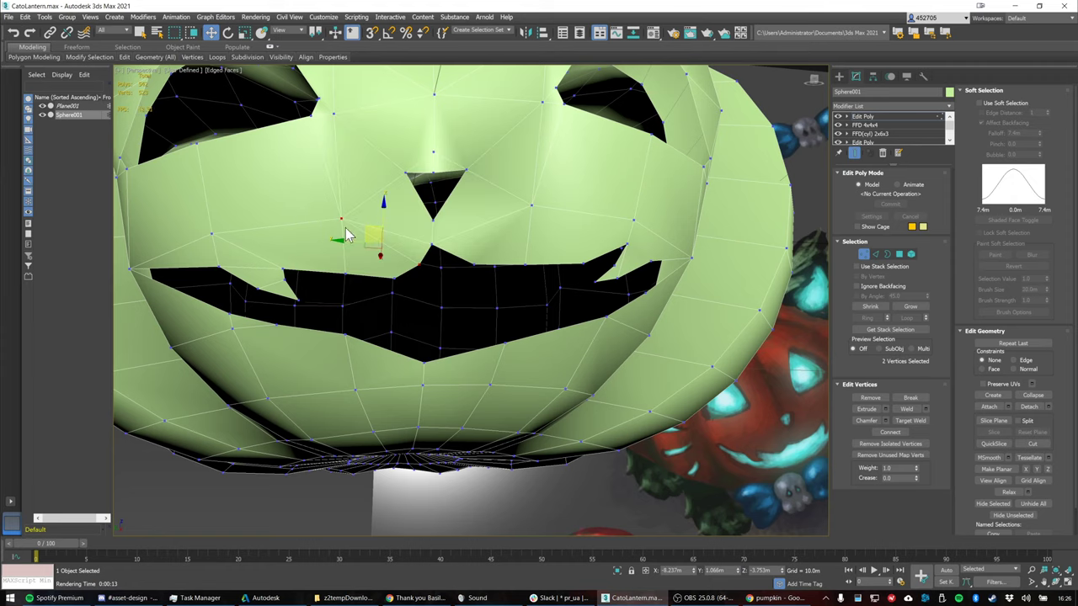
Connect the two side vertices of the tooth on the viewer's right with an edge across the tooth
middle_drag(610, 301, 436, 278)
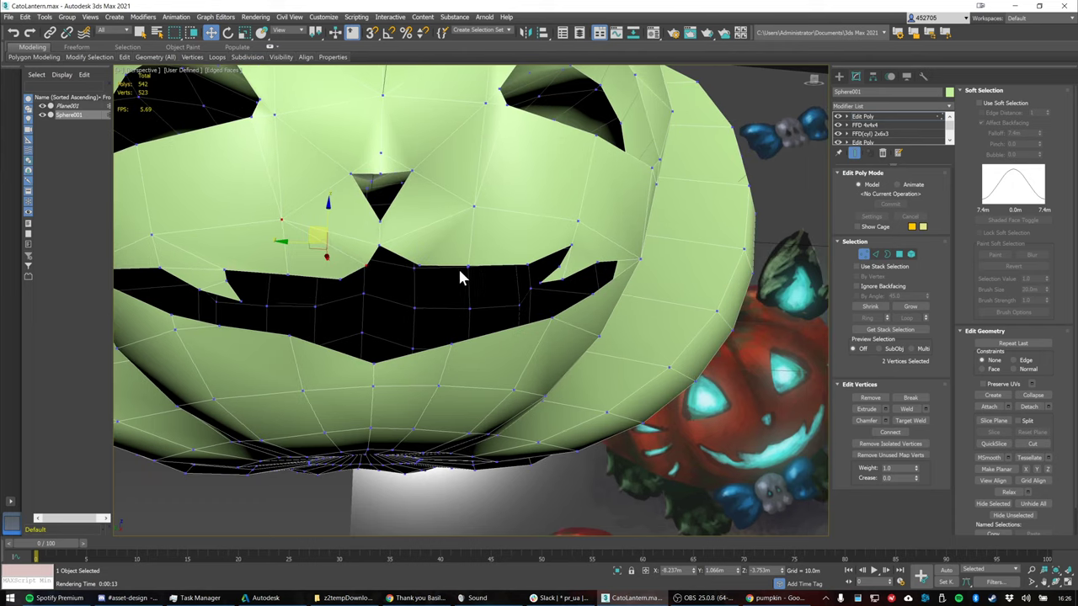
middle_drag(512, 266, 478, 270)
click(522, 272)
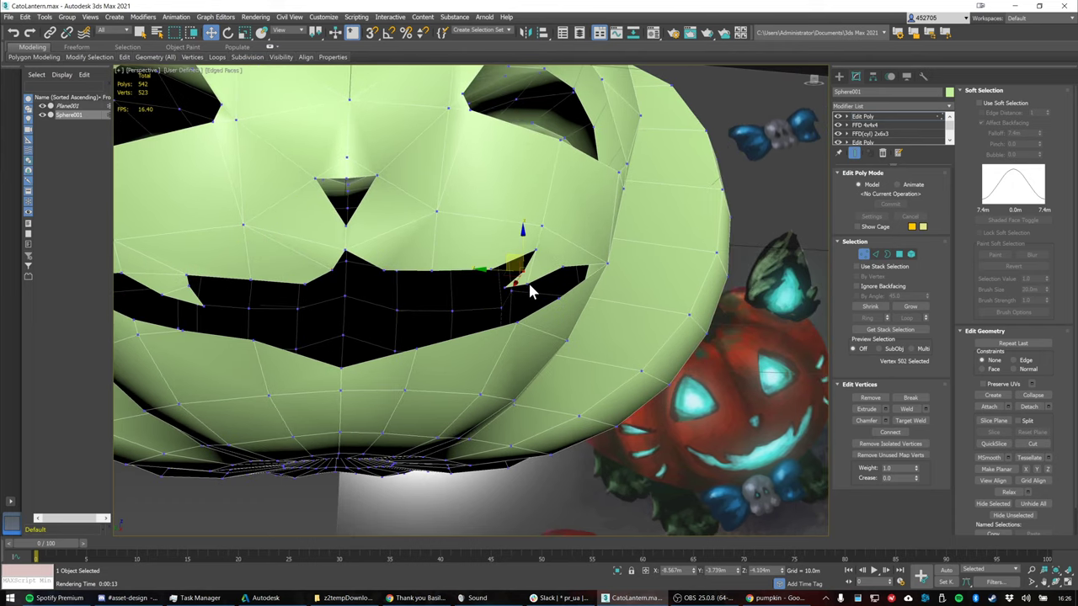
ctrl+click(527, 284)
right_click(525, 280)
click(535, 301)
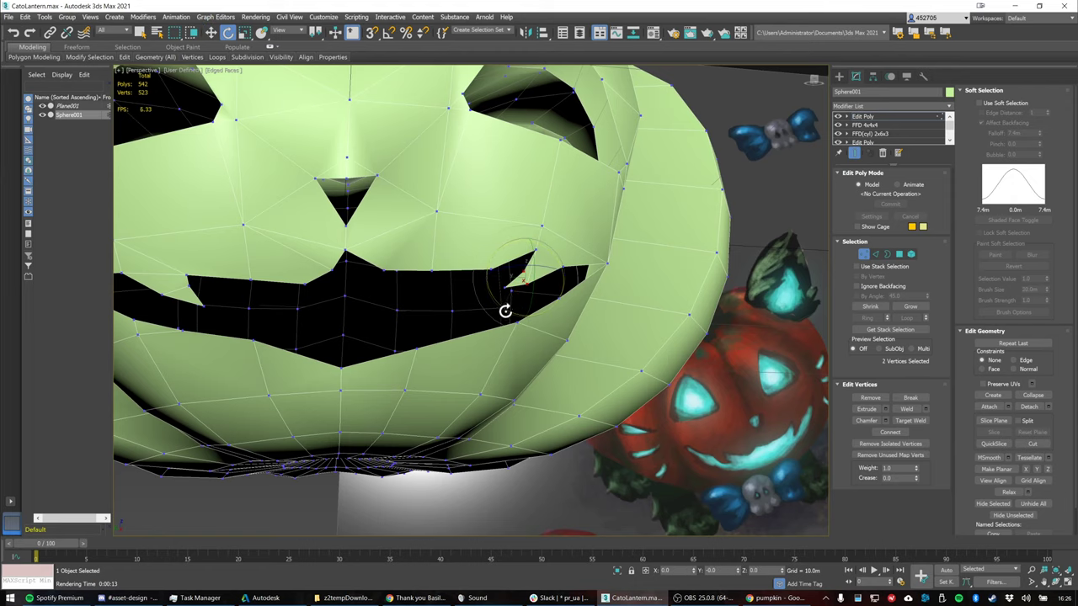
right_click(522, 288)
click(513, 313)
Connect the two upper lip vertices at the base of the tooth on the viewer's right with an edge
alt+middle_drag(623, 261, 617, 266)
scroll(579, 274, up, 4)
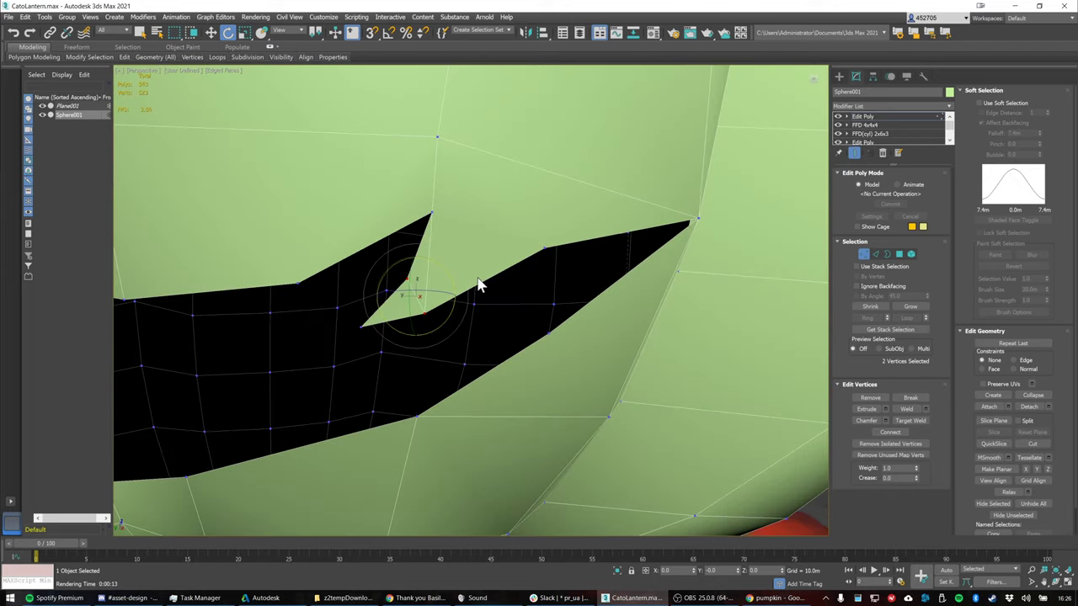
click(542, 247)
ctrl+click(431, 214)
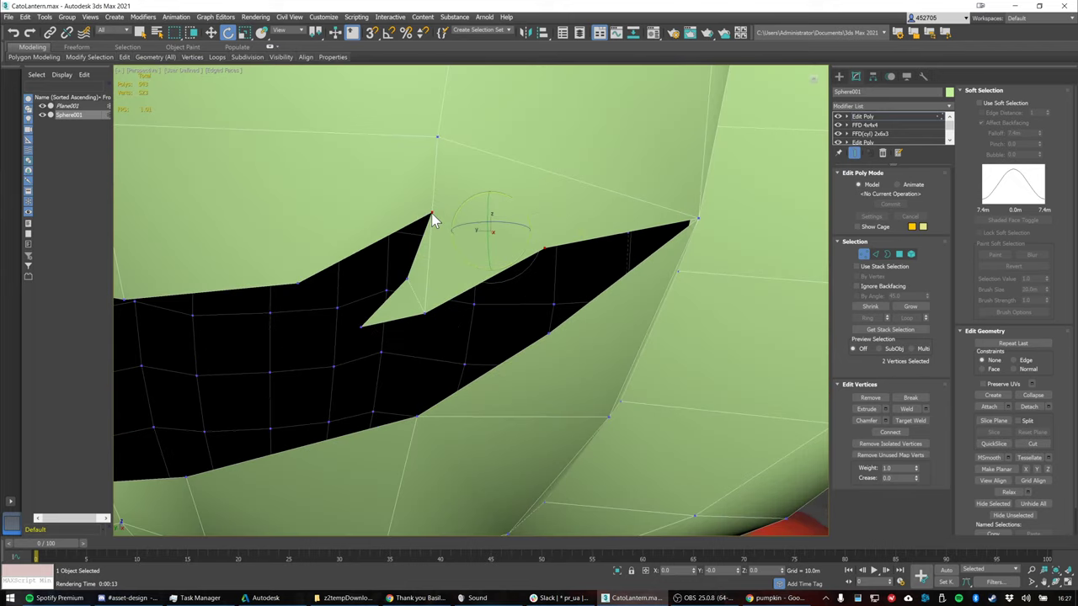
key(r)
key(w)
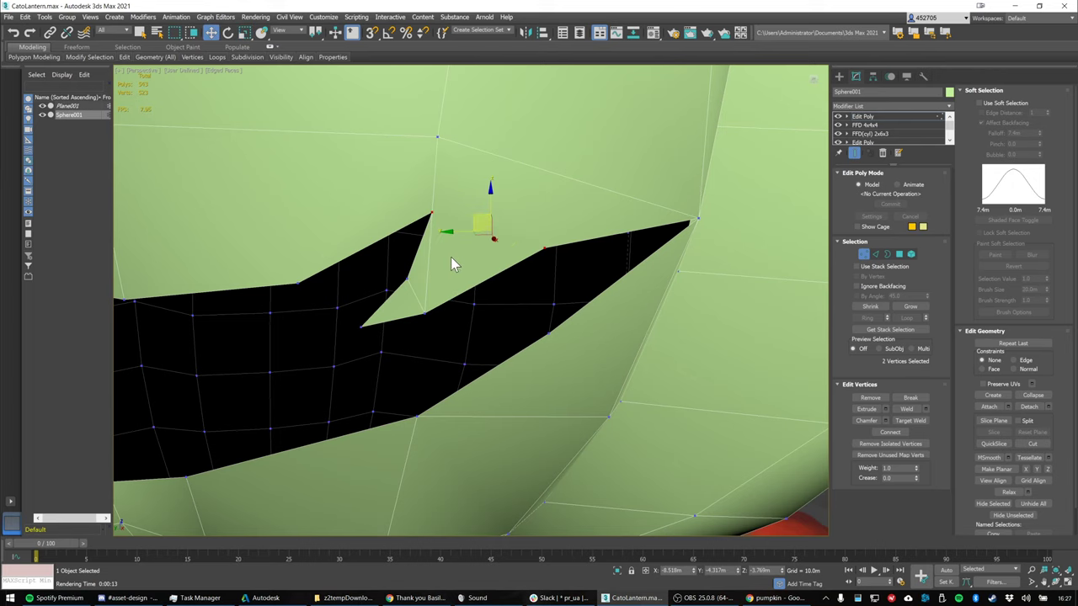
right_click(452, 256)
click(440, 292)
Connect the vertex just above the nose hole to the vertex beside the inner corner of the eye on the viewer's right
scroll(543, 314, down, 4)
middle_drag(539, 296, 589, 263)
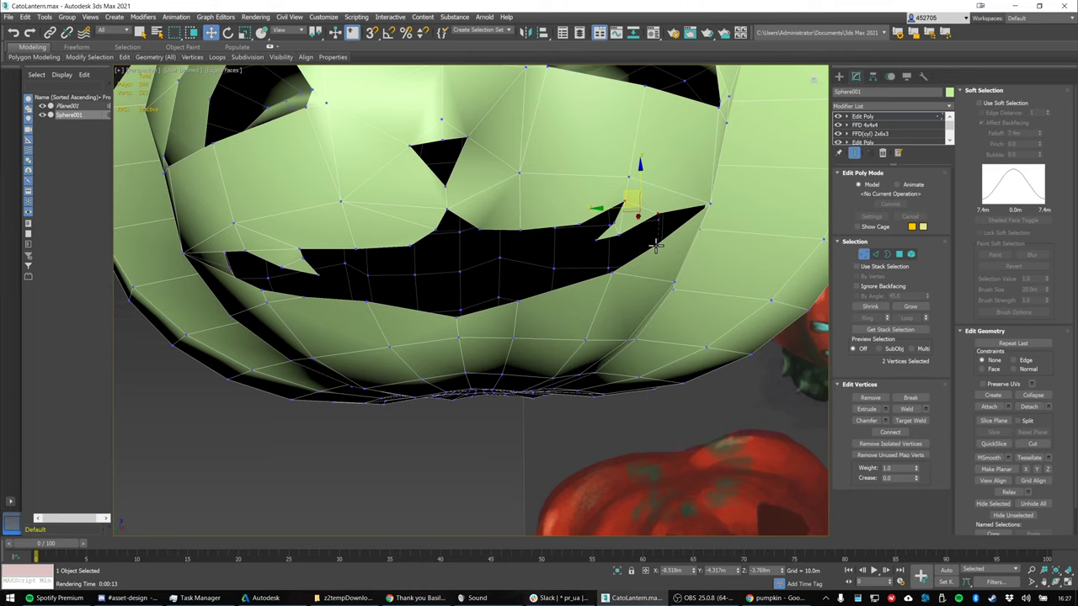
mouse_move(595, 298)
alt+middle_down()
mouse_move(572, 305)
mouse_move(760, 306)
mouse_move(686, 320)
mouse_move(714, 300)
mouse_move(594, 303)
alt+middle_up()
scroll(578, 244, down, 5)
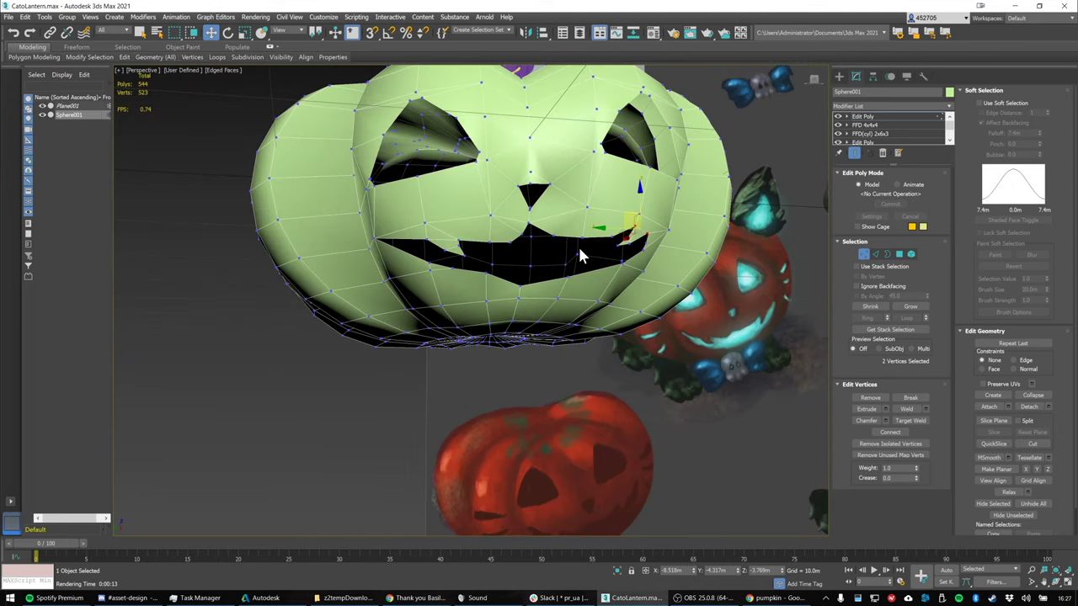
scroll(577, 244, up, 5)
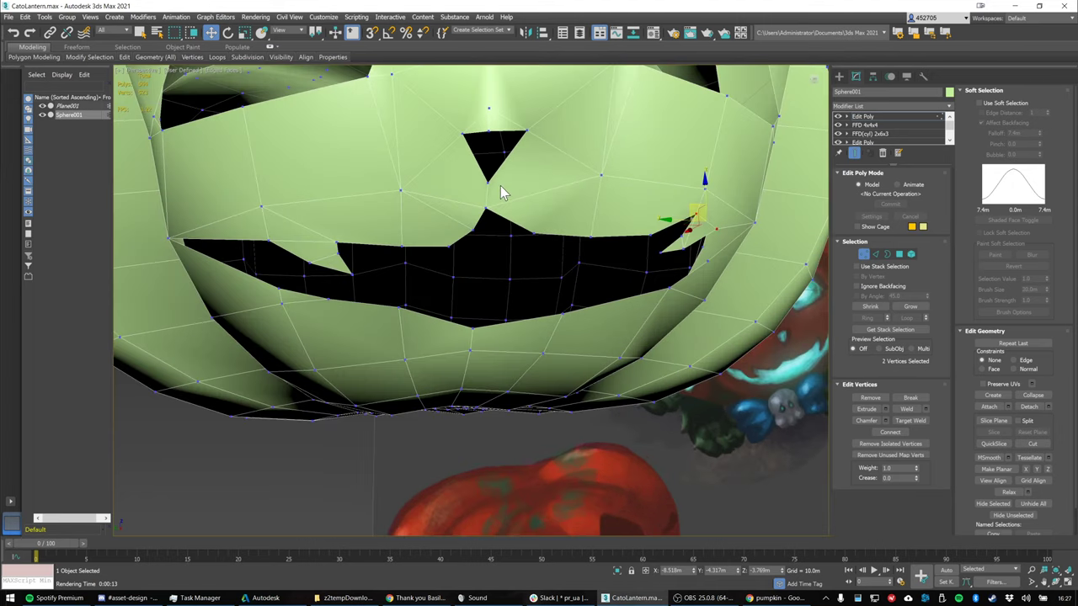
scroll(501, 193, down, 2)
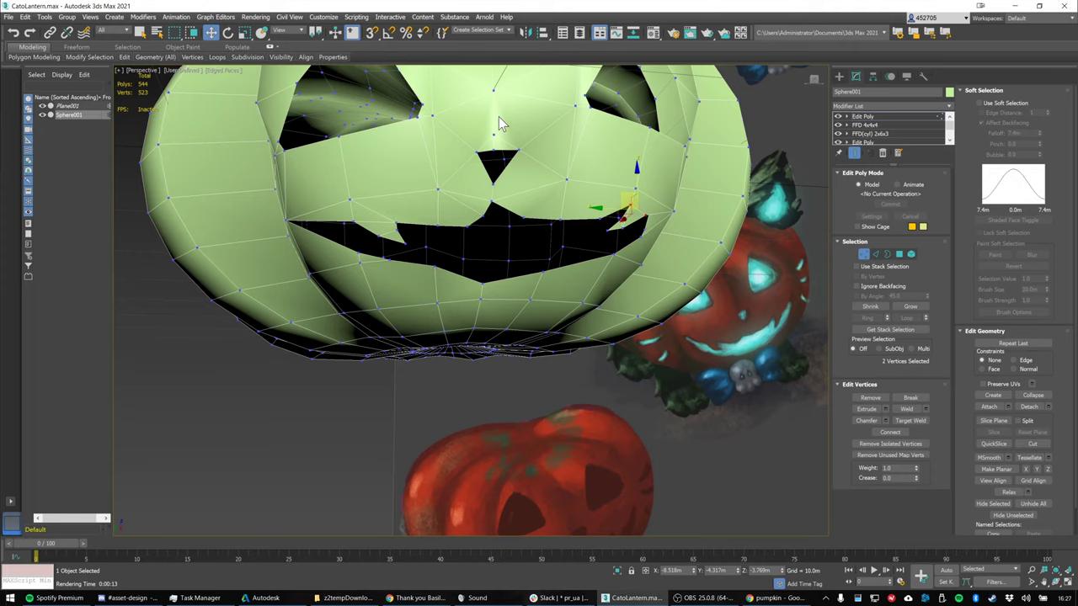
scroll(505, 160, up, 4)
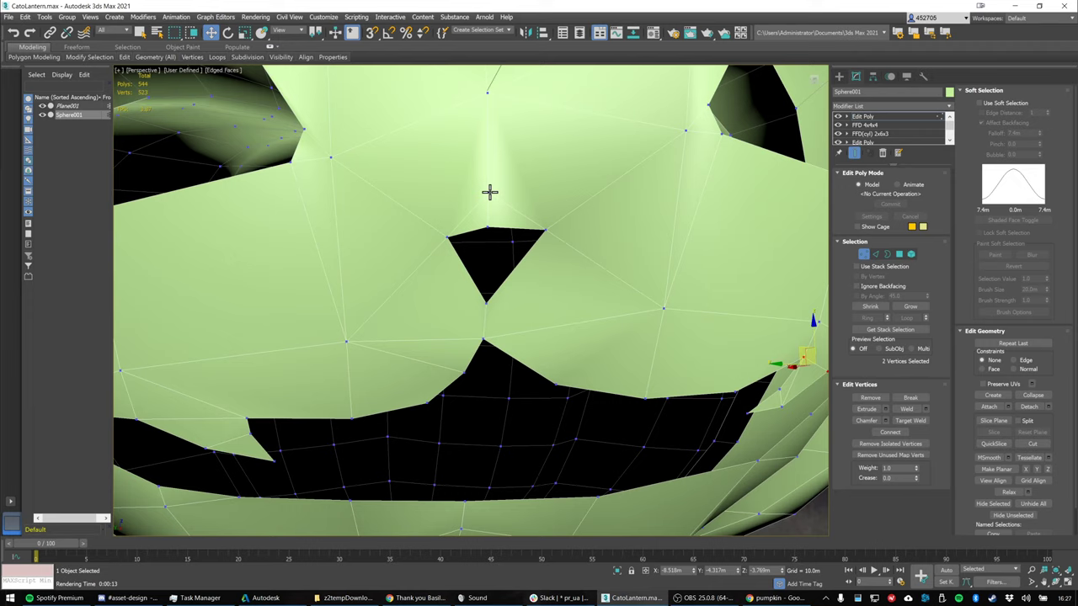
click(489, 192)
ctrl+click(686, 129)
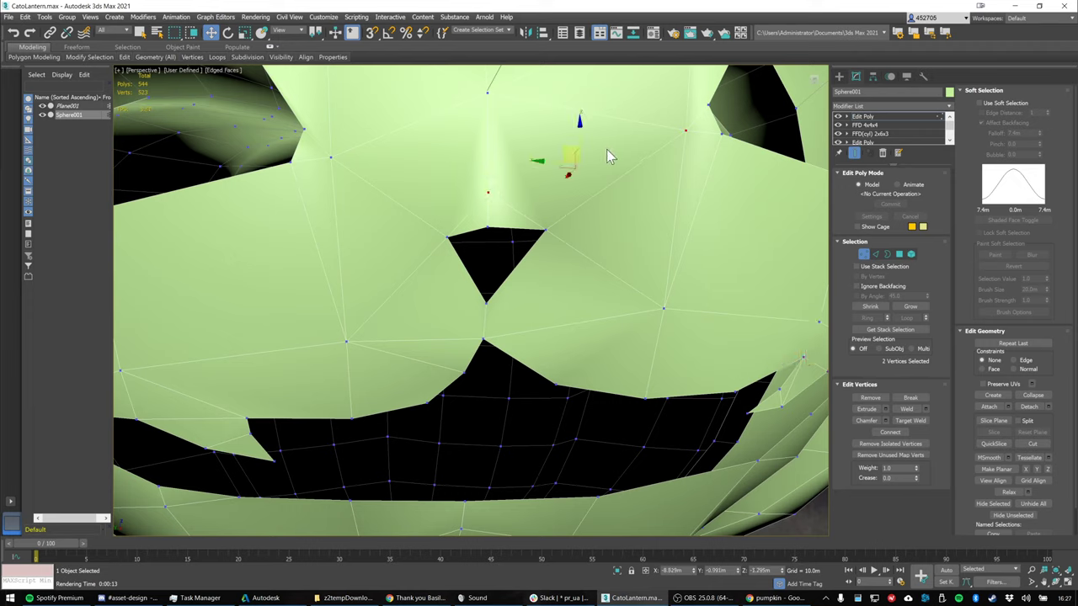
right_click(608, 158)
click(591, 187)
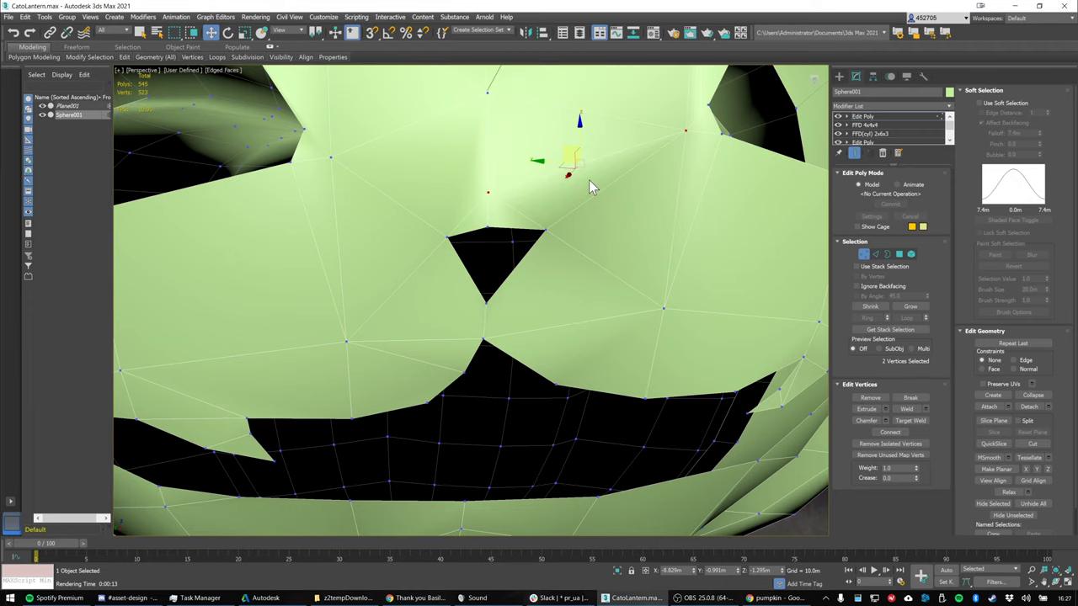
Connect the vertex just above the nose hole to the vertex beside the inner corner of the eye on the viewer's left
click(488, 192)
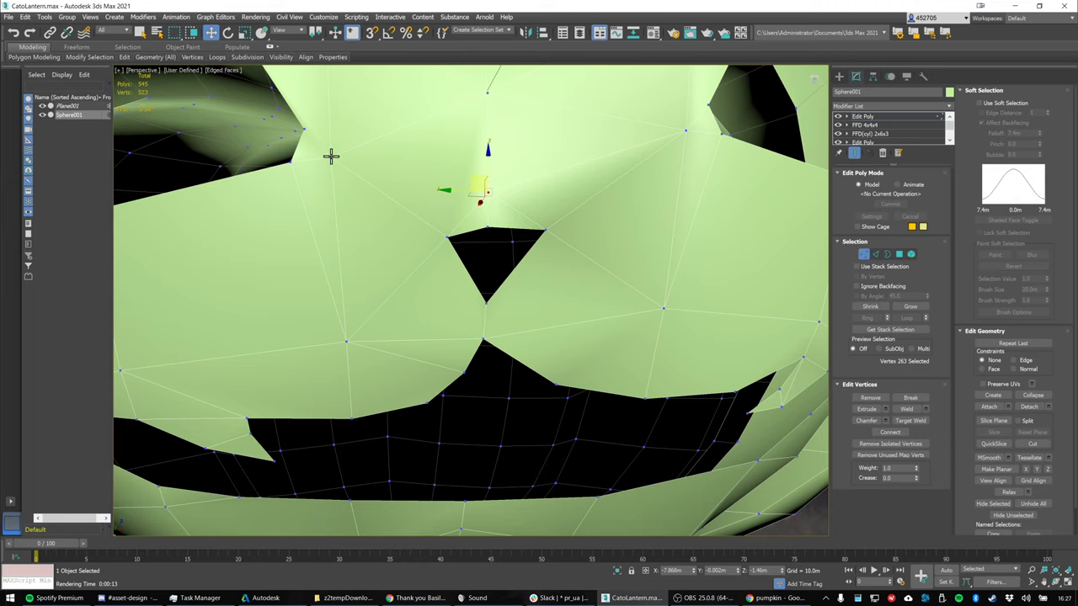
ctrl+click(331, 155)
key(r)
right_click(354, 181)
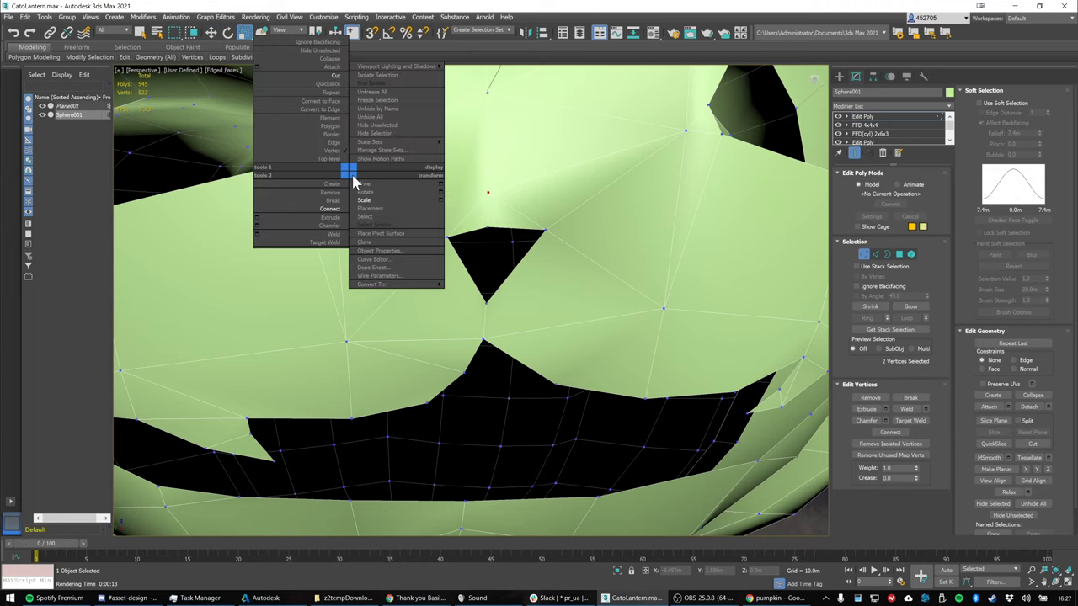
click(336, 209)
Clear the vertex selection, render the perspective view to check the pumpkin's face, and close the render windows
scroll(544, 211, down, 5)
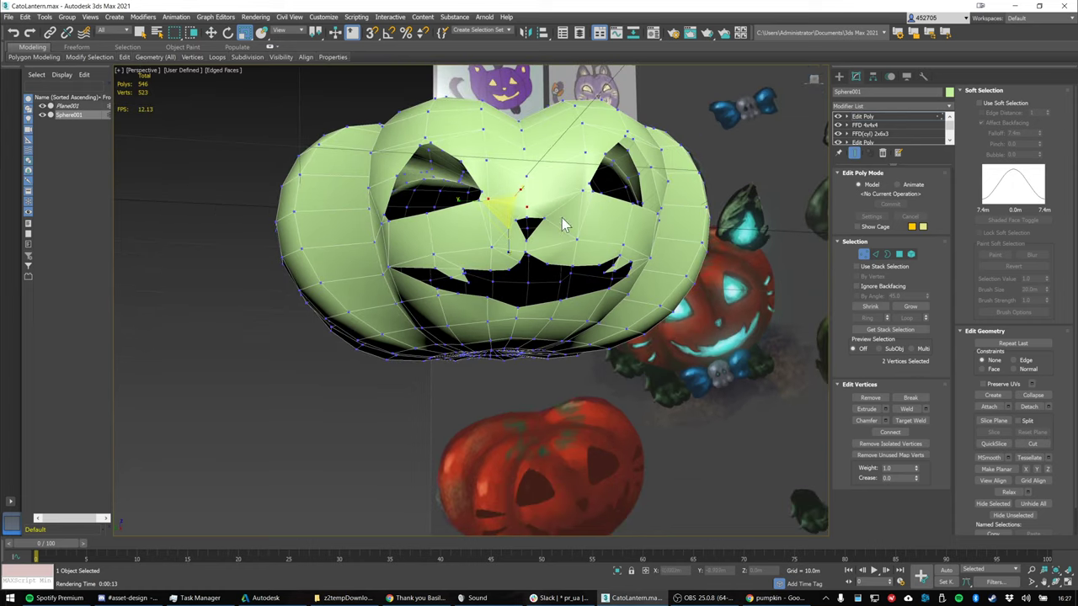
alt+middle_drag(562, 217, 645, 237)
click(670, 265)
key(shift+q)
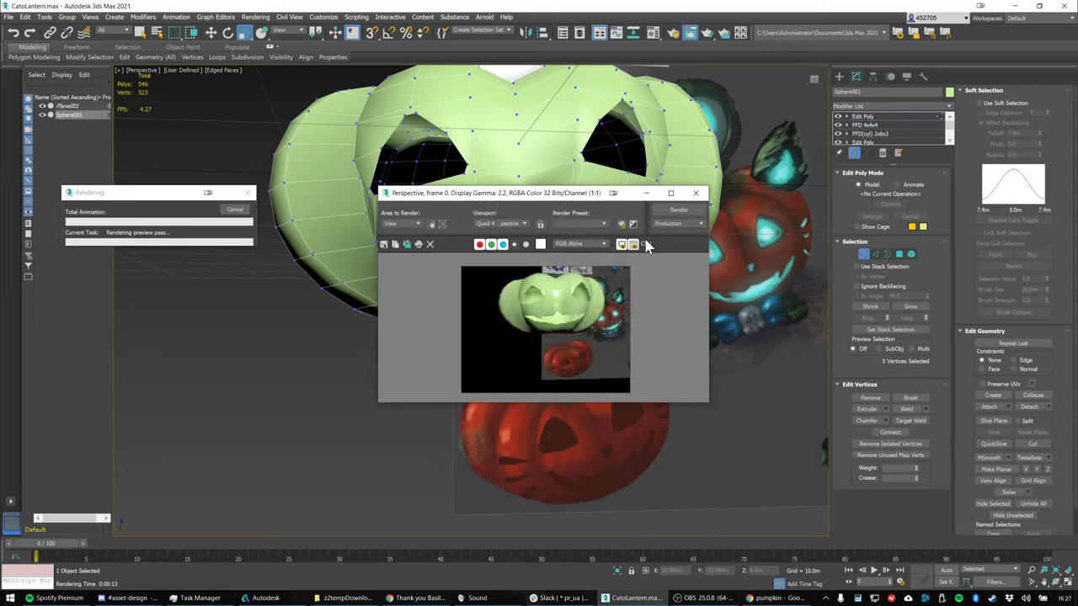
click(695, 193)
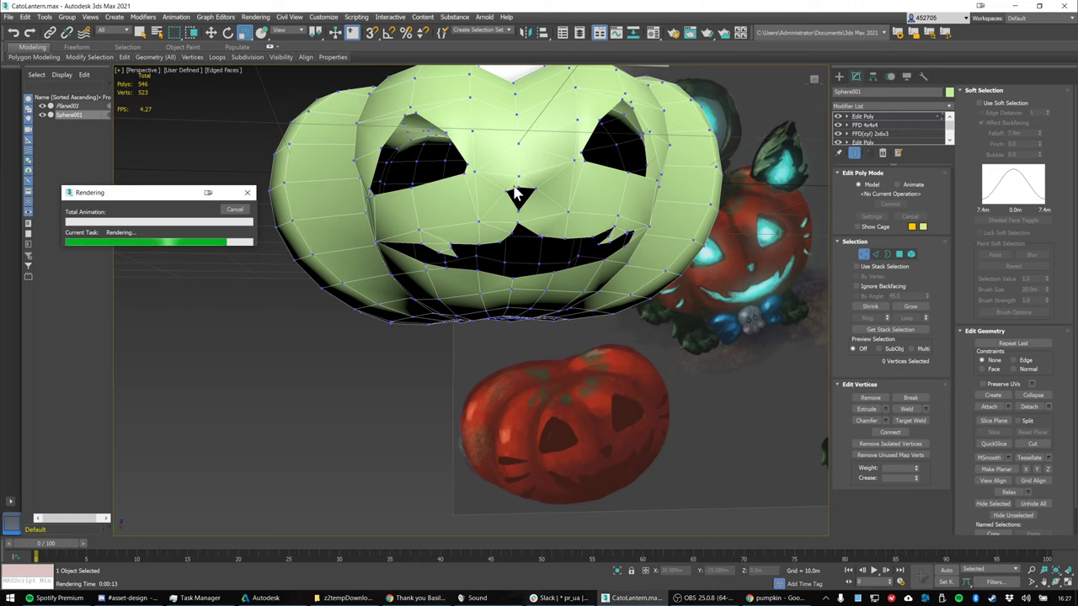
scroll(516, 193, up, 8)
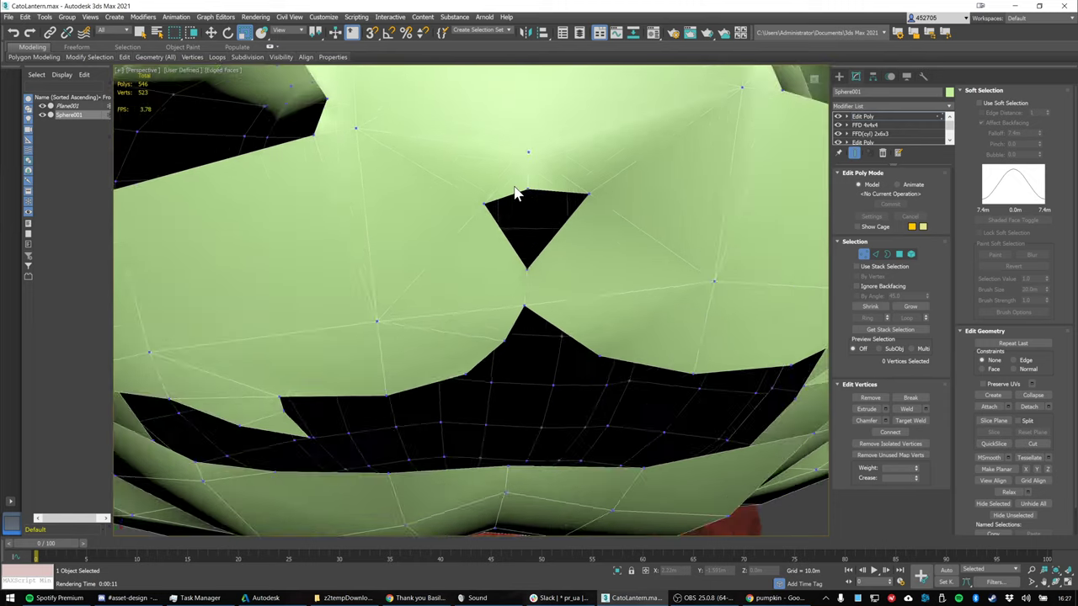
scroll(516, 194, down, 2)
scroll(516, 193, up, 3)
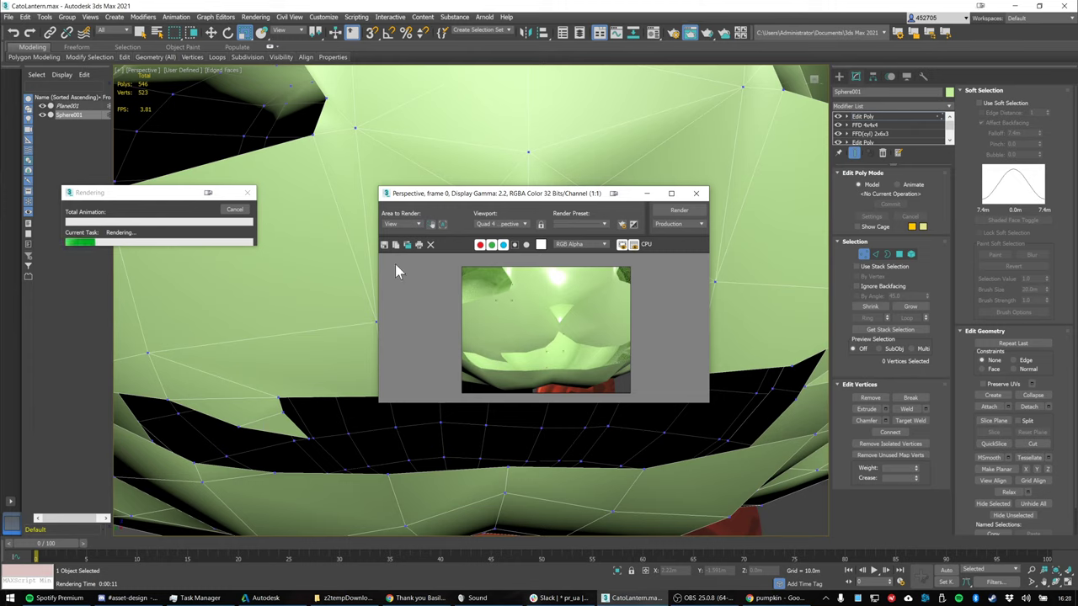
click(248, 194)
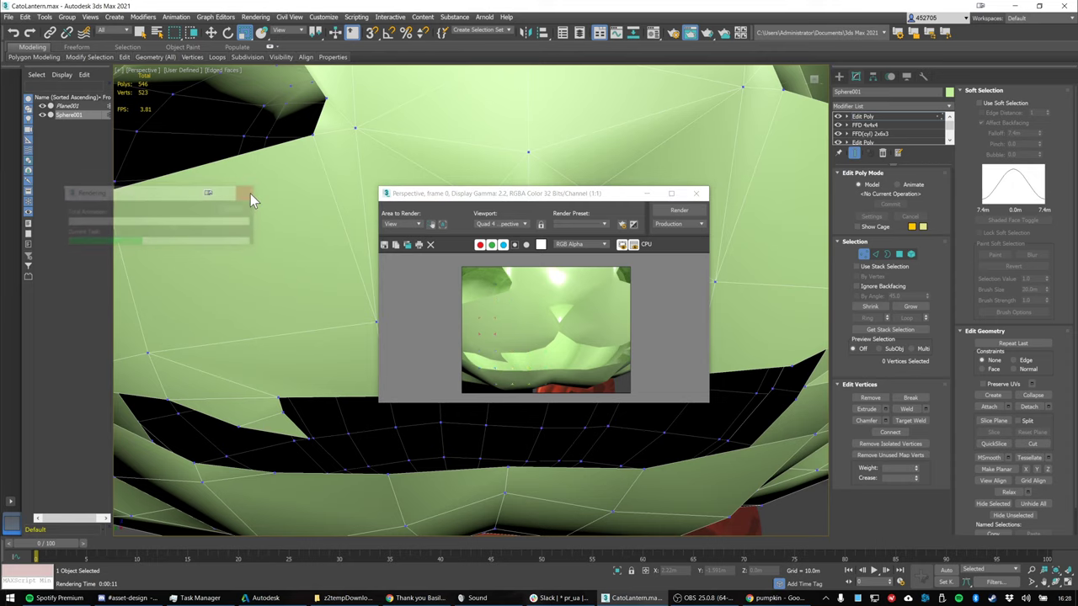
click(695, 193)
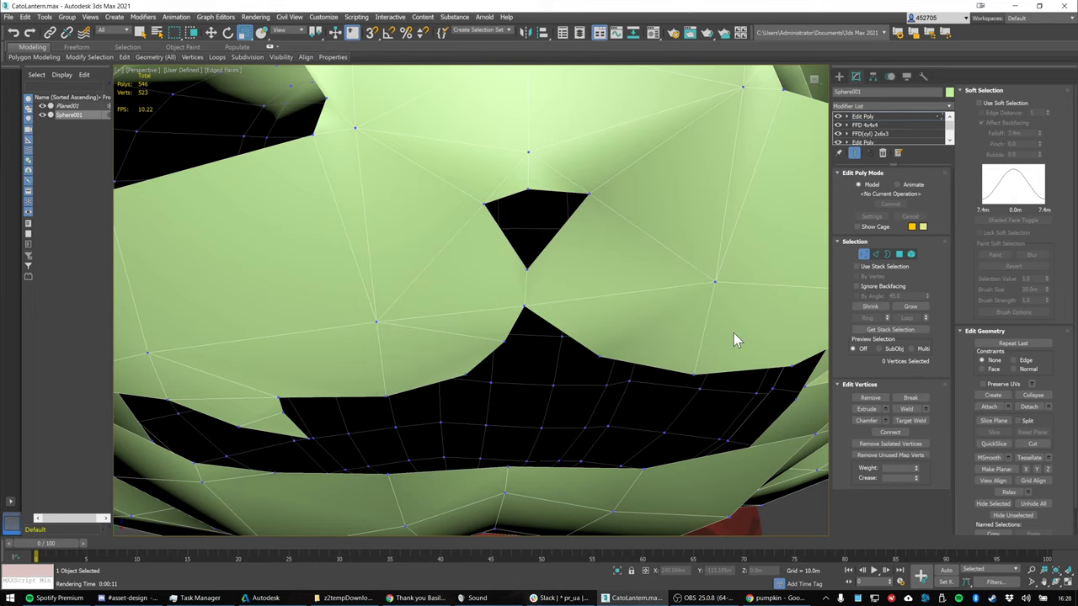
Examine the pumpkin head from several angles and compare its face and cheeks with the concept art
scroll(734, 331, down, 6)
middle_drag(766, 342, 508, 324)
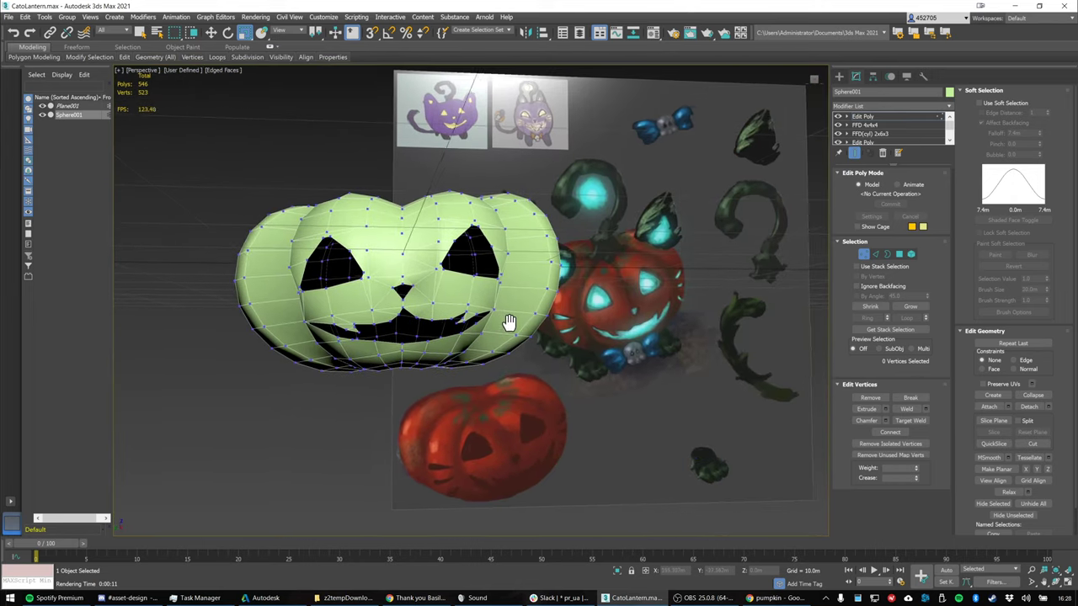
alt+middle_drag(602, 329, 560, 328)
alt+middle_drag(500, 310, 545, 319)
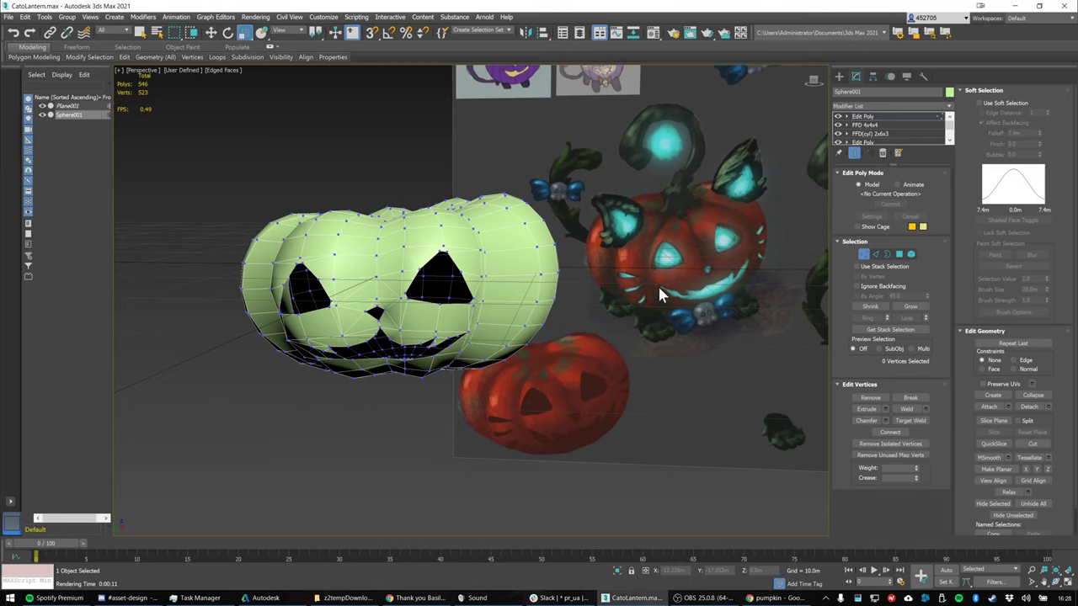
alt+middle_drag(567, 300, 496, 303)
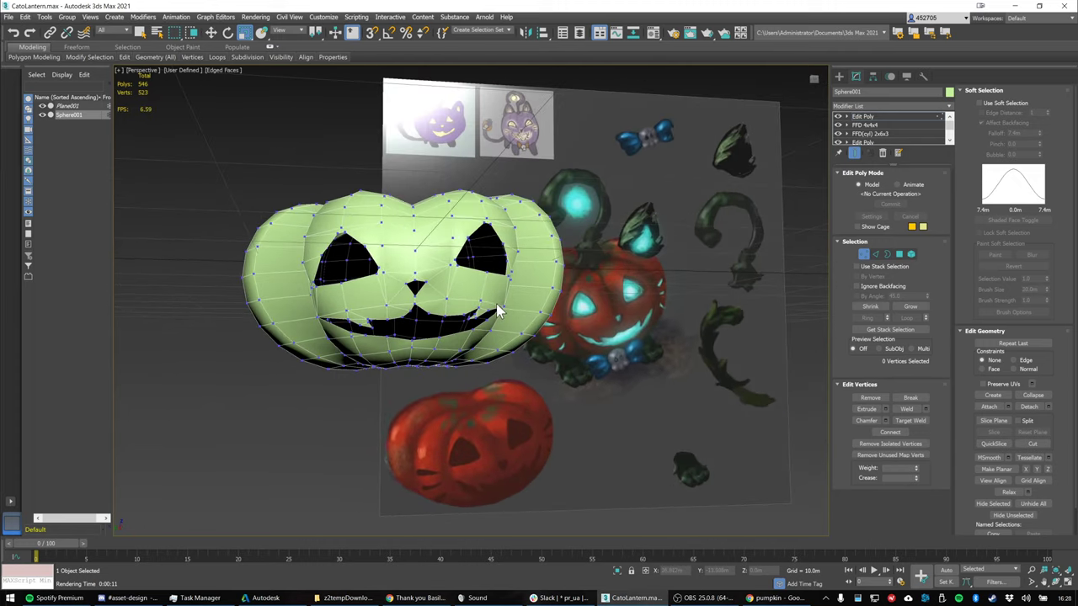
alt+middle_drag(564, 306, 555, 303)
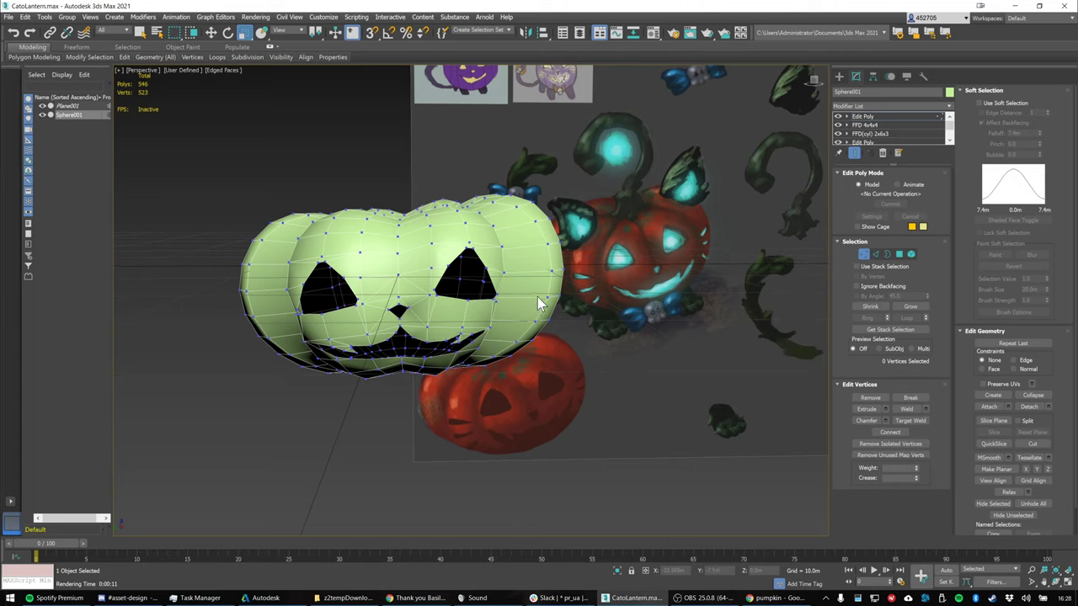
scroll(515, 297, up, 3)
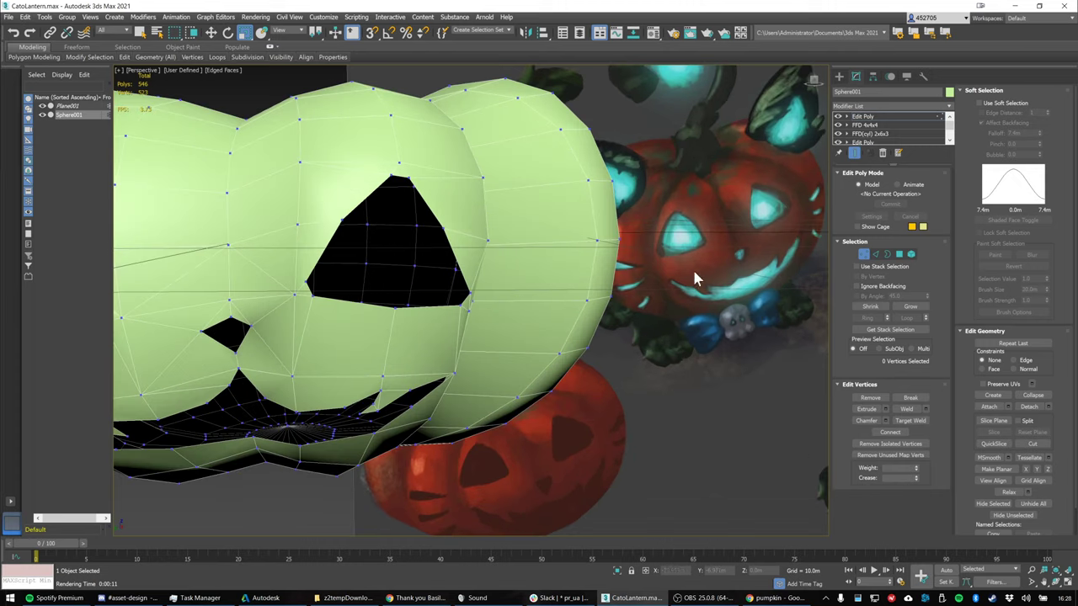
alt+middle_drag(638, 291, 601, 295)
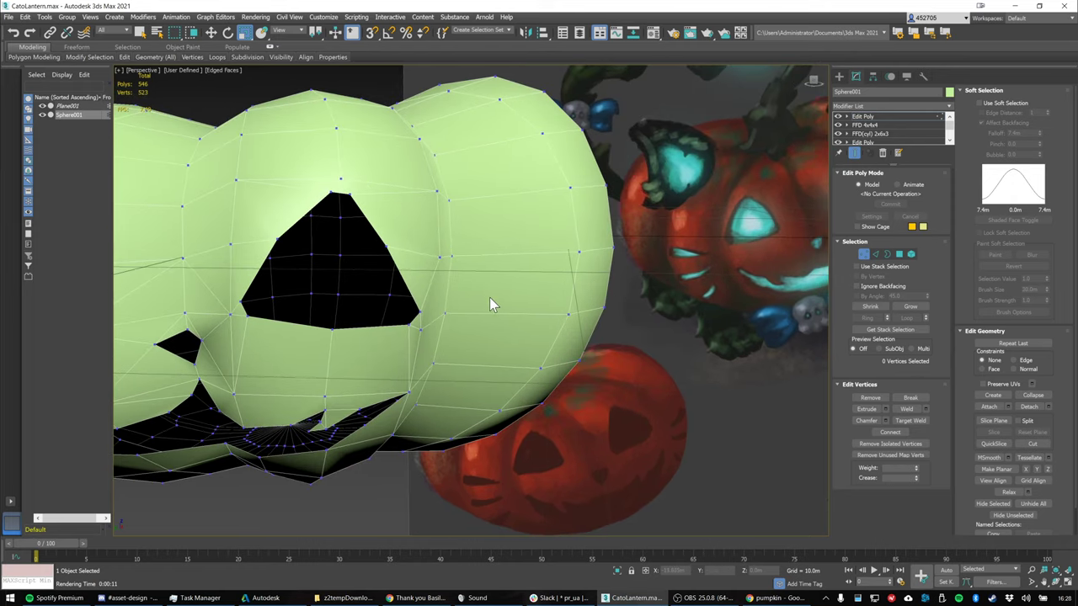
Cut a closed triangular whisker shape into the side lobe beside the lower edge of the eye on the viewer's right
middle_drag(524, 306, 580, 306)
scroll(577, 292, down, 3)
click(1032, 444)
scroll(560, 279, up, 5)
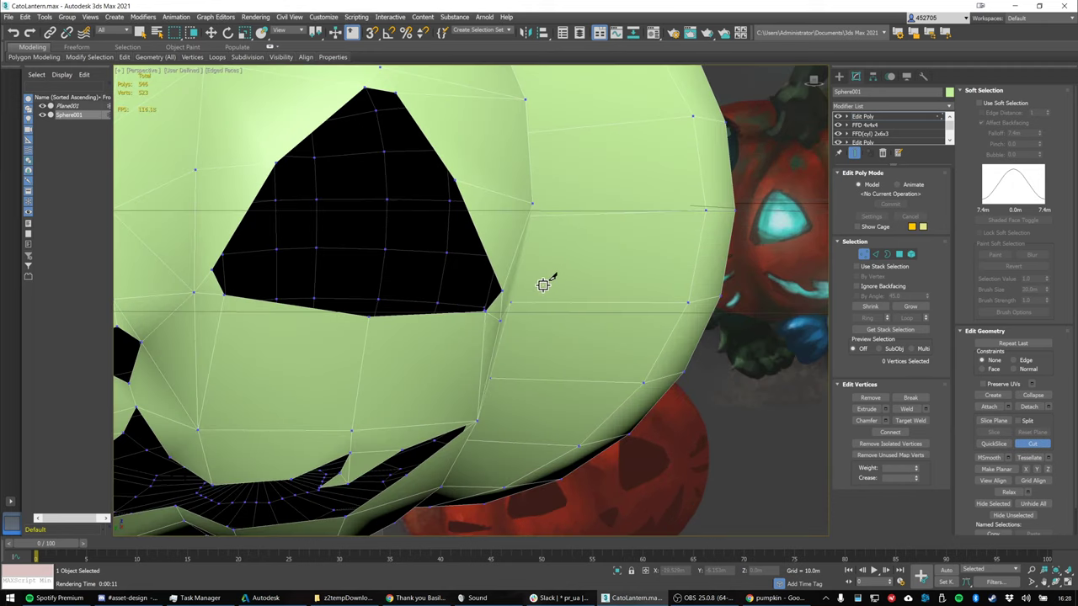
click(543, 285)
click(651, 237)
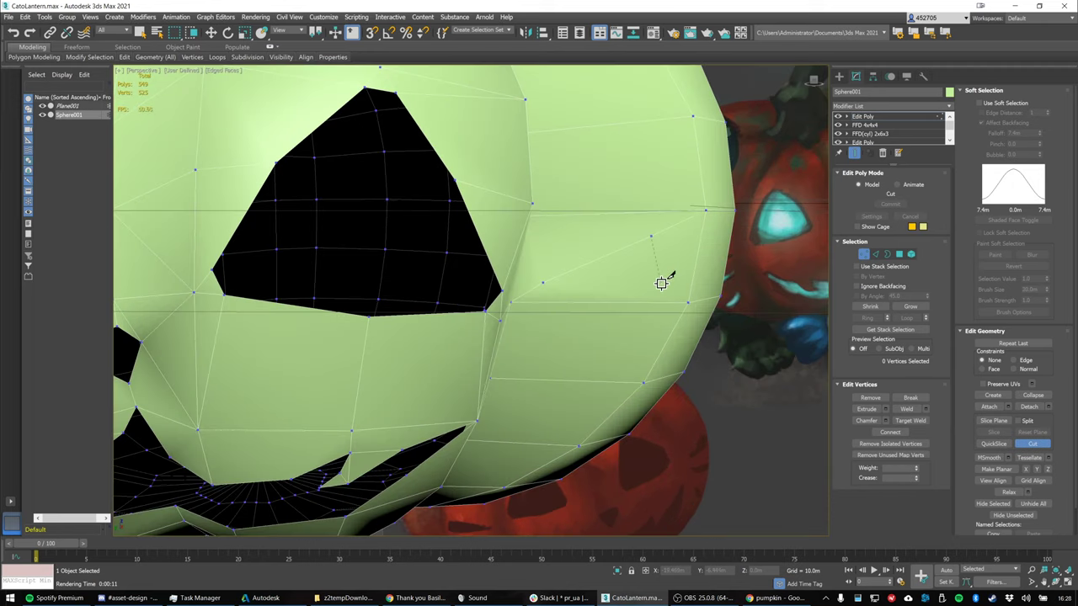
click(655, 276)
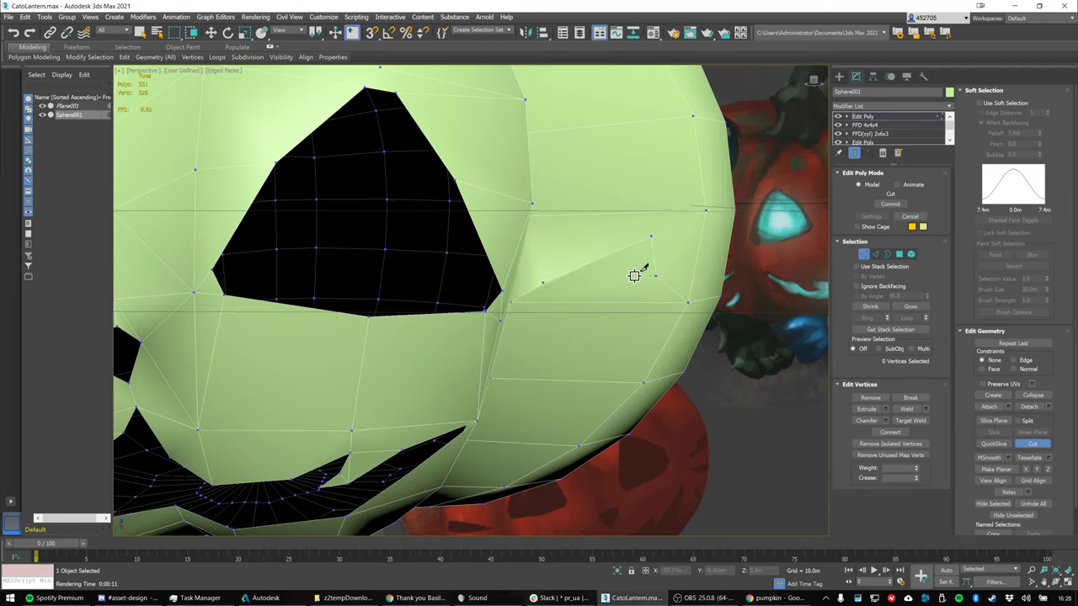
click(543, 283)
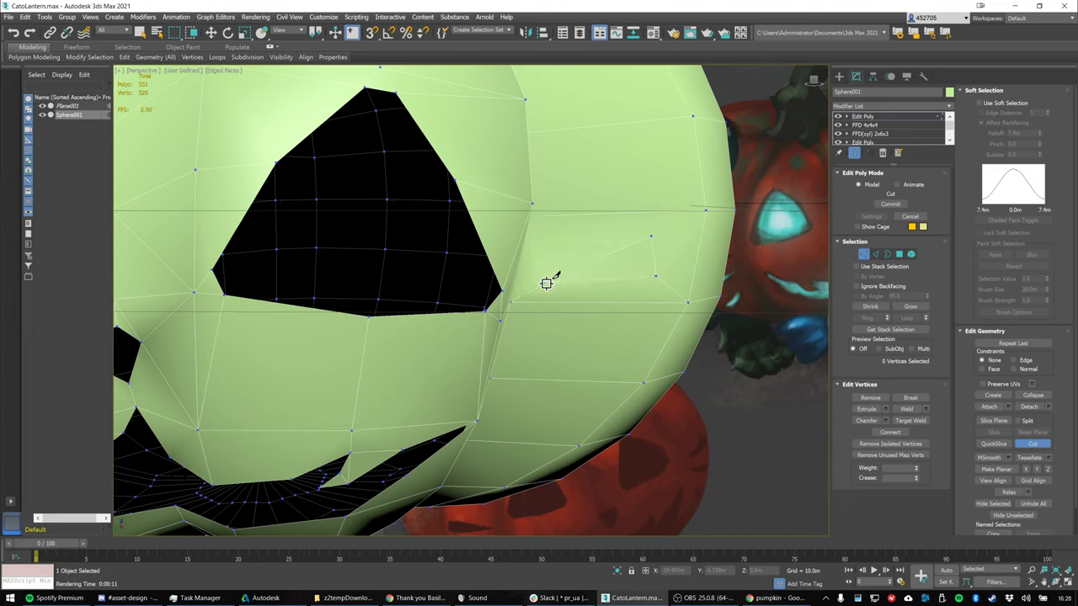
Cut a second, narrower triangular whisker shape into the side lobe directly below the first one
click(546, 328)
click(639, 329)
click(630, 356)
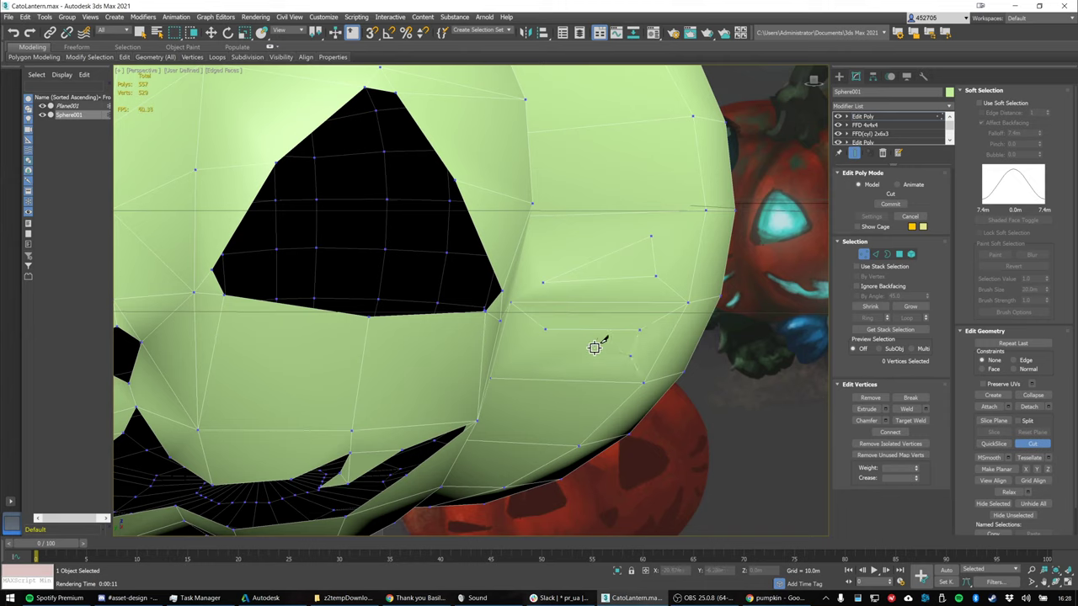
click(544, 329)
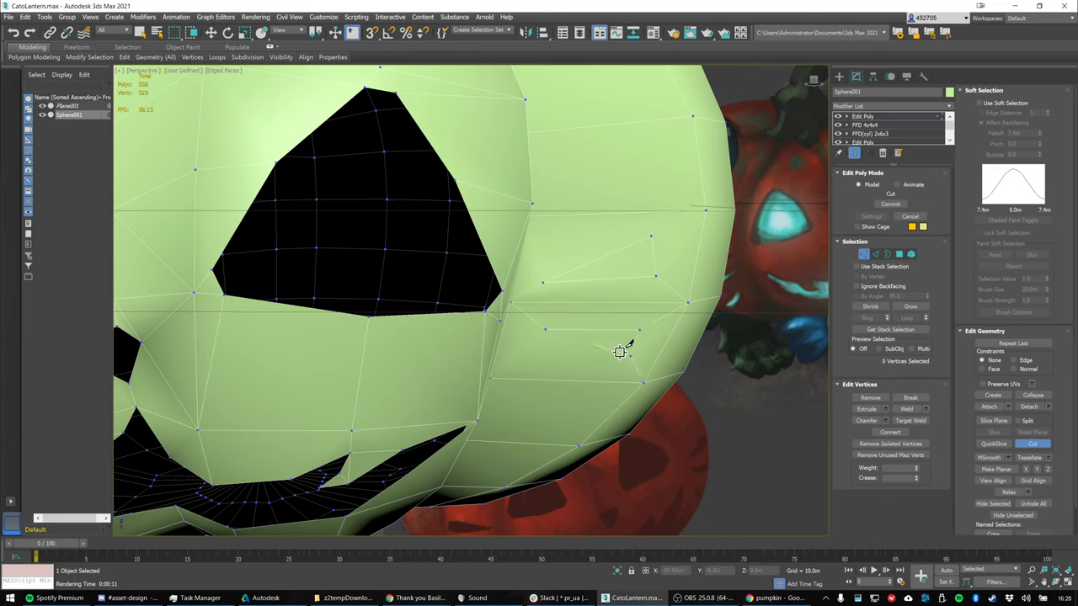
Cut a third triangular whisker shape, slanting downward, into the side lobe level with the mouth corner
click(530, 394)
click(581, 426)
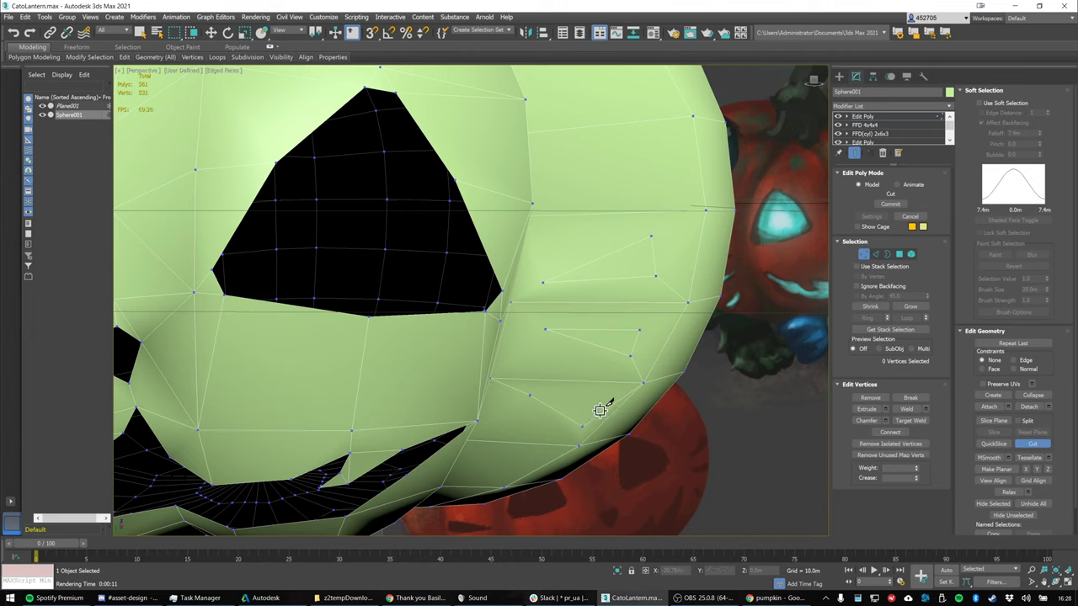
click(601, 407)
click(530, 395)
Delete the three whisker polygons from the cheek lobe on the viewer's right to open them as holes
scroll(661, 318, down, 6)
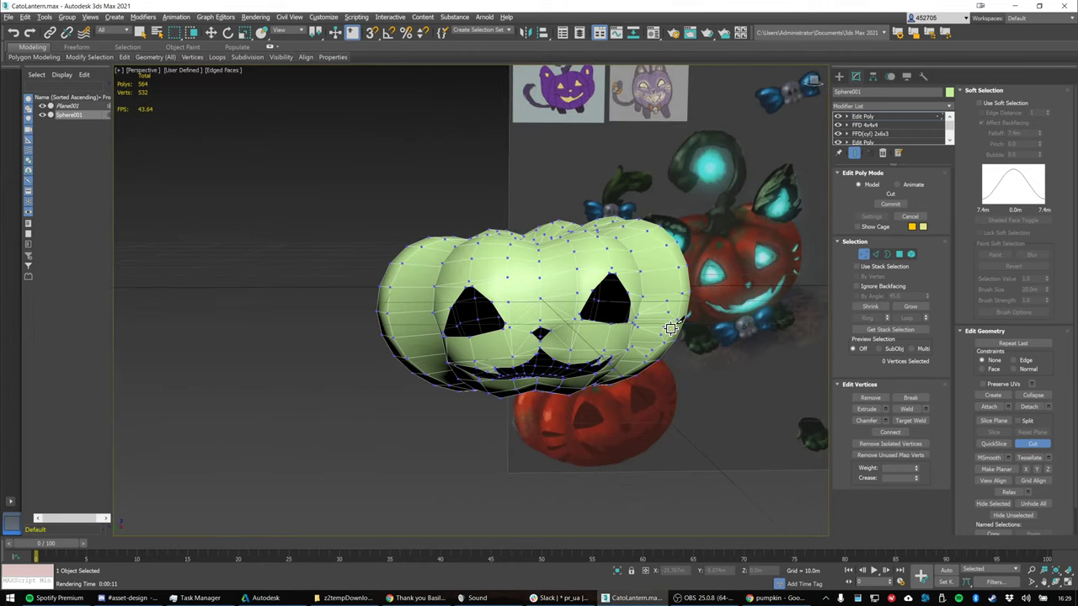
alt+middle_drag(660, 324, 620, 328)
click(898, 254)
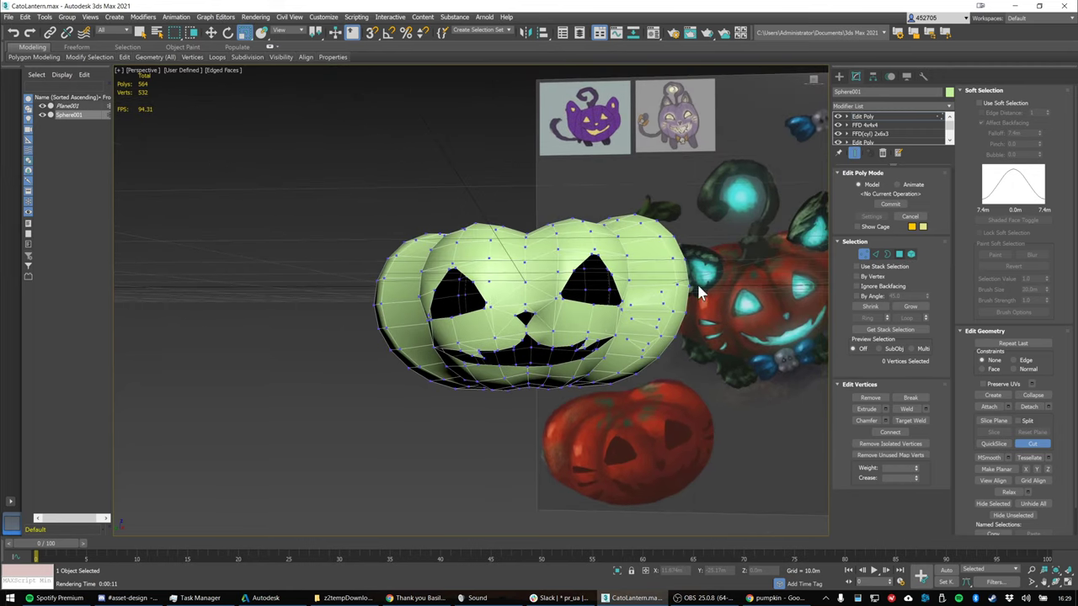
click(648, 300)
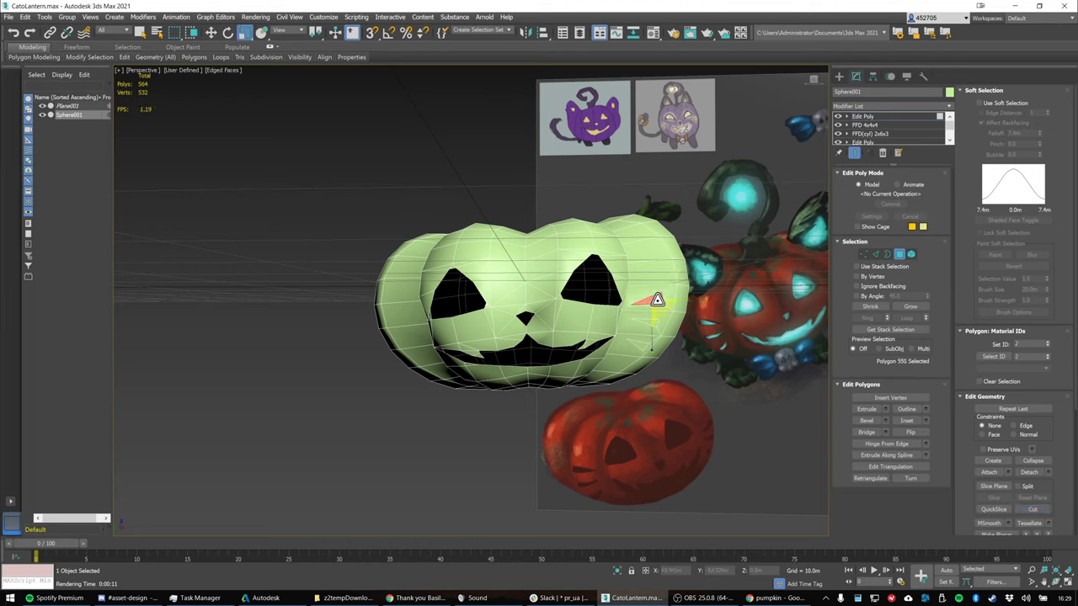
key(Delete)
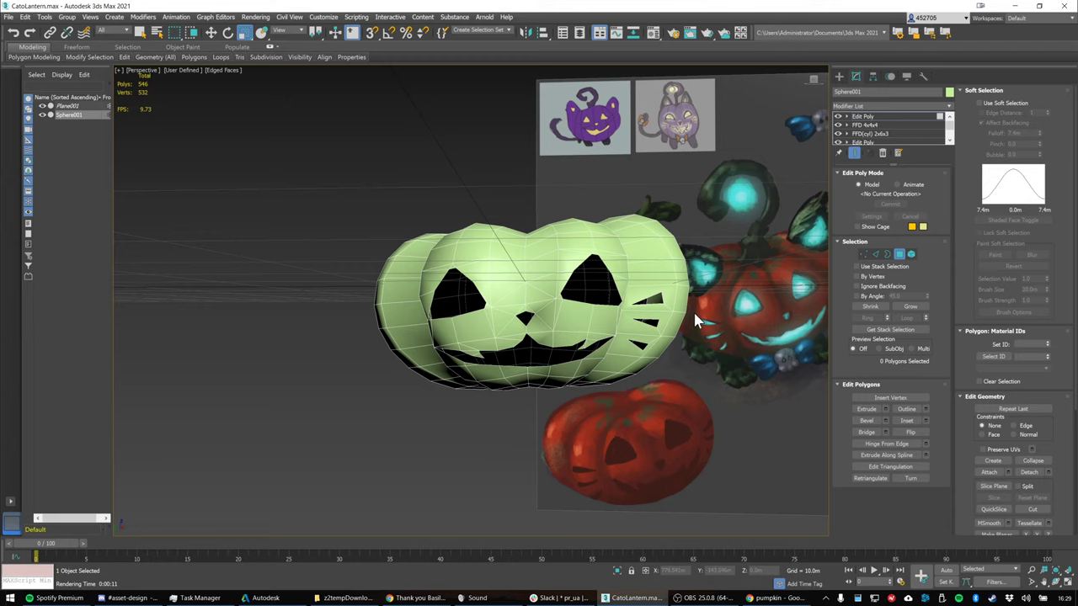
Cut three triangular whisker shapes, one below another, into the cheek lobe on the viewer's left, mirroring the opposite cheek
middle_drag(693, 320, 761, 305)
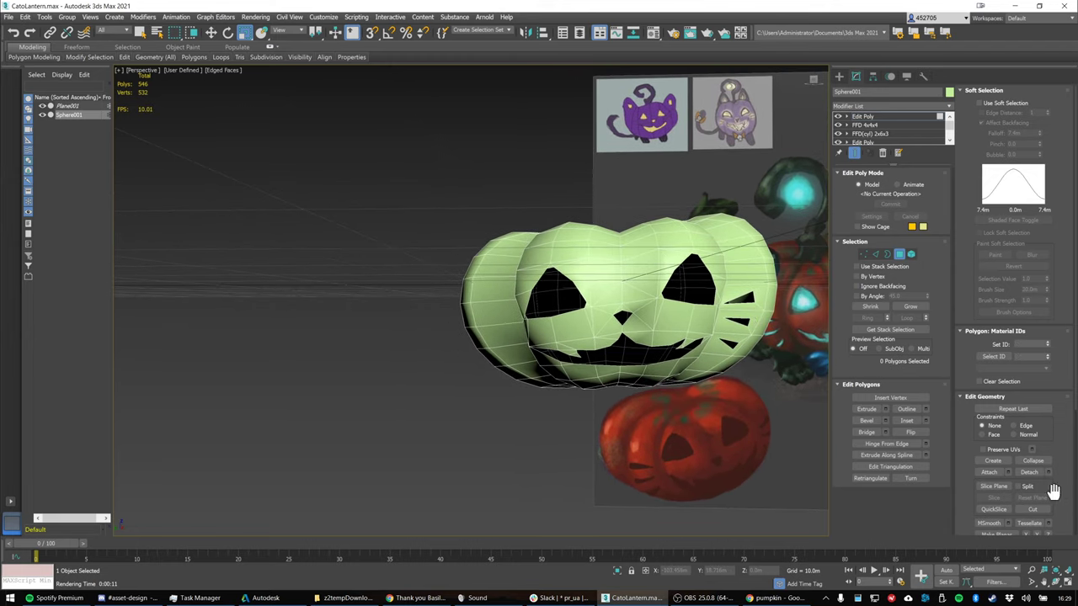
click(1032, 509)
click(481, 306)
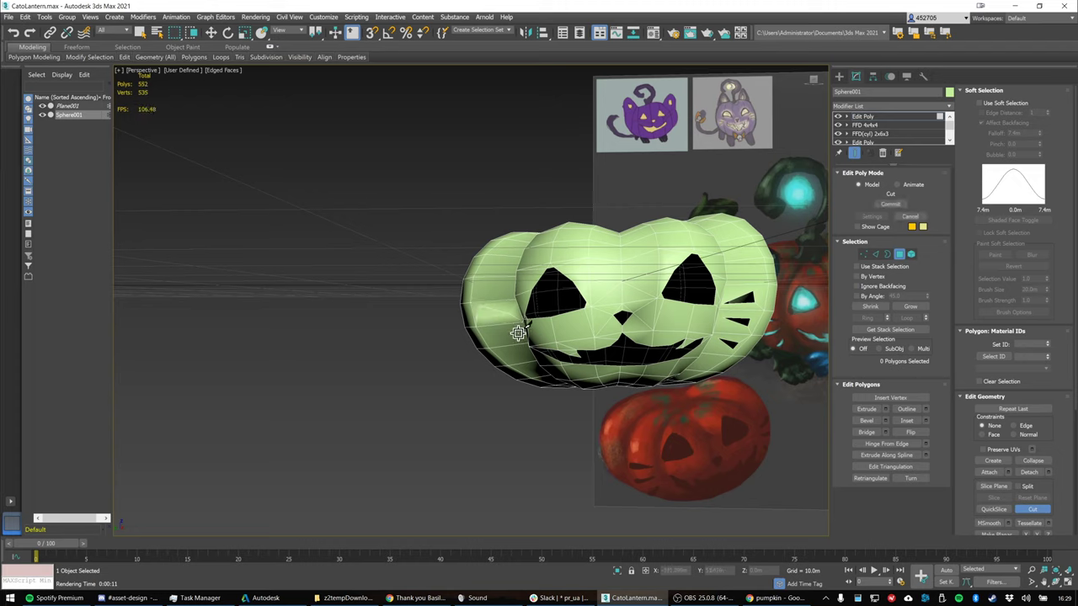
click(486, 339)
click(520, 333)
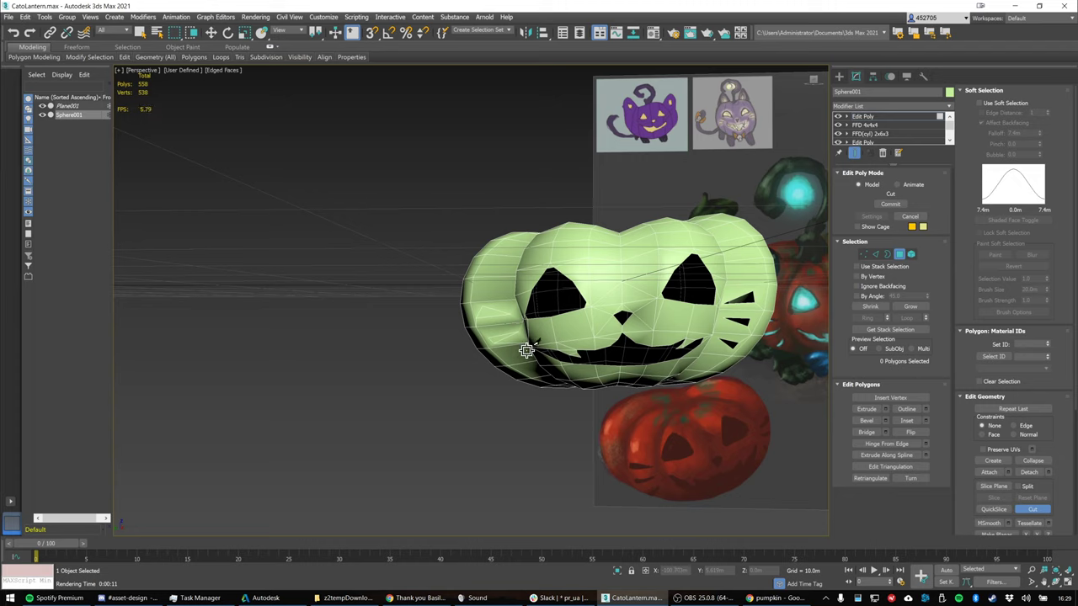
click(507, 360)
click(524, 355)
right_click(503, 292)
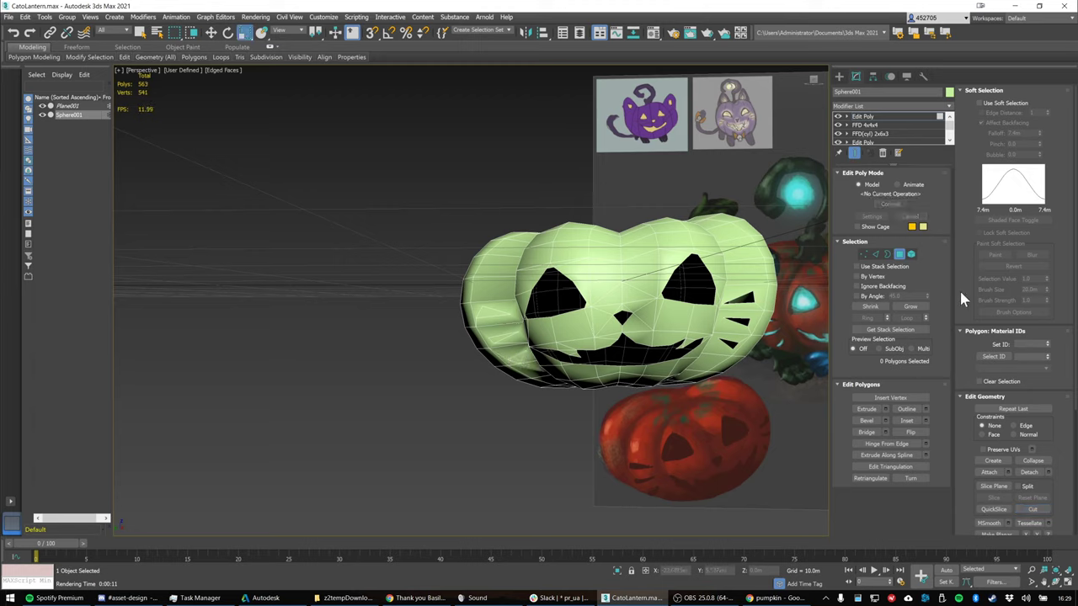
Delete the three whisker polygons from the cheek lobe on the viewer's left to open them as holes
click(519, 357)
ctrl+click(503, 336)
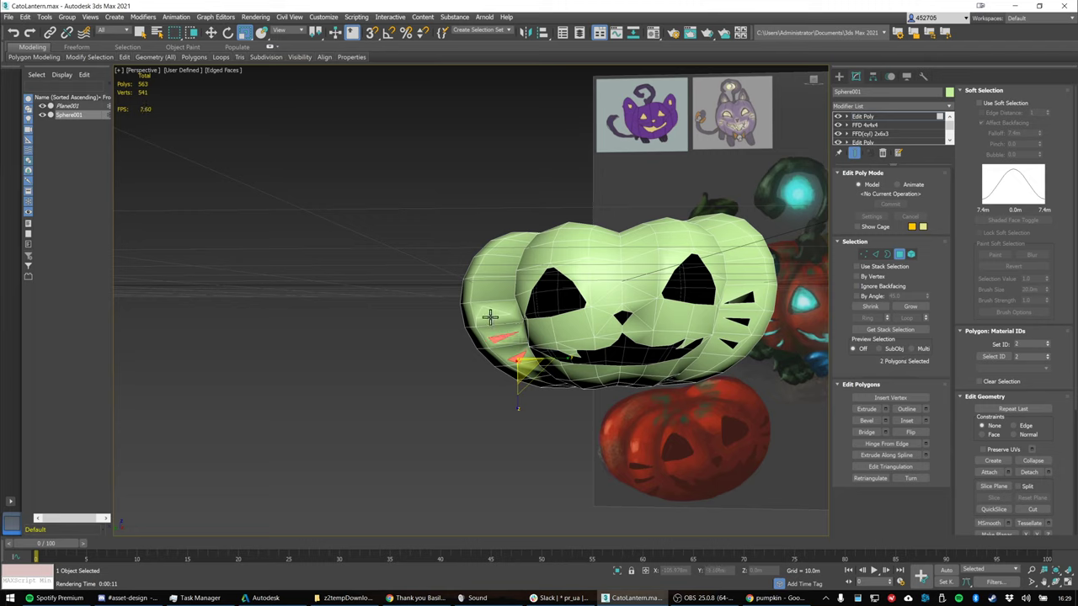
ctrl+click(491, 315)
key(Delete)
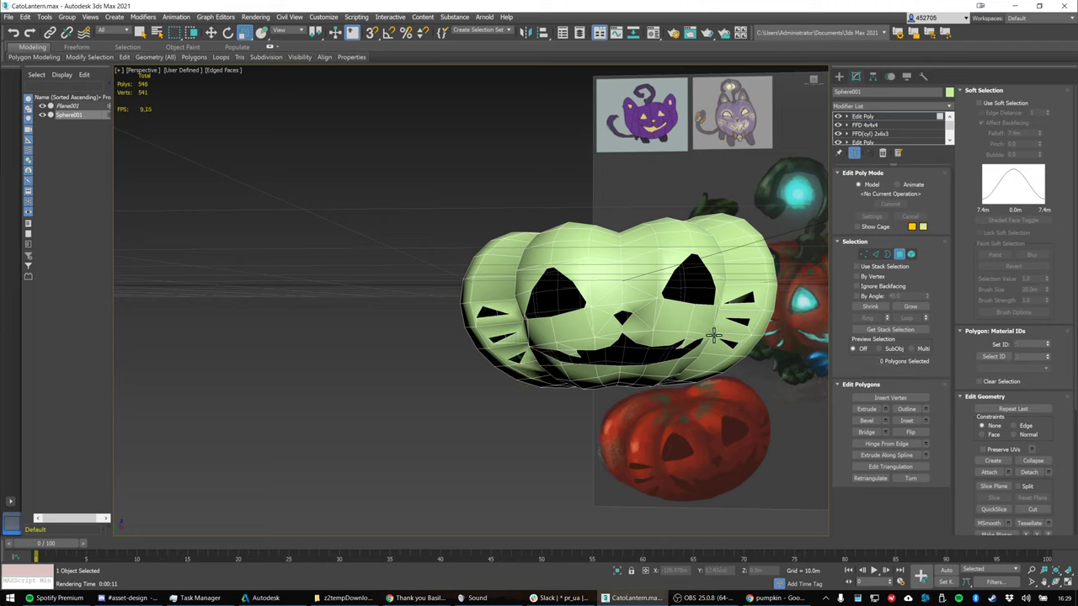
On the viewer's-right cheek, connect the top whisker hole's upper outer corner to the nearest vertex toward the pumpkin's outer side
mouse_move(752, 327)
alt+middle_down()
mouse_move(760, 306)
mouse_move(746, 310)
alt+middle_up()
scroll(760, 305, up, 5)
click(863, 257)
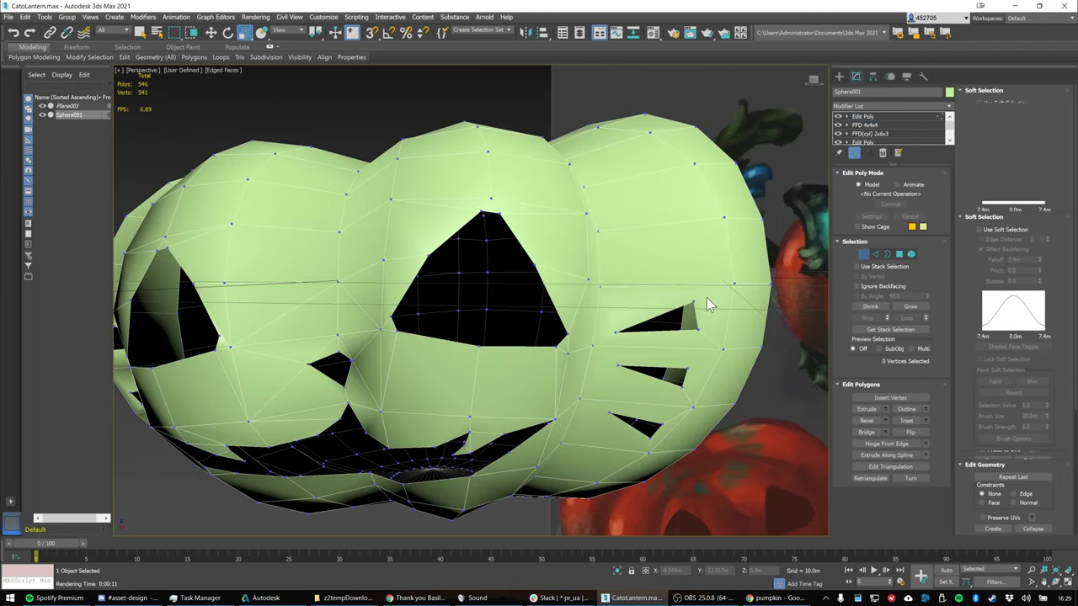
click(692, 301)
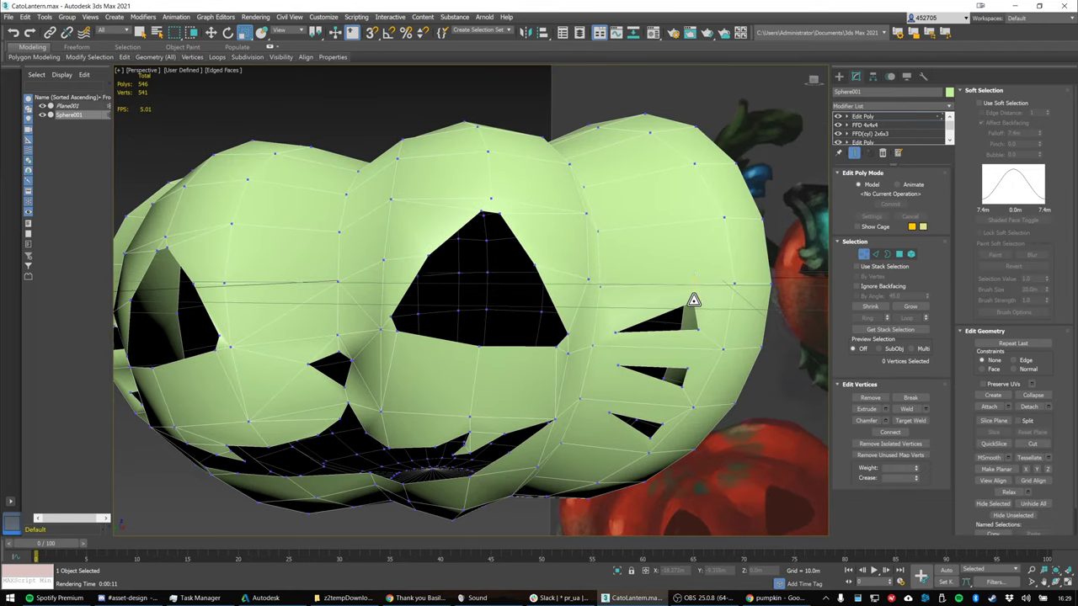
ctrl+click(734, 285)
right_click(698, 303)
click(711, 315)
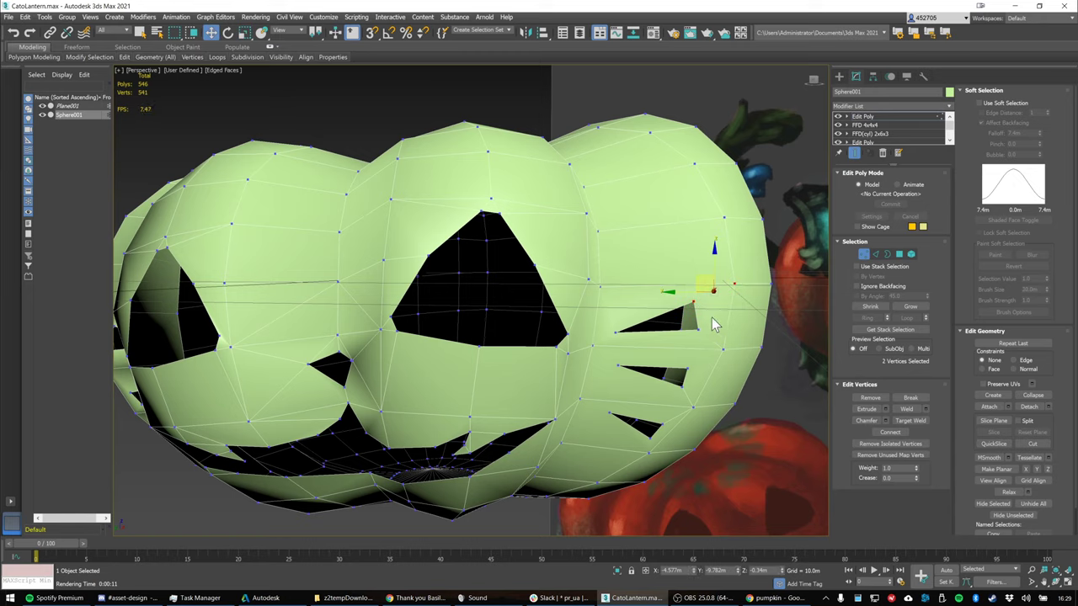
right_click(708, 312)
click(692, 350)
click(615, 330)
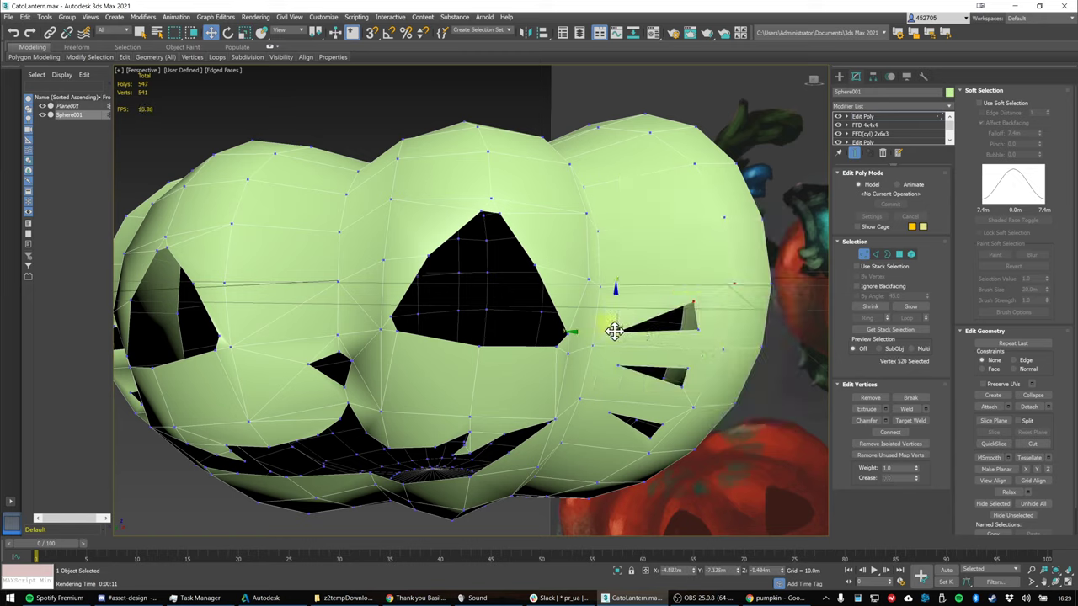
Connect the same upper corner of the top whisker hole to the vertex in the groove beside the eye
click(692, 302)
ctrl+click(595, 283)
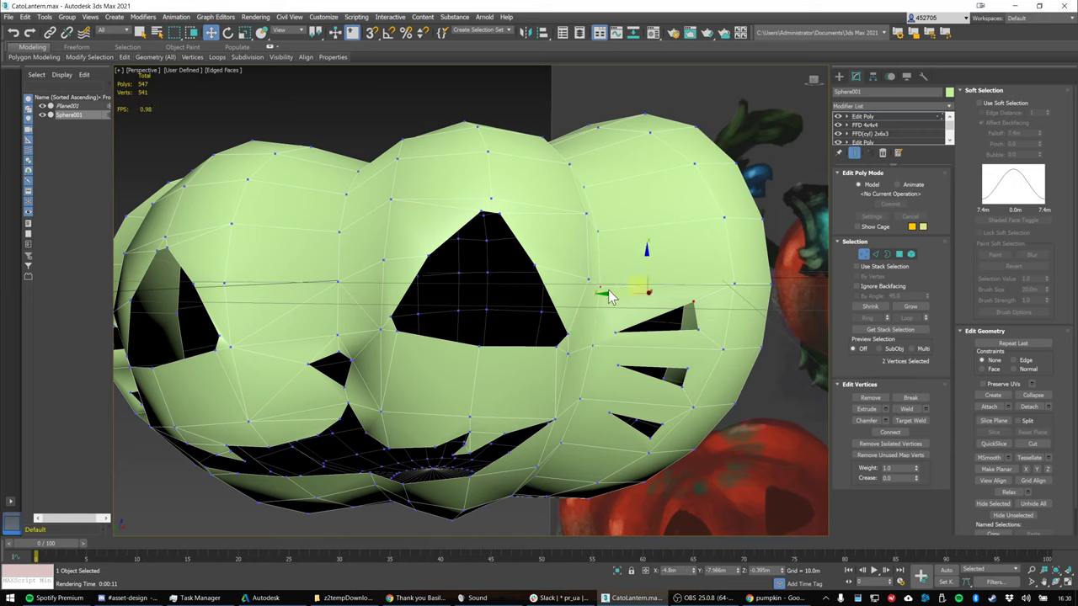
right_click(624, 292)
click(655, 321)
right_click(621, 316)
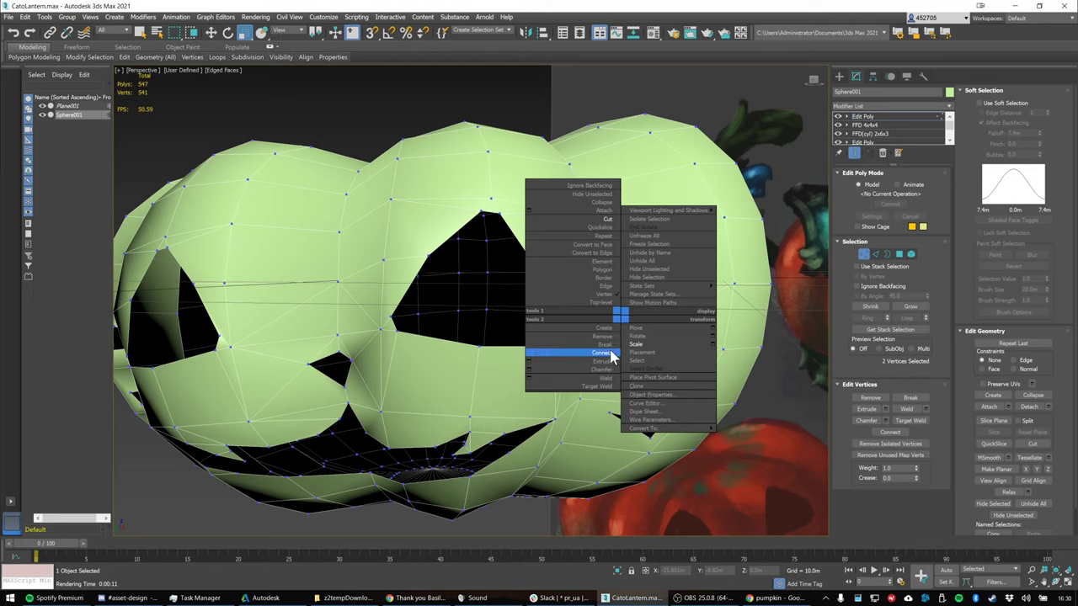
click(615, 353)
Connect the top whisker hole's inner tip to the groove vertex just below it
click(615, 332)
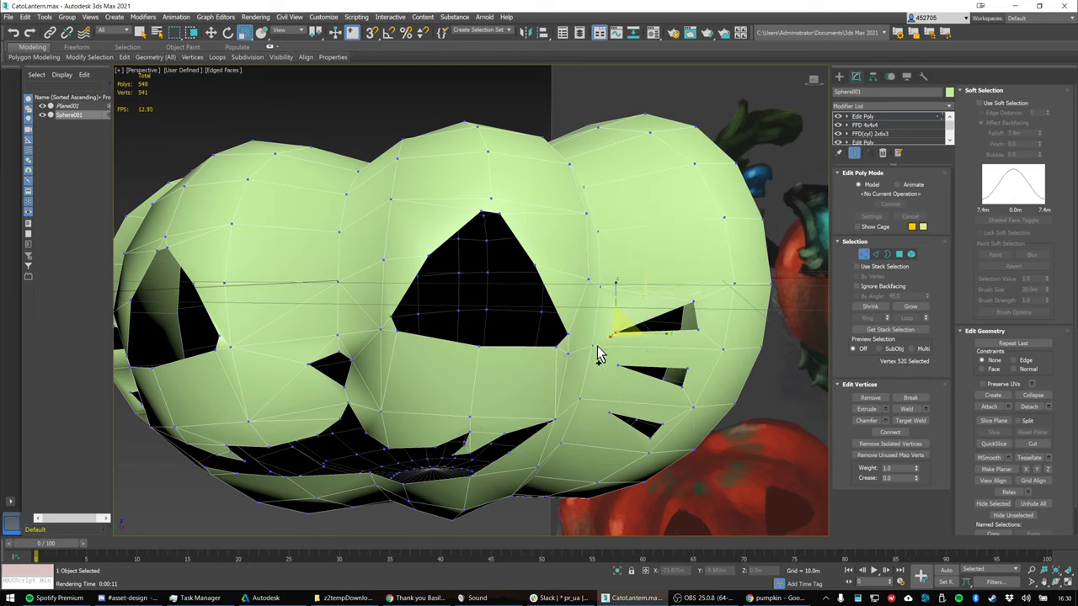
ctrl+click(594, 347)
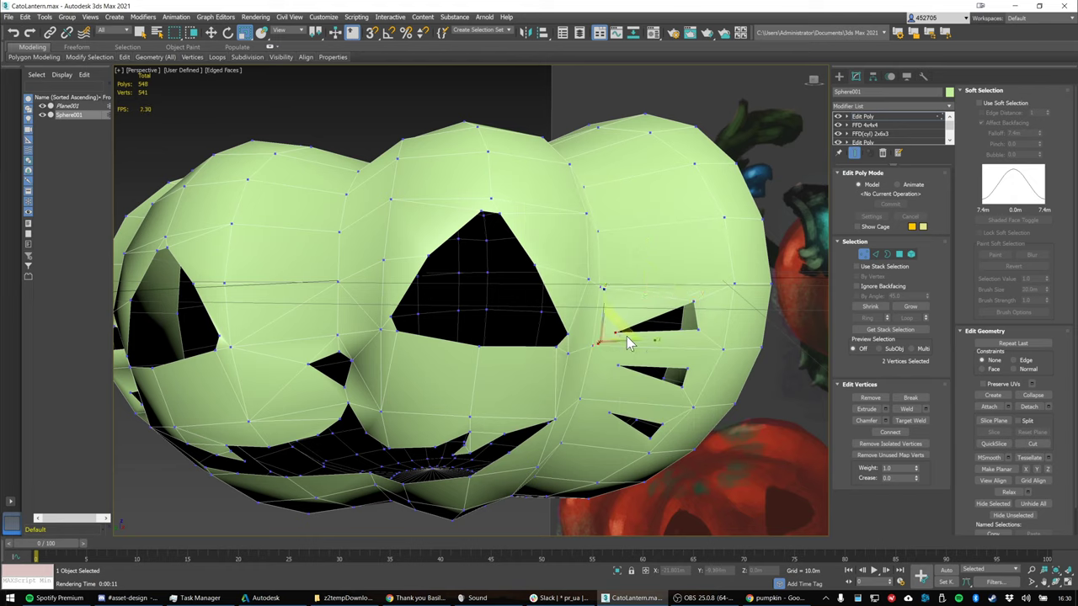
key(e)
right_click(631, 357)
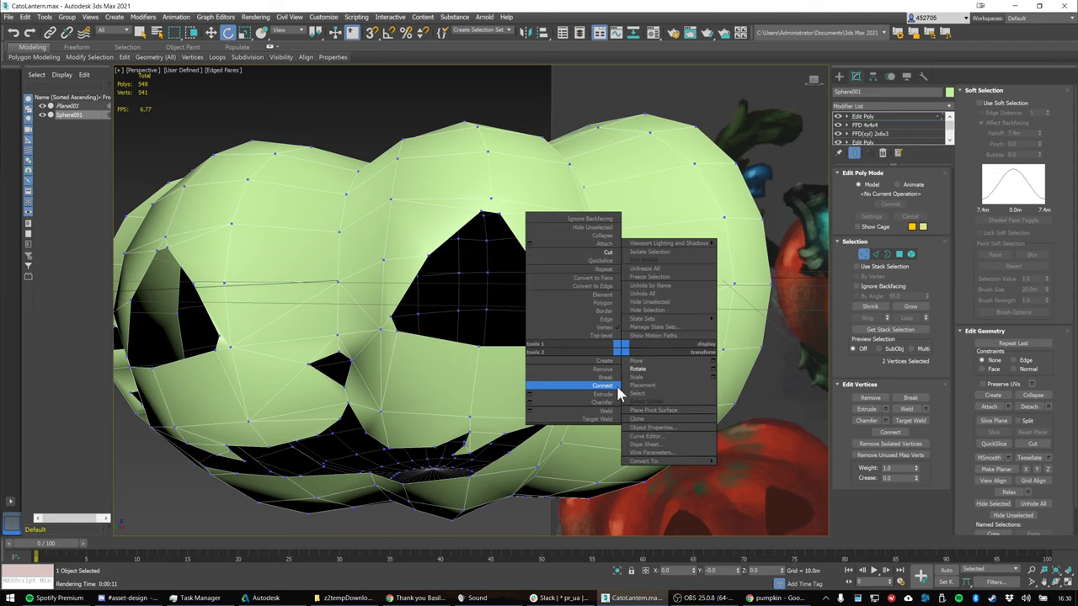
click(622, 394)
Connect the middle whisker hole's upper outer corner to the neighbouring vertex on the lobe's outer side
middle_drag(710, 360, 558, 308)
scroll(583, 329, down, 5)
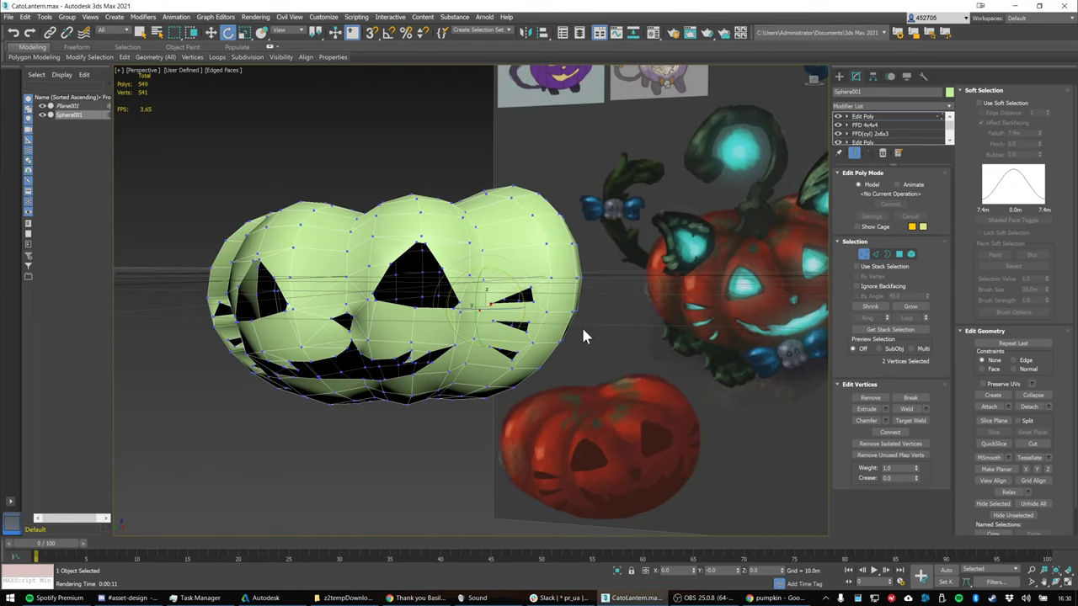
scroll(522, 346, up, 5)
click(536, 313)
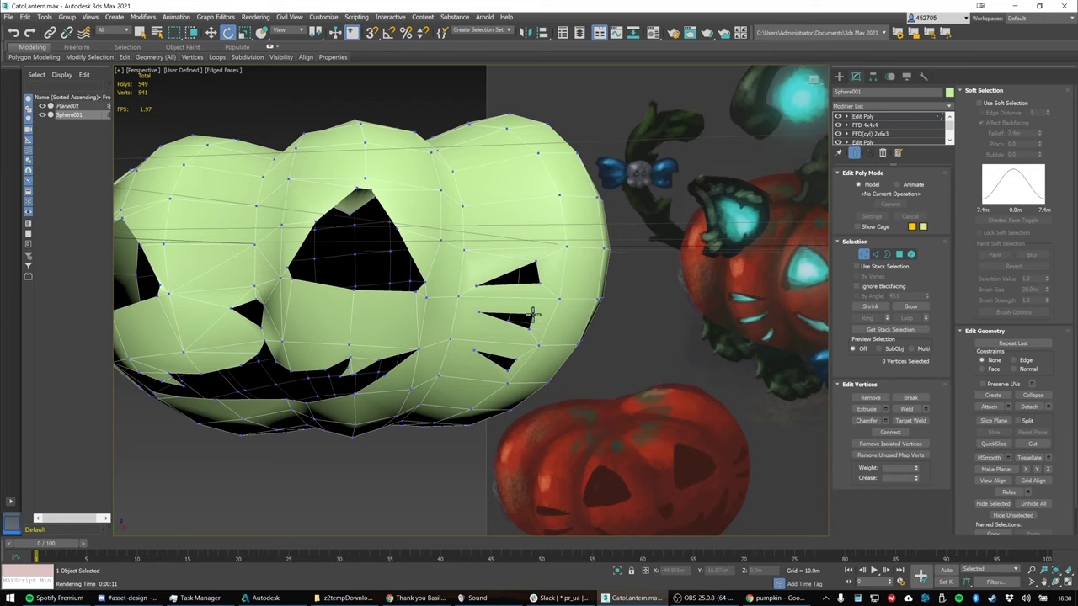
ctrl+click(564, 301)
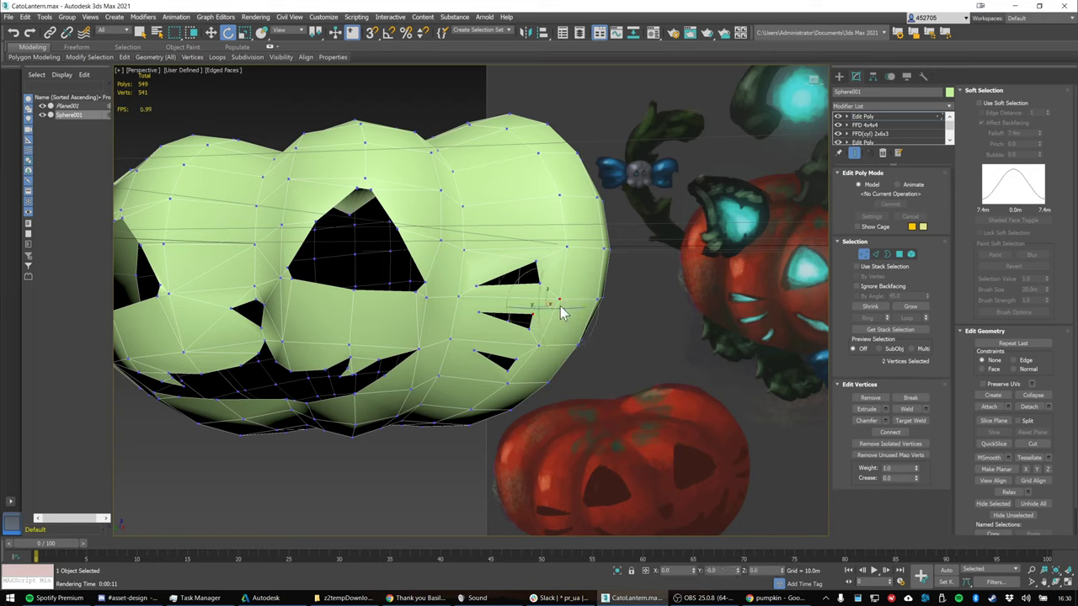
right_click(533, 327)
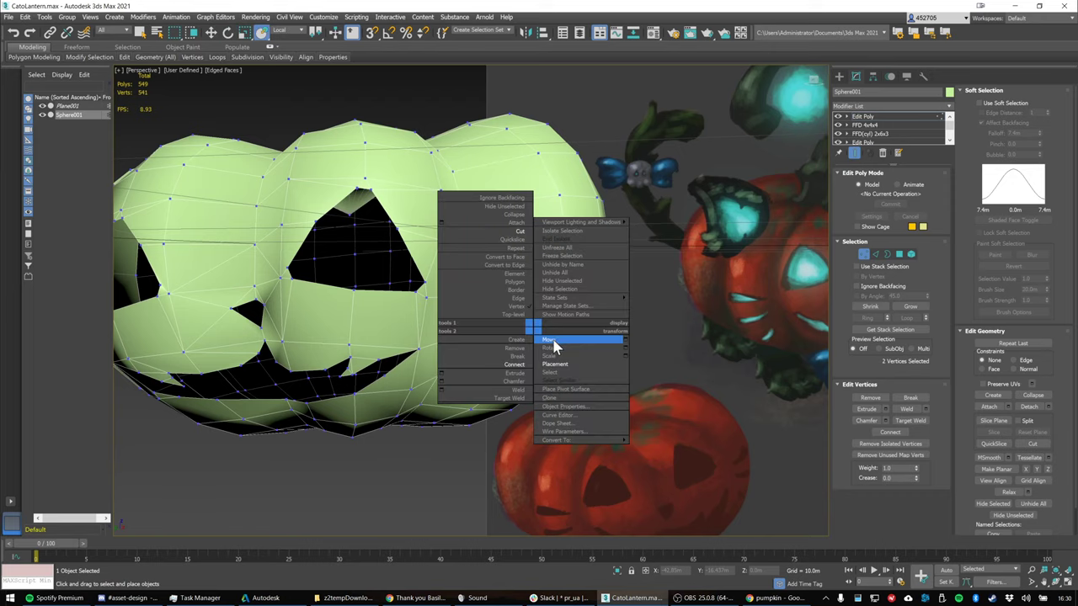
click(516, 370)
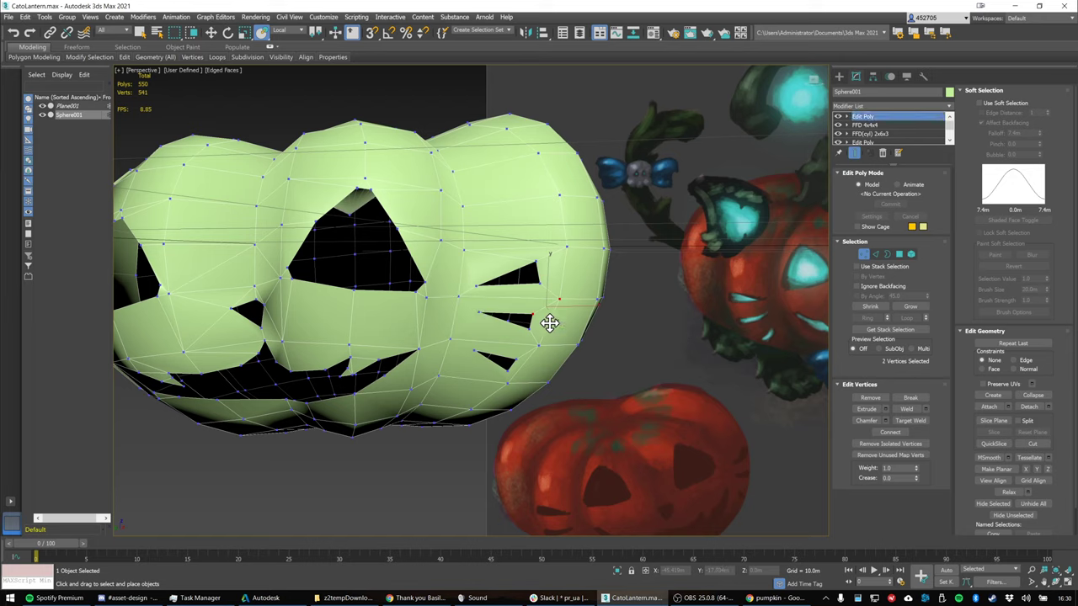
key(1)
click(690, 347)
click(478, 318)
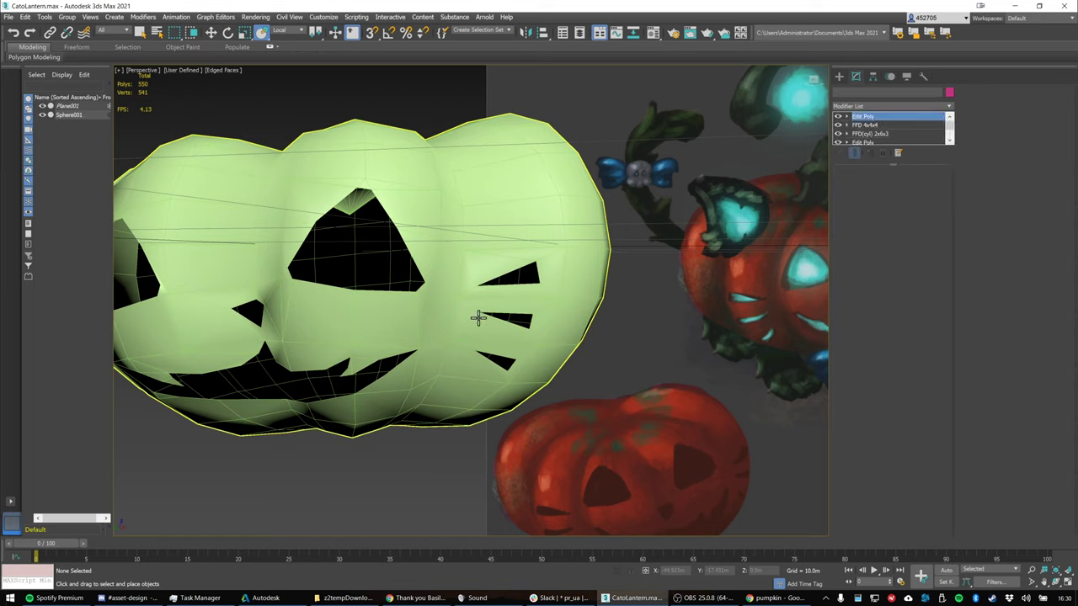
click(582, 313)
key(1)
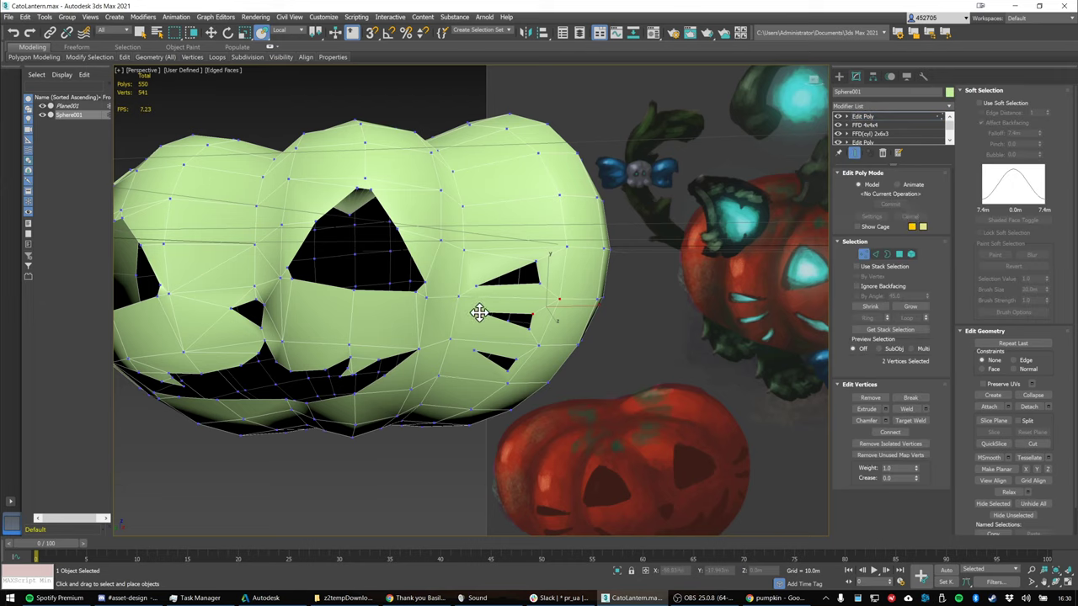
Connect the middle whisker hole's inner tip to the groove vertex just above it, below the eye corner
key(w)
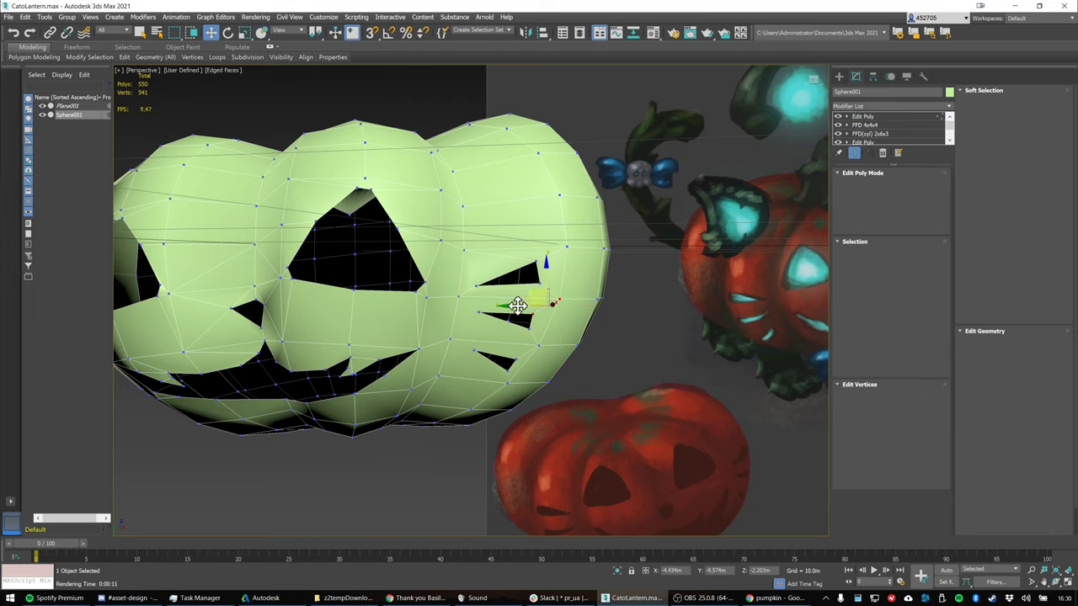
click(478, 309)
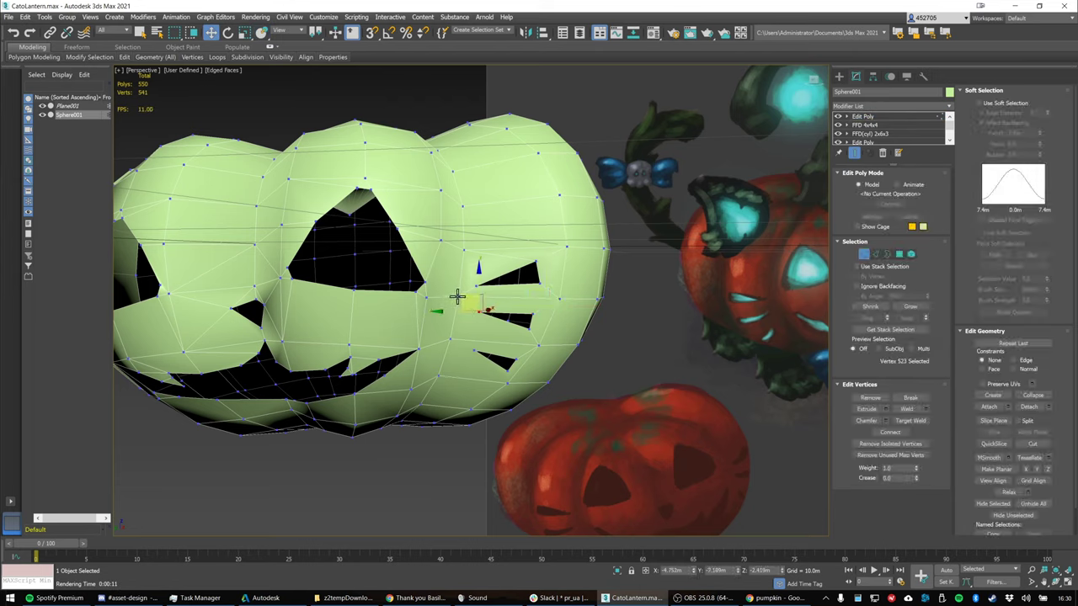
ctrl+click(458, 297)
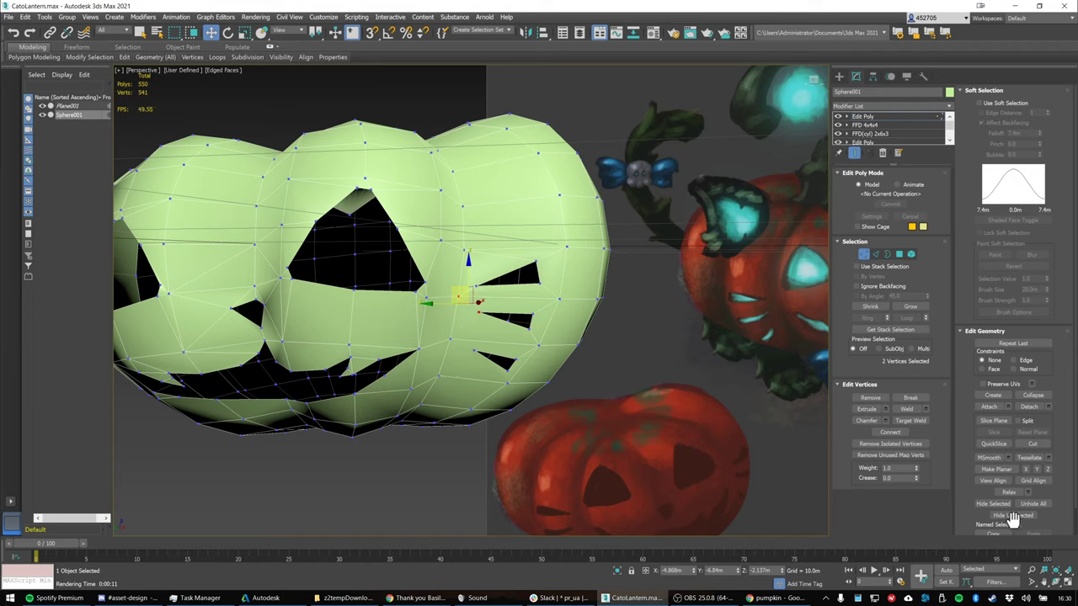
scroll(1040, 485, down, 2)
scroll(1036, 449, up, 1)
scroll(1033, 453, down, 1)
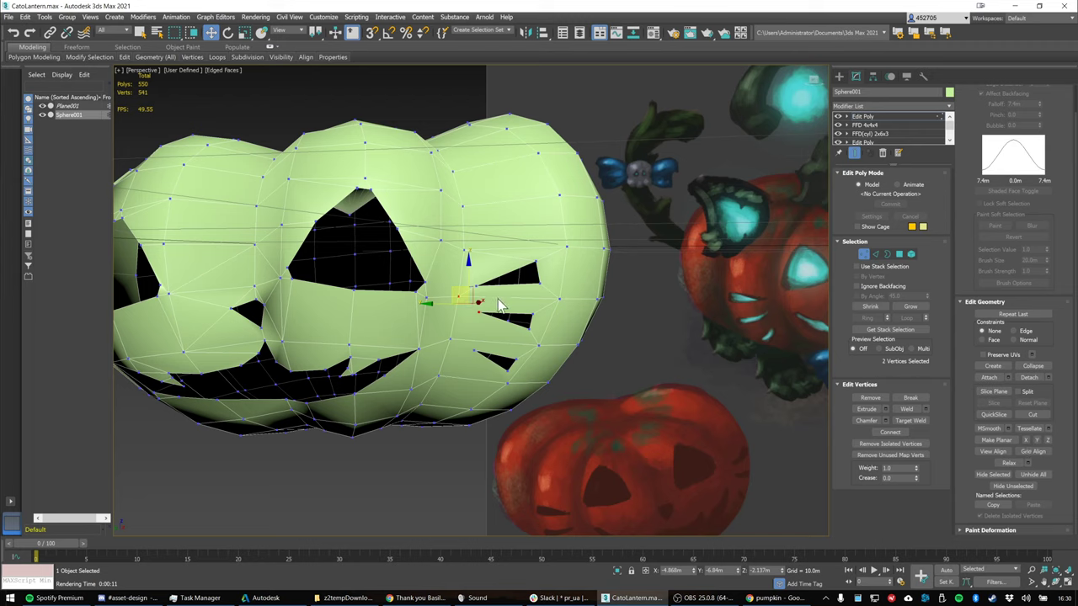
key(y)
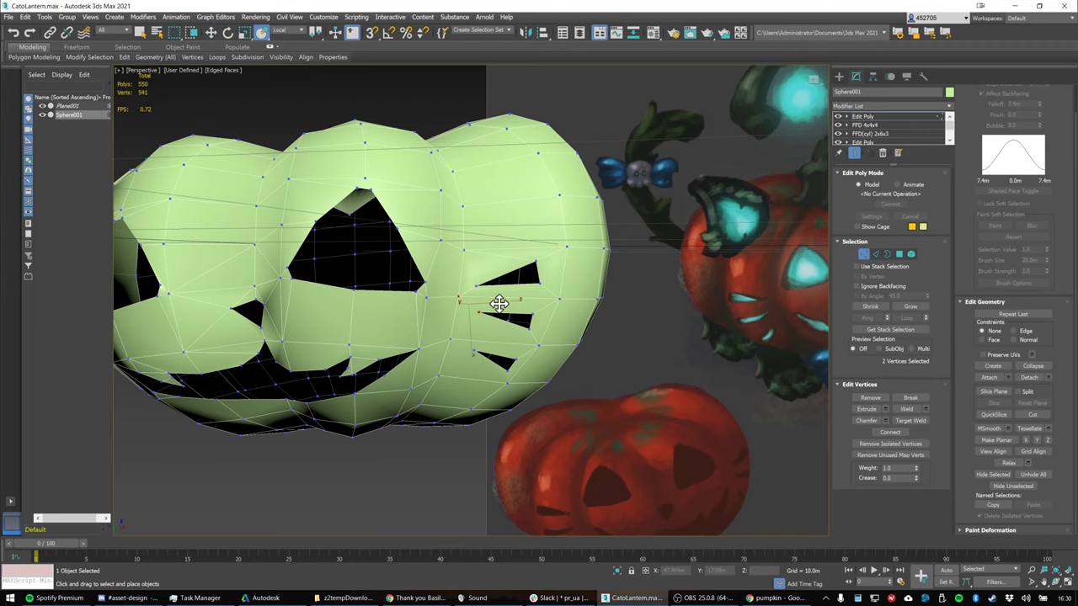
alt+middle_drag(570, 318, 620, 305)
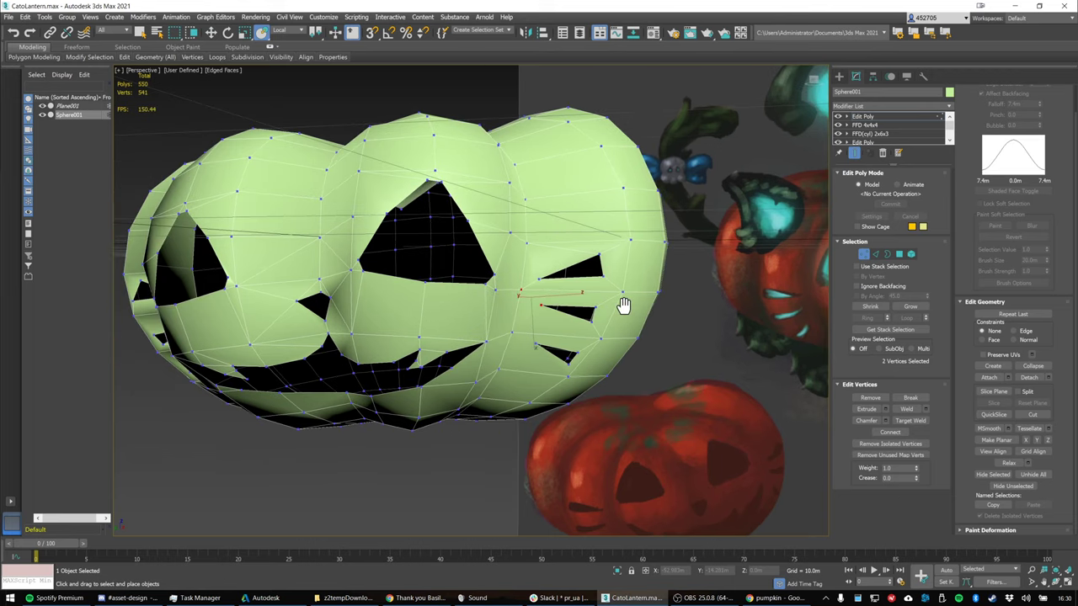
alt+middle_drag(550, 288, 575, 284)
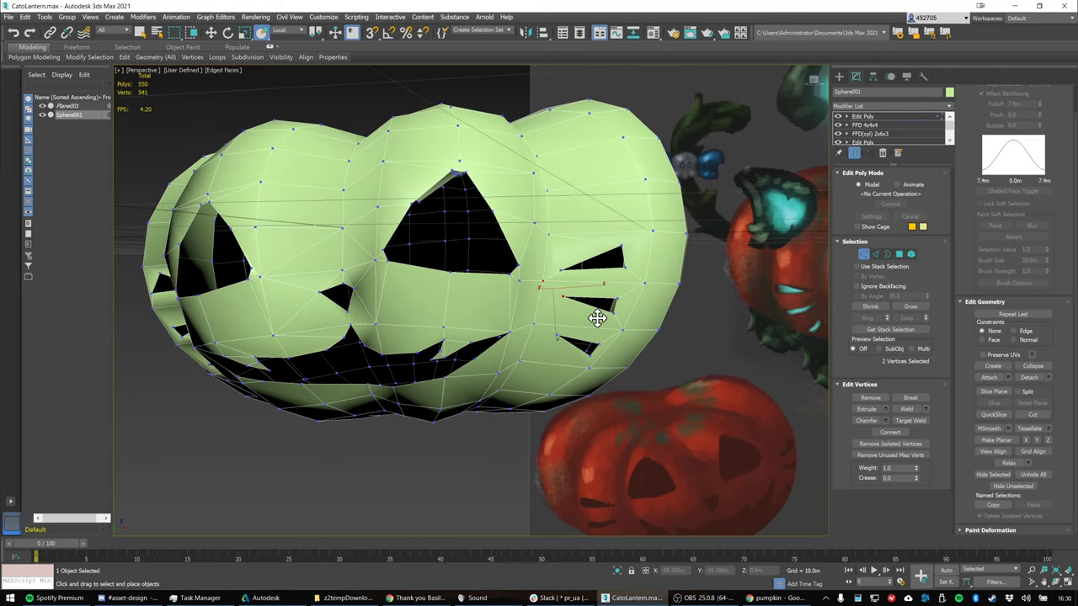
right_click(569, 289)
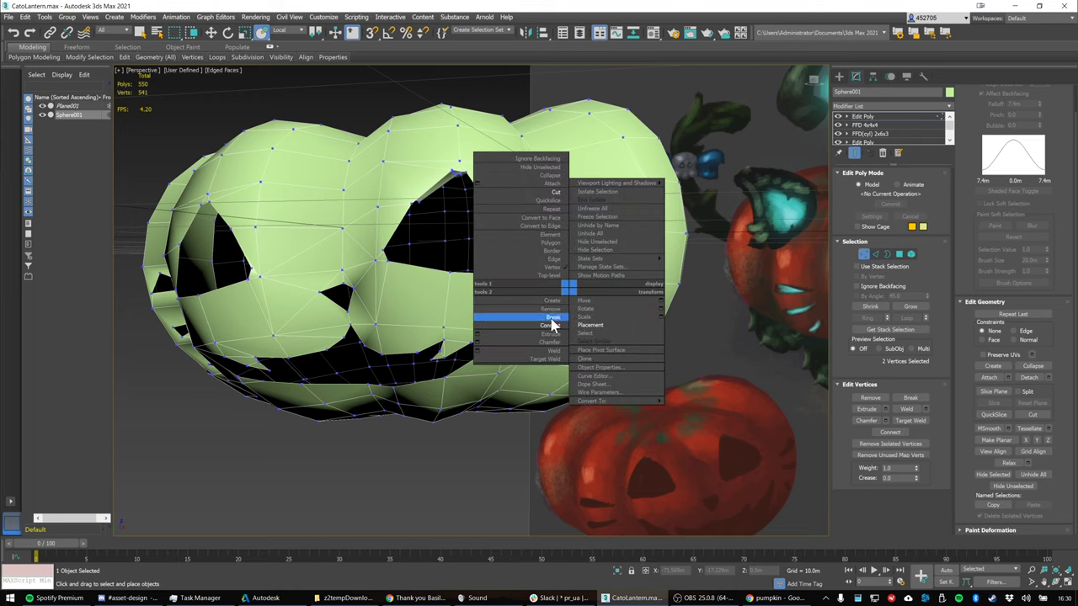
click(549, 324)
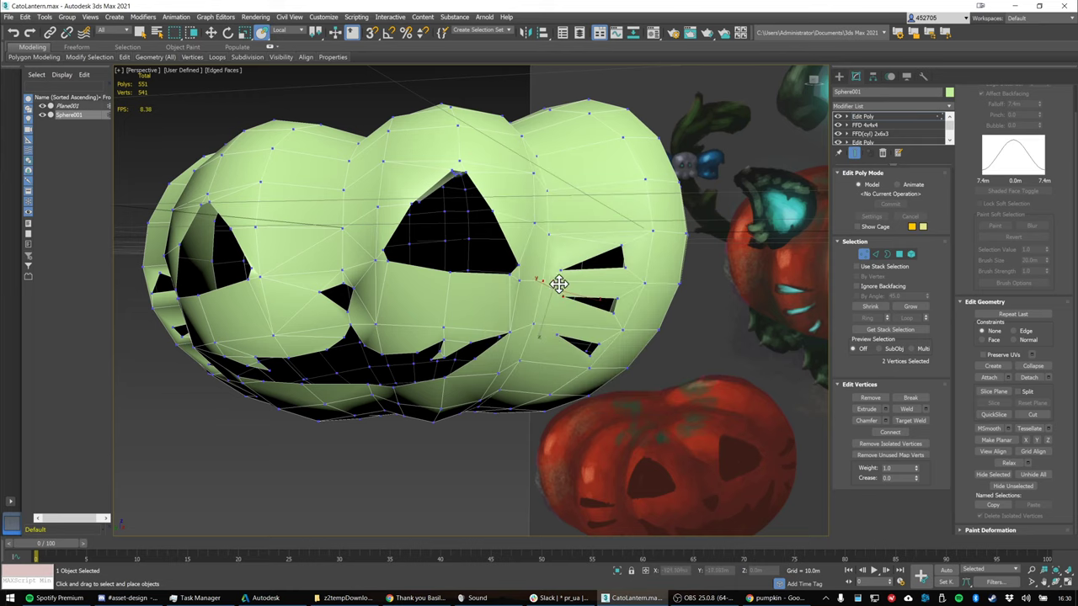
key(1)
click(694, 344)
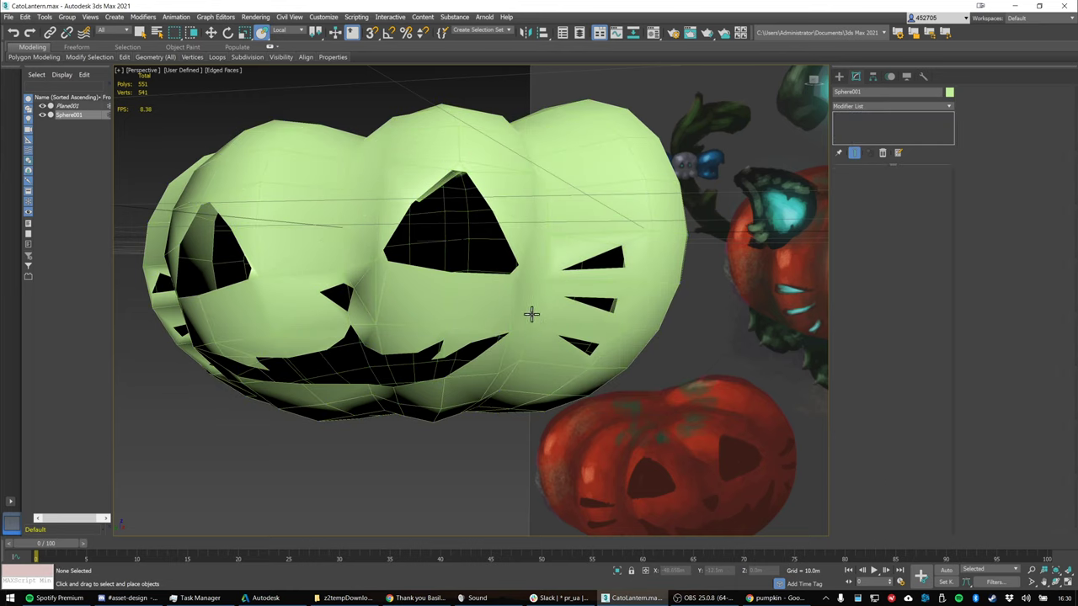
click(566, 298)
click(577, 312)
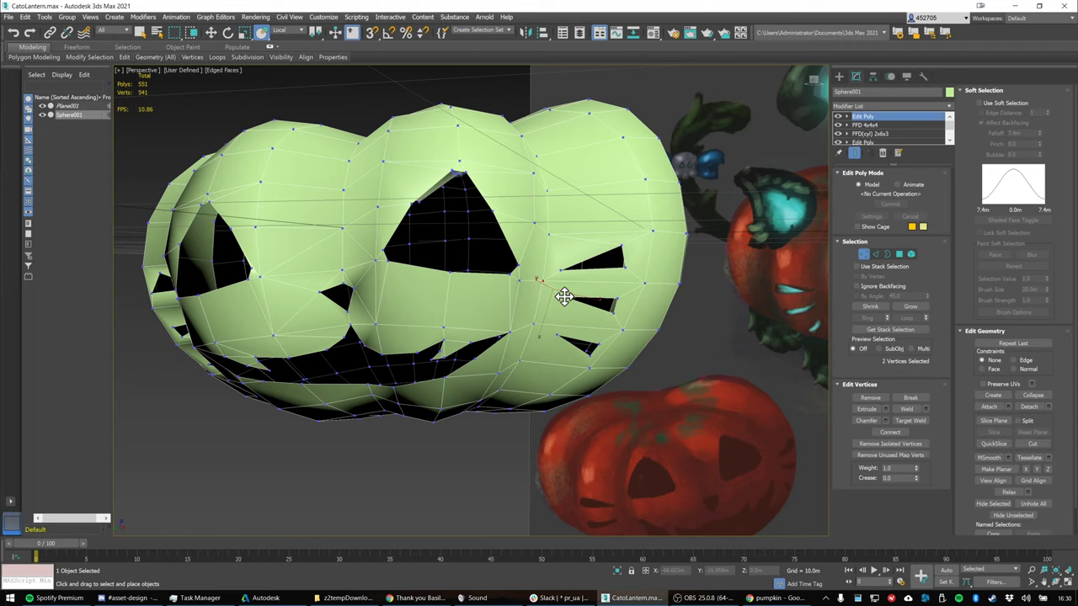
key(1)
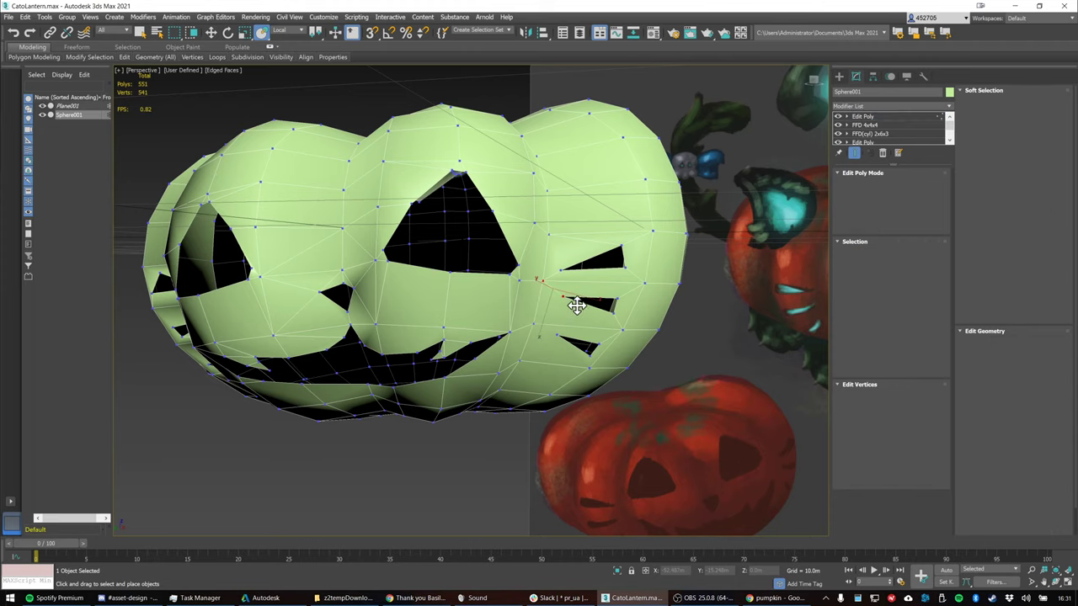
Examine the polygon around the lower side of the middle whisker hole, and return to vertex editing
middle_drag(552, 252, 562, 262)
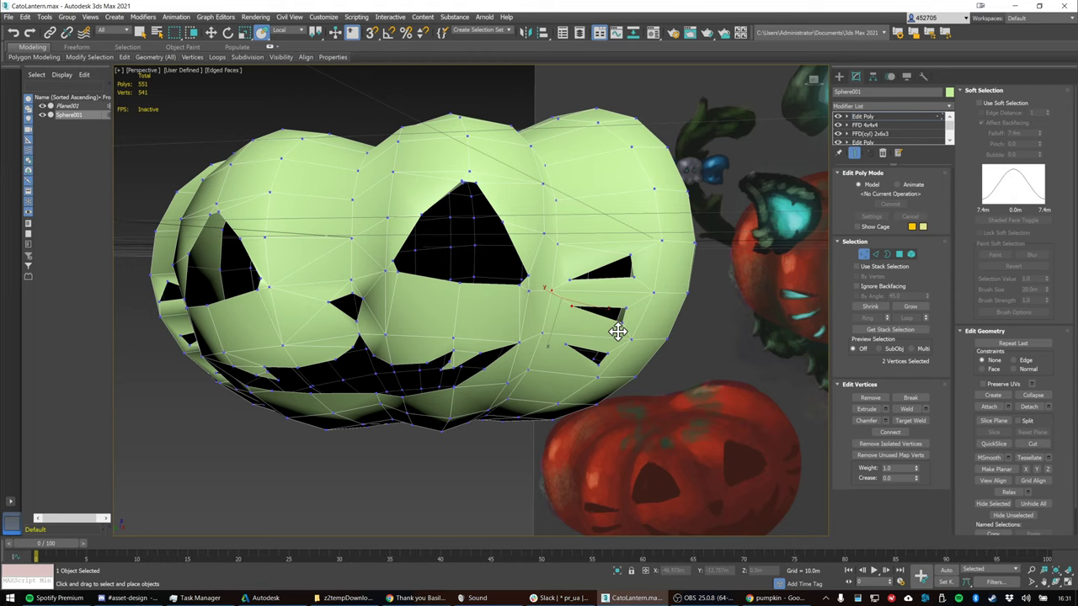
click(901, 255)
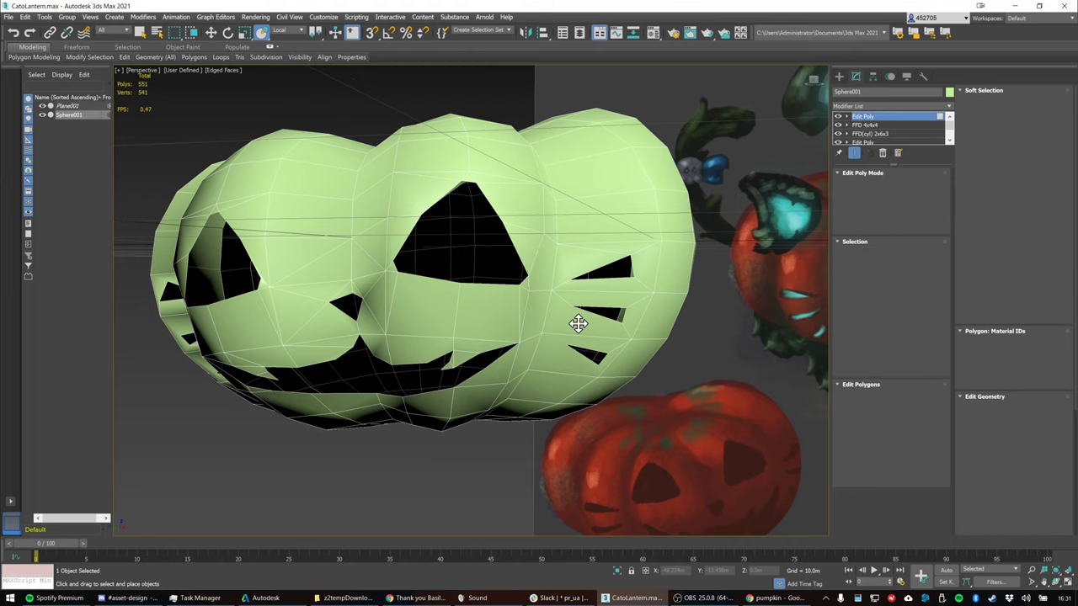
click(578, 318)
key(w)
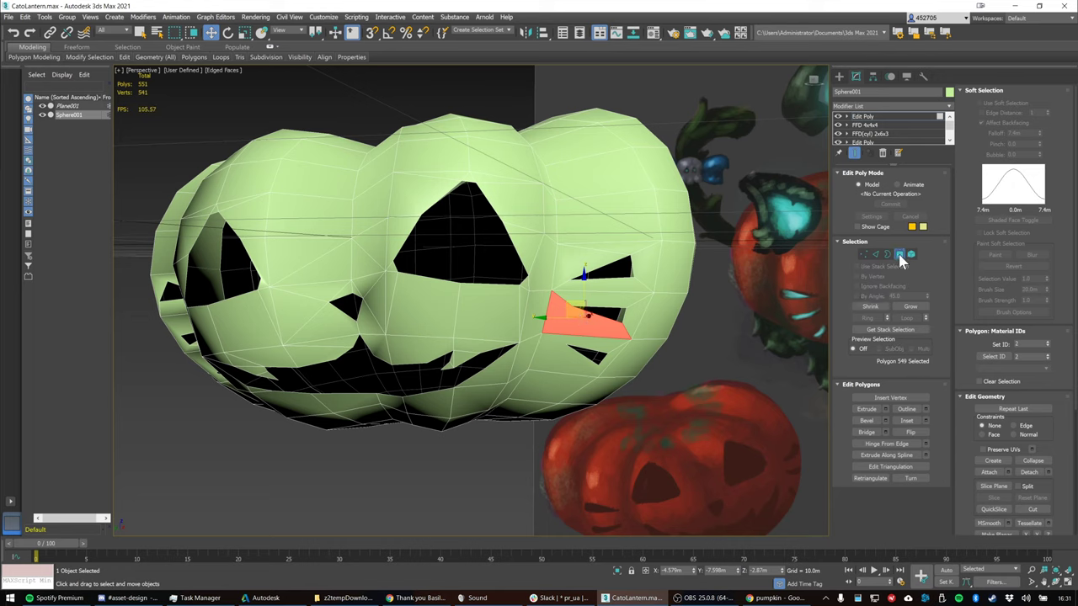
click(900, 255)
click(863, 253)
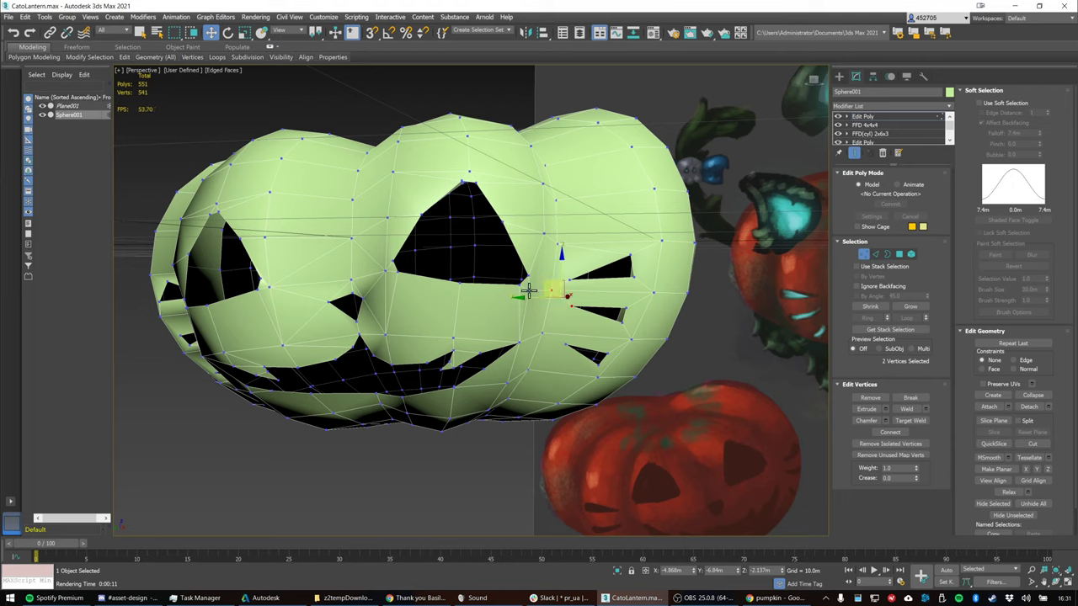
Connect the middle whisker hole's inner tip to the groove vertex just below it
click(570, 305)
ctrl+click(542, 334)
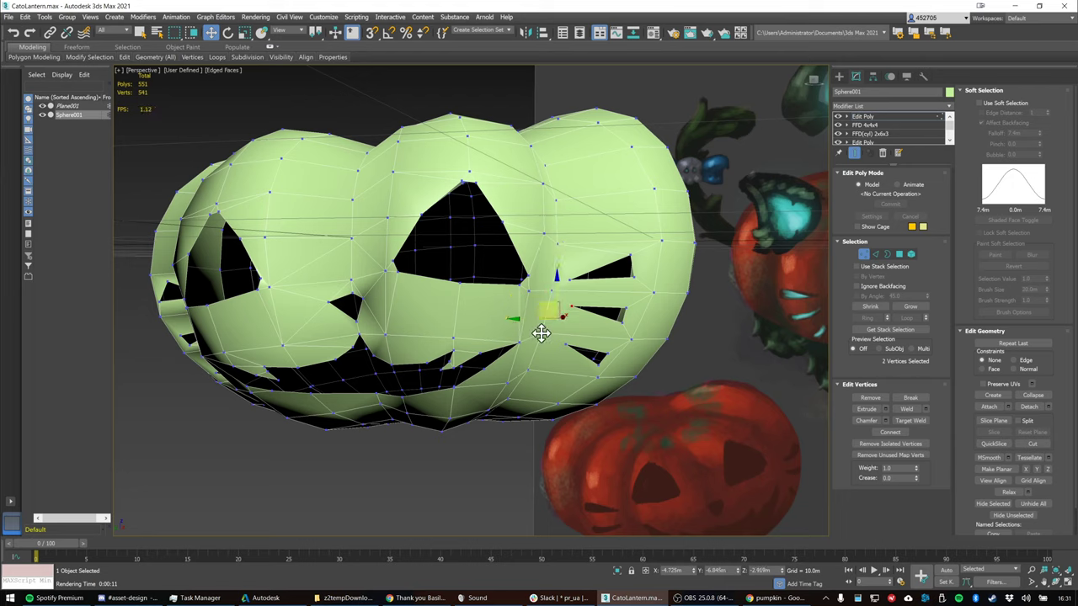
right_click(542, 330)
click(489, 365)
Connect the bottom whisker hole's inner tip to the groove vertex just above it
alt+middle_drag(493, 322, 616, 335)
click(616, 335)
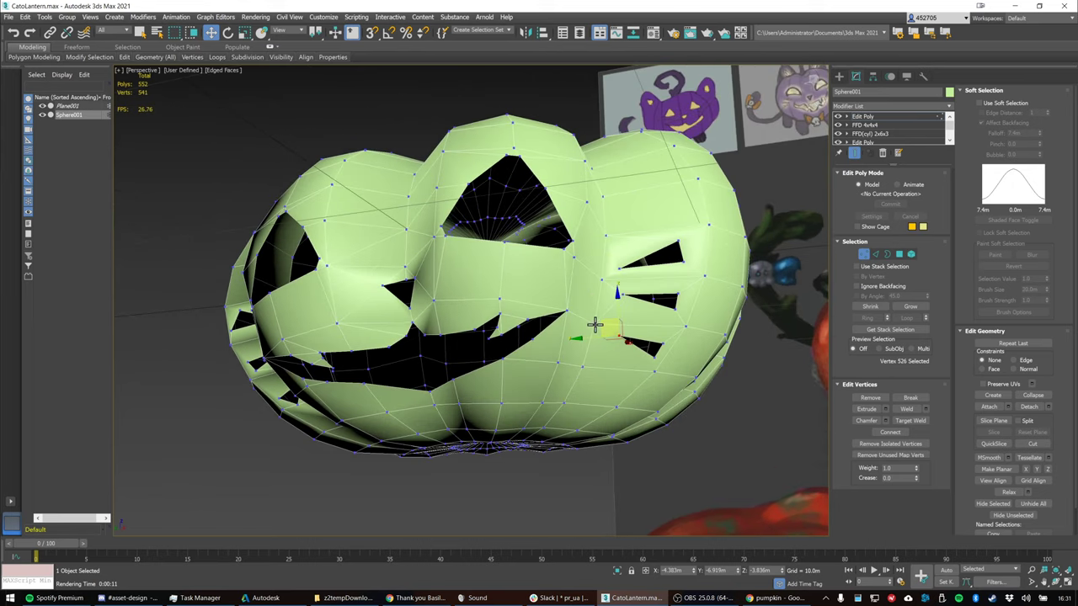
ctrl+click(596, 324)
right_click(590, 321)
click(572, 358)
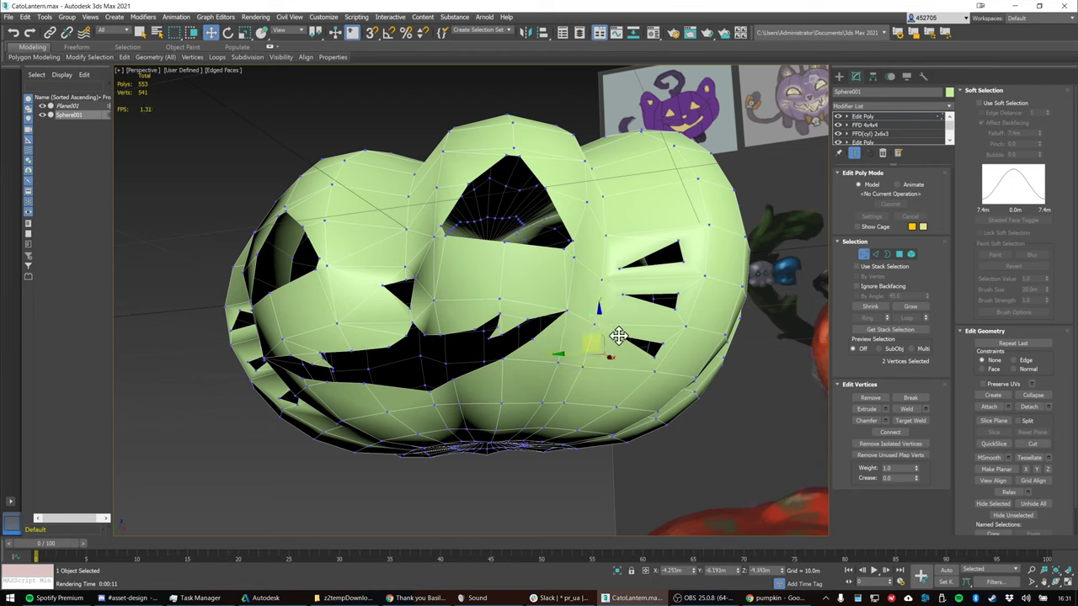
Connect the bottom whisker hole's inner tip to the groove vertex below it, beyond the mouth corner
right_click(615, 335)
click(619, 376)
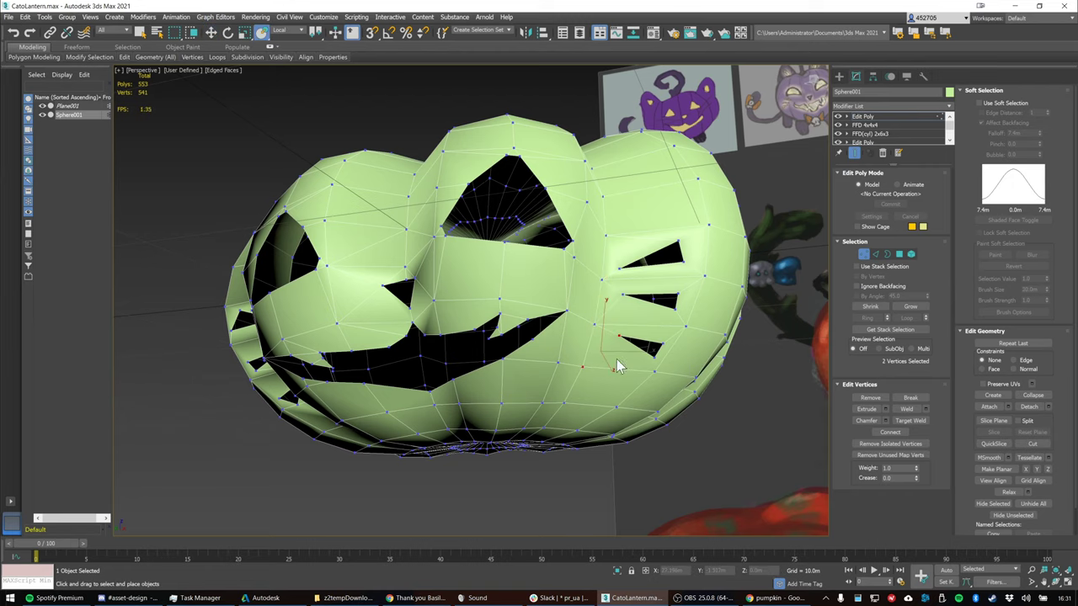
right_click(615, 357)
click(596, 393)
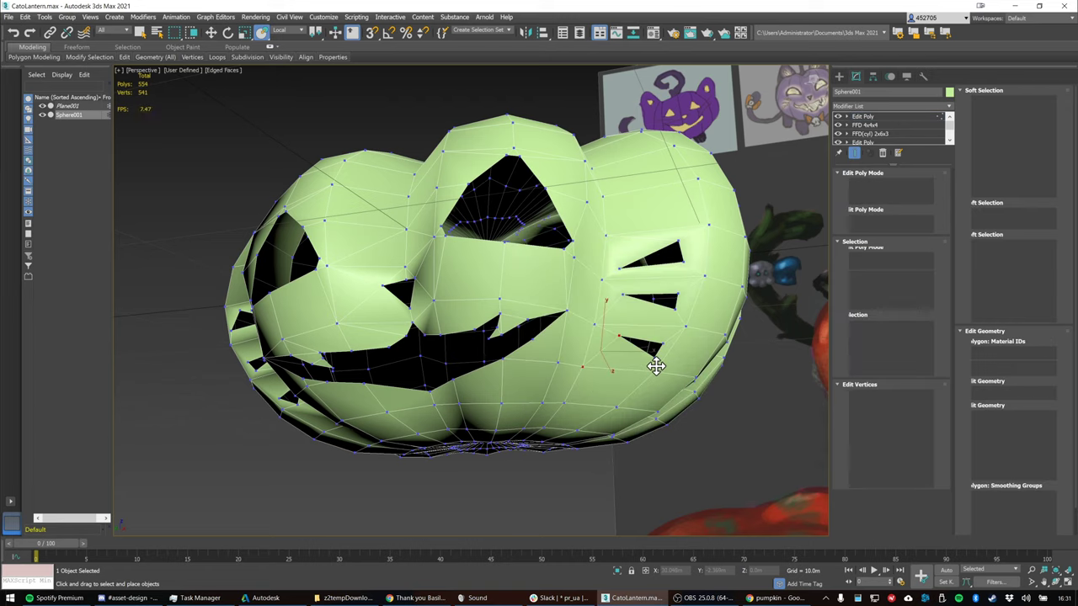
Connect the bottom whisker hole's lower outer corner to the vertex directly beneath it
right_click(654, 362)
click(772, 335)
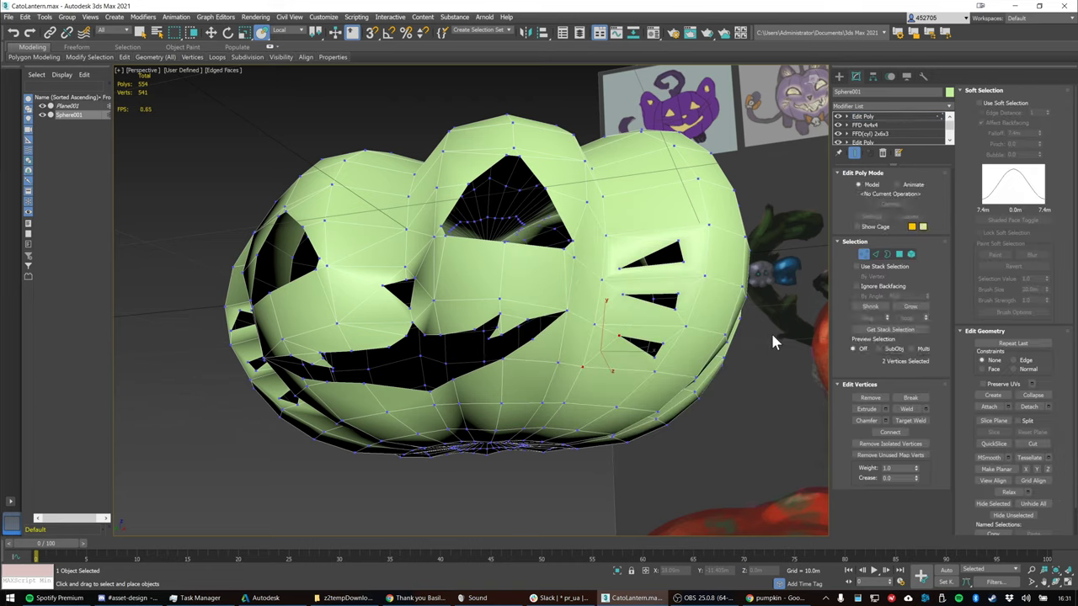
key(w)
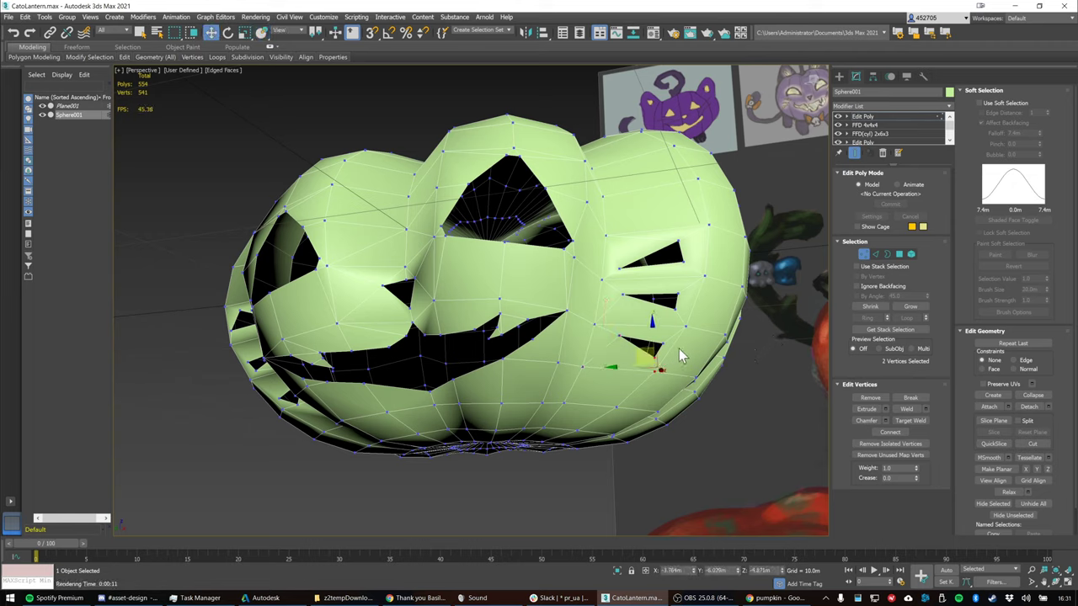
right_click(676, 346)
click(655, 382)
Try to connect the bottom whisker hole's inner tip to the groove vertex above it on the opposite cheek
alt+middle_drag(522, 324, 444, 327)
click(450, 321)
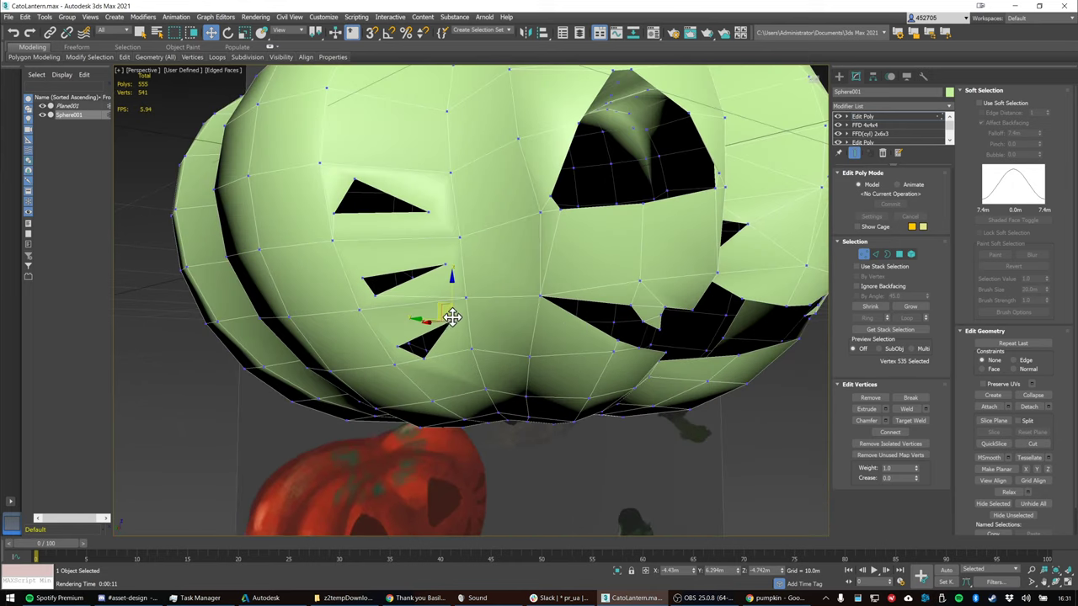
key(e)
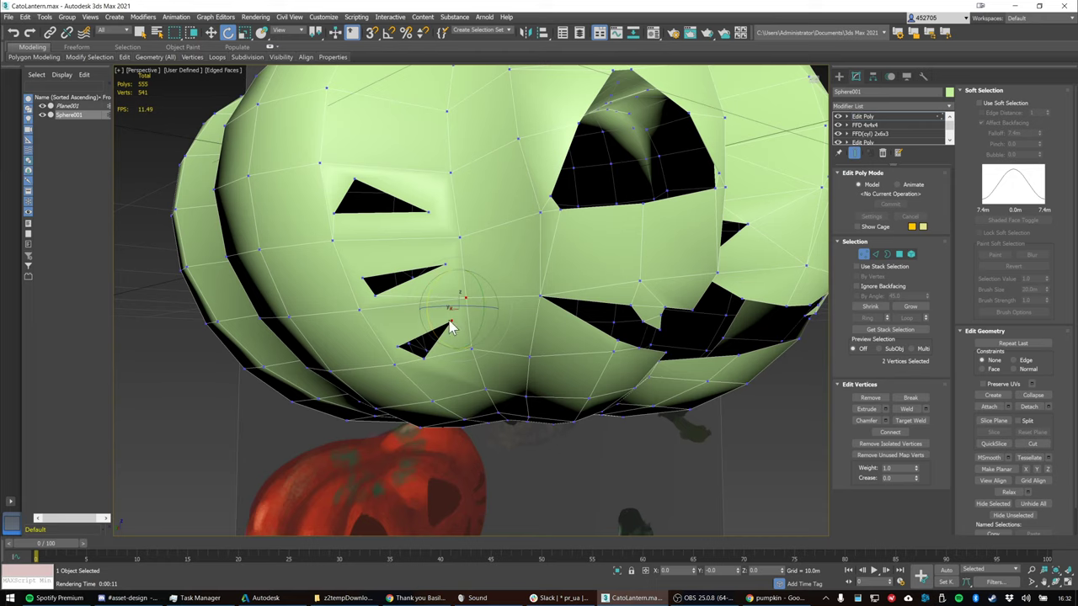
right_click(449, 316)
click(425, 354)
Connect the bottom whisker hole's upper outer corner to the vertex above it on the lobe's outer side
click(395, 346)
ctrl+click(364, 313)
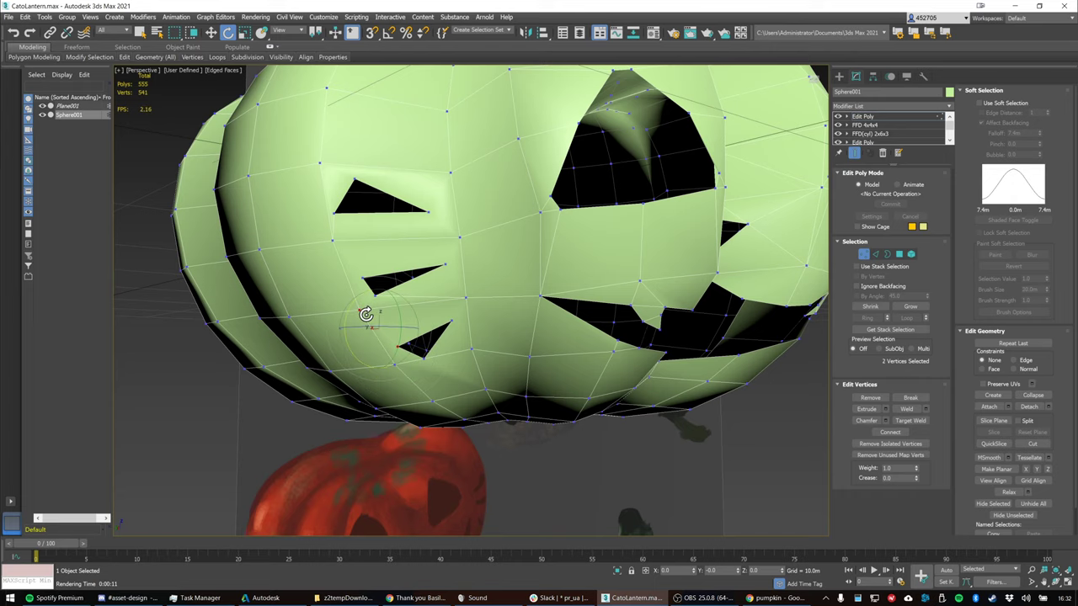
right_click(357, 306)
click(333, 345)
Retry connecting the bottom whisker hole's inner tip to the groove vertex just above it
alt+middle_drag(457, 325, 453, 322)
click(455, 320)
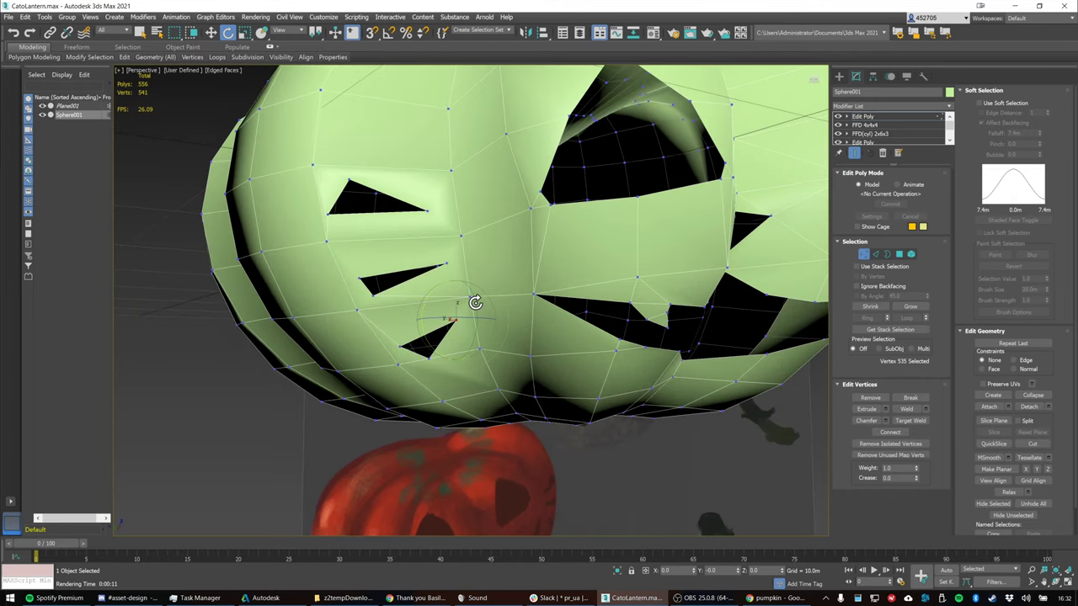
scroll(495, 340, up, 2)
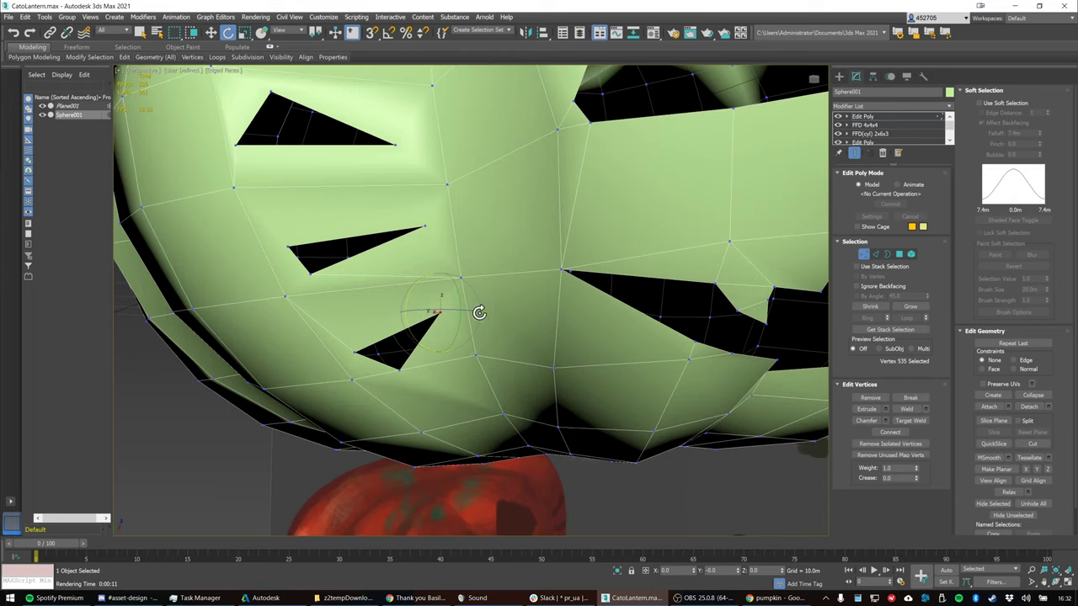
alt+middle_drag(479, 313, 489, 310)
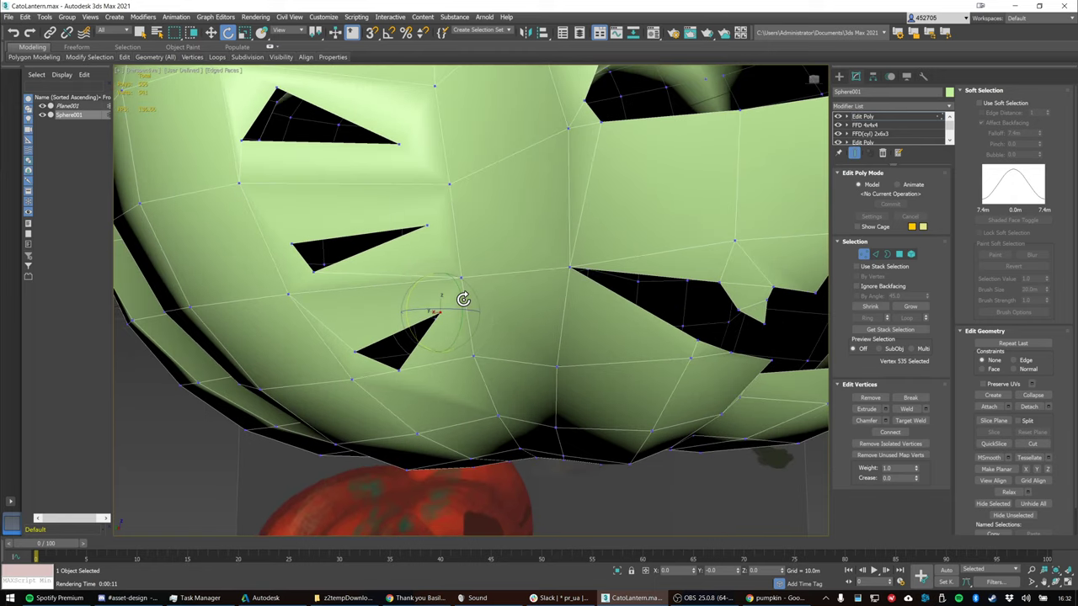
key(w)
ctrl+click(461, 279)
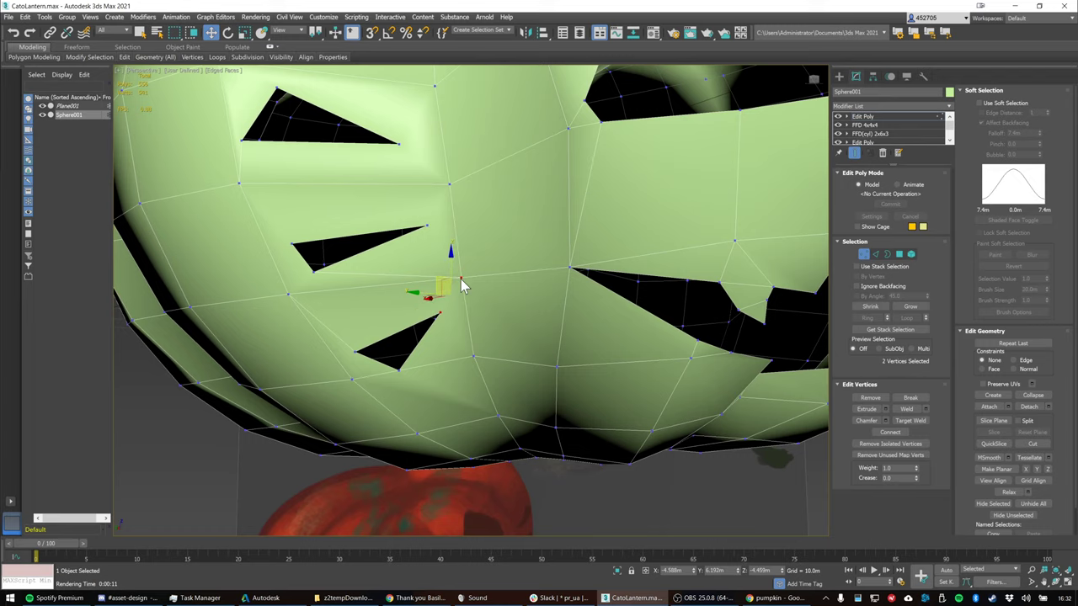
right_click(459, 278)
click(442, 315)
Test-move the groove vertex and the bottom whisker hole's inner tip separately, cancelling both moves
mouse_move(458, 291)
alt+middle_down()
mouse_move(455, 278)
mouse_move(451, 303)
mouse_move(465, 318)
mouse_move(444, 311)
mouse_move(464, 294)
alt+middle_up()
scroll(453, 307, up, 2)
click(474, 284)
click(462, 264)
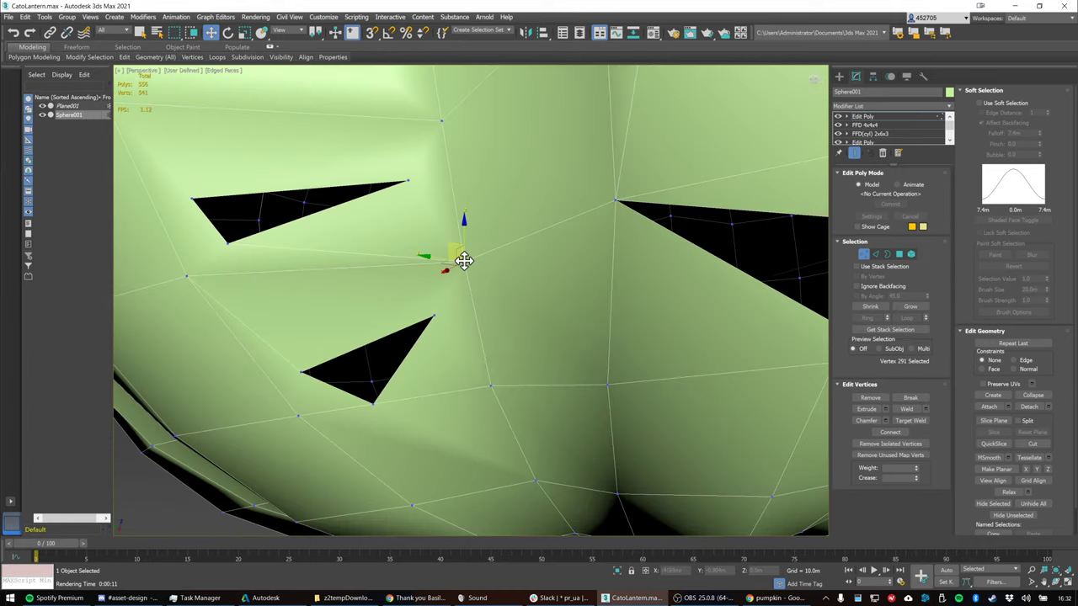
drag(449, 253, 496, 267)
right_click(496, 267)
click(432, 313)
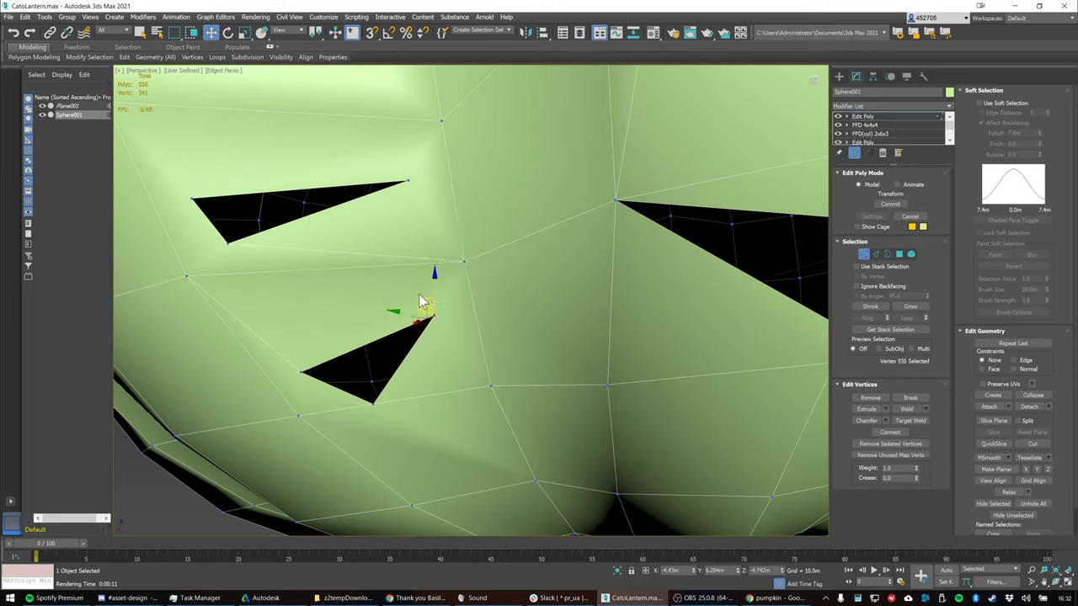
mouse_move(418, 294)
mouse_down()
mouse_move(372, 327)
mouse_move(435, 281)
mouse_move(407, 290)
mouse_up()
right_click(407, 291)
Try again to connect the bottom hole's inner tip with the groove vertex above, and clear the selection
right_click(463, 261)
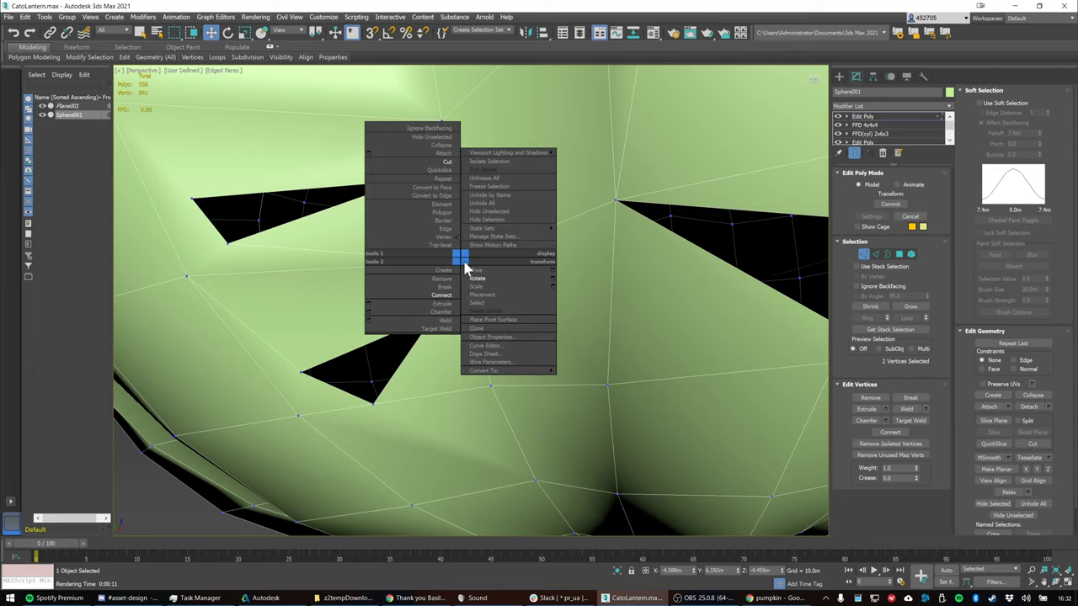
click(425, 297)
alt+middle_drag(459, 301, 462, 330)
click(477, 332)
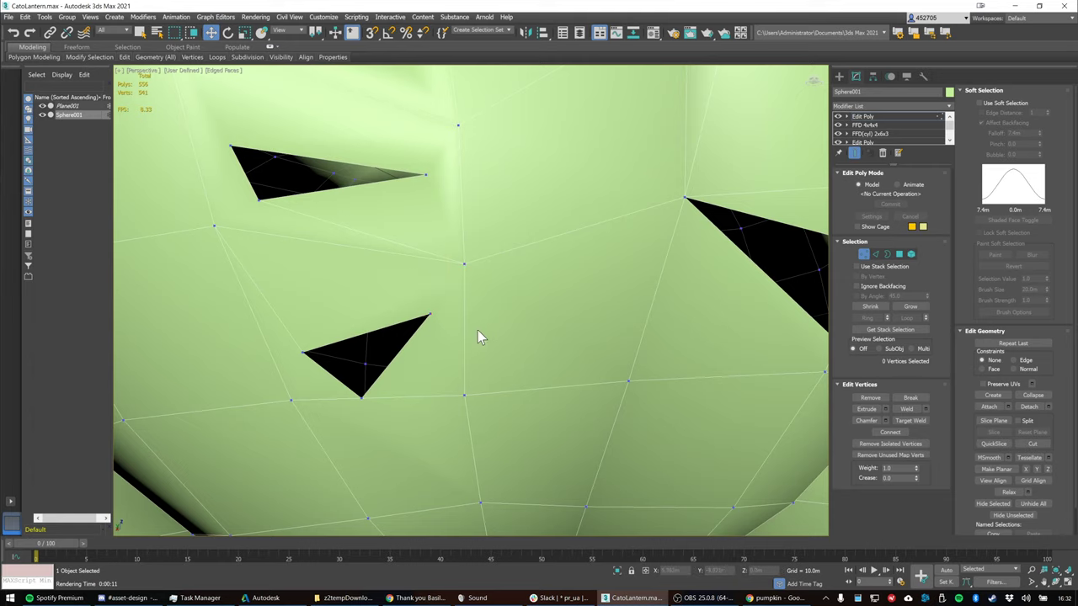
Connect the bottom whisker hole's inner tip to the groove vertex below it
click(430, 314)
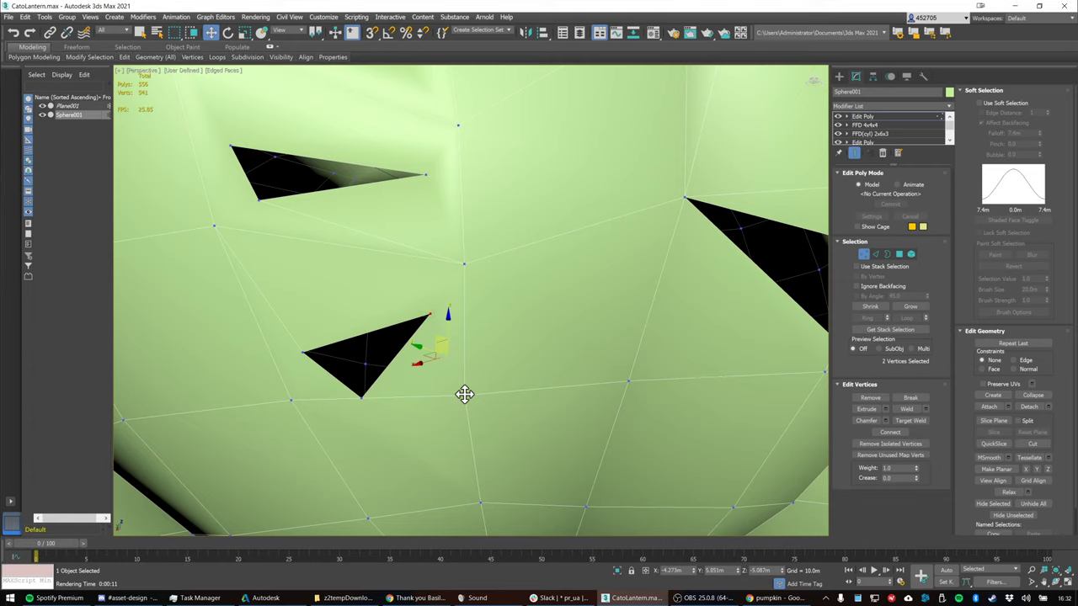
right_click(464, 394)
click(458, 430)
Try once more to connect the groove vertex above the bottom whisker hole to the hole's inner tip
alt+middle_drag(469, 337, 420, 352)
alt+middle_drag(352, 342, 462, 294)
click(494, 276)
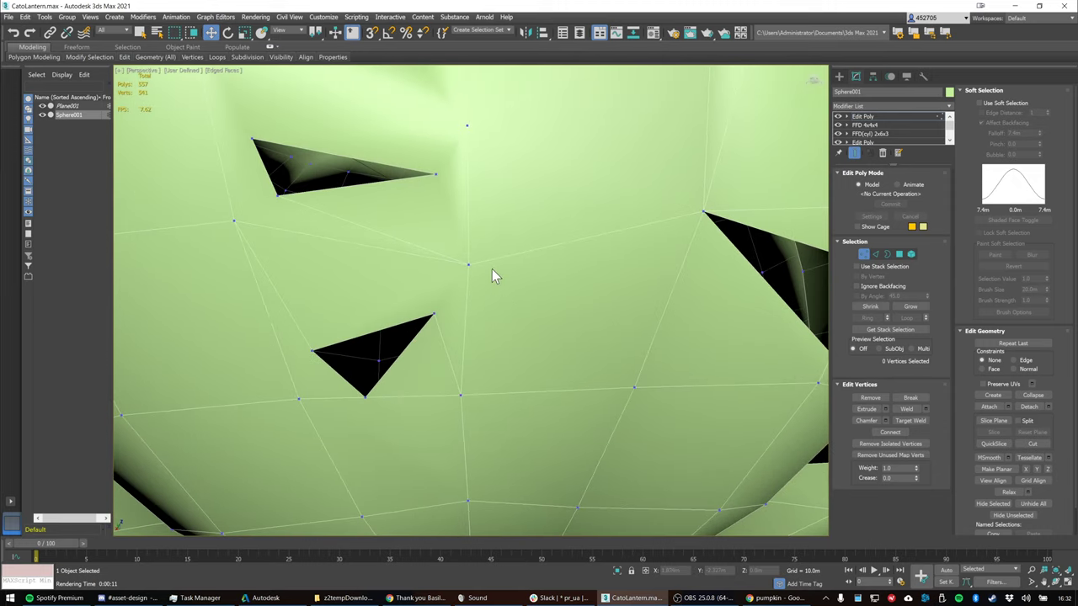
click(467, 264)
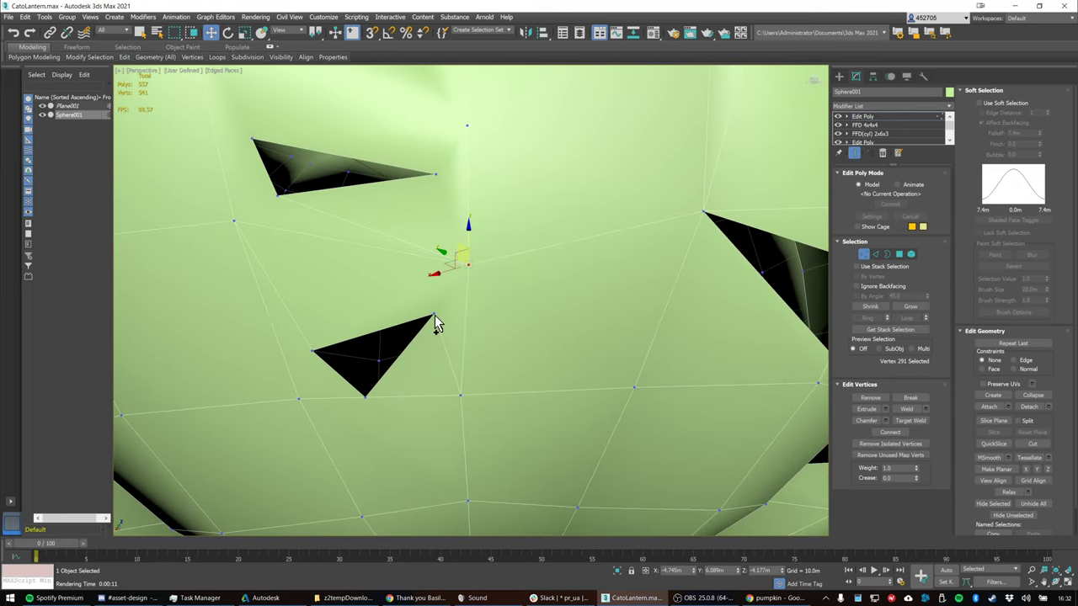
ctrl+click(434, 318)
key(e)
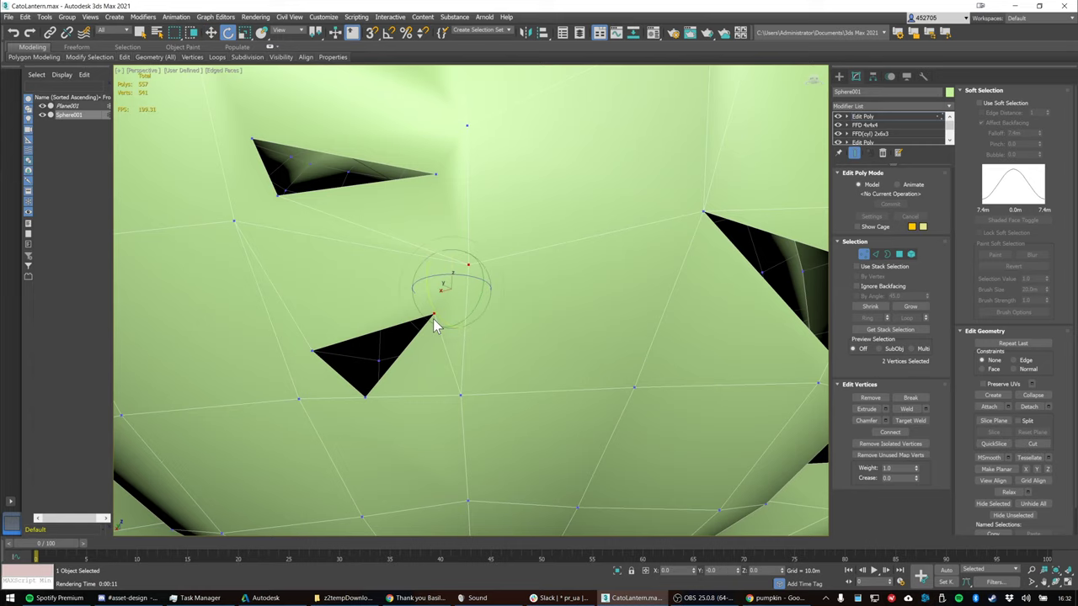
right_click(435, 327)
click(416, 353)
mouse_move(505, 315)
alt+middle_down()
mouse_move(524, 310)
mouse_move(506, 301)
mouse_move(506, 311)
alt+middle_up()
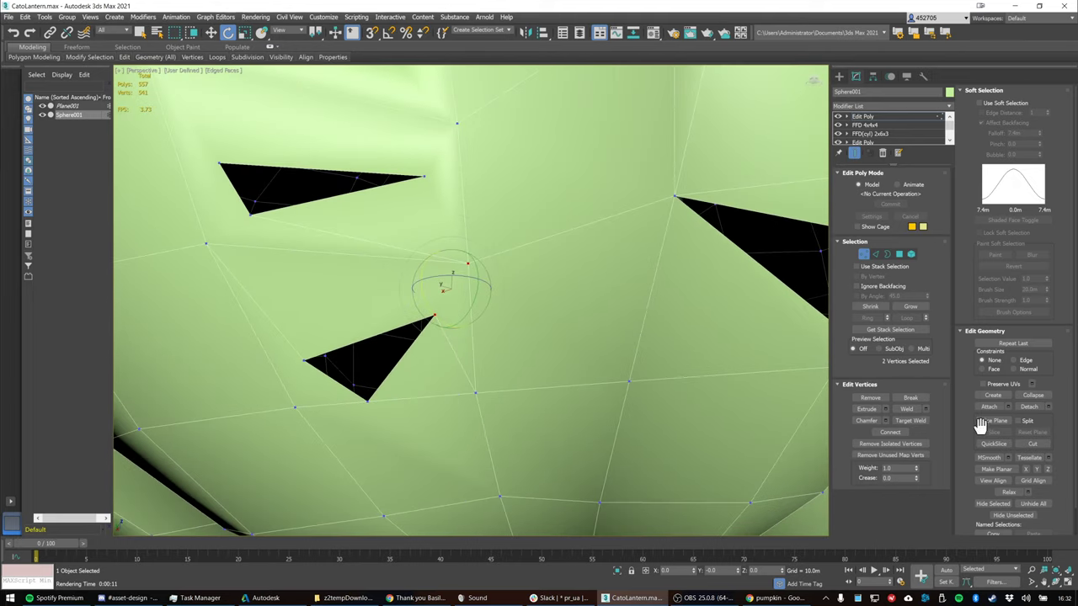
click(1032, 443)
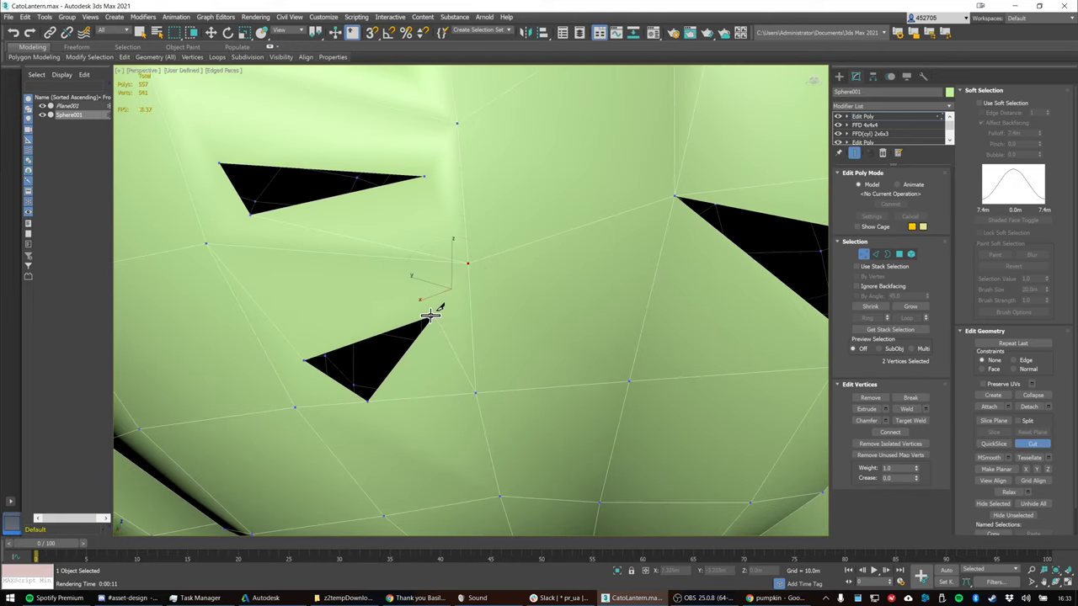
alt+middle_drag(467, 314, 491, 294)
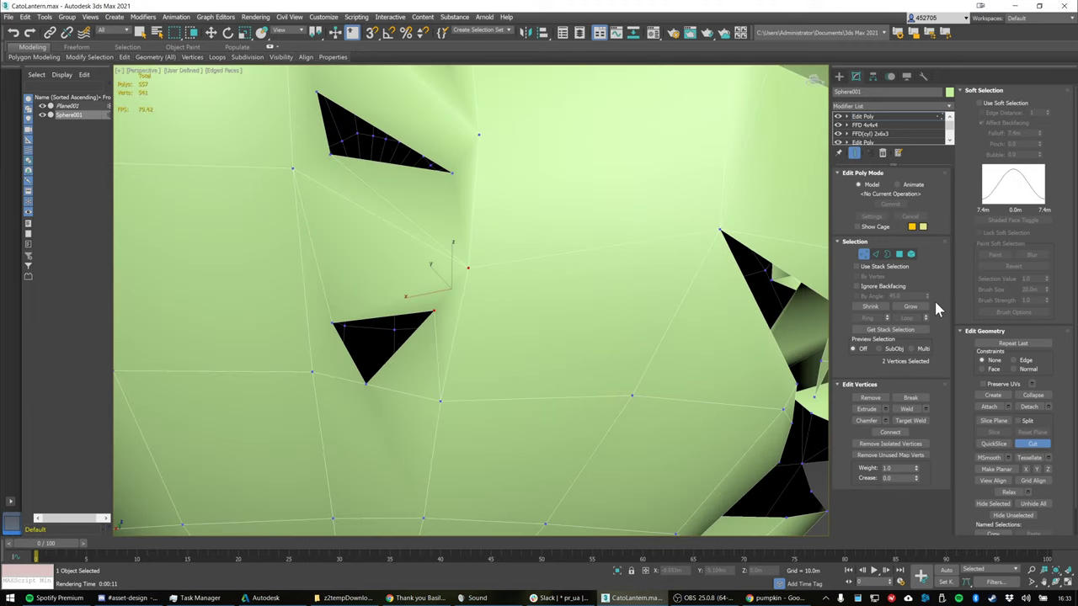
At edge level, cut a new edge from the bottom whisker hole's inner tip to the groove vertex above it
click(874, 255)
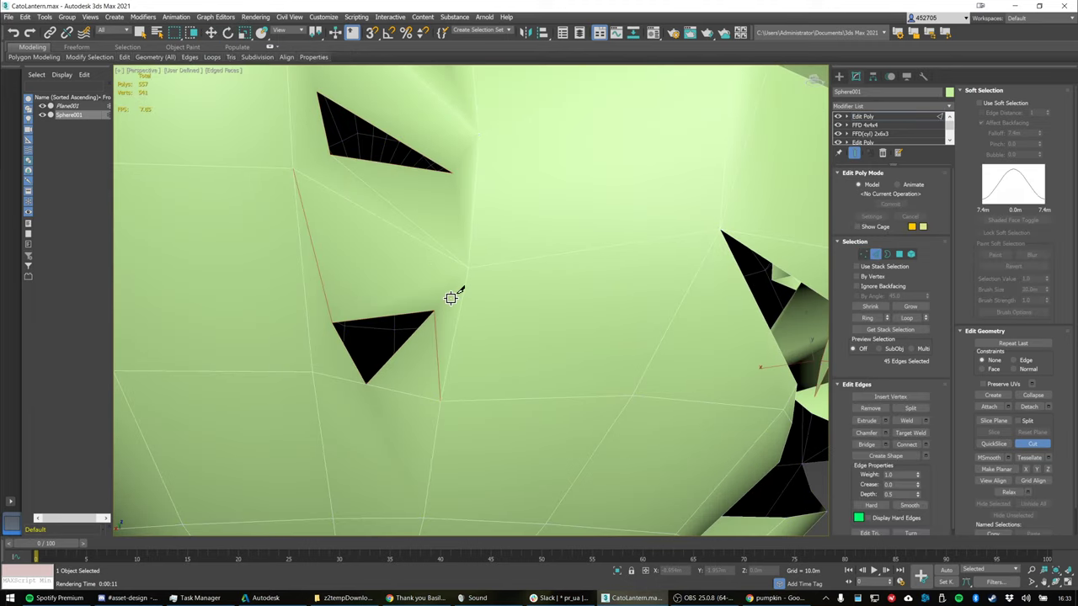
click(1032, 443)
key(e)
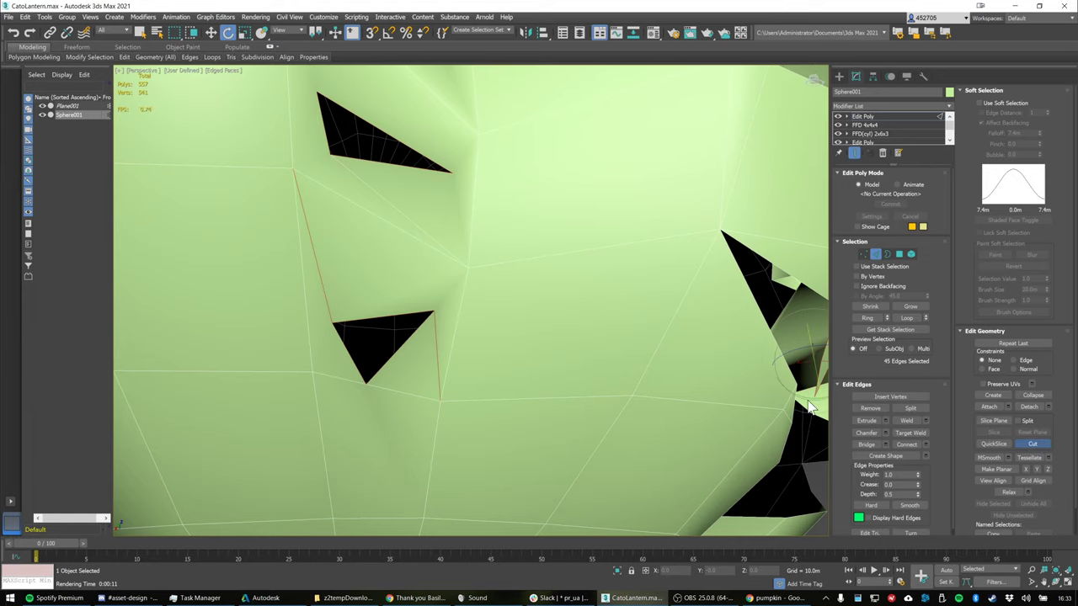
drag(465, 309, 467, 311)
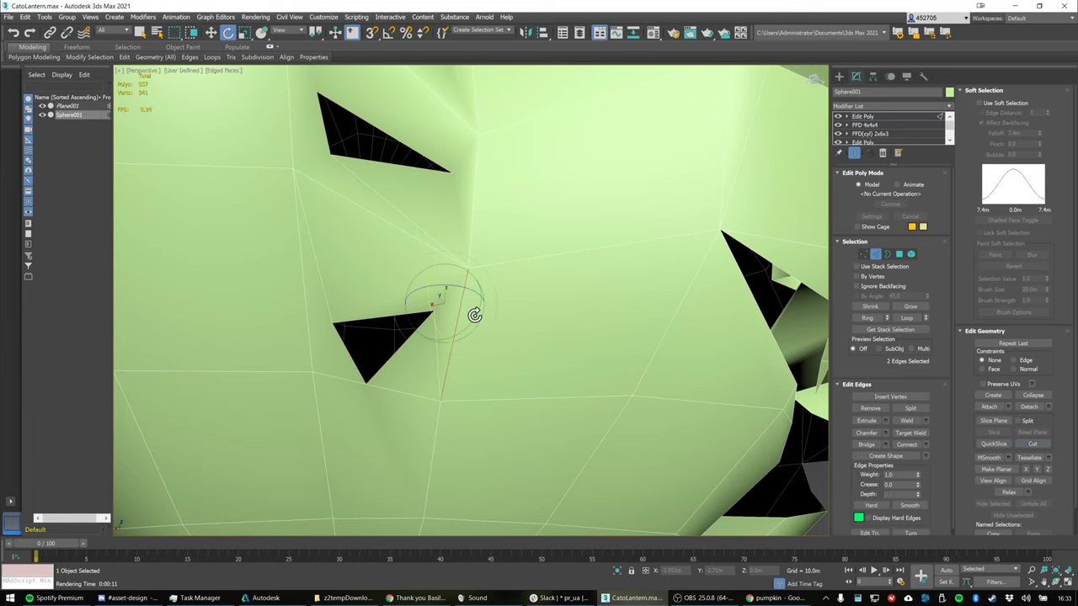
mouse_move(556, 310)
alt+middle_down()
mouse_move(493, 313)
mouse_move(551, 307)
alt+middle_up()
click(1035, 444)
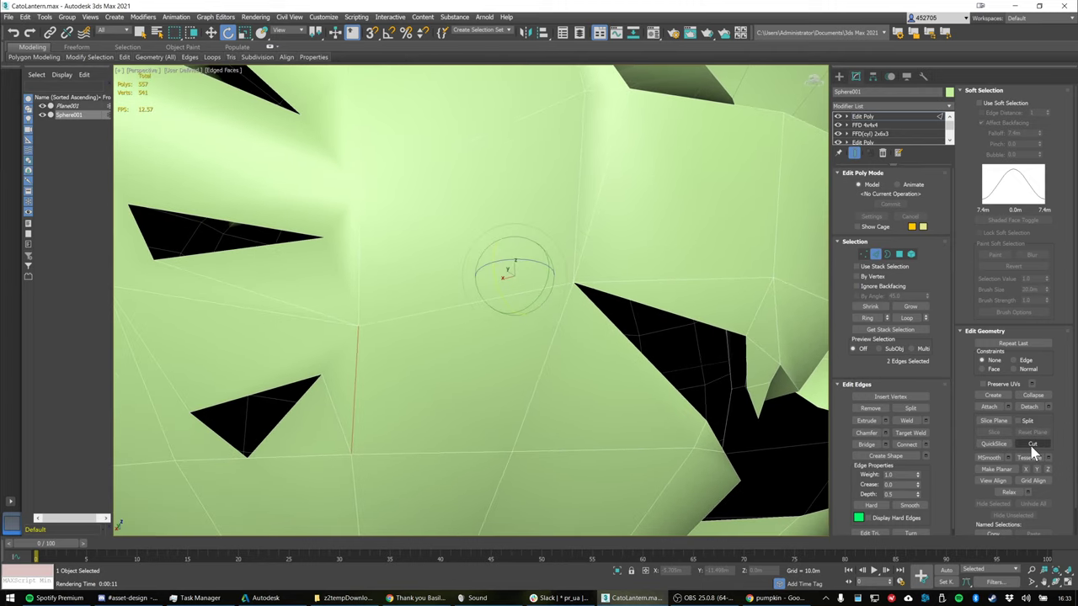
click(321, 373)
click(359, 326)
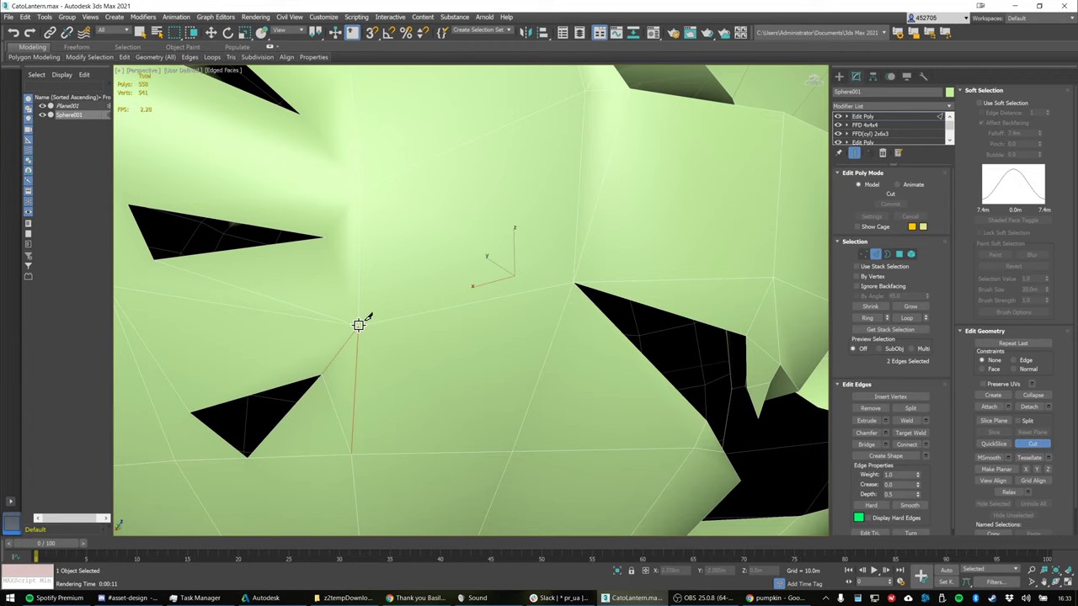
key(e)
alt+middle_drag(378, 266, 730, 268)
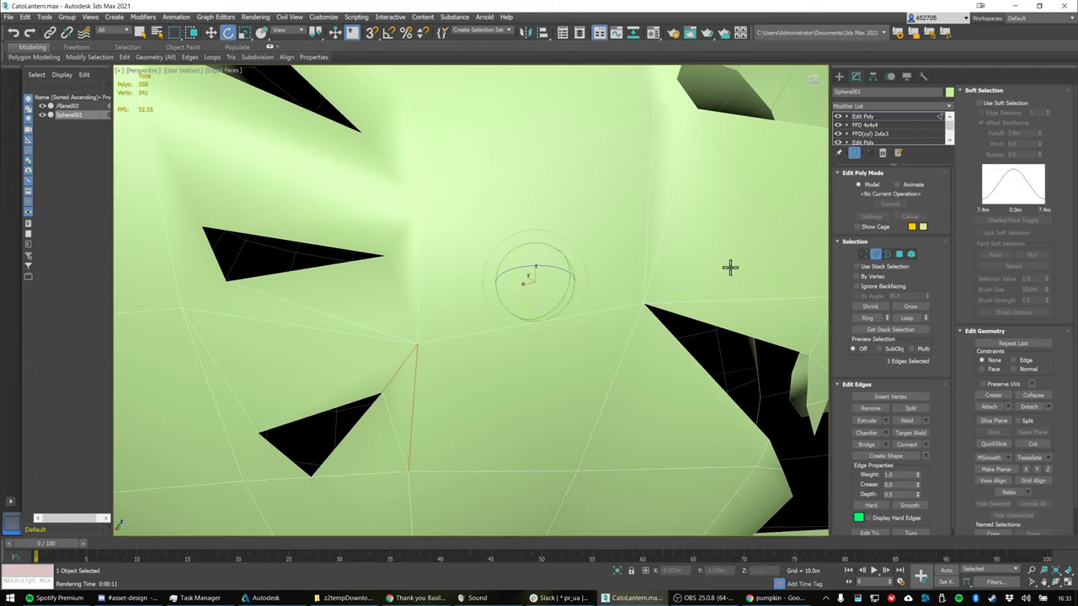
Return to vertex level and connect the middle whisker hole's inner tip to the groove vertex below it
click(863, 255)
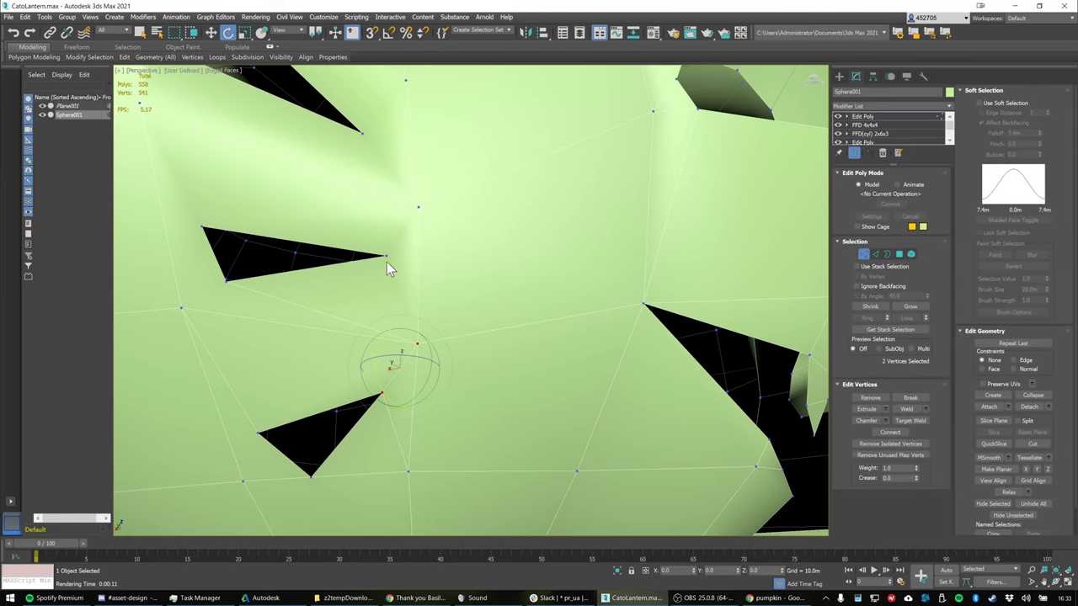
click(389, 257)
scroll(413, 270, down, 3)
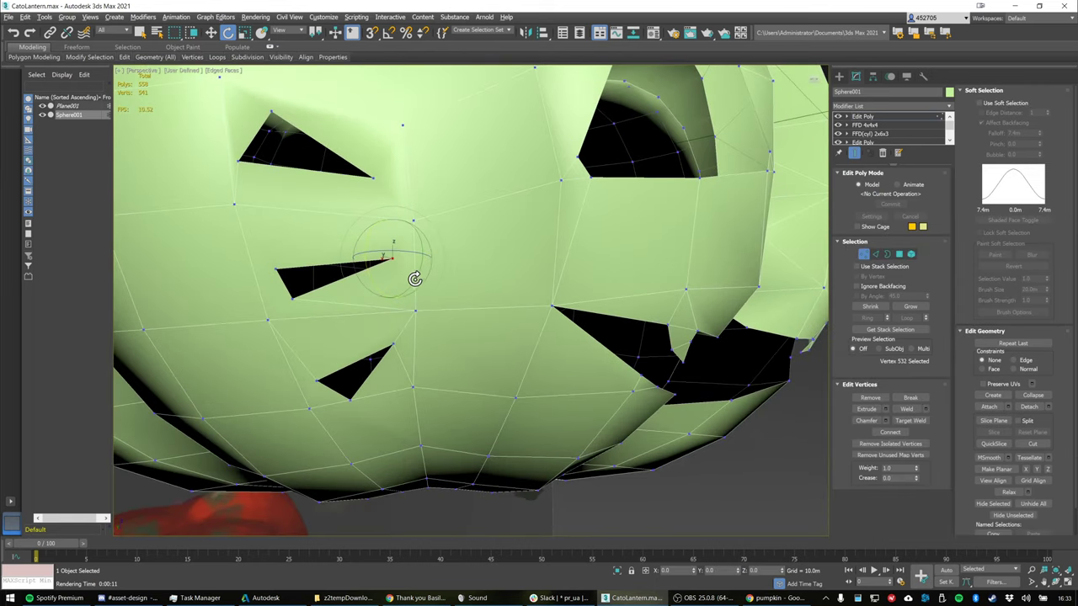
scroll(399, 306, up, 3)
ctrl+click(436, 320)
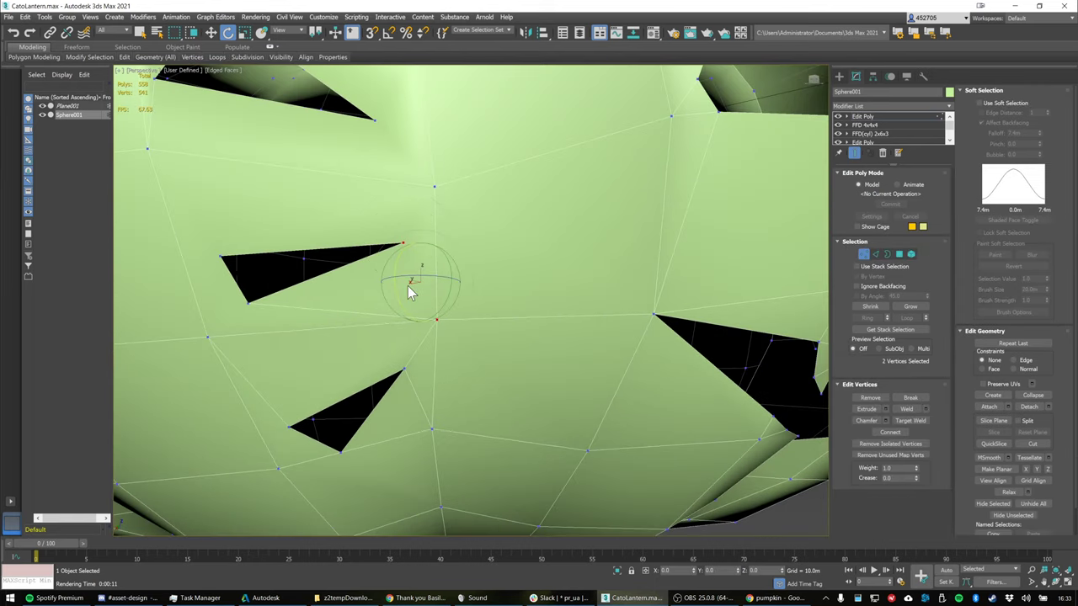
right_click(415, 315)
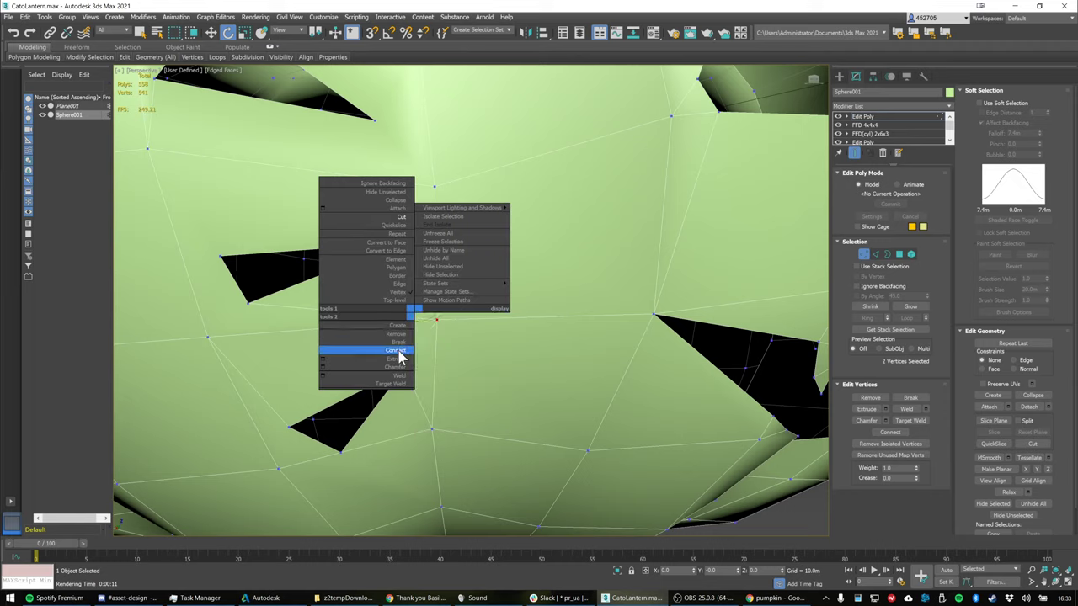
click(396, 351)
Connect the middle whisker hole's lower outer corner to the nearest mesh vertex below it
click(247, 304)
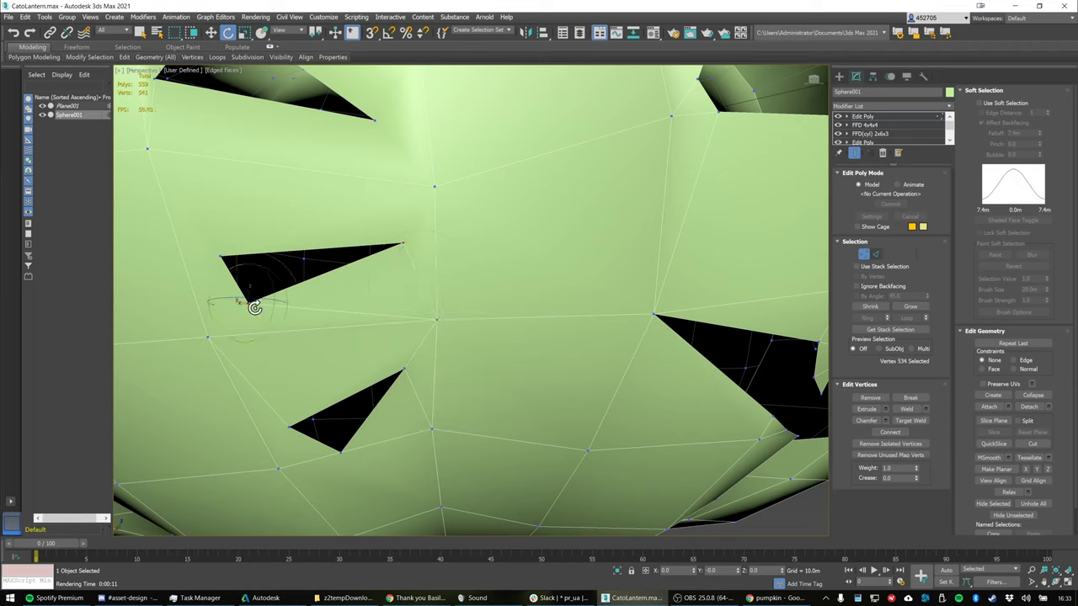
ctrl+click(208, 338)
right_click(268, 331)
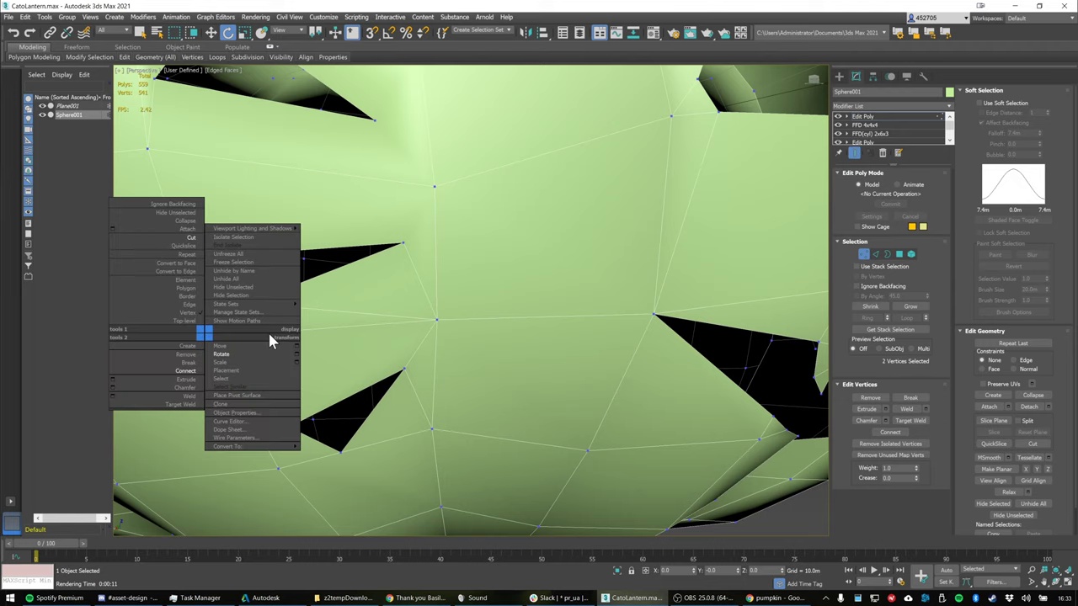
click(206, 376)
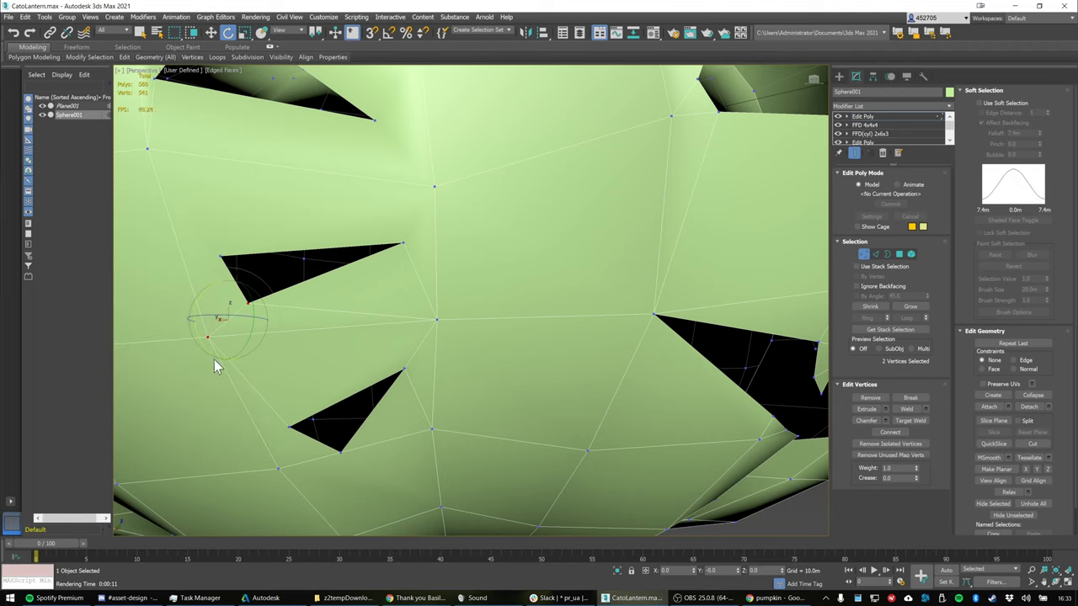
Connect the middle whisker hole's inner tip to the groove vertex above it
click(402, 244)
ctrl+click(434, 187)
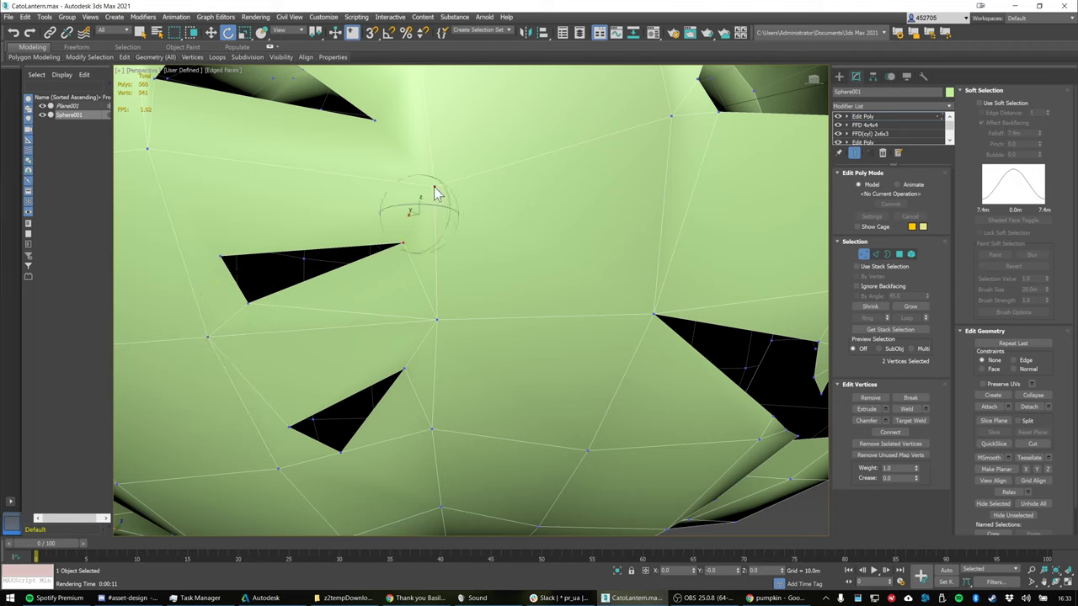
right_click(435, 192)
click(411, 222)
Try to connect the middle whisker hole's upper outer corner to the mesh vertex above it
click(218, 254)
ctrl+click(147, 149)
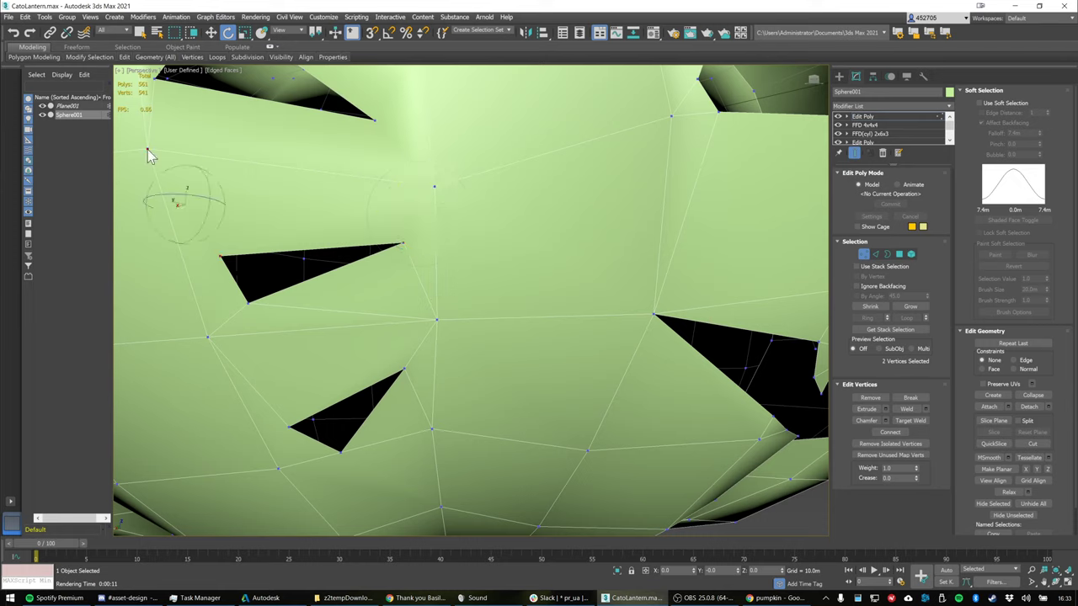
right_click(147, 149)
click(126, 193)
Remove the redundant edge running from the middle whisker hole's lower corner to the groove vertex
middle_drag(380, 205, 404, 236)
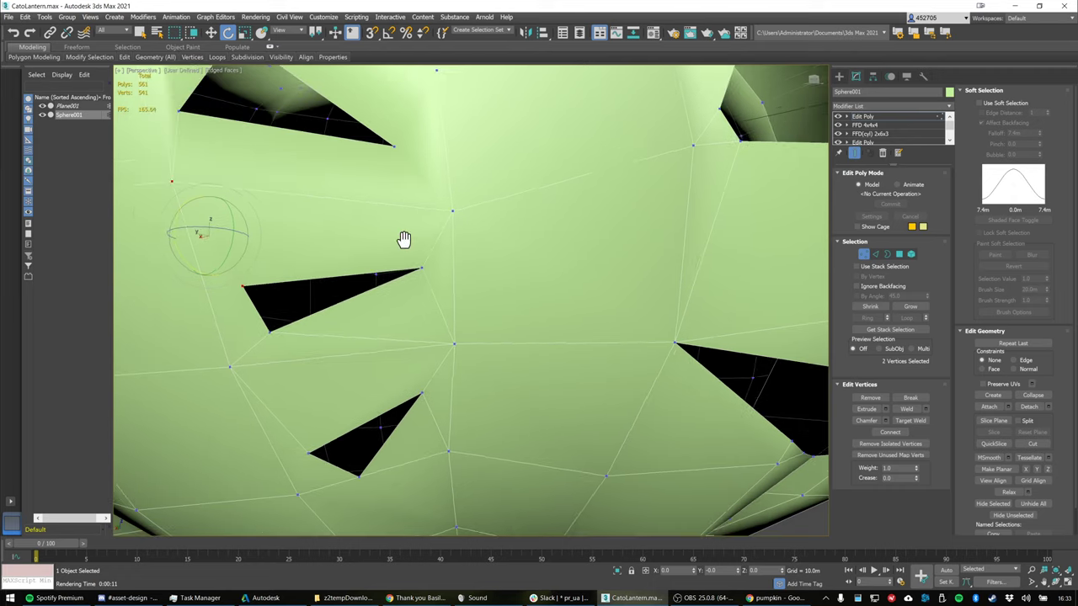
key(2)
click(336, 337)
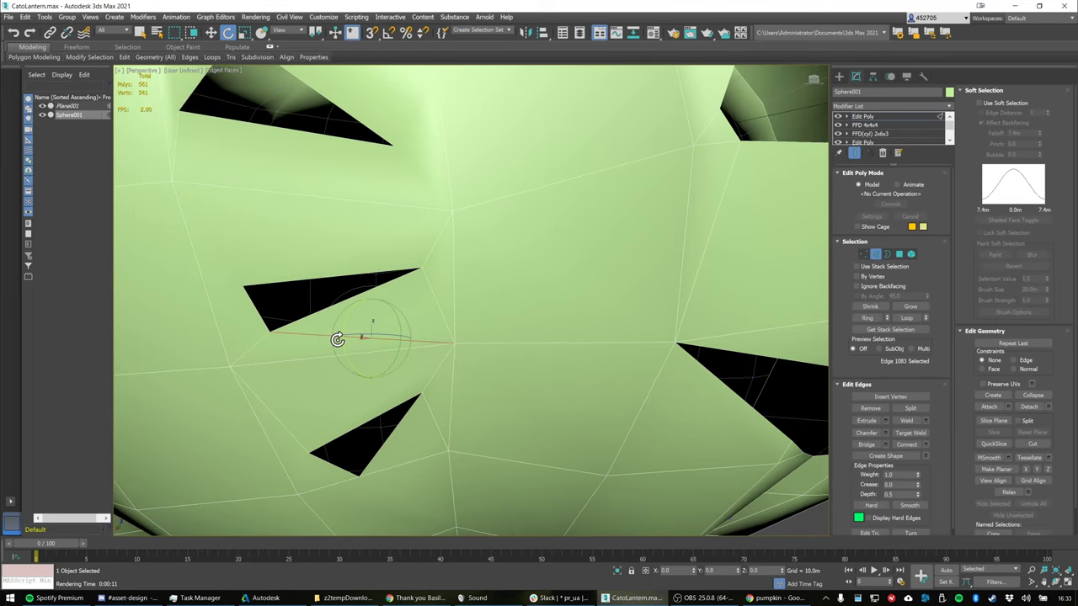
key(BackSpace)
At vertex level, connect the top whisker hole's inner tip to the groove vertex below it and clear the selection
scroll(382, 328, down, 3)
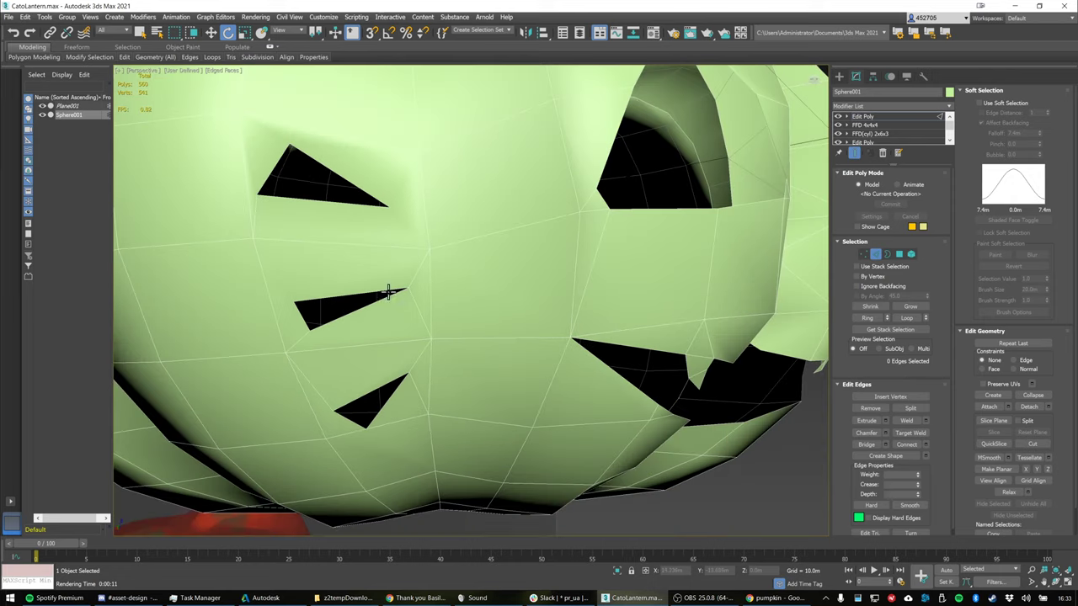
mouse_move(392, 291)
alt+middle_down()
mouse_move(390, 301)
mouse_move(407, 293)
alt+middle_up()
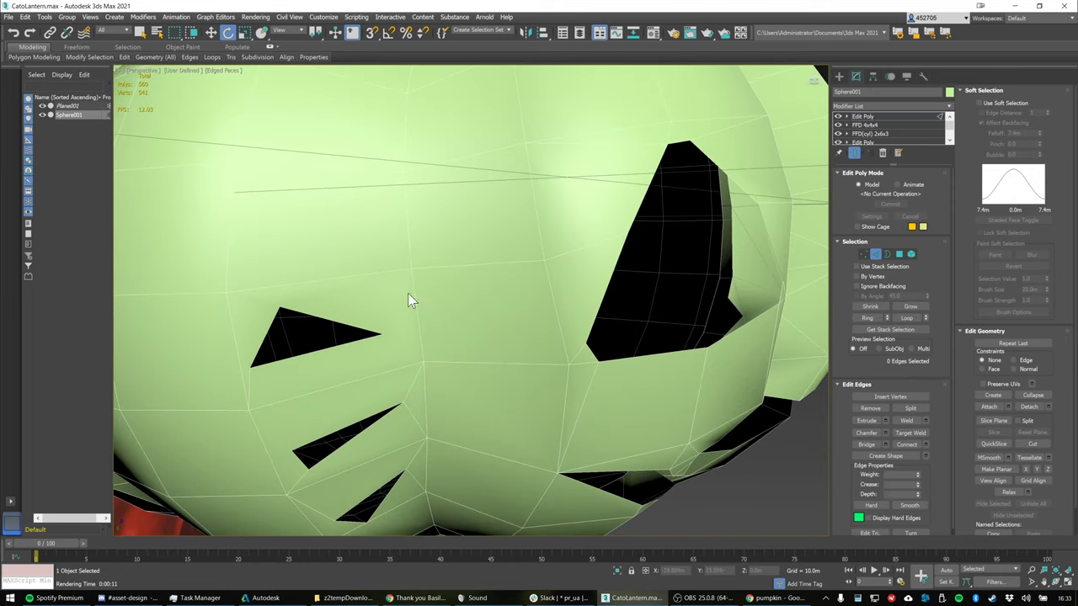
click(862, 256)
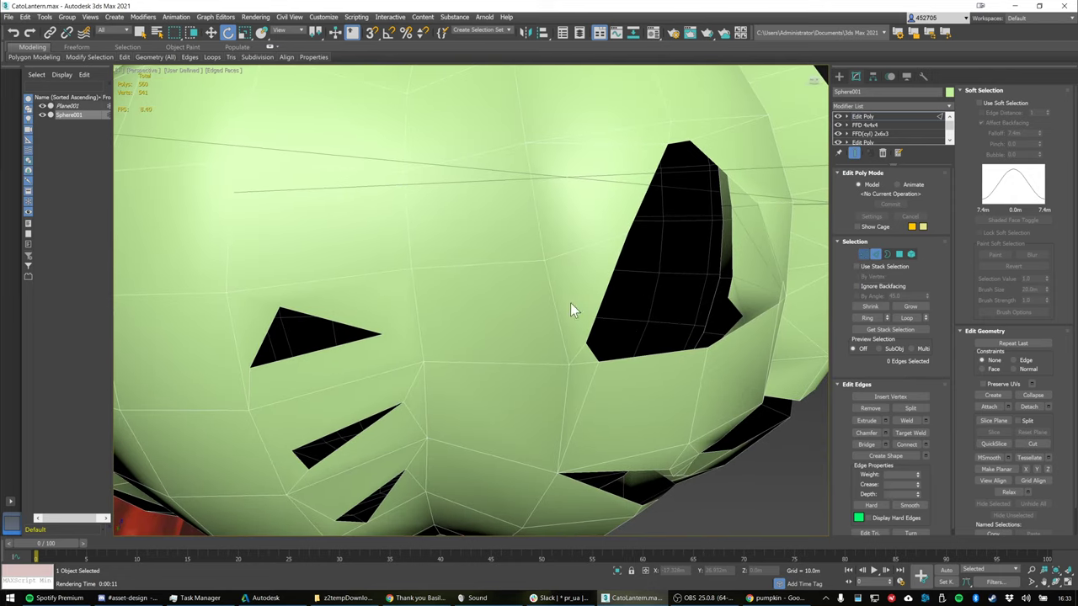
click(382, 334)
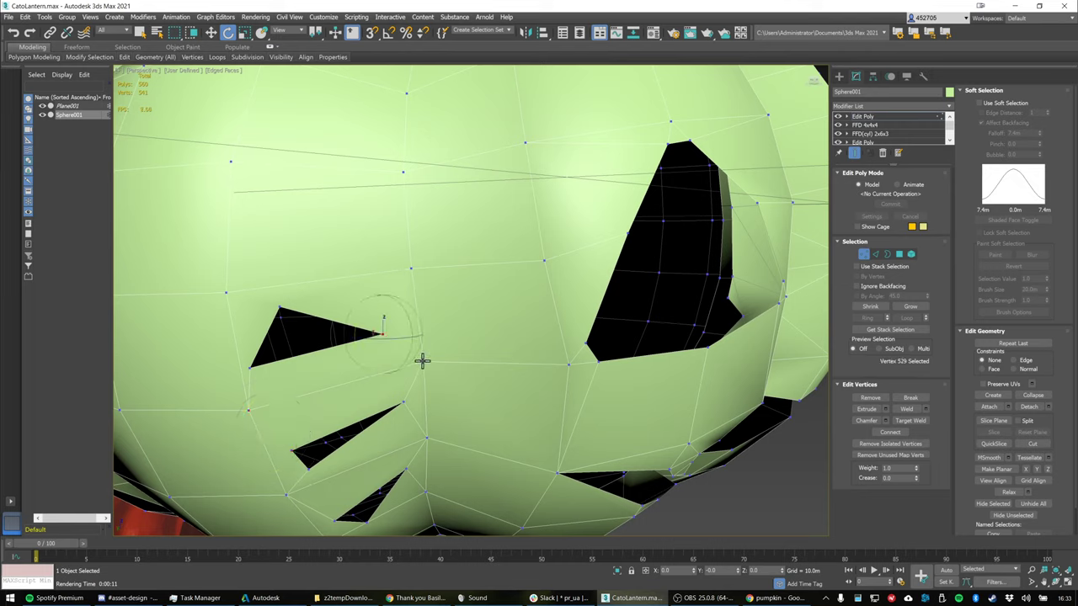
ctrl+click(421, 360)
right_click(412, 345)
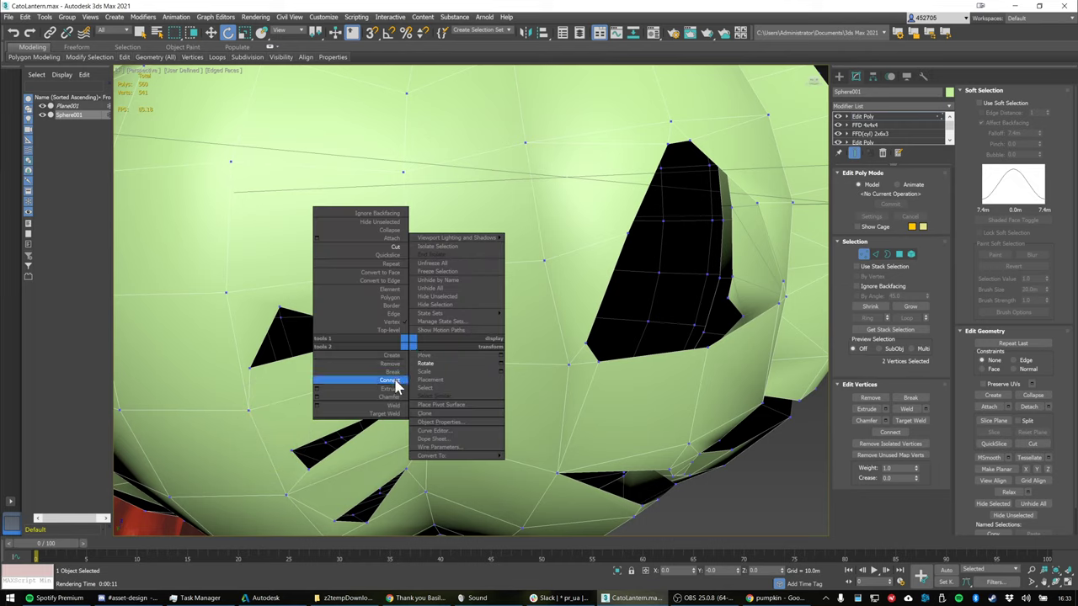
click(396, 386)
click(458, 316)
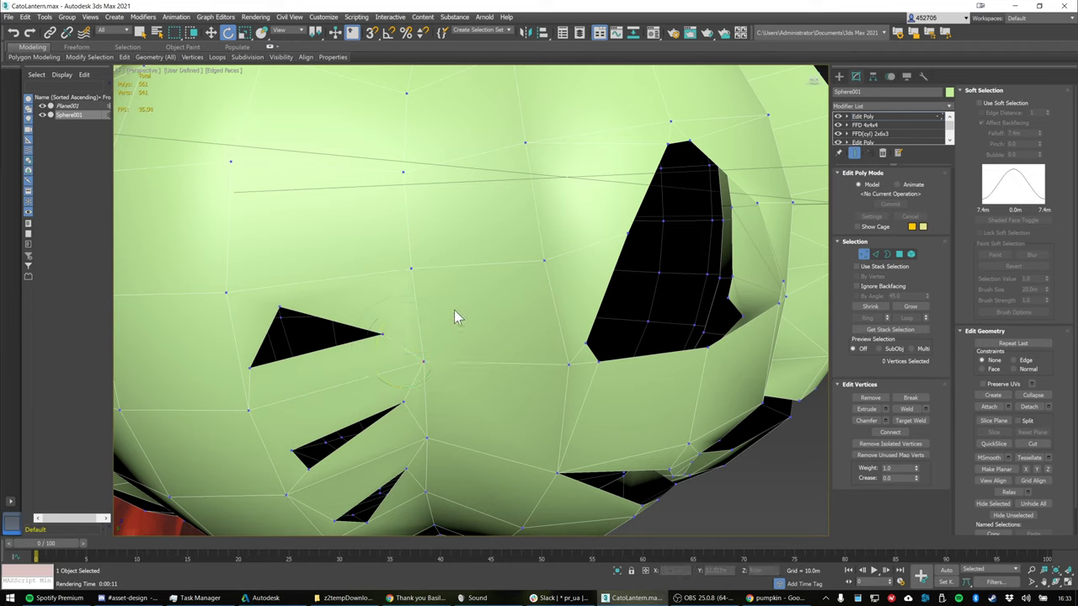
Connect the top whisker hole's upper outer corner to the neighbouring mesh vertex on its outer side
click(278, 309)
ctrl+click(226, 295)
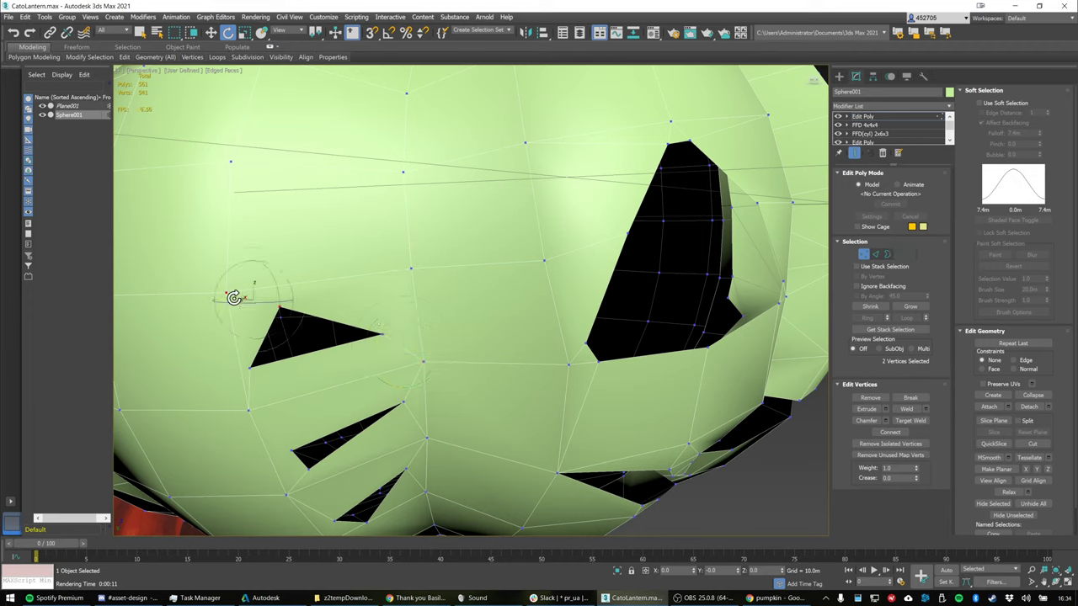
right_click(232, 300)
click(265, 313)
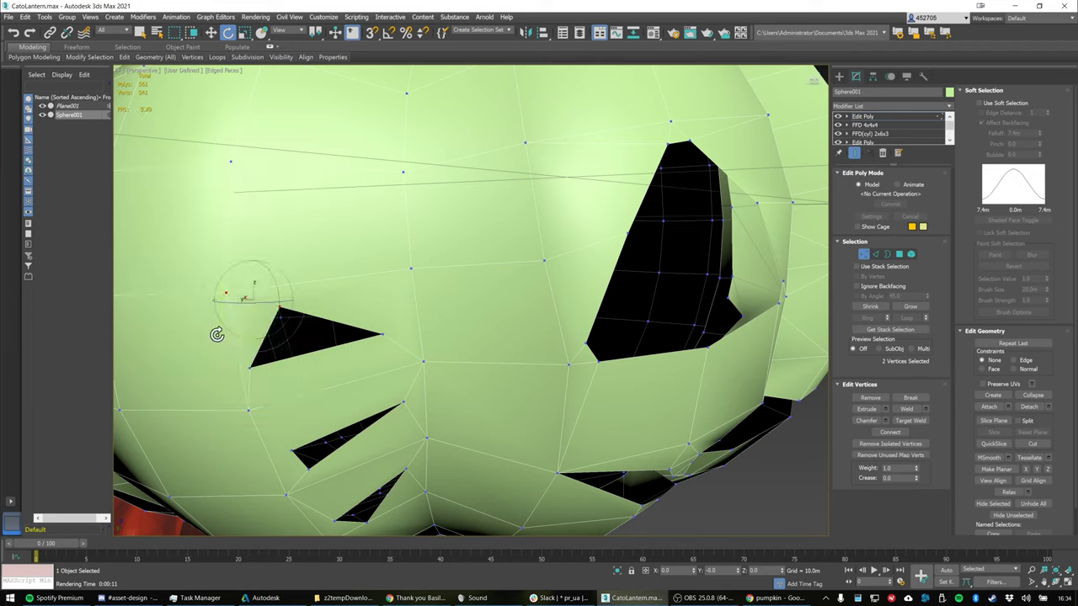
Connect the top whisker hole's inner tip to the groove vertex above it
click(379, 333)
click(383, 334)
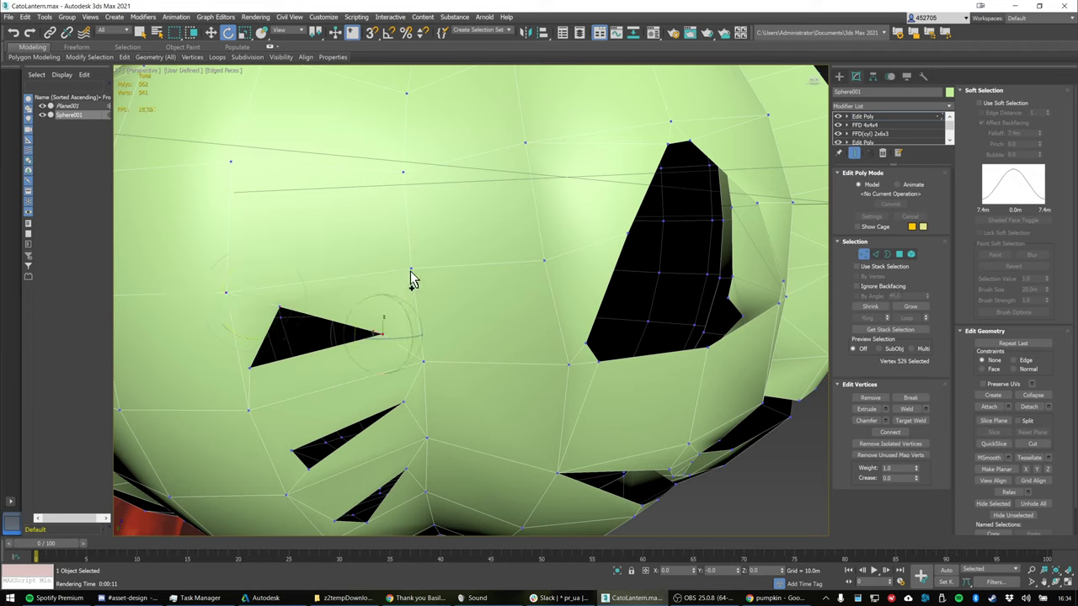
ctrl+click(411, 269)
right_click(402, 297)
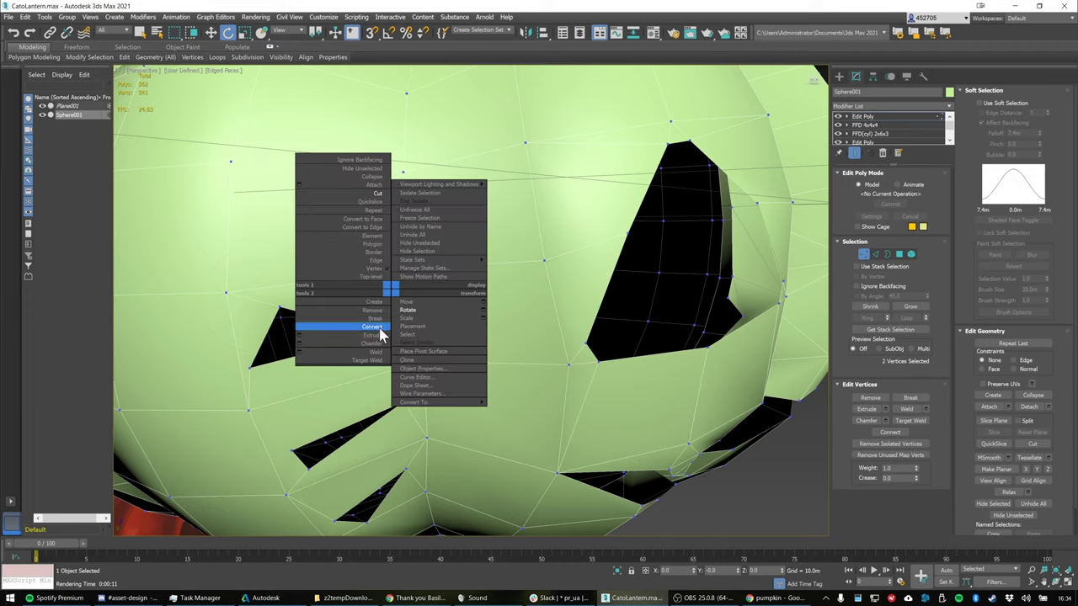
click(370, 323)
Connect the middle whisker hole's upper outer corner to the mesh vertex between it and the top hole
click(290, 450)
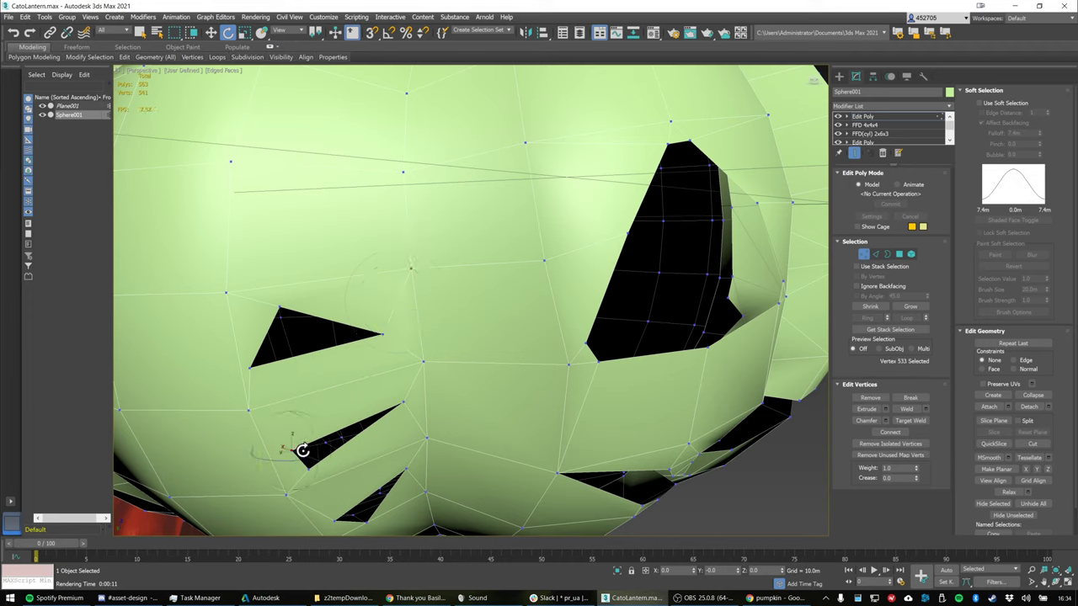
ctrl+click(251, 410)
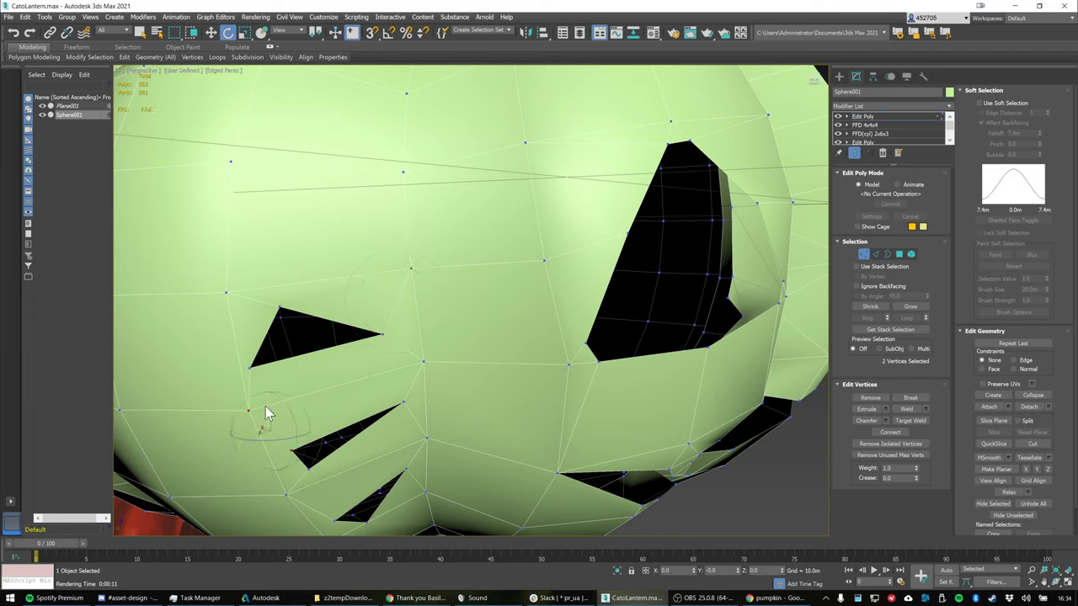
key(w)
right_click(295, 421)
click(276, 452)
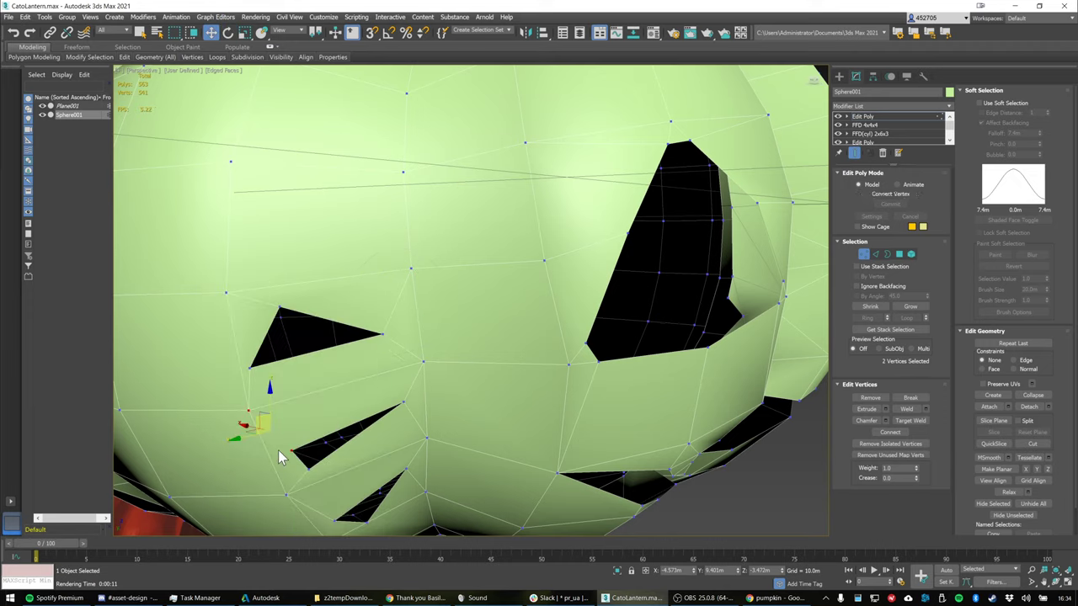
Clear the vertex selection, leave vertex editing, and check the whole pumpkin head from the front
alt+middle_drag(437, 420, 510, 354)
scroll(453, 321, down, 4)
click(681, 350)
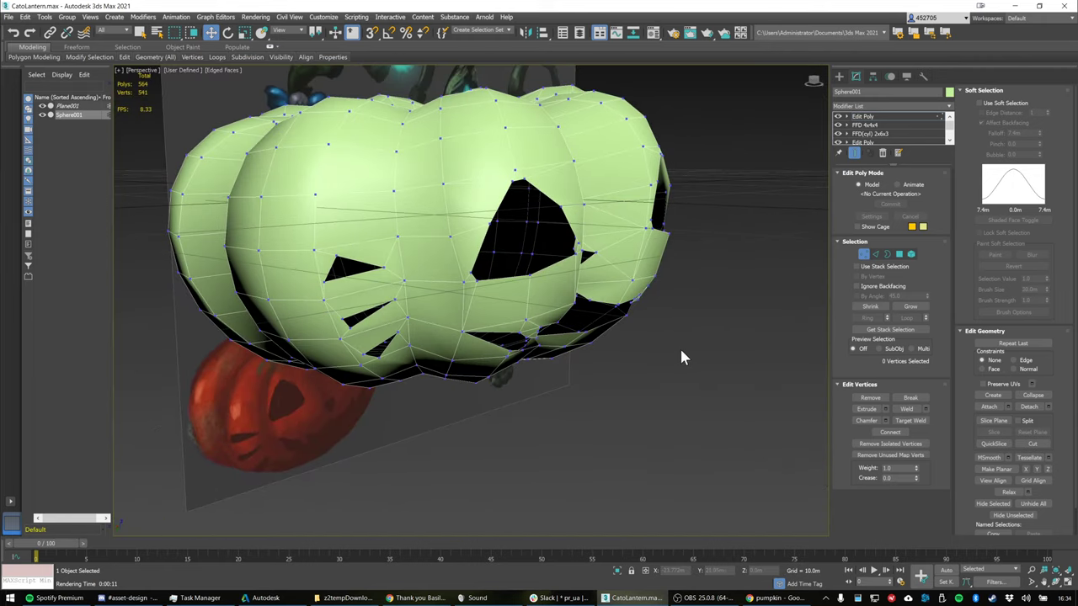
click(863, 255)
alt+middle_drag(760, 281, 603, 278)
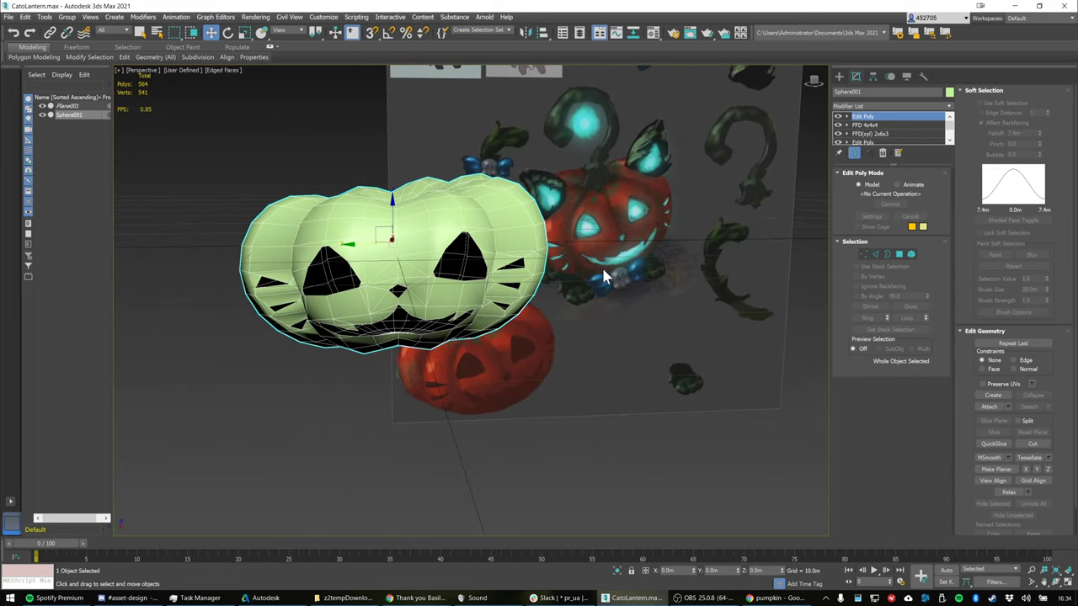
alt+middle_drag(651, 222, 615, 237)
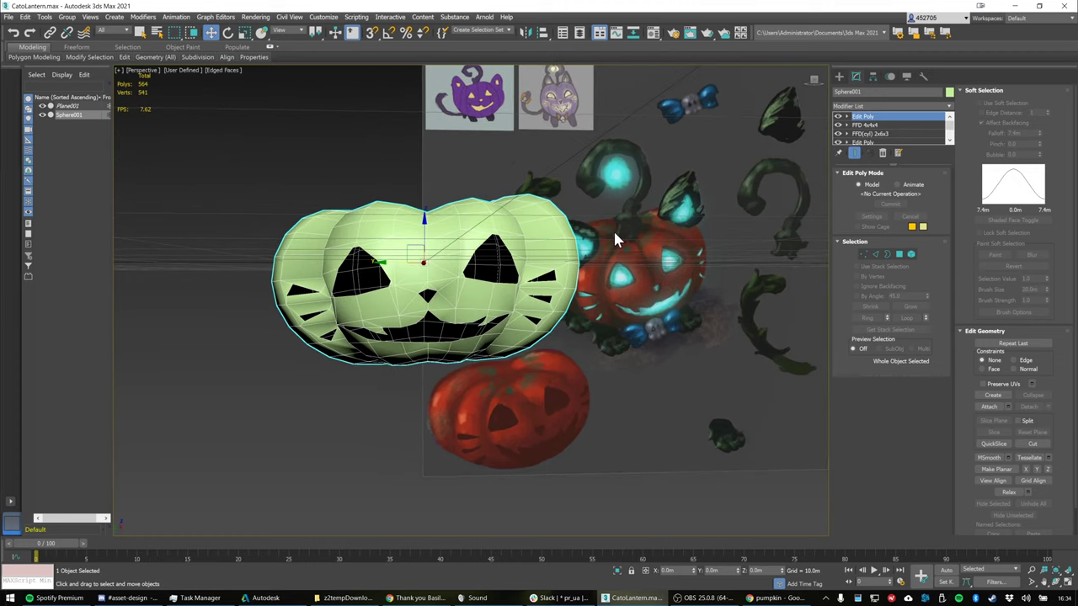
key(shift+q)
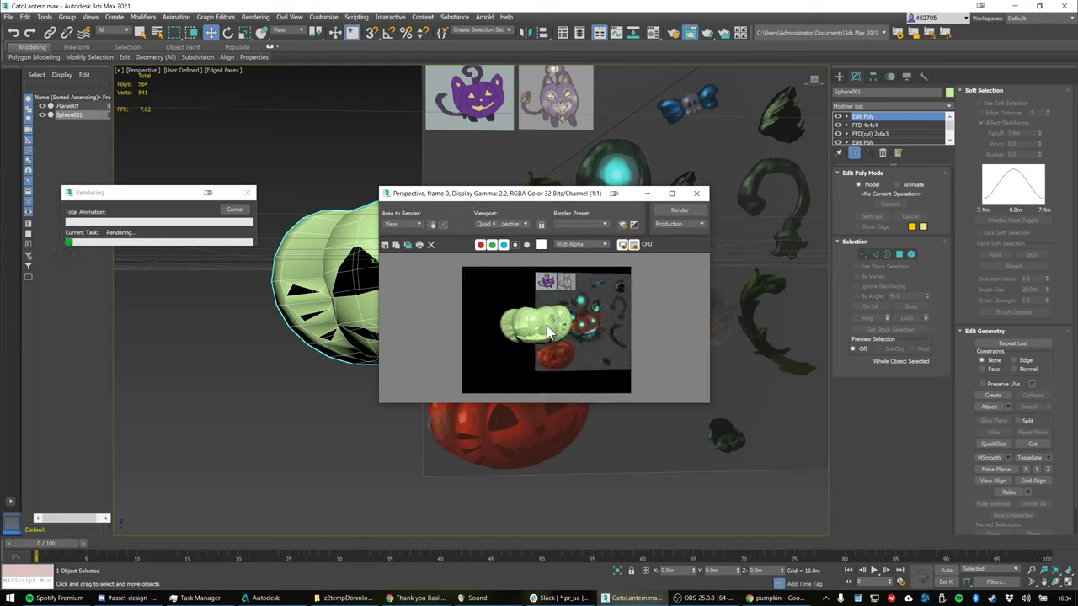
click(244, 208)
click(247, 193)
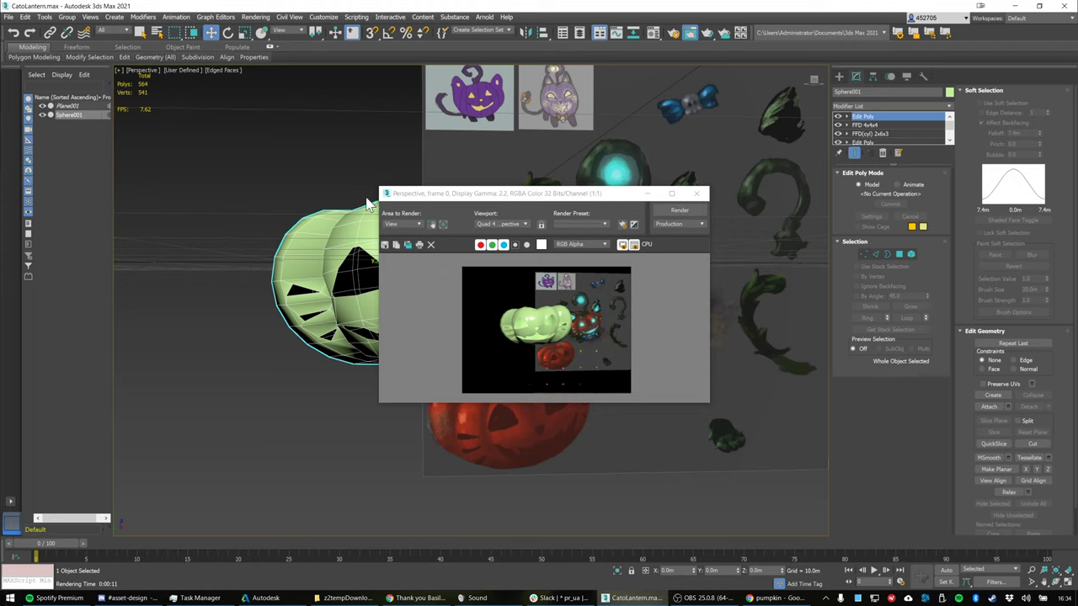
click(695, 193)
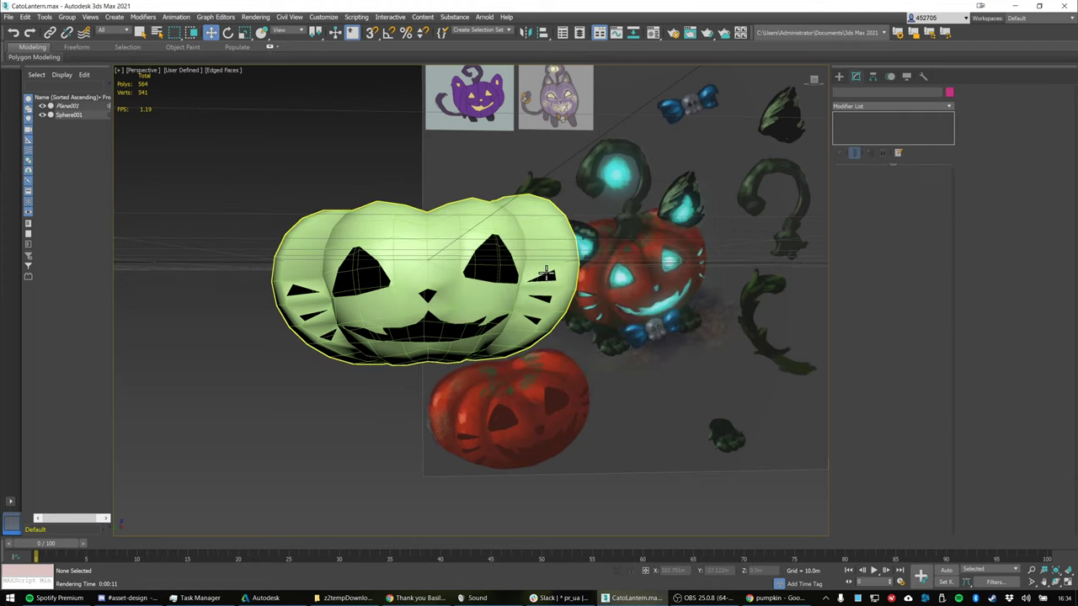
Select the pumpkin head and scale it slightly taller along its vertical axis to better match the concept art
click(512, 246)
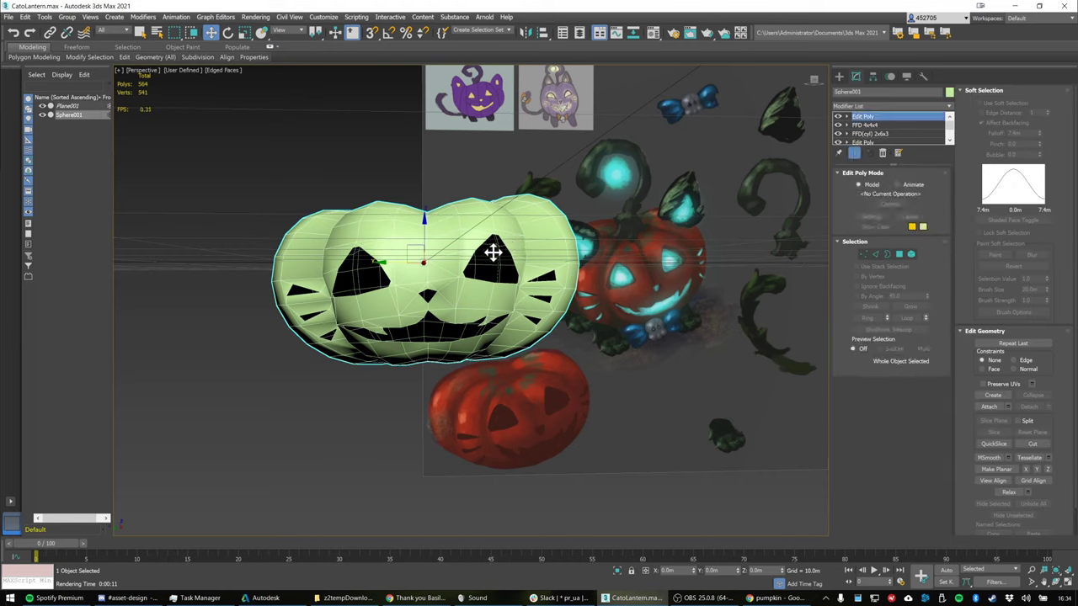
key(r)
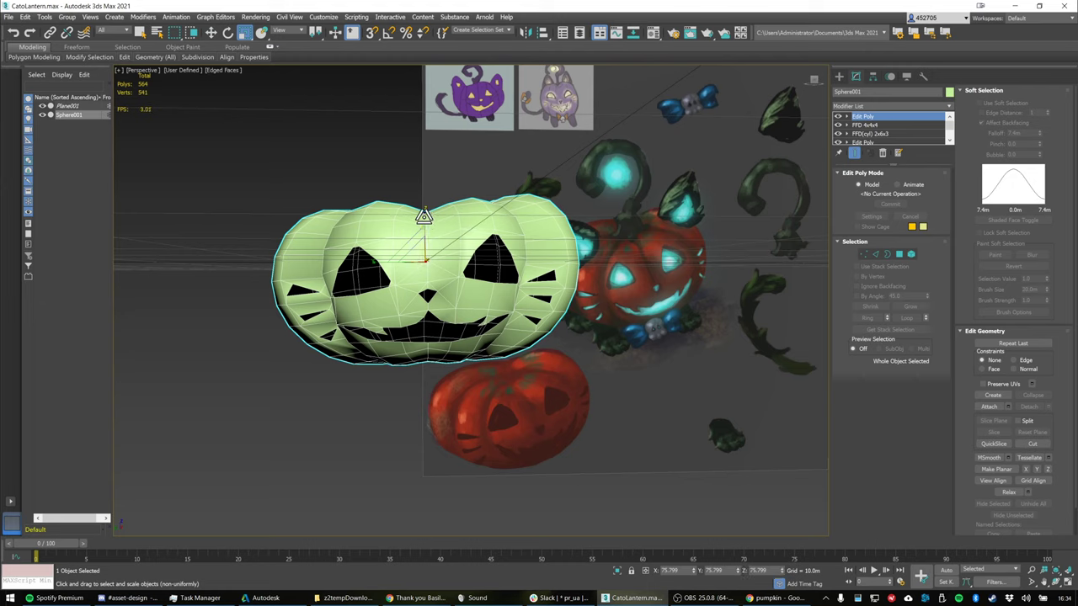
drag(423, 217, 425, 217)
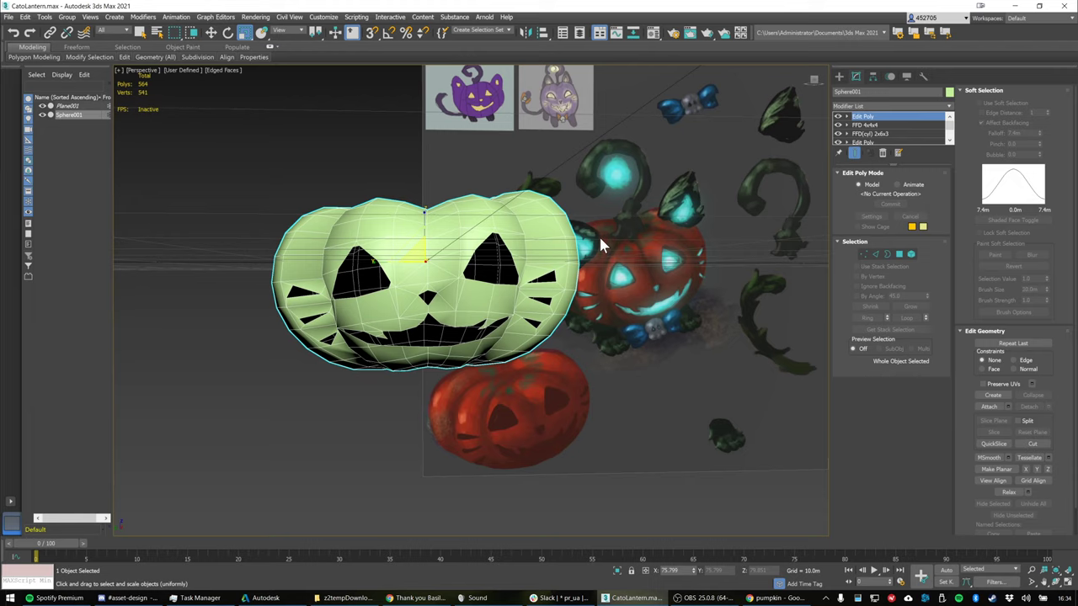
scroll(594, 242, down, 2)
mouse_move(592, 243)
alt+middle_down()
mouse_move(596, 254)
mouse_move(592, 242)
alt+middle_up()
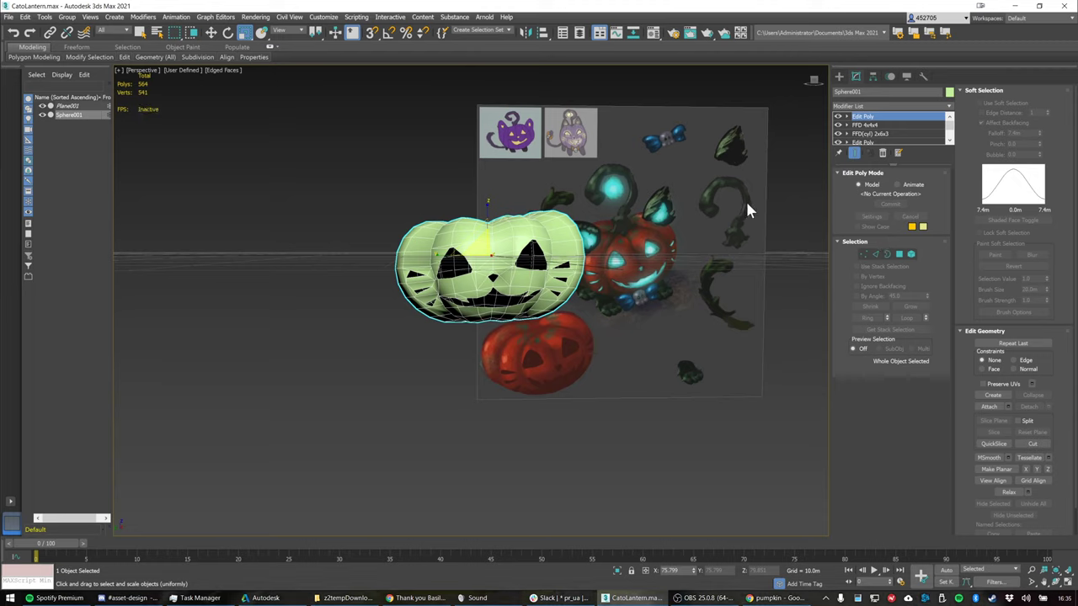
Open the choice of modifiers for the whole pumpkin head
click(877, 107)
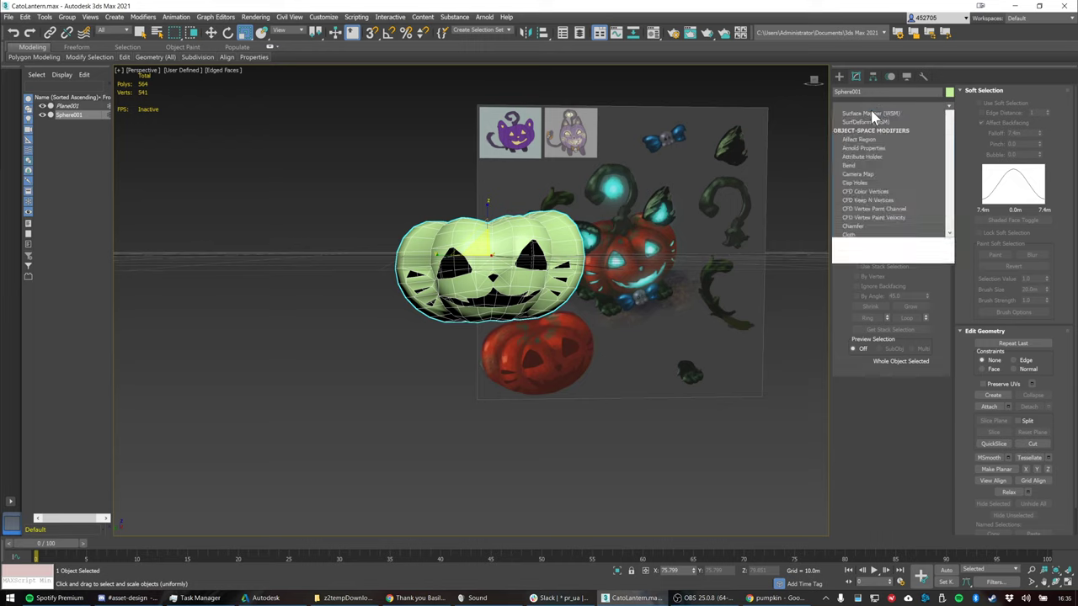
Add a TurboSmooth modifier to the pumpkin and run a test render of the perspective view
text(tu)
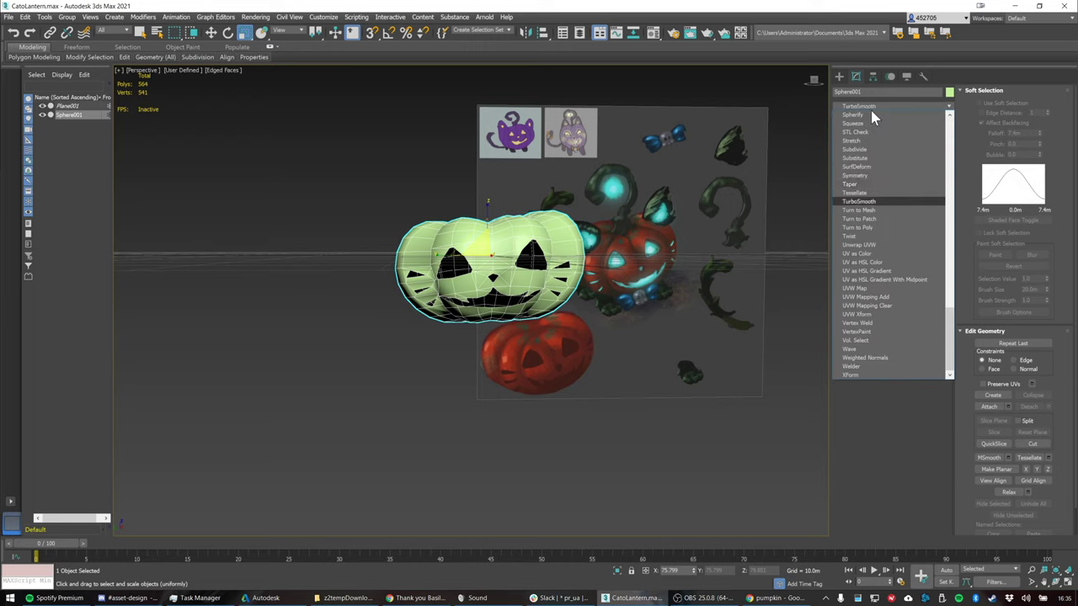
key(Return)
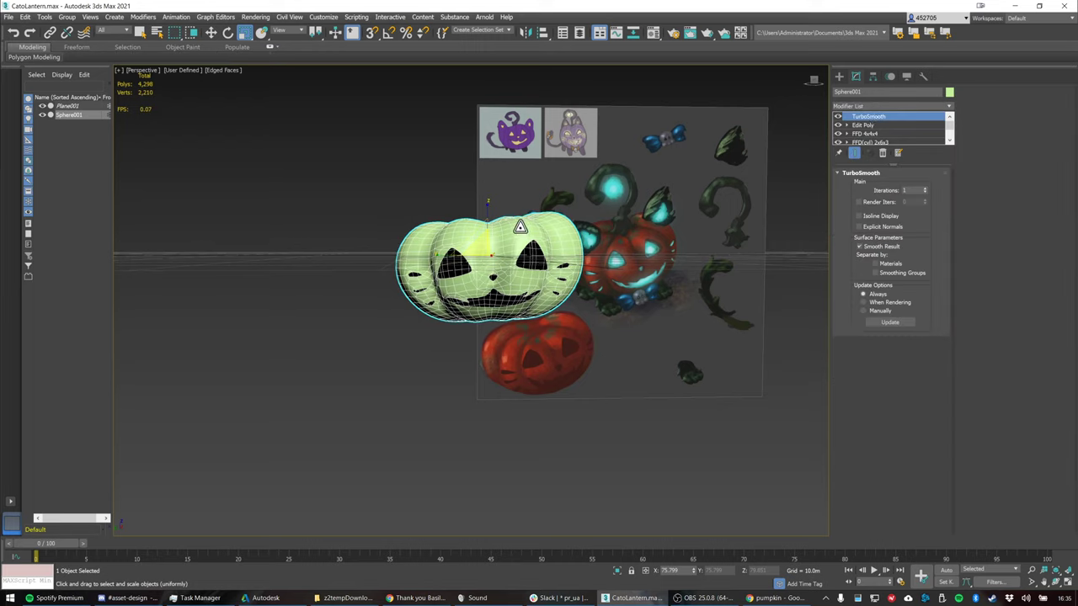
alt+middle_drag(521, 228, 585, 251)
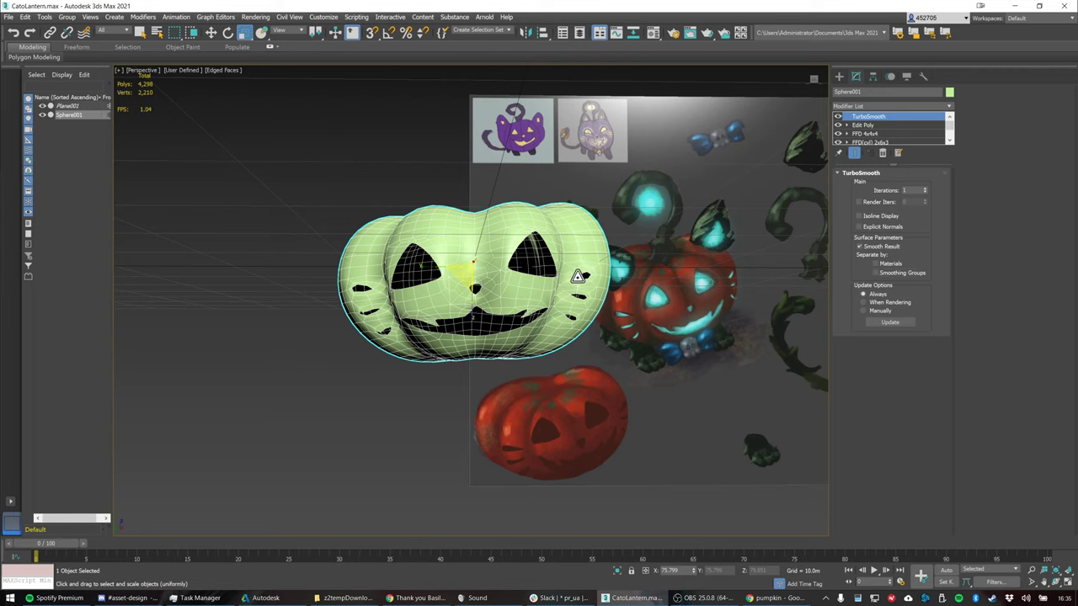
alt+middle_drag(627, 277, 646, 272)
key(F9)
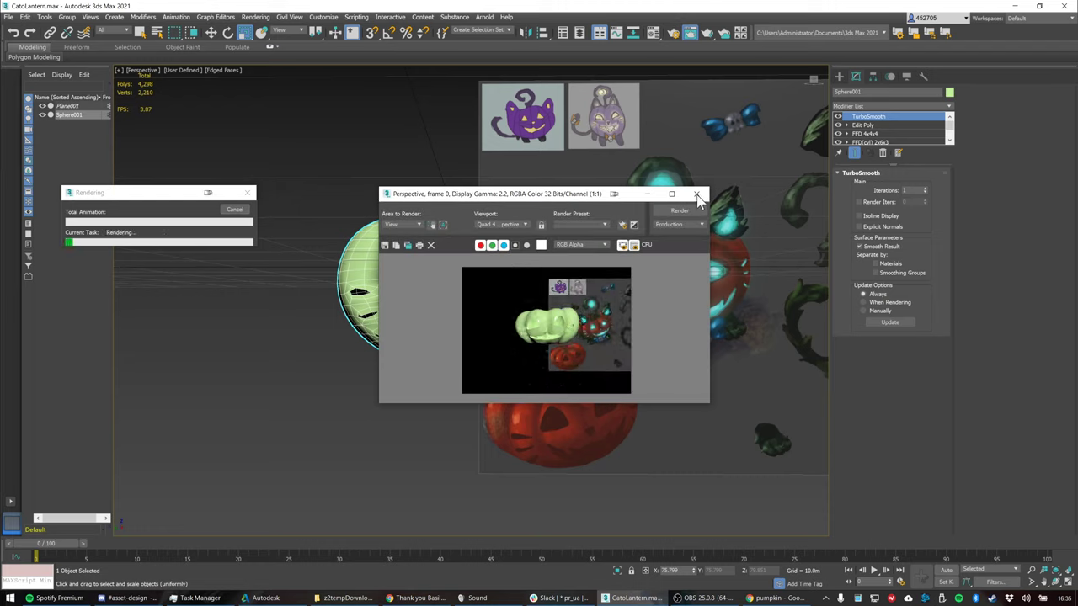
click(697, 194)
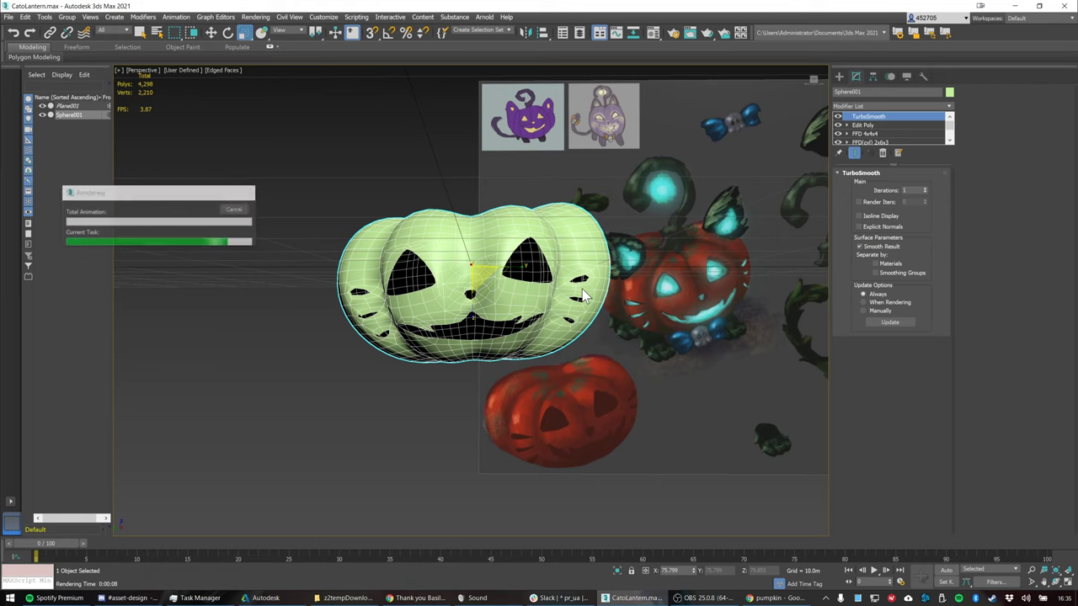
Render a close-up of the smoothed pumpkin's carved face and close the render
scroll(581, 292, up, 5)
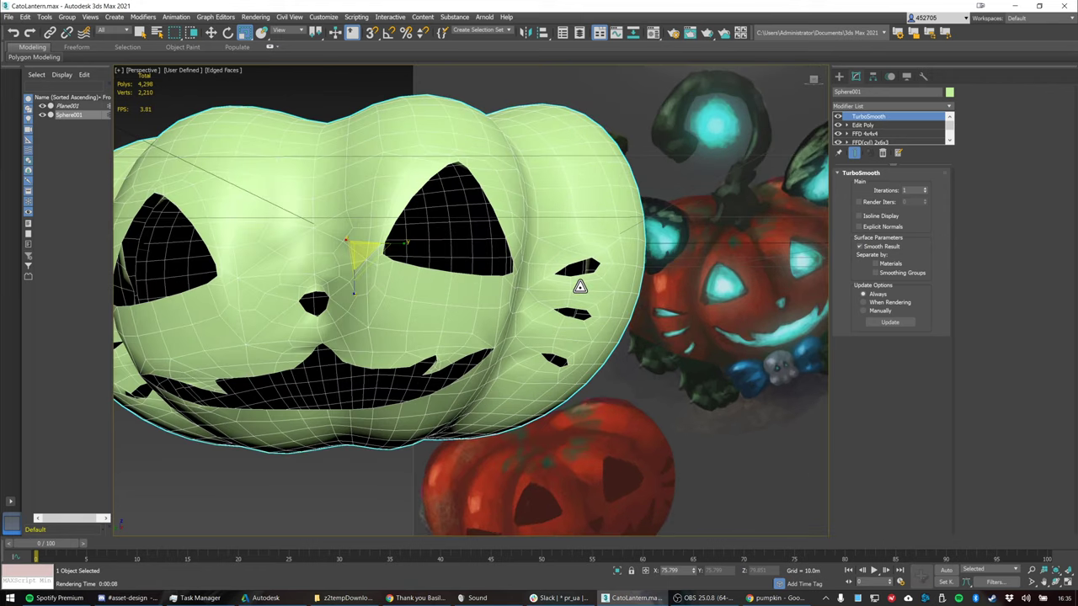
key(shift+q)
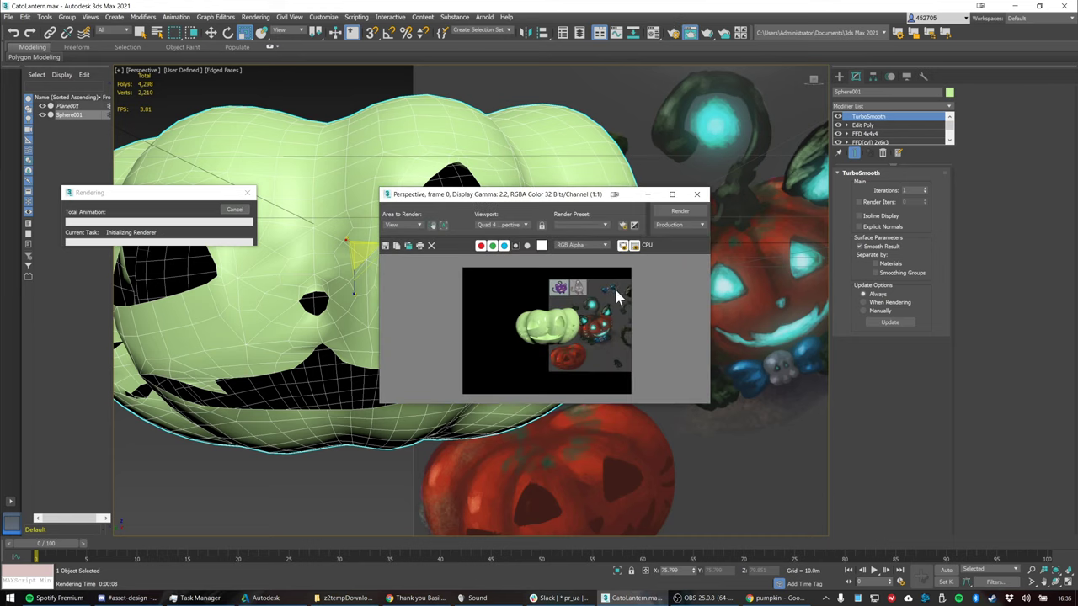
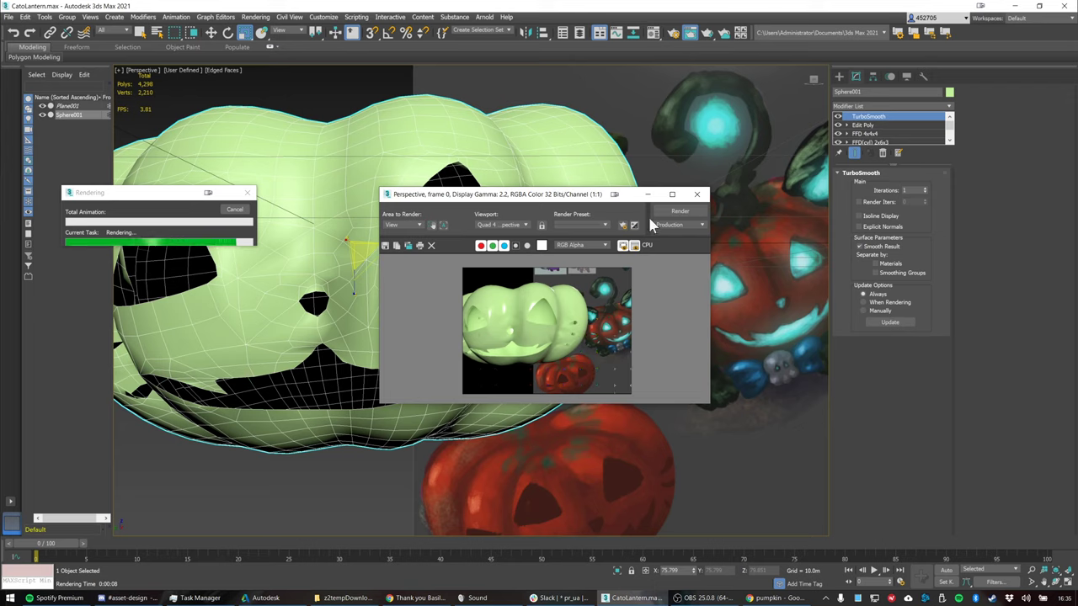
click(696, 194)
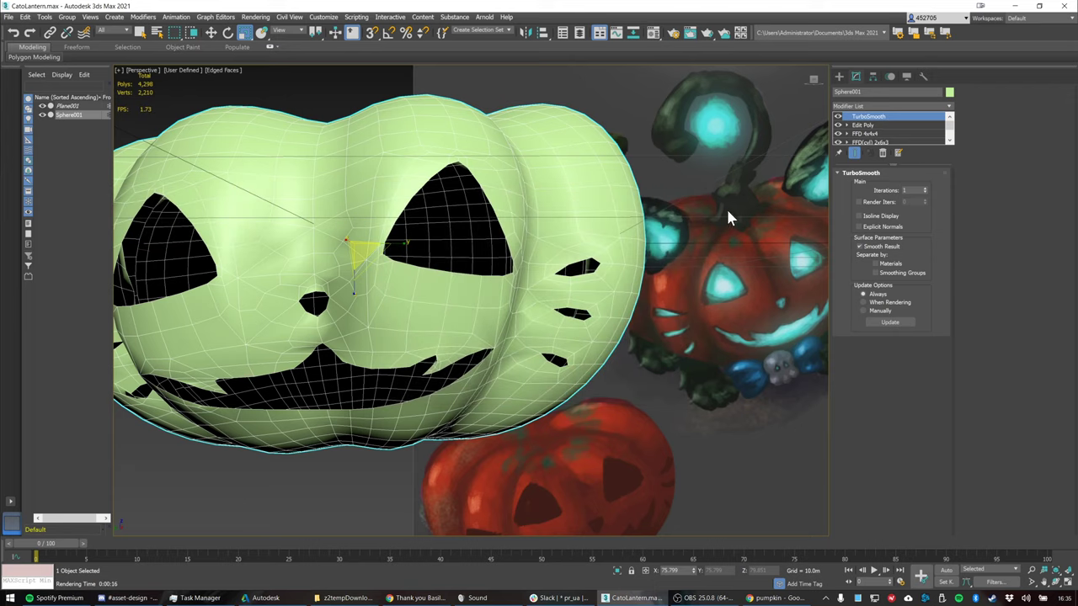
scroll(668, 248, down, 2)
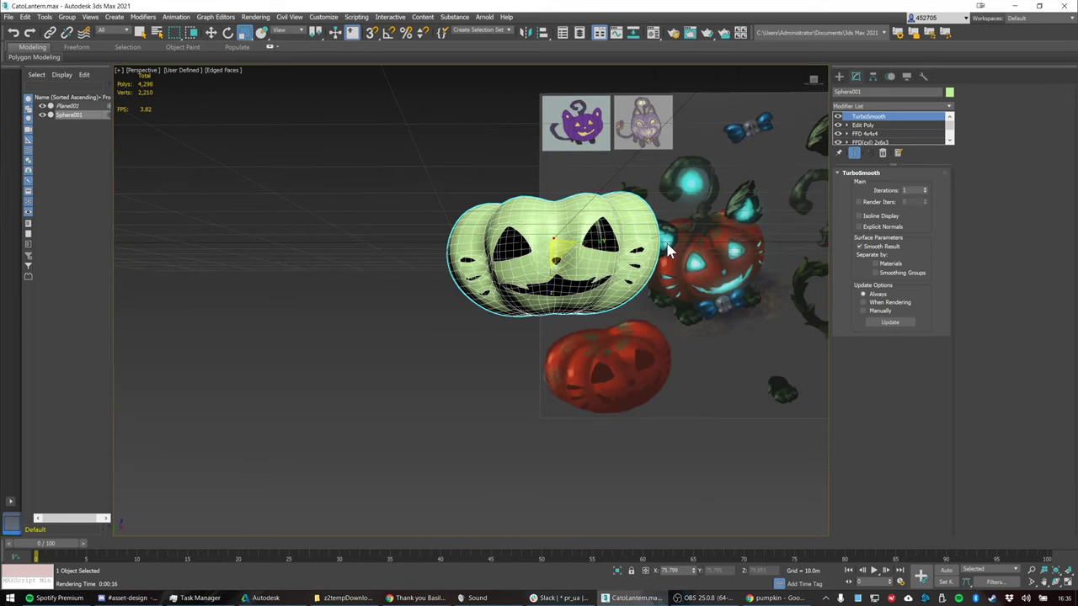
scroll(665, 248, up, 3)
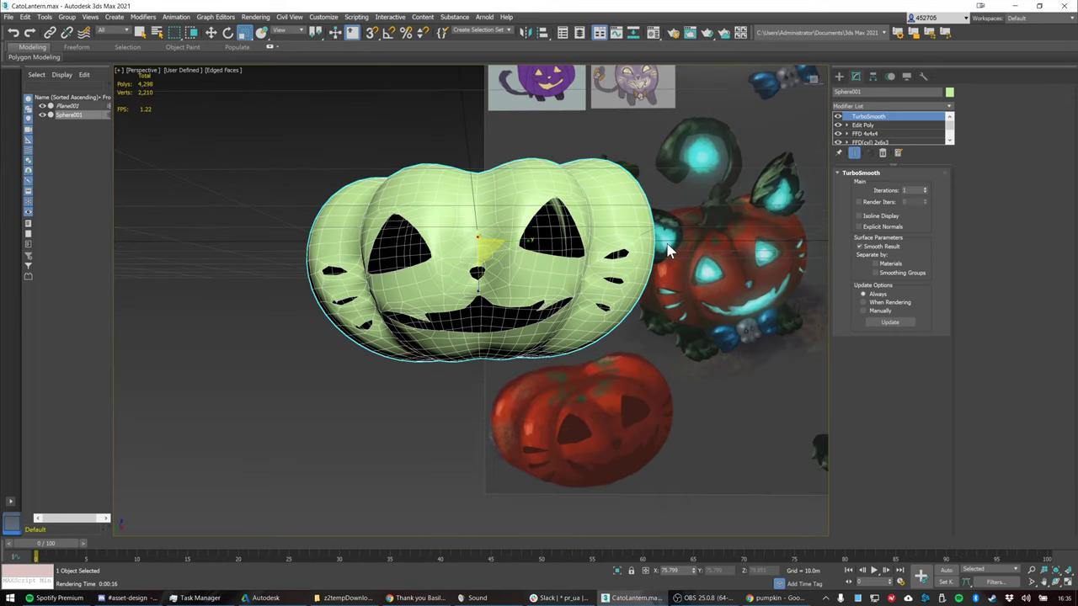
Turn off the pumpkin's TurboSmooth modifier and add a Shell modifier above it
click(837, 117)
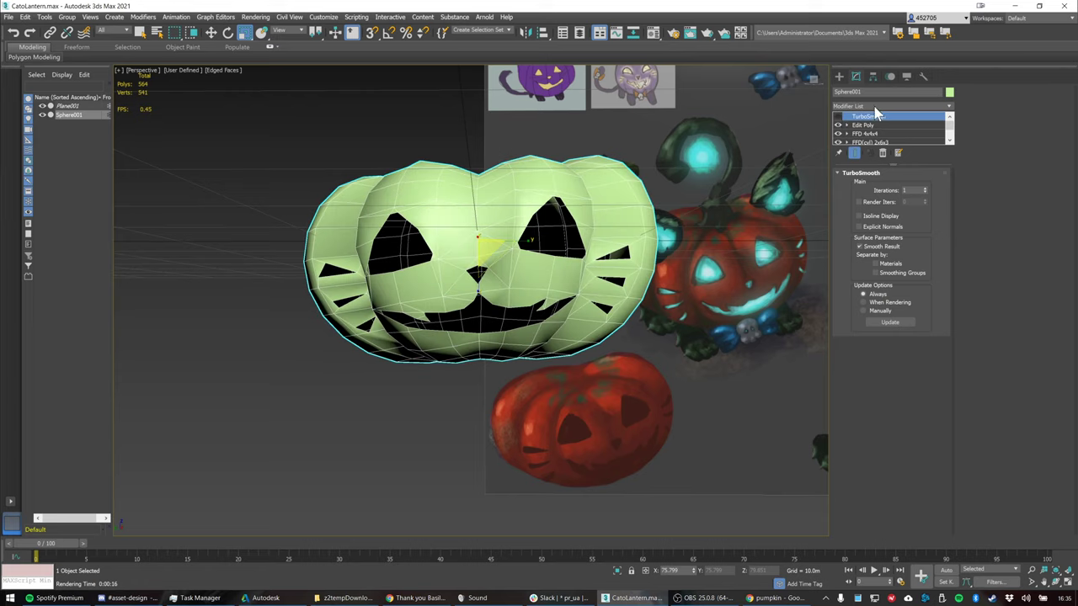
click(884, 107)
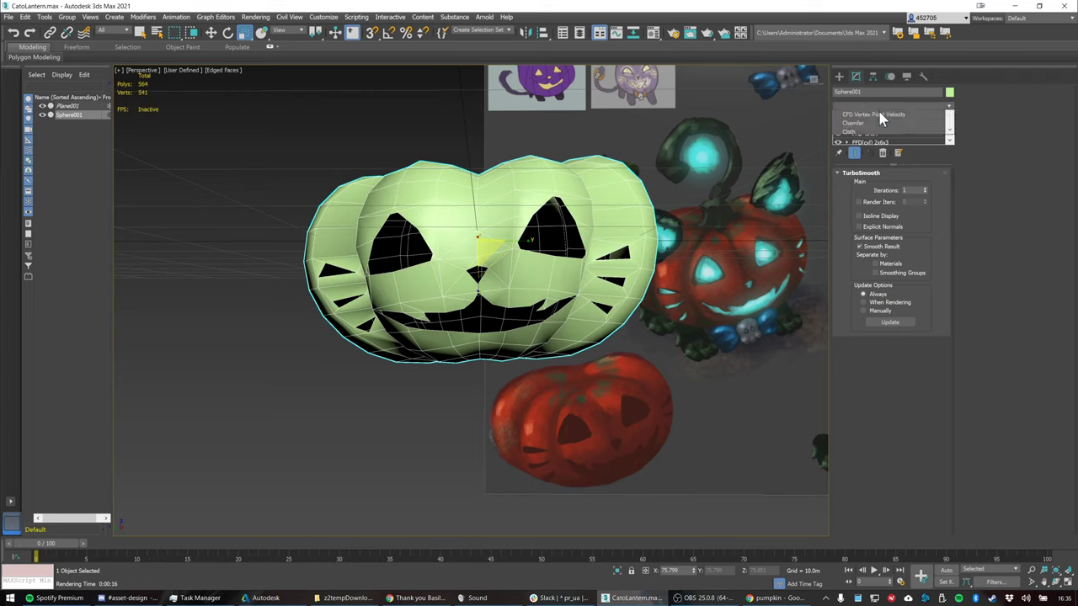
text(sh)
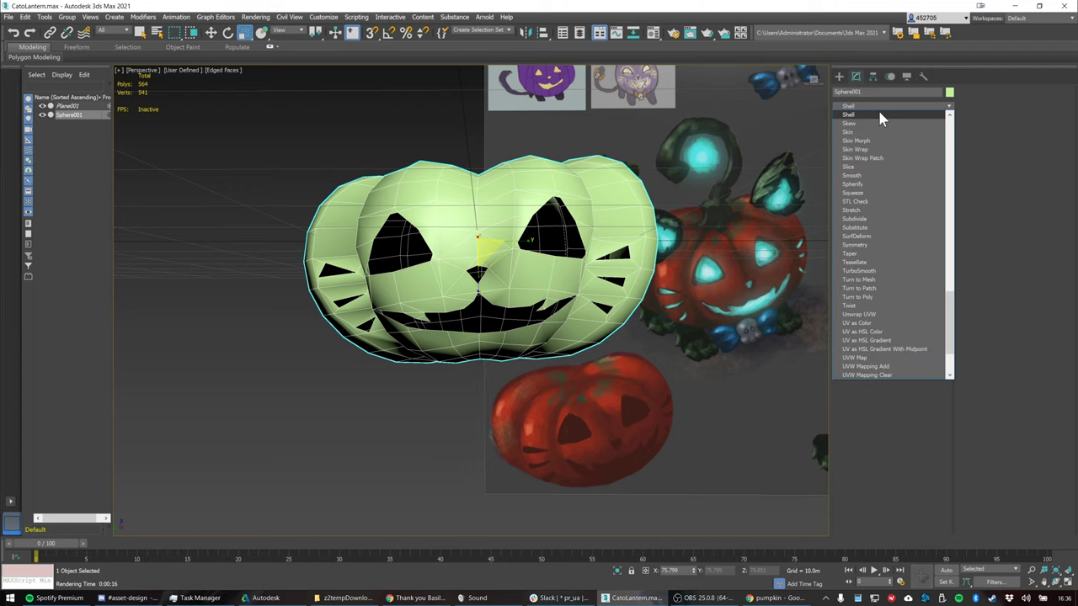
click(879, 113)
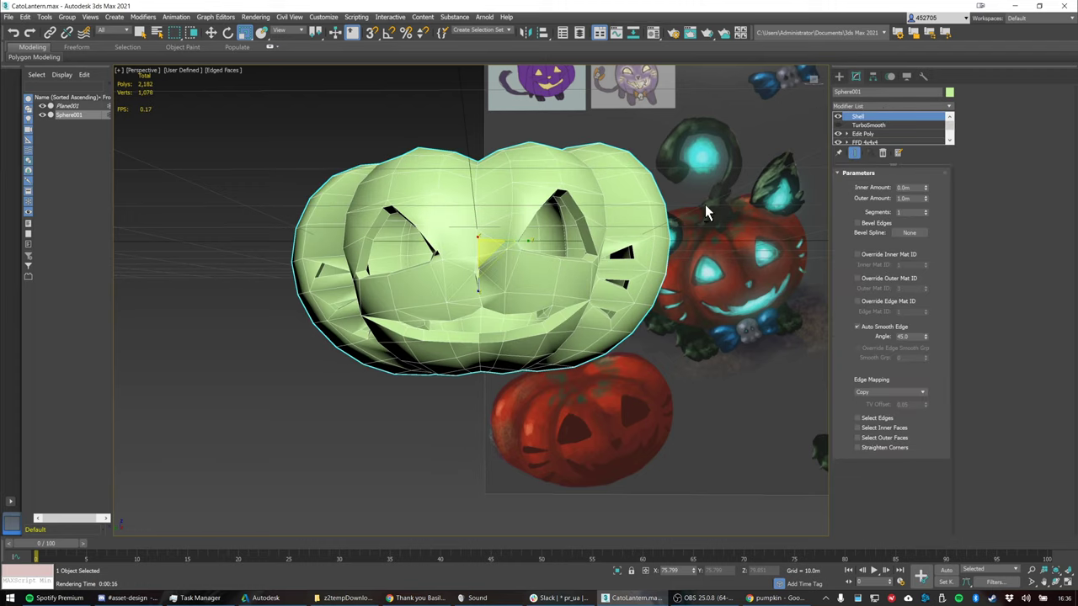
Set the Shell's outer amount to 0.0 m and its inner amount to 1.32 m
alt+middle_drag(704, 204, 785, 212)
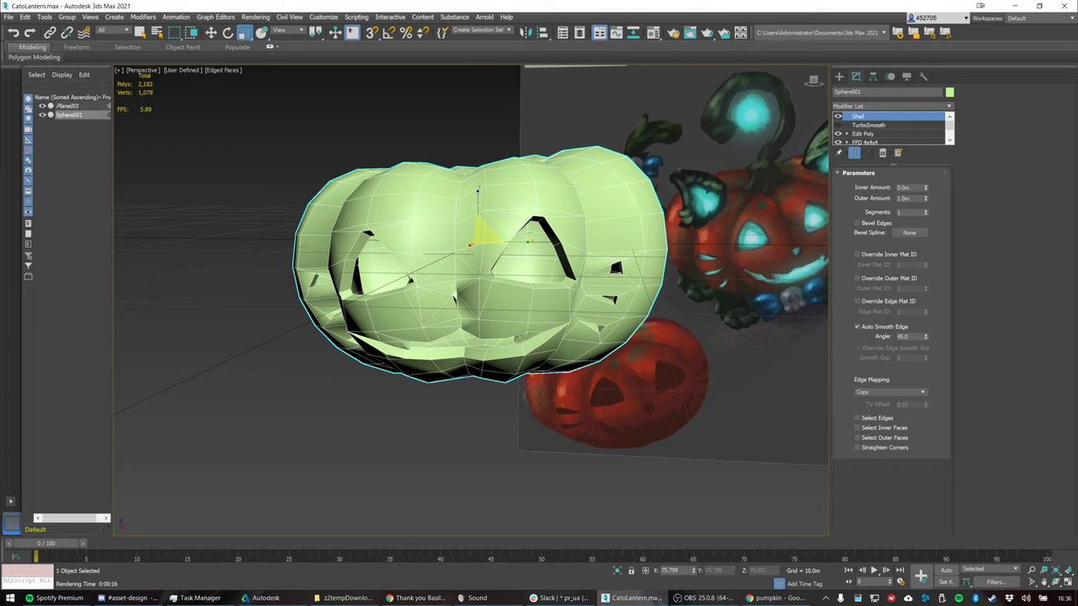
drag(926, 200, 939, 147)
alt+middle_drag(623, 251, 657, 252)
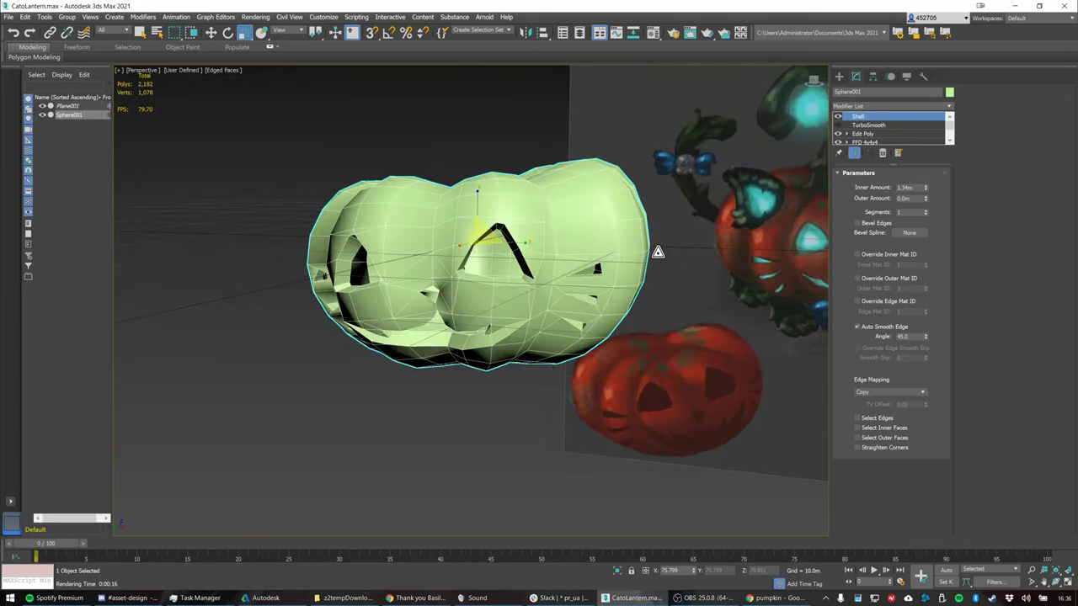
mouse_move(926, 186)
mouse_down()
mouse_move(931, 173)
mouse_move(935, 195)
mouse_up()
Test a much thicker inner wall on the Shell around the eye openings and set the inner amount to 1.0 m
alt+middle_drag(492, 225, 514, 212)
scroll(510, 250, up, 4)
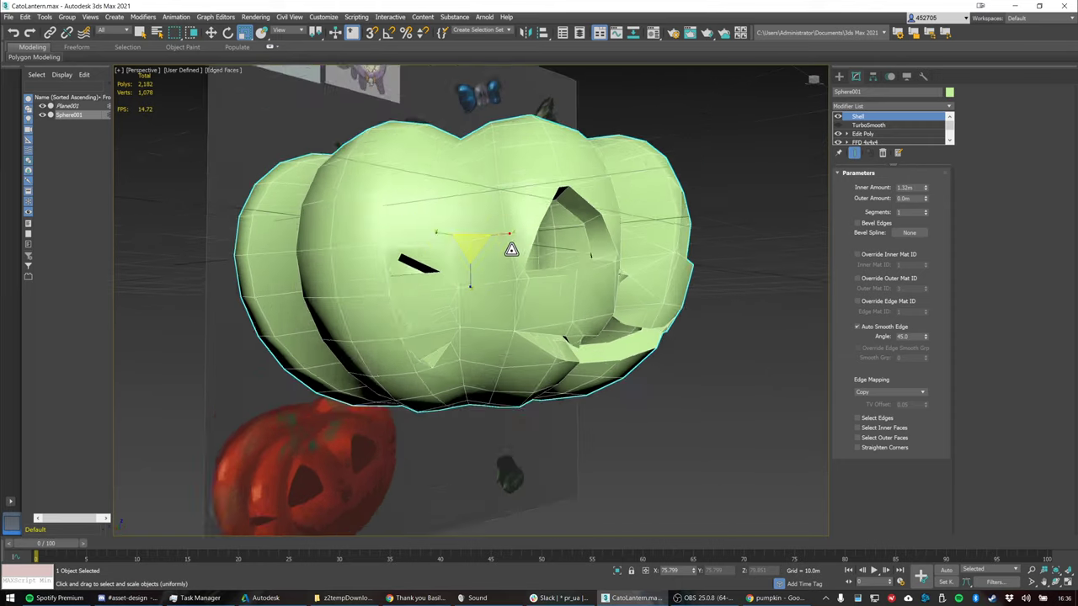
alt+middle_drag(510, 250, 502, 297)
alt+middle_drag(371, 374, 413, 346)
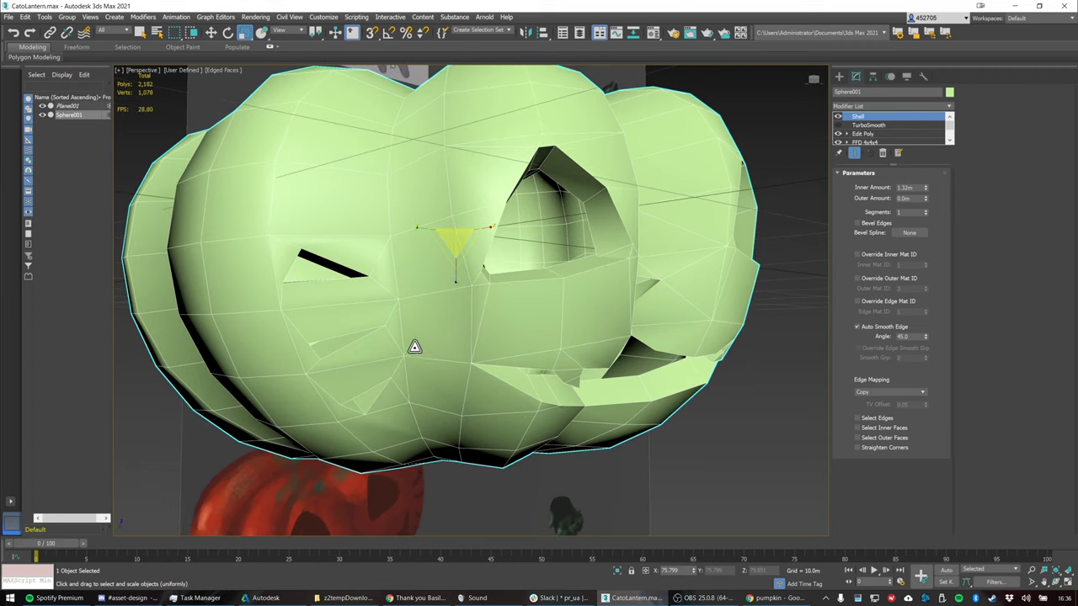
mouse_move(494, 313)
alt+middle_down()
mouse_move(481, 324)
mouse_move(505, 320)
alt+middle_up()
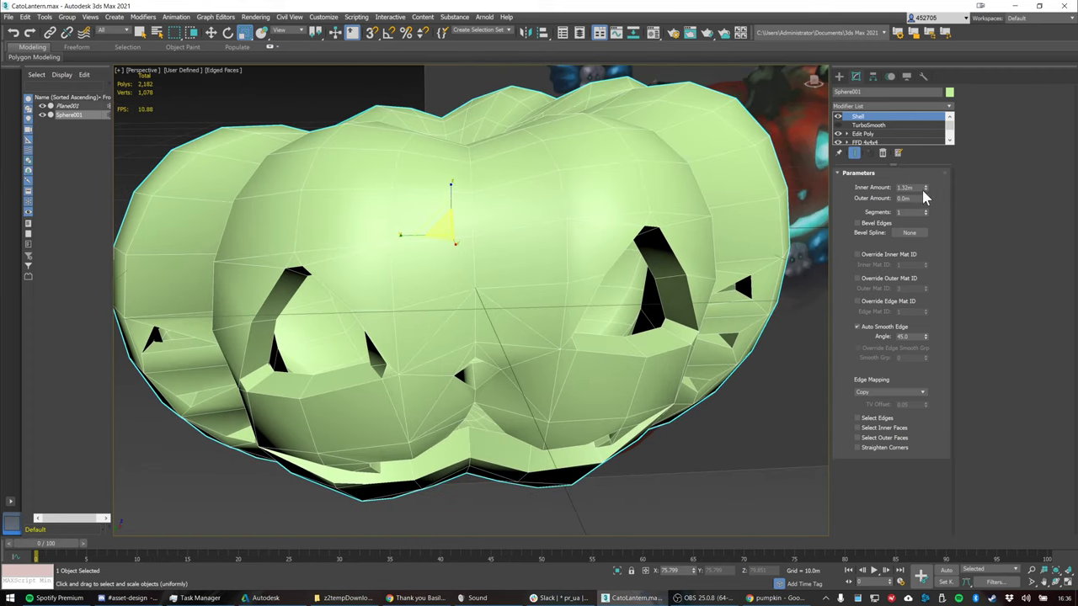
drag(924, 189, 947, 136)
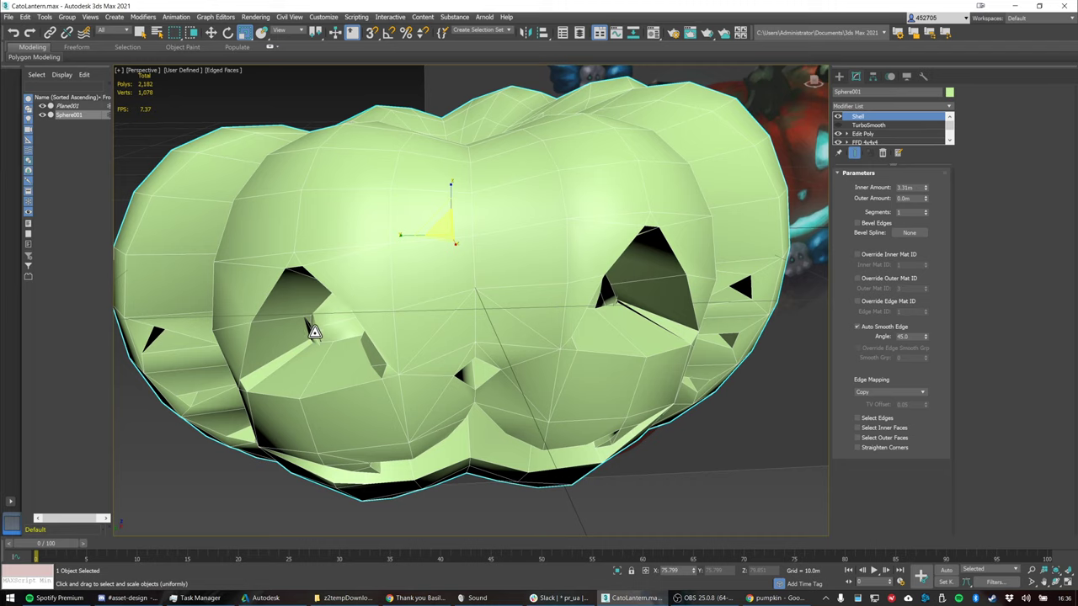
alt+middle_drag(354, 346, 359, 345)
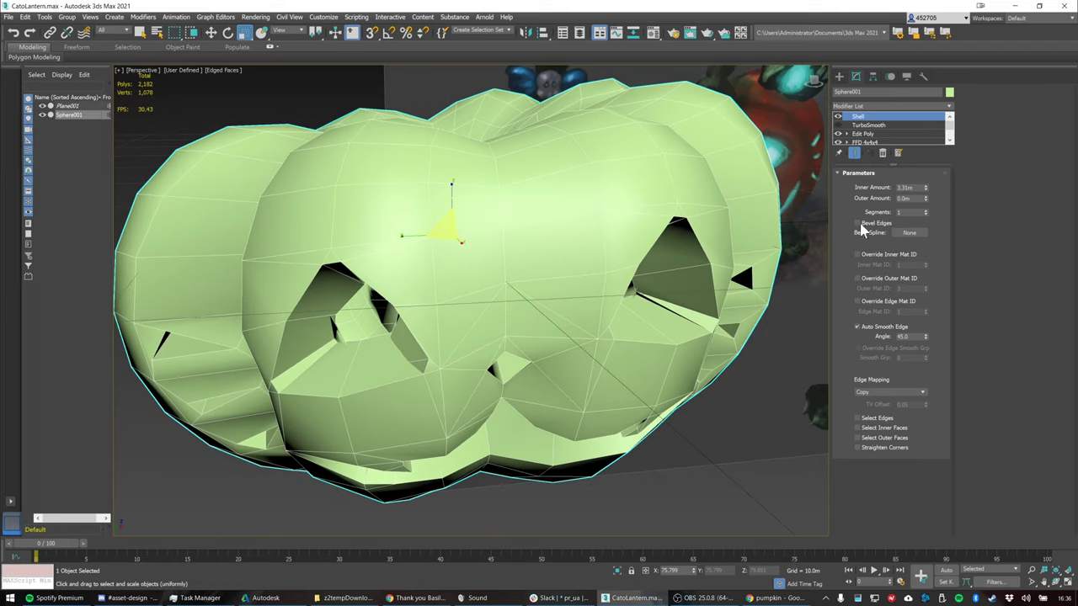
drag(925, 189, 929, 246)
Add a second TurboSmooth modifier on top of the Shell
alt+middle_drag(540, 252, 597, 247)
scroll(515, 244, down, 3)
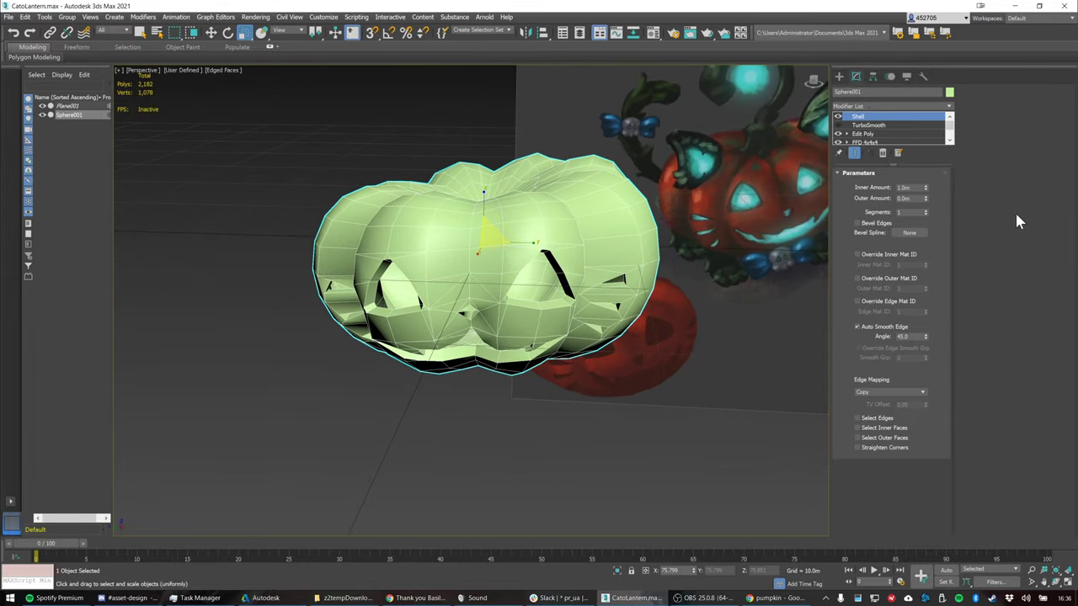
click(860, 107)
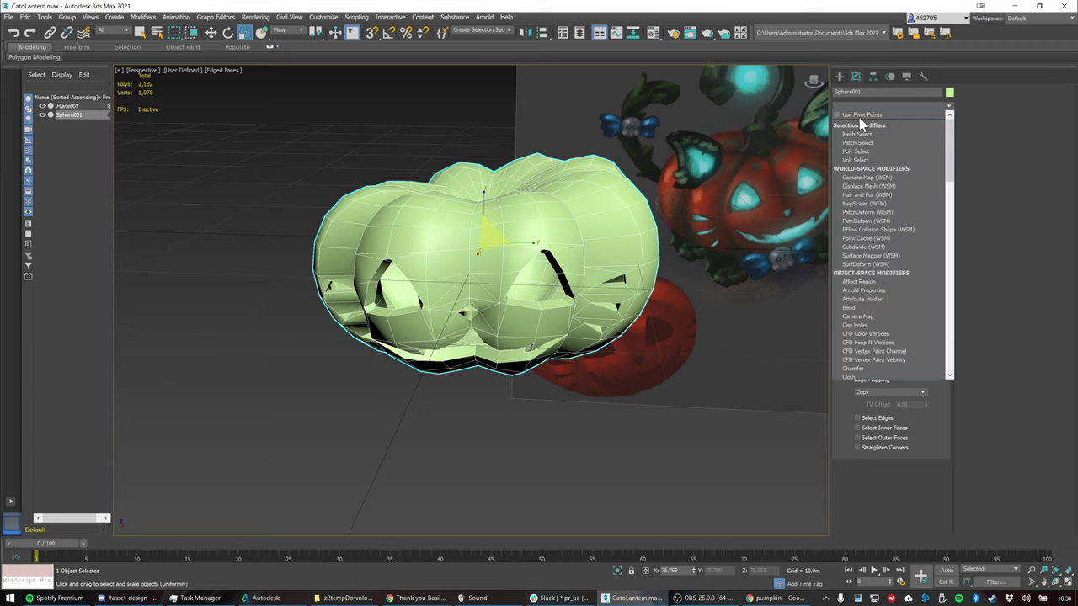
text(tu)
key(Return)
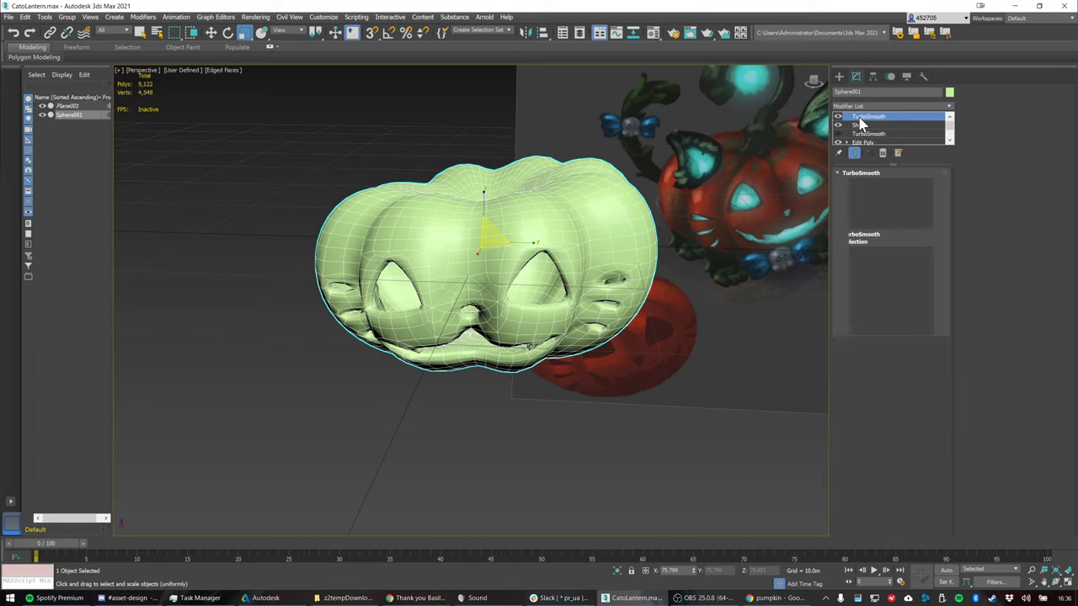
Render the shelled and smoothed pumpkin from the front and close the render
alt+middle_drag(645, 269, 654, 255)
scroll(589, 250, up, 3)
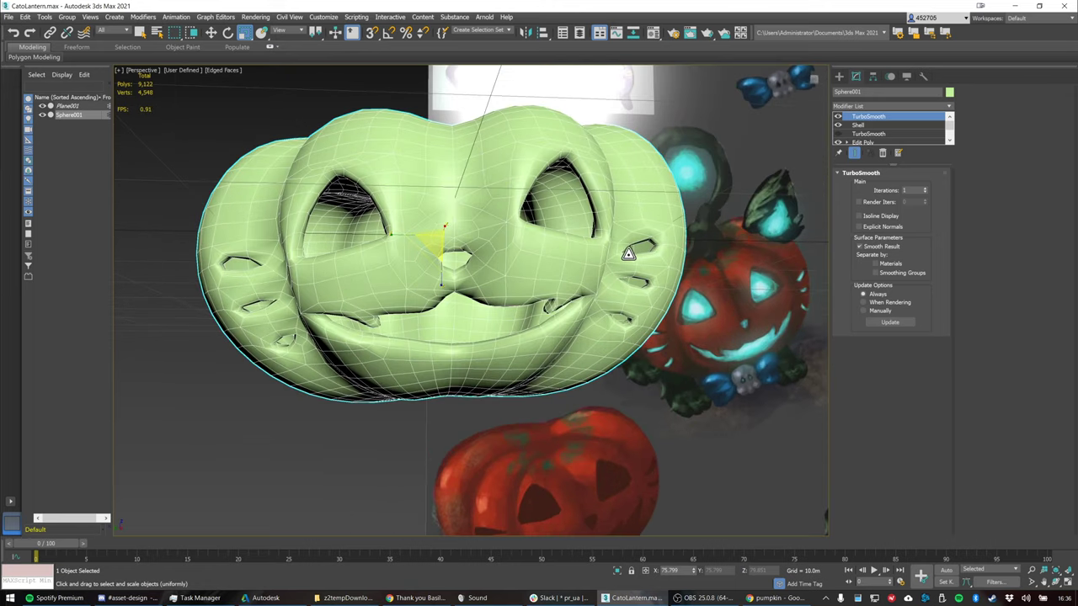
alt+middle_drag(631, 246, 633, 268)
key(shift+q)
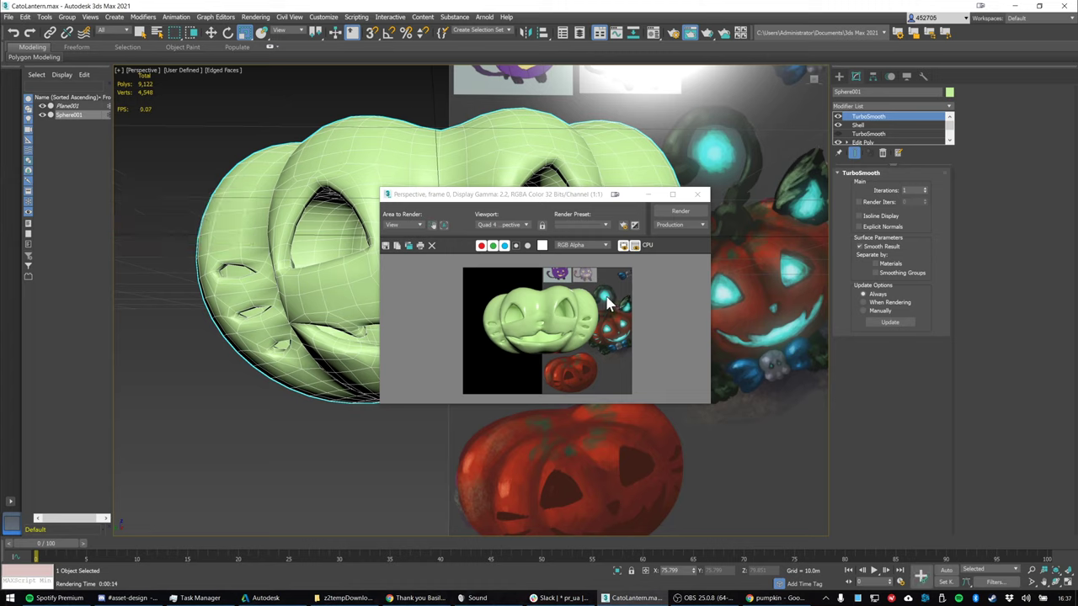
click(699, 198)
click(697, 198)
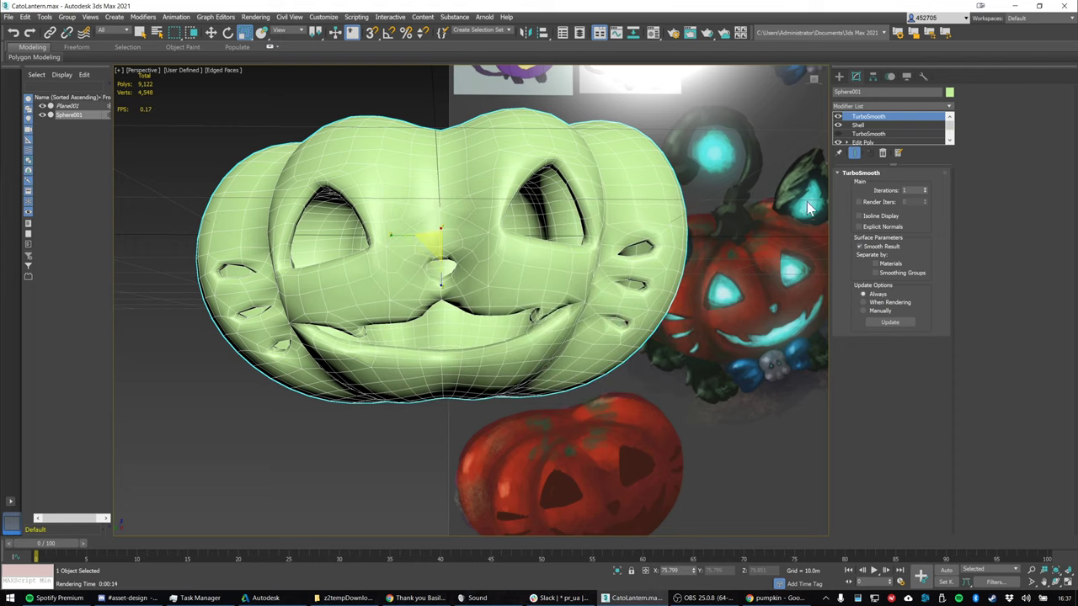
Compare the pumpkin's carved openings with the TurboSmooth above and the one below the Shell switched on and off
click(838, 117)
click(838, 134)
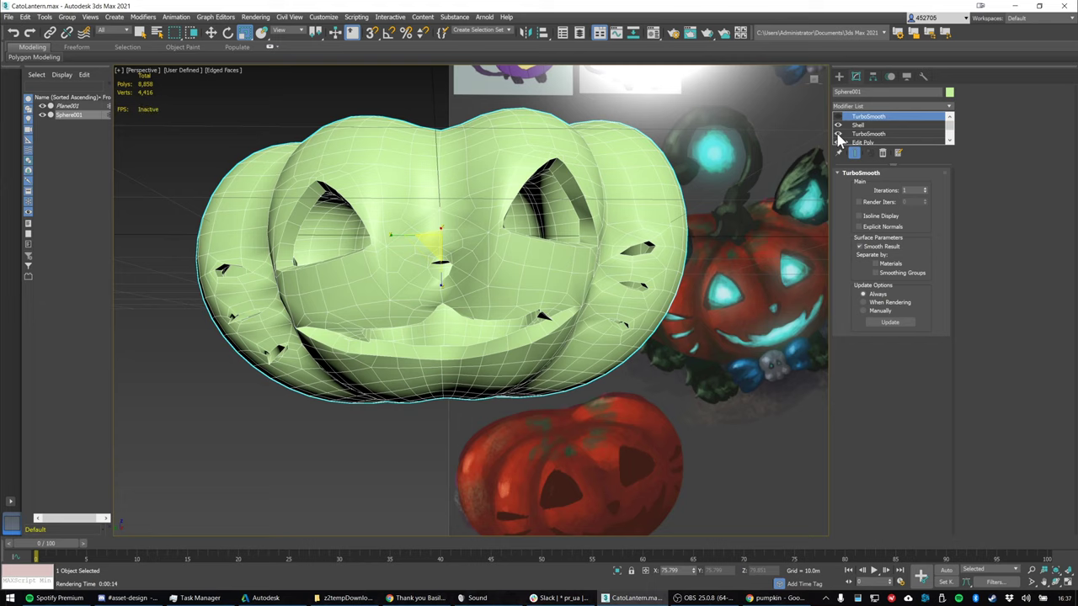
click(838, 134)
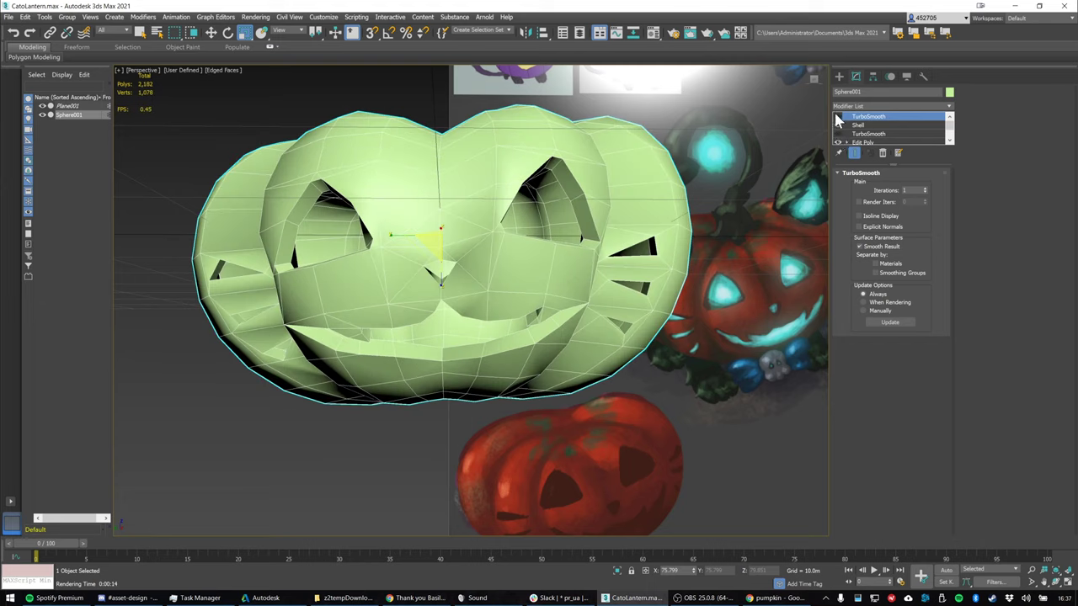
click(838, 117)
click(837, 117)
click(838, 117)
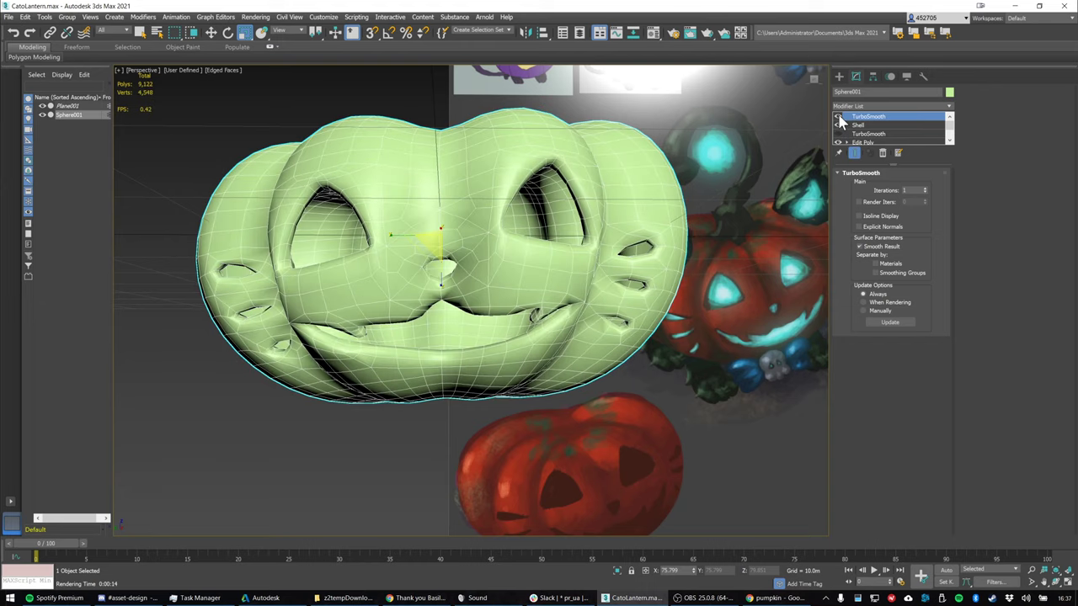
click(838, 117)
click(838, 117)
click(838, 117)
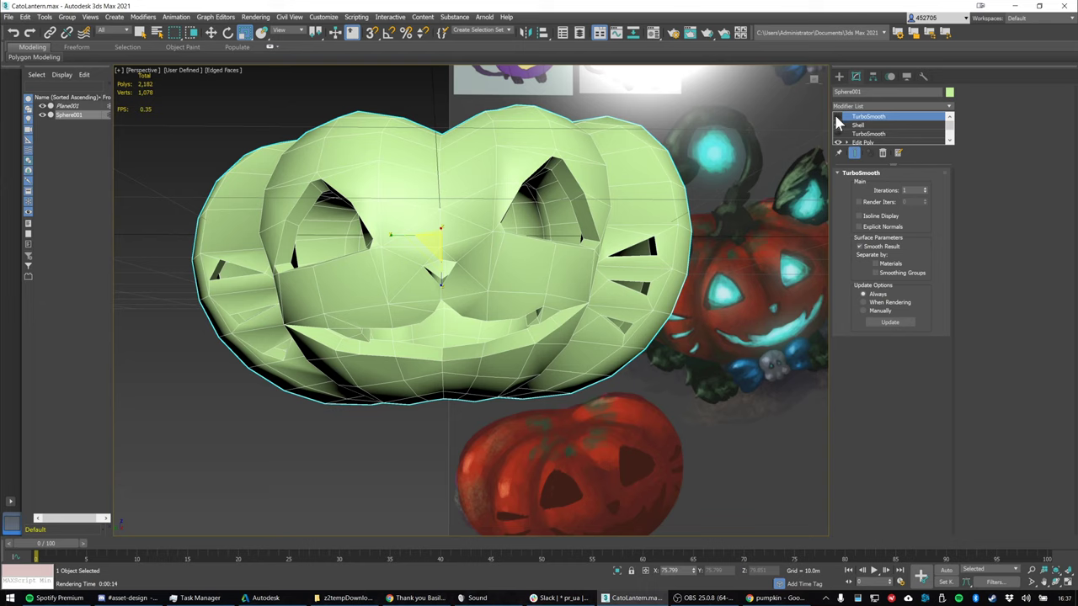
Delete both TurboSmooth modifiers from the pumpkin's modifier stack, keeping the Shell
click(837, 135)
click(838, 134)
ctrl+click(878, 137)
click(883, 154)
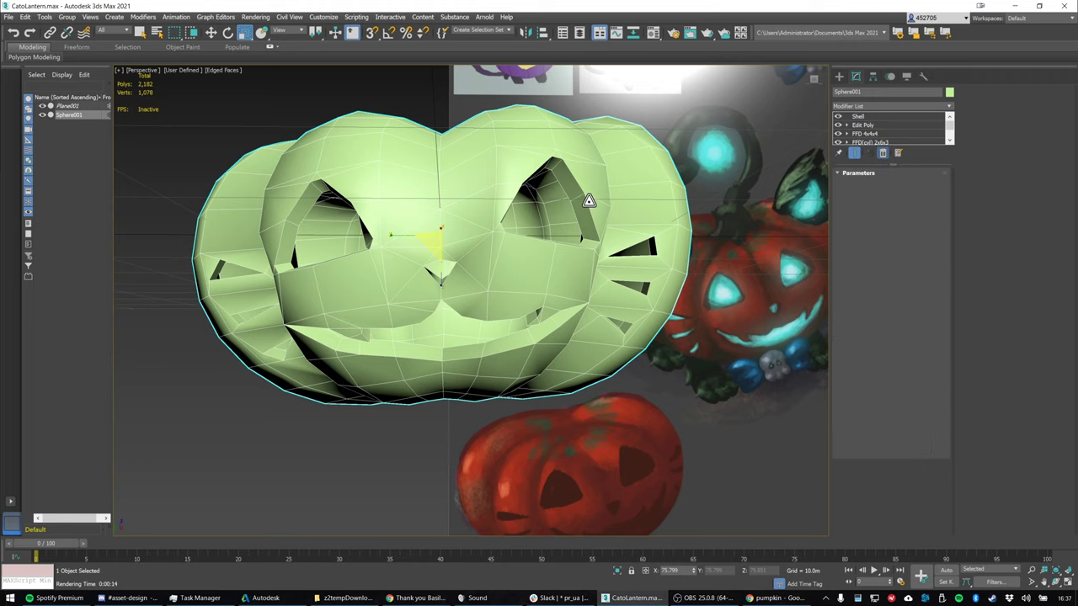
Render a close-up of the pumpkin's eye opening and whisker cuts with only the Shell applied
scroll(629, 206, down, 3)
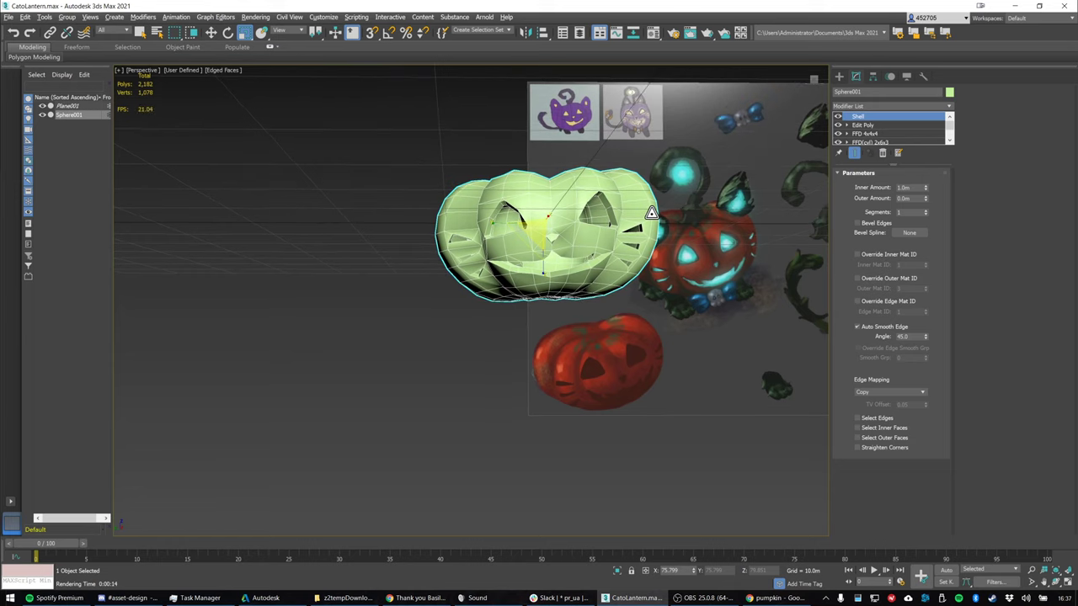
scroll(627, 207, up, 8)
key(shift+q)
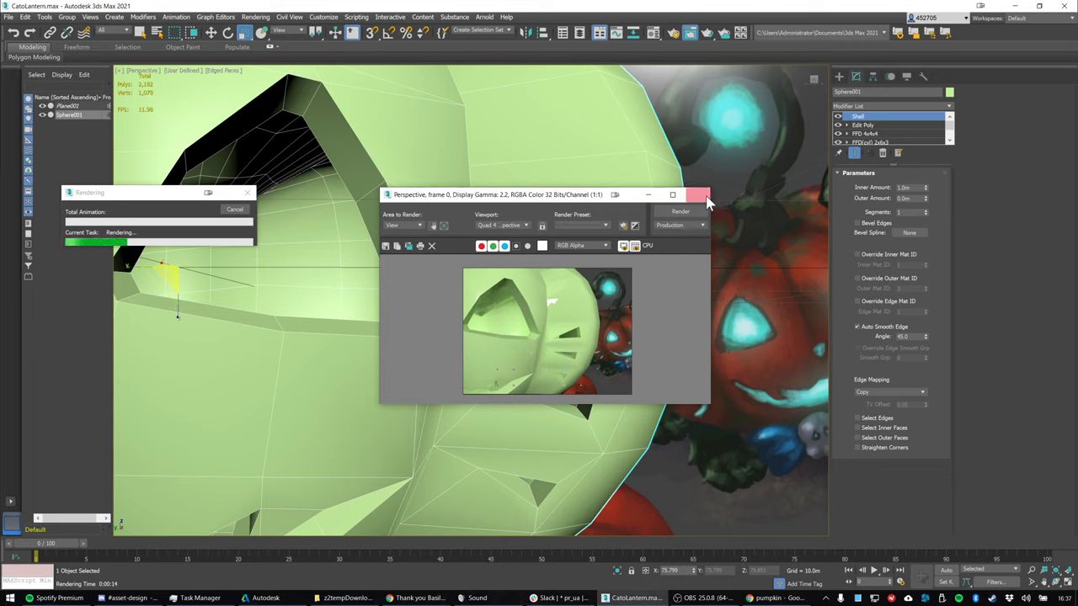
Close the test render and examine the eye opening and whisker cuts of the shelled pumpkin
click(697, 194)
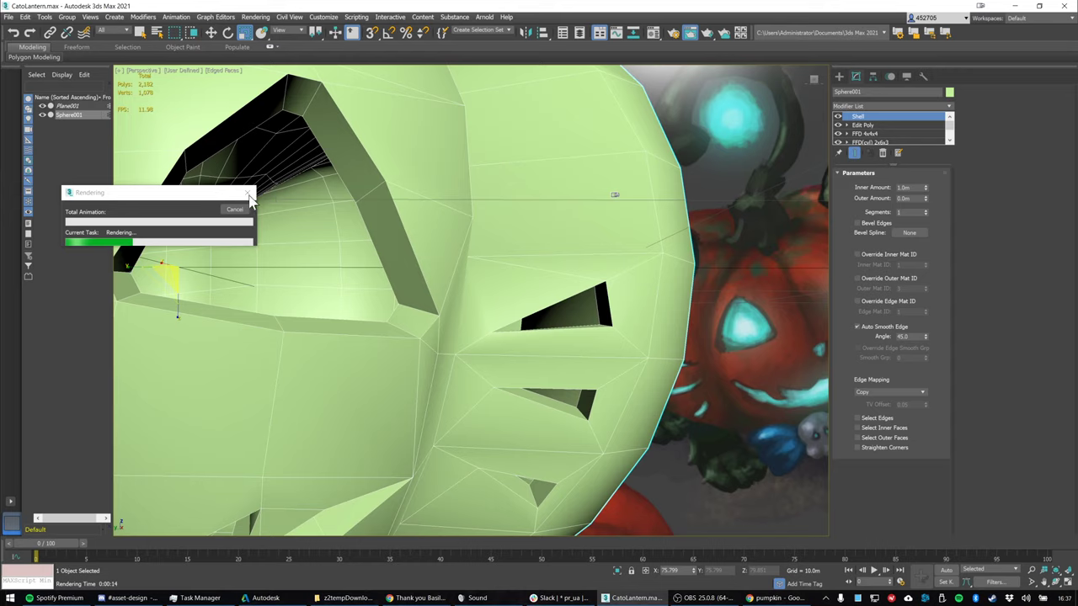
click(247, 193)
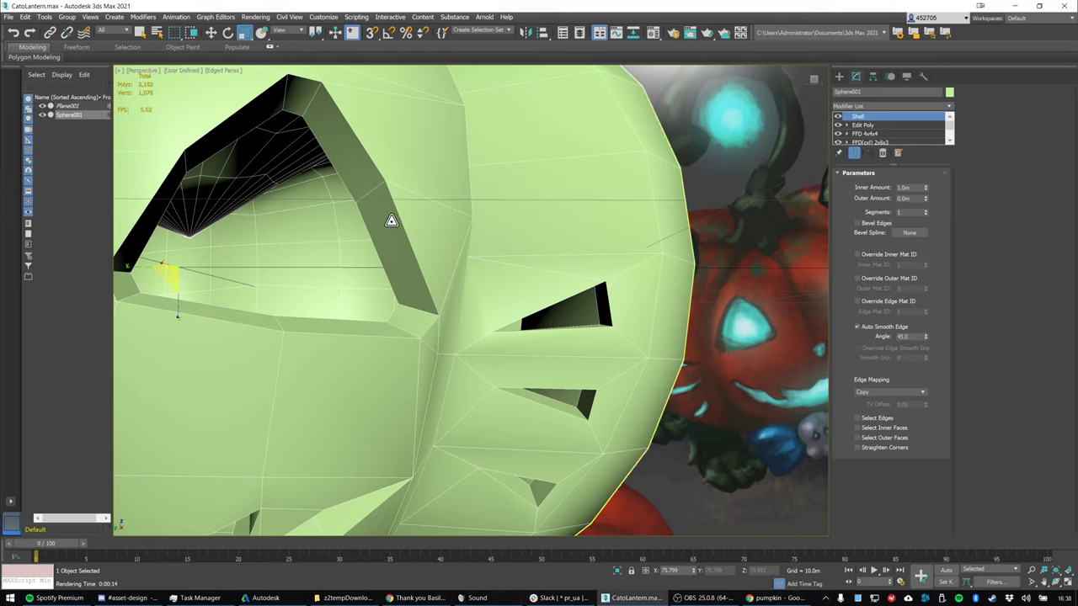
middle_drag(389, 223, 411, 219)
scroll(522, 271, down, 3)
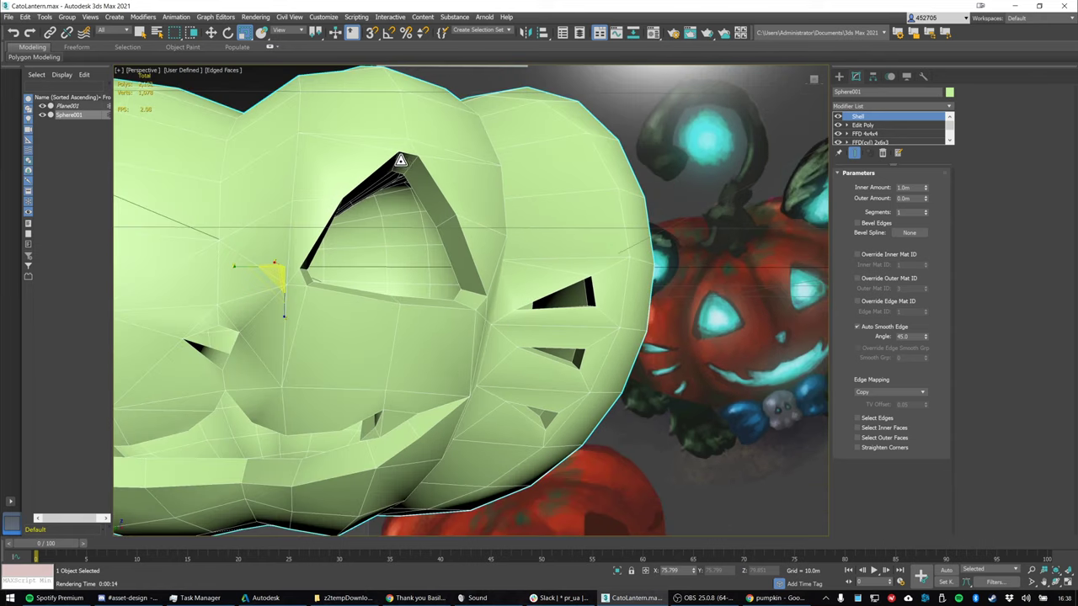
scroll(578, 264, up, 2)
scroll(578, 228, up, 4)
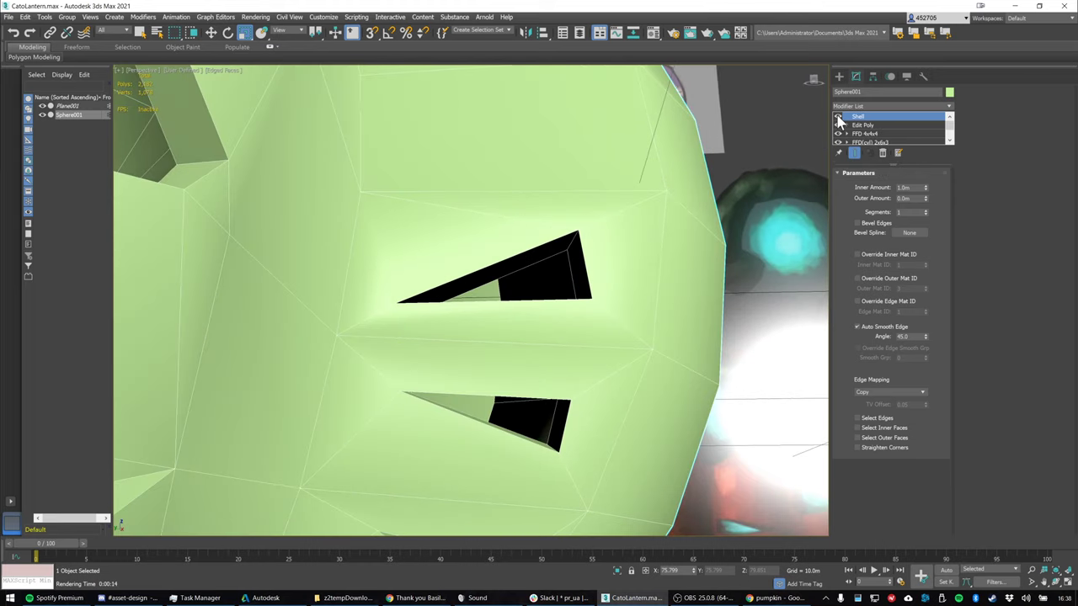
scroll(780, 202, down, 5)
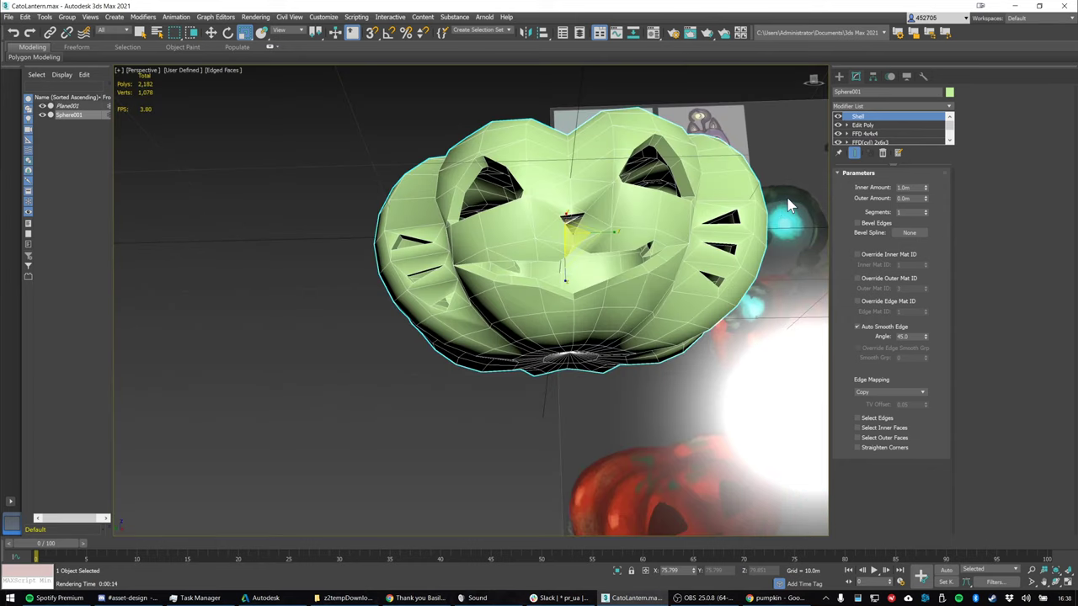
scroll(786, 202, up, 3)
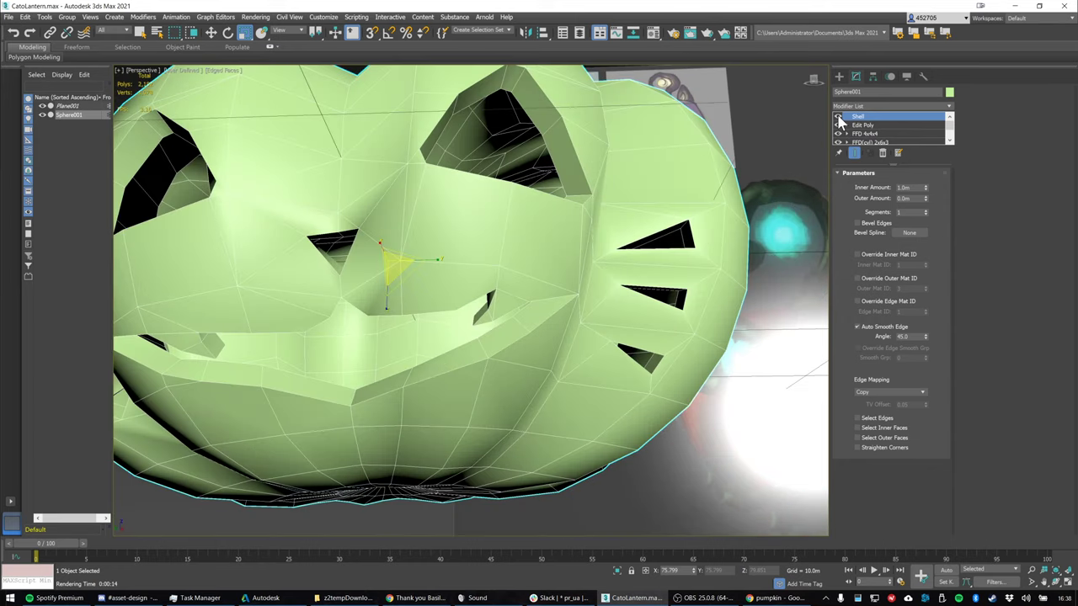
Compare the pumpkin's mouth, eye and whisker cuts with the Shell modifier switched off and on, leaving it on
click(838, 118)
click(869, 126)
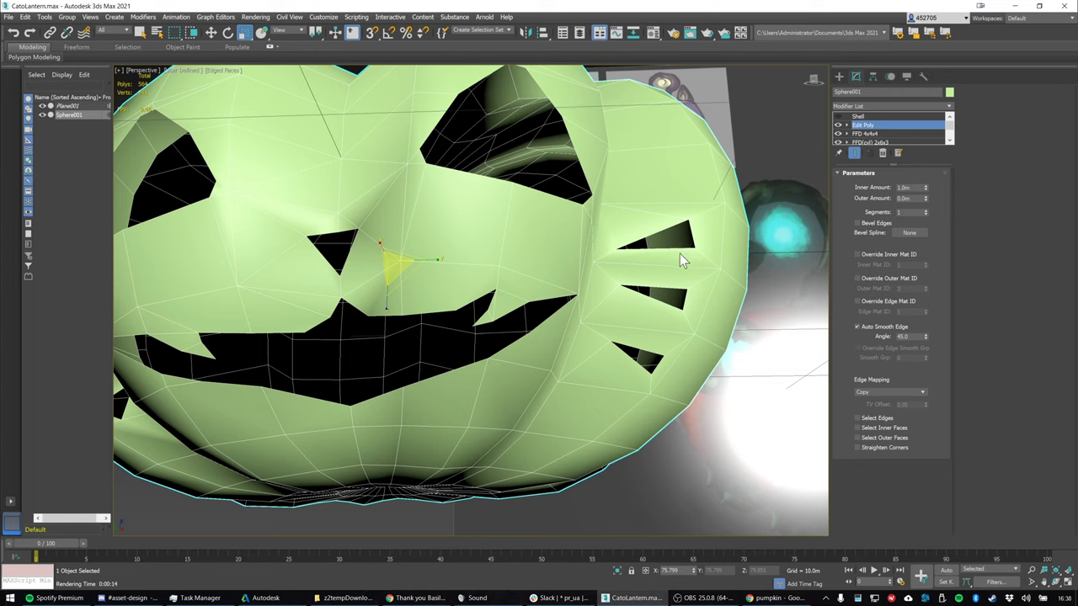
scroll(682, 259, up, 3)
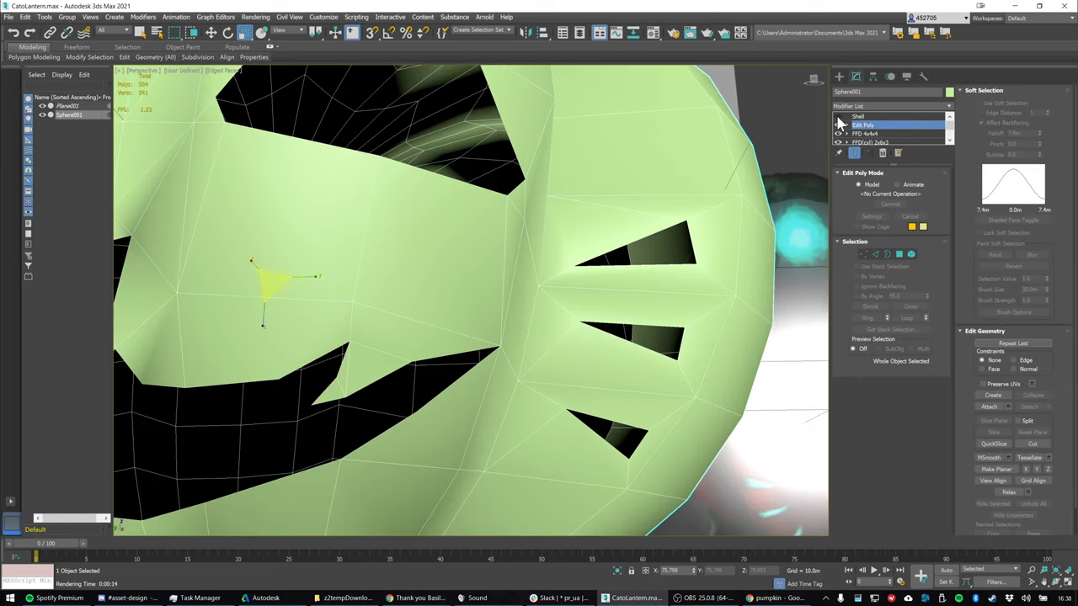
click(838, 118)
click(838, 117)
click(837, 118)
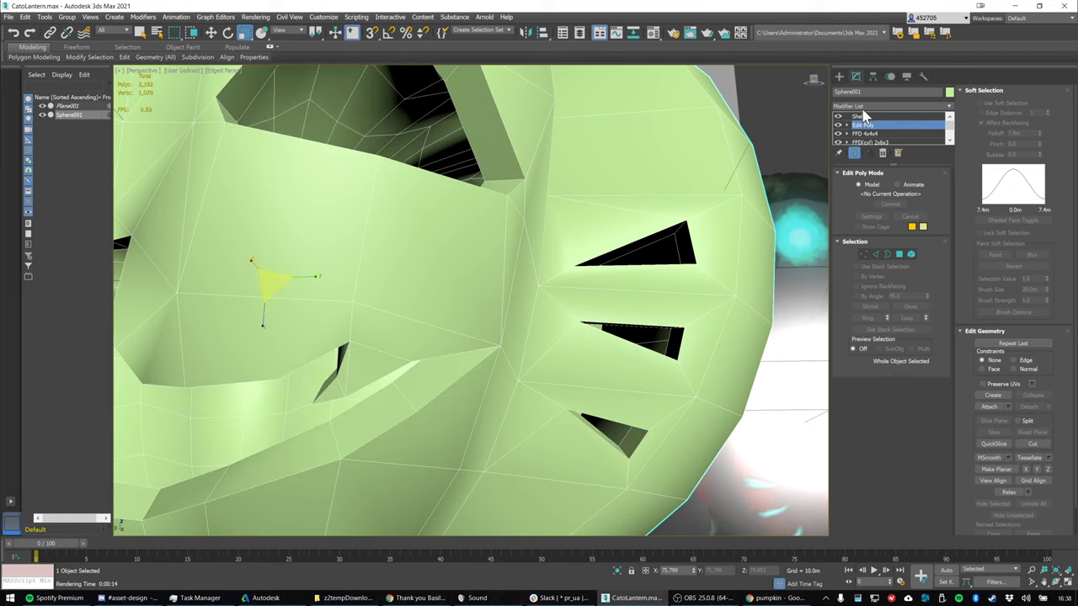
Add a new Edit Poly modifier to the pumpkin and move it above the Shell in the stack
click(863, 107)
key(e)
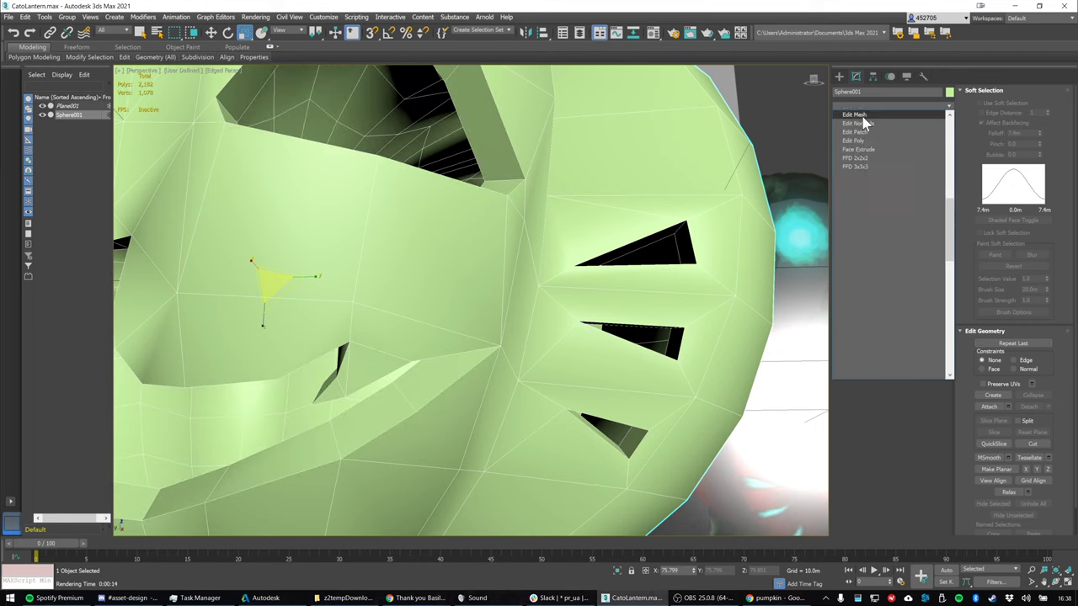
click(857, 140)
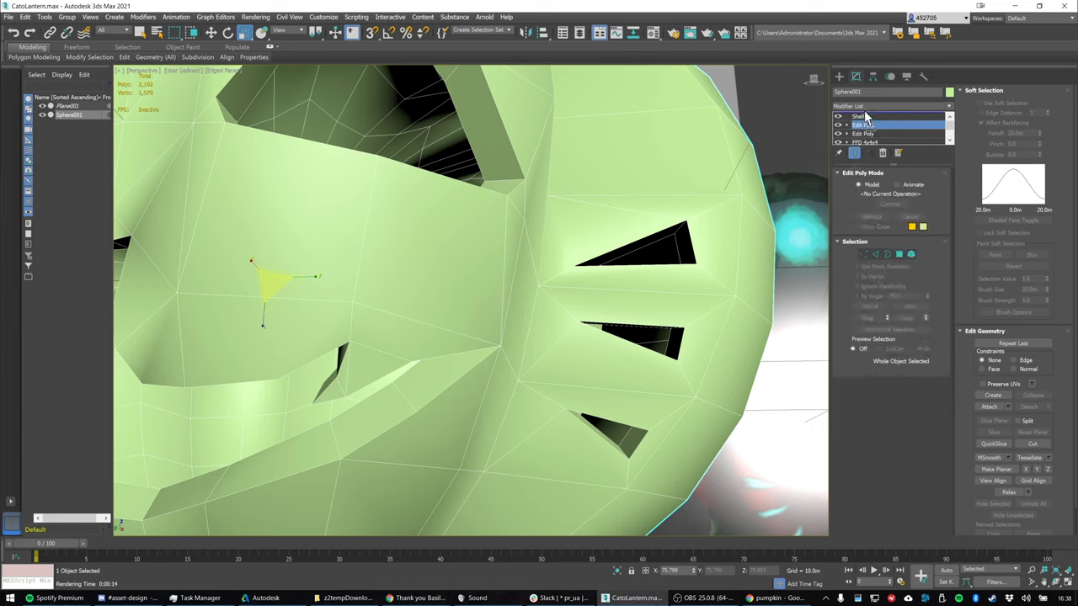
drag(865, 117, 864, 117)
In edge mode of the new Edit Poly, select the three corner edges running through the wall of the upper whisker cut
click(880, 253)
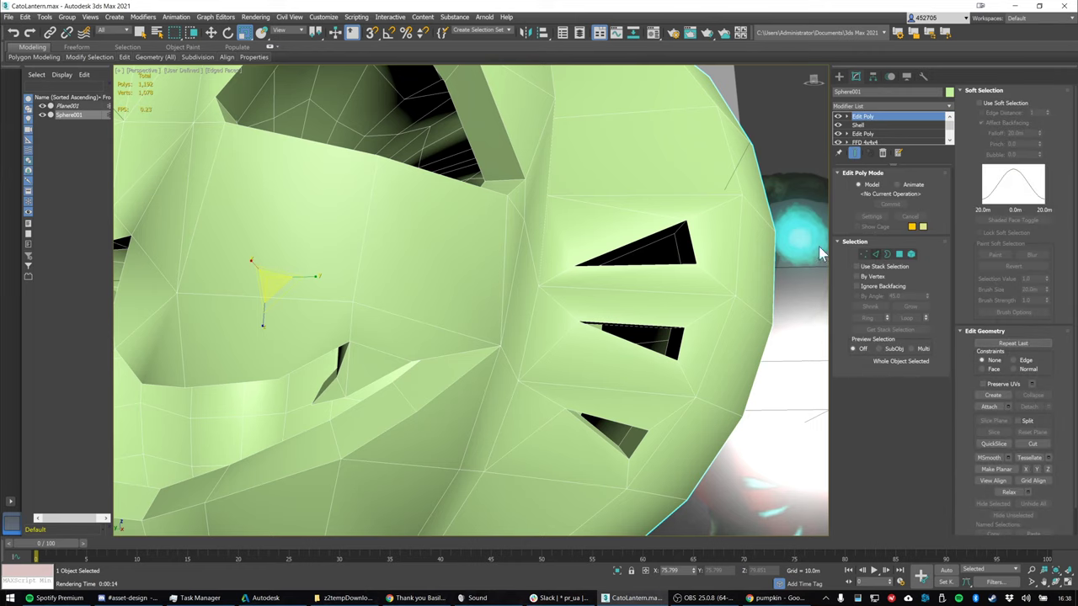
click(673, 236)
alt+middle_drag(684, 274, 637, 246)
ctrl+click(680, 264)
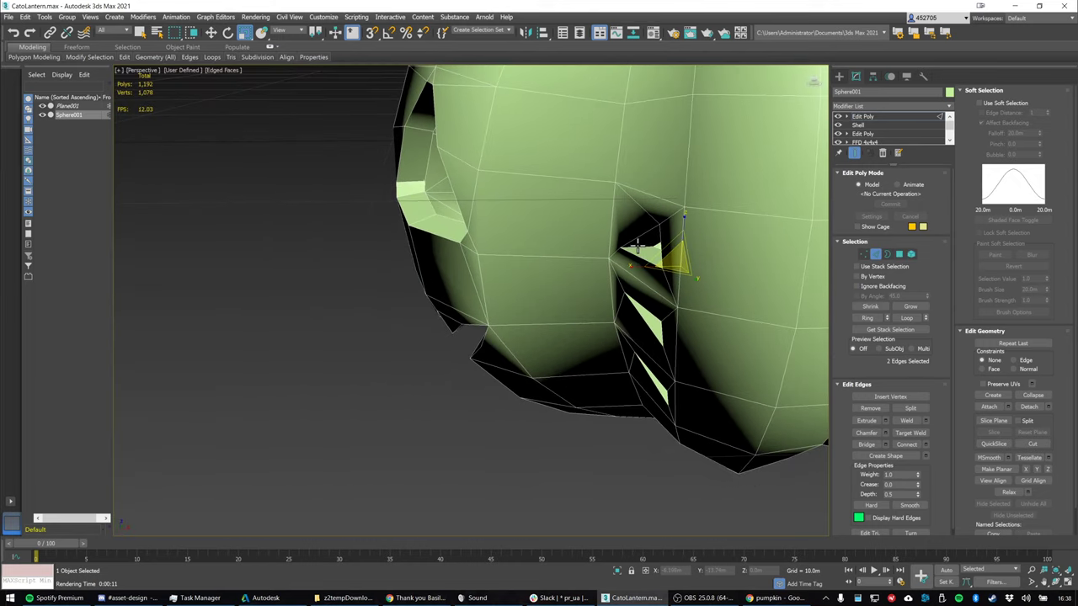
ctrl+click(636, 245)
scroll(636, 245, up, 6)
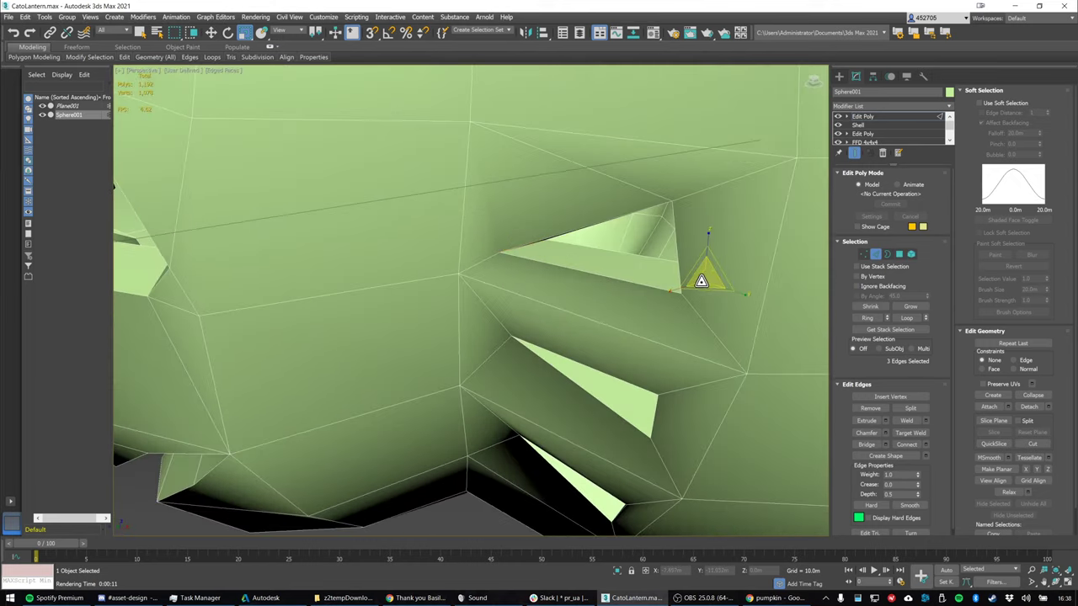
mouse_move(700, 280)
middle_down()
mouse_move(666, 244)
mouse_move(682, 284)
middle_up()
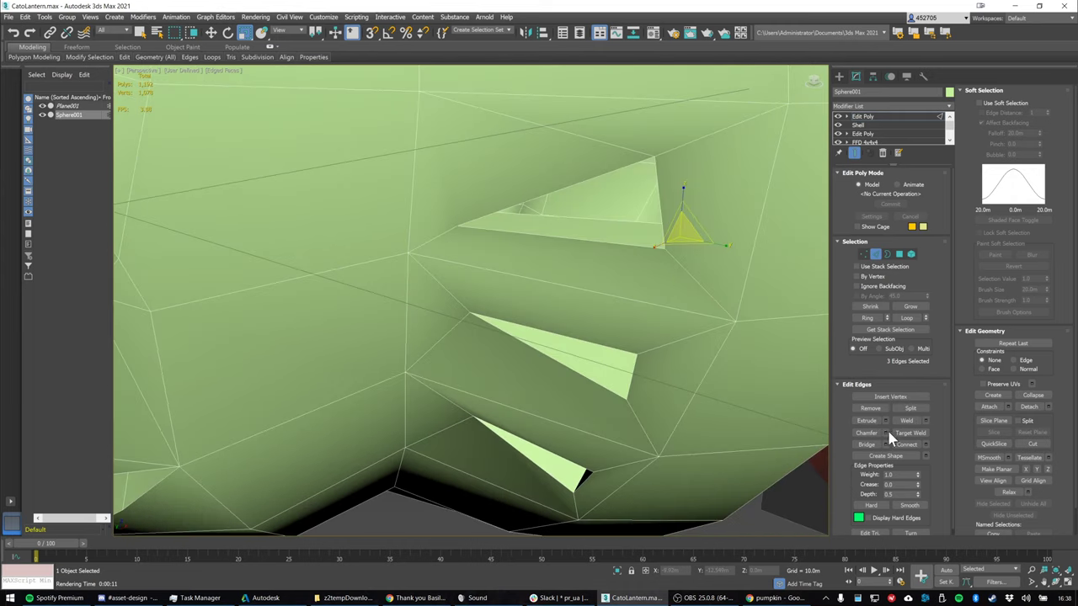
Try a small freehand chamfer on the three selected corner edges of the upper whisker cut and inspect its corners
alt+middle_drag(672, 368, 672, 367)
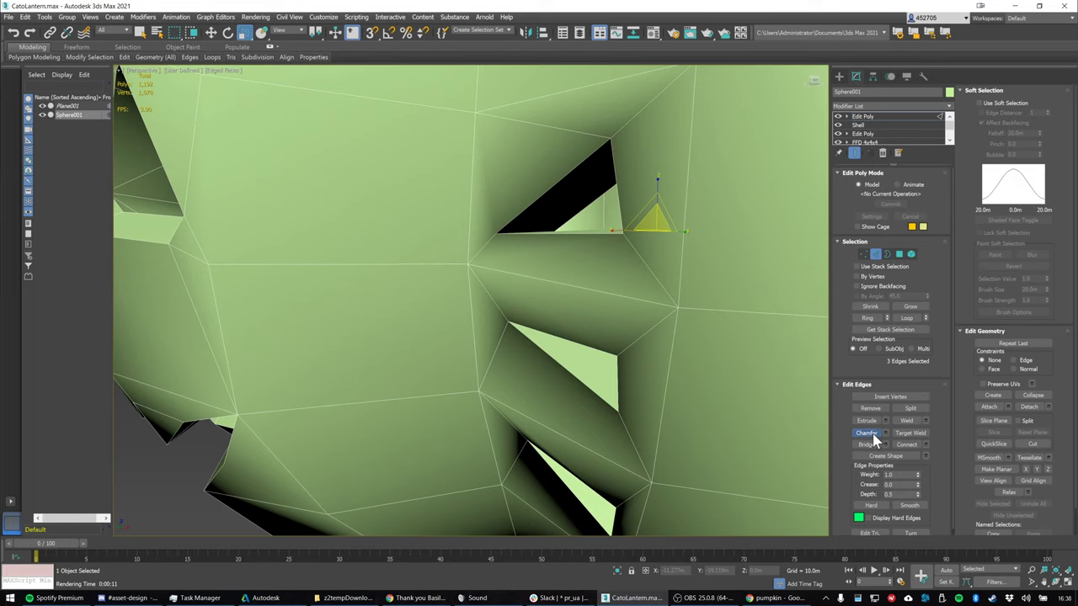
click(868, 433)
mouse_move(567, 236)
alt+middle_down()
mouse_move(541, 216)
mouse_move(533, 180)
alt+middle_up()
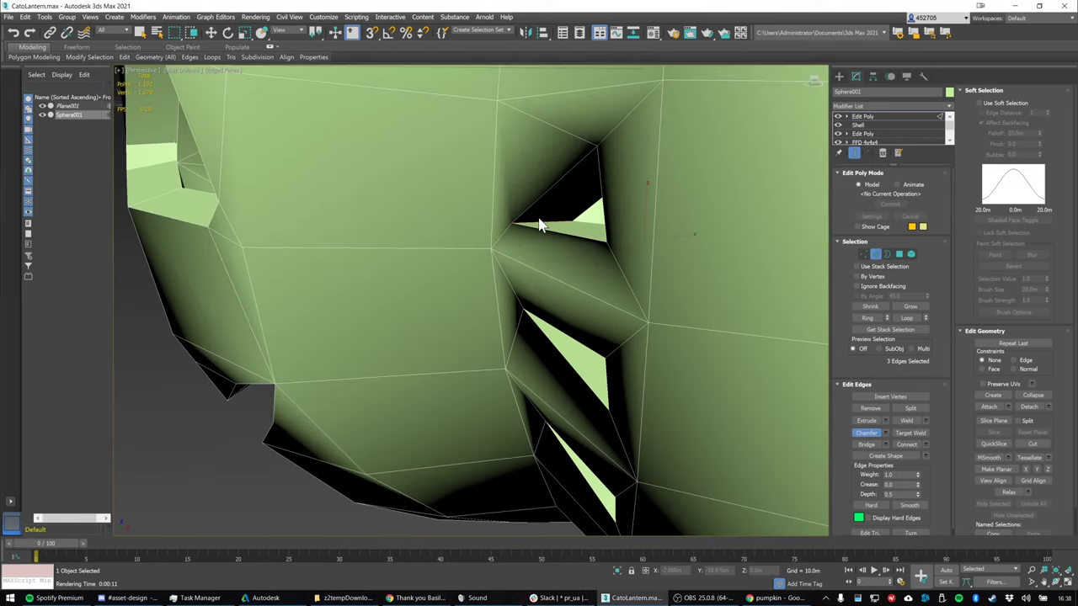
drag(538, 223, 540, 223)
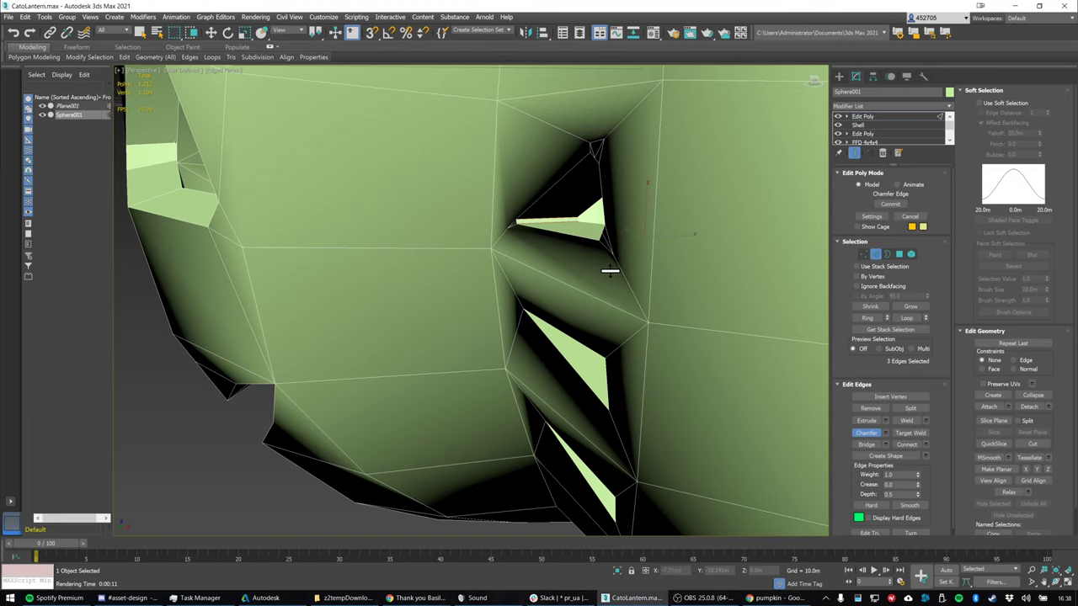
scroll(629, 272, up, 4)
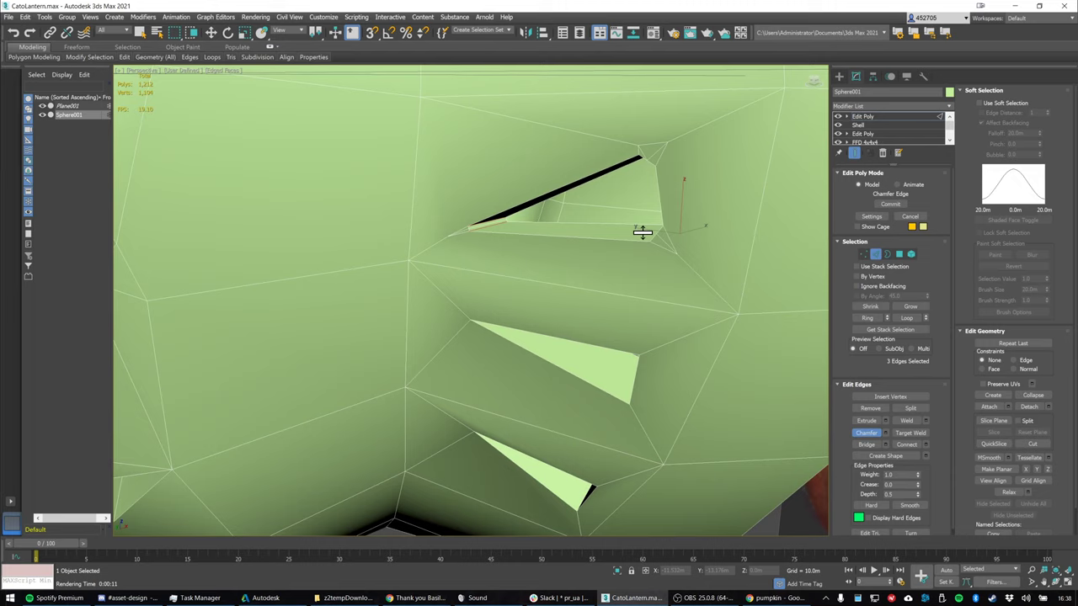
alt+middle_drag(641, 232, 683, 255)
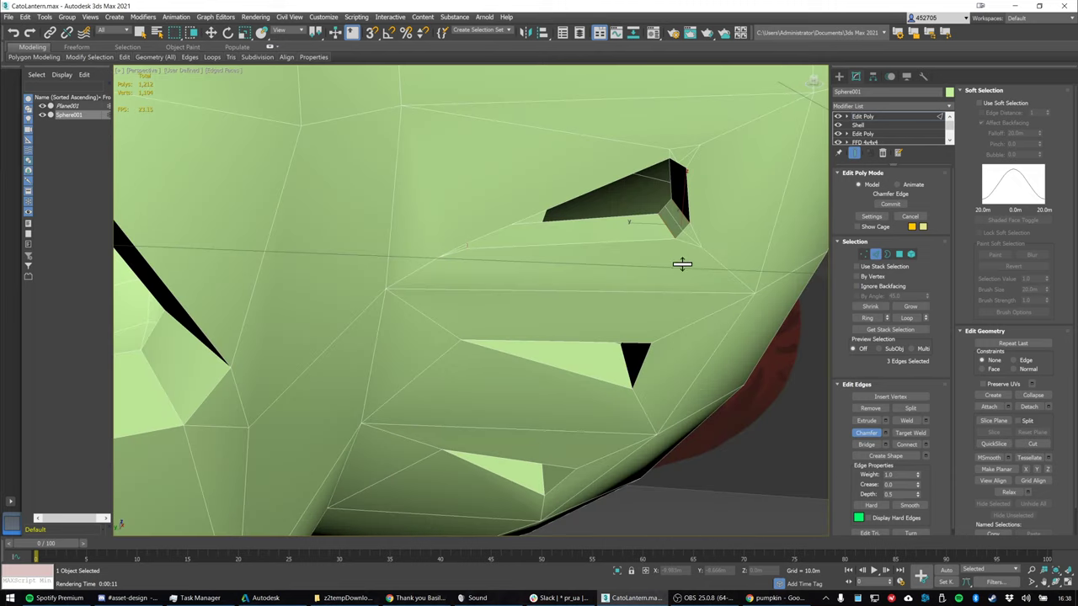
Compare the whisker cut with and without the trial chamfer, leaving the chamfer undone
key(ctrl+z)
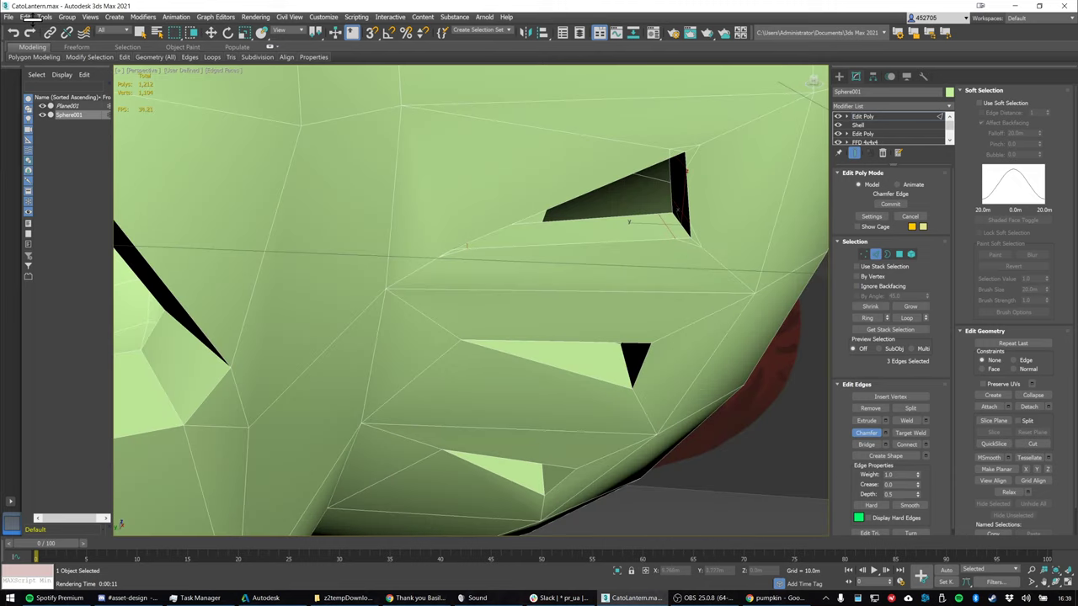
key(ctrl+y)
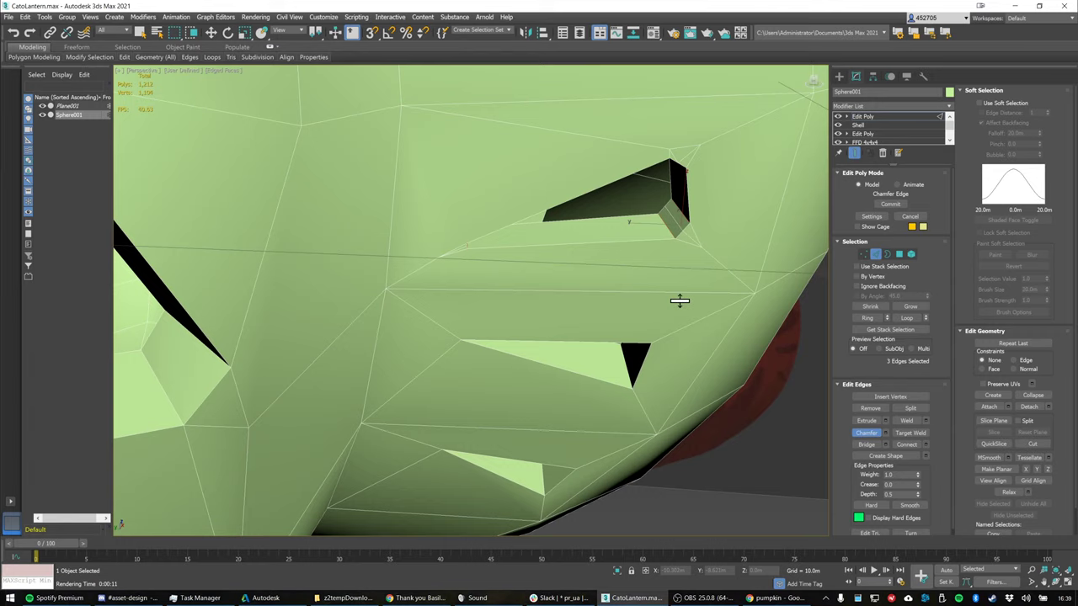
key(ctrl+z)
Add the corner edges of the middle and lower whisker cuts on the same cheek to the edge selection
alt+middle_drag(681, 284, 580, 401)
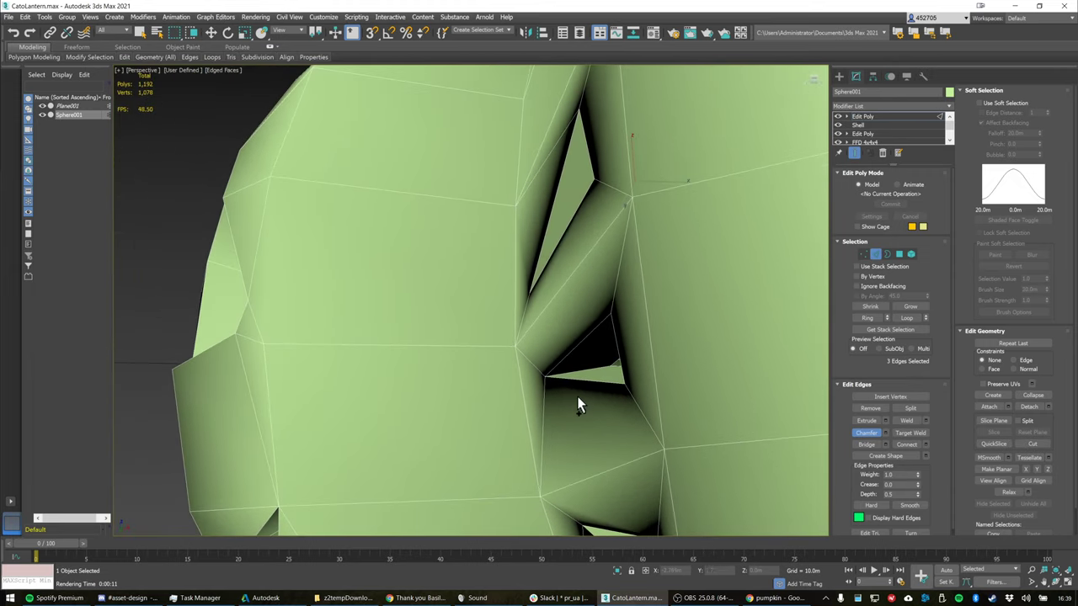
ctrl+click(626, 350)
alt+middle_drag(663, 341, 614, 406)
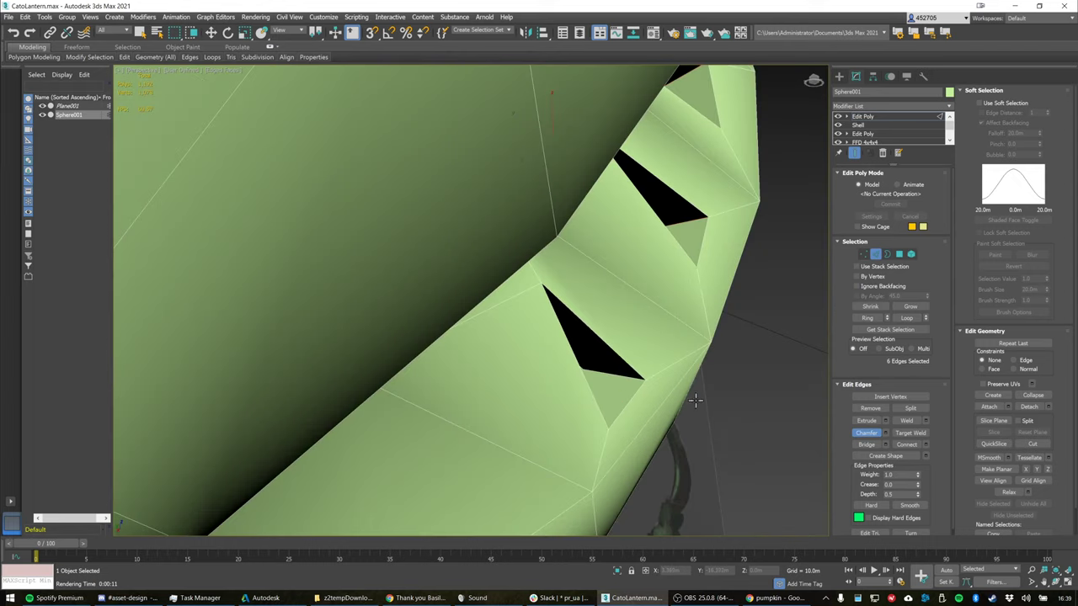
key(r)
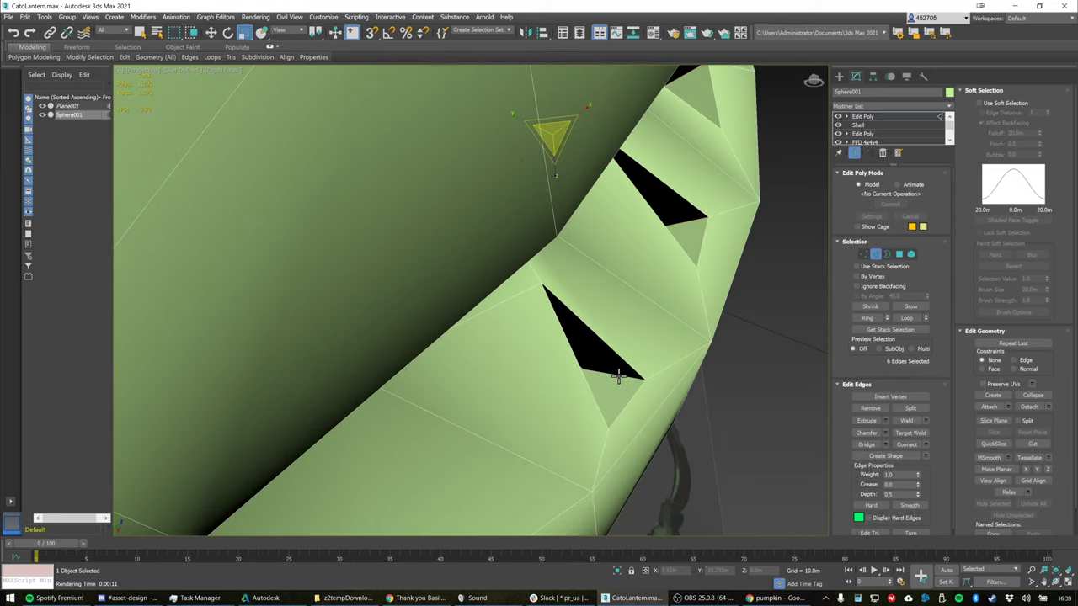
ctrl+click(617, 376)
alt+middle_drag(688, 380, 611, 361)
ctrl+click(608, 388)
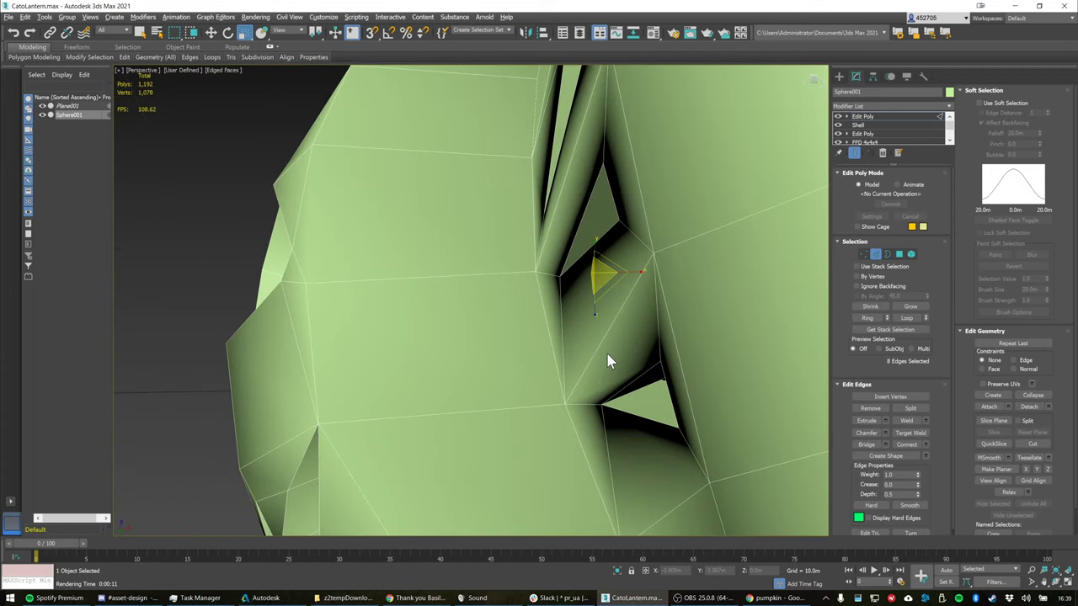
ctrl+click(625, 399)
alt+middle_drag(627, 403, 562, 373)
On the opposite cheek, add the upper whisker cut's three corner edges and one middle-cut corner edge to the selection
scroll(562, 373, up, 5)
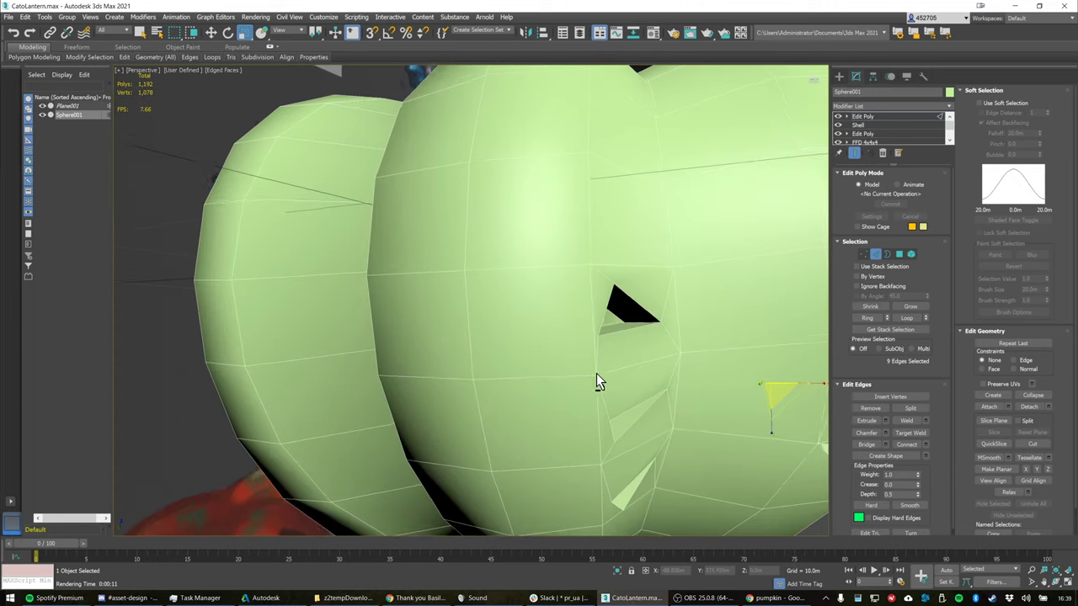
scroll(630, 332, up, 6)
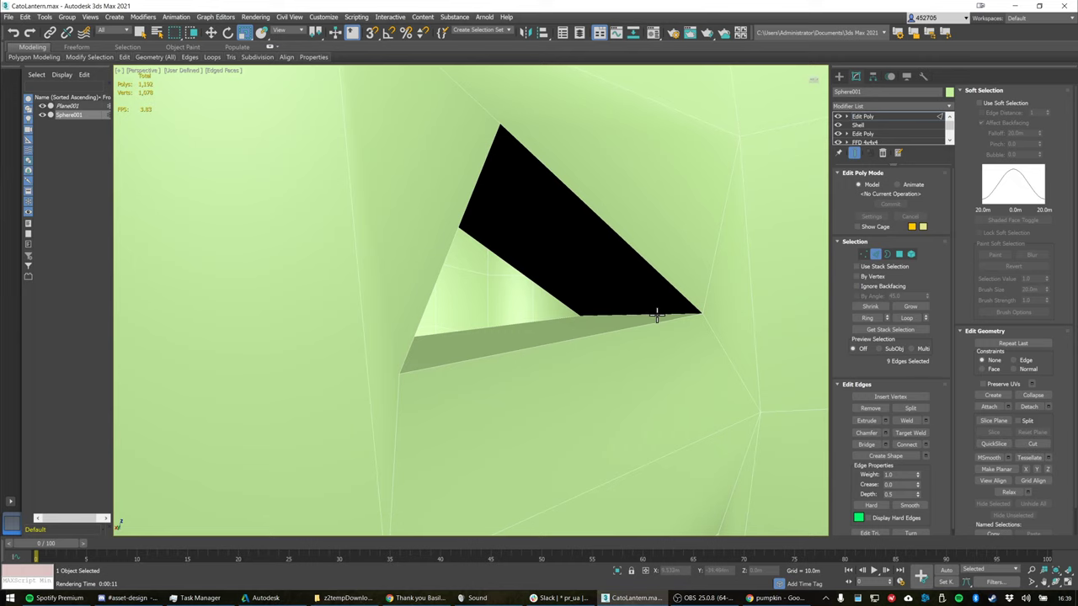
scroll(620, 305, down, 5)
middle_drag(539, 308, 695, 295)
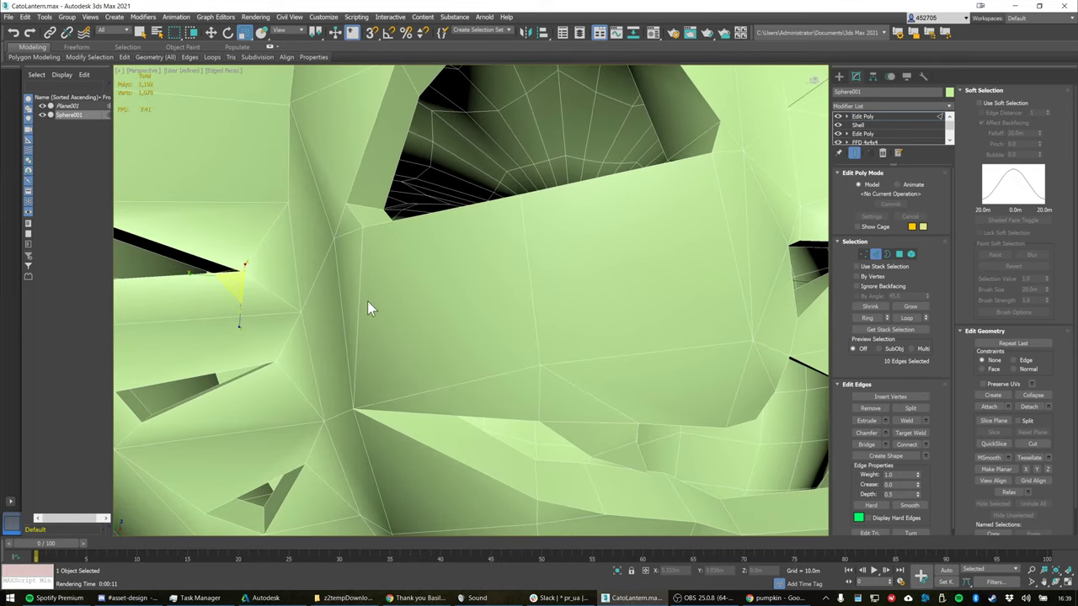
middle_drag(367, 305, 569, 299)
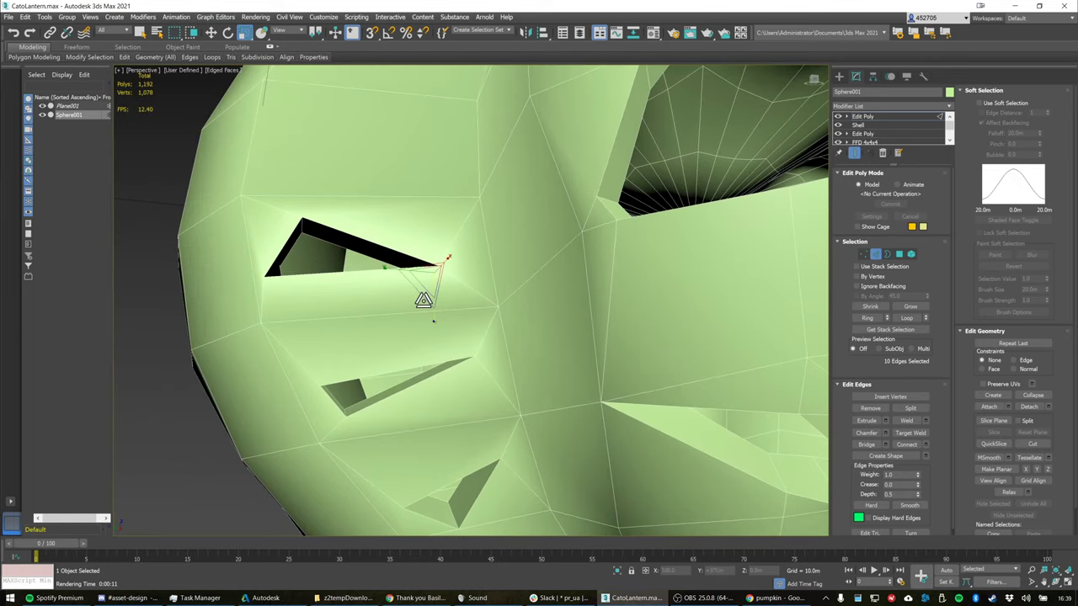
ctrl+click(300, 223)
scroll(362, 379, down, 2)
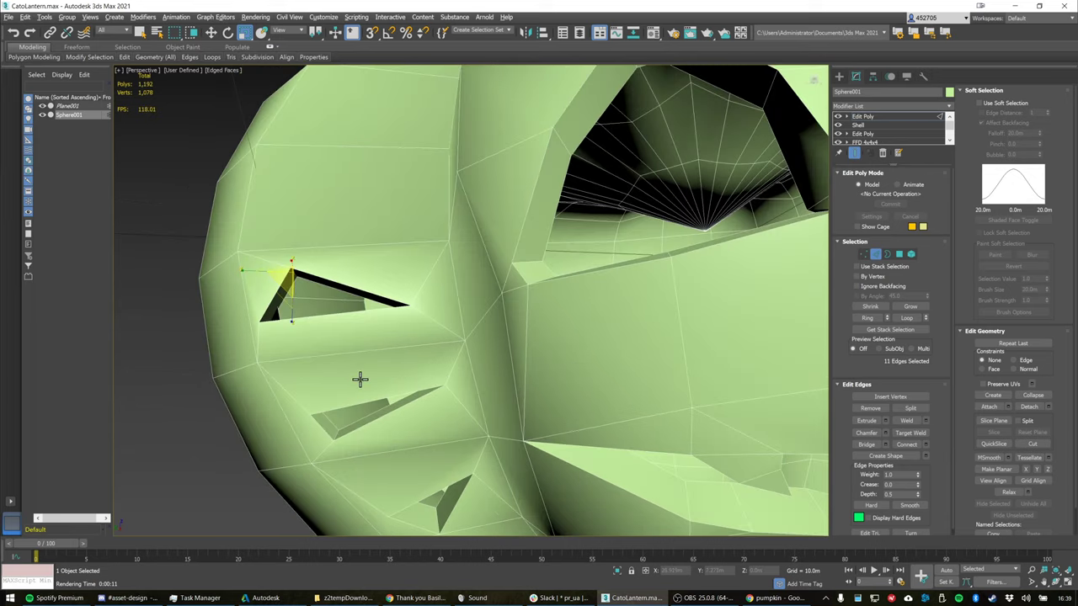
ctrl+click(337, 432)
alt+middle_drag(379, 356, 345, 354)
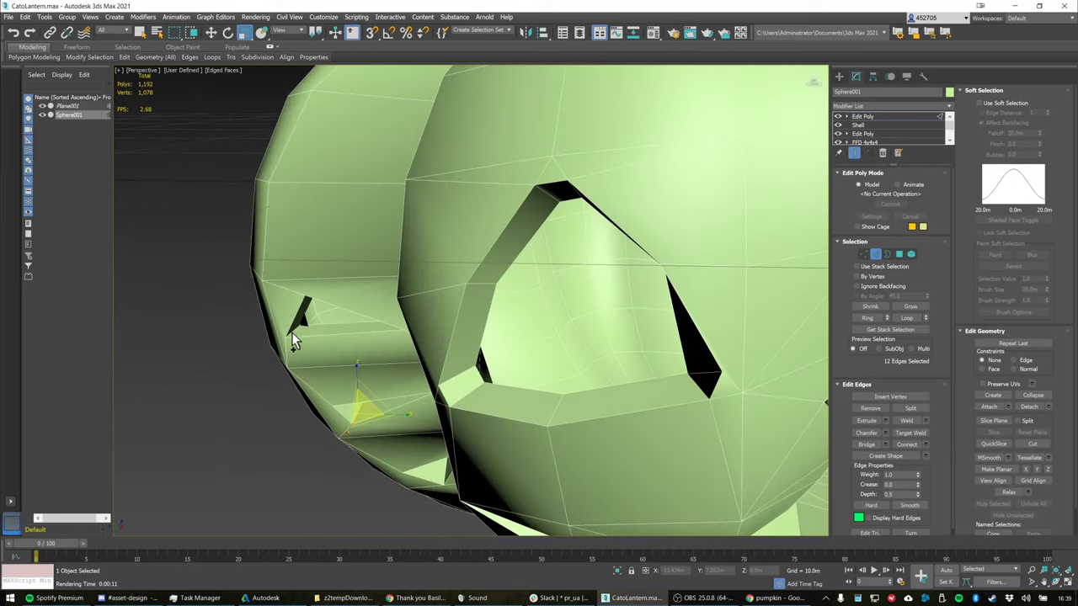
ctrl+click(294, 327)
Add four more corner edges of the middle and lower whisker cuts on this cheek to the edge selection
scroll(482, 335, up, 4)
middle_drag(678, 357, 636, 202)
scroll(618, 334, down, 3)
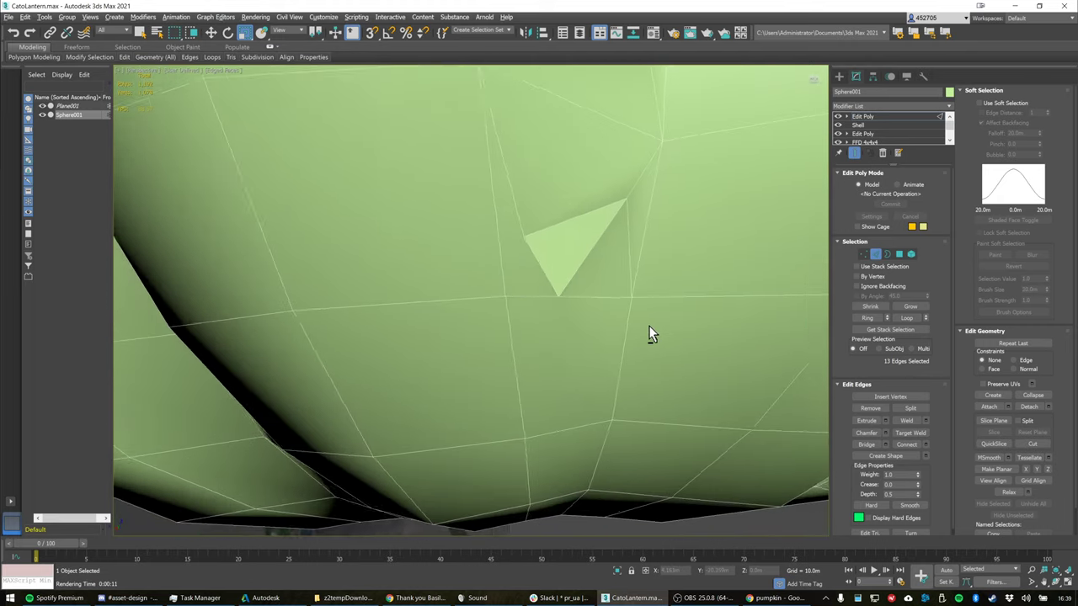
alt+middle_drag(649, 334, 664, 173)
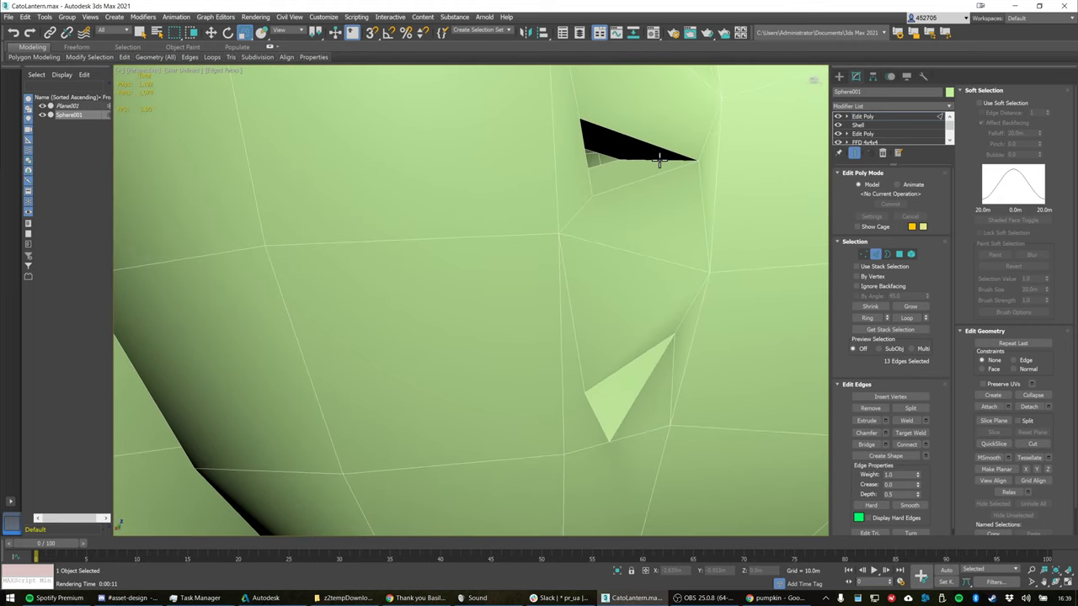
ctrl+click(659, 160)
scroll(630, 400, up, 3)
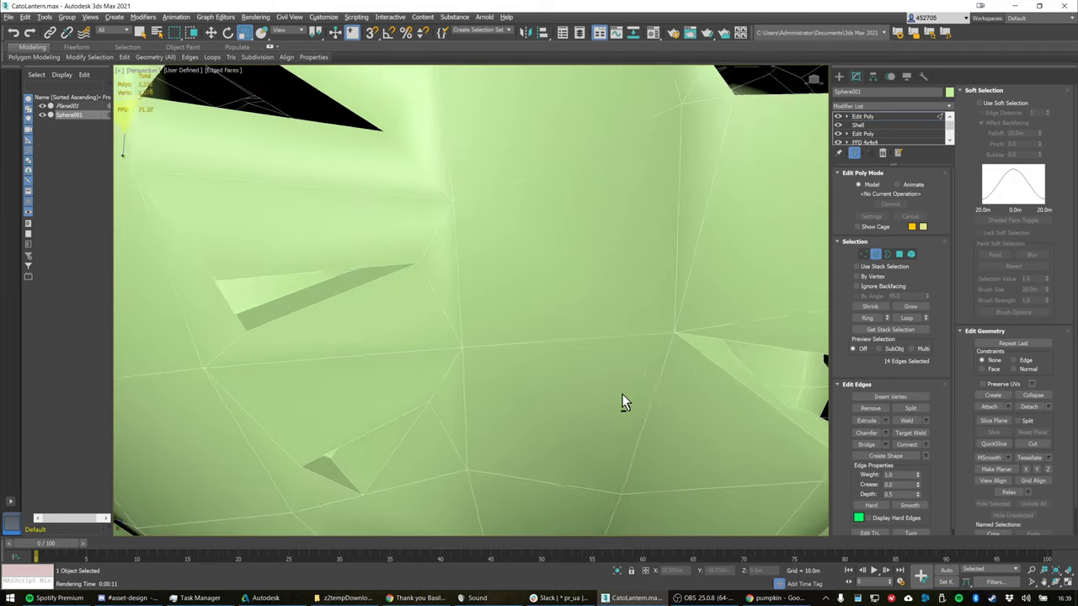
alt+middle_drag(623, 397, 547, 417)
ctrl+click(306, 476)
scroll(437, 399, down, 3)
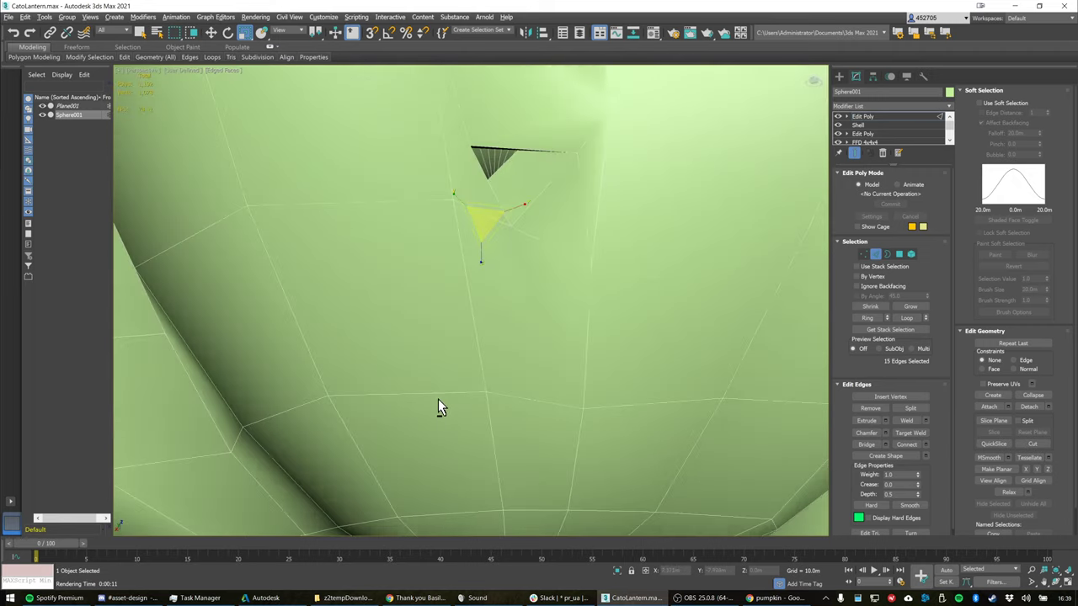
alt+middle_drag(438, 407, 663, 264)
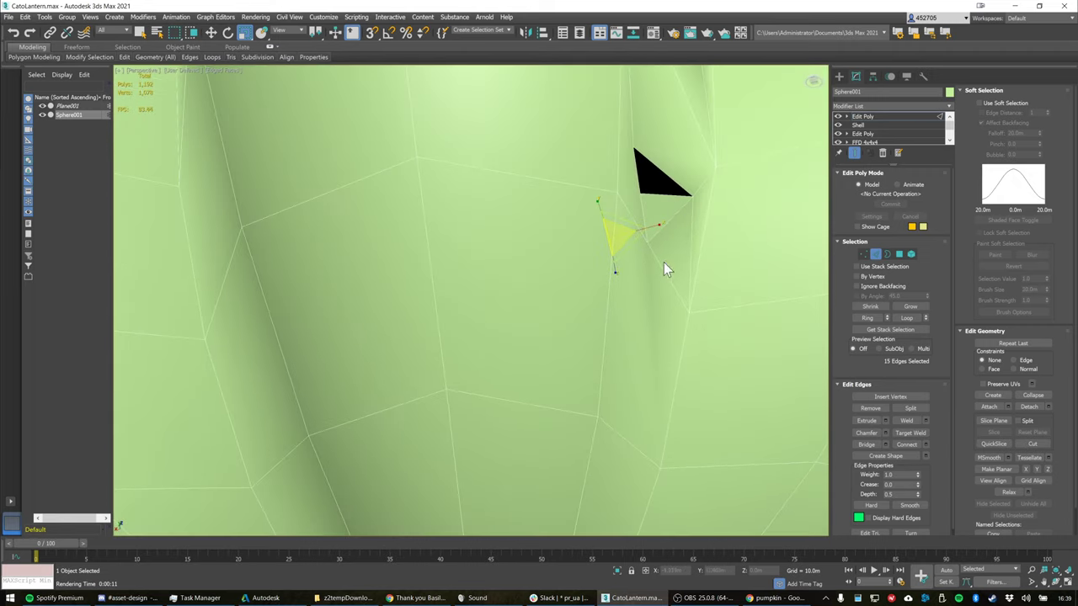
ctrl+click(671, 194)
Complete the edge selection with the last two corner edges of the middle and lower whisker cuts
alt+middle_drag(712, 202, 537, 351)
alt+middle_drag(522, 399, 505, 221)
scroll(503, 340, up, 3)
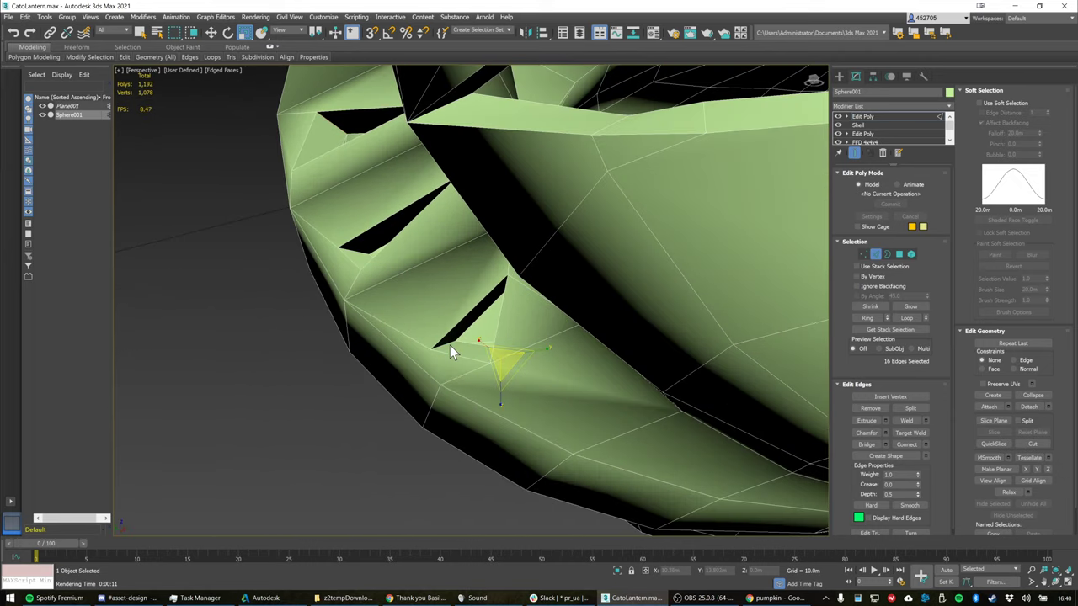
scroll(449, 344, up, 2)
ctrl+click(447, 342)
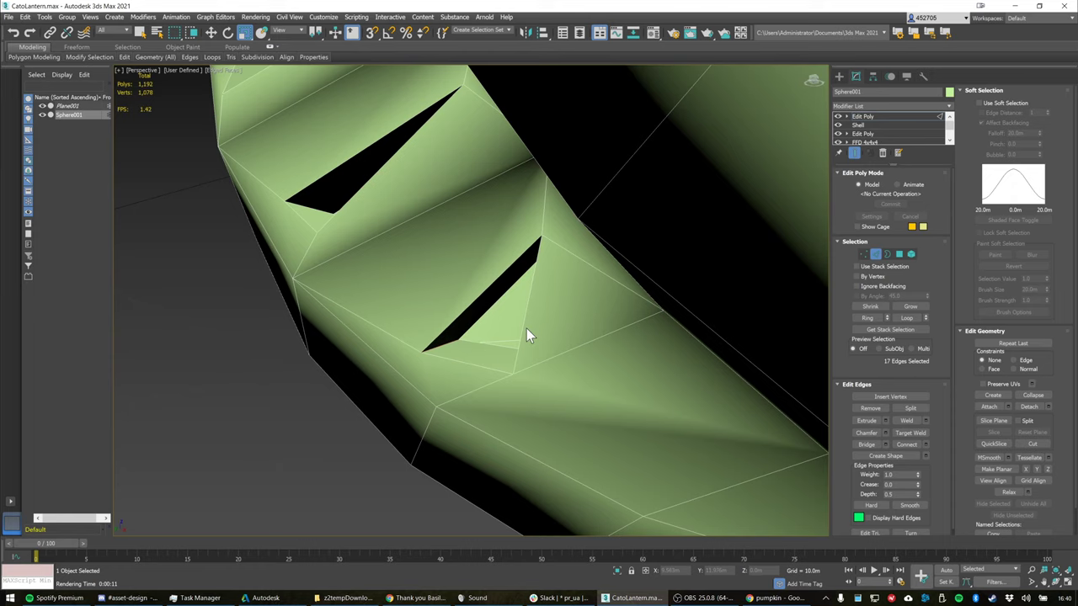
scroll(528, 327, down, 3)
alt+middle_drag(529, 325, 619, 284)
scroll(563, 318, down, 4)
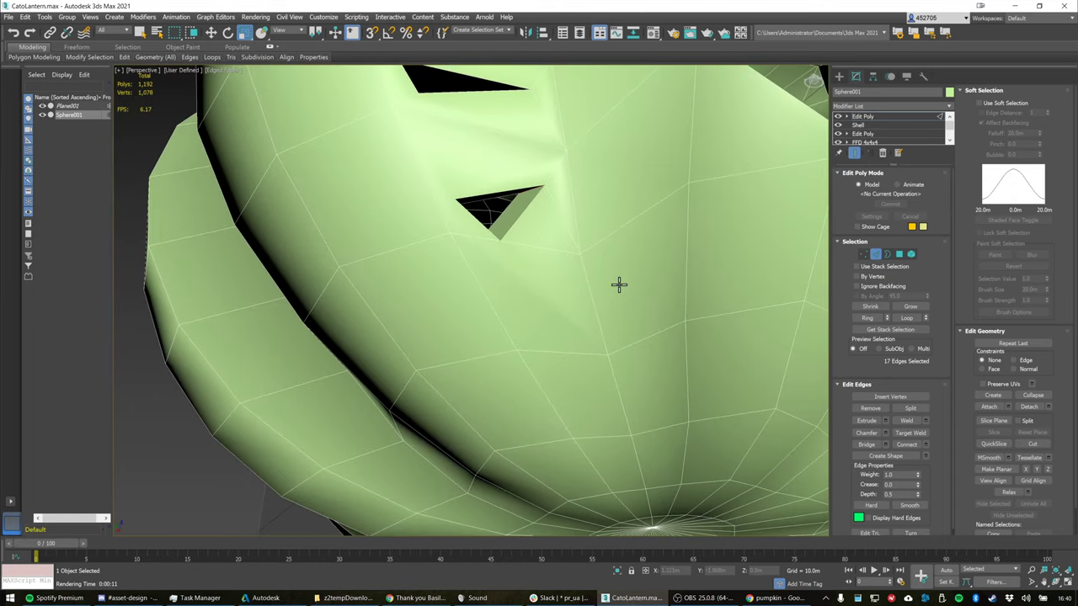
scroll(619, 284, down, 5)
alt+middle_drag(699, 258, 493, 252)
scroll(246, 328, up, 6)
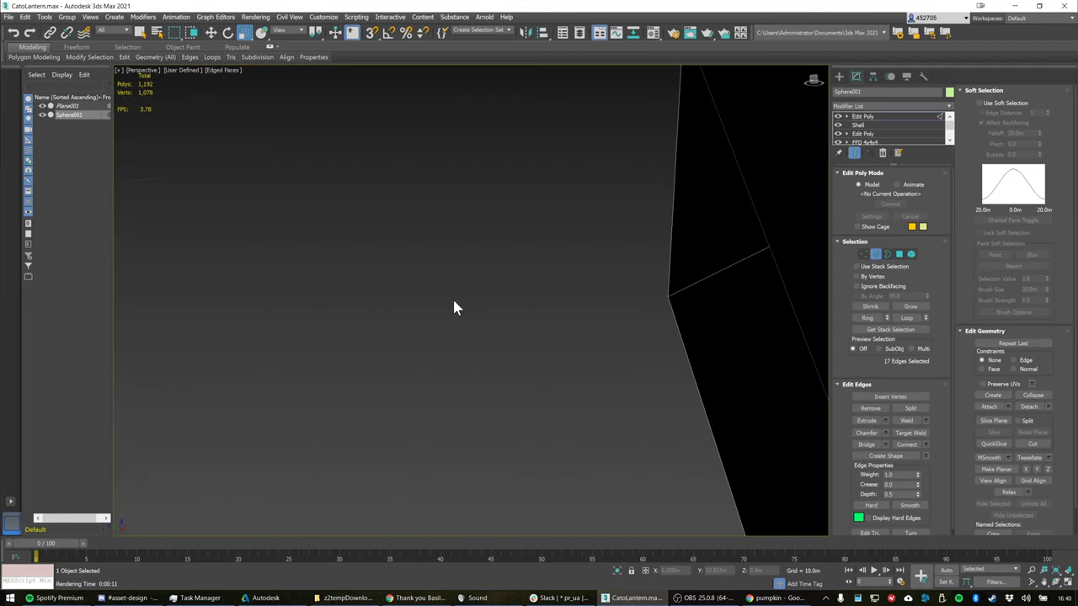
scroll(453, 307, down, 5)
alt+middle_drag(453, 307, 690, 380)
ctrl+click(524, 316)
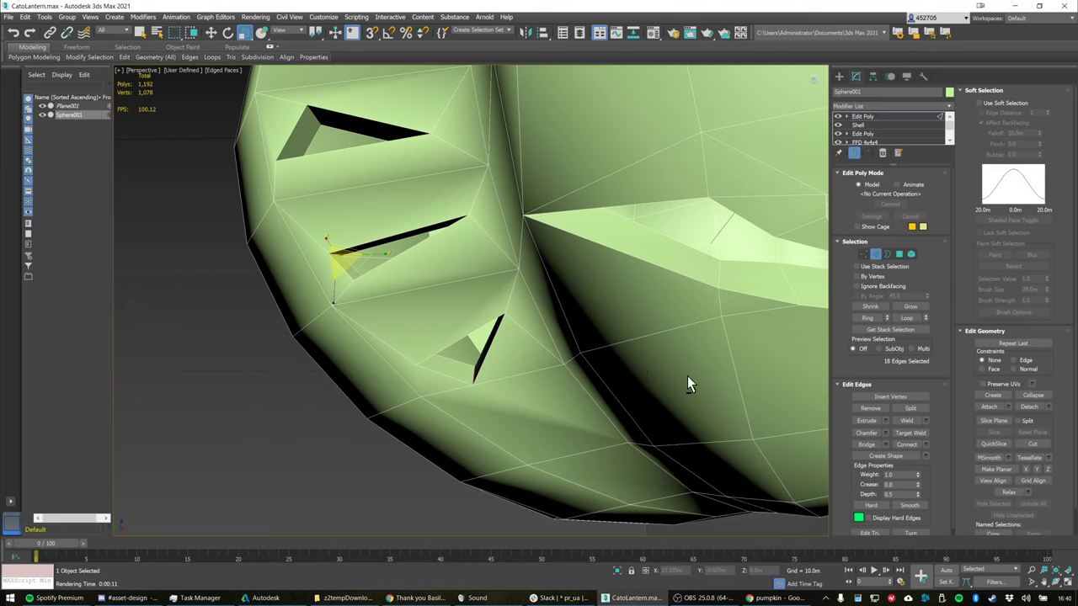
Start a chamfer of 0.634 m on the selected whisker-cut corner edges and compare the Quad and Tri chamfer types
click(886, 432)
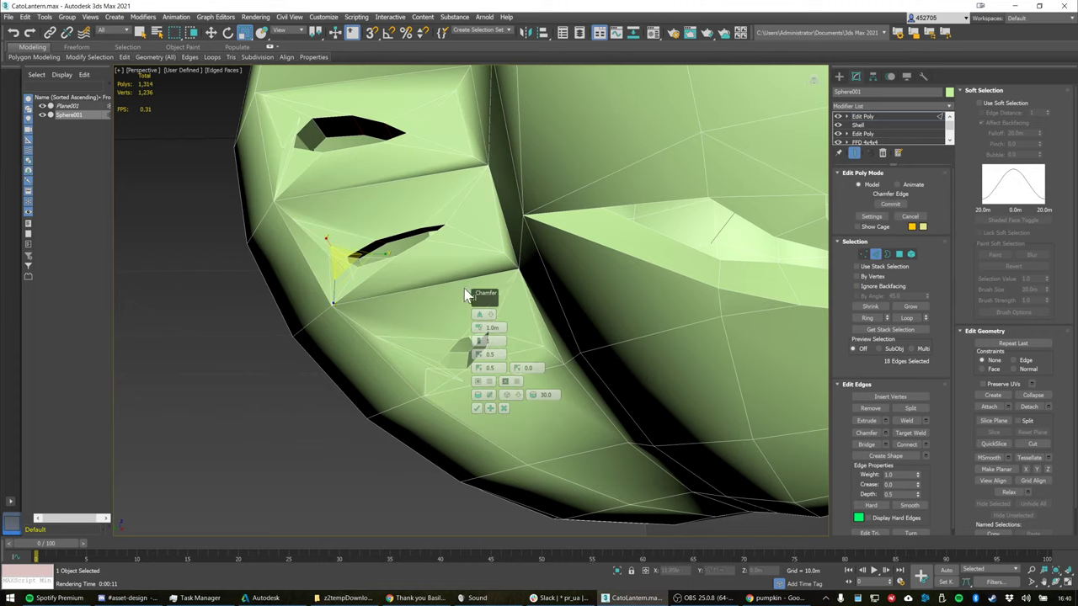
drag(479, 327, 481, 318)
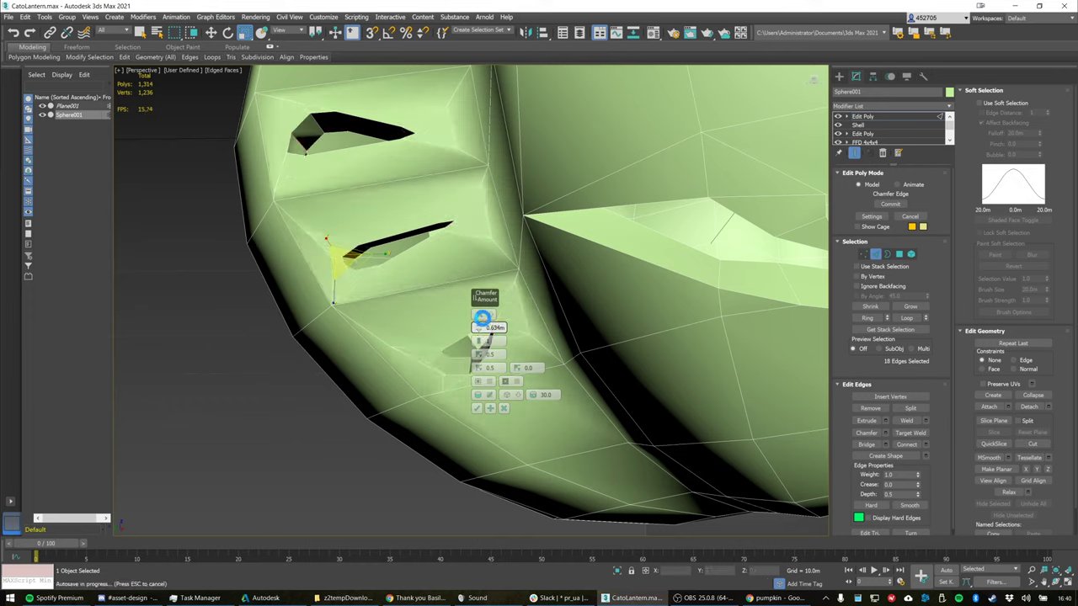
click(479, 316)
scroll(483, 315, down, 1)
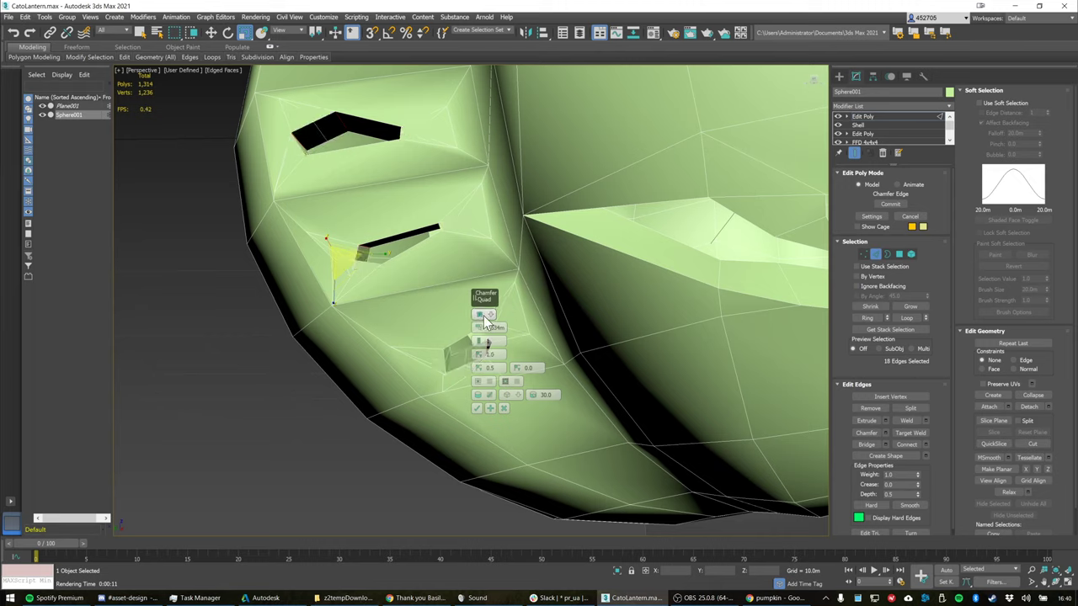
scroll(483, 315, down, 1)
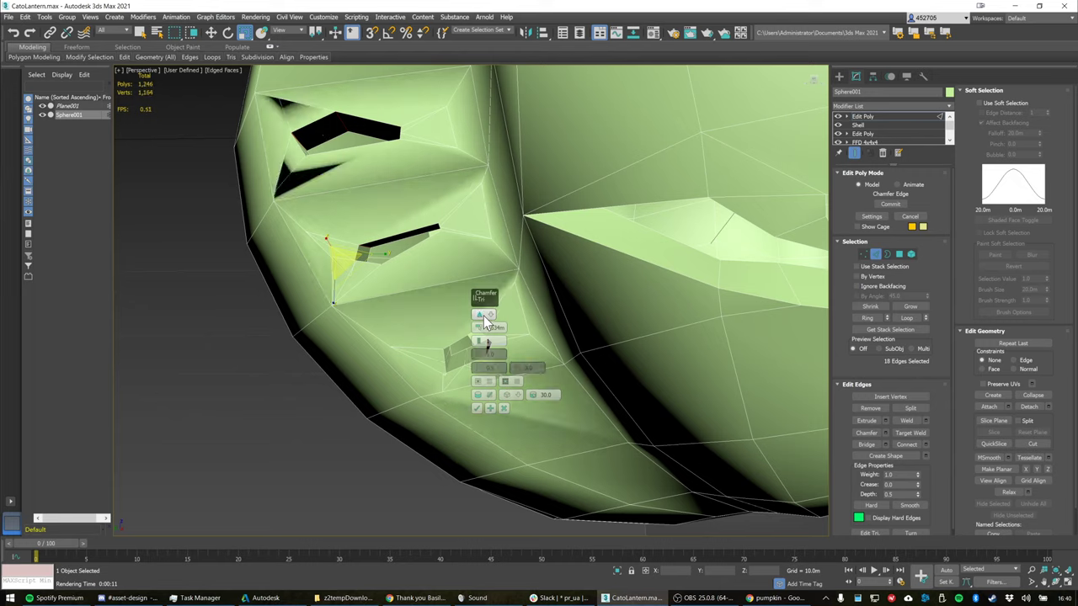
scroll(483, 315, down, 1)
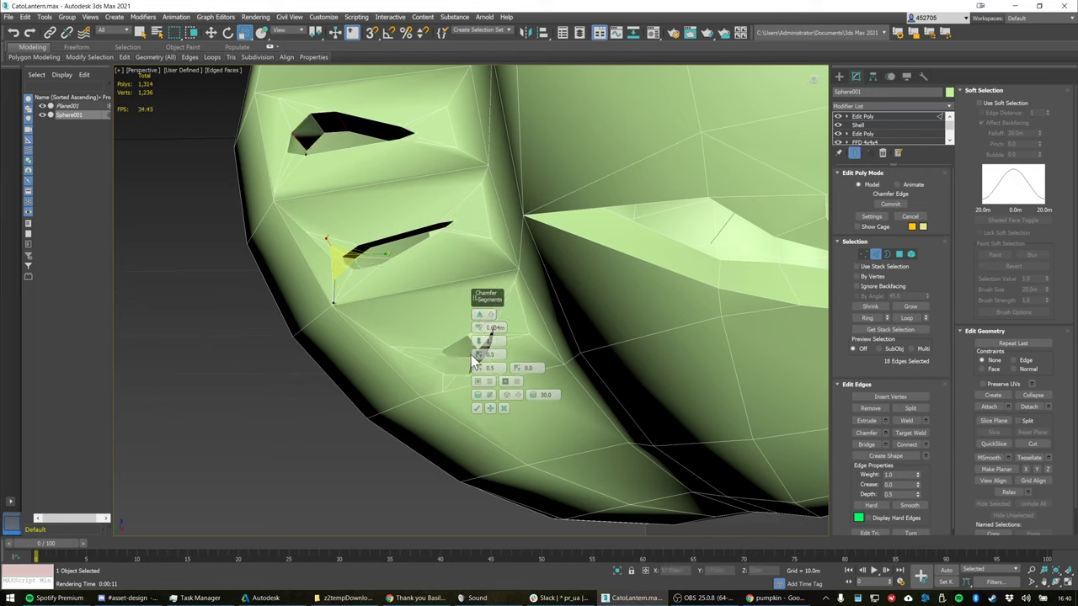
Set the chamfer to 0 segments, edge depth -0.135, end bias 0.305 and radial bias 0.205, and try the Open option
scroll(480, 348, down, 1)
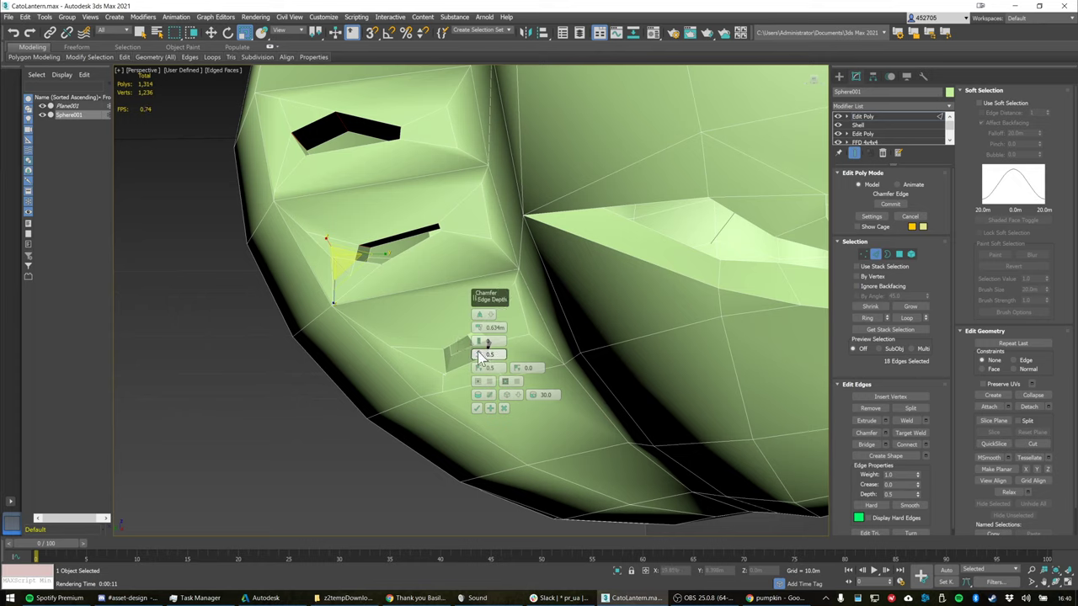
mouse_move(479, 357)
mouse_down()
mouse_move(476, 389)
mouse_move(479, 364)
mouse_move(480, 377)
mouse_up()
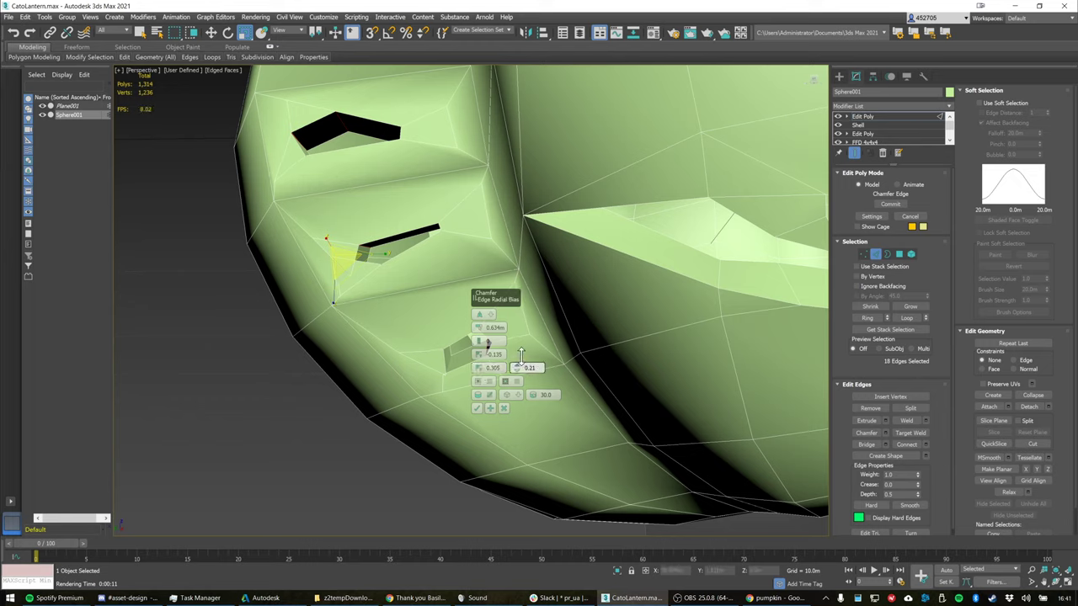
drag(522, 357, 522, 357)
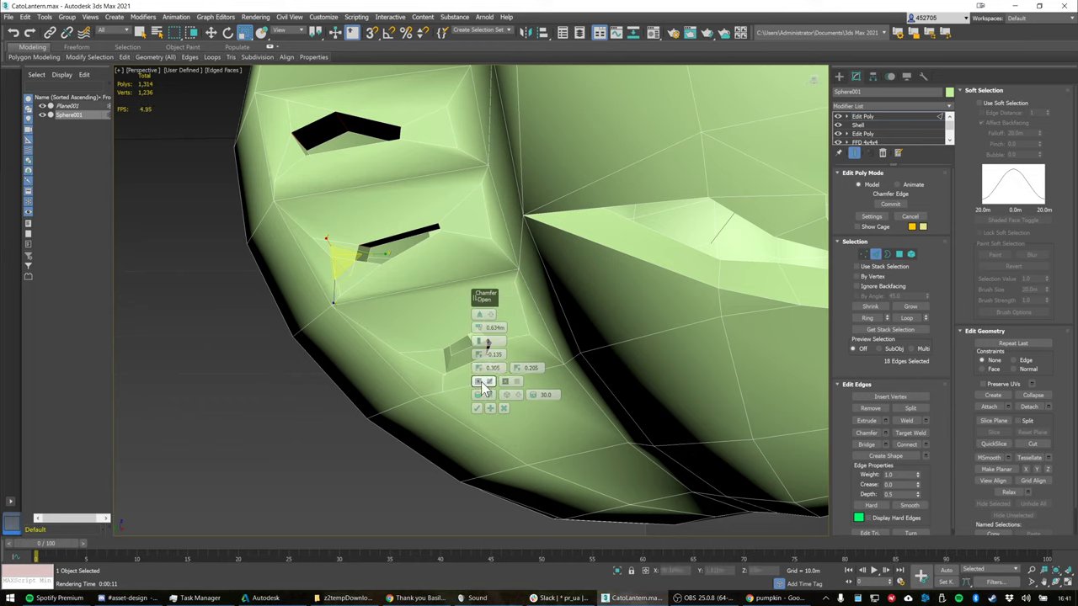
click(481, 382)
click(480, 382)
Set the chamfer amount to 0.207 m, the edge depth to -0.235 and the edge end bias to 0
right_click(477, 328)
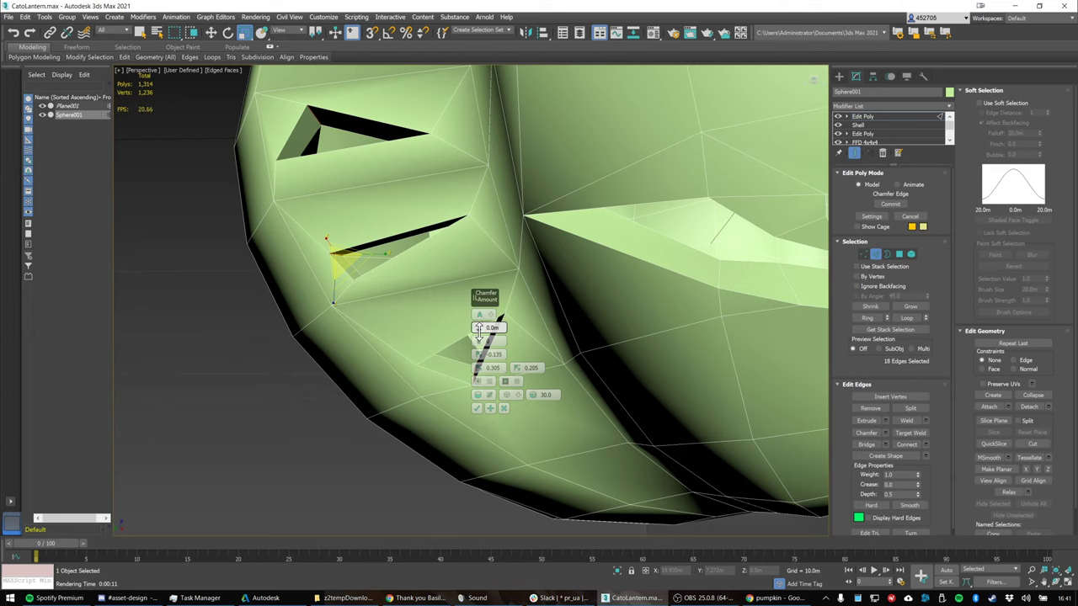
drag(478, 330, 478, 331)
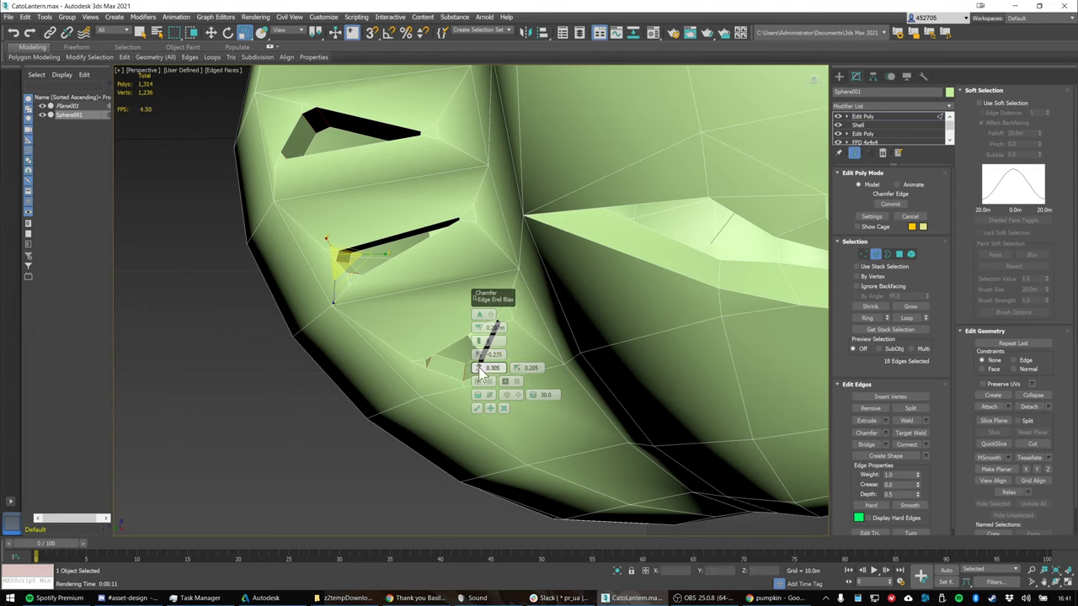
drag(479, 368, 478, 380)
mouse_move(482, 378)
mouse_down()
mouse_move(482, 364)
mouse_move(480, 394)
mouse_up()
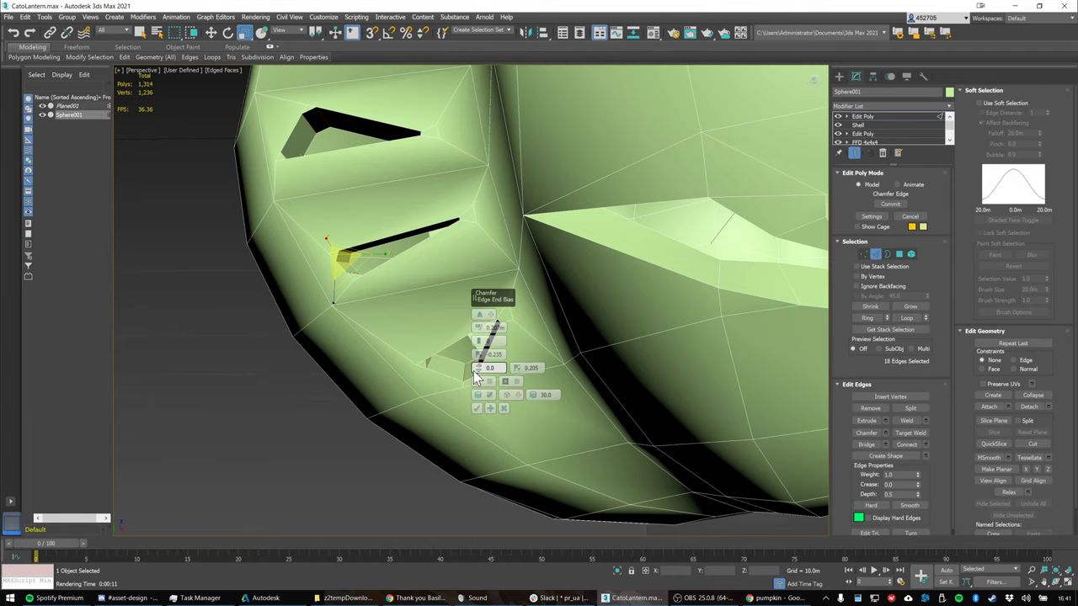
Check the chamfered whisker cuts on both cheeks, set the chamfer amount to 0.237 m and apply it
scroll(353, 293, up, 2)
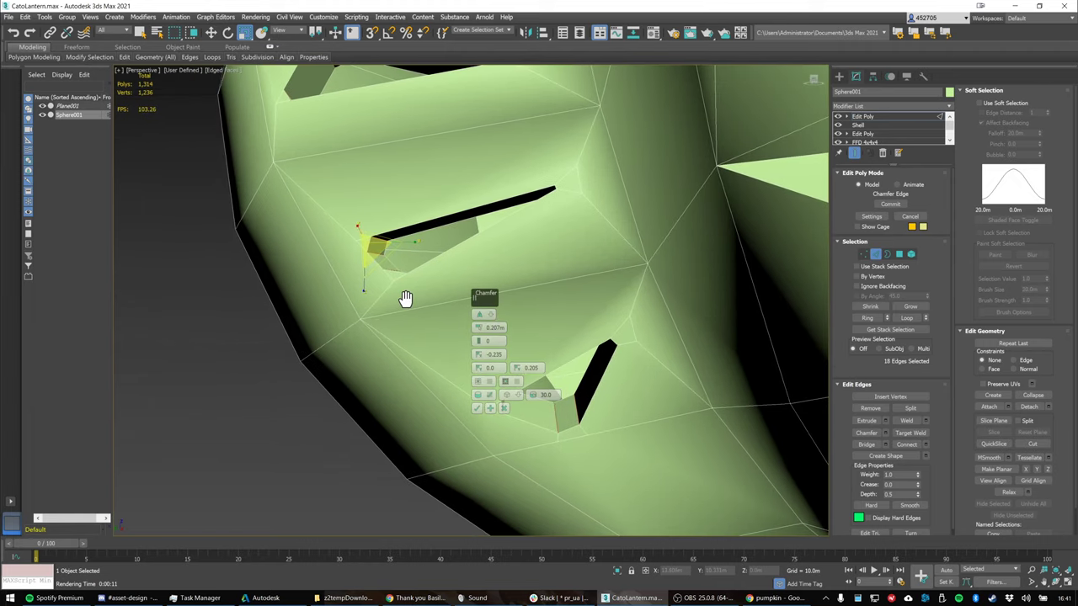
alt+middle_drag(412, 300, 413, 297)
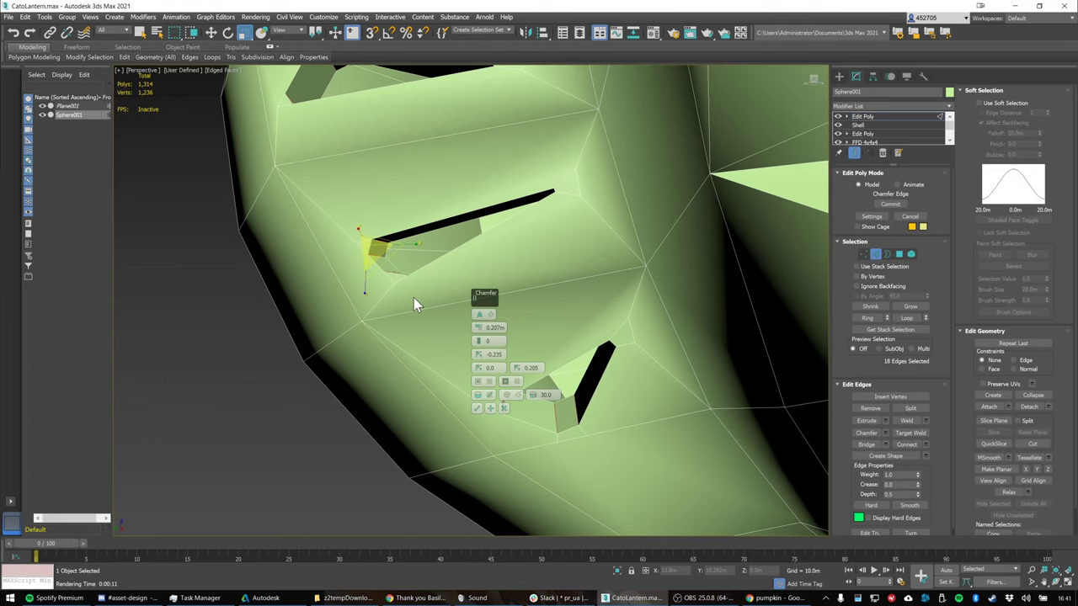
alt+middle_drag(417, 300, 714, 252)
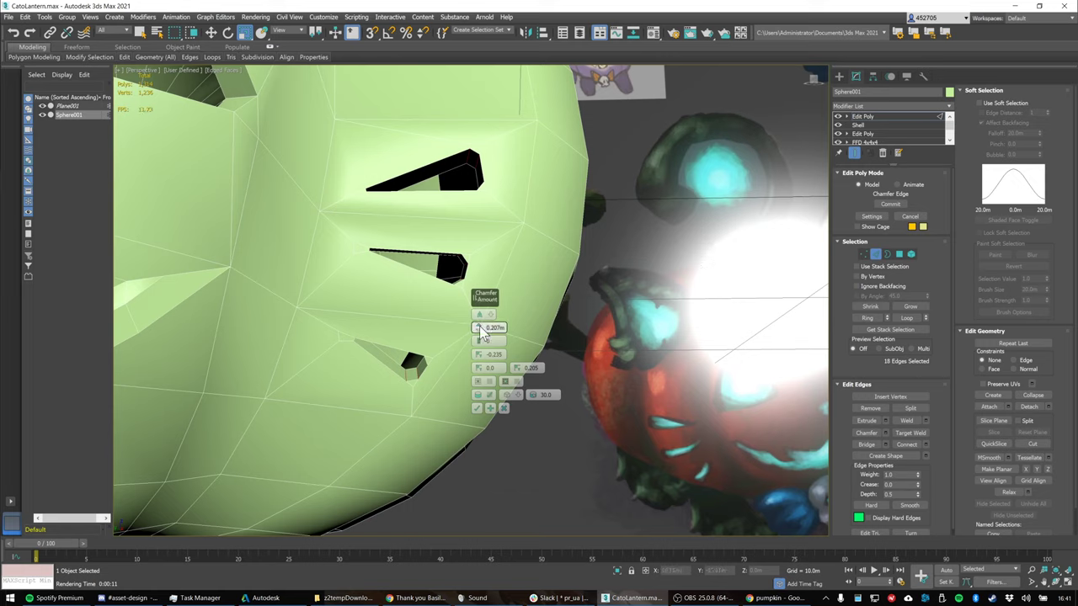
drag(480, 328, 402, 322)
alt+middle_drag(551, 272, 576, 256)
alt+middle_drag(370, 281, 652, 197)
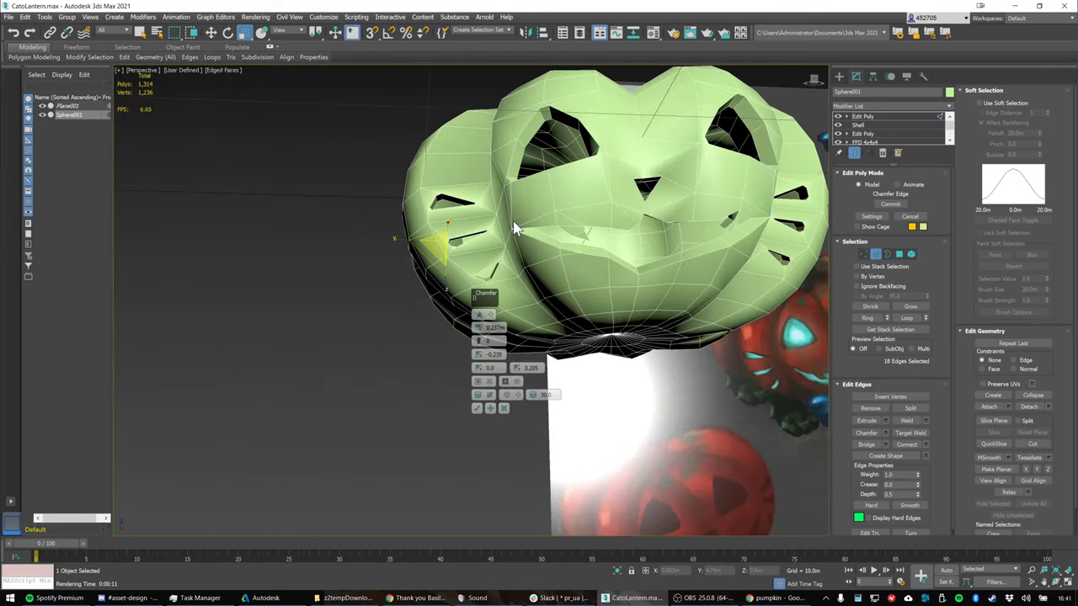
scroll(513, 221, up, 5)
click(489, 340)
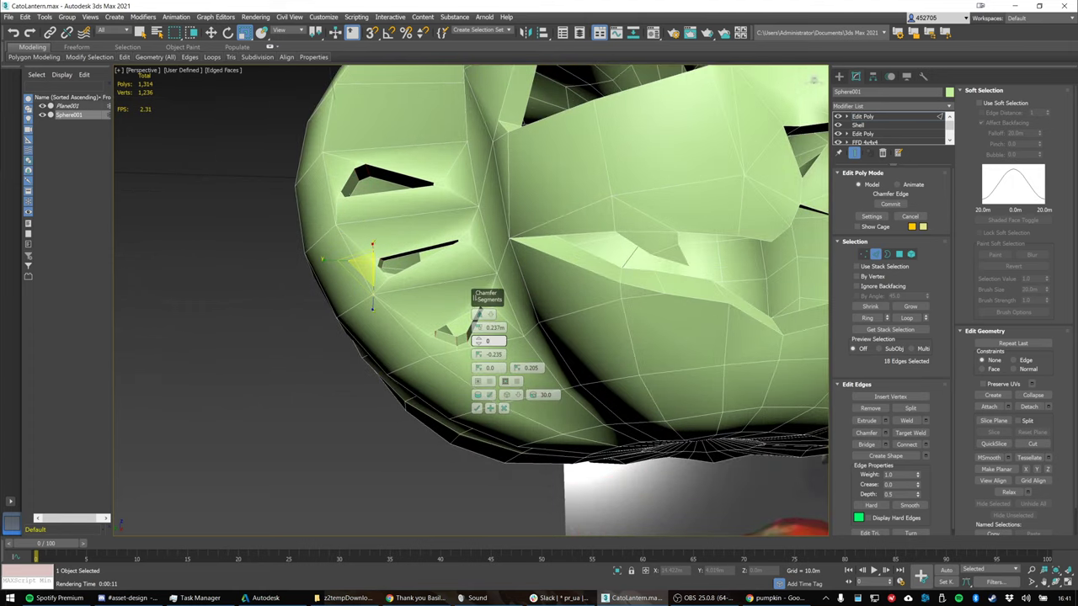
click(477, 410)
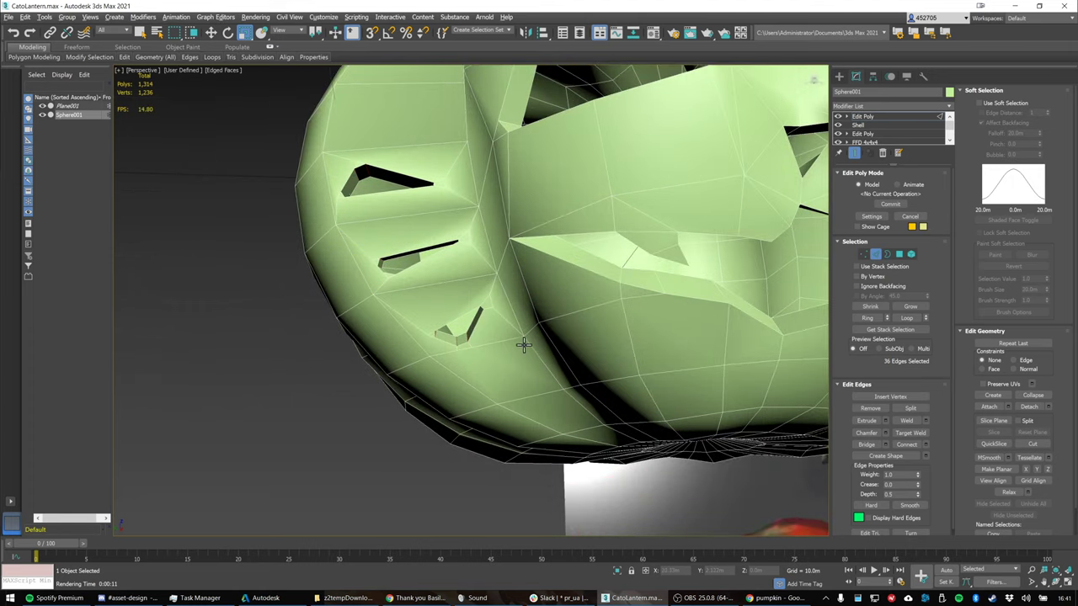
Try to remove the short surplus edge just beyond the inner tip of the middle whisker cut
alt+middle_drag(524, 344, 526, 345)
scroll(483, 264, up, 4)
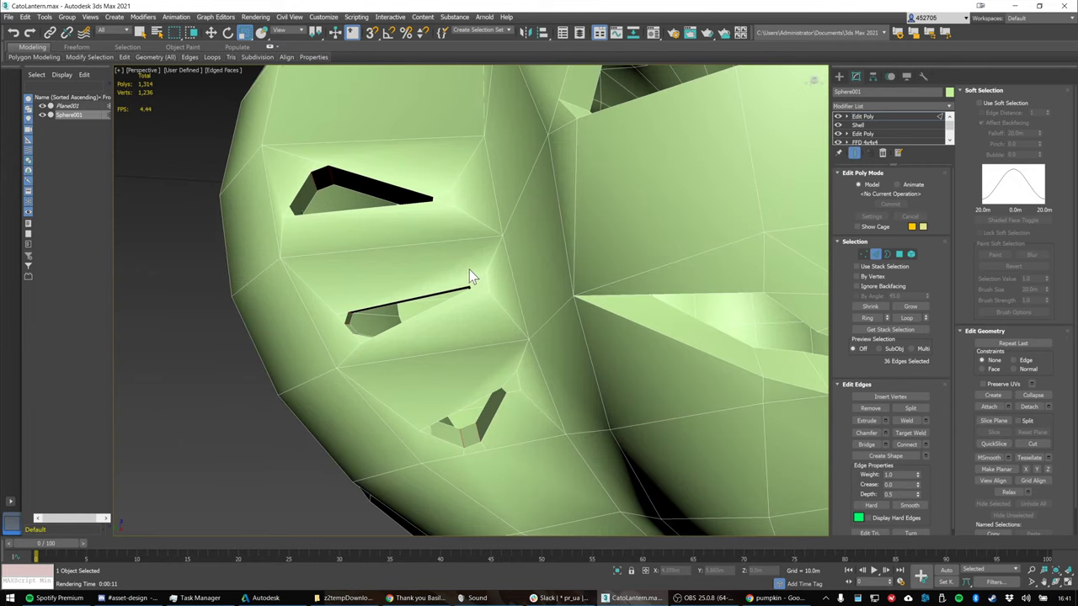
scroll(538, 278, up, 3)
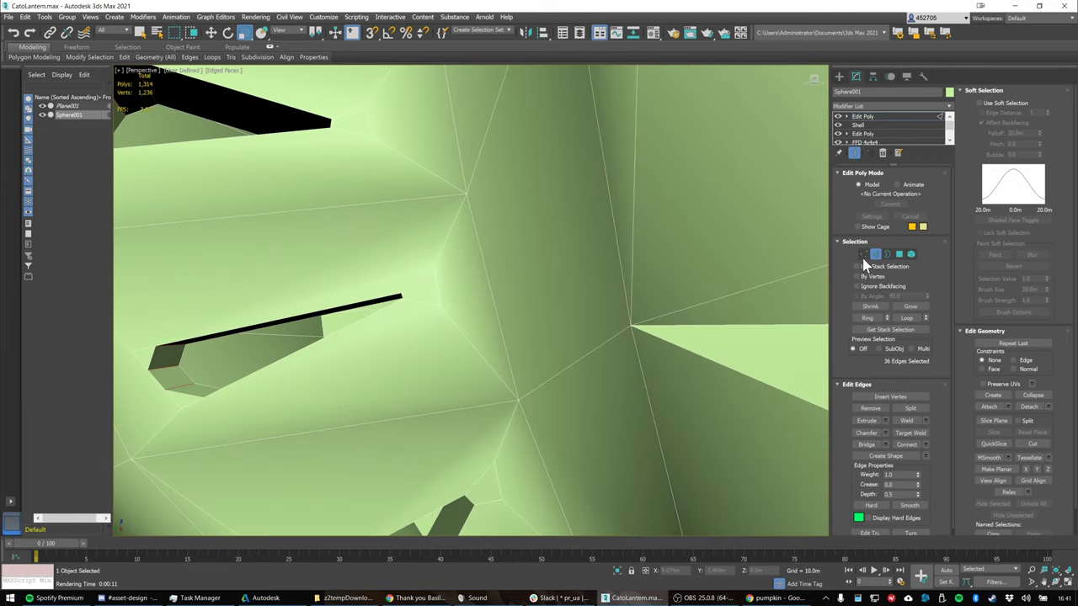
click(437, 294)
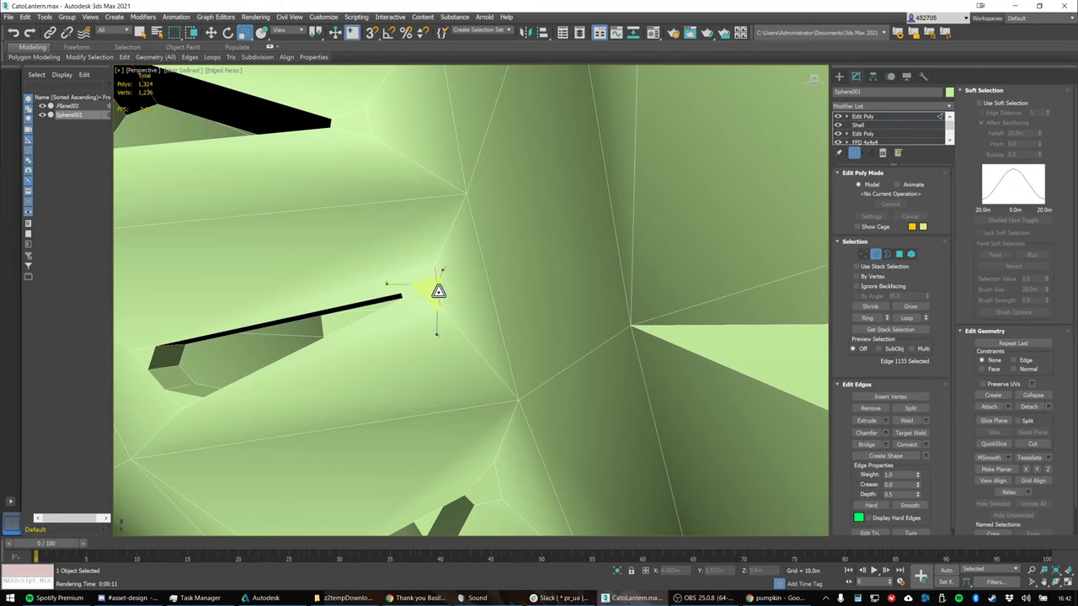
key(ctrl+BackSpace)
click(438, 291)
key(ctrl+BackSpace)
middle_drag(463, 291, 584, 265)
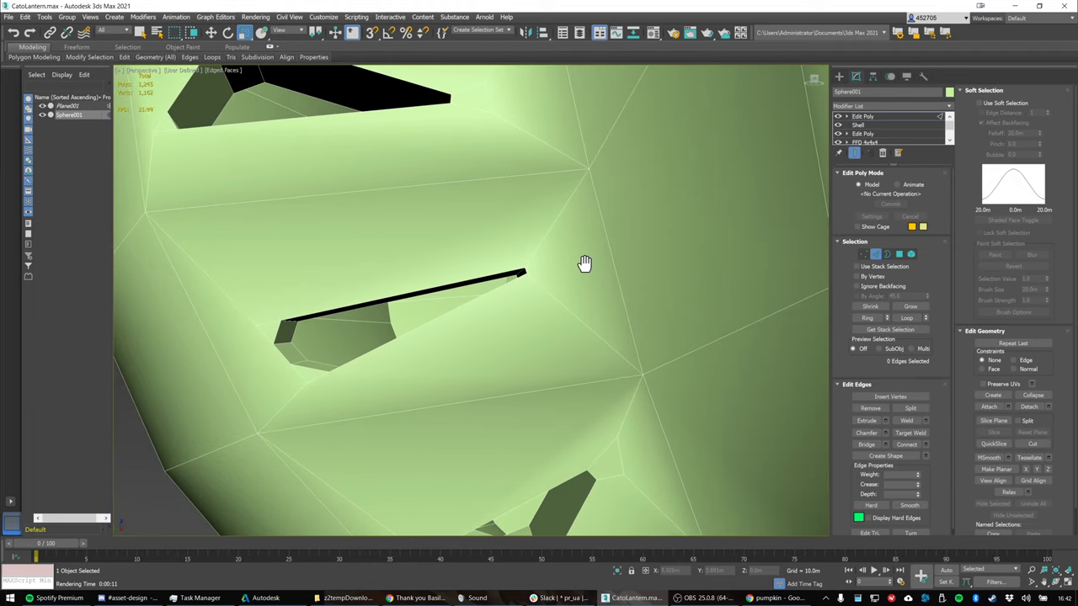
middle_drag(300, 359, 421, 334)
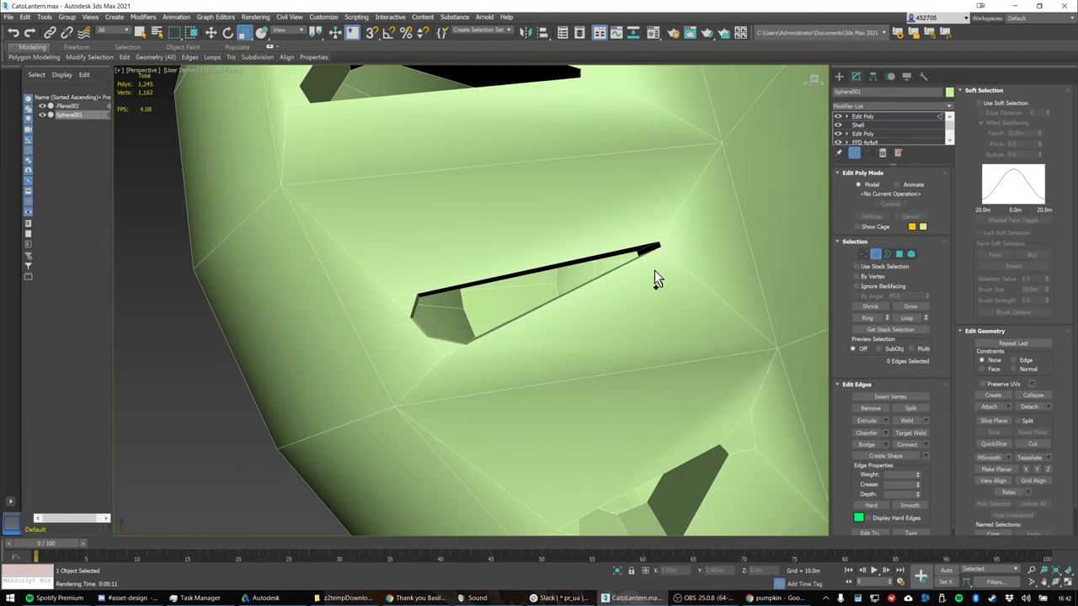
Remove the short surplus edge just beyond the inner tip of the middle whisker cut, including its leftover vertices
click(691, 239)
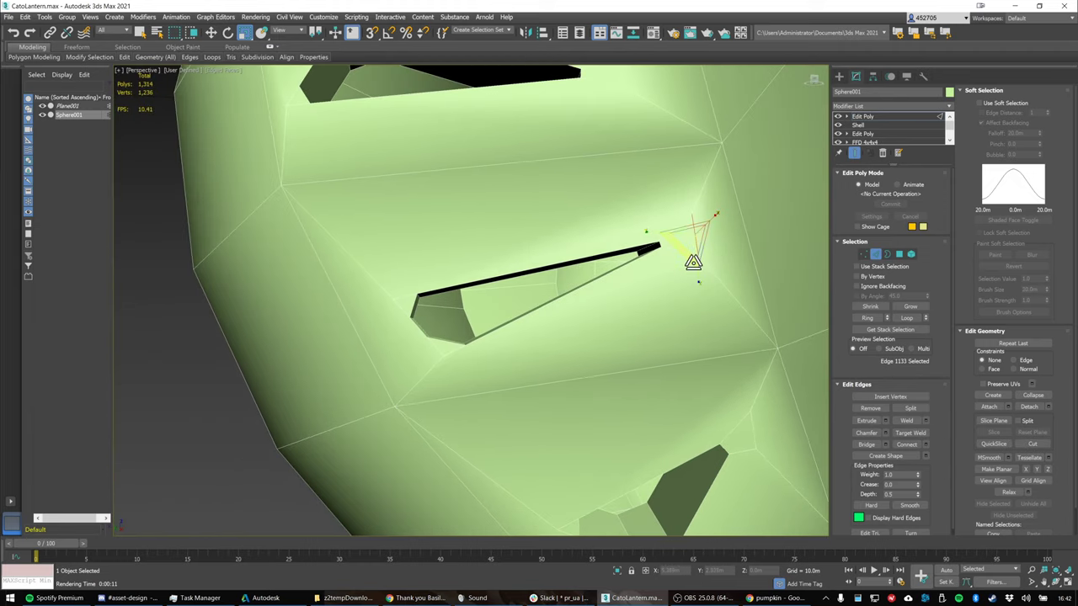
key(ctrl+BackSpace)
click(710, 240)
click(704, 242)
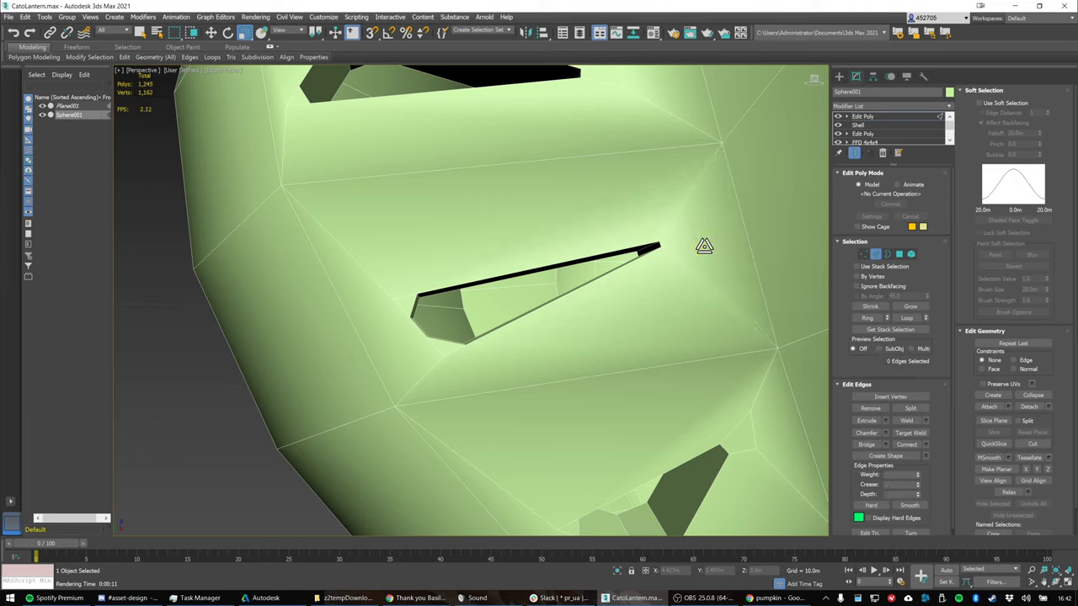
Remove the surplus edges below and above the outer end of the middle whisker cut, including their leftover vertices
click(439, 347)
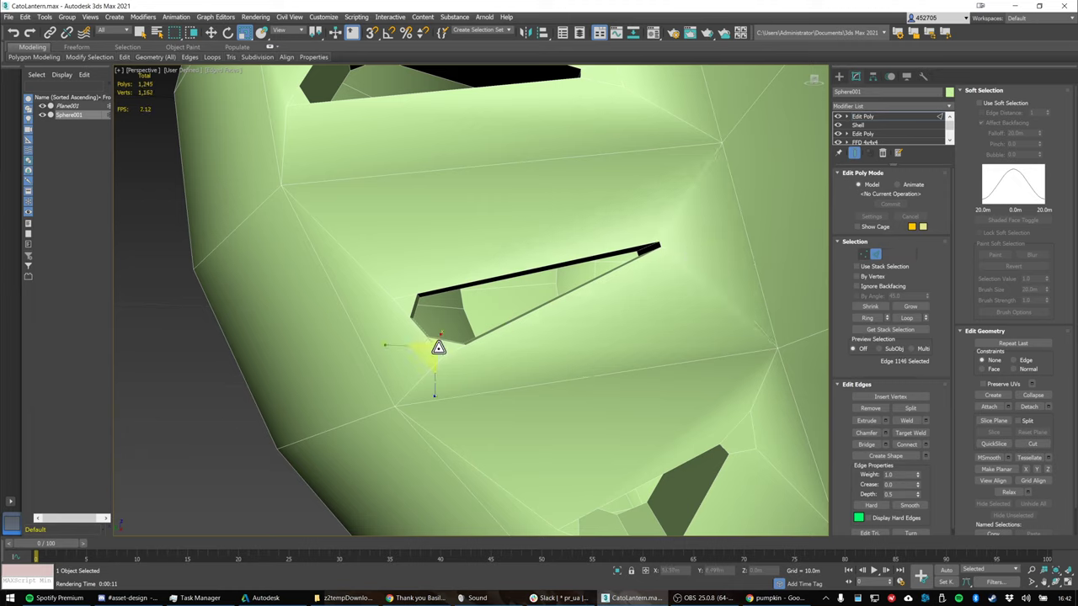
key(BackSpace)
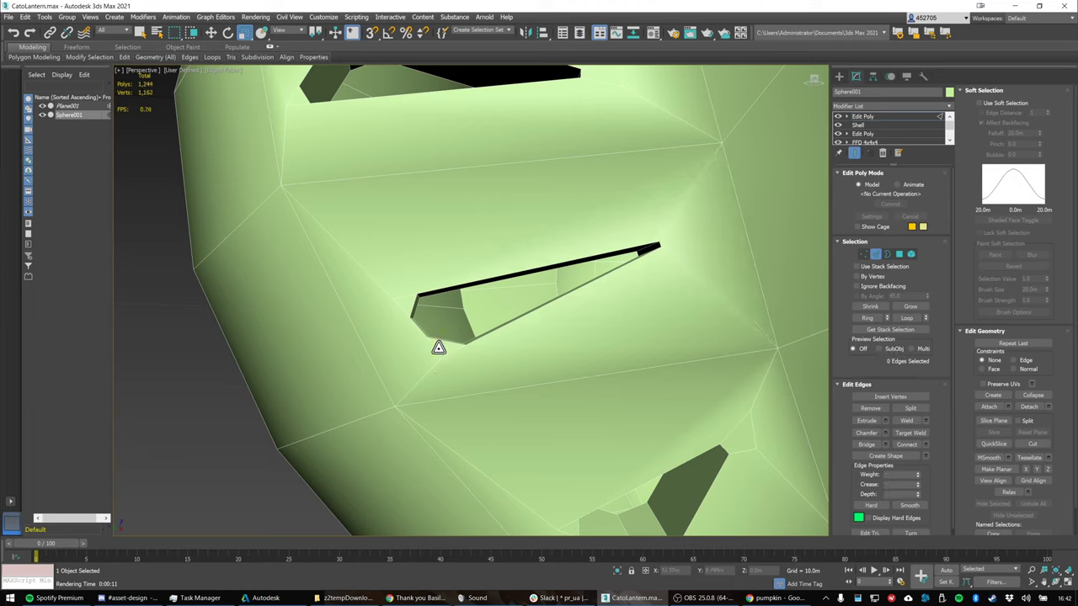
key(ctrl+z)
key(ctrl+BackSpace)
click(402, 296)
key(BackSpace)
middle_drag(469, 277, 448, 301)
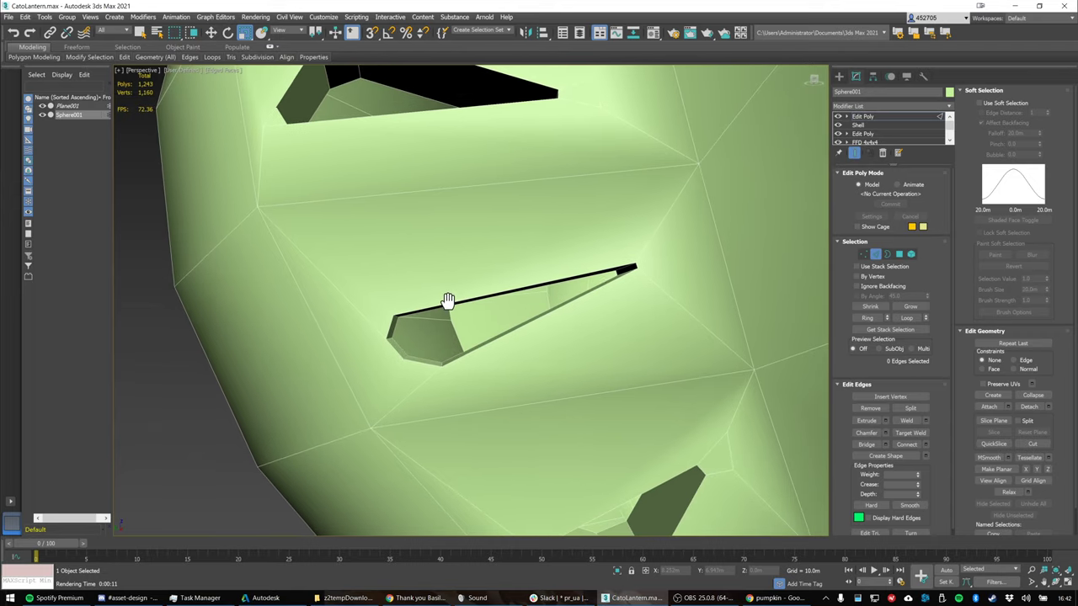
Connect the outermost corner vertex of the middle whisker cut to the mesh vertex below it
click(863, 253)
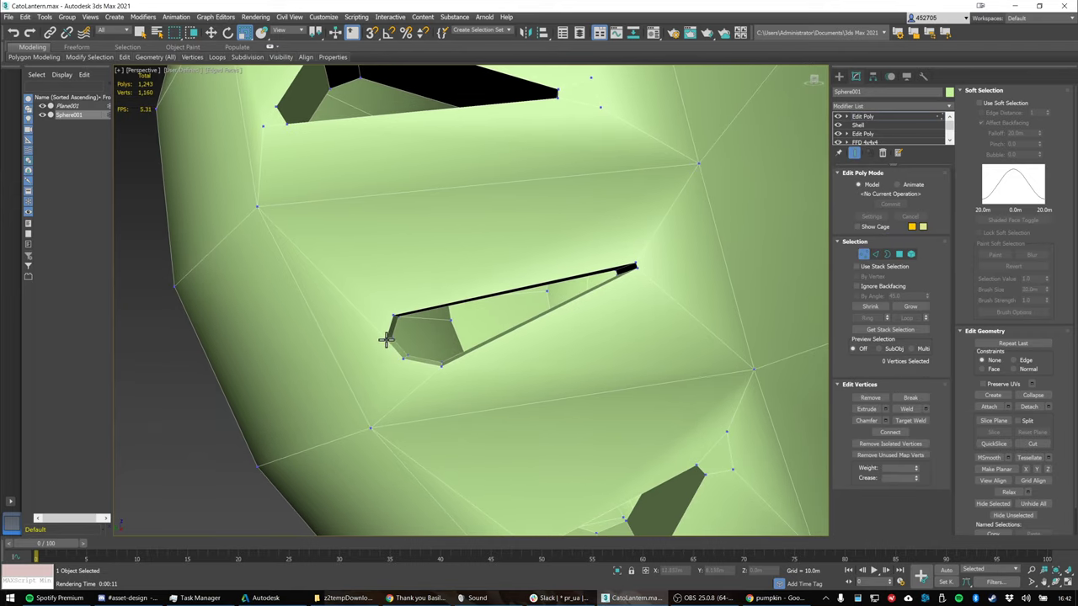
click(387, 329)
ctrl+click(370, 427)
key(w)
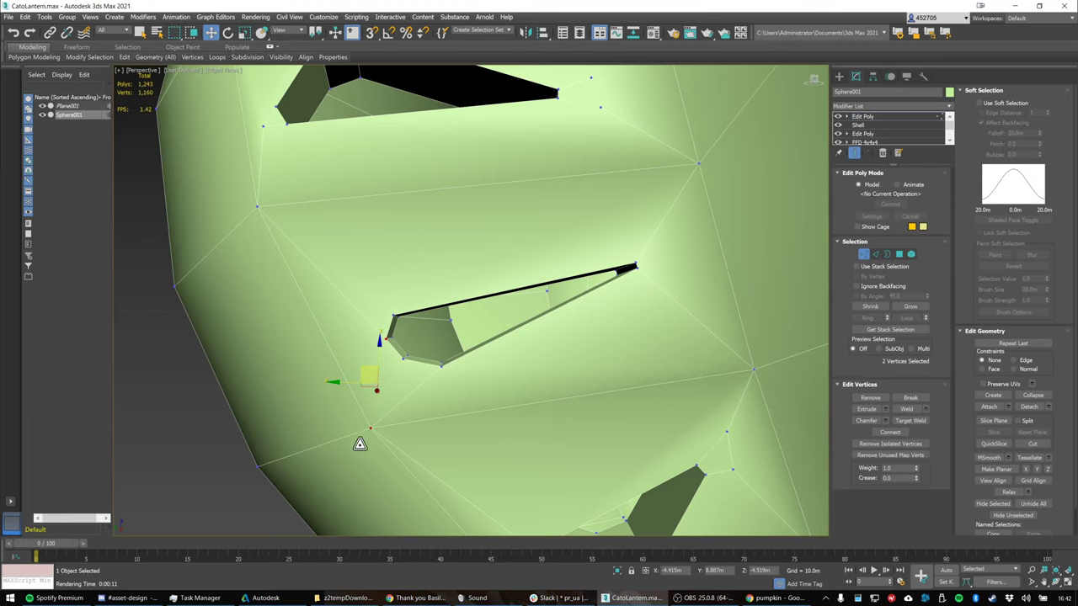
right_click(372, 434)
middle_drag(539, 301, 455, 387)
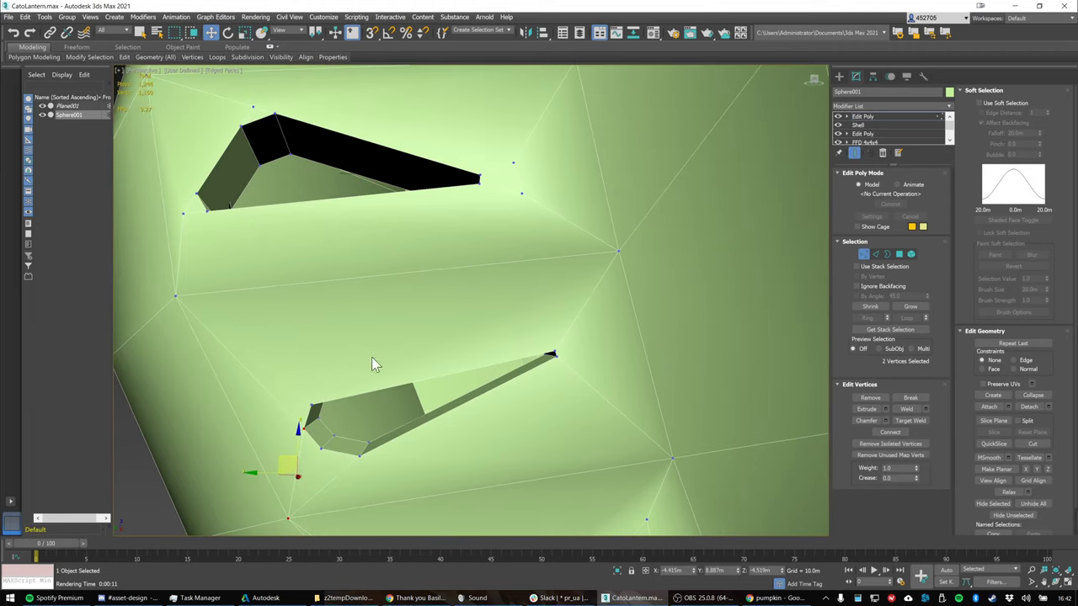
Connect the upper outer corner vertex of the middle whisker cut to the mesh vertex diagonally above it
click(310, 407)
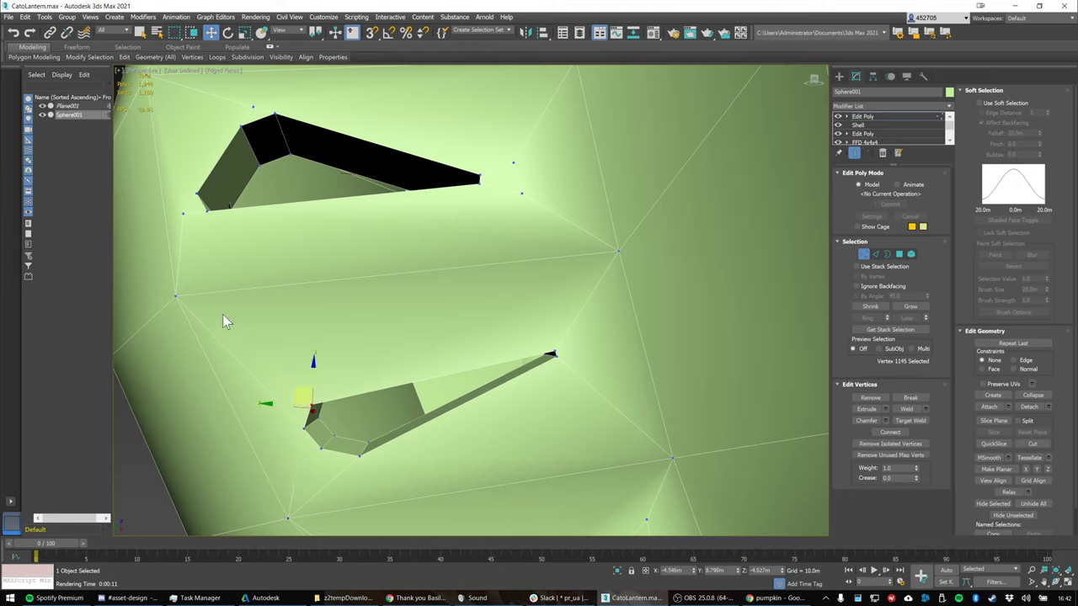
ctrl+click(175, 297)
right_click(182, 337)
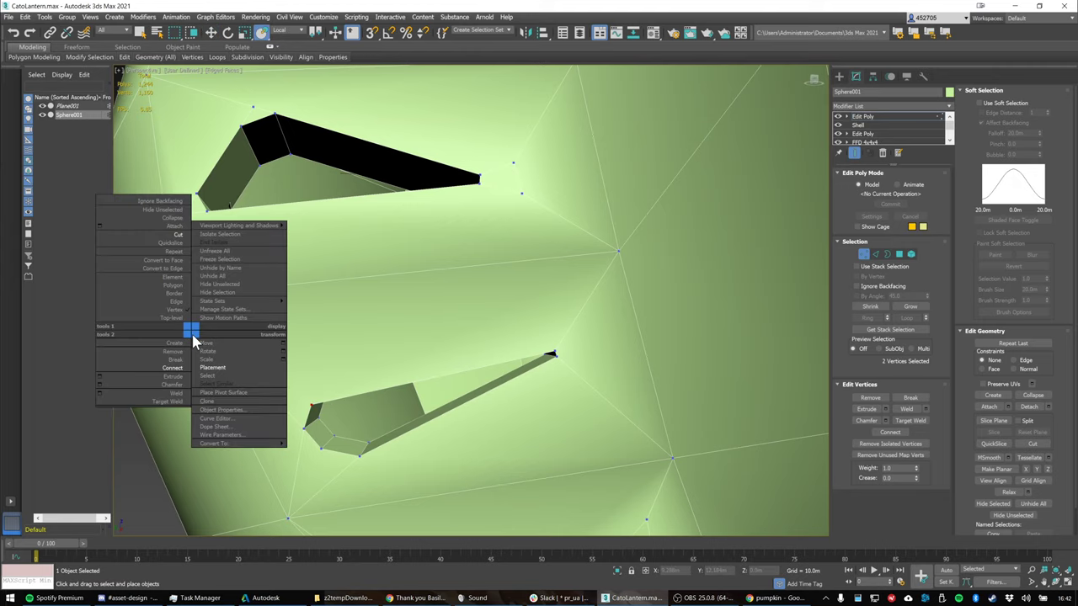
click(168, 372)
alt+middle_drag(405, 226, 494, 250)
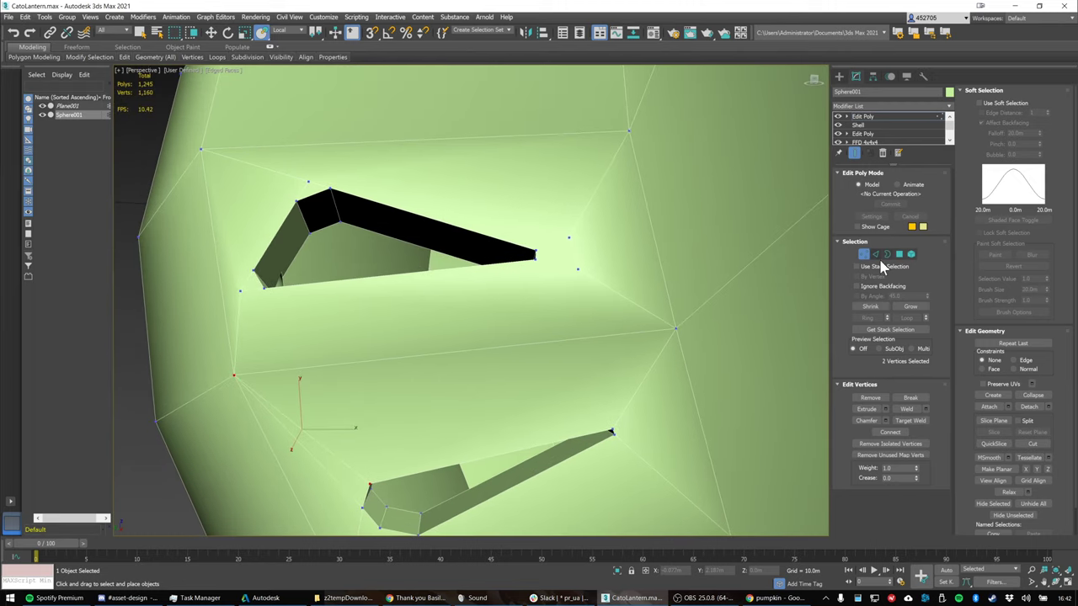
Remove the surplus edge beyond the inner tip of the upper whisker cut together with its vertices
key(2)
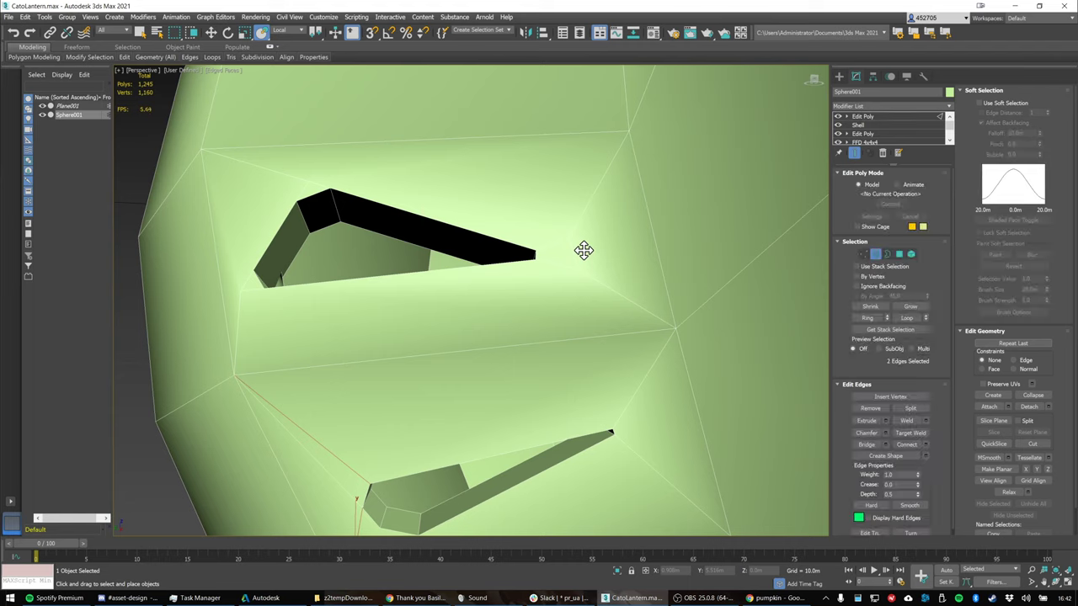
key(w)
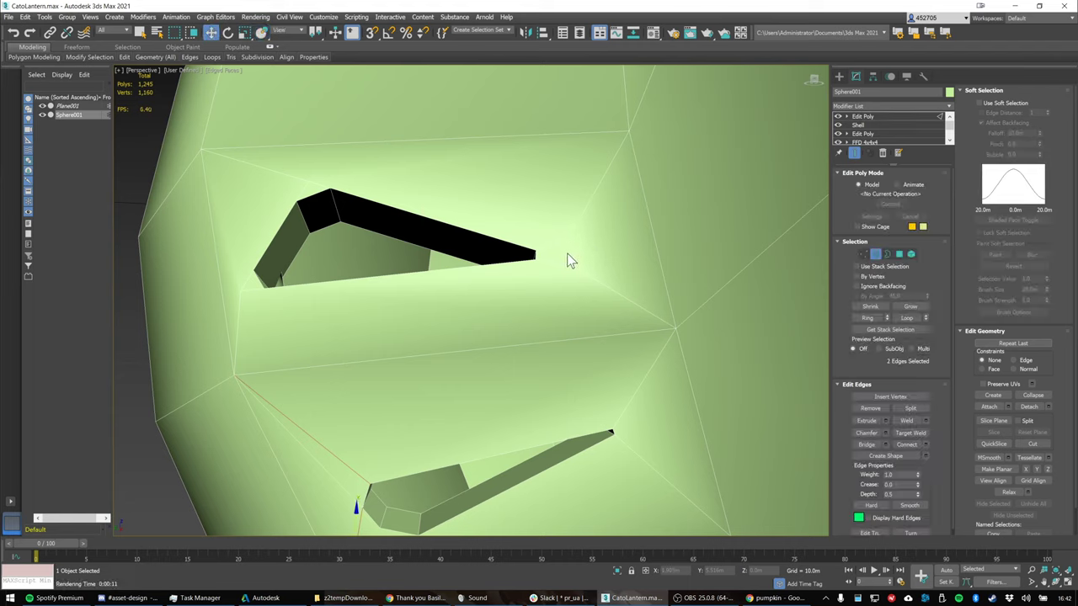
key(ctrl+BackSpace)
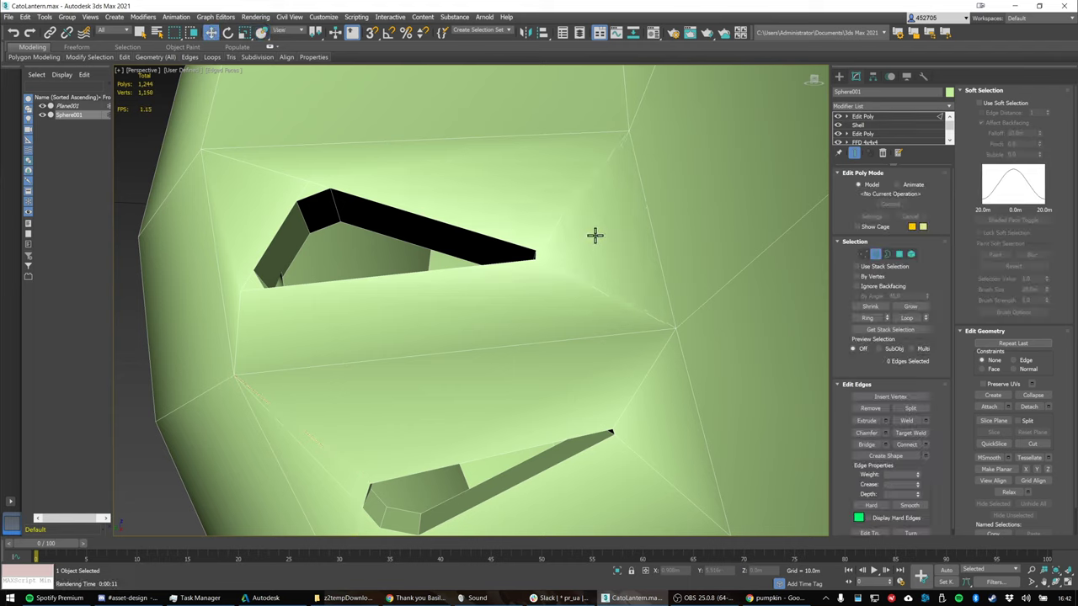
Remove the surplus edges at the lower outer corner and above the top corner of the upper whisker cut
click(247, 289)
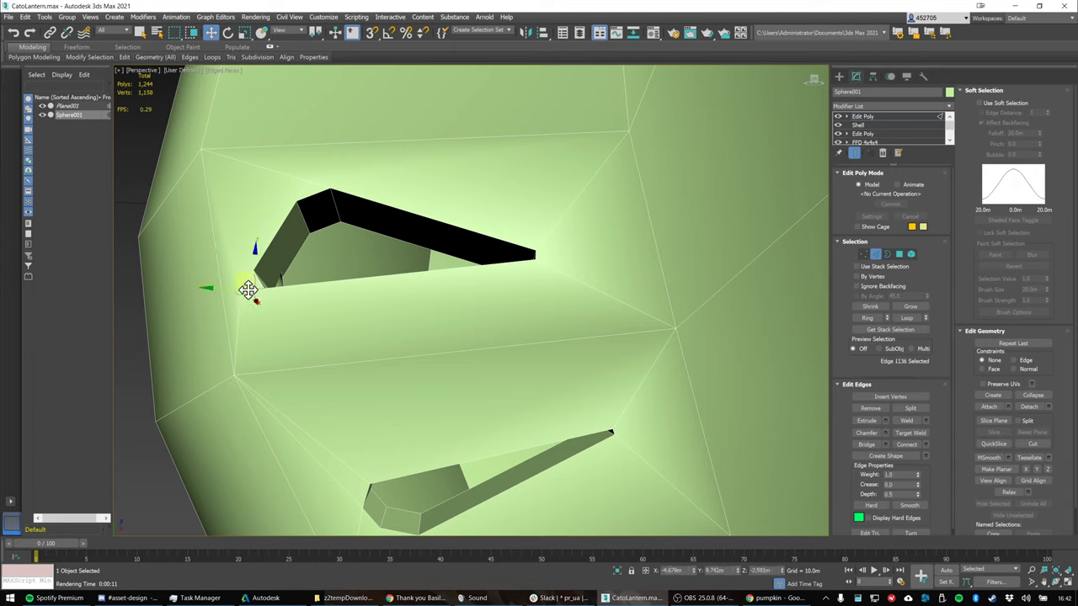
click(229, 248)
click(245, 281)
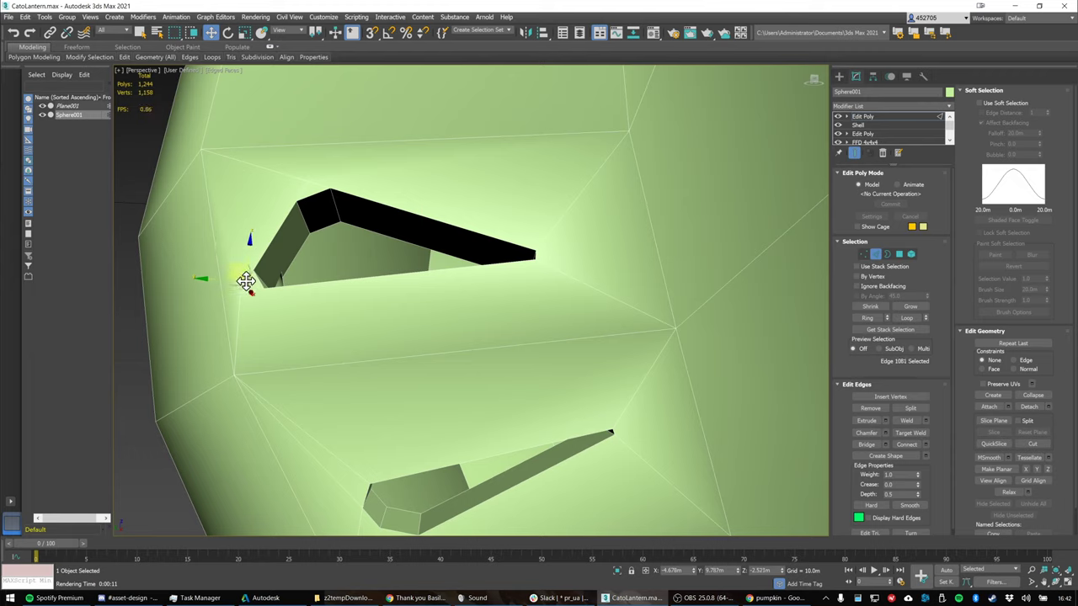
key(BackSpace)
key(ctrl+z)
click(246, 290)
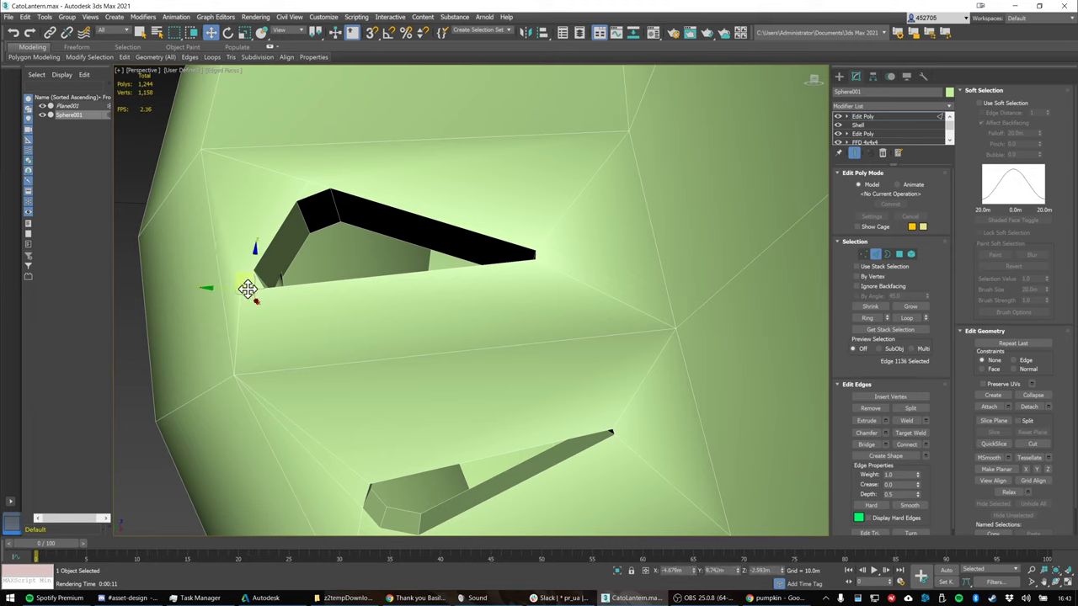
click(245, 286)
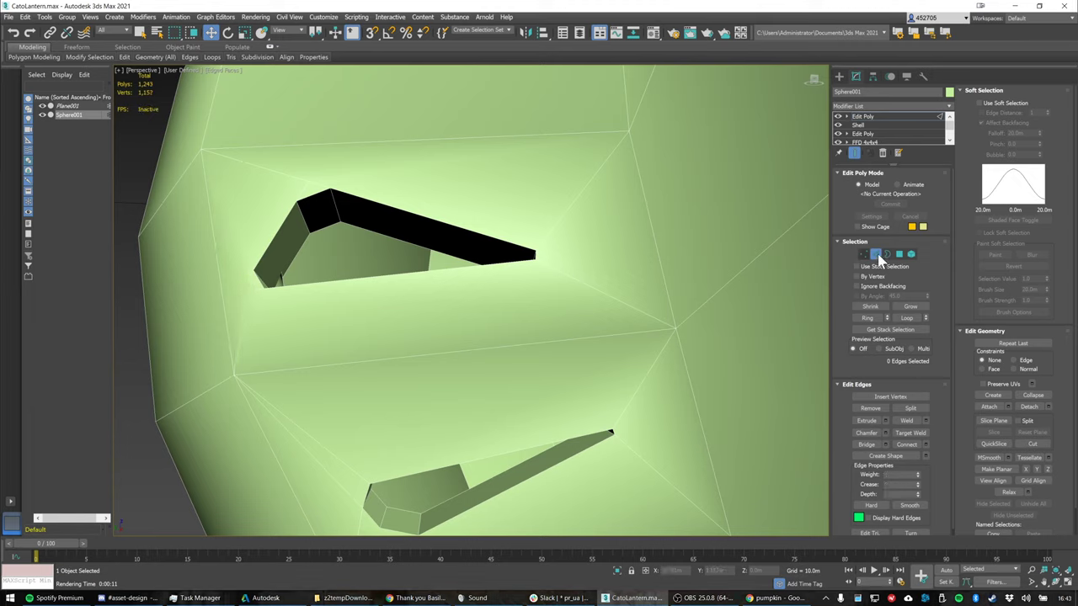
click(303, 190)
key(ctrl+BackSpace)
Connect the outermost corner vertex of the upper whisker cut to the mesh vertex diagonally above it
key(1)
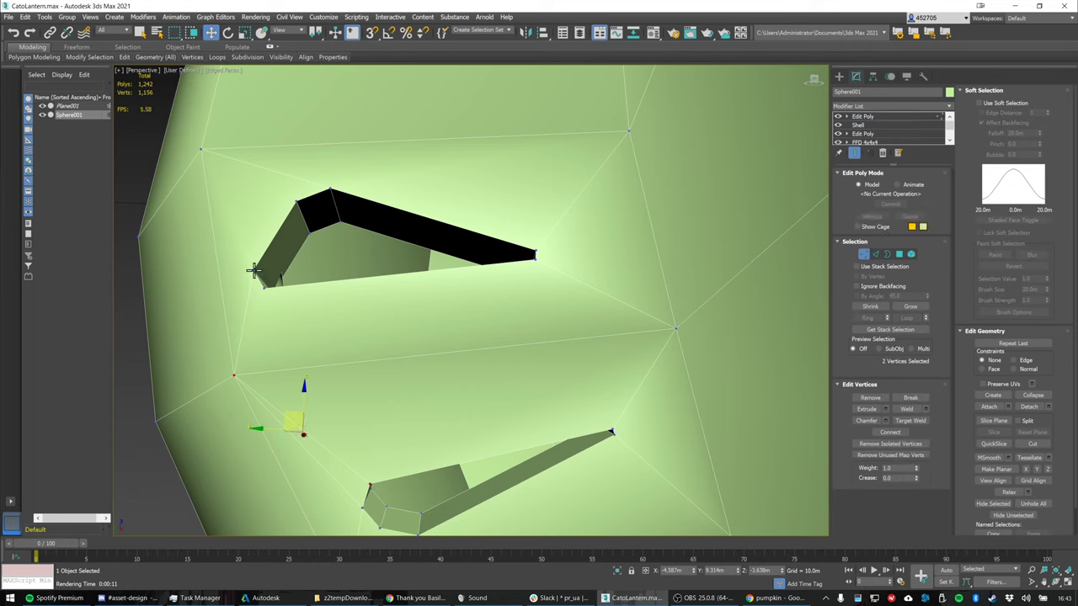
click(254, 274)
ctrl+click(200, 149)
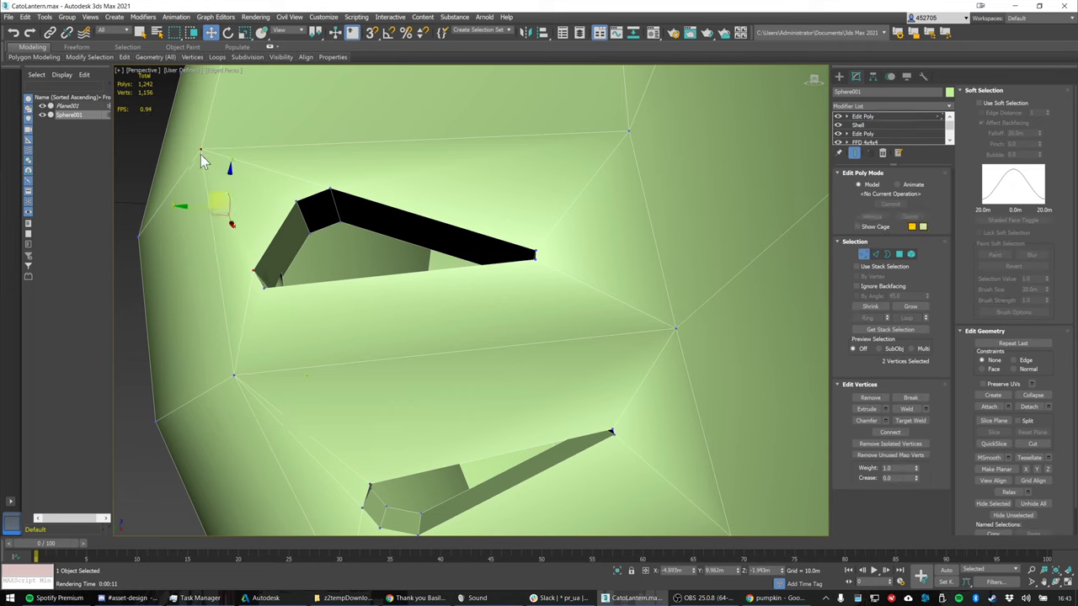
right_click(271, 289)
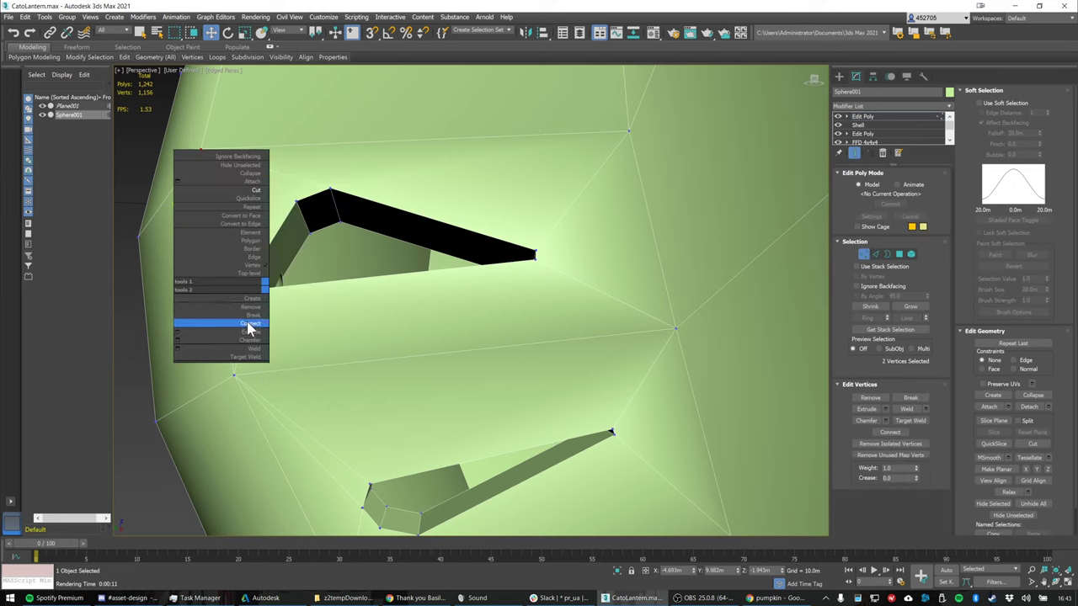
click(268, 291)
Connect the bottom outer corner vertex of the upper whisker cut to the mesh vertex below it
click(260, 286)
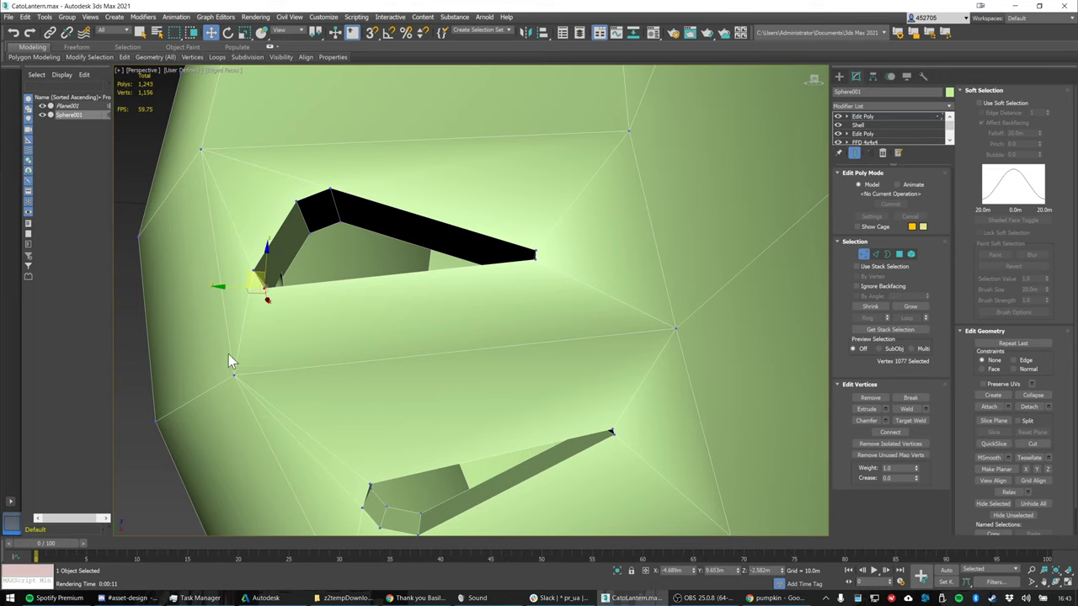
ctrl+click(234, 374)
right_click(234, 373)
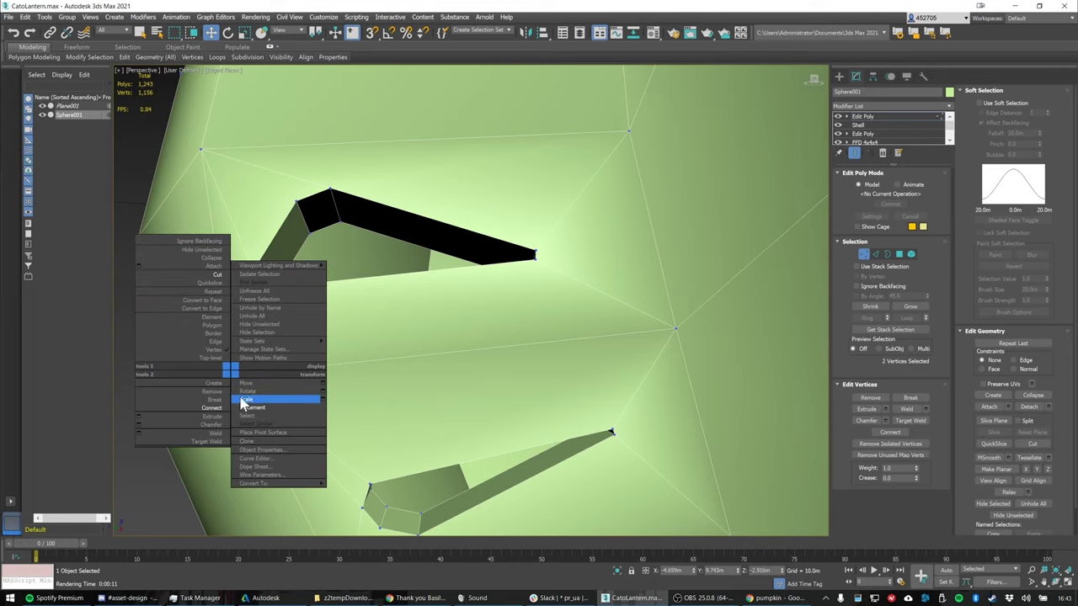
click(220, 410)
middle_drag(503, 229, 445, 259)
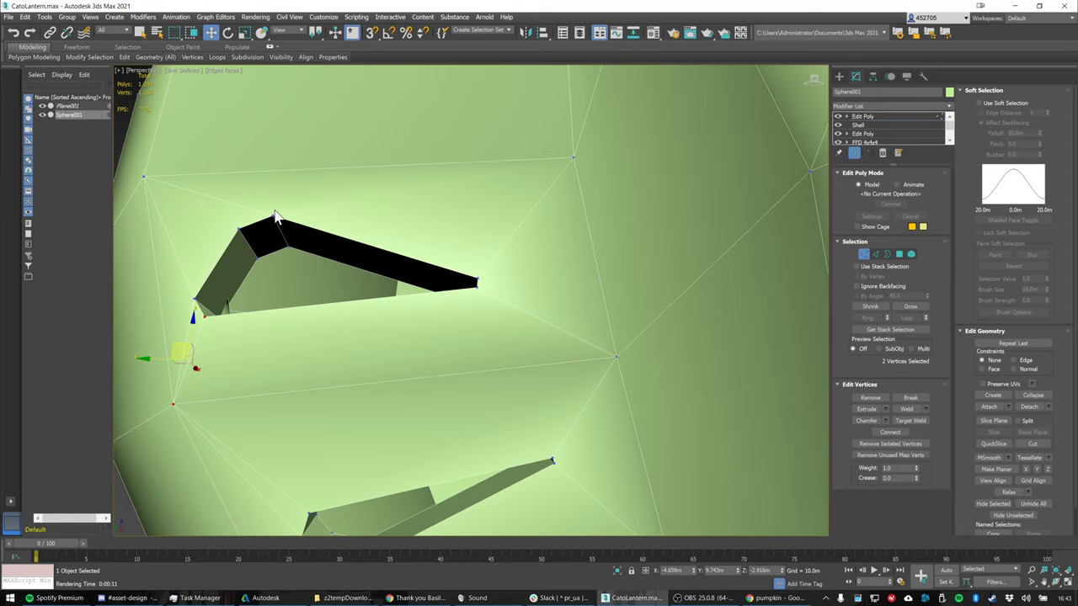
Remove the surplus edge beyond the inner tip of the lower whisker cut together with its vertices
scroll(275, 217, down, 5)
mouse_move(620, 253)
middle_down()
mouse_move(608, 193)
mouse_move(457, 243)
mouse_move(532, 239)
middle_up()
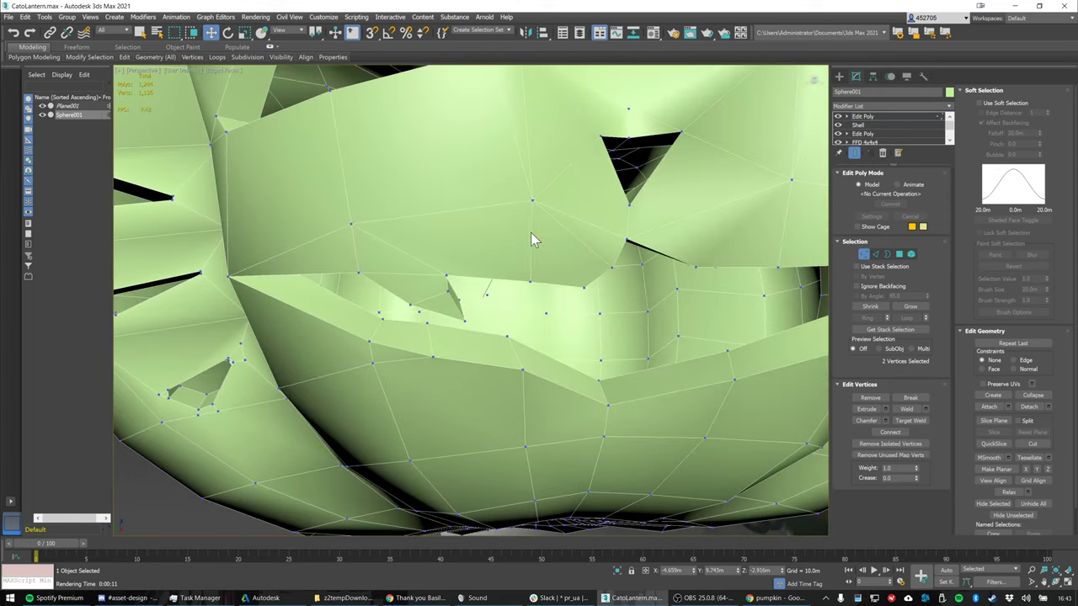
middle_drag(372, 307, 577, 252)
click(874, 256)
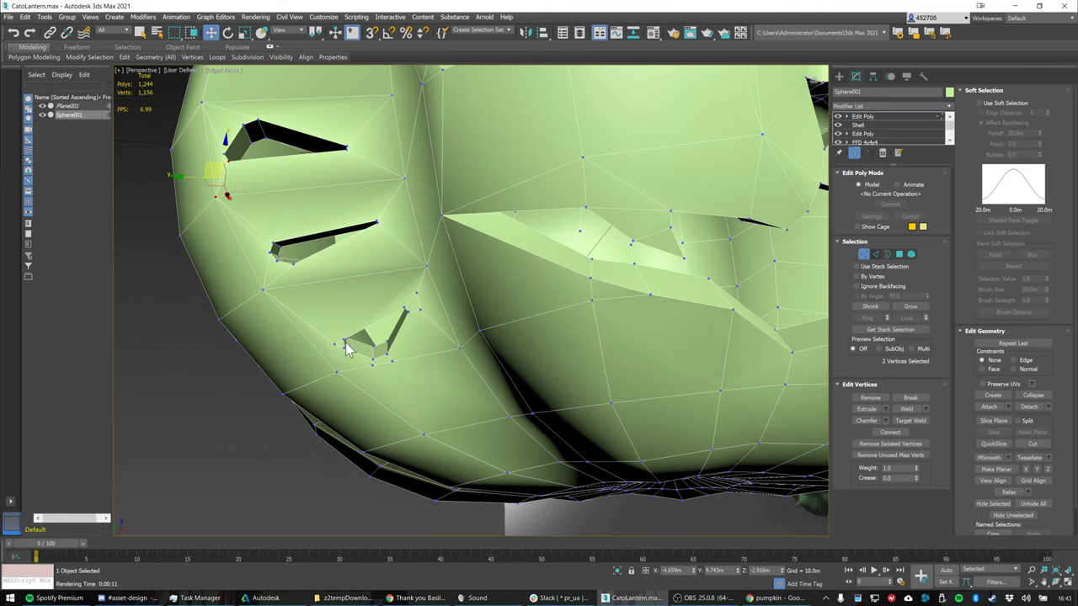
key(2)
click(412, 301)
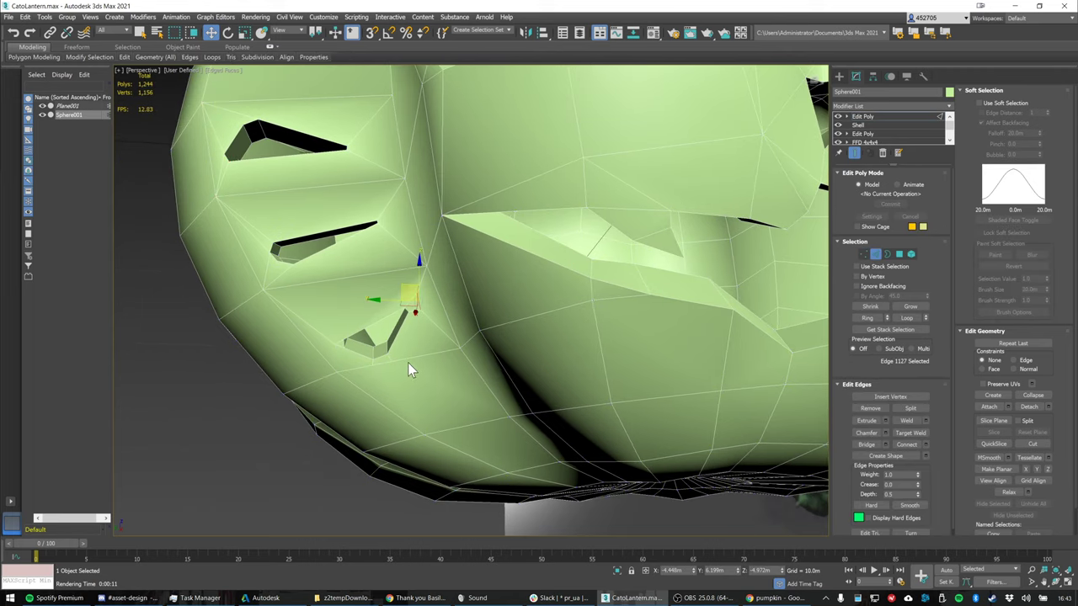
key(ctrl+BackSpace)
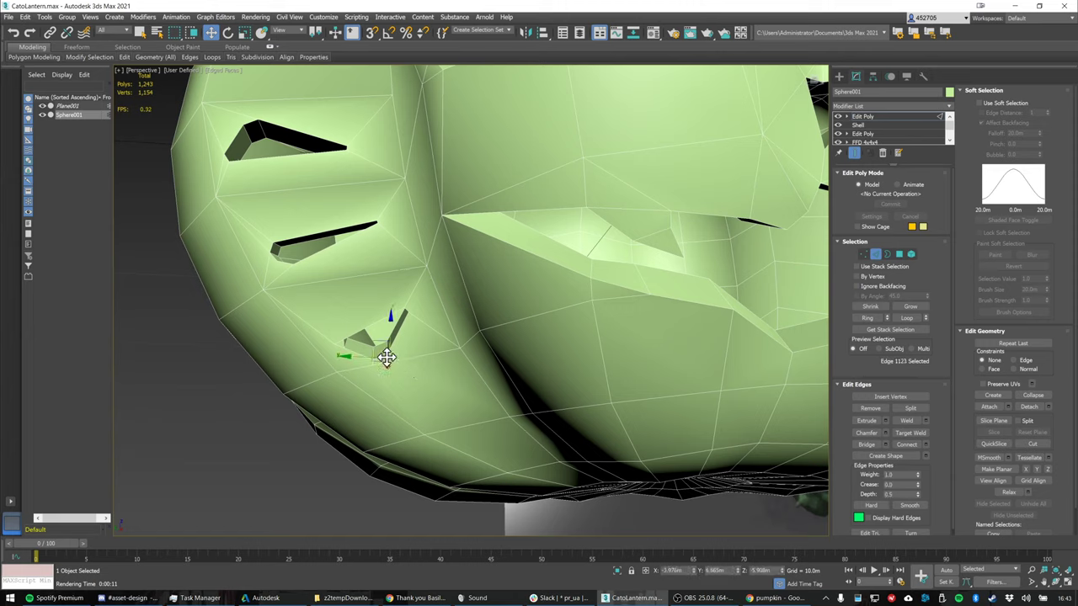
Remove the two short surplus edges below the bottom corners of the lower whisker cut, including their leftover vertices
click(379, 357)
key(ctrl+BackSpace)
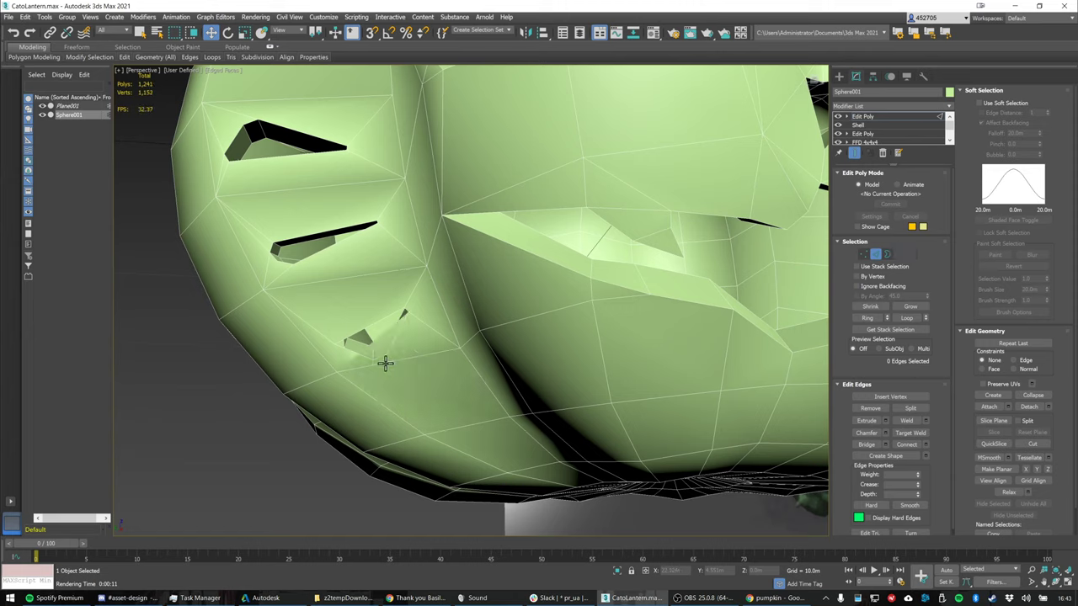
key(ctrl+z)
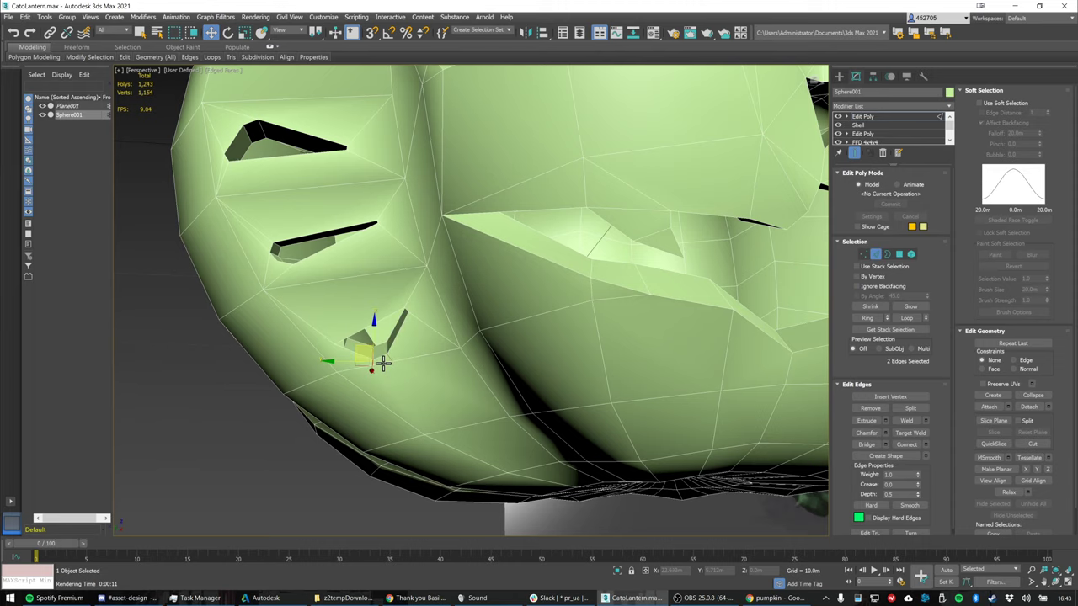
scroll(382, 362, up, 5)
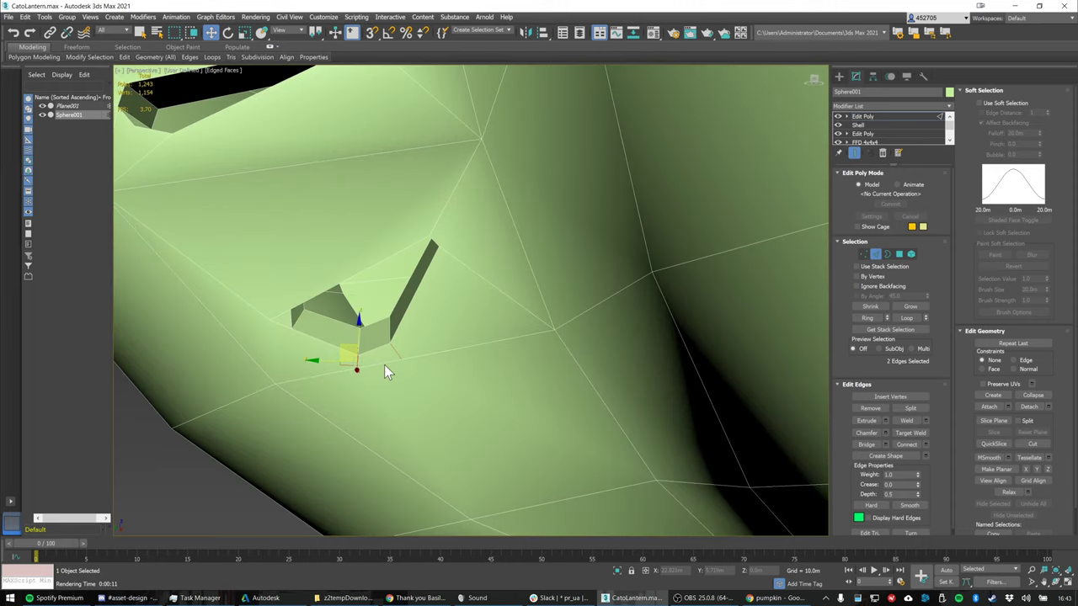
key(ctrl+BackSpace)
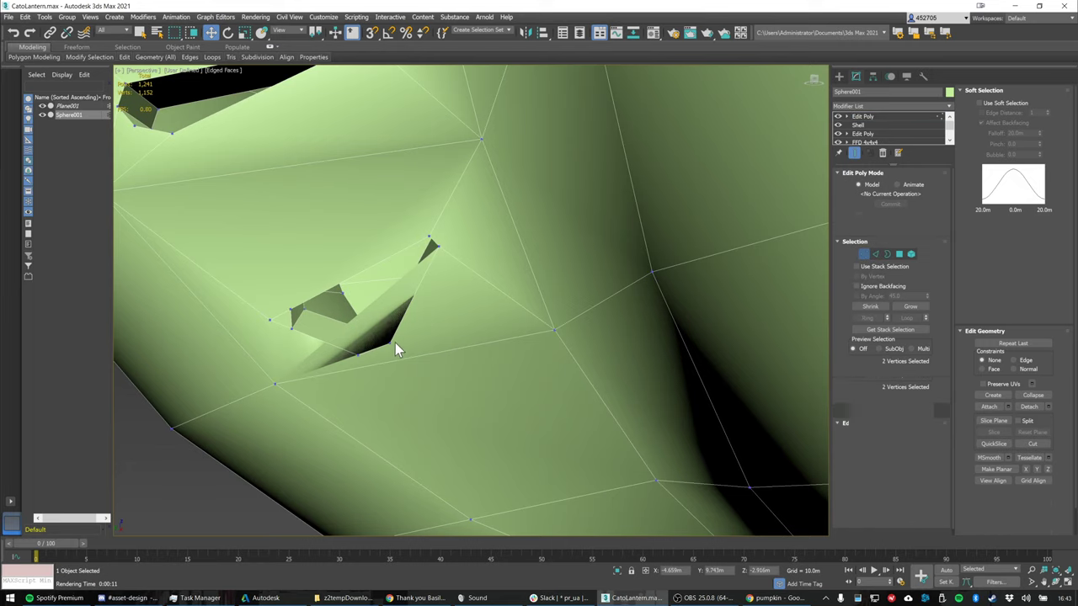
Connect the two bottom corner vertices of the lower whisker cut to the mesh vertices on either side below the cut
key(1)
click(389, 343)
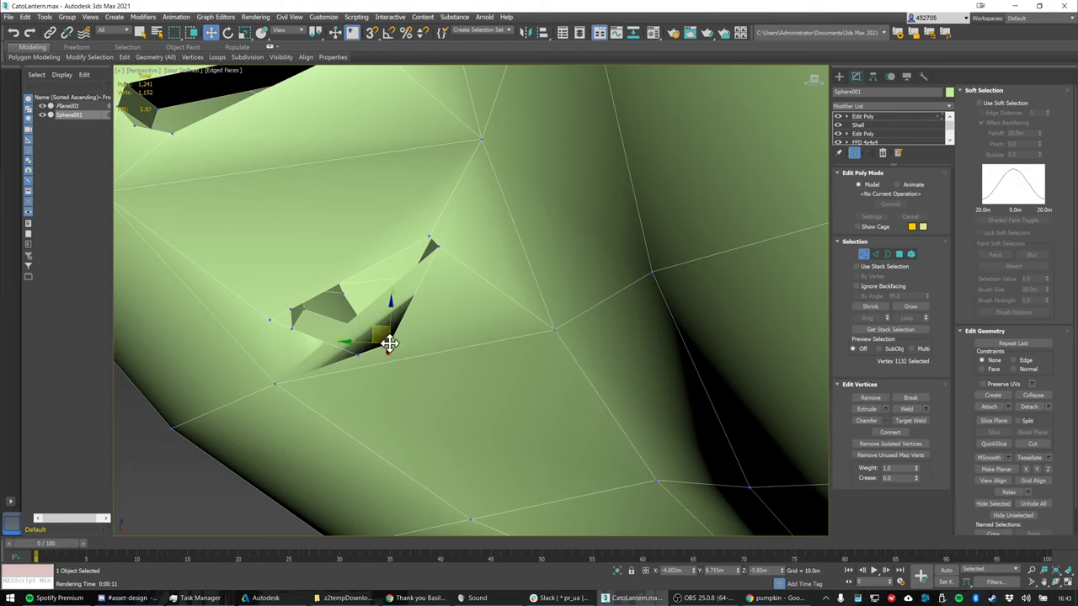
ctrl+click(553, 329)
key(ctrl+shift+e)
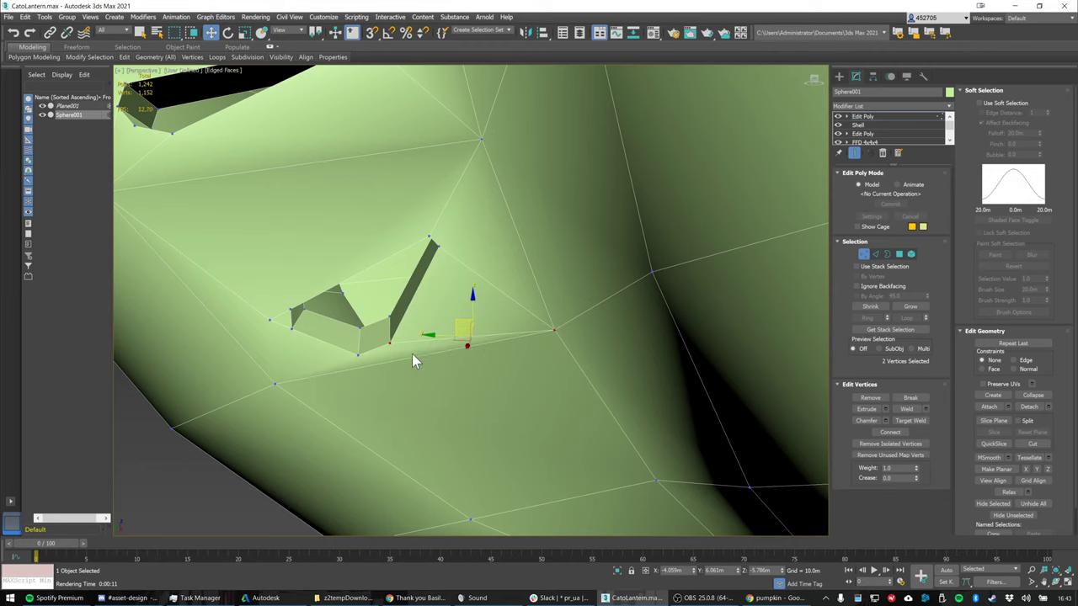
click(358, 355)
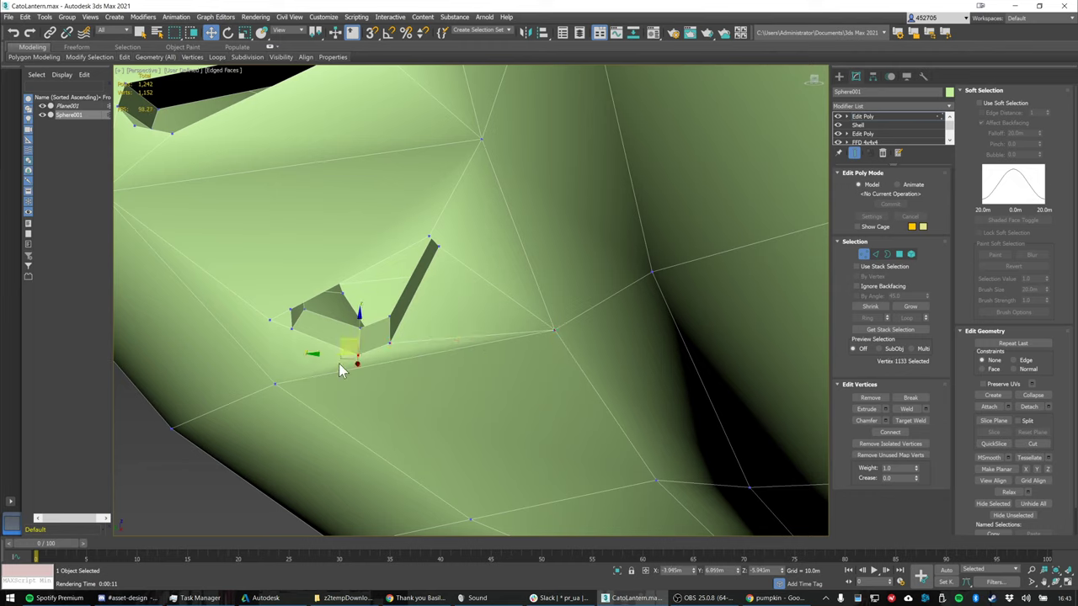
right_click(274, 383)
click(221, 416)
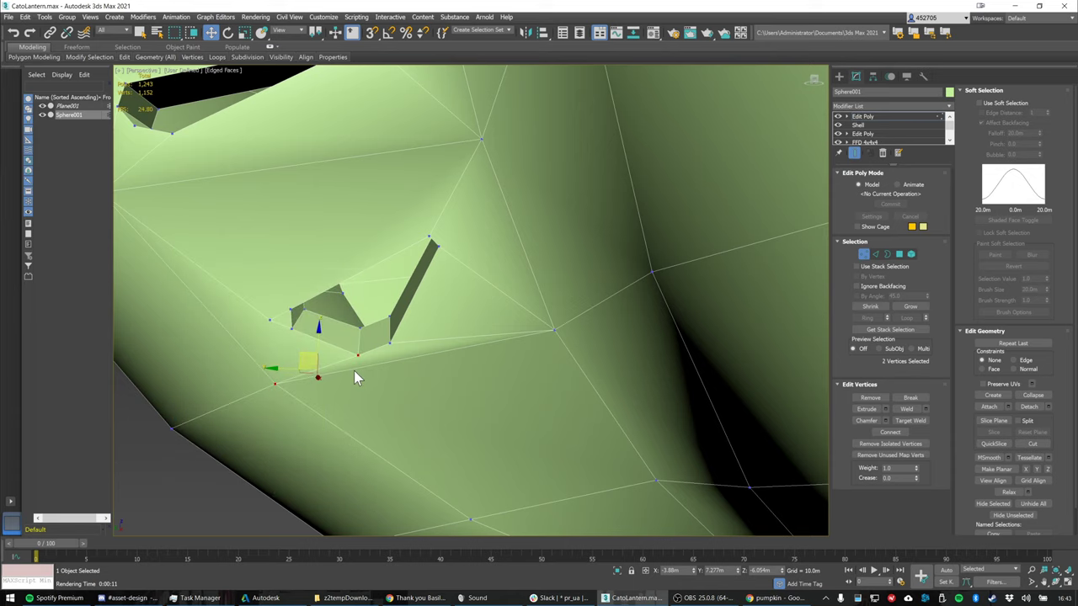
Remove the short surplus edge beyond the outer upper corner of the lower whisker cut, including its leftover vertex
middle_drag(377, 343, 467, 357)
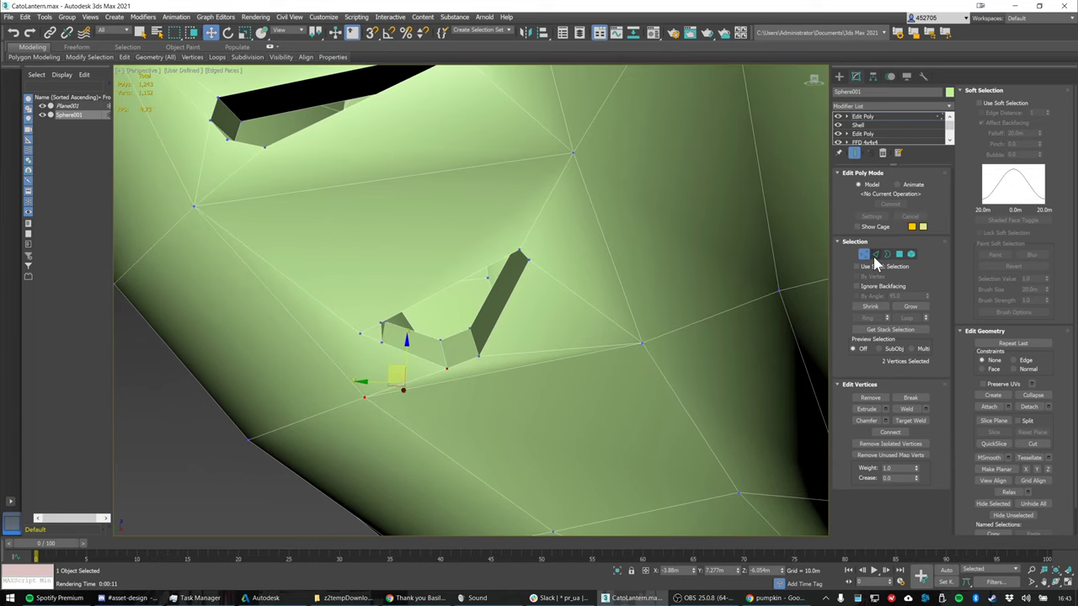
key(2)
click(373, 327)
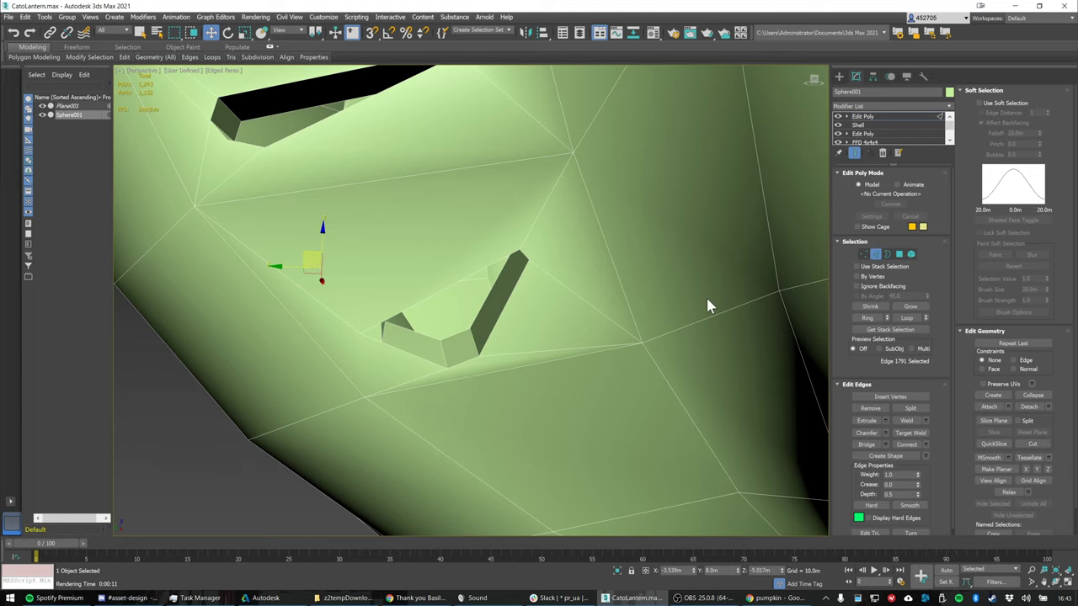
click(372, 328)
key(BackSpace)
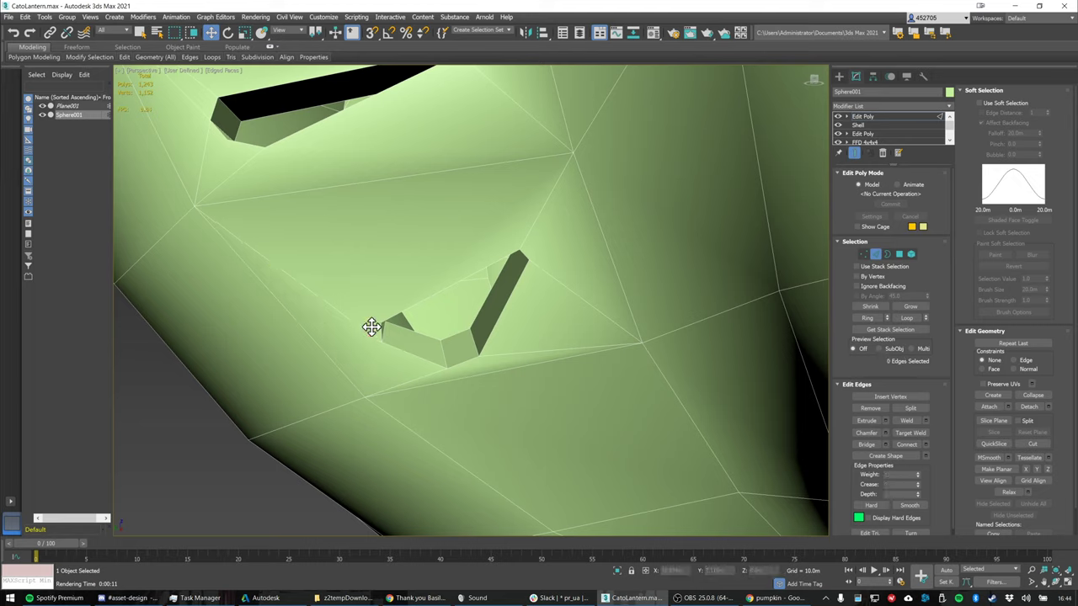
Connect the outer upper corner vertex of the lower whisker cut to the mesh vertex diagonally above it
click(863, 253)
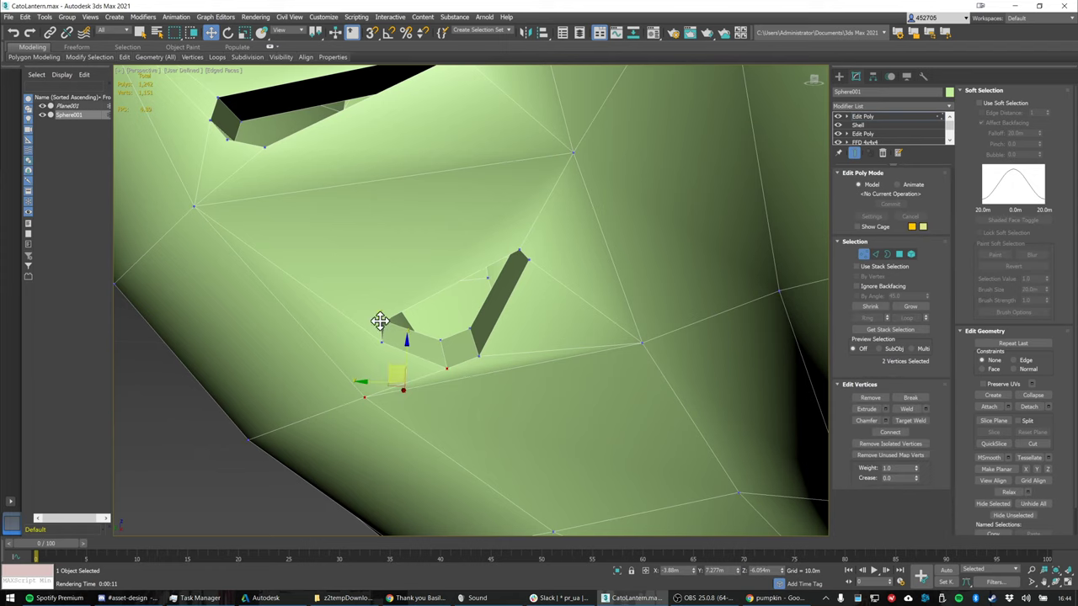
click(380, 324)
ctrl+click(195, 205)
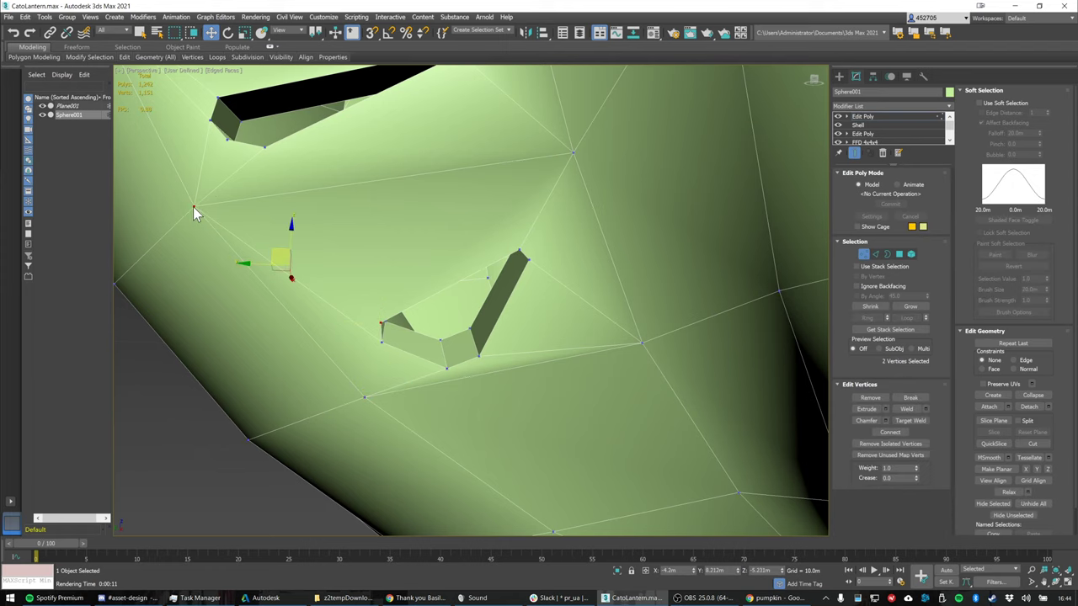
right_click(193, 206)
click(174, 243)
Remove all short surplus edges around the corners and tips of the three whisker cuts on the opposite cheek, including their vertices
scroll(529, 270, down, 5)
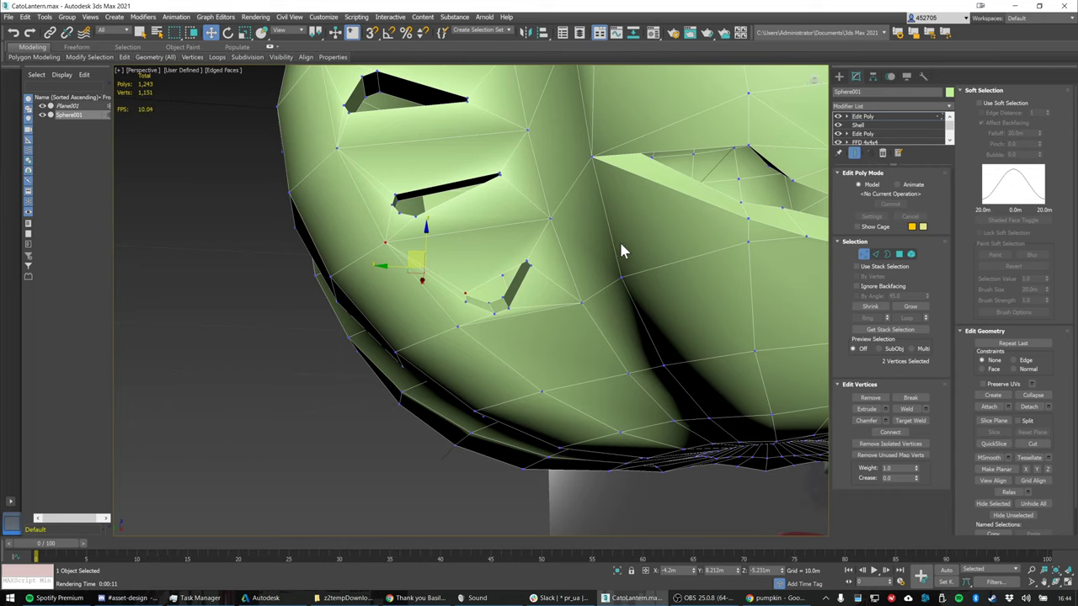
scroll(665, 236, up, 6)
middle_drag(648, 225, 567, 215)
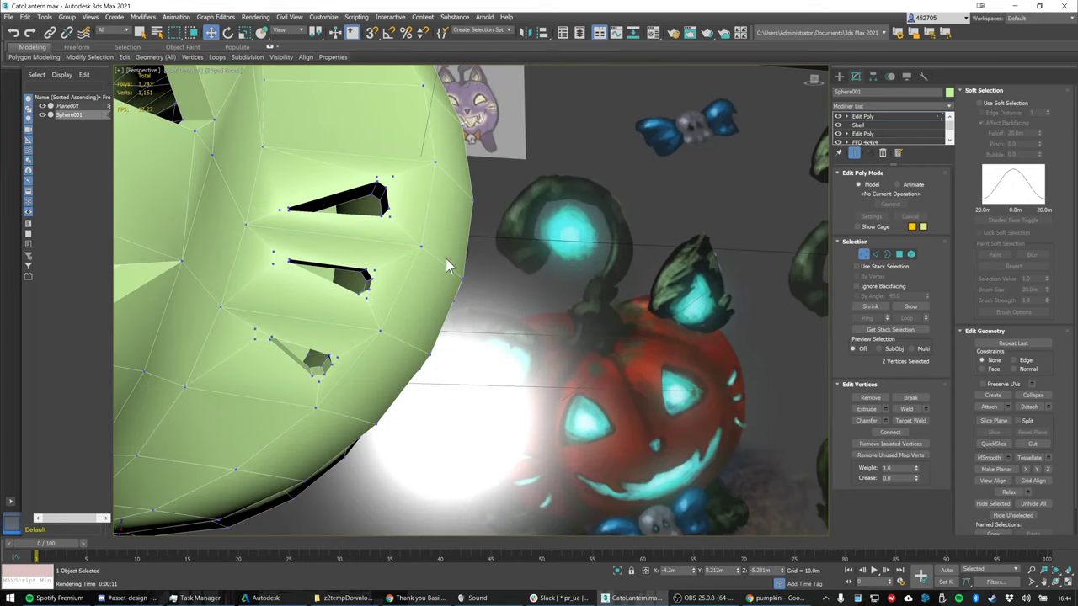
middle_drag(396, 251, 459, 243)
scroll(458, 244, up, 3)
click(877, 255)
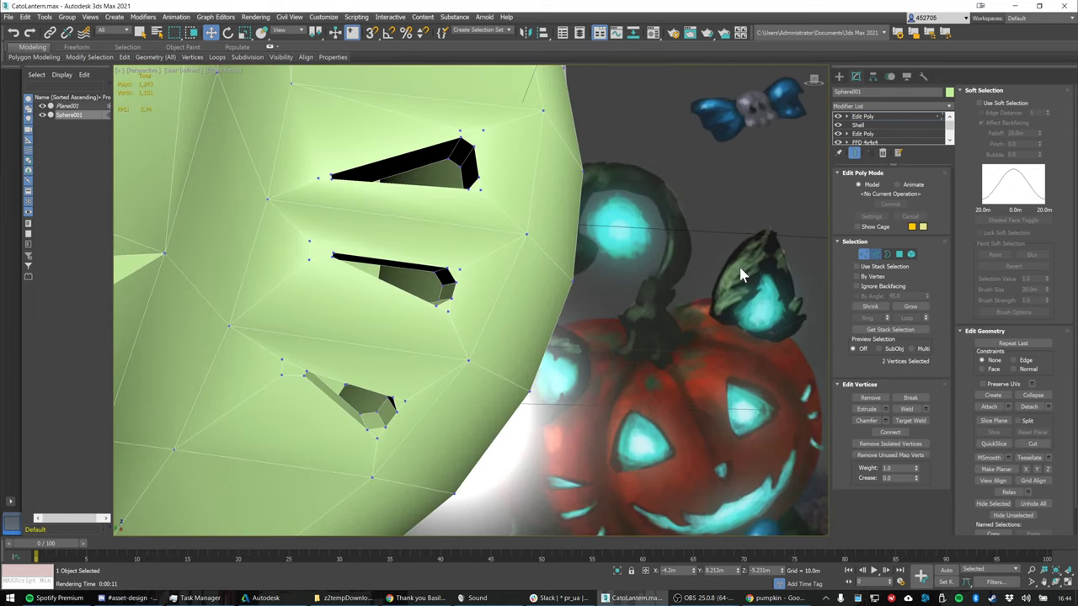
key(2)
click(310, 252)
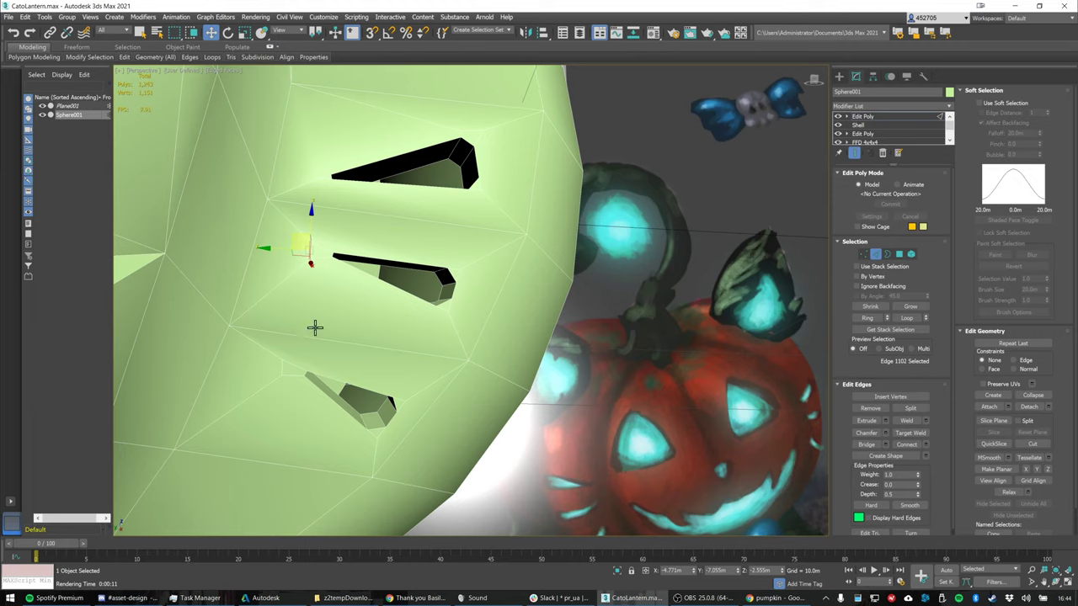
click(280, 368)
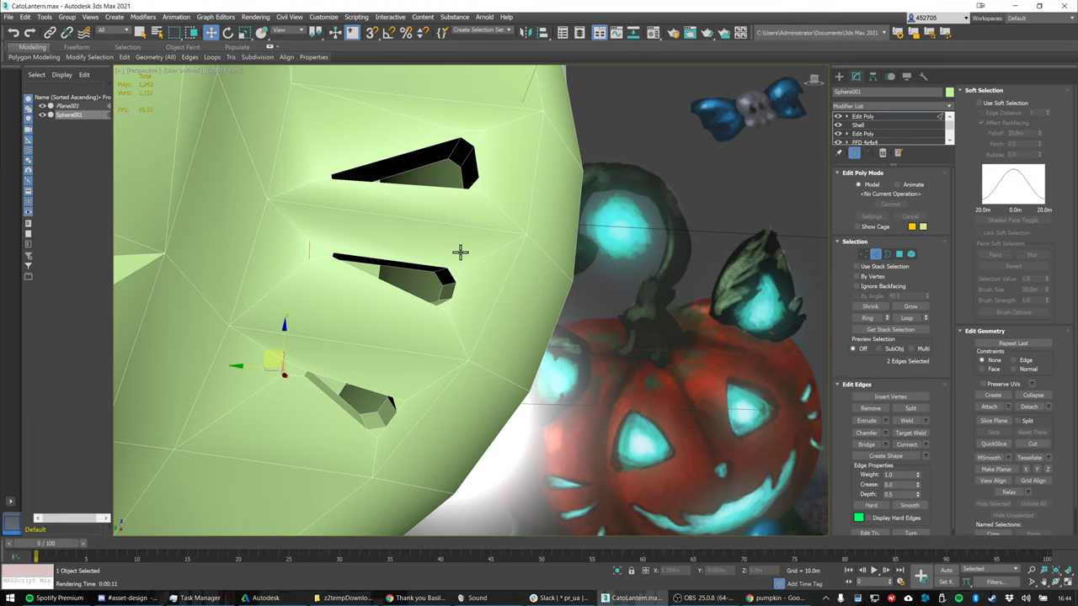
alt+middle_drag(457, 252, 464, 245)
click(467, 116)
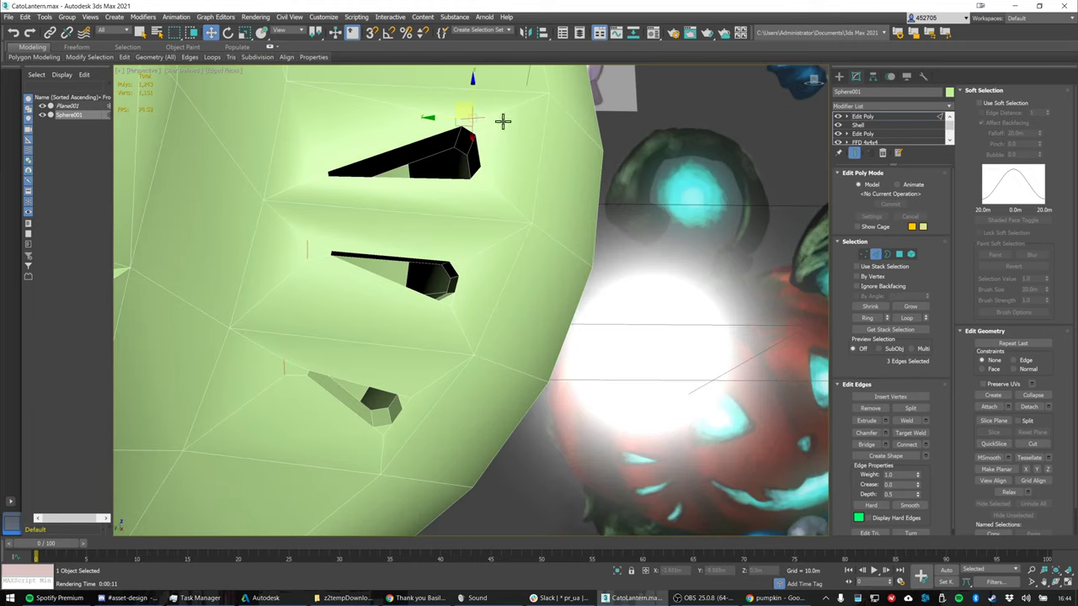
click(481, 173)
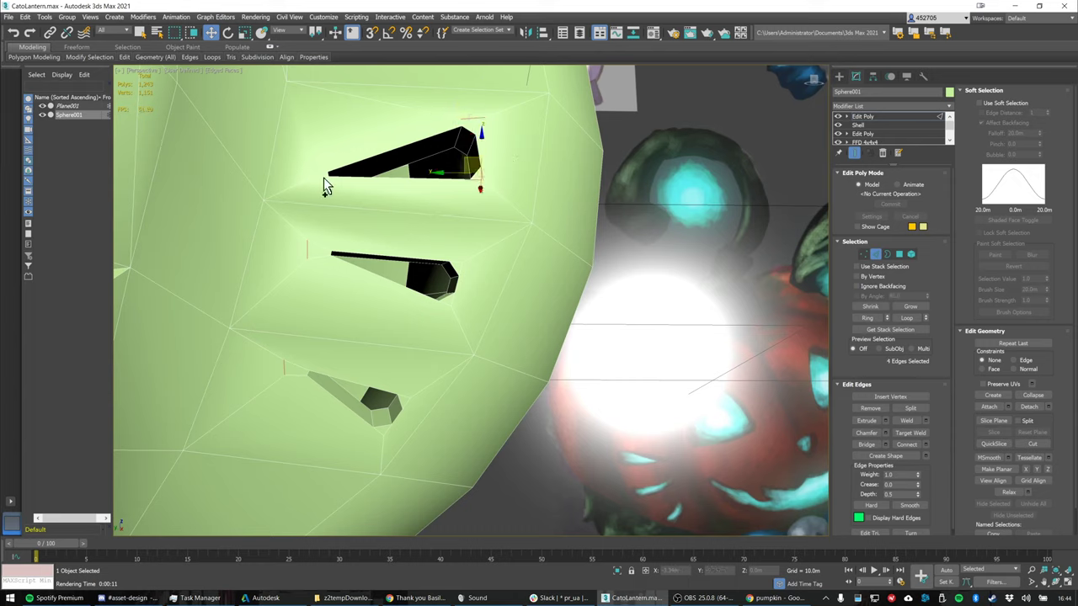
click(322, 173)
click(444, 299)
click(452, 263)
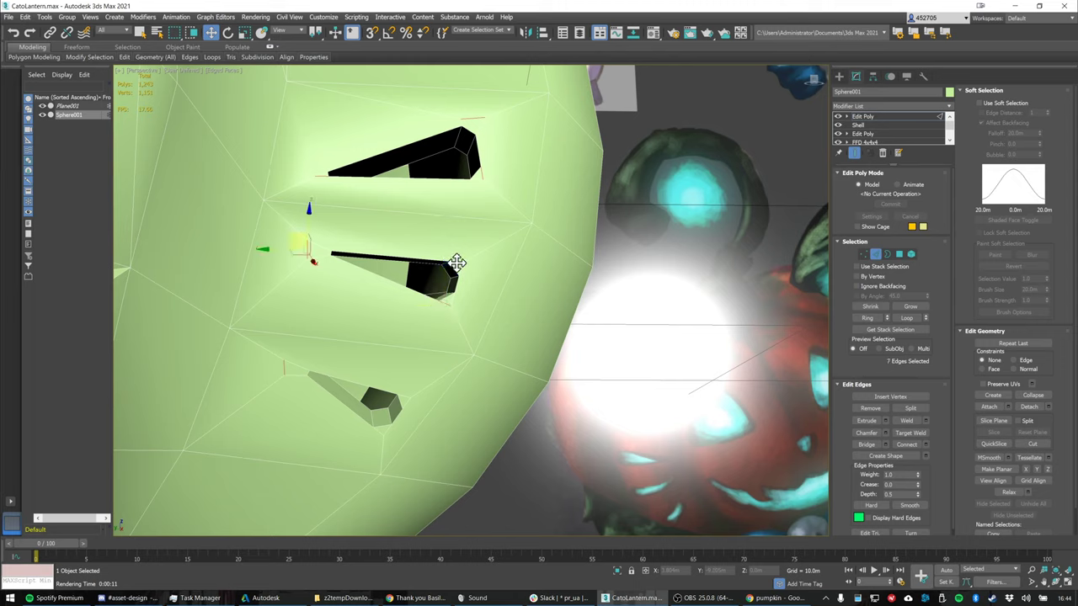
click(403, 396)
ctrl+click(377, 430)
key(ctrl+BackSpace)
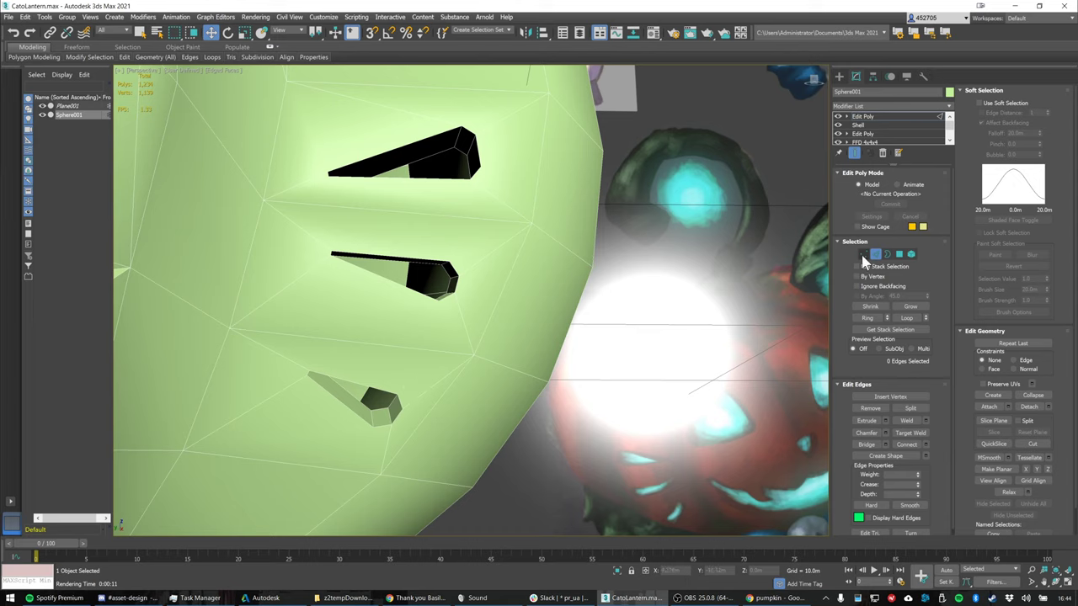
Connect the middle whisker cut's top and bottom outer corner vertices to the mesh vertices diagonally above and below them
key(1)
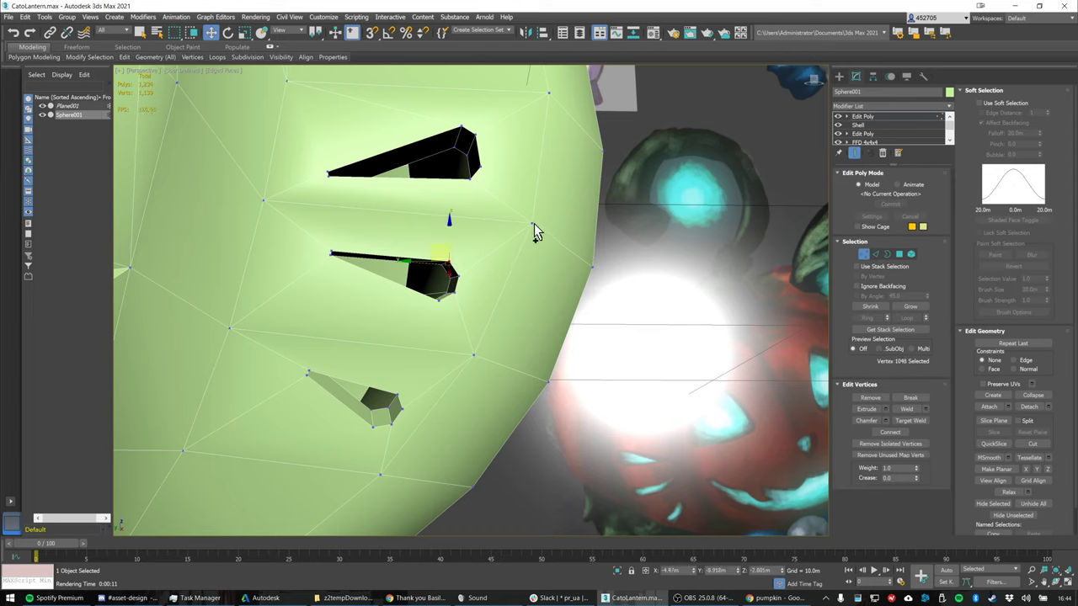
right_click(529, 223)
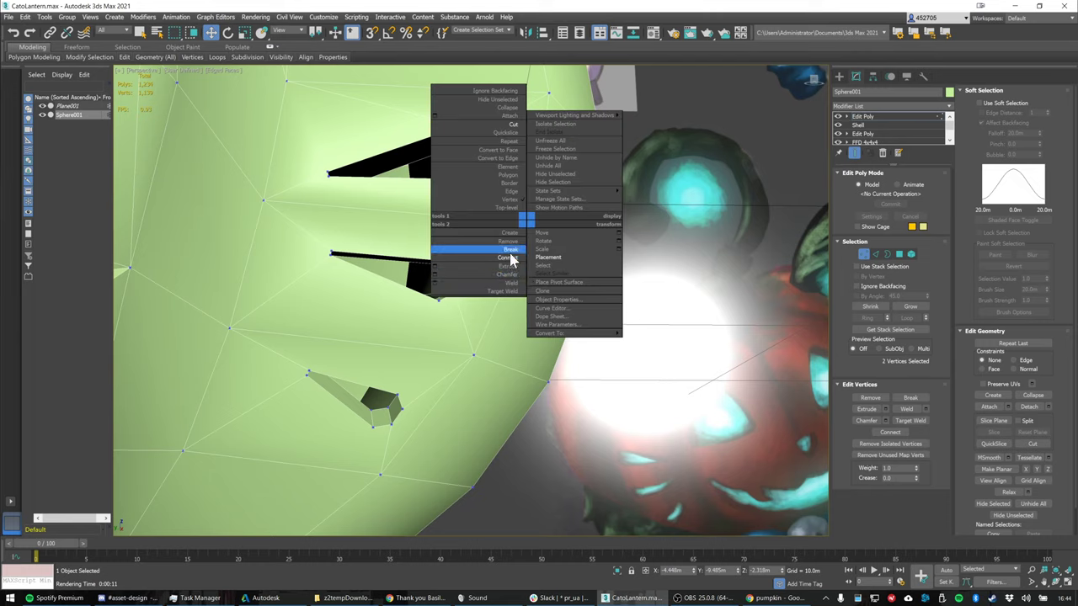
click(484, 241)
click(437, 298)
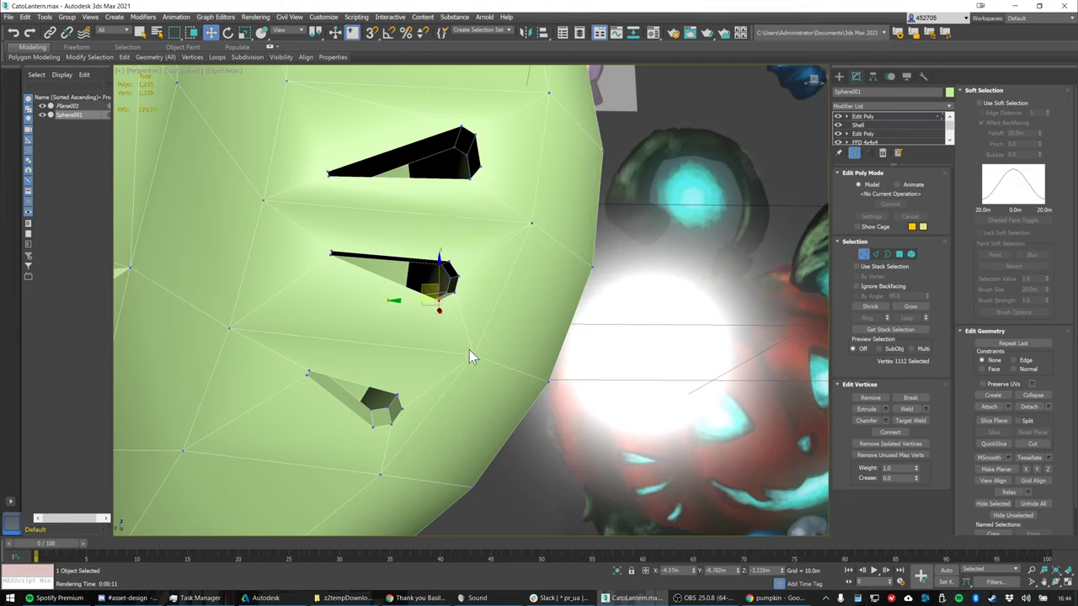
ctrl+click(472, 353)
right_click(472, 353)
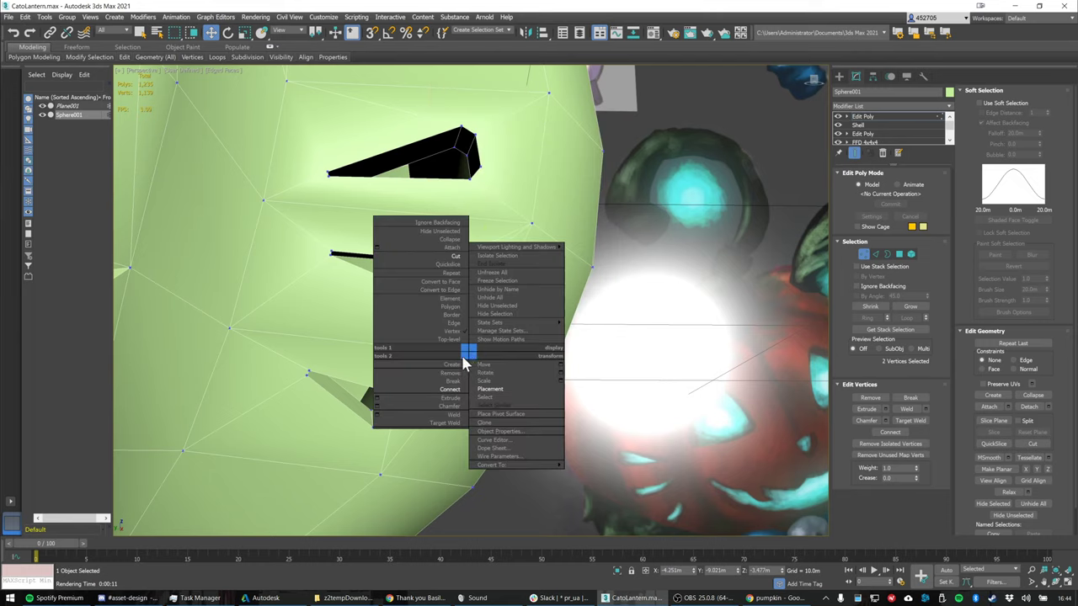
click(457, 394)
Connect the upper whisker cut's outer corner and inner tip vertices to the mesh vertices diagonally below them
middle_drag(497, 166, 500, 216)
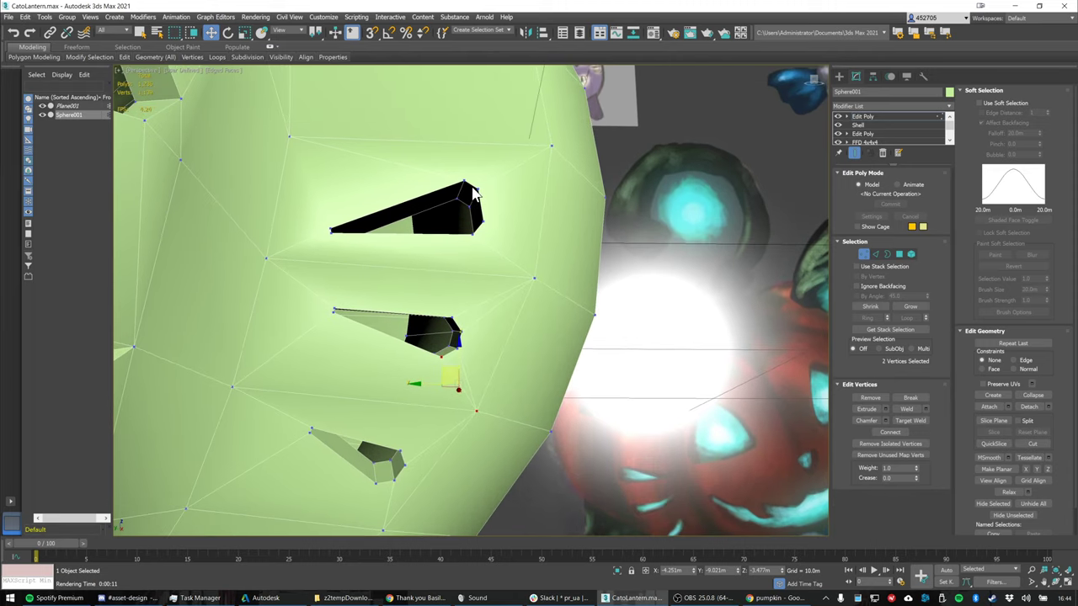
click(484, 220)
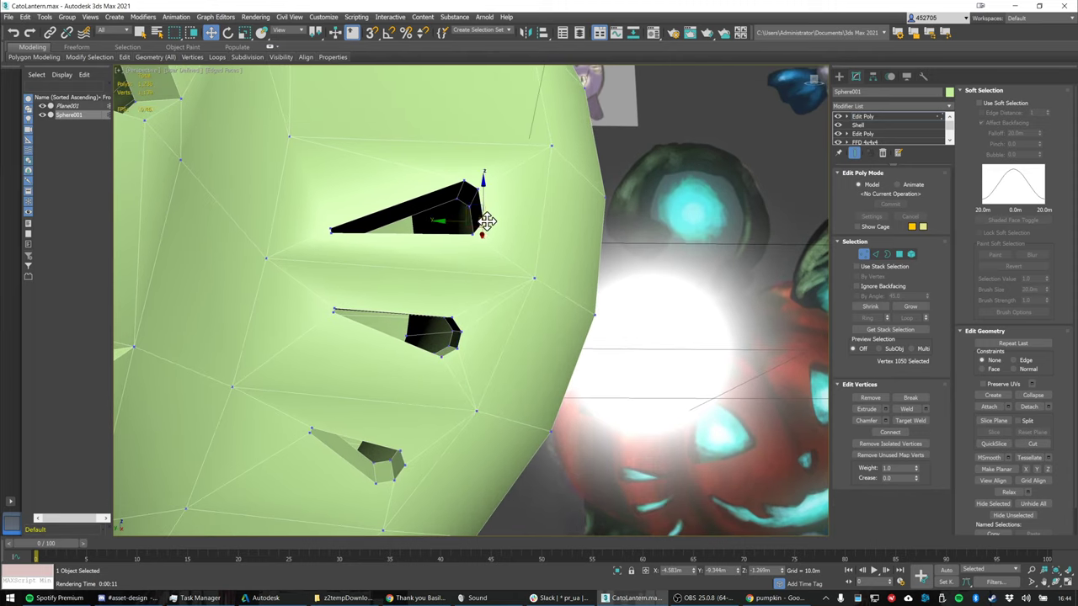
right_click(533, 278)
click(511, 312)
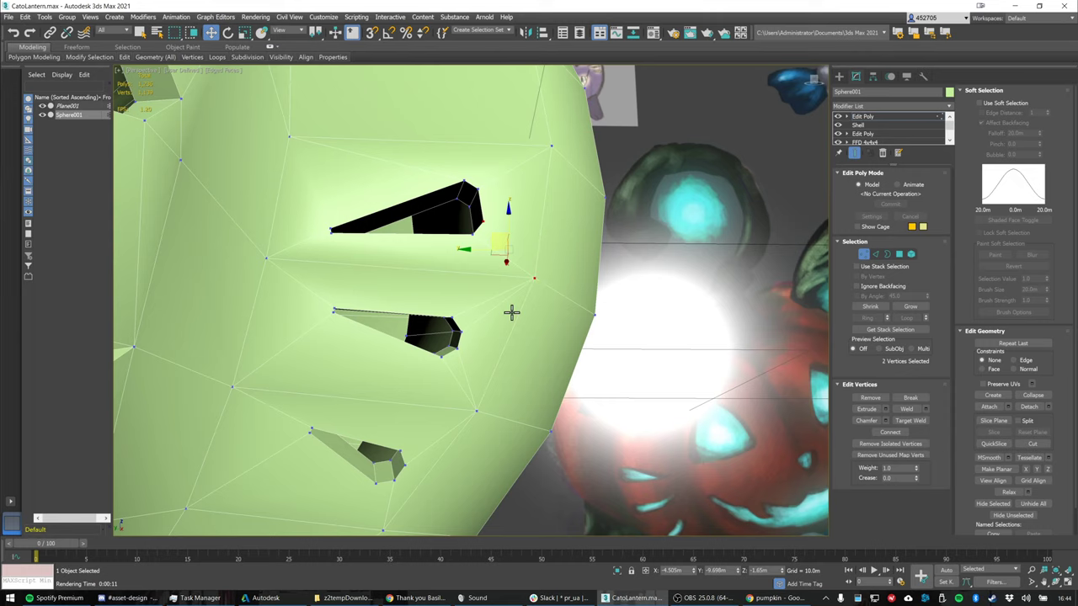
right_click(534, 278)
click(524, 311)
click(332, 235)
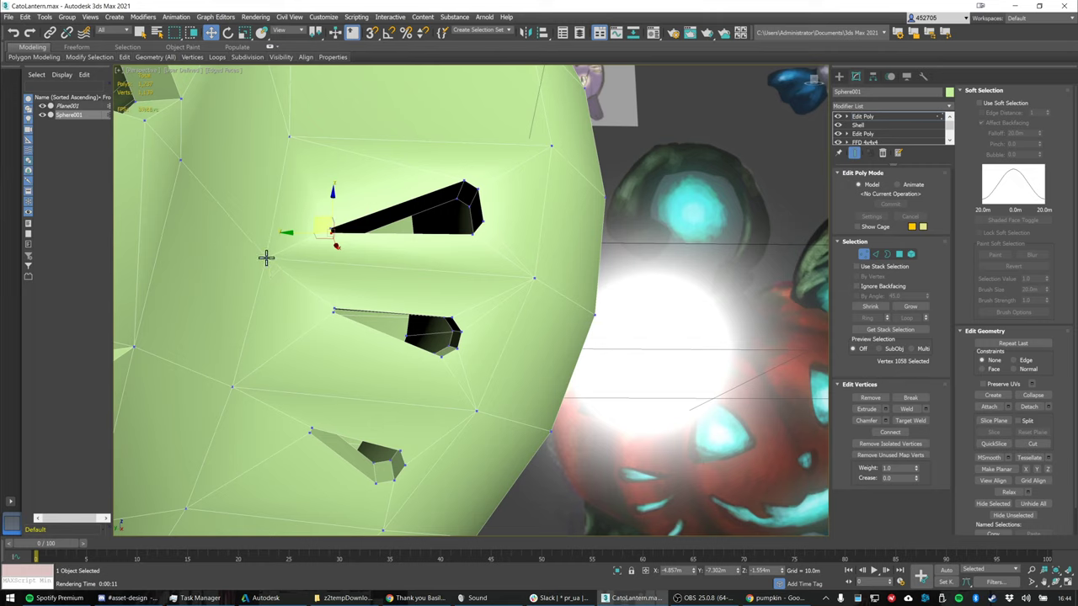
ctrl+click(266, 256)
right_click(264, 254)
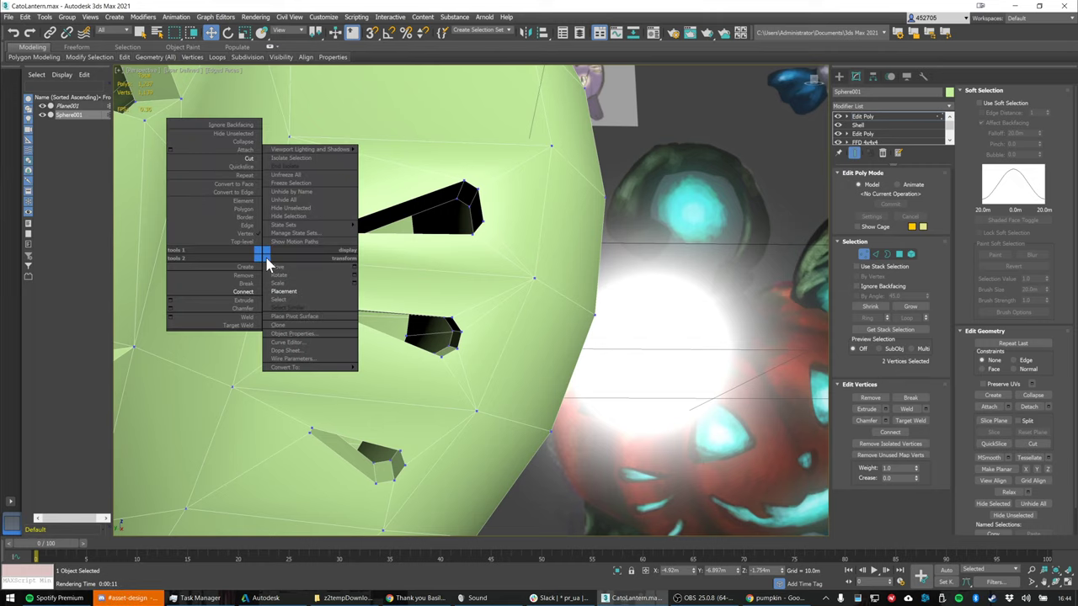
click(244, 291)
Connect the lower whisker cut's bottom corner to the mesh vertex below it and its top outer corner to the one diagonally above
alt+middle_drag(459, 279, 381, 290)
alt+middle_drag(413, 248, 413, 212)
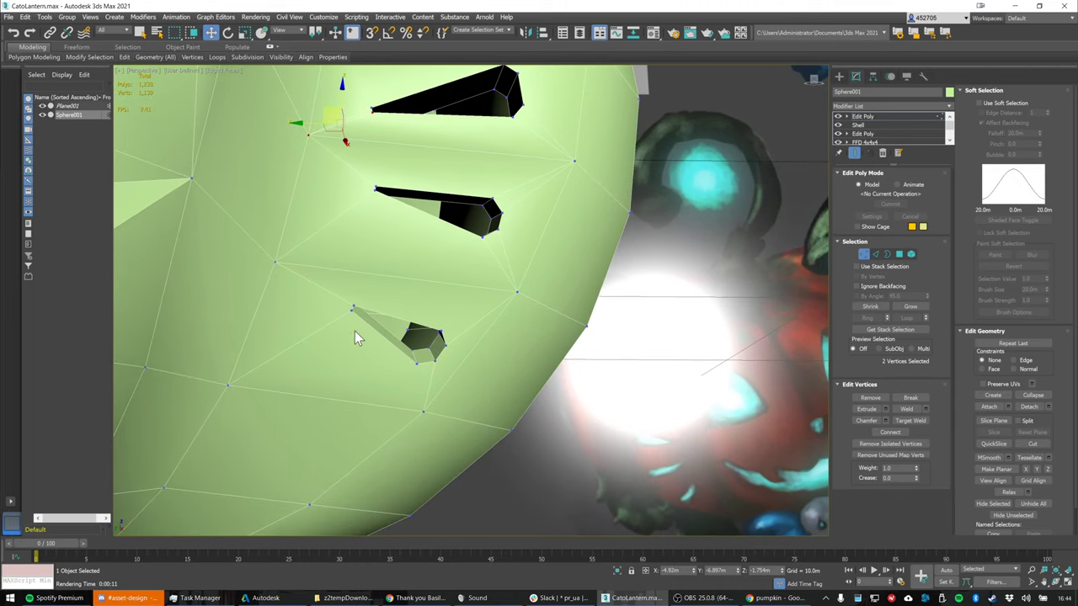
click(417, 367)
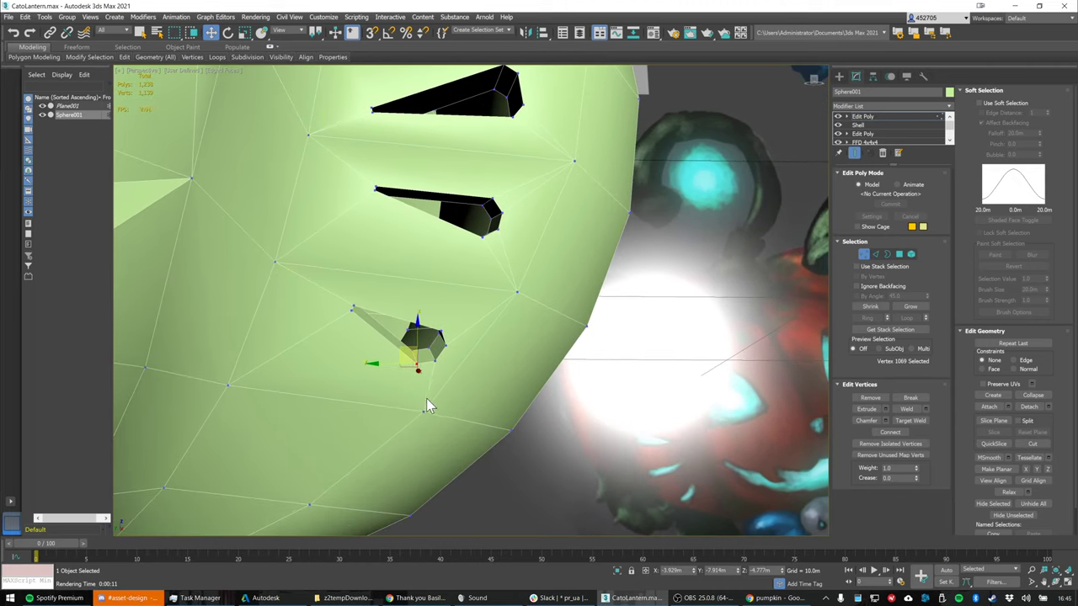
ctrl+click(425, 412)
right_click(418, 410)
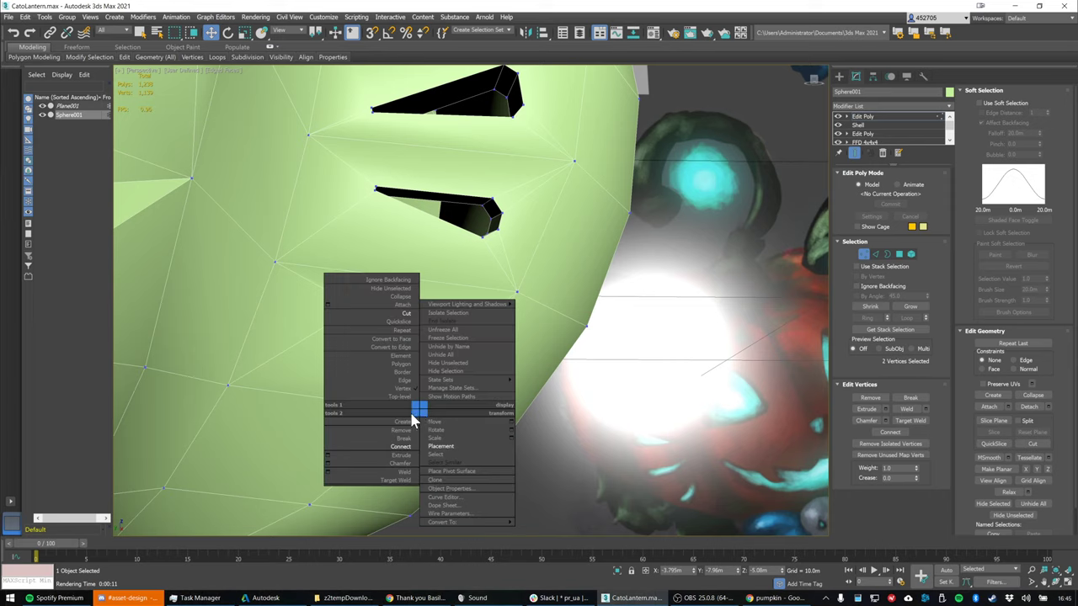
click(404, 453)
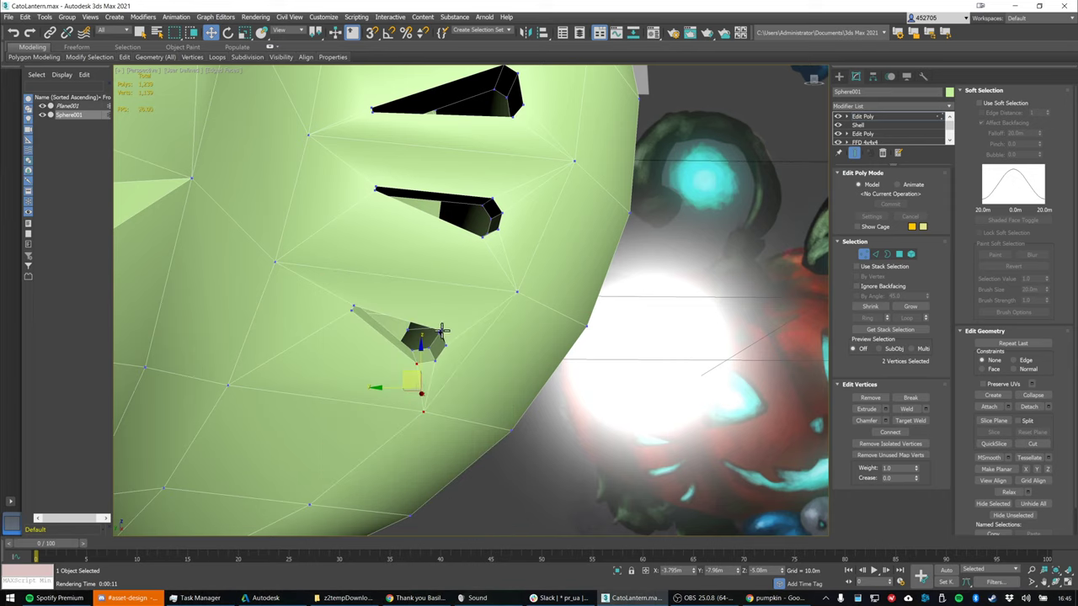
click(431, 335)
ctrl+click(518, 293)
right_click(514, 291)
click(497, 308)
Finish editing vertices and add a TurboSmooth modifier to the pumpkin mesh
scroll(522, 316, down, 5)
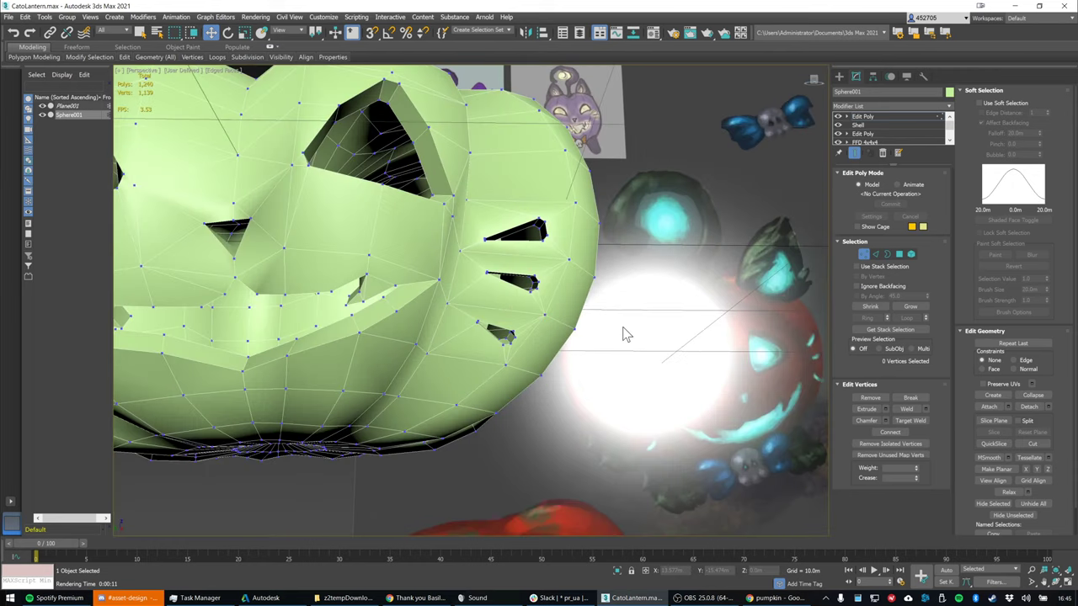
middle_drag(620, 331, 625, 293)
click(863, 253)
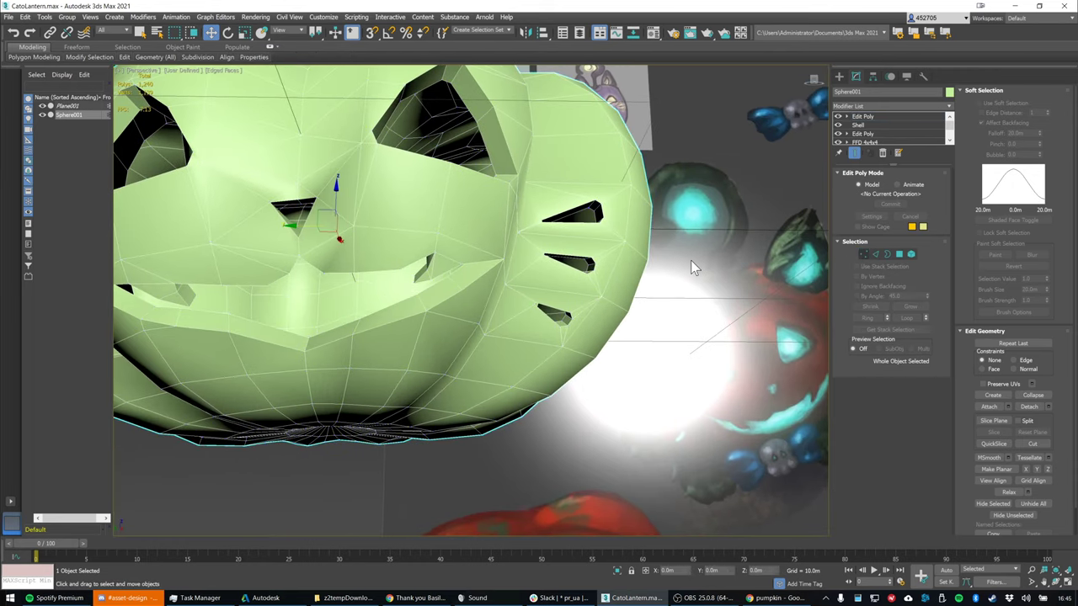
scroll(690, 261, down, 3)
alt+middle_drag(649, 234, 754, 214)
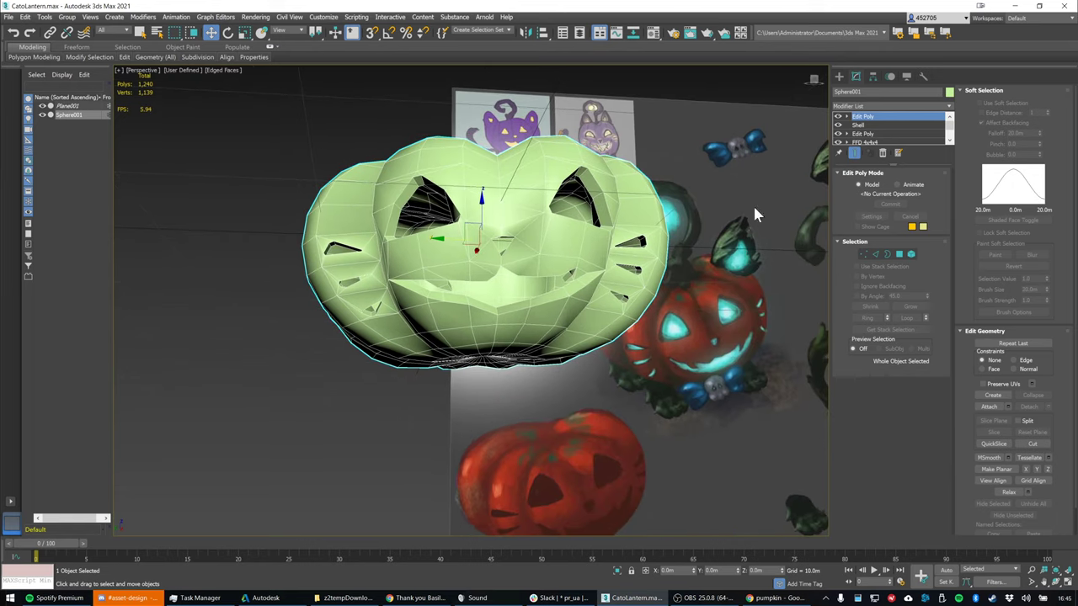
click(883, 104)
text(tu)
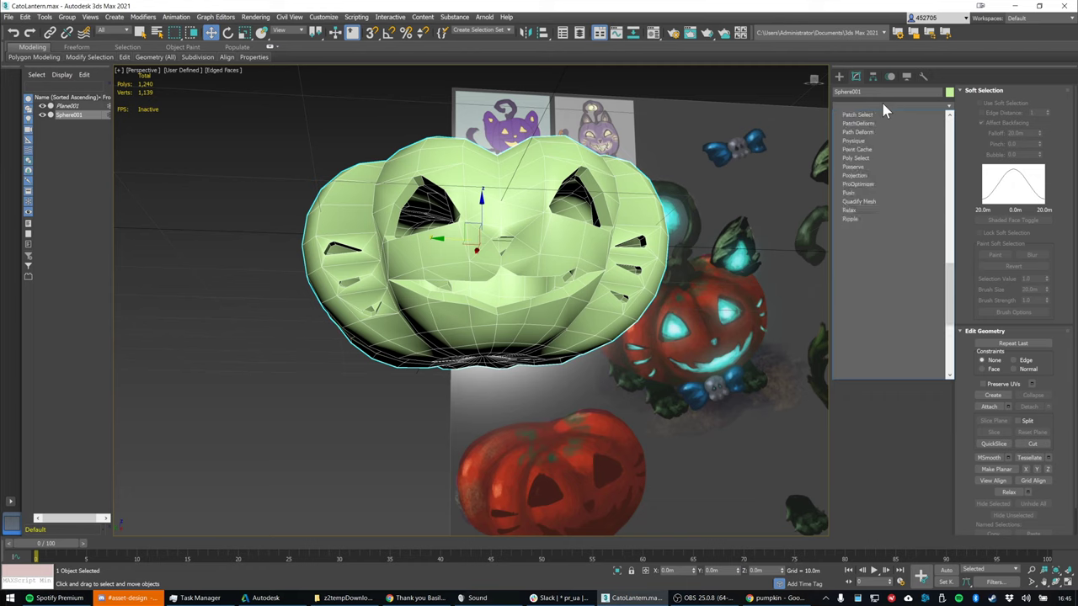
key(Return)
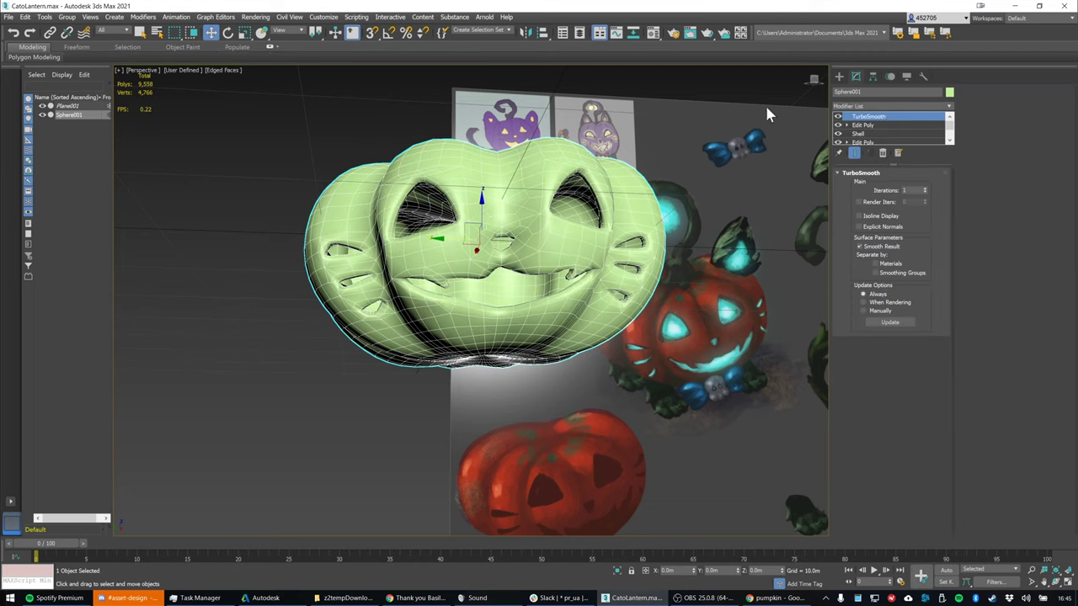
Set TurboSmooth to separate surfaces by smoothing groups and check the whisker cuts up close
click(876, 274)
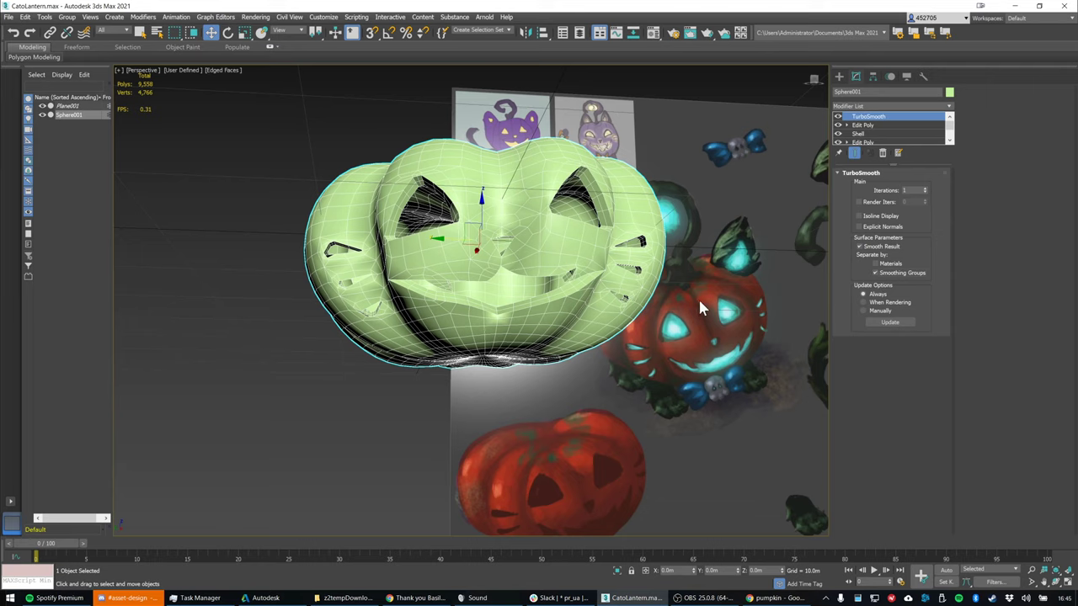
middle_drag(515, 298, 530, 300)
scroll(530, 299, up, 1)
scroll(349, 326, up, 8)
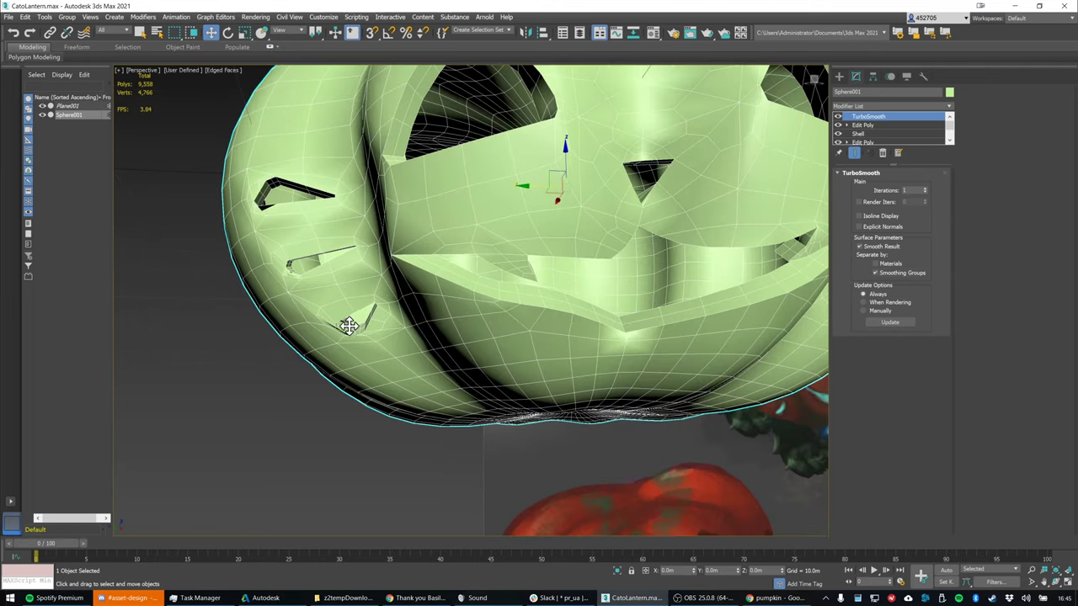
scroll(512, 308, down, 10)
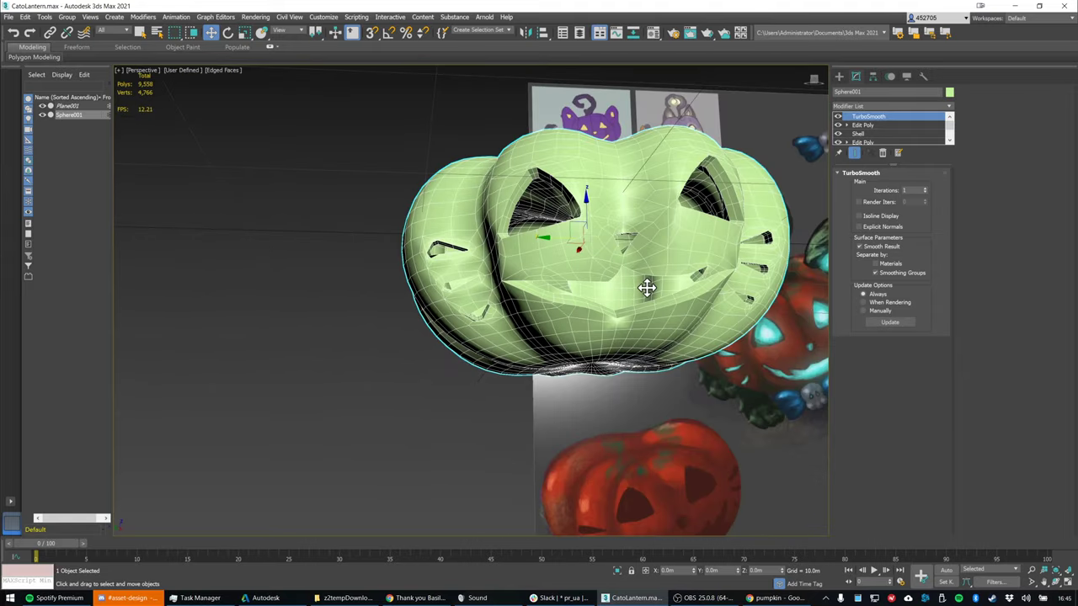
Test-render the smoothed pumpkin, close the render, and delete the TurboSmooth modifier
middle_drag(646, 288, 610, 313)
key(shift+q)
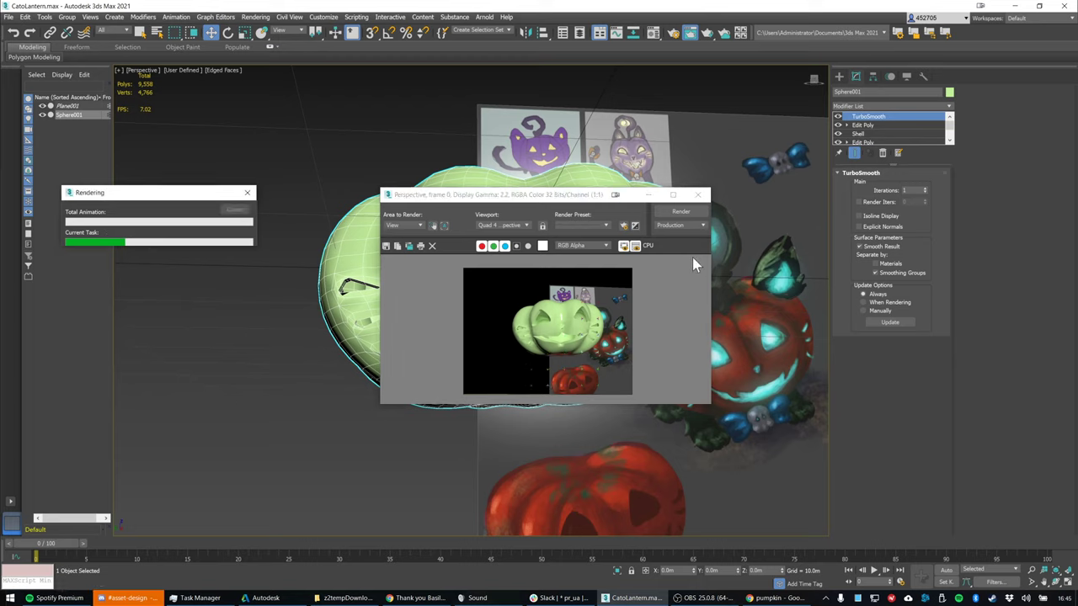
click(703, 197)
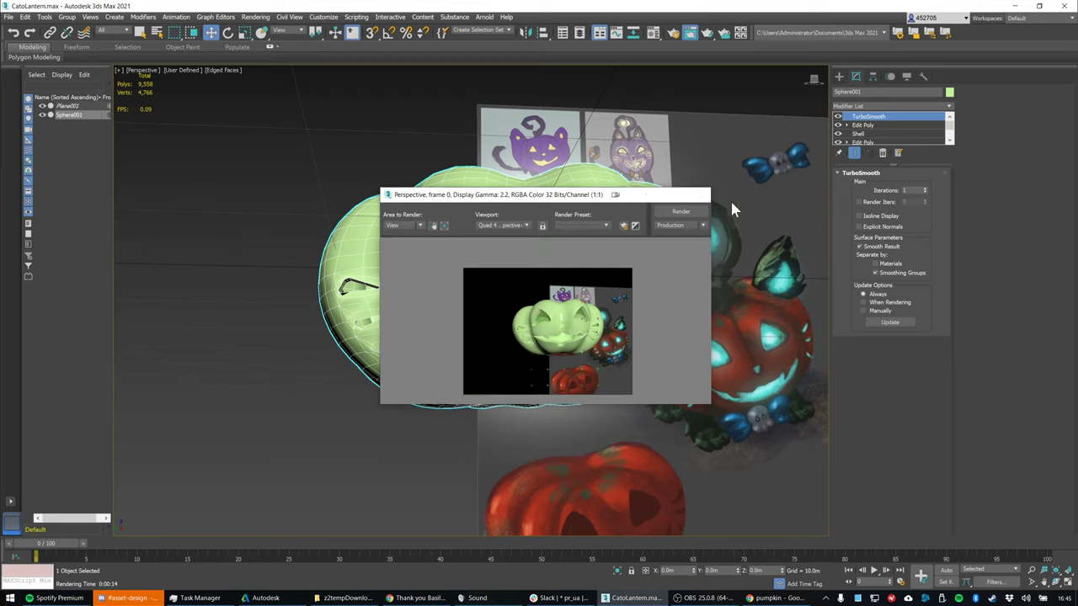
click(882, 152)
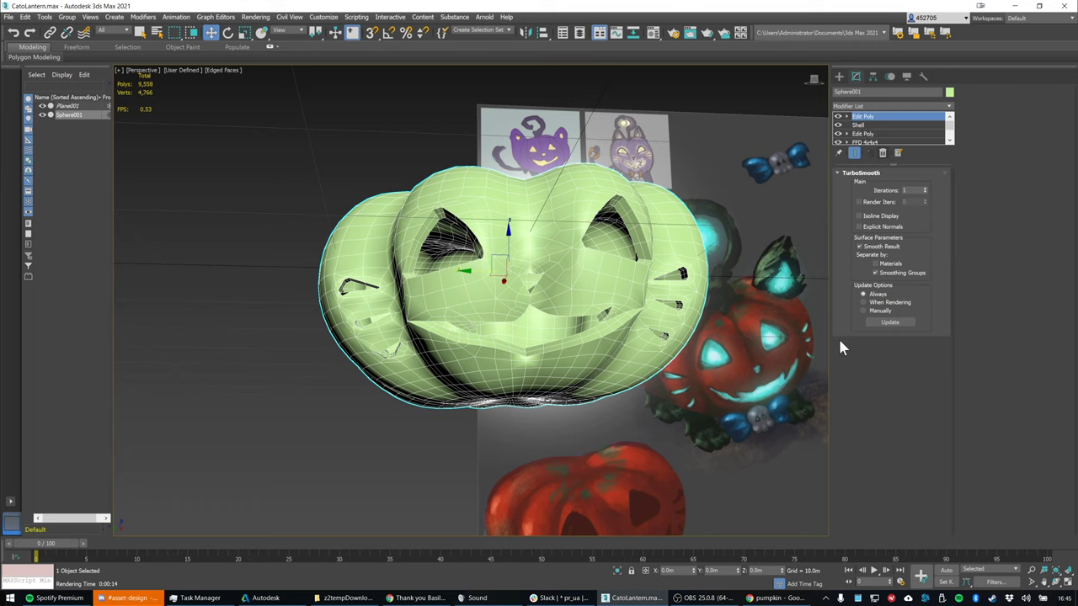
Test-render the unsmoothed pumpkin from the front, then close the render and cancel it
alt+middle_drag(724, 304, 722, 307)
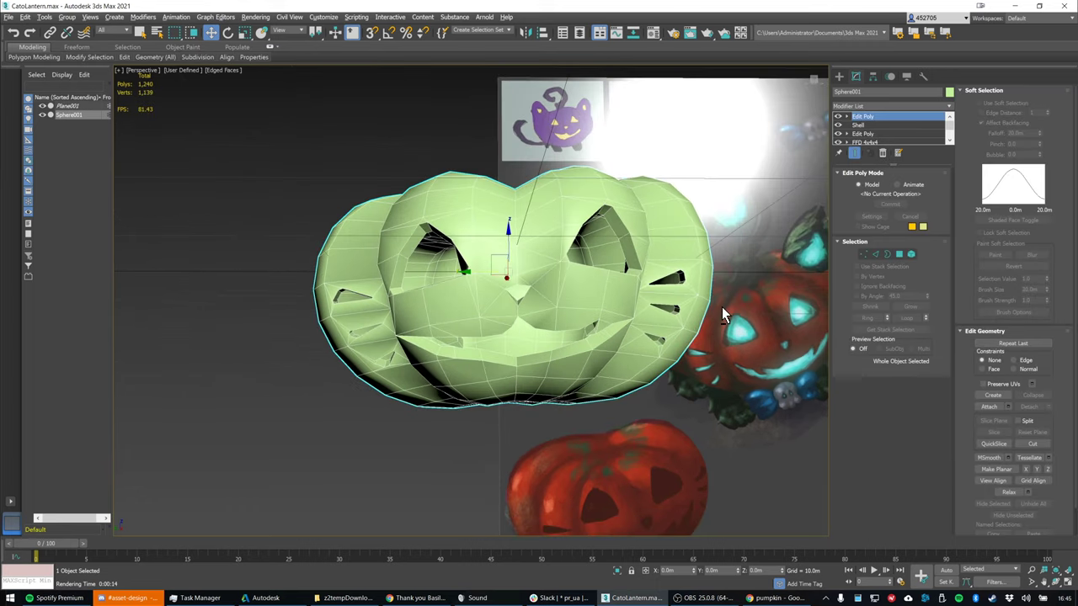
key(shift+q)
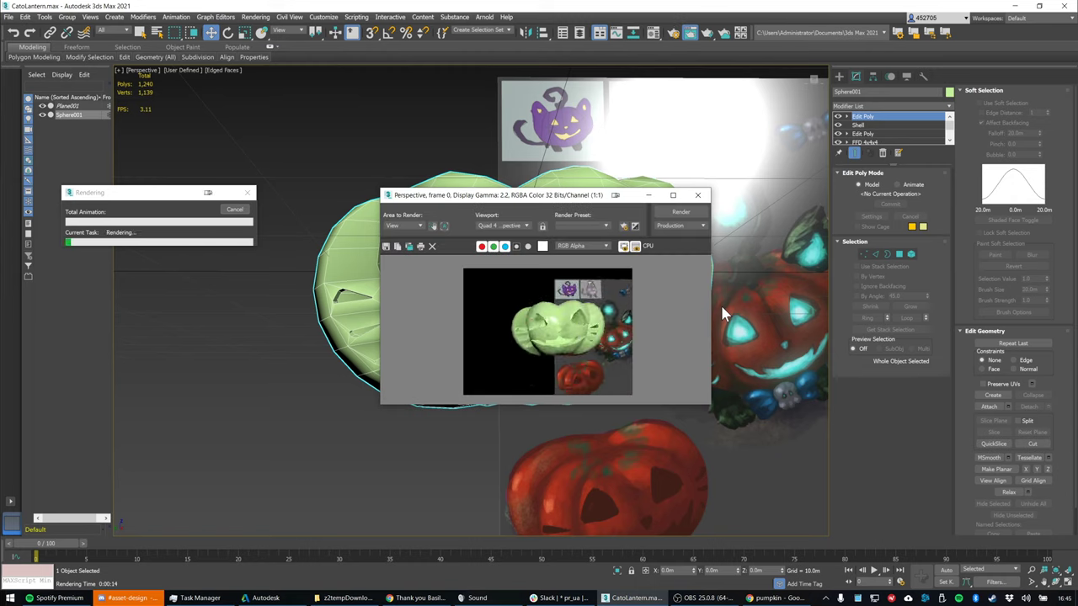
click(698, 199)
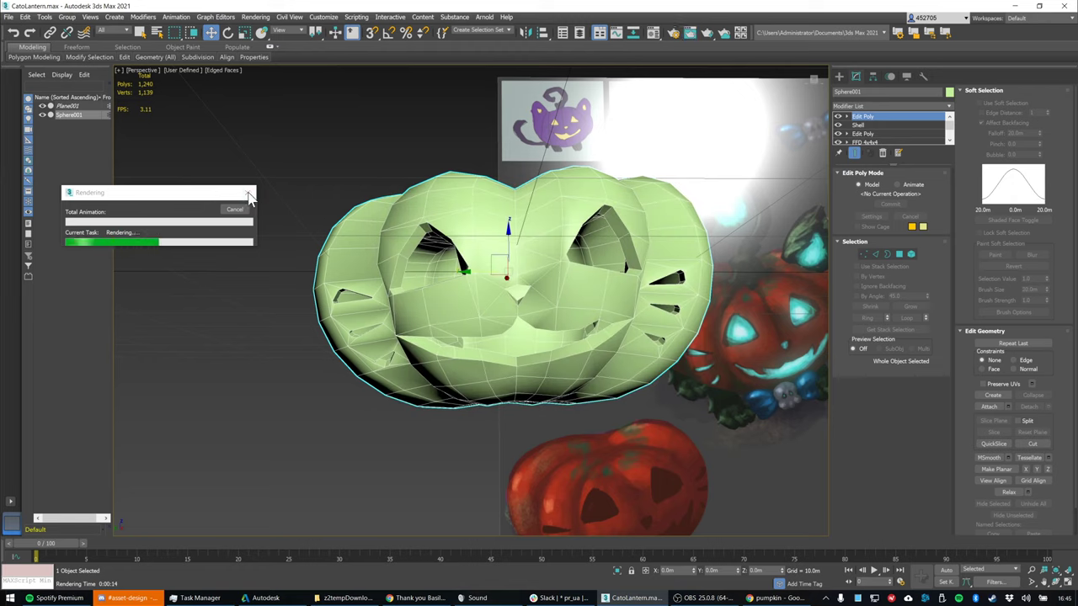
click(248, 193)
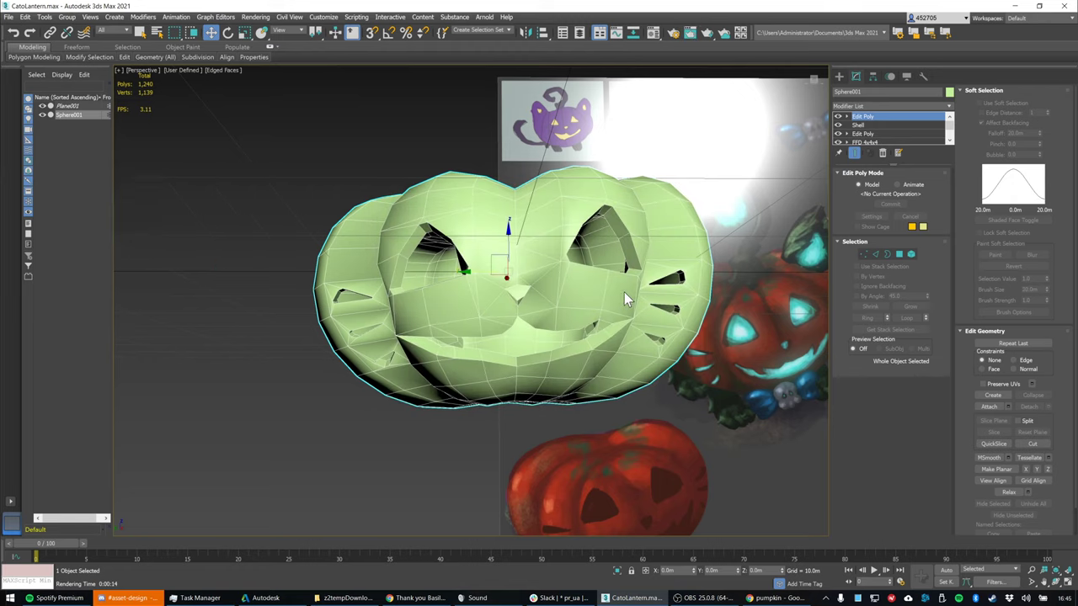
Select the six polygons surrounding the upper whisker cut on the left-hand cheek and make them planar
mouse_move(624, 293)
alt+middle_down()
mouse_move(652, 324)
mouse_move(620, 250)
mouse_move(580, 248)
mouse_move(653, 284)
mouse_move(647, 292)
mouse_move(715, 293)
mouse_move(644, 318)
mouse_move(640, 301)
alt+middle_up()
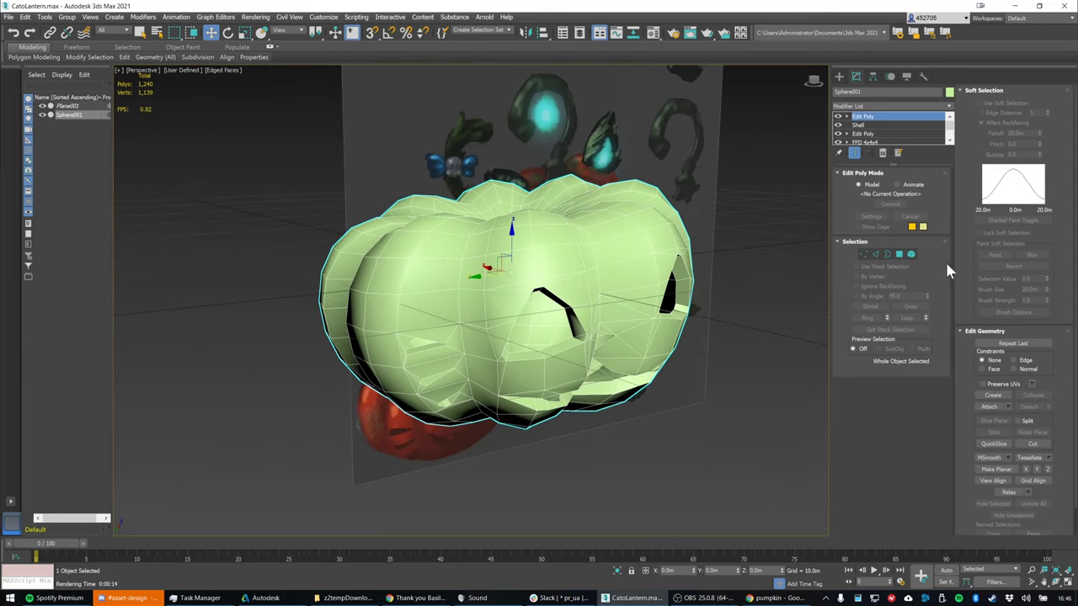
click(898, 255)
click(437, 333)
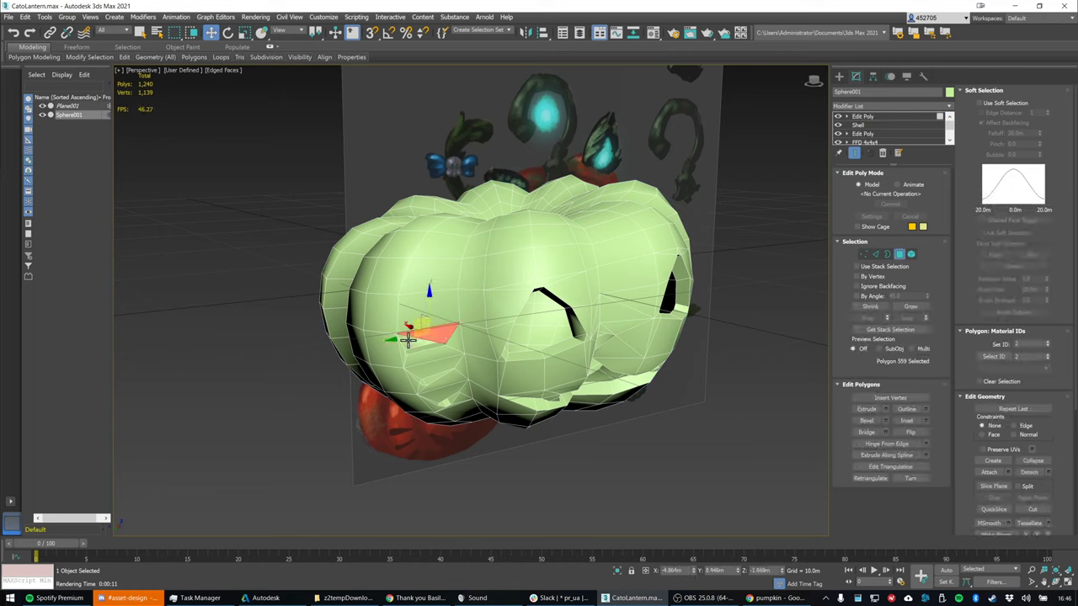
ctrl+click(406, 340)
ctrl+click(404, 351)
ctrl+click(407, 355)
ctrl+click(427, 357)
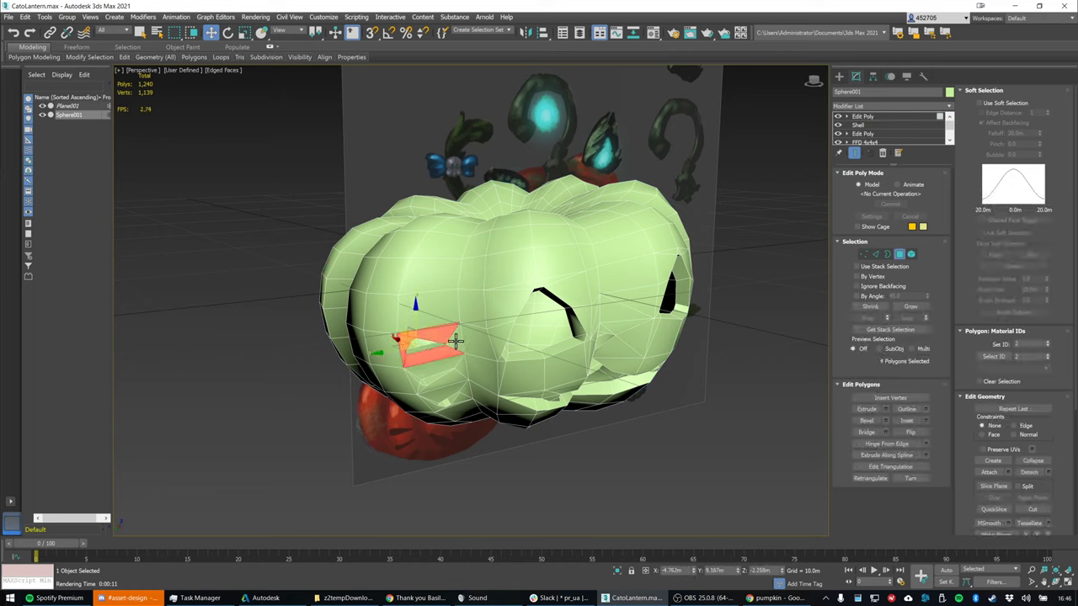
ctrl+click(456, 341)
scroll(1005, 476, down, 2)
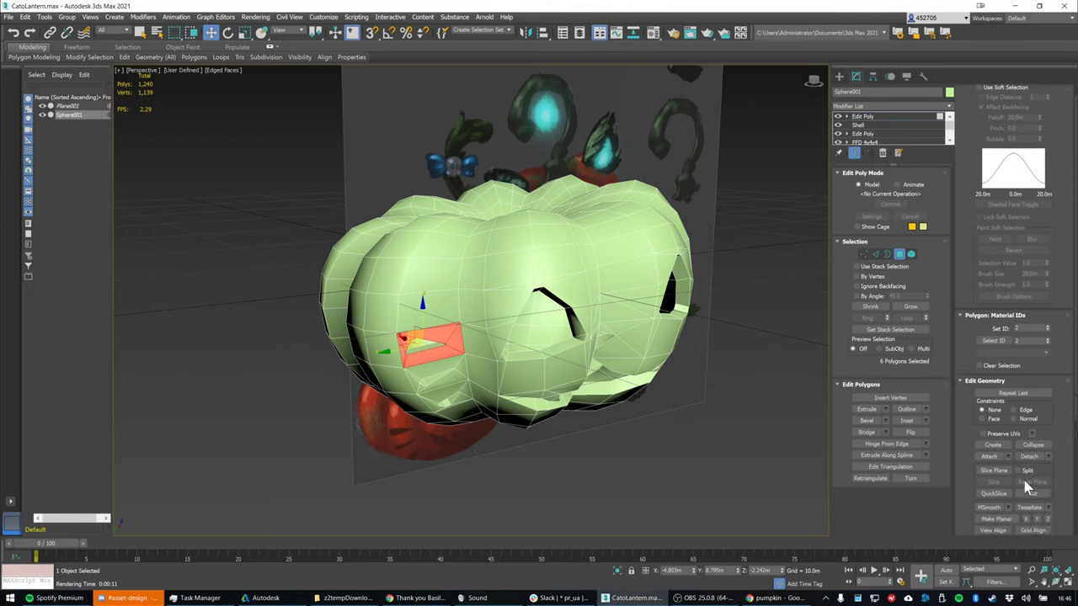
click(1000, 498)
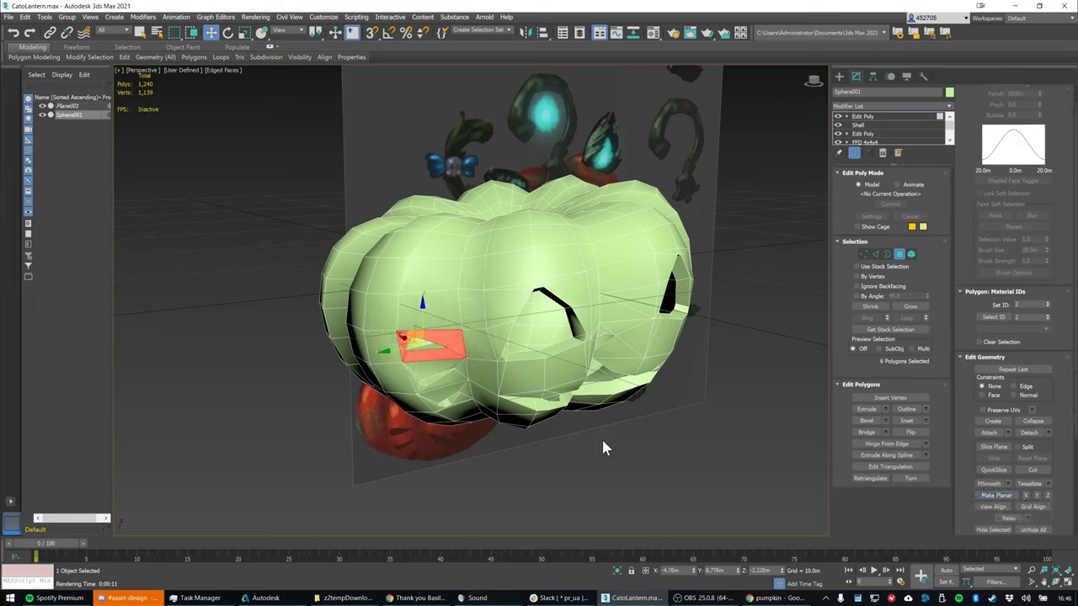
Test-render the cheek with the flattened polygons, close the render, and clear the polygon selection
key(shift+q)
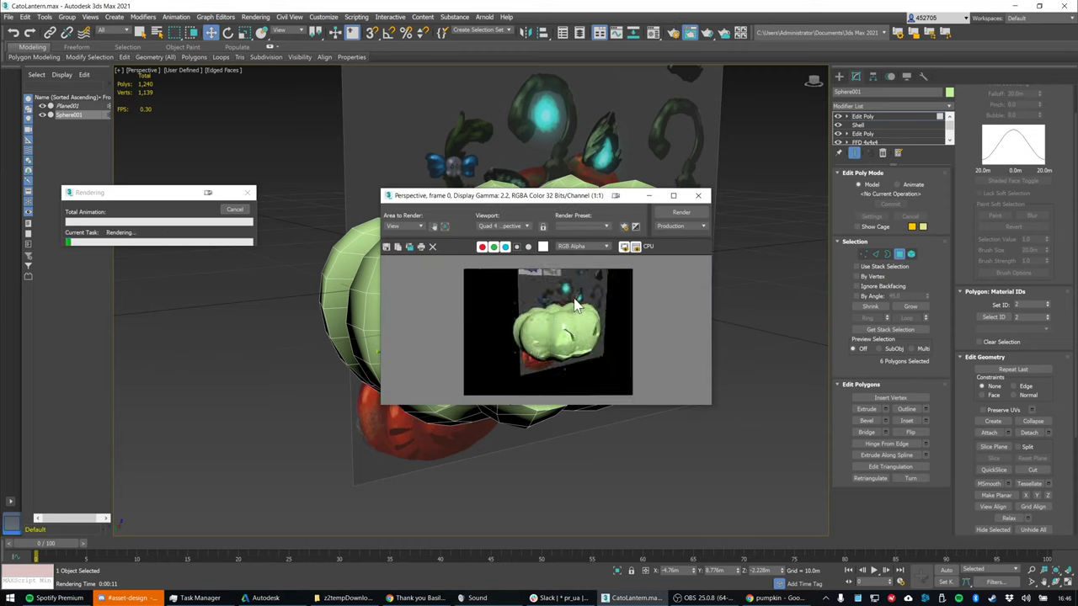
click(698, 195)
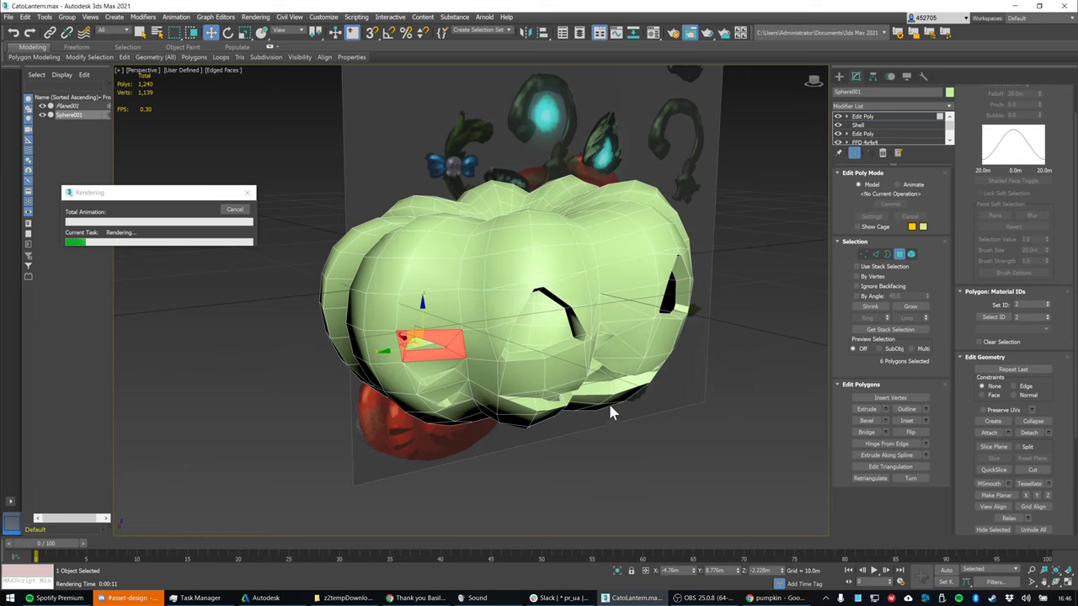
click(715, 399)
Hide the mesh edges and examine the shading of the carved face and whisker cuts from several angles
scroll(697, 374, down, 4)
alt+middle_drag(668, 356, 606, 313)
scroll(651, 351, up, 1)
scroll(587, 329, up, 3)
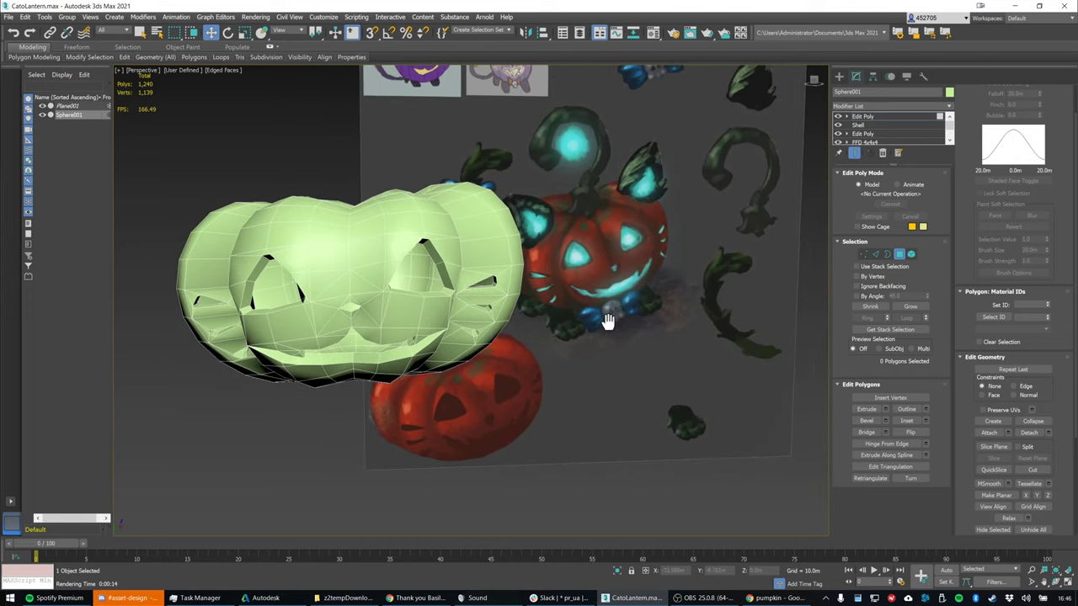
key(F4)
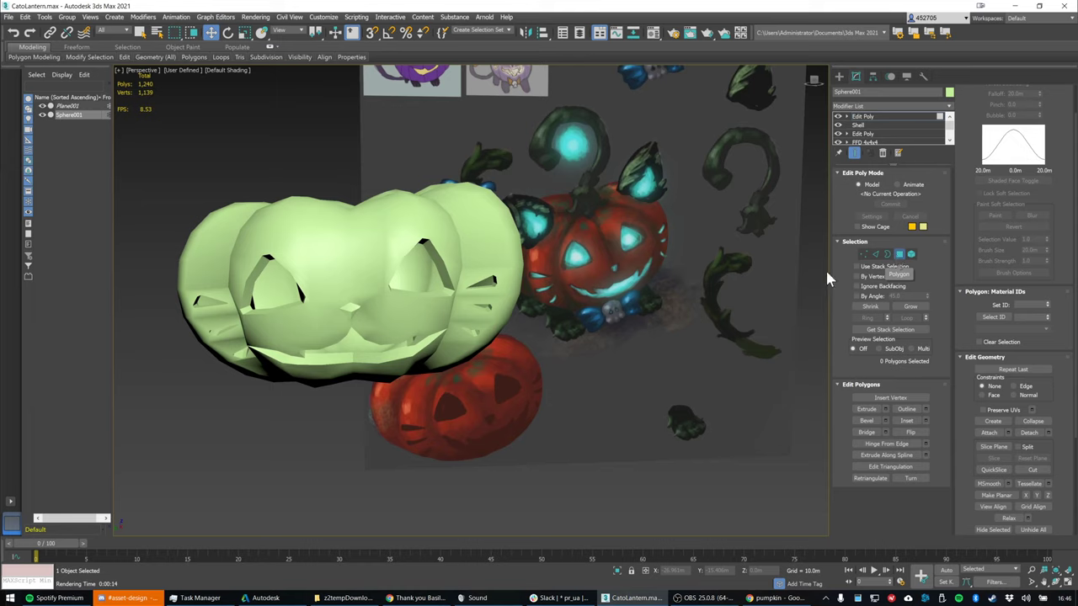
alt+middle_drag(643, 314, 594, 326)
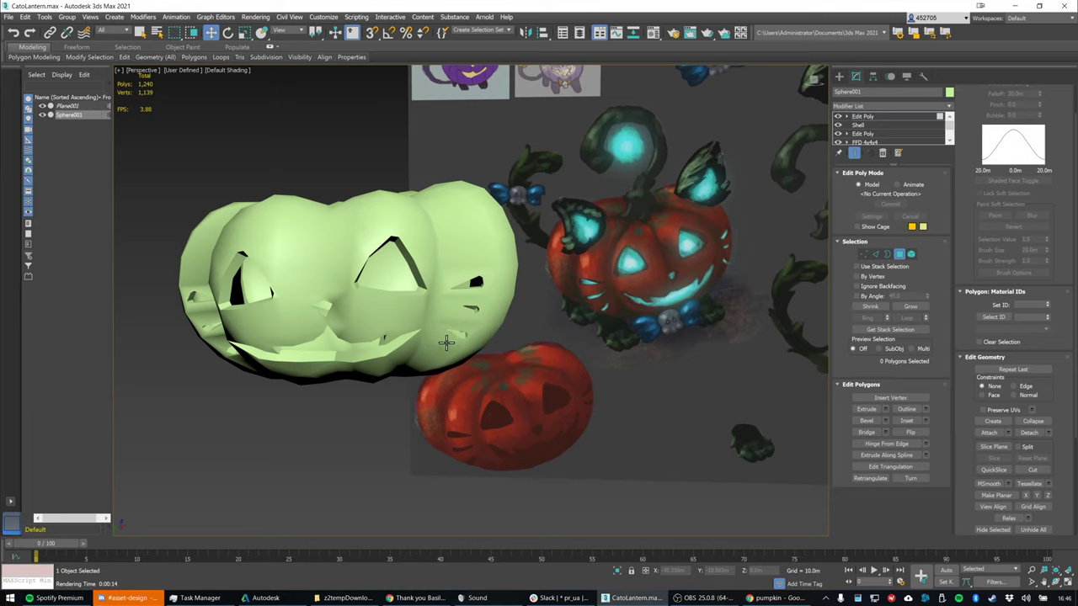
alt+middle_drag(474, 329, 474, 321)
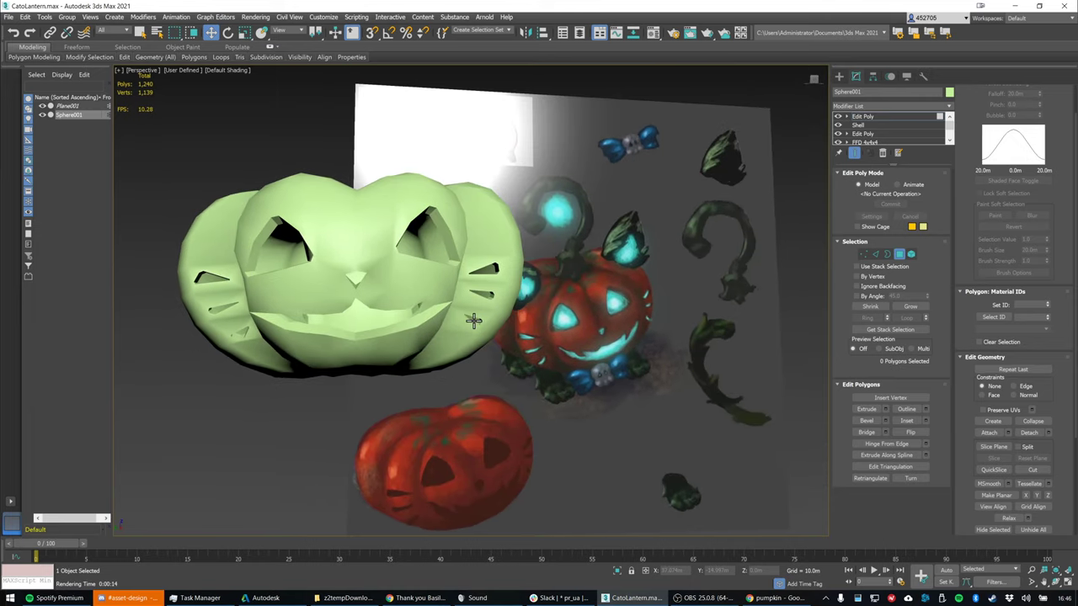
click(875, 253)
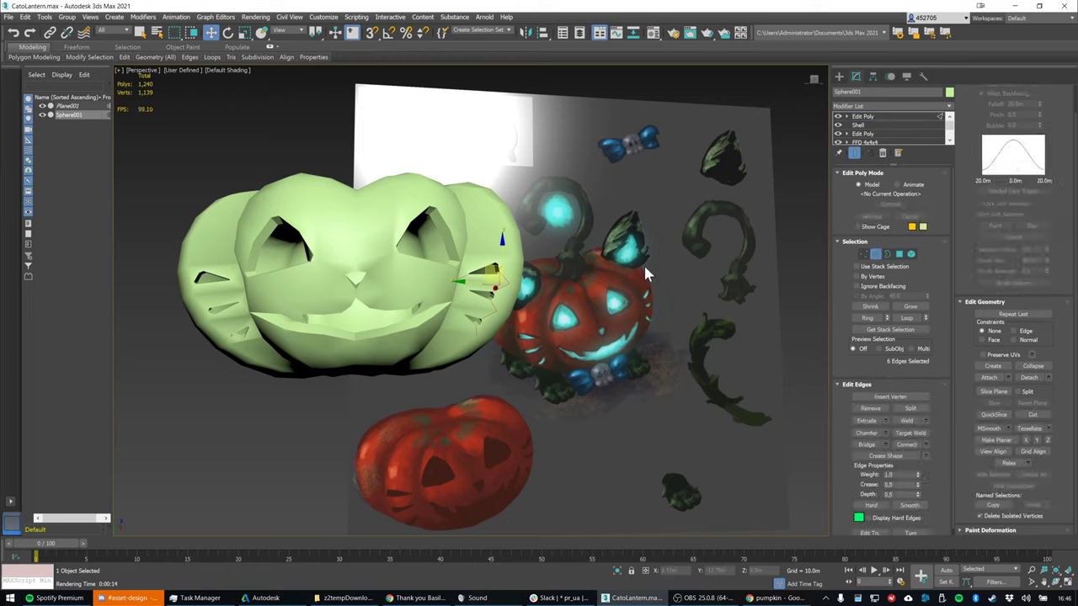
click(877, 257)
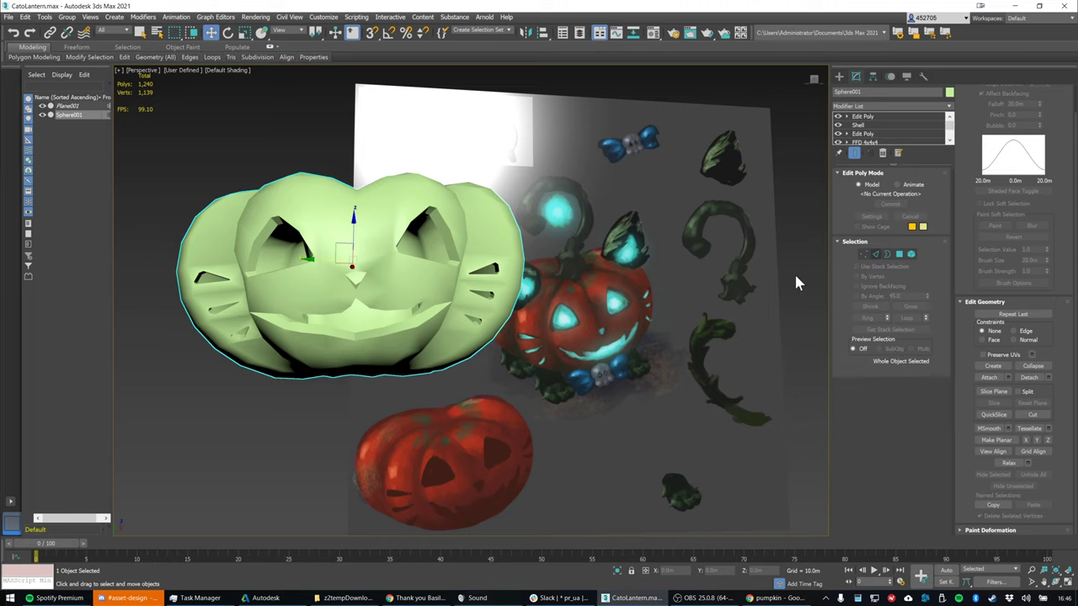
key(z)
alt+middle_drag(745, 284, 722, 284)
scroll(722, 284, up, 3)
Display the mesh edges and inspect the edges around the right-hand cheek's whisker cuts in edge mode
click(863, 253)
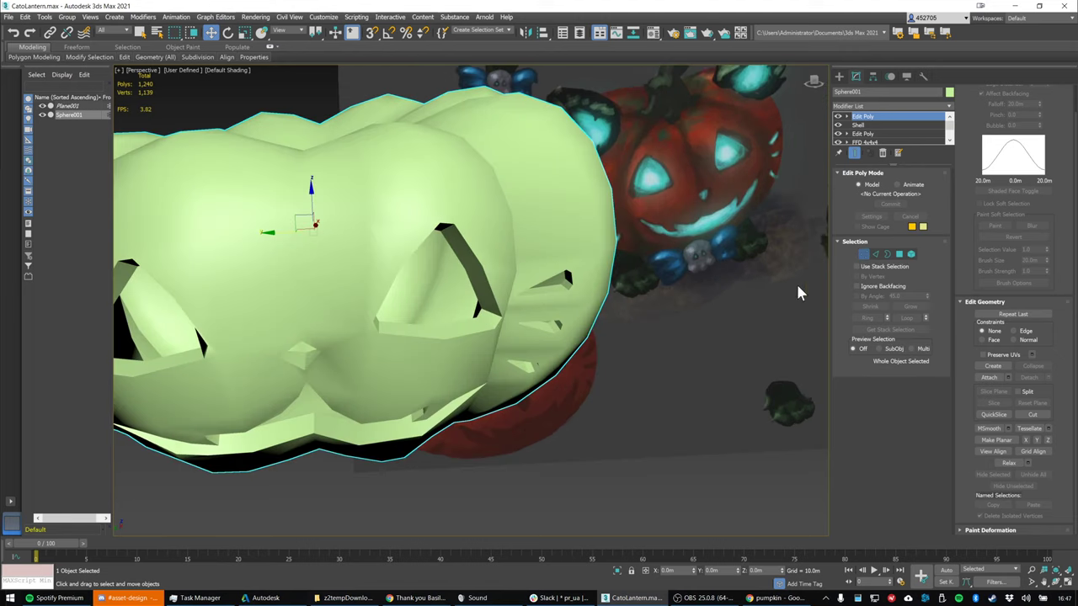
middle_drag(664, 326, 735, 316)
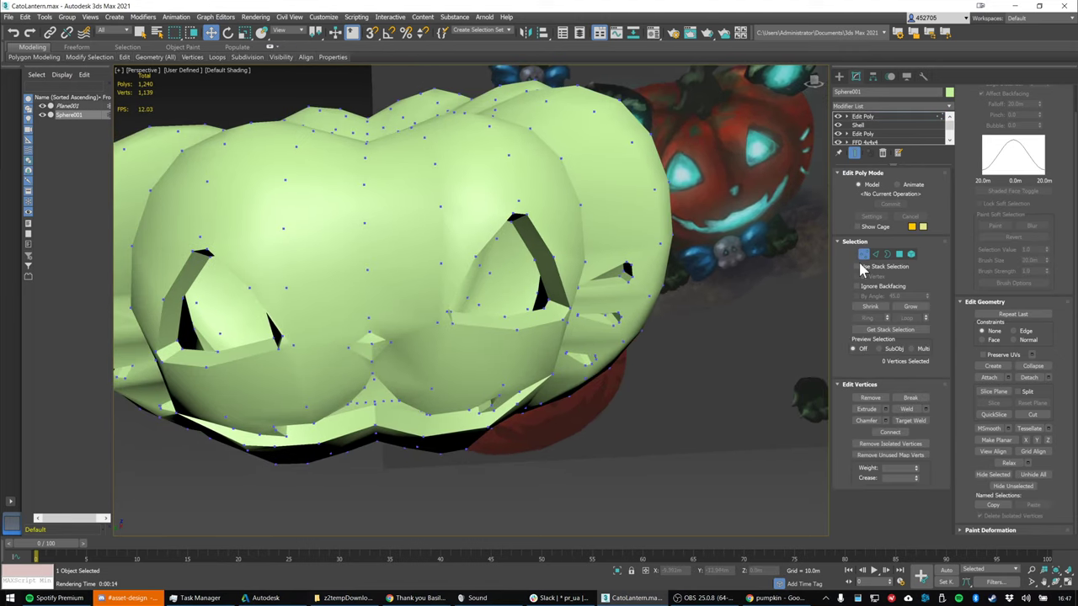
click(876, 257)
key(F4)
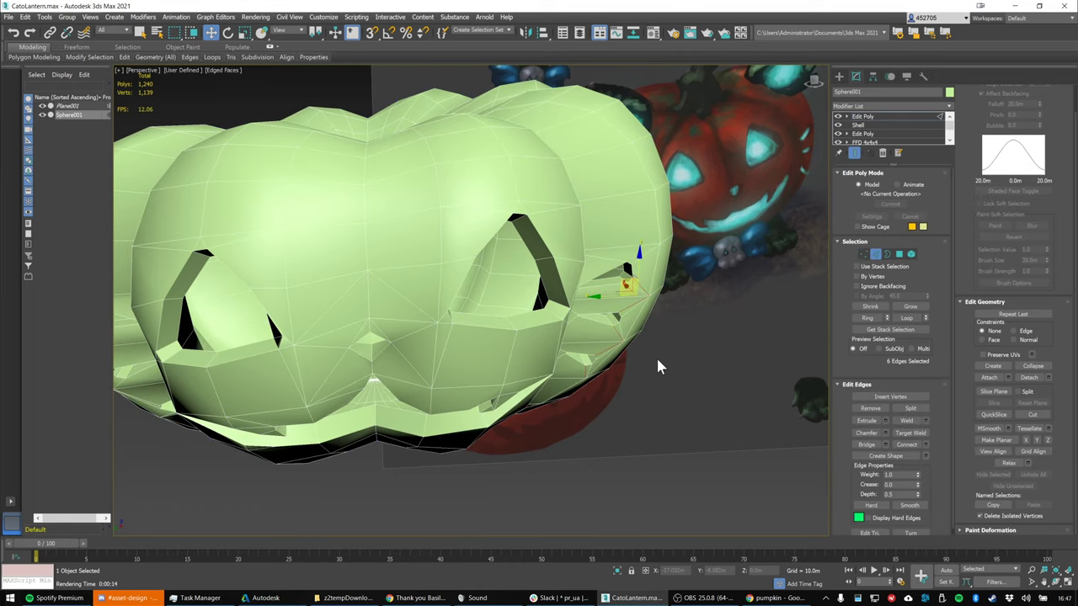
alt+middle_drag(682, 372, 686, 307)
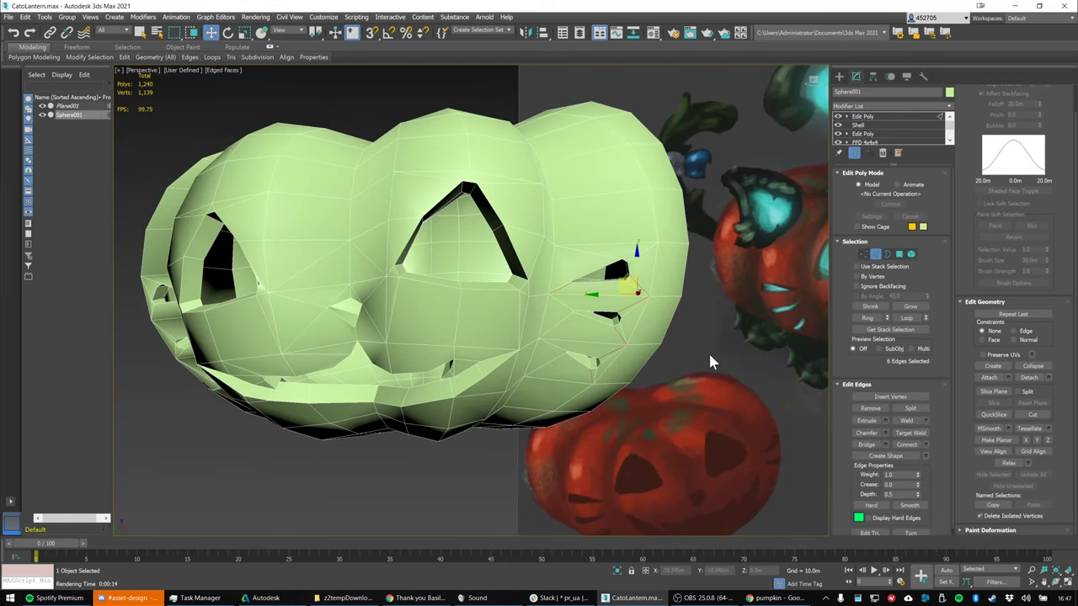
click(622, 347)
middle_drag(803, 205, 623, 253)
alt+middle_drag(547, 249, 680, 242)
Leave edge editing, look over the whole pumpkin, and deselect it
click(875, 254)
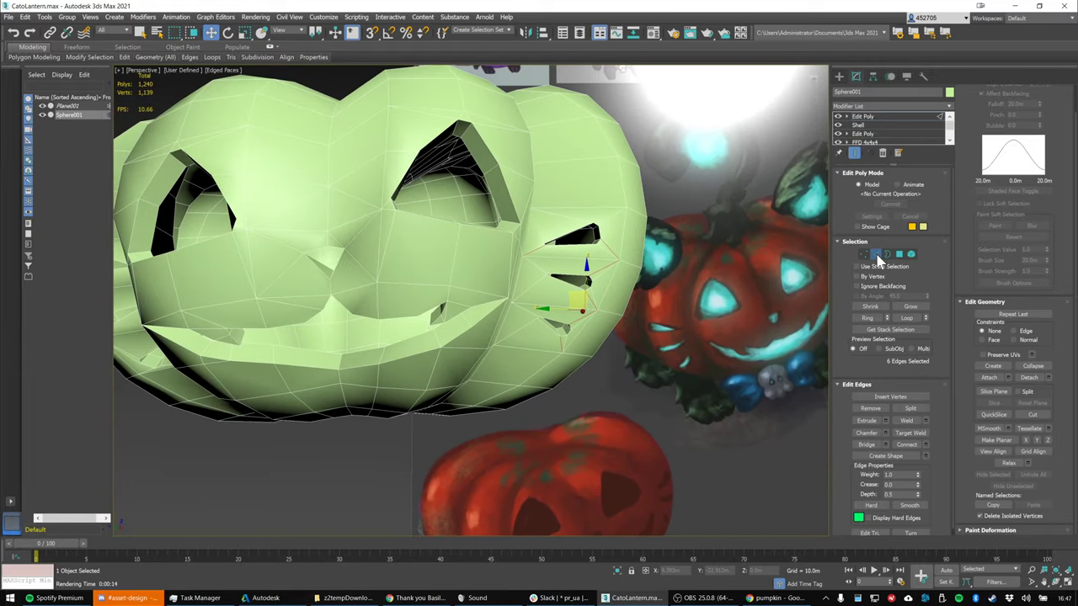
scroll(671, 271, down, 5)
scroll(622, 245, up, 2)
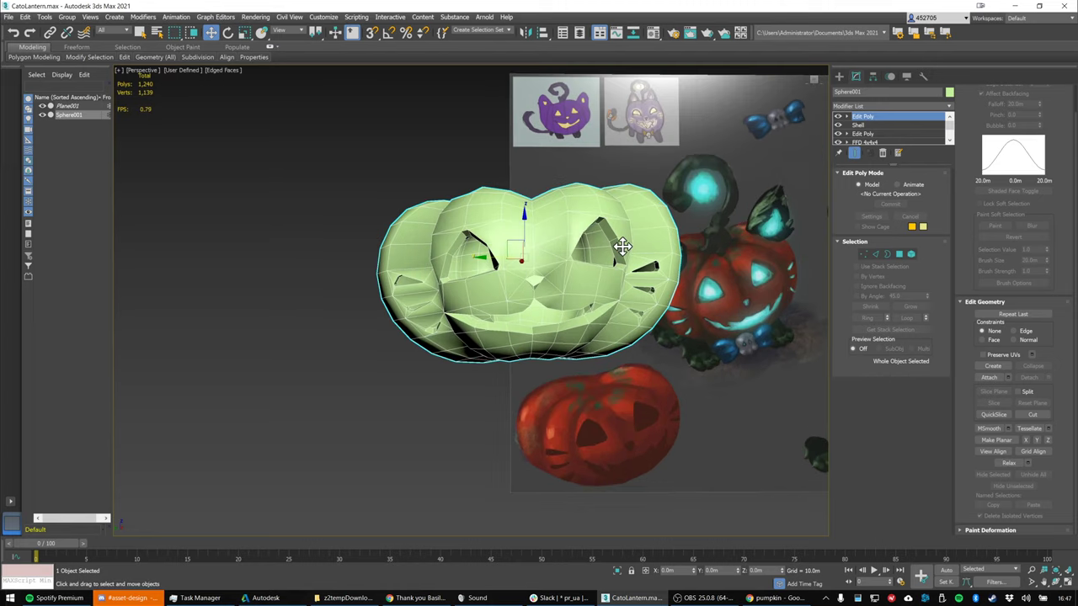
alt+middle_drag(624, 246, 626, 255)
click(748, 298)
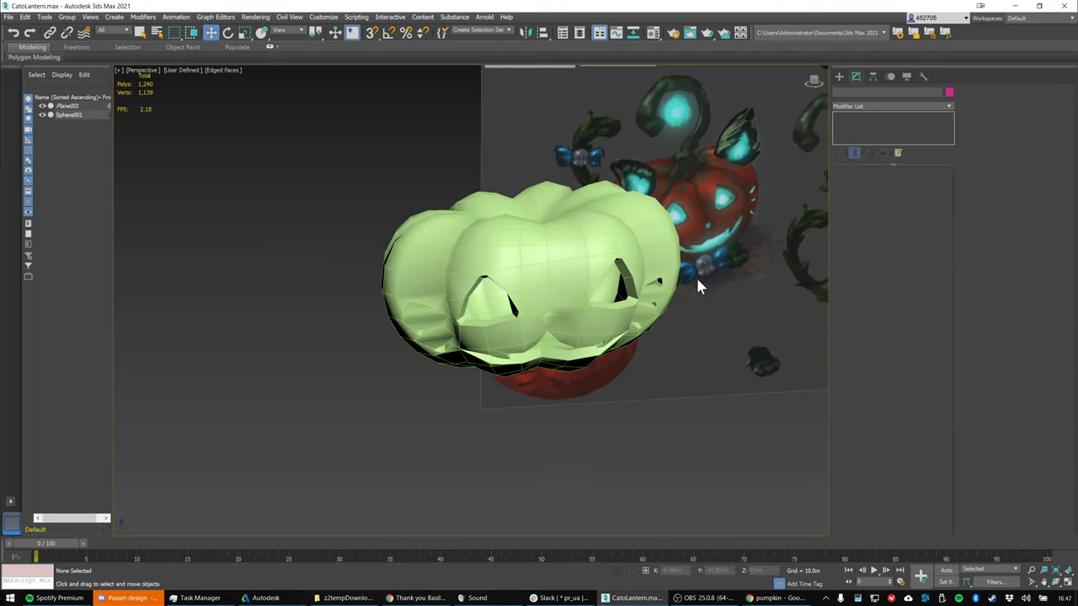
Compare the modelled pumpkin with the concept art and examine the painted paws, bows and tails on the reference sheet
alt+middle_drag(654, 260, 675, 268)
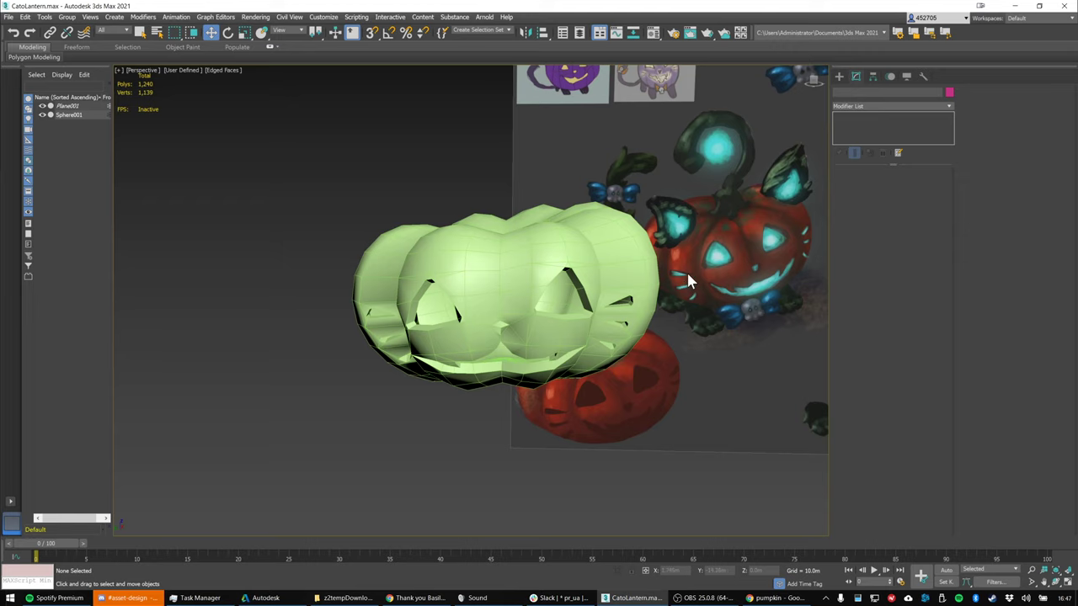
middle_drag(683, 291, 518, 302)
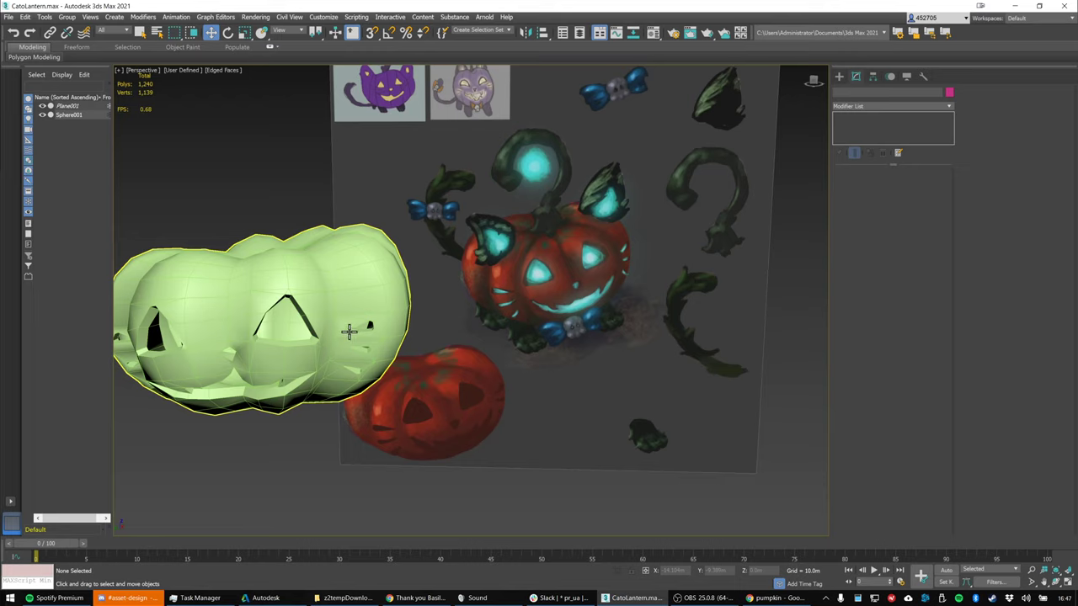
scroll(497, 312, up, 8)
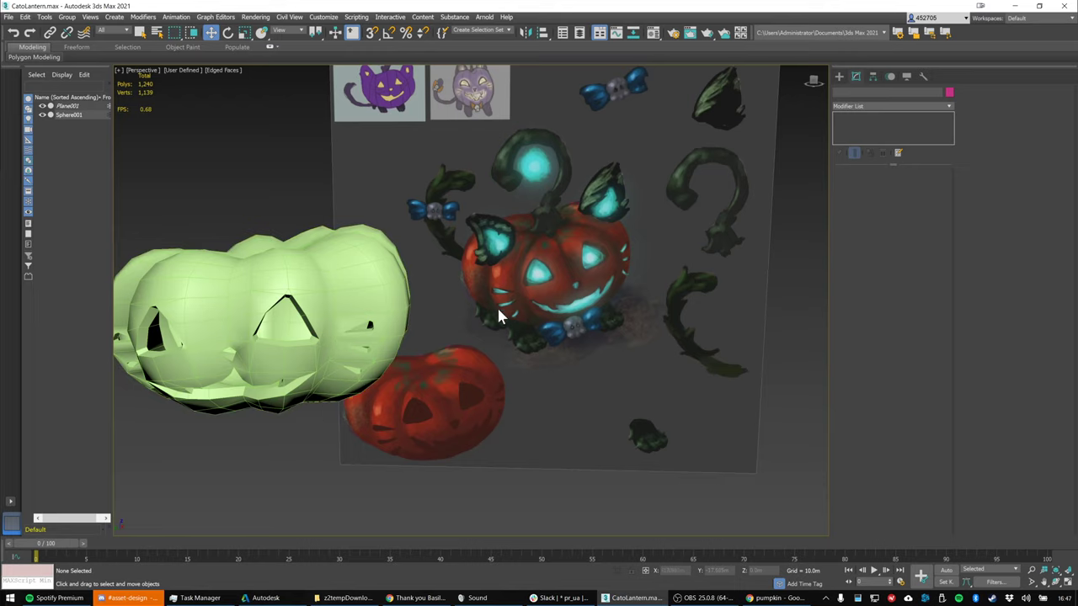
scroll(522, 330, down, 5)
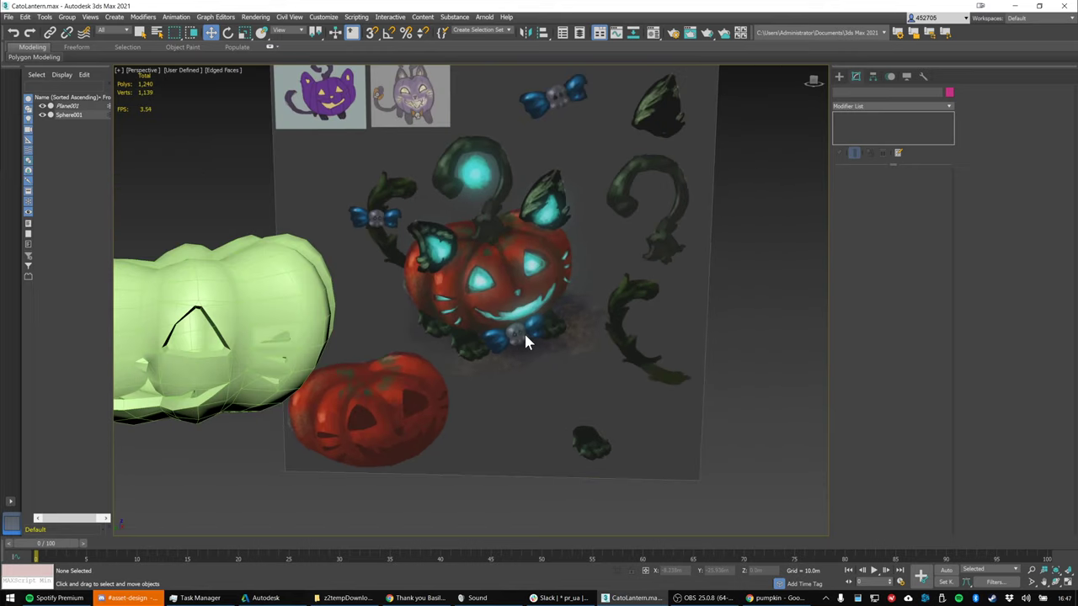
middle_drag(522, 330, 588, 340)
scroll(585, 348, up, 3)
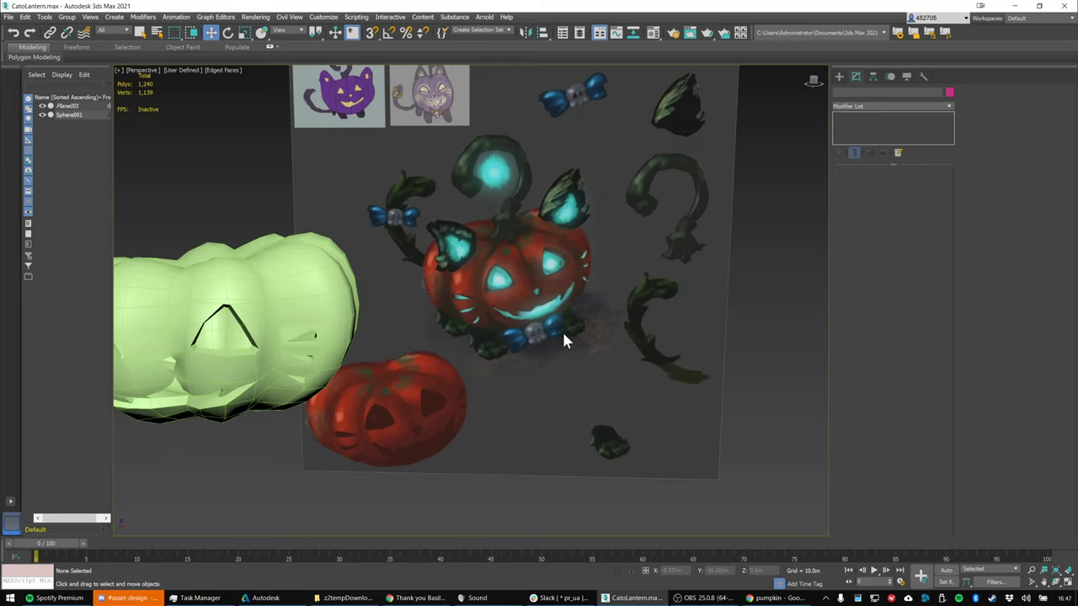
middle_drag(637, 225, 666, 211)
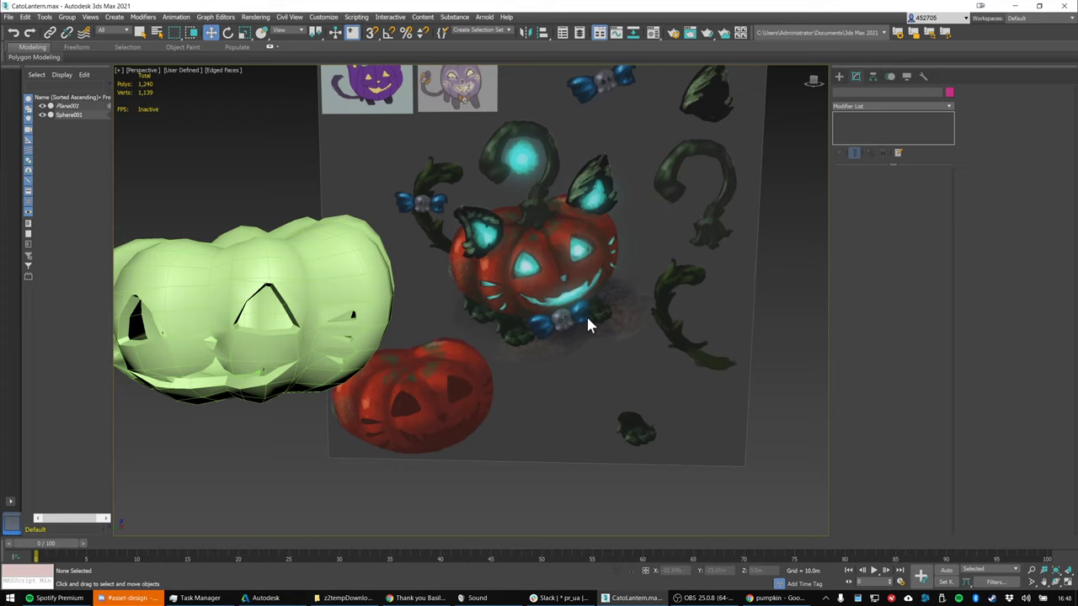
middle_drag(588, 319, 665, 302)
scroll(665, 302, down, 2)
Create a box about 2.7 m long, 3.9 m wide and 3.7 m high beside the pumpkin, near the reference paw
click(839, 76)
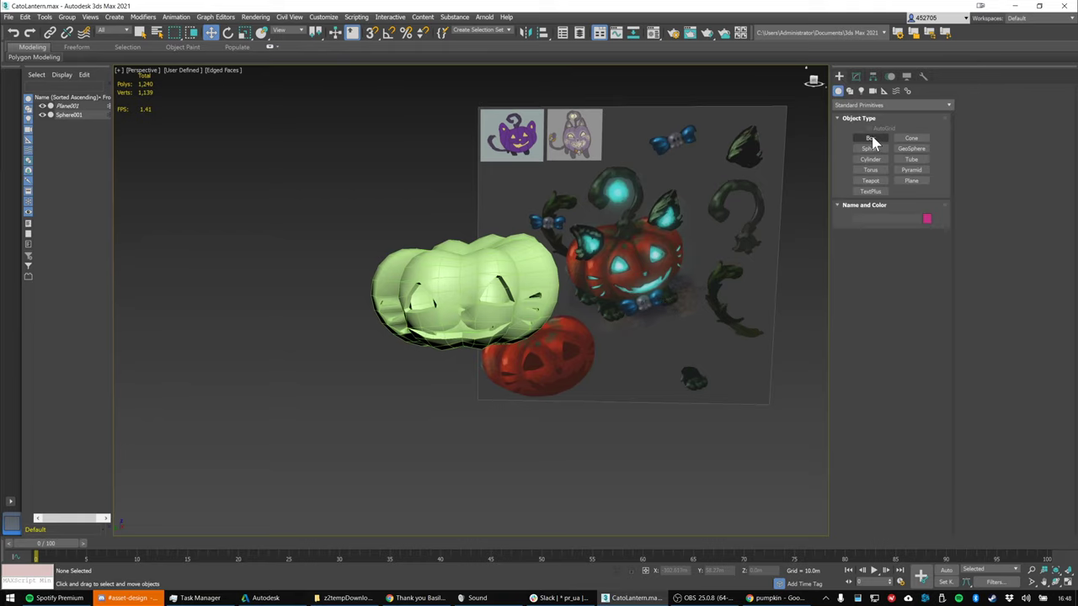
click(870, 138)
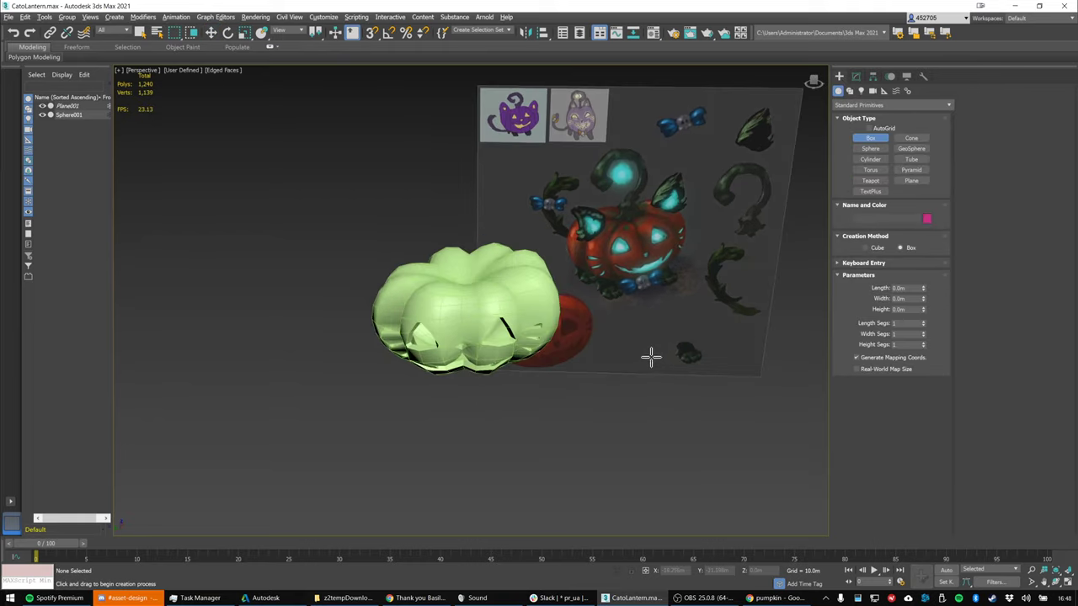
drag(649, 356, 680, 368)
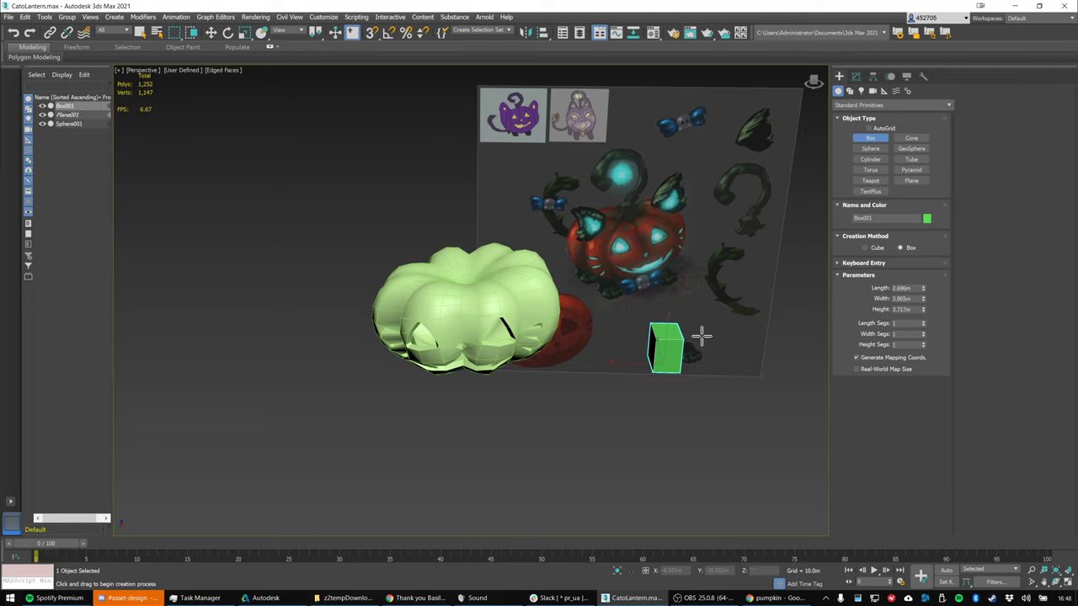
Set the new box's length, width and height to 3 m each
scroll(705, 330, up, 3)
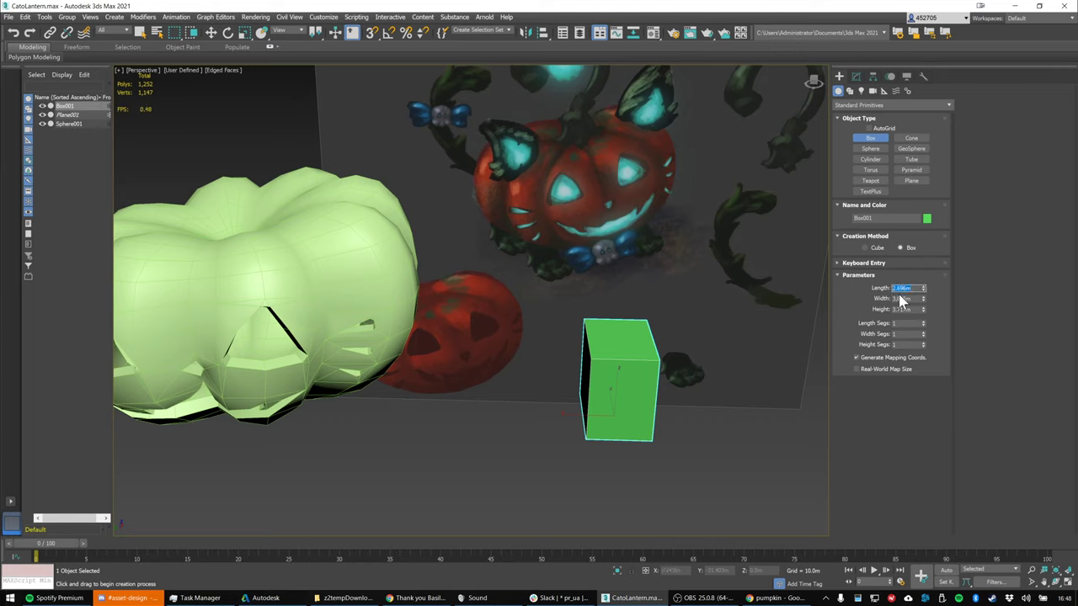
text(1)
key(Tab)
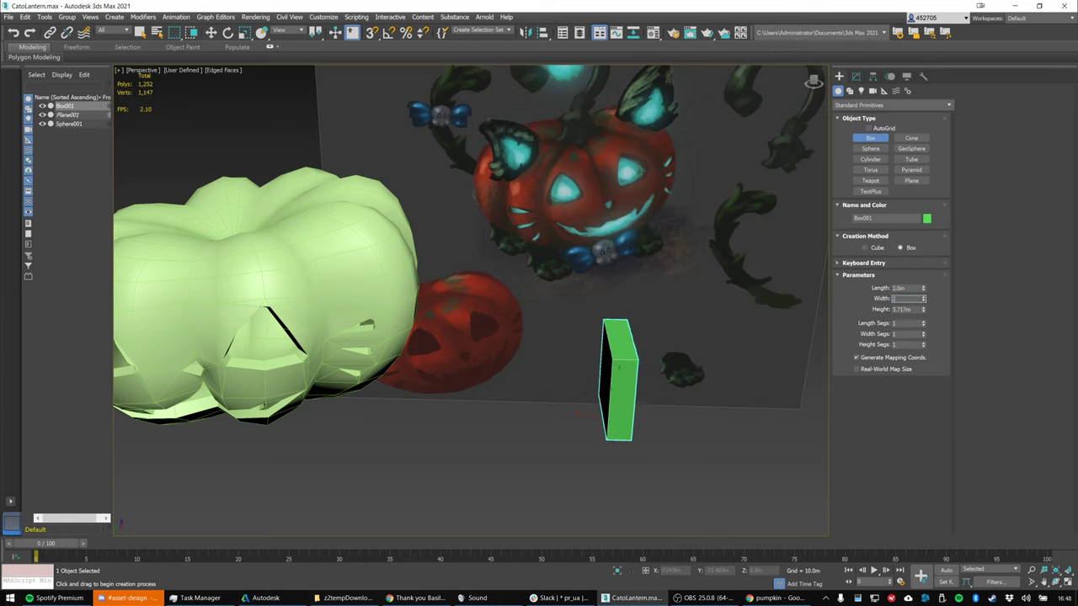
text(1)
key(Tab)
key(shift+Tab)
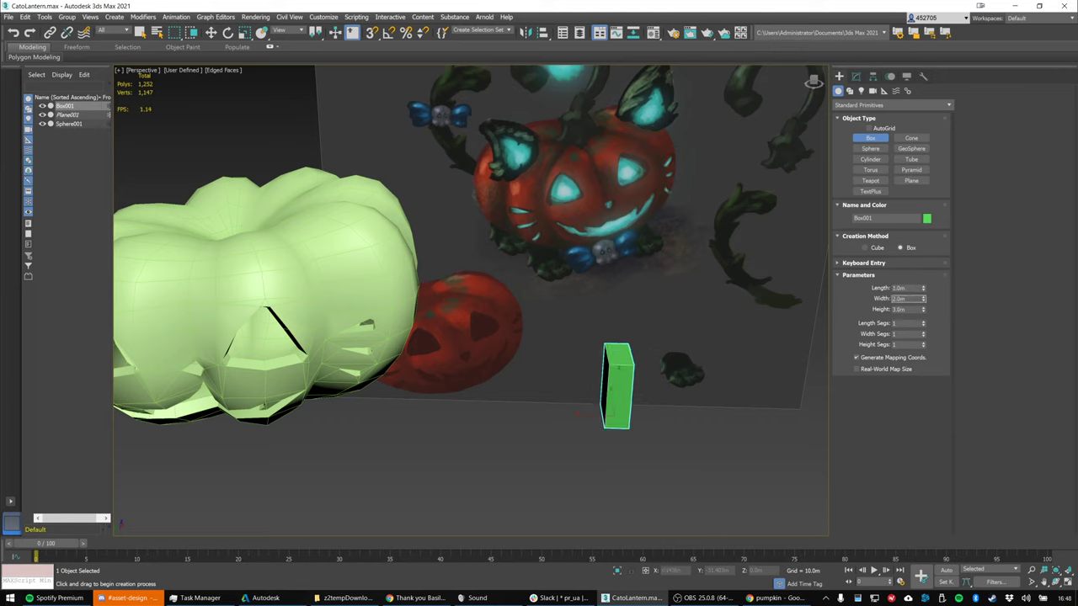
text(3)
key(shift+Tab)
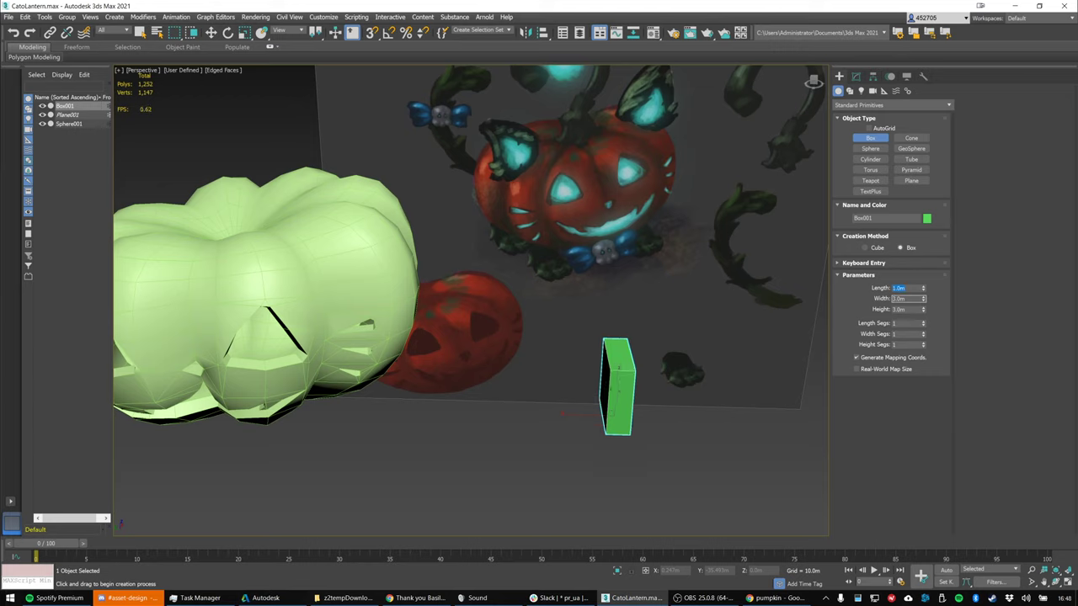
text(3)
key(Tab)
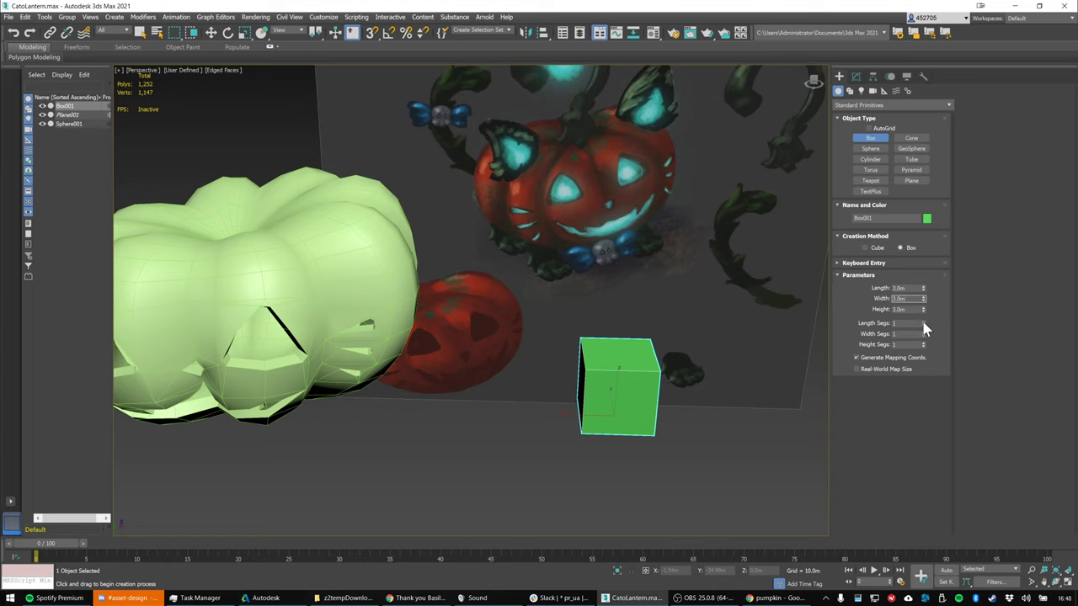
Set the box's length, width and height segments to 3 each
click(924, 323)
click(923, 332)
click(923, 332)
click(923, 344)
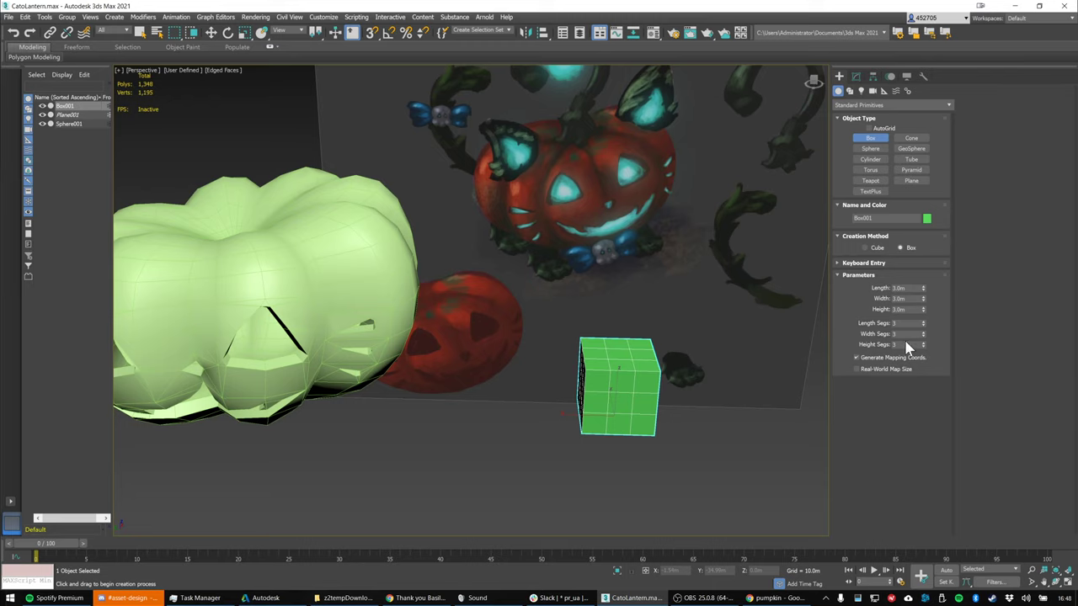
Apply a Spherify modifier to the segmented box
mouse_move(695, 366)
alt+middle_down()
mouse_move(680, 353)
mouse_move(699, 354)
alt+middle_up()
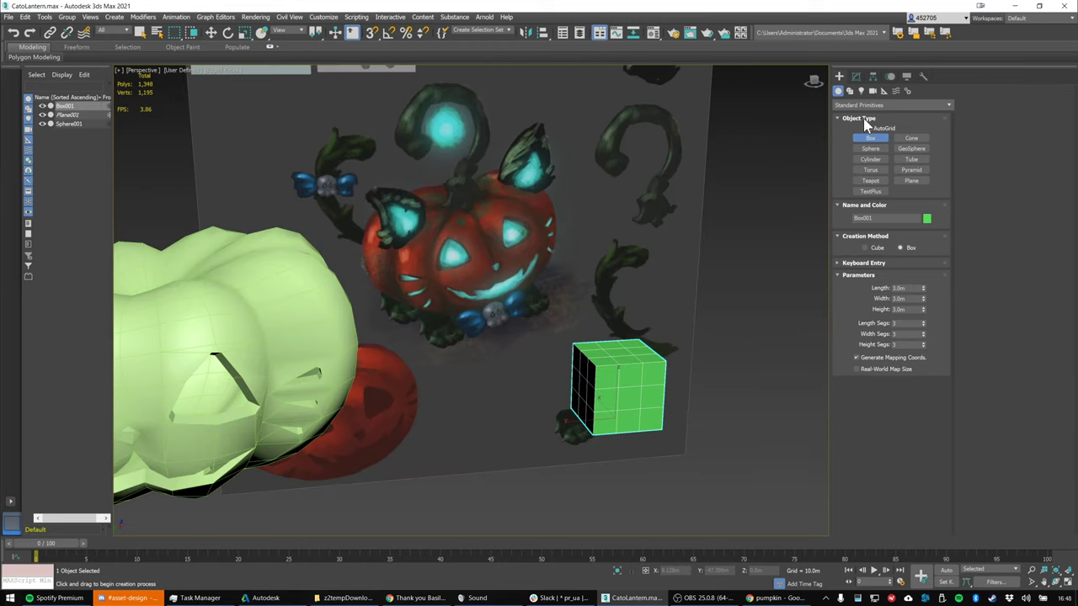
click(856, 76)
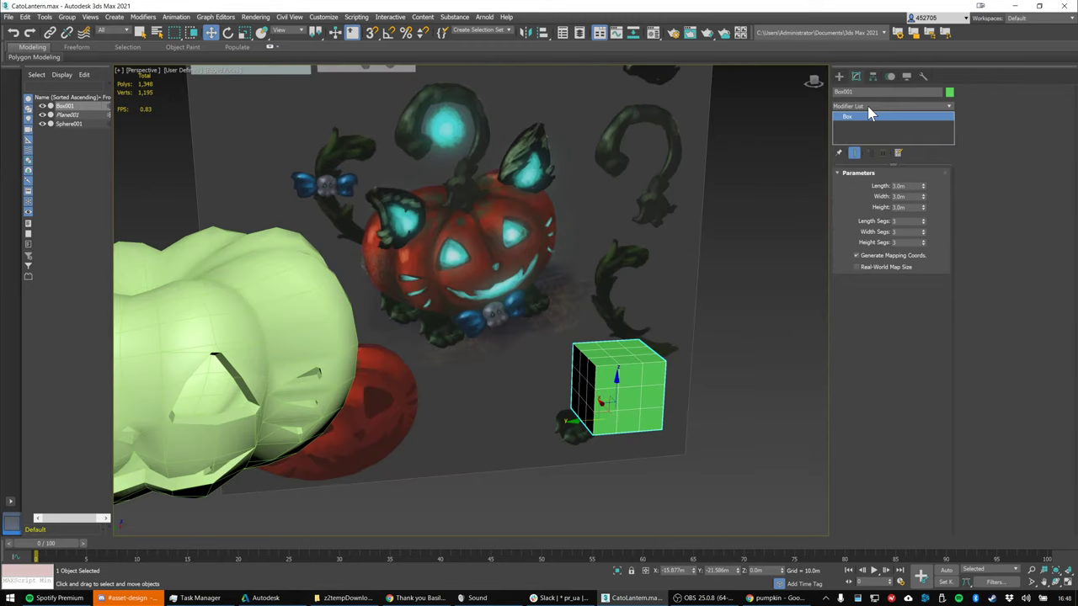
click(871, 108)
scroll(869, 112, down, 15)
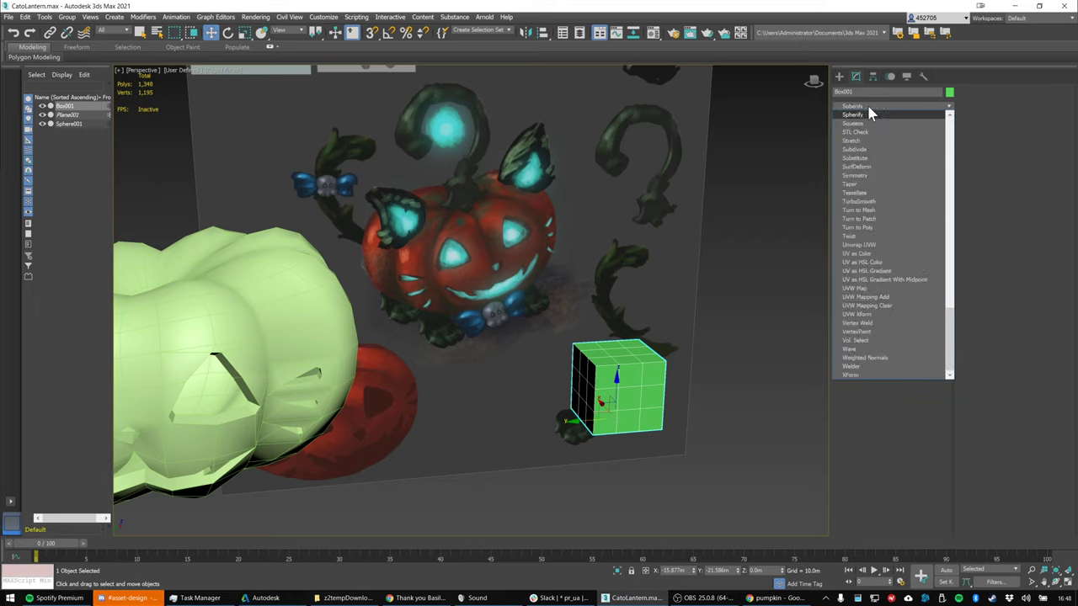
click(870, 114)
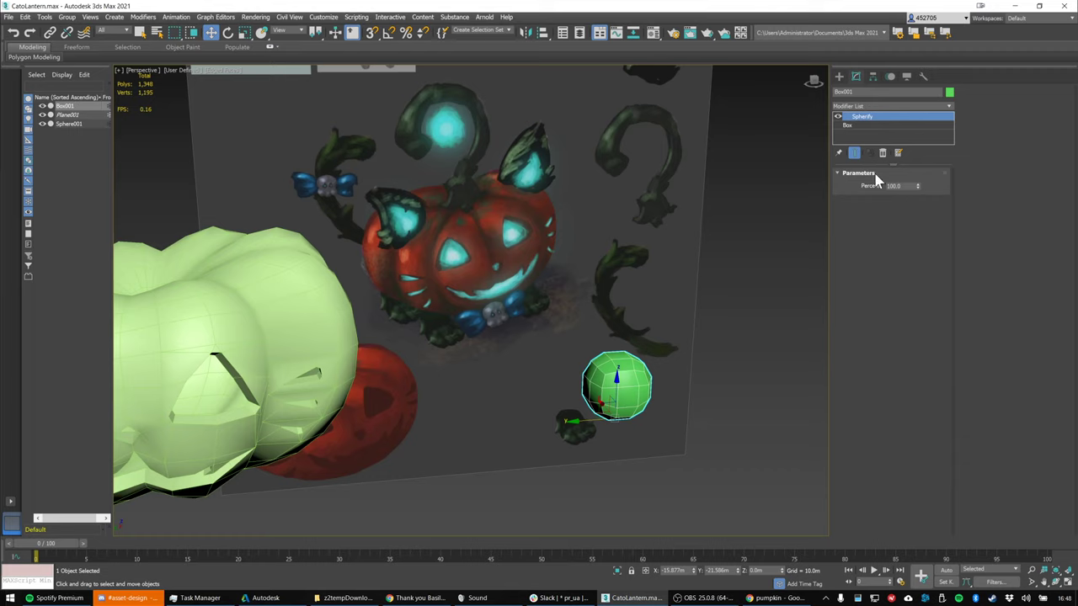
Add an Edit Poly modifier above Spherify on the rounded box
alt+middle_drag(678, 379, 612, 425)
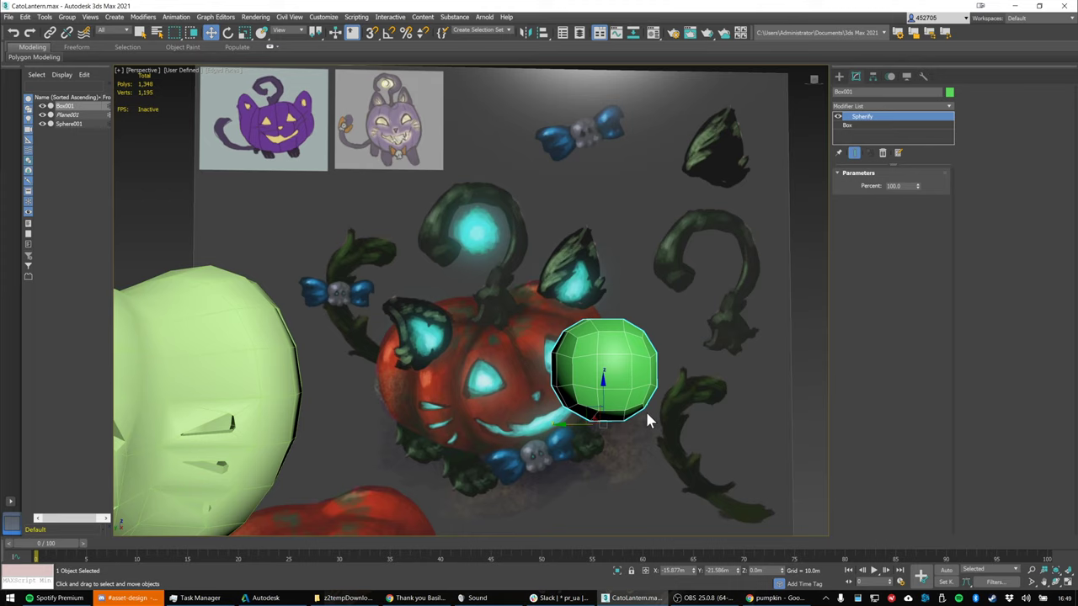
scroll(646, 408, up, 2)
alt+middle_drag(642, 392, 674, 344)
click(863, 103)
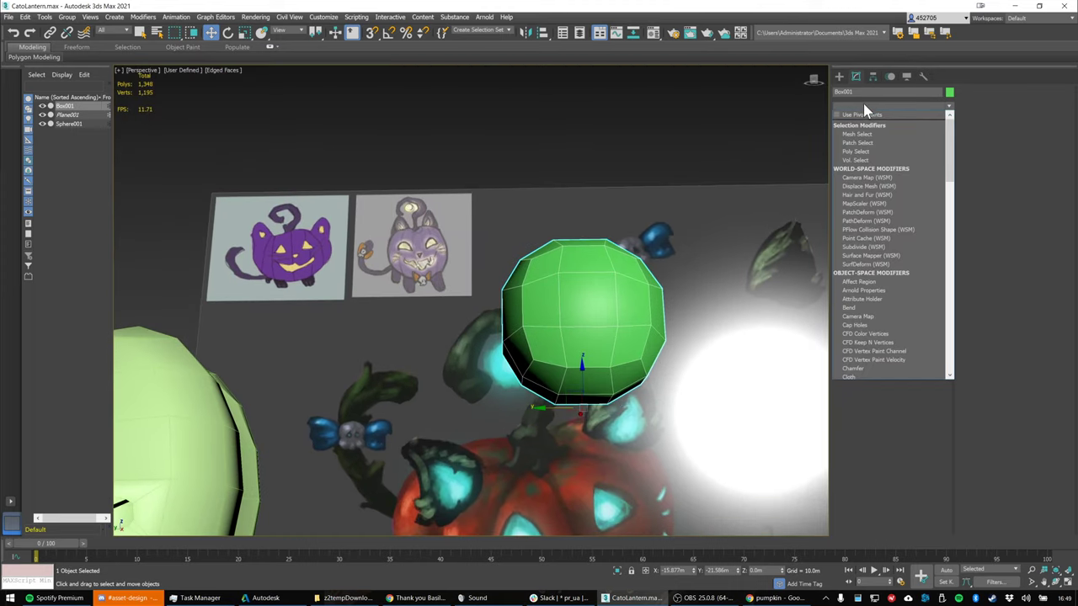
scroll(861, 111, down, 5)
click(859, 140)
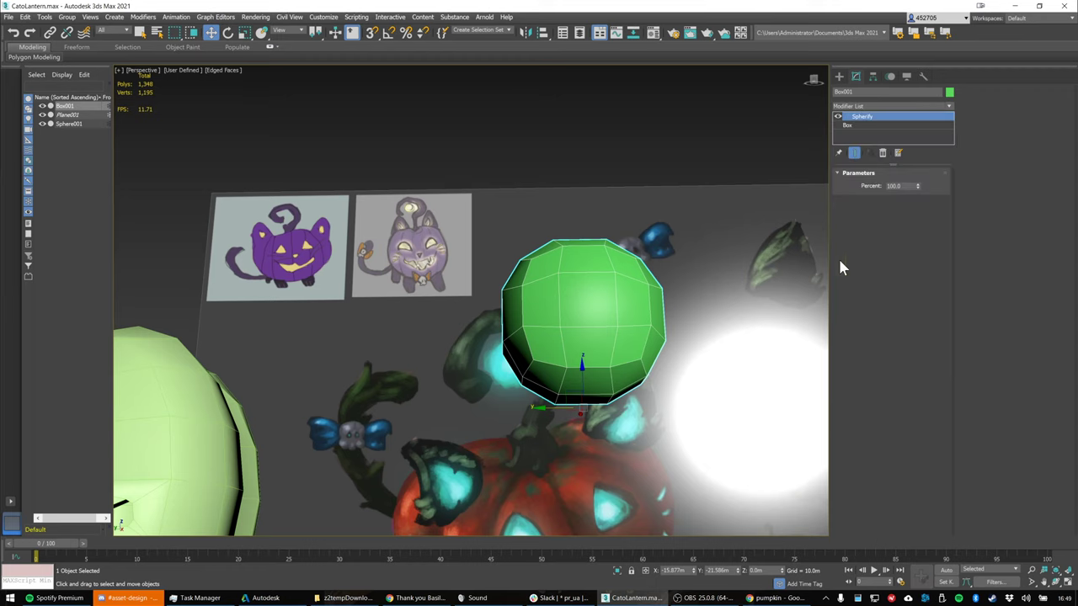
text(edit poly)
key(Return)
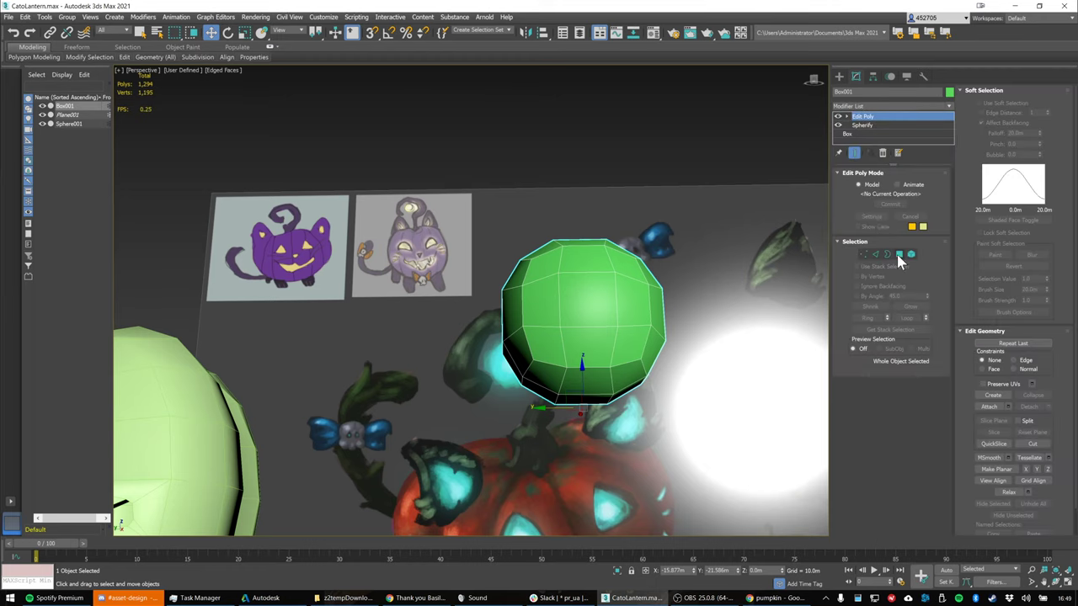
Select the three polygons along the ball's lower front, isolate the object, scale them up to about 121%, and leave isolation
click(899, 255)
click(594, 378)
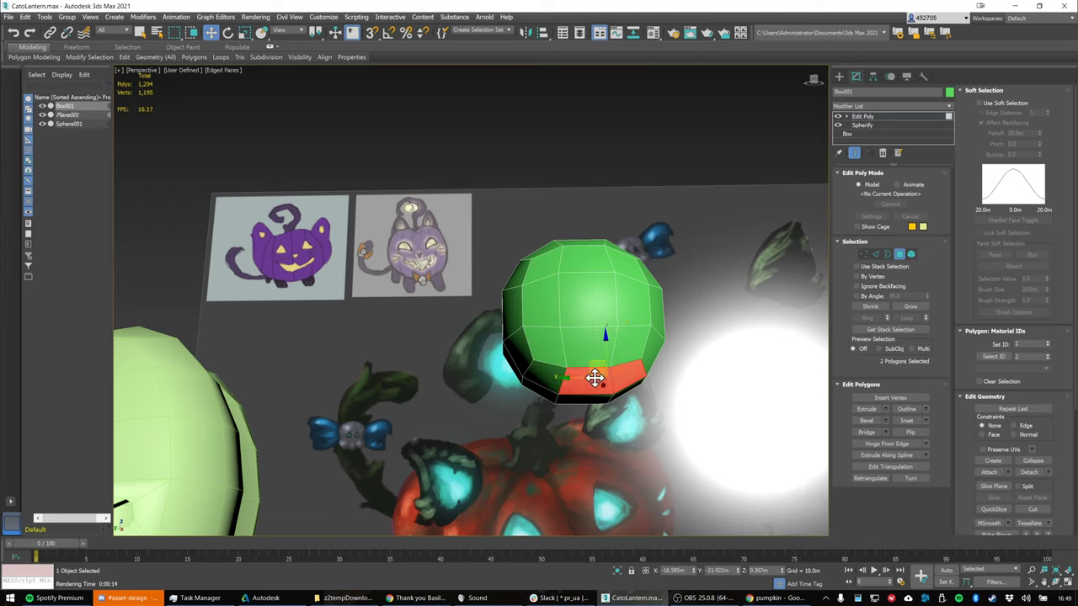
ctrl+click(560, 378)
key(alt+q)
key(r)
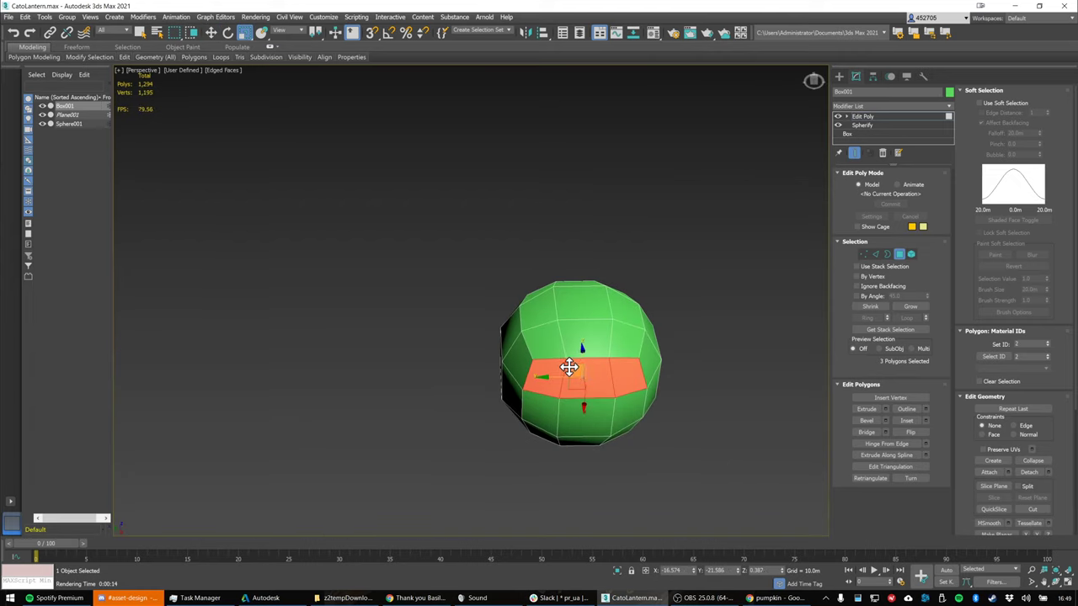
drag(584, 367, 602, 367)
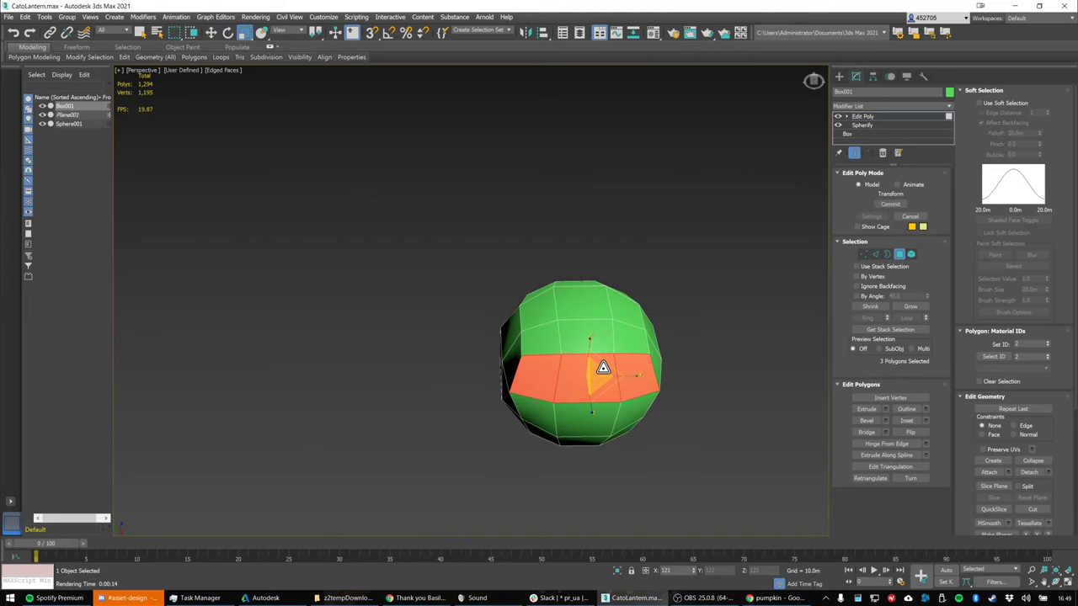
key(alt+q)
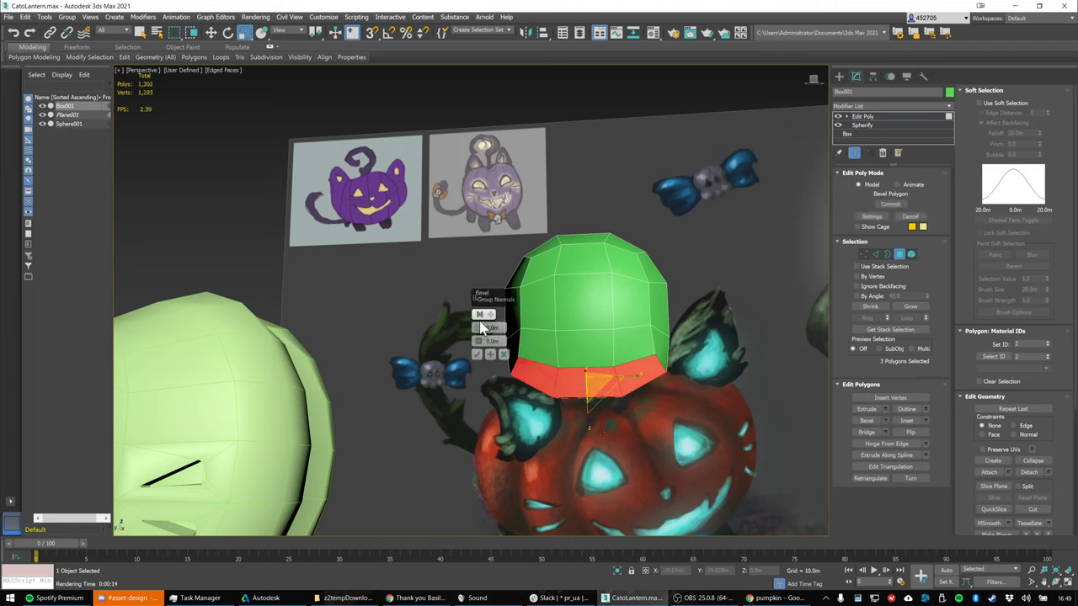
Bevel the three selected polygons separately by polygon to start the toes, with height 0.427 m and outline 0.071 m
drag(481, 326, 481, 320)
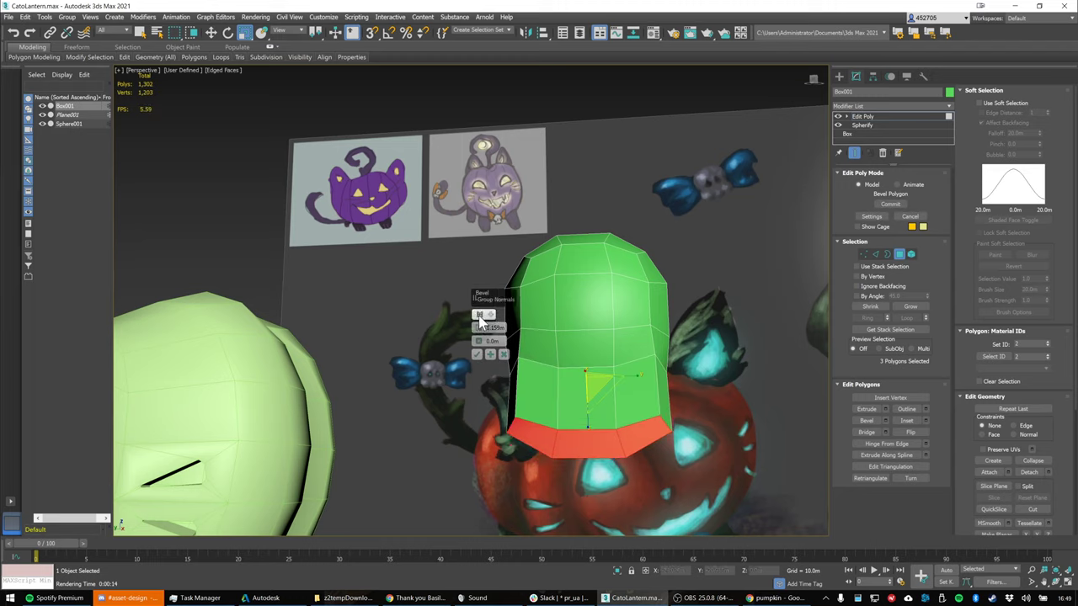
click(480, 318)
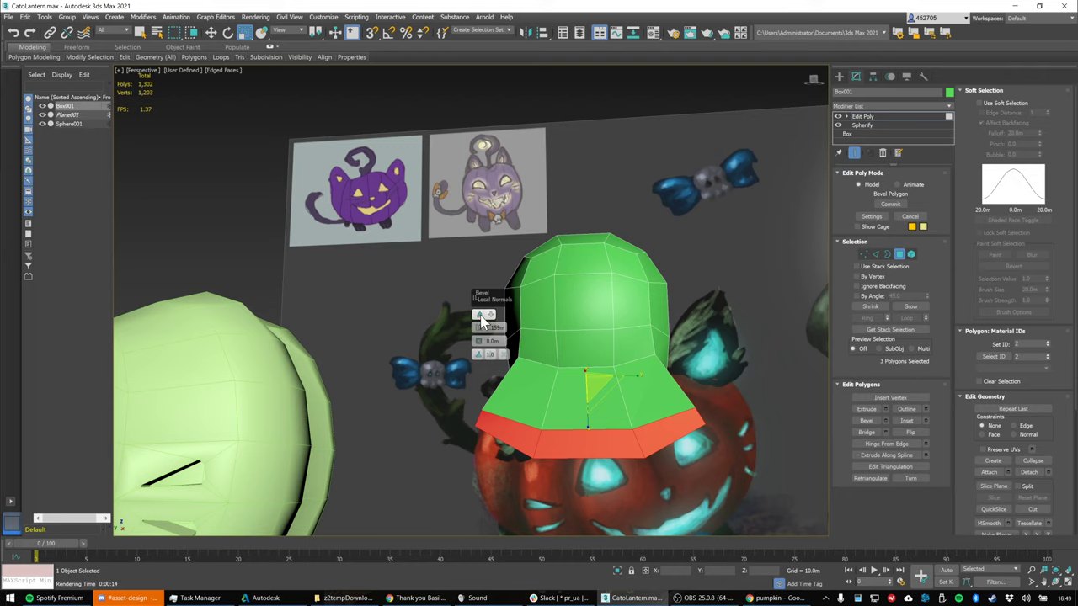
click(481, 318)
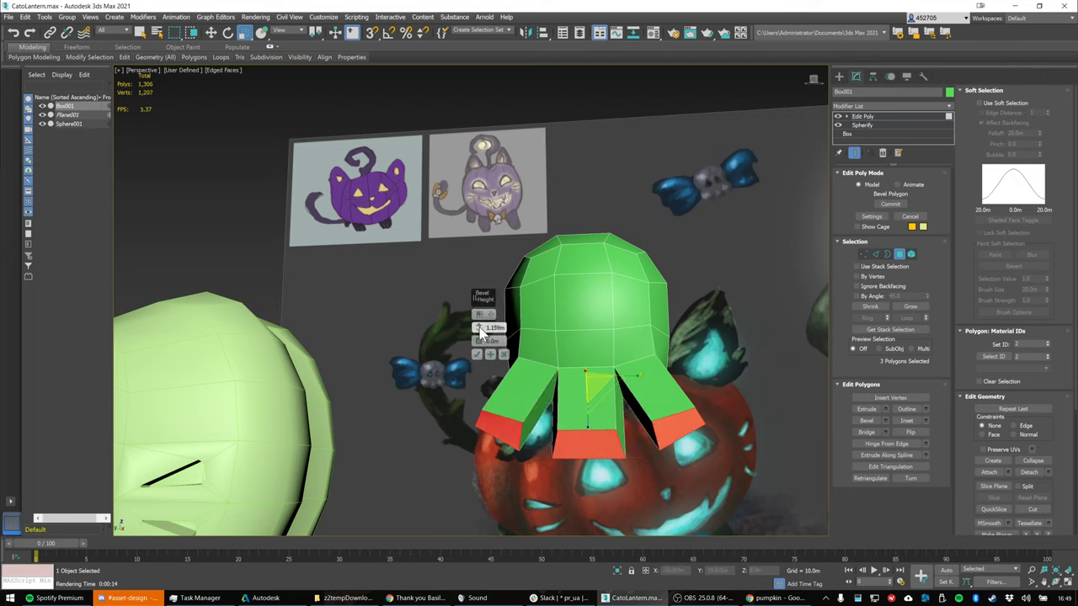
drag(481, 332, 478, 339)
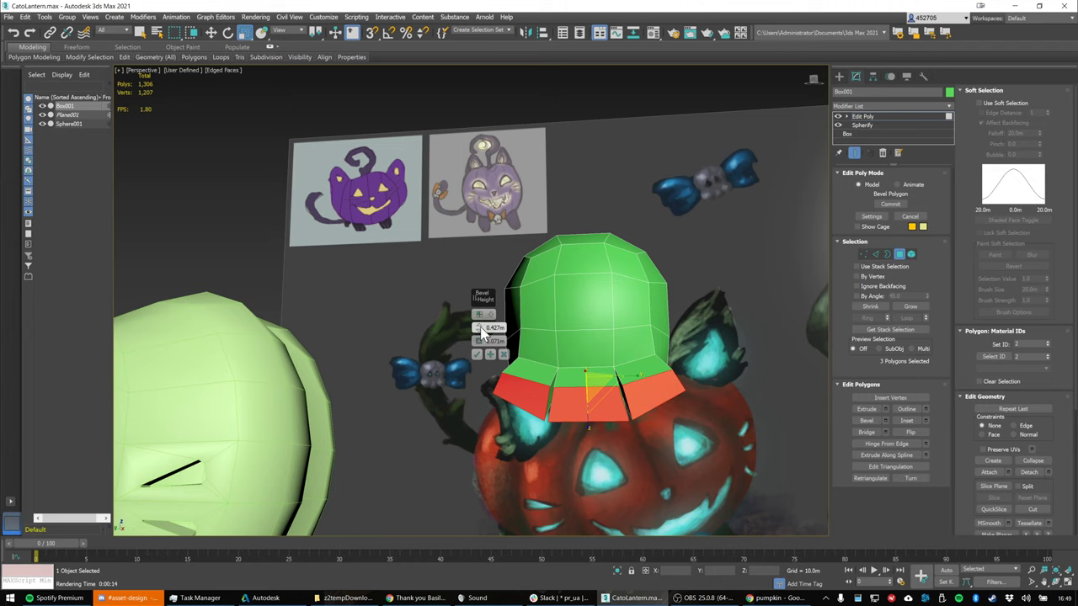
drag(480, 331, 480, 319)
click(476, 355)
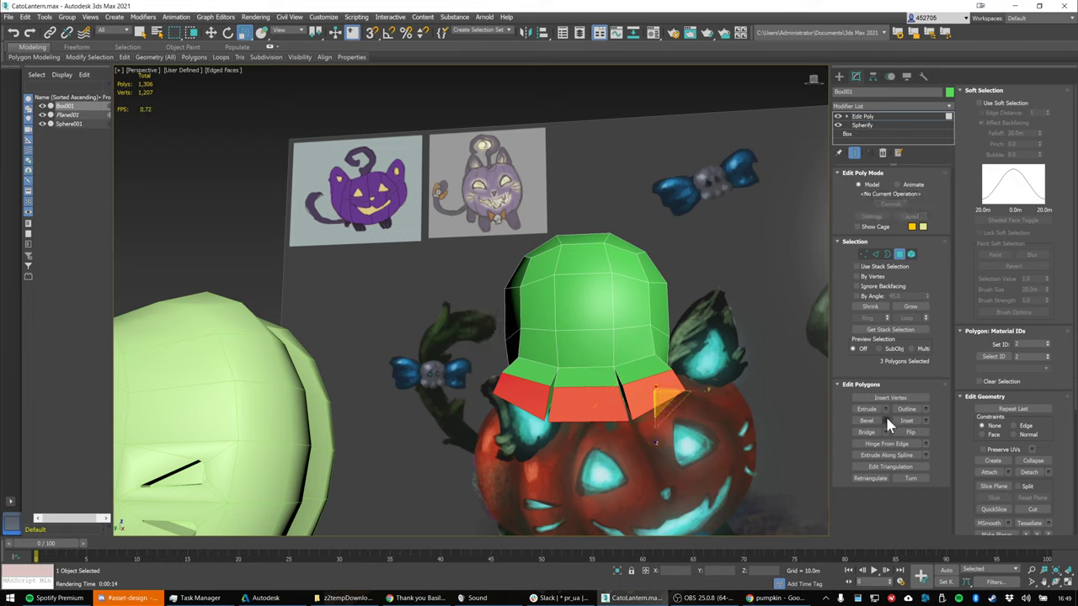
Bevel the three selected toe polygons a second time, with a height of about 0.213 m
click(884, 420)
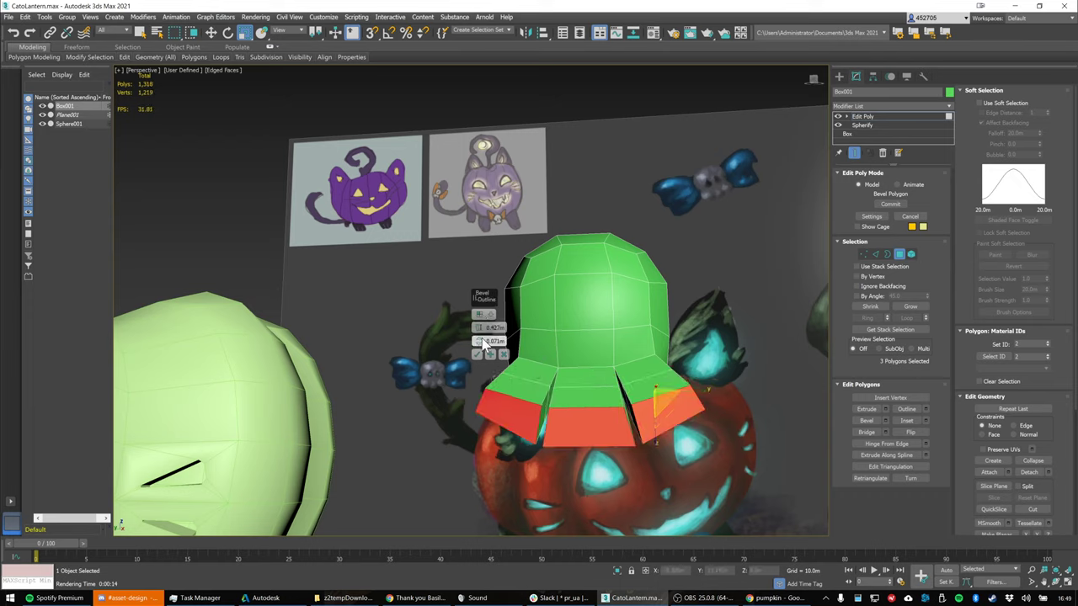
drag(480, 330, 478, 340)
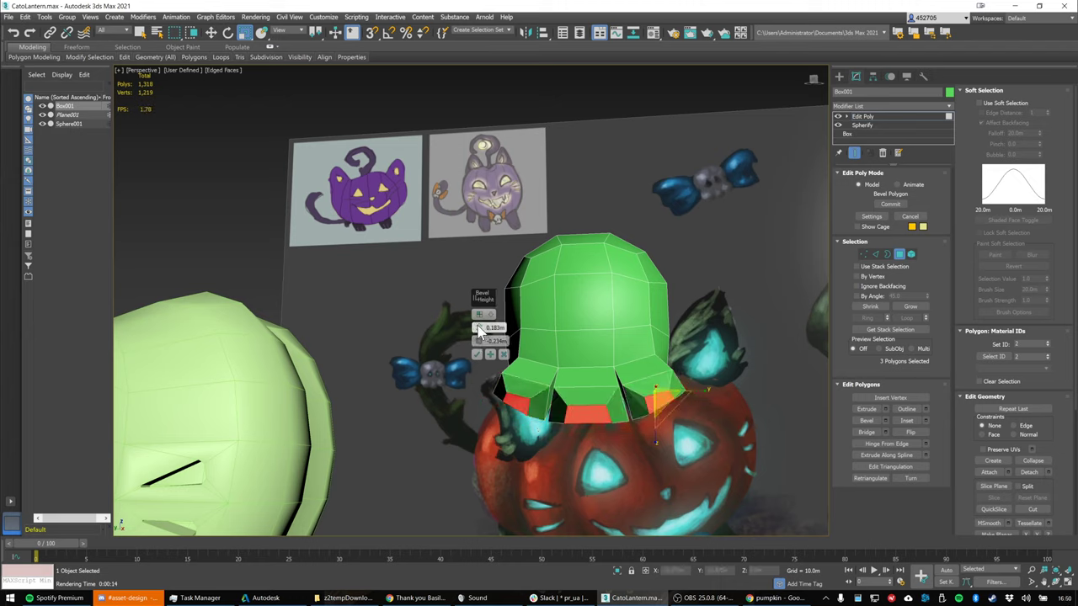
drag(478, 328, 478, 335)
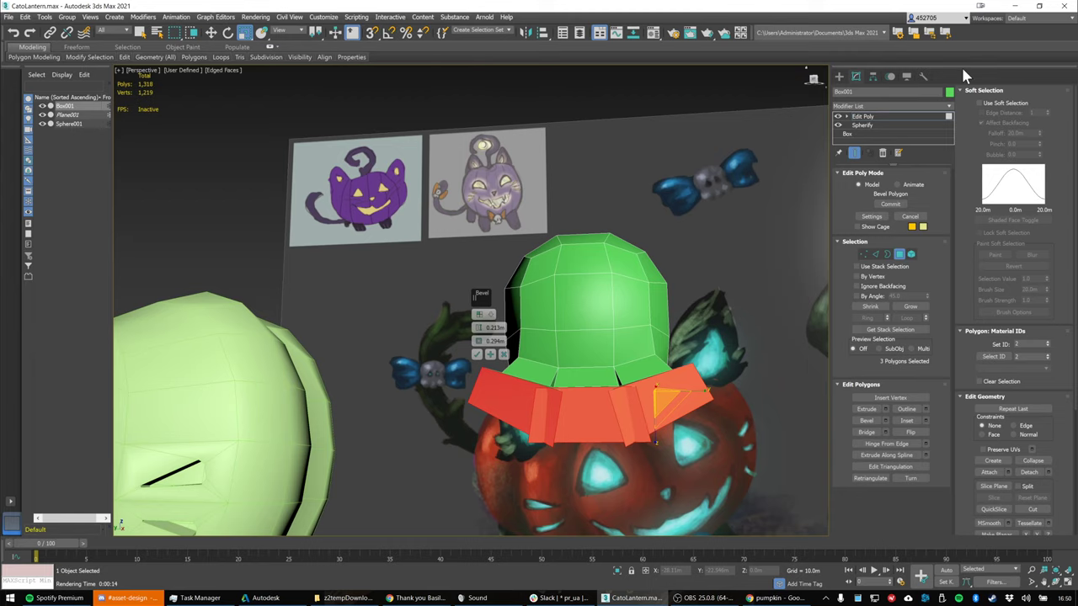
drag(933, 65, 1074, 94)
click(92, 18)
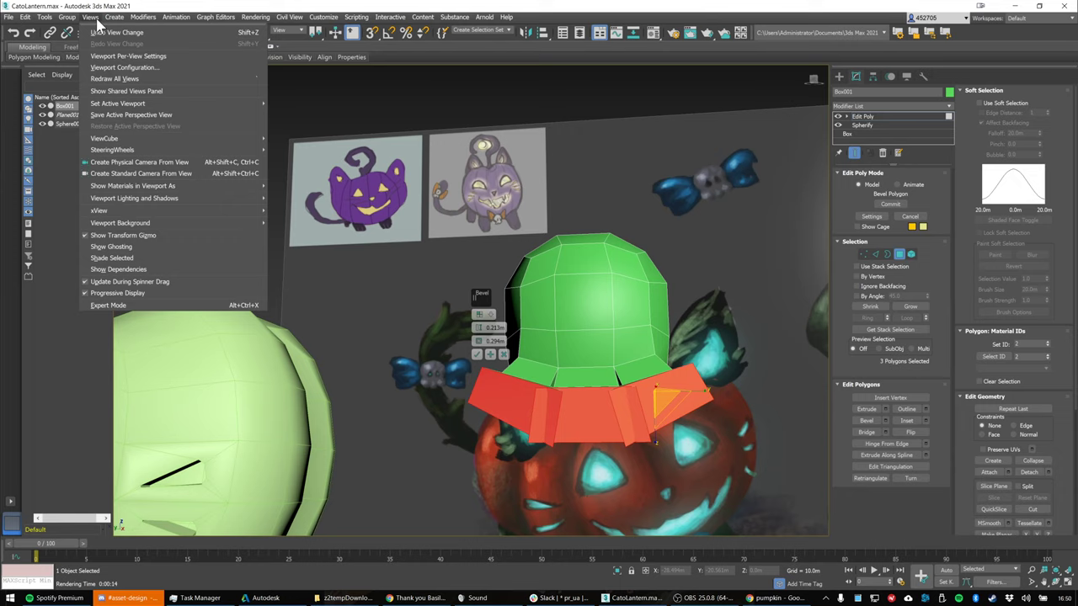
click(323, 18)
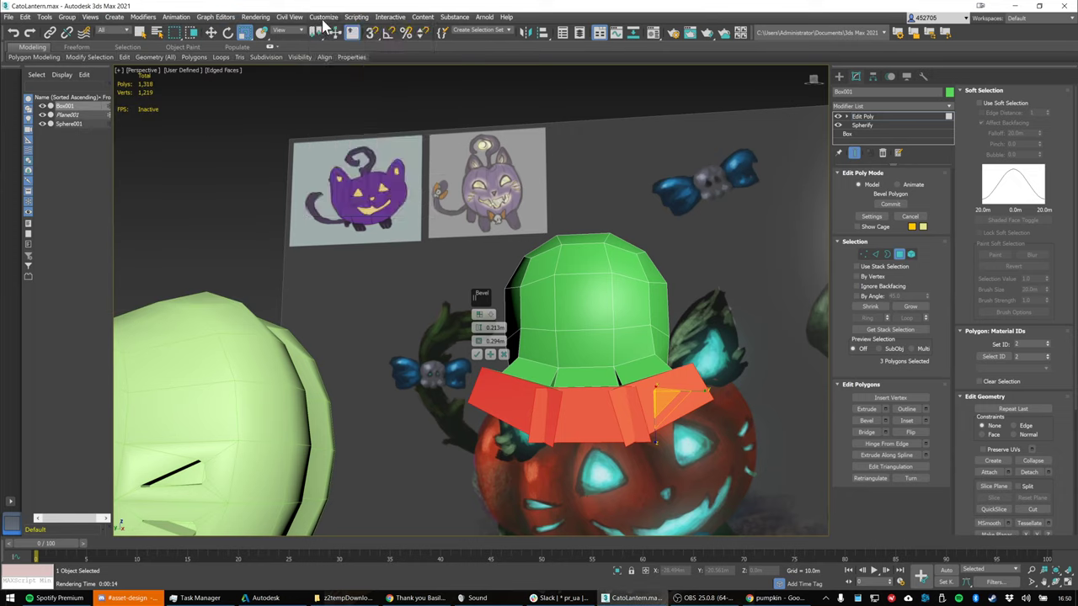
Give the bevel a negative outline so the toe tips taper inward, and apply it
drag(480, 345, 478, 341)
click(477, 355)
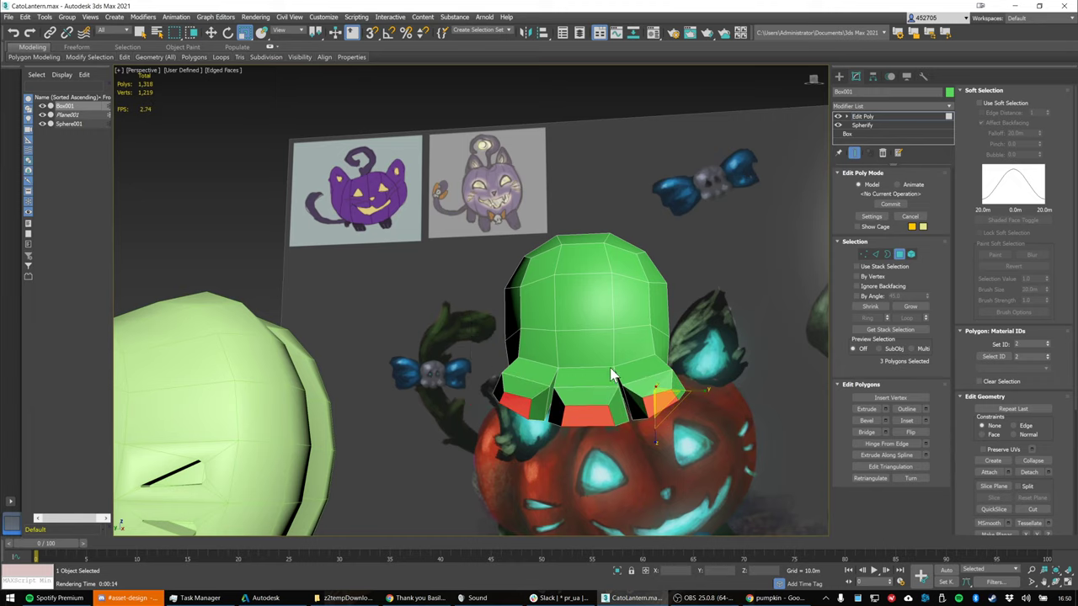
Scale and move the three toe-tip polygons slightly to refine the ends of the toes
alt+middle_drag(619, 373, 665, 403)
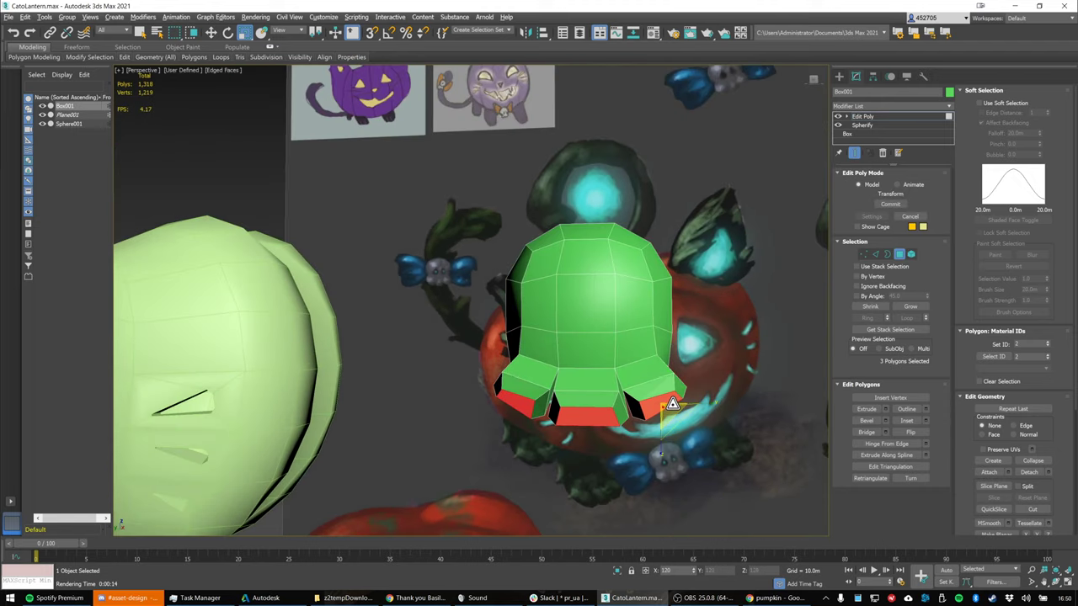
key(w)
alt+middle_drag(664, 407, 630, 402)
drag(610, 384, 606, 392)
alt+middle_drag(606, 393, 648, 394)
scroll(653, 394, down, 5)
scroll(662, 388, up, 3)
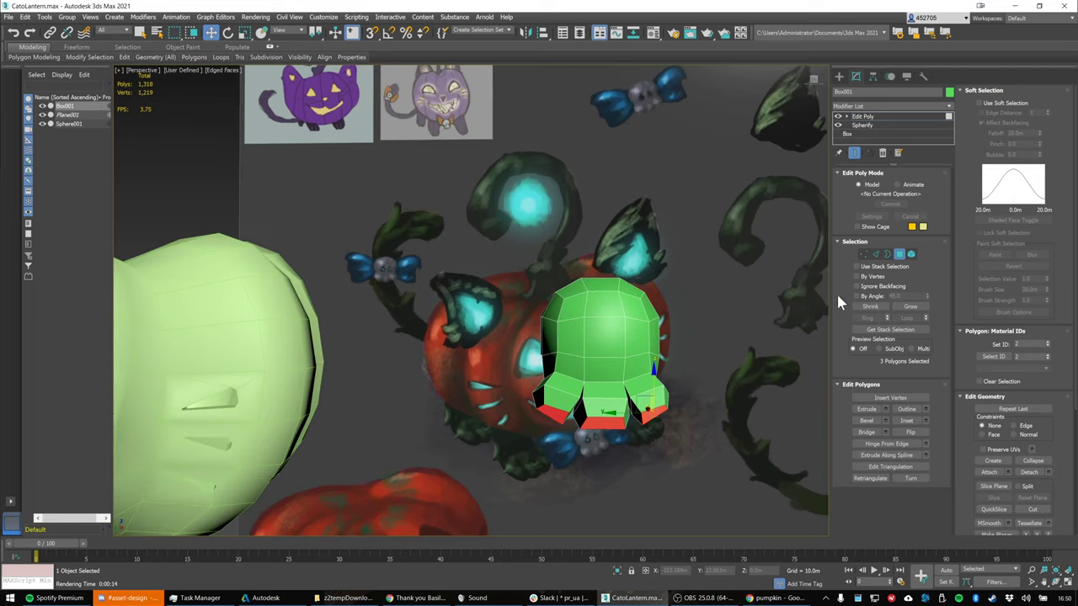
Select the vertices in the upper part of the paw and scale them up to widen its rounded top
click(864, 254)
drag(482, 253, 722, 344)
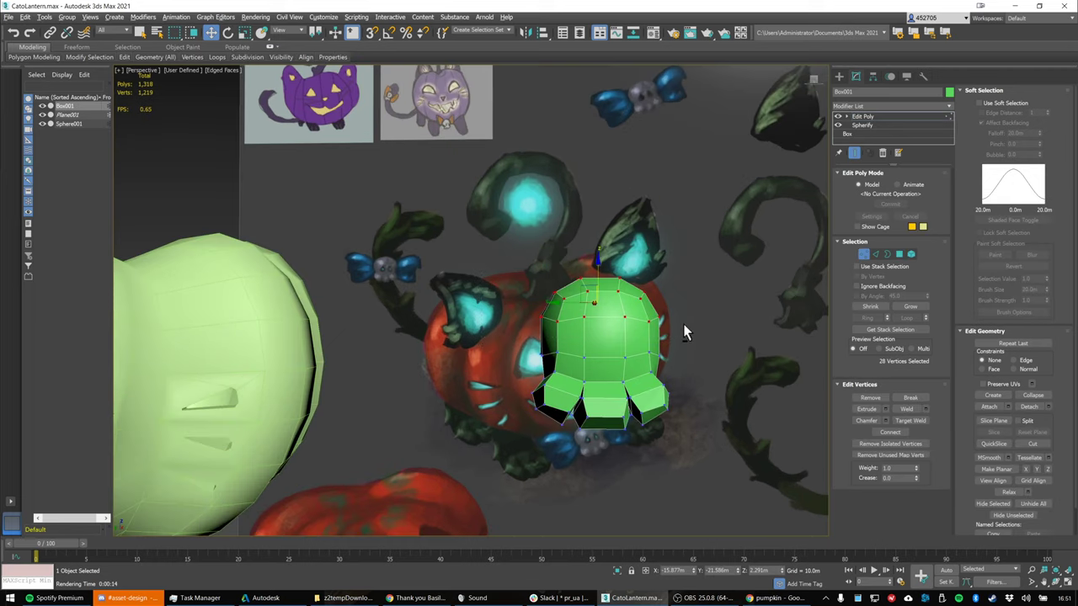
alt+middle_drag(685, 320, 674, 335)
key(r)
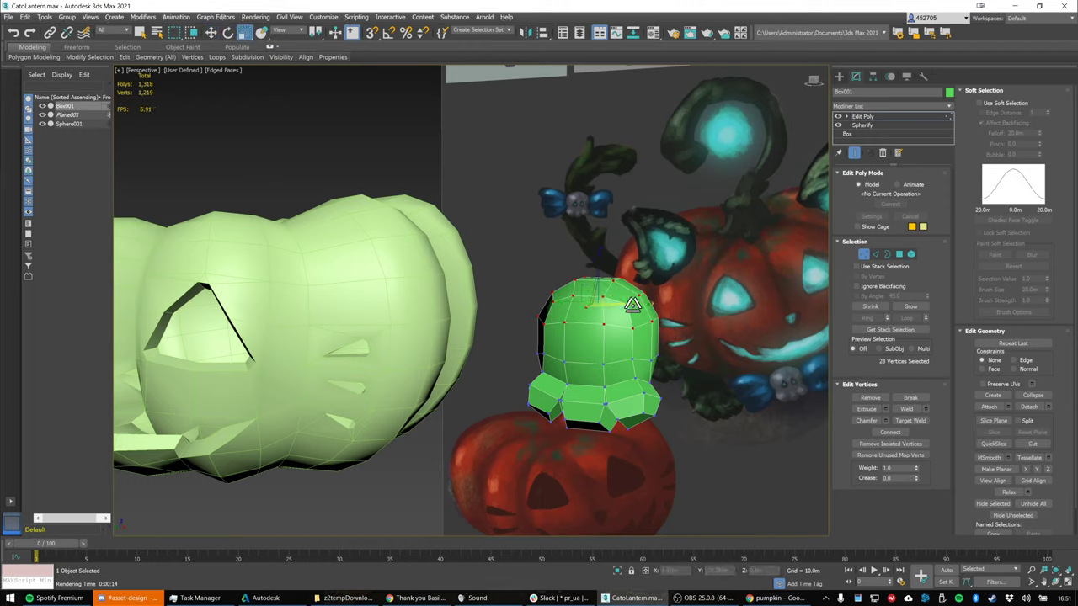
mouse_move(606, 296)
mouse_down()
mouse_move(649, 304)
mouse_move(618, 281)
mouse_up()
key(w)
alt+middle_drag(661, 311, 688, 311)
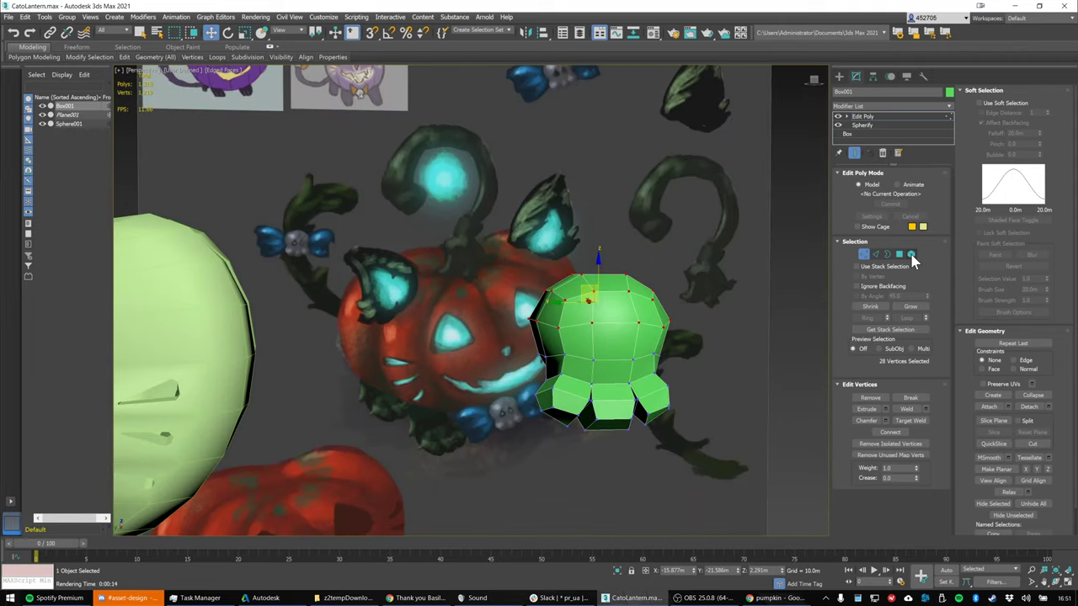
Select the whole paw element, clear its smoothing groups, assign smoothing group 1, and leave element level
click(910, 255)
click(648, 321)
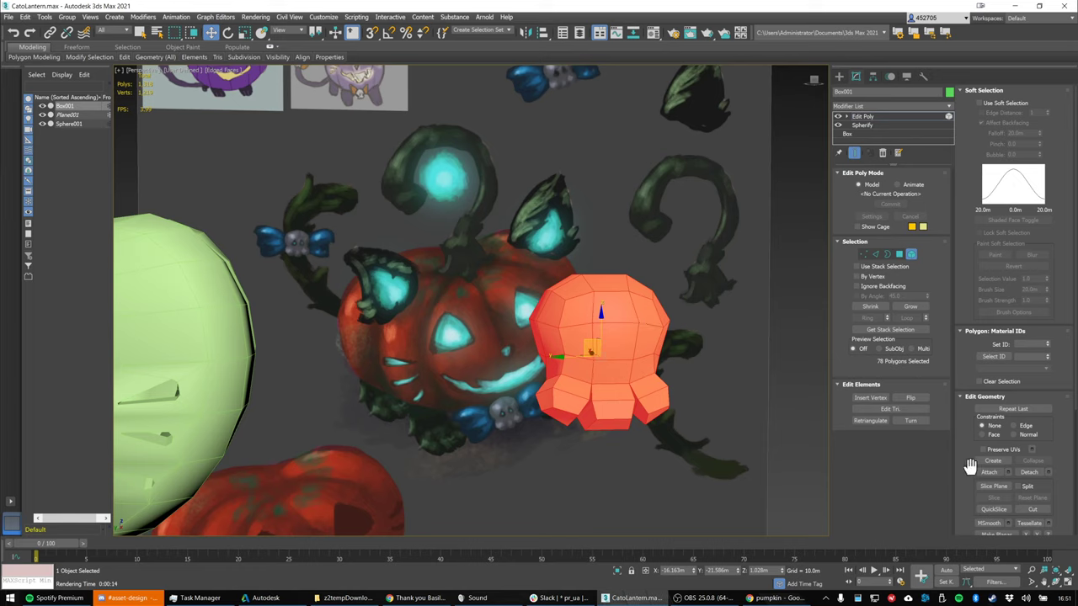
scroll(1038, 404, down, 5)
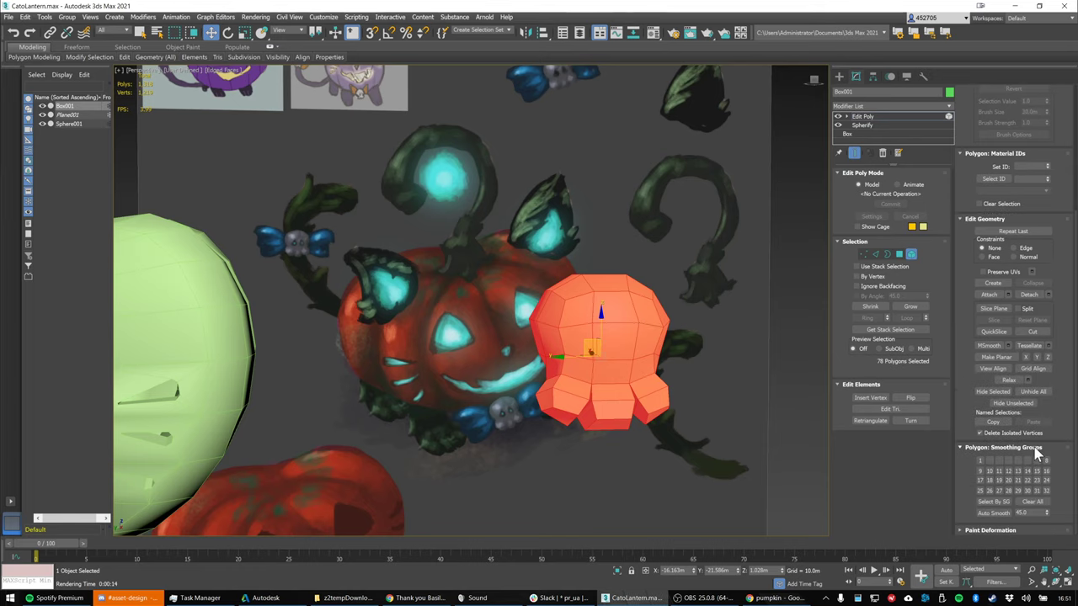
click(1032, 501)
click(979, 461)
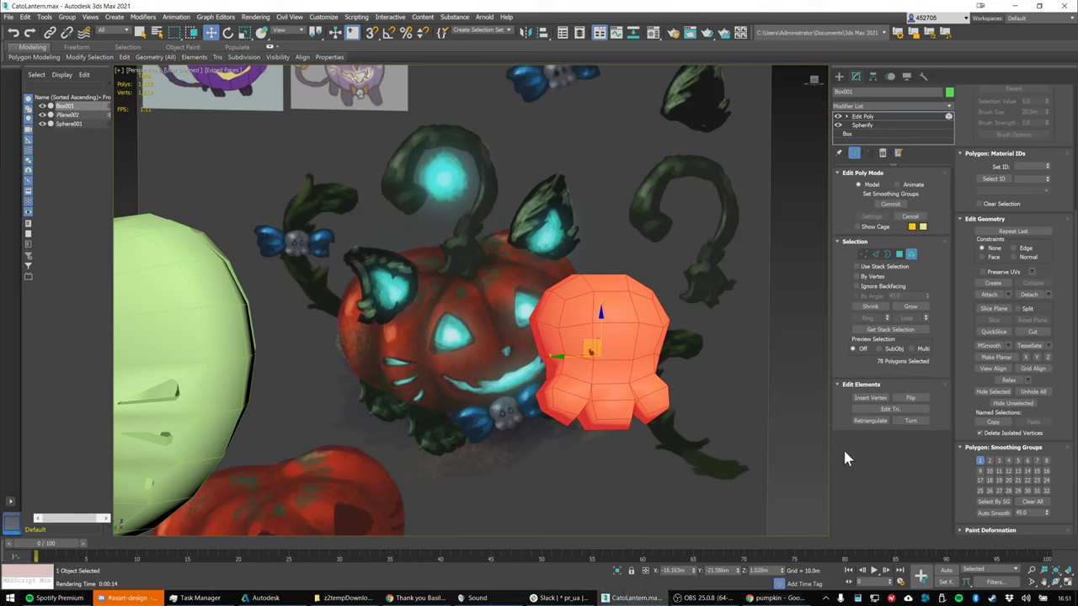
click(705, 353)
alt+middle_drag(711, 383, 592, 353)
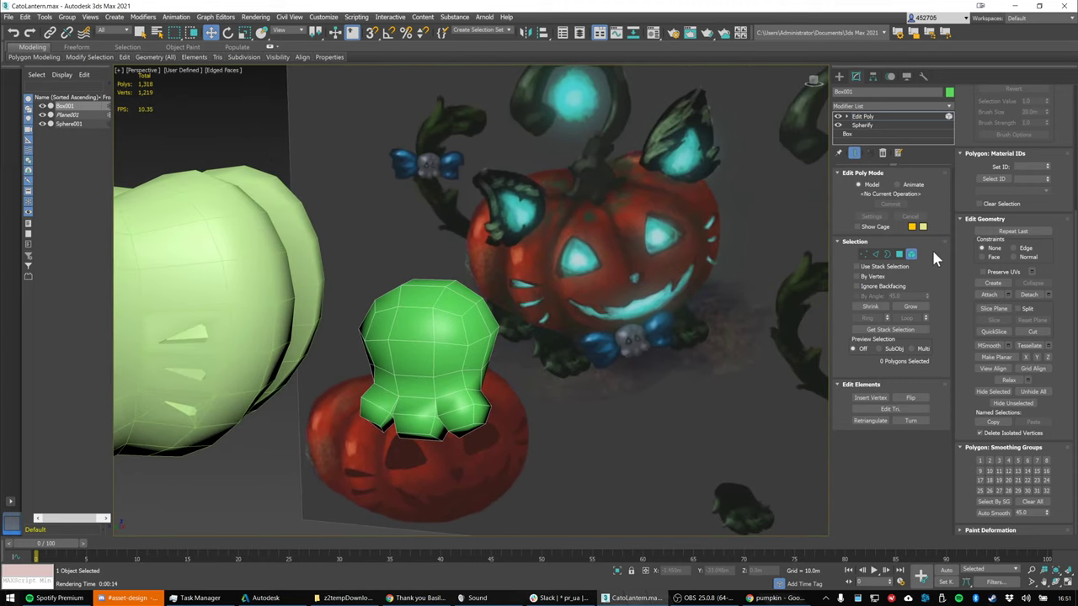
click(911, 254)
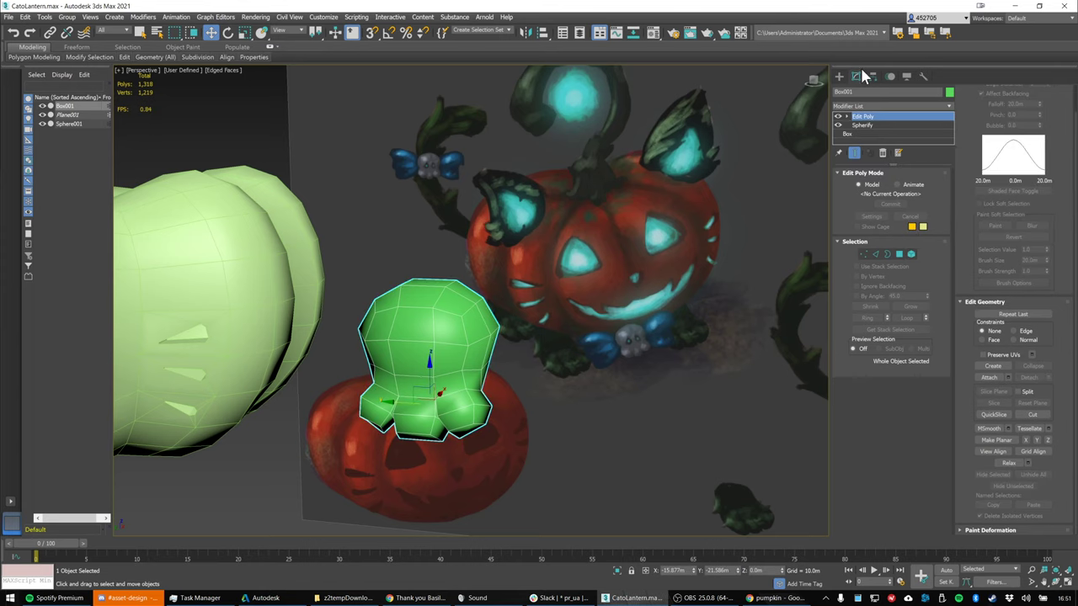
Create a box beside the paw, about 2.5 m long, 1.45 m wide and 1.39 m high
click(840, 78)
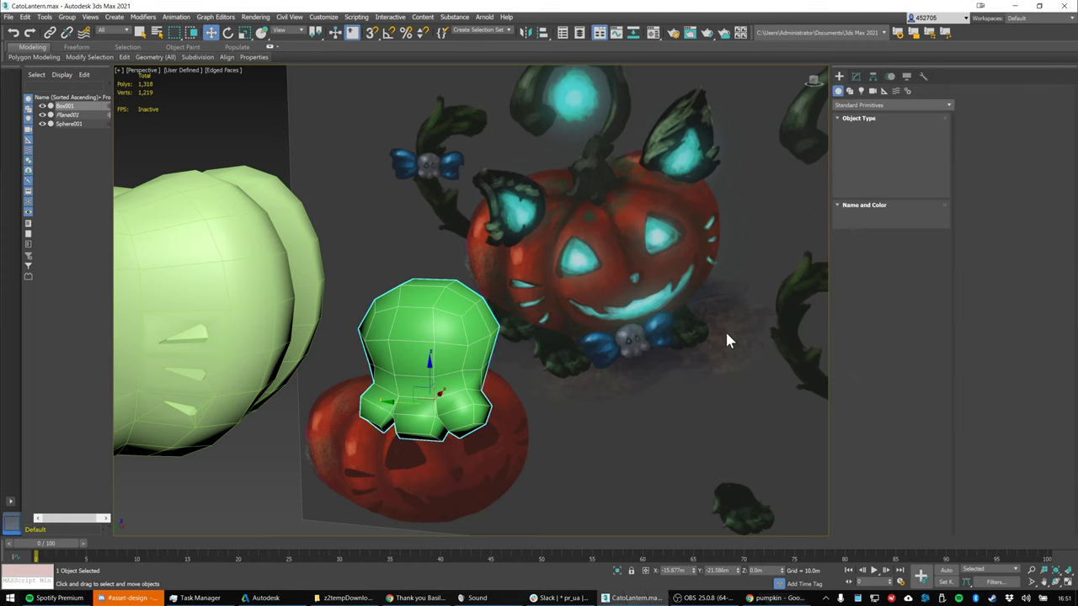
alt+middle_drag(634, 340, 697, 370)
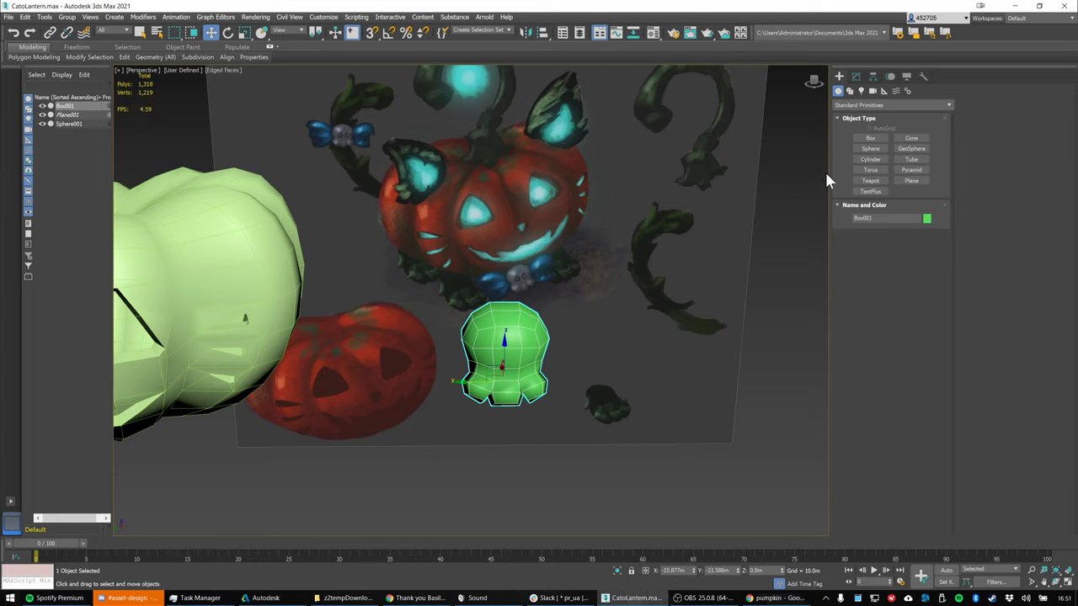
click(871, 138)
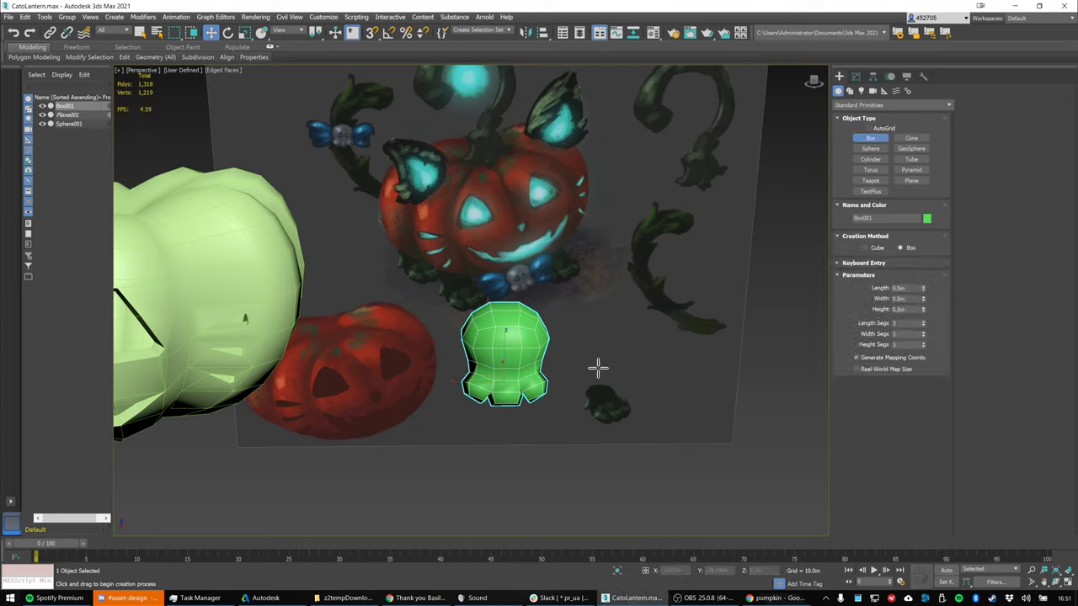
drag(597, 367, 663, 370)
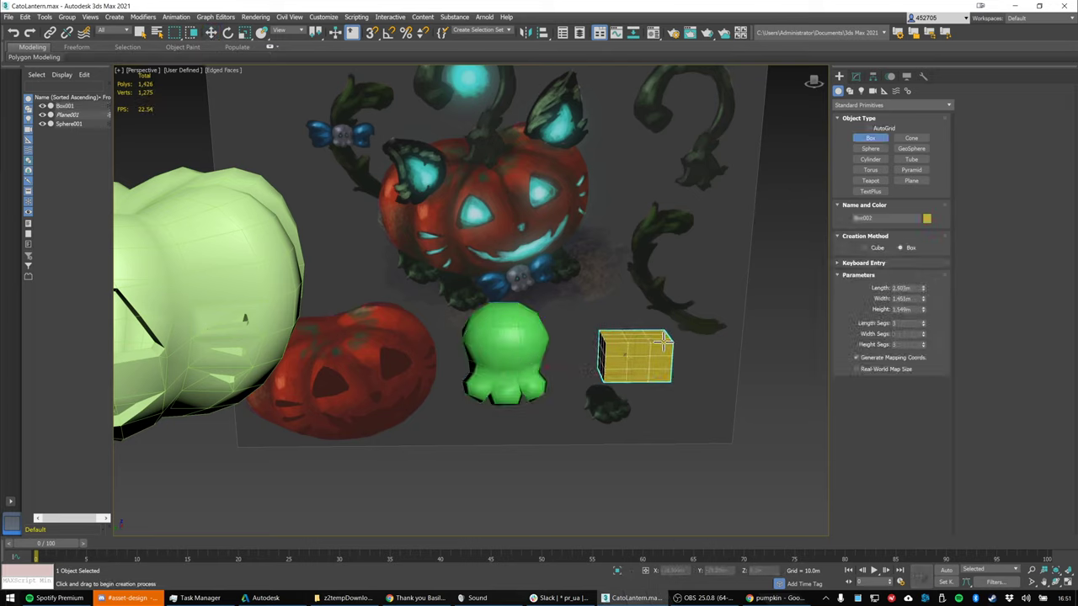
click(671, 338)
scroll(671, 339, up, 2)
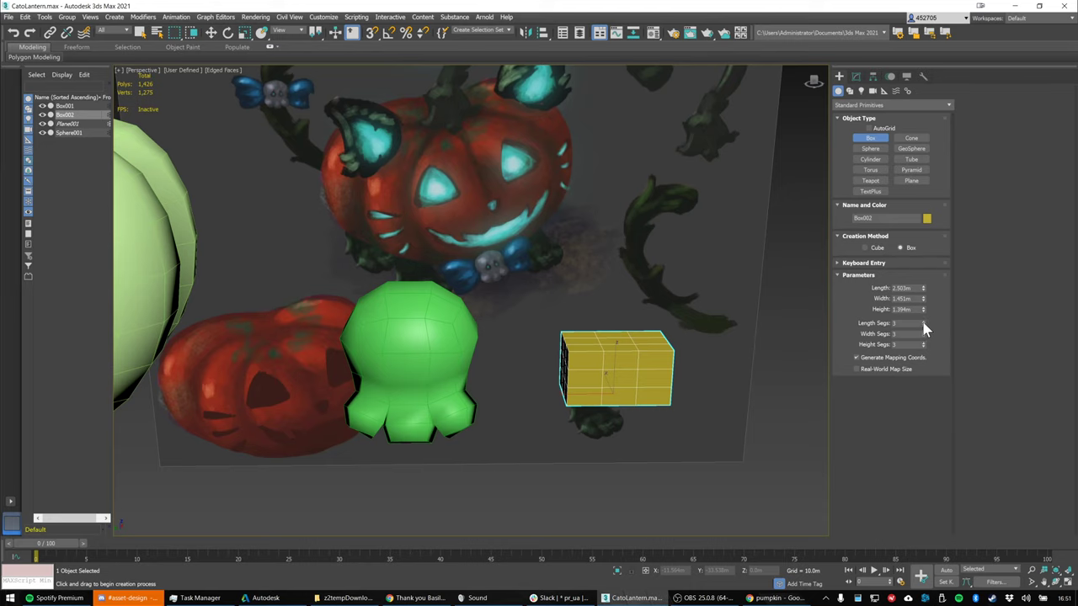
Set the new box to 4 length segments, 1 width segment and 5 height segments
click(924, 344)
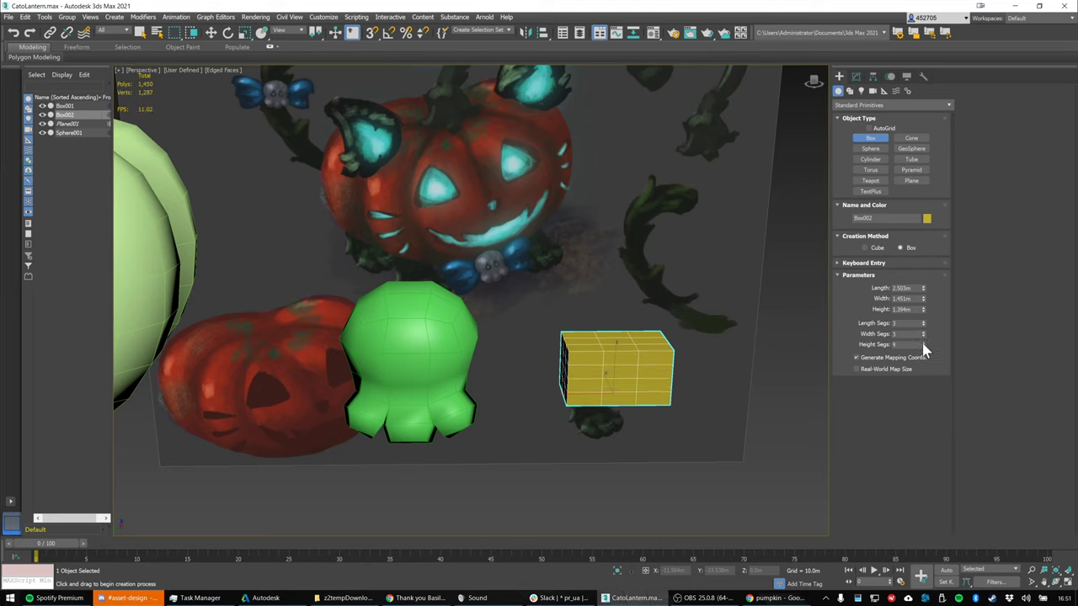
click(924, 343)
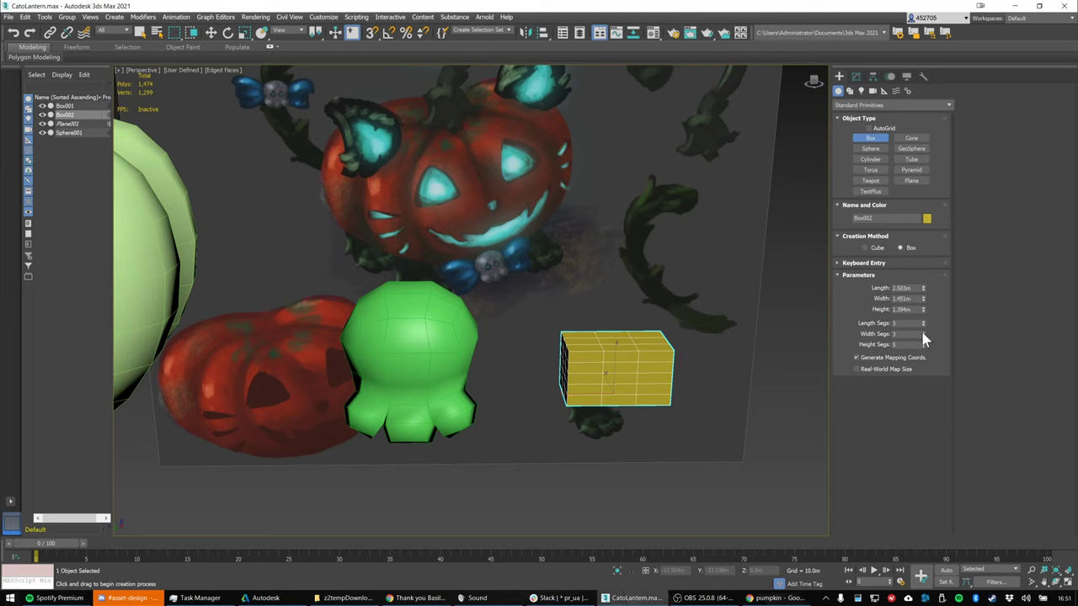
click(924, 336)
click(924, 323)
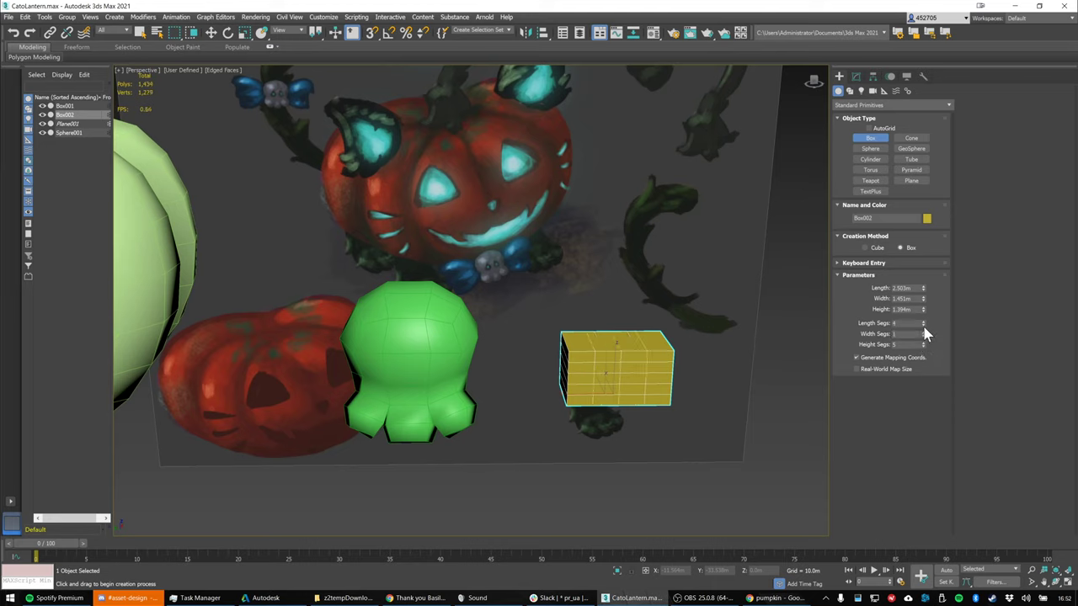
Apply a Spherify modifier to the new box and reduce its percentage to about 58
click(856, 74)
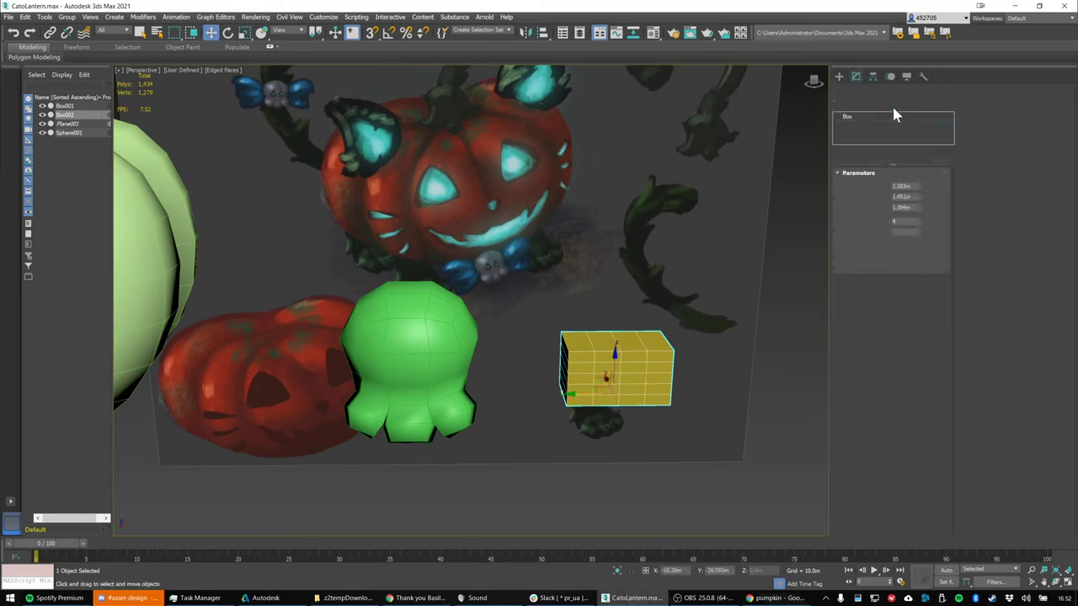
click(869, 108)
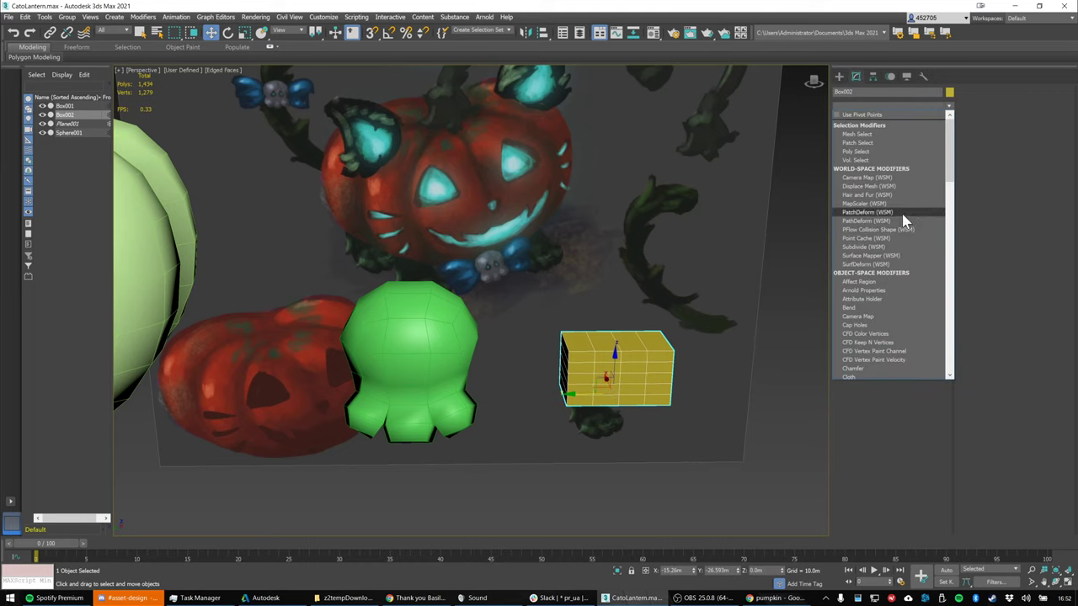
text(sp)
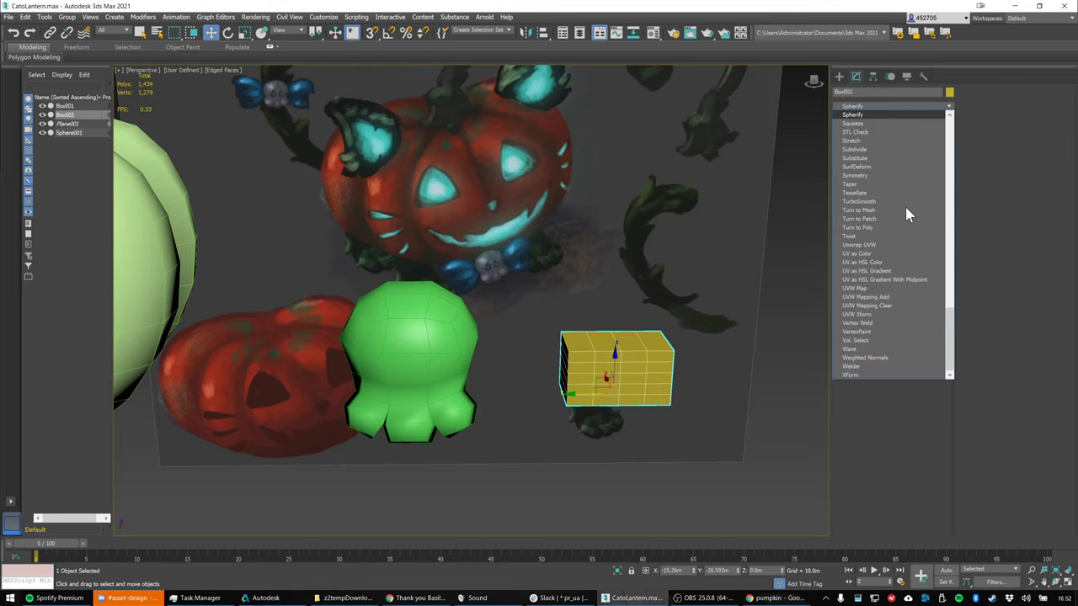
key(Return)
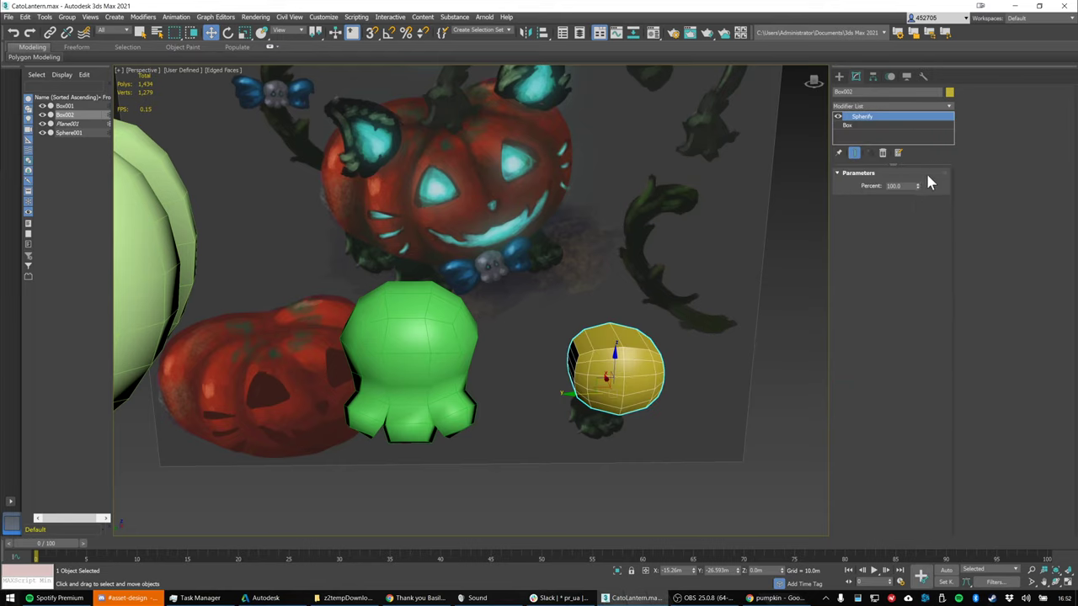
drag(918, 187, 919, 196)
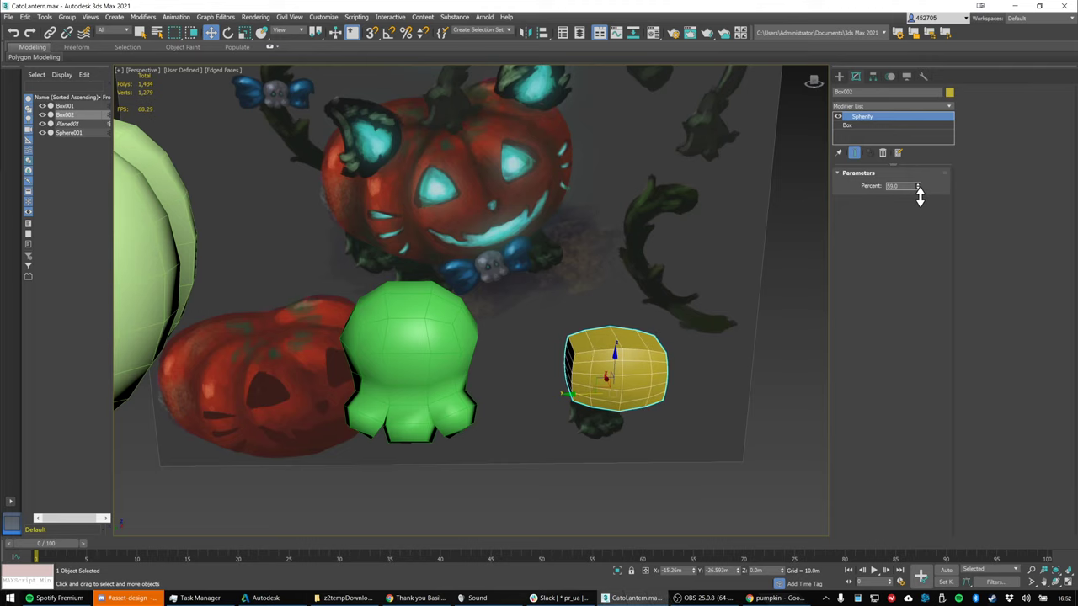
alt+middle_drag(666, 359, 817, 164)
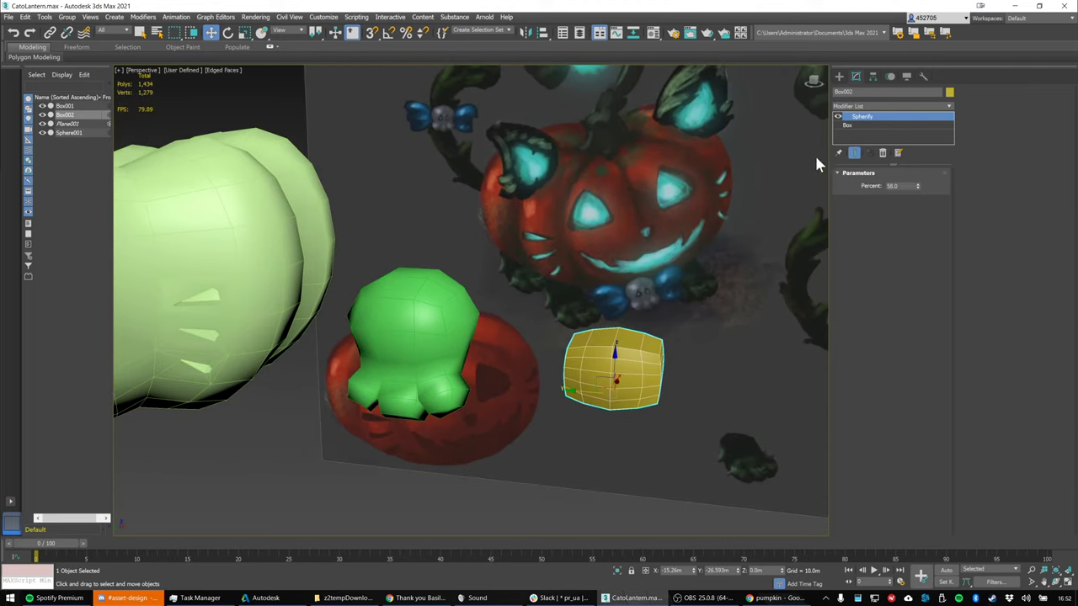
Add an FFD 4x4x4 modifier above Spherify on the rounded box
click(879, 107)
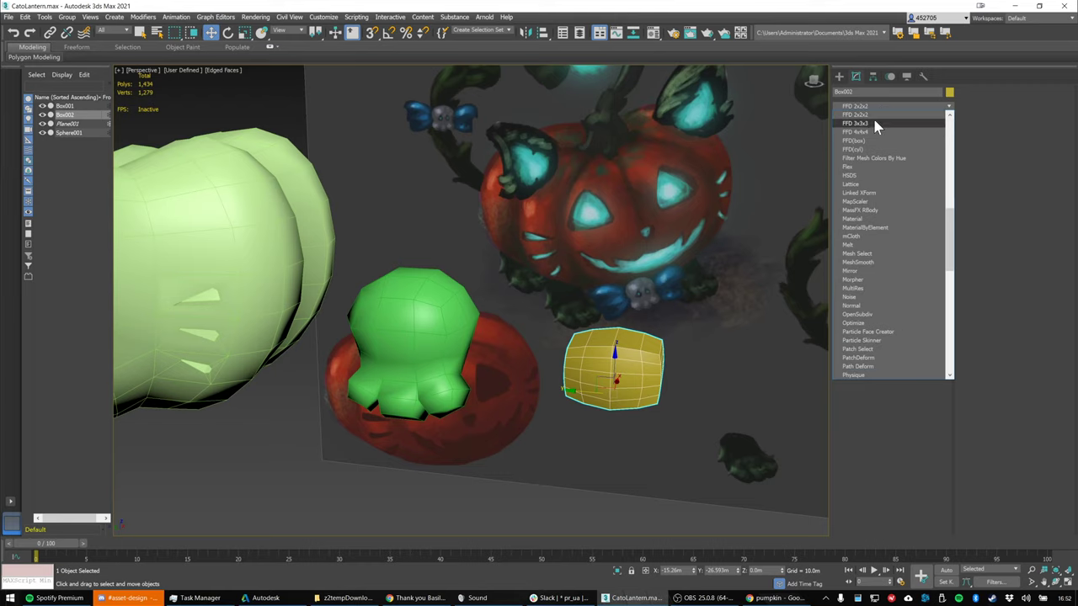
click(867, 128)
alt+middle_drag(747, 326, 597, 337)
alt+middle_drag(771, 442, 806, 205)
Select all the FFD lattice's control points and scale them along the depth axis to flatten the rounded box
click(847, 116)
click(868, 125)
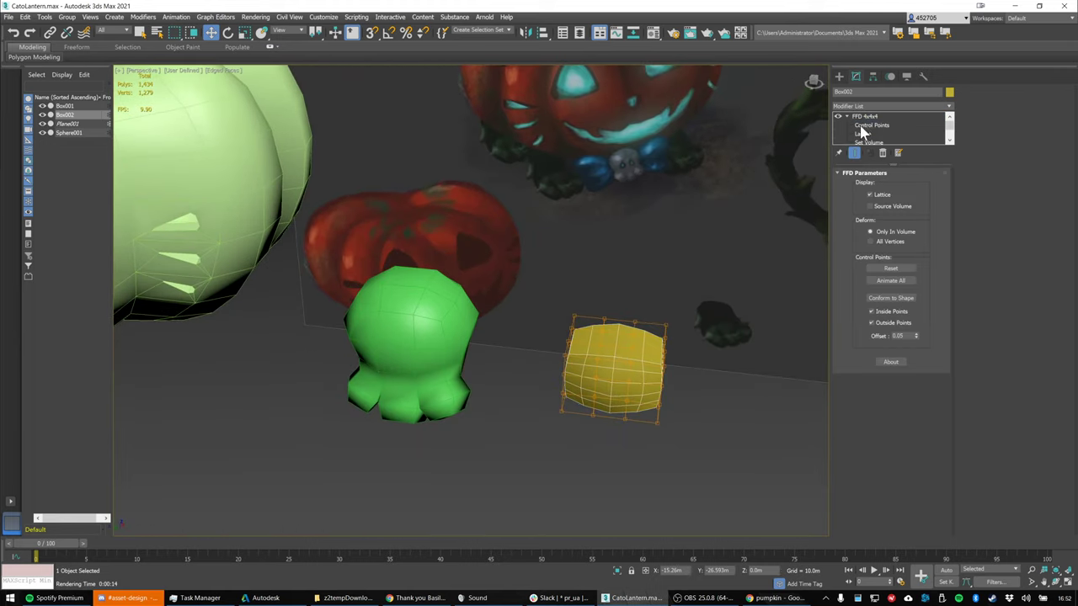
drag(526, 261, 738, 455)
alt+middle_drag(620, 337, 628, 386)
key(r)
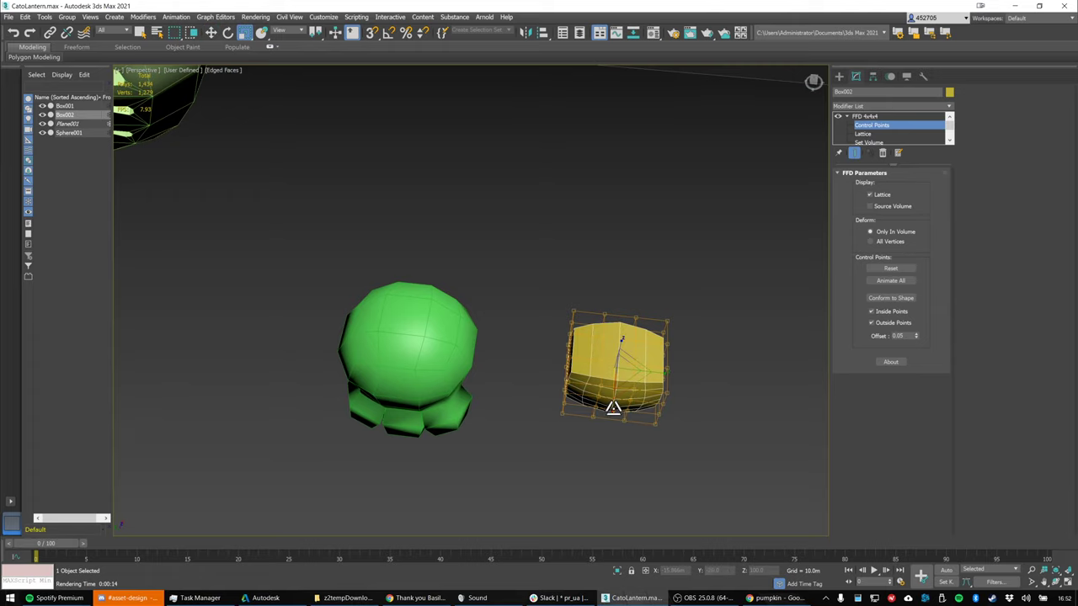
drag(614, 409, 615, 396)
alt+middle_drag(615, 394, 558, 327)
Move the middle columns of FFD control points along the depth axis to bend the flattened box into an arc
alt+middle_drag(562, 303, 485, 301)
drag(568, 445, 533, 388)
alt+middle_drag(533, 387, 588, 391)
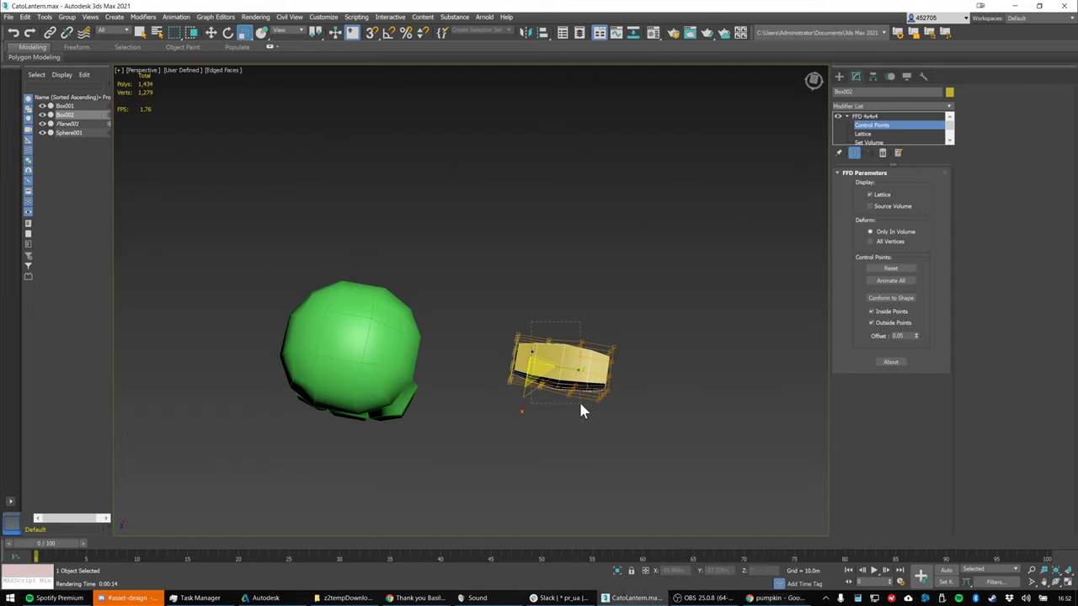
drag(580, 403, 586, 407)
key(w)
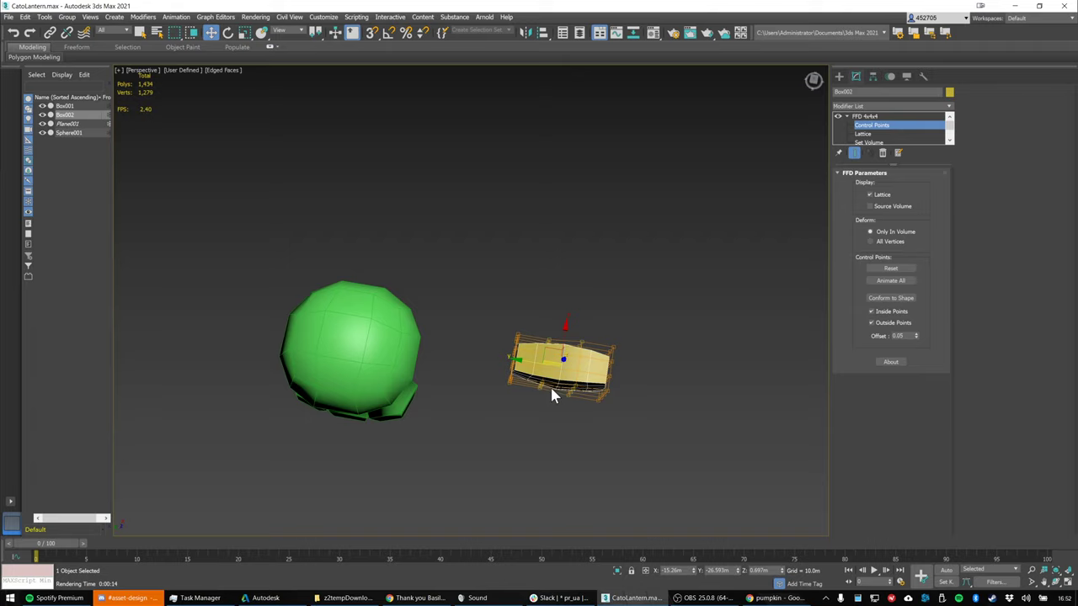
drag(565, 328, 570, 351)
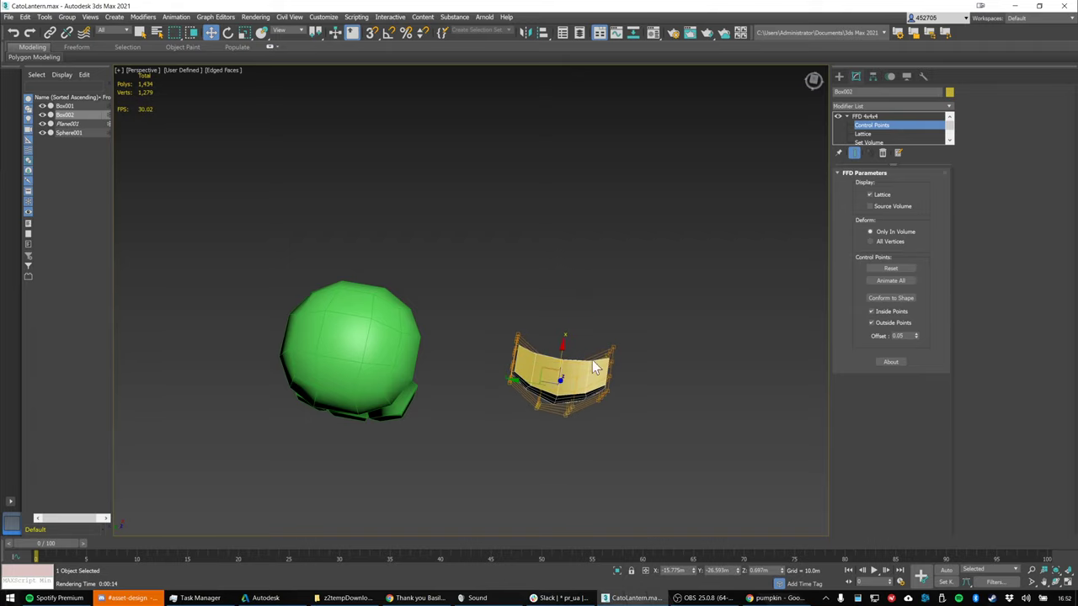
Push the centre control points at the box's wide end outward and raise that end's upper control points
alt+middle_drag(620, 369, 600, 410)
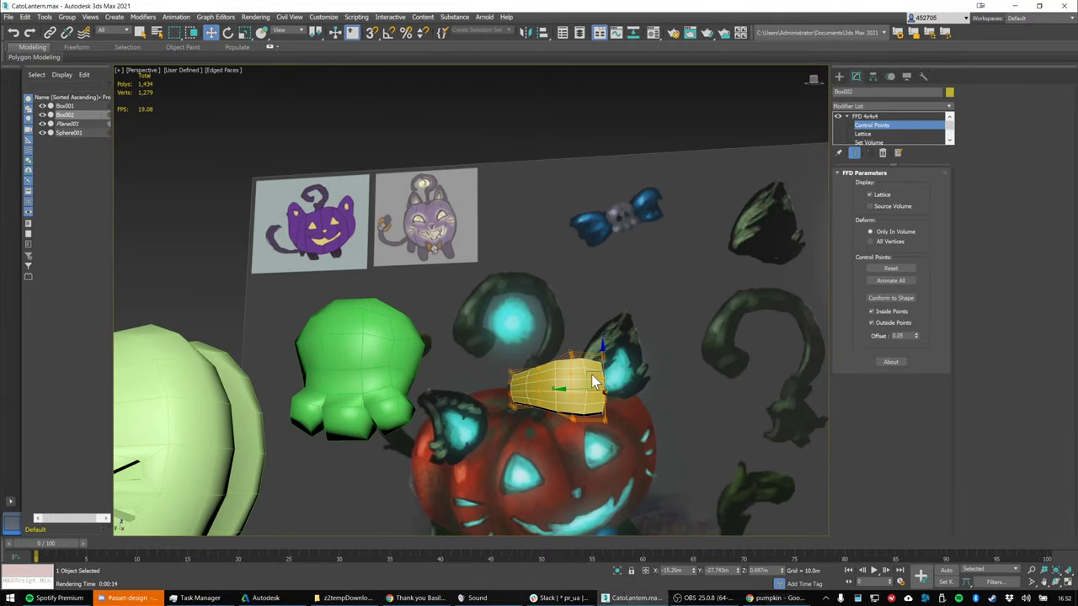
drag(589, 373, 600, 372)
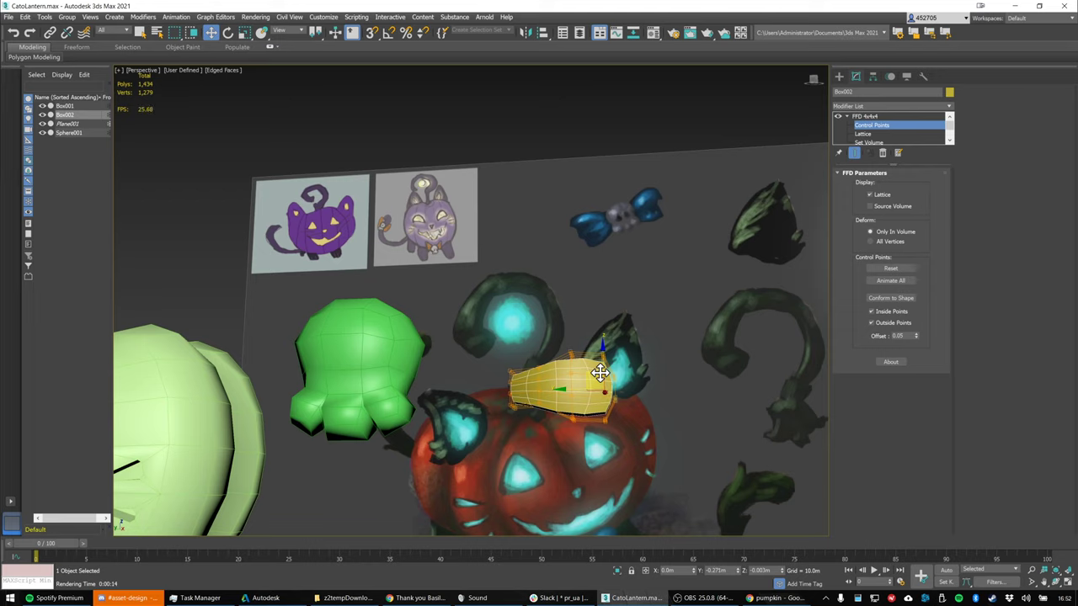
click(641, 396)
drag(608, 405, 628, 369)
drag(590, 340, 593, 334)
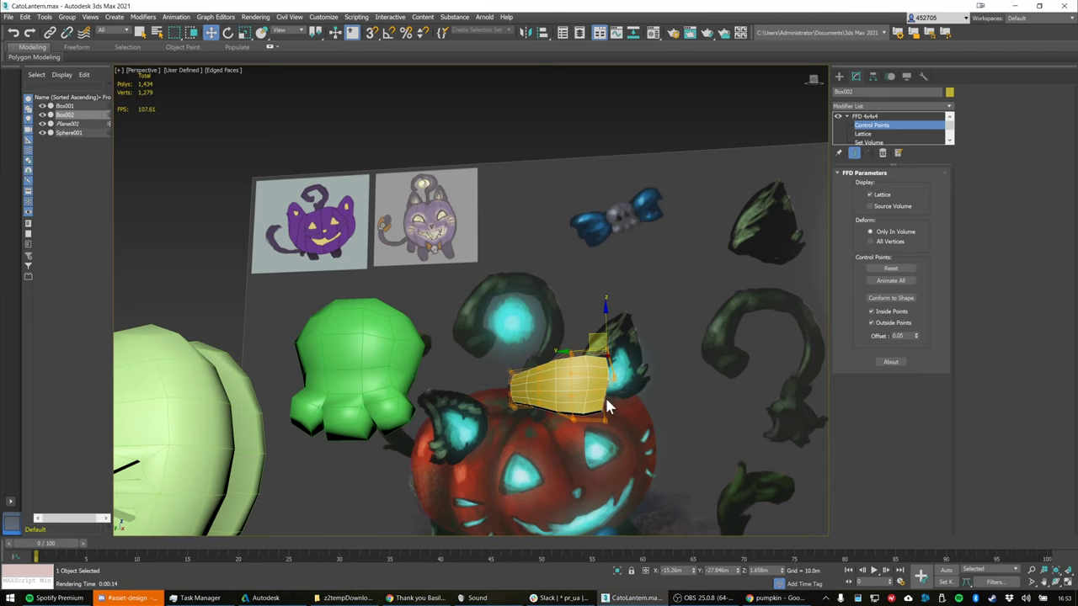
Adjust the lower control points at the box's wide end to flare its bottom corner outward
alt+middle_drag(606, 399, 611, 400)
click(596, 429)
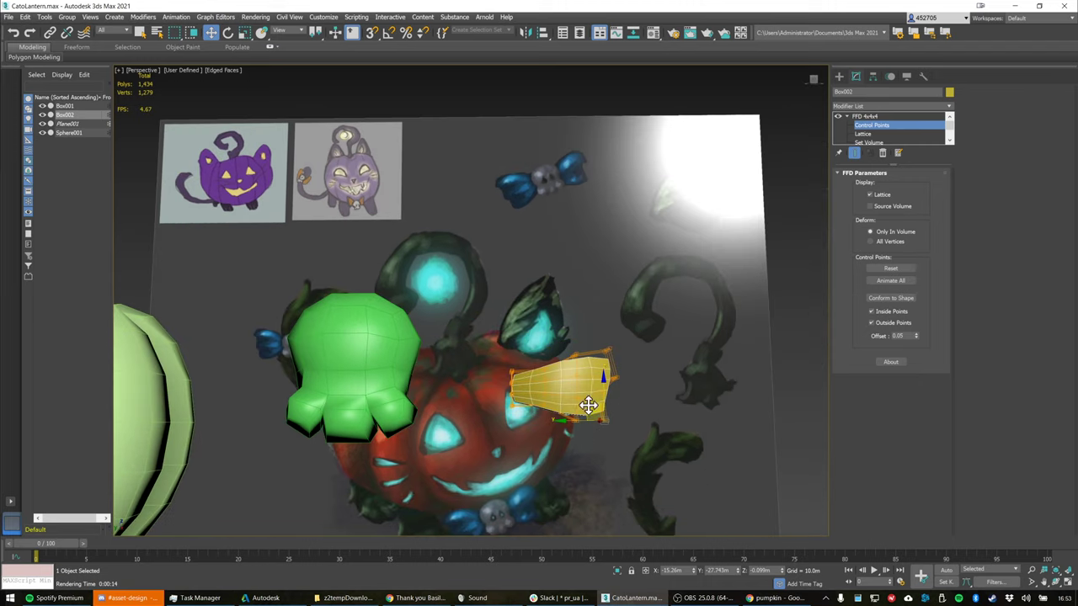
drag(623, 410, 591, 430)
click(587, 404)
click(592, 427)
drag(589, 404, 594, 410)
Select the control points on the narrow half of the lattice and scale them to refine the tapered end
alt+middle_drag(620, 402, 677, 409)
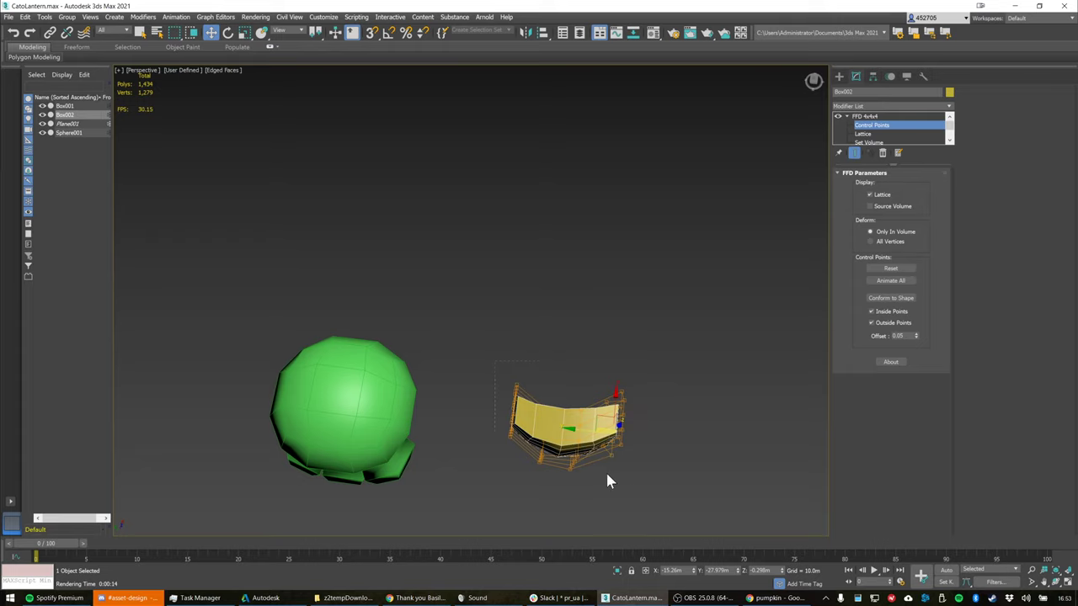
key(r)
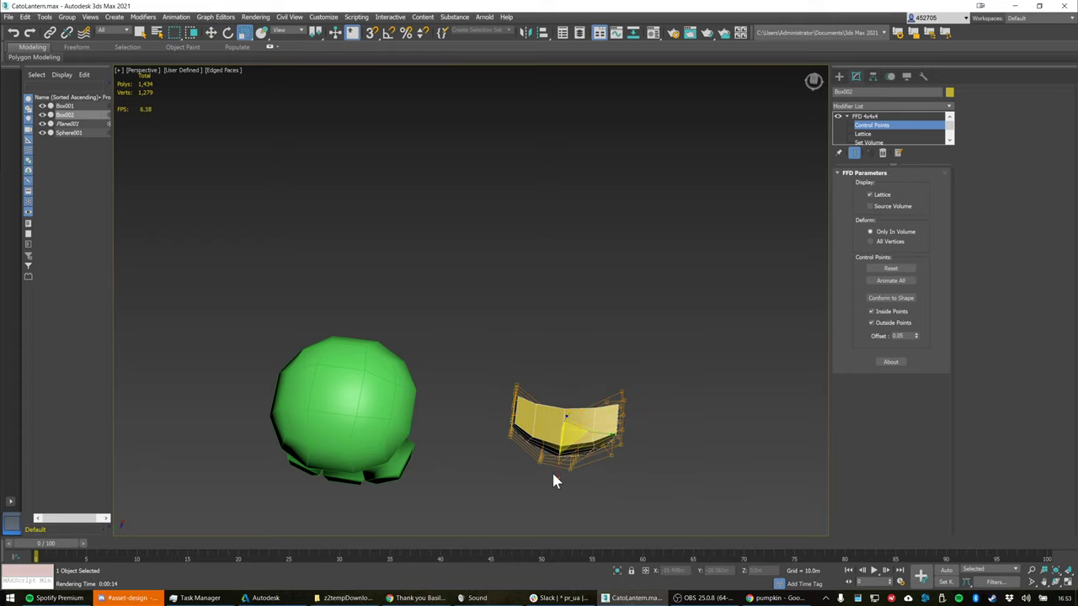
drag(555, 472, 558, 467)
alt+middle_drag(641, 422, 613, 433)
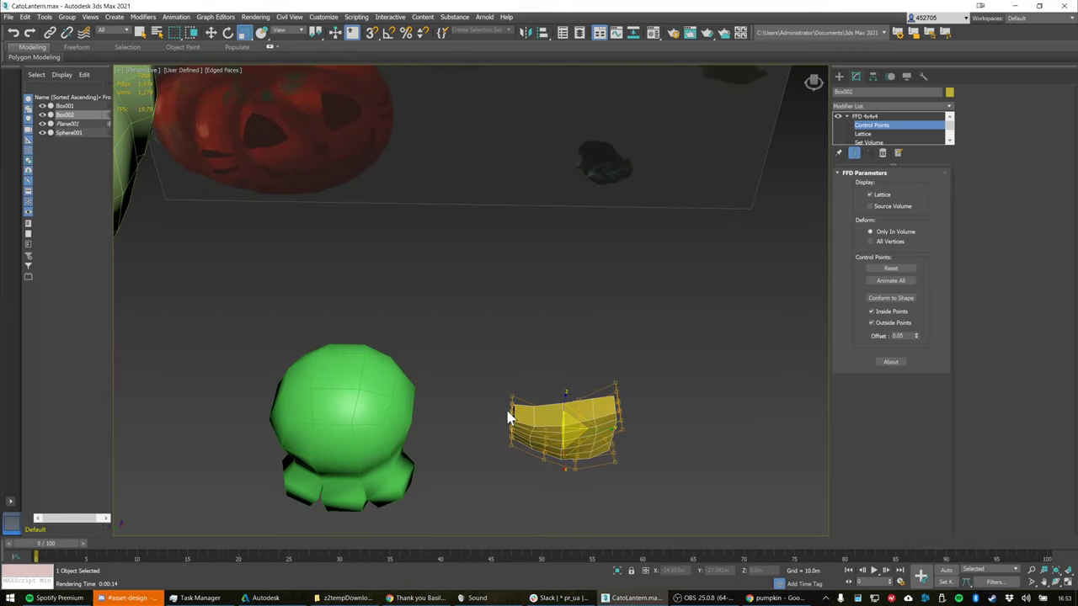
alt+middle_drag(510, 416, 522, 415)
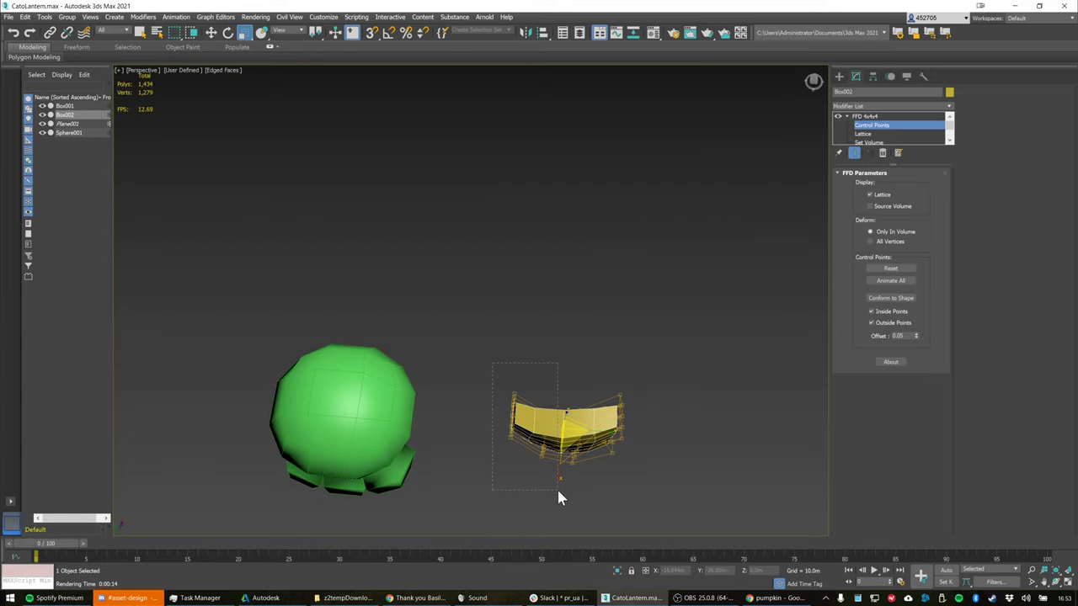
drag(557, 490, 511, 455)
alt+middle_drag(511, 455, 594, 403)
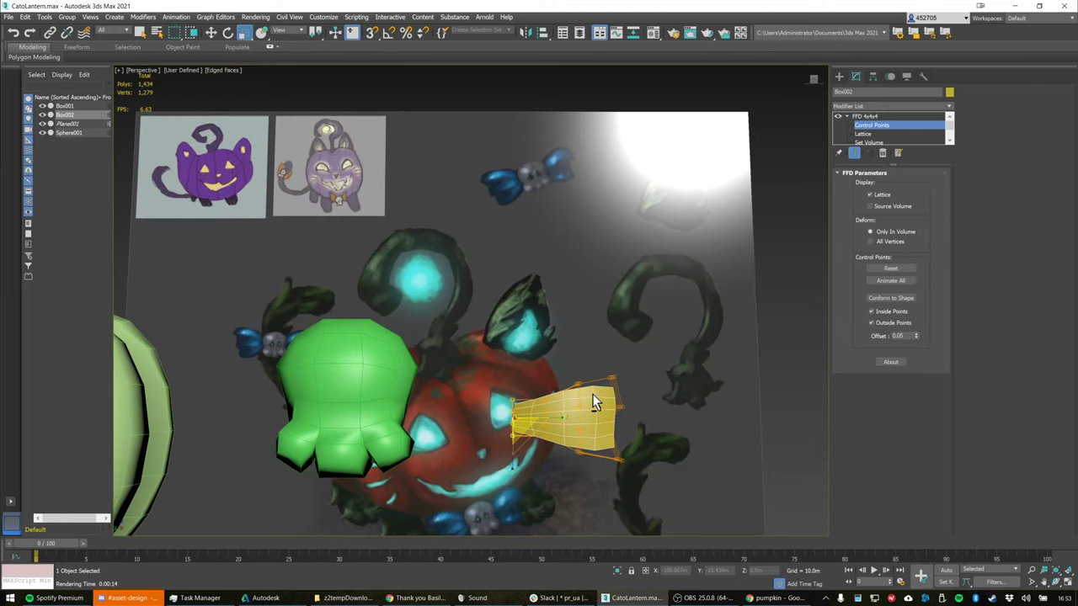
Move the wide end's middle control points outward and scale them along the depth axis to round off that end
drag(605, 424, 614, 390)
key(e)
key(w)
alt+middle_drag(618, 385, 612, 431)
key(r)
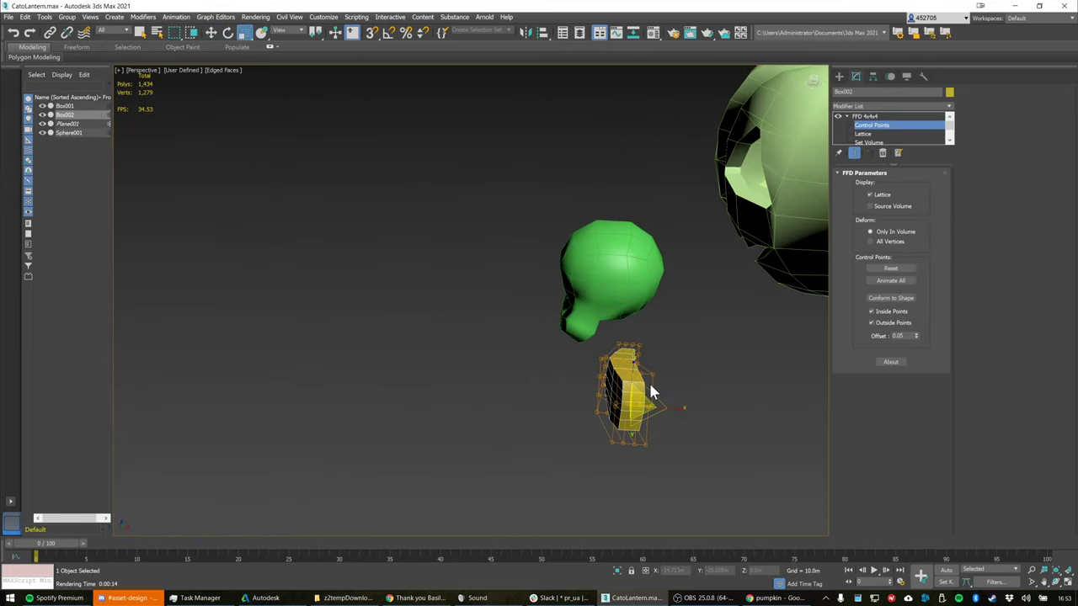
drag(674, 408, 686, 408)
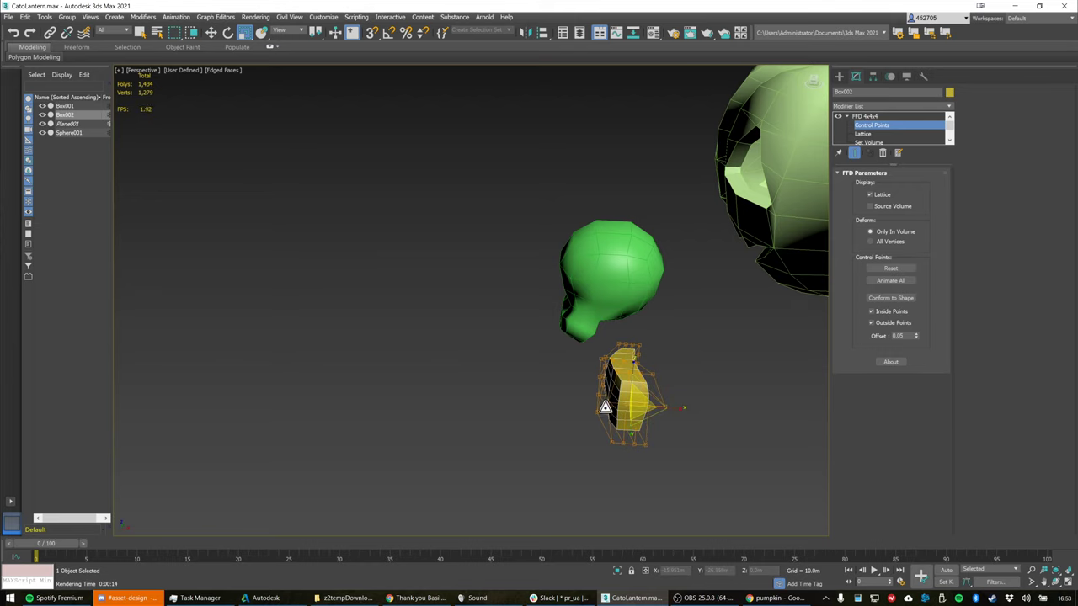
Add an Edit Poly modifier above the FFD 4x4x4 on the yellow loop
alt+middle_drag(604, 407, 650, 382)
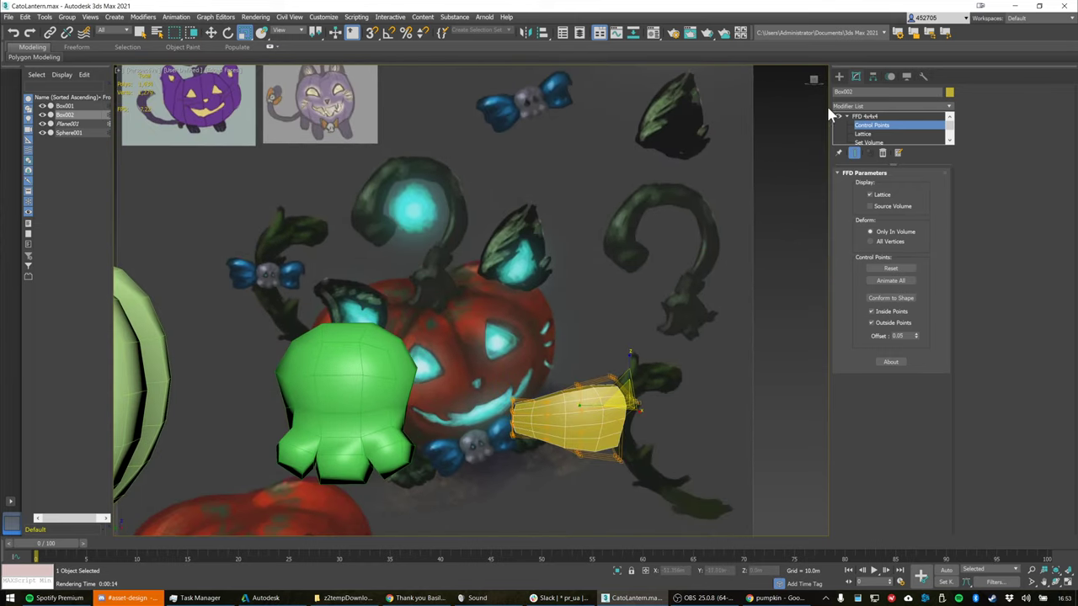
click(876, 108)
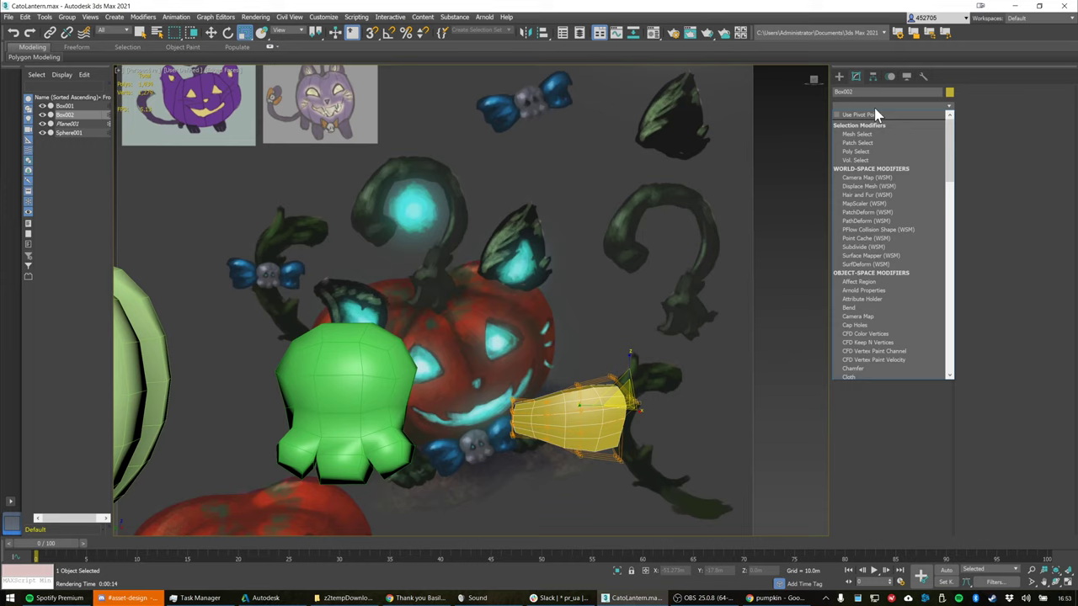
scroll(871, 126, down, 10)
click(866, 137)
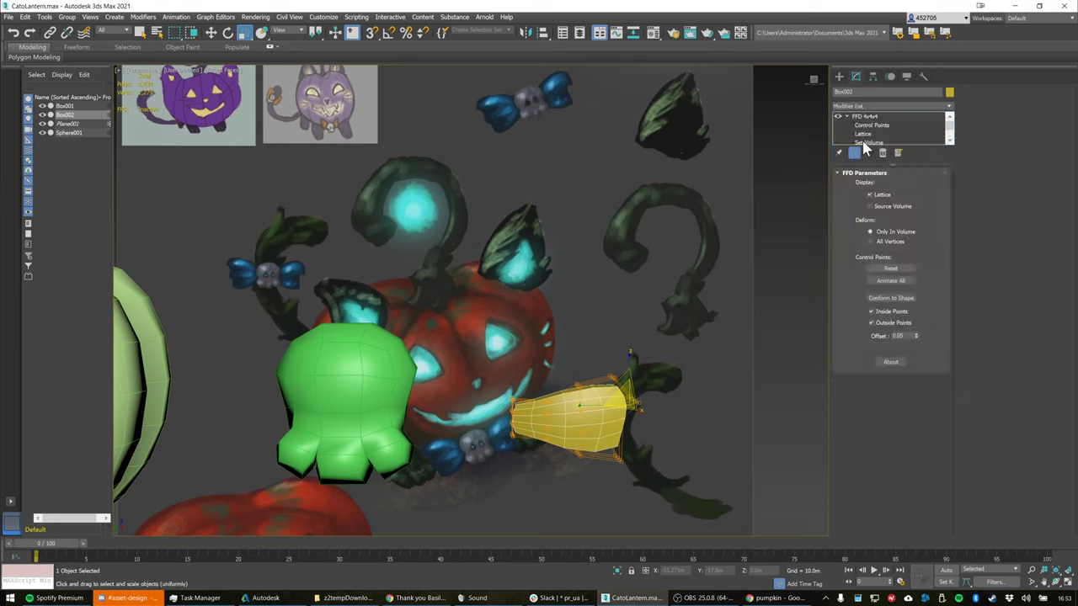
key(e)
Select the yellow loop's whole element and assign it to smoothing group 1
click(911, 254)
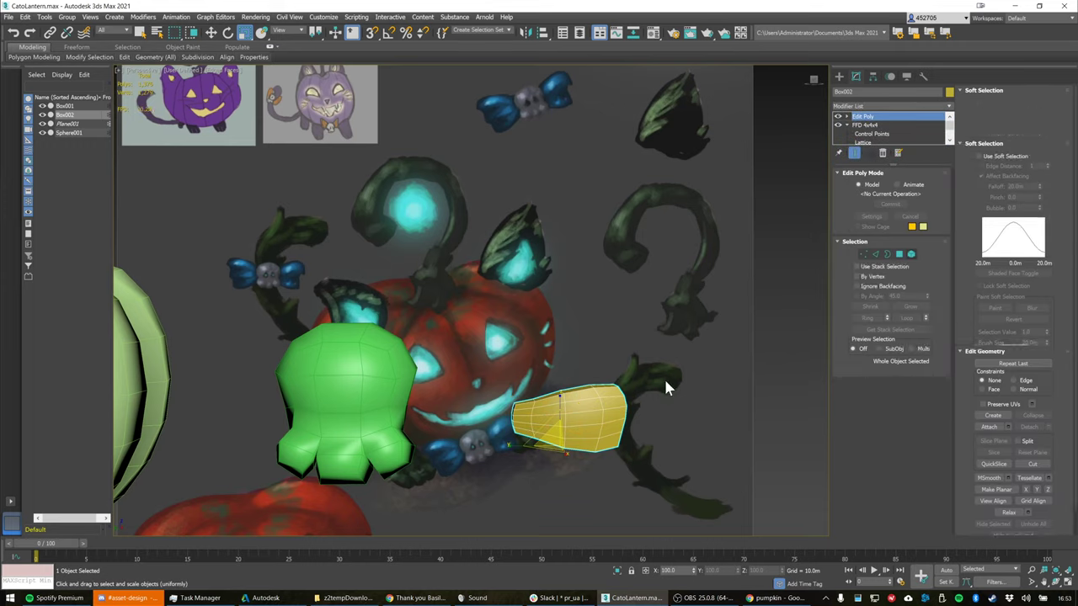
click(576, 424)
scroll(1003, 444, down, 5)
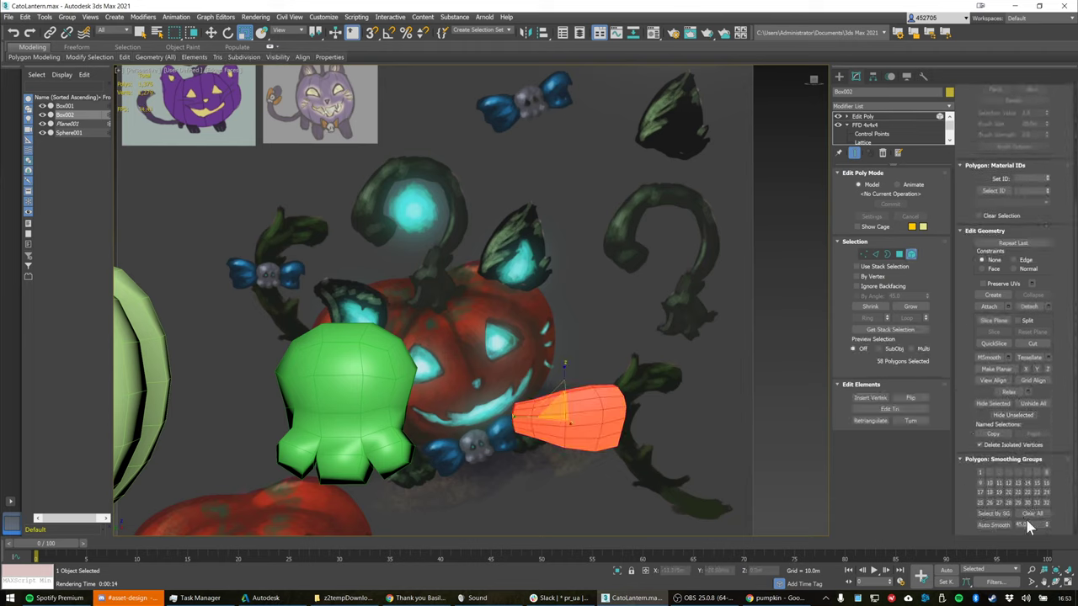
click(979, 472)
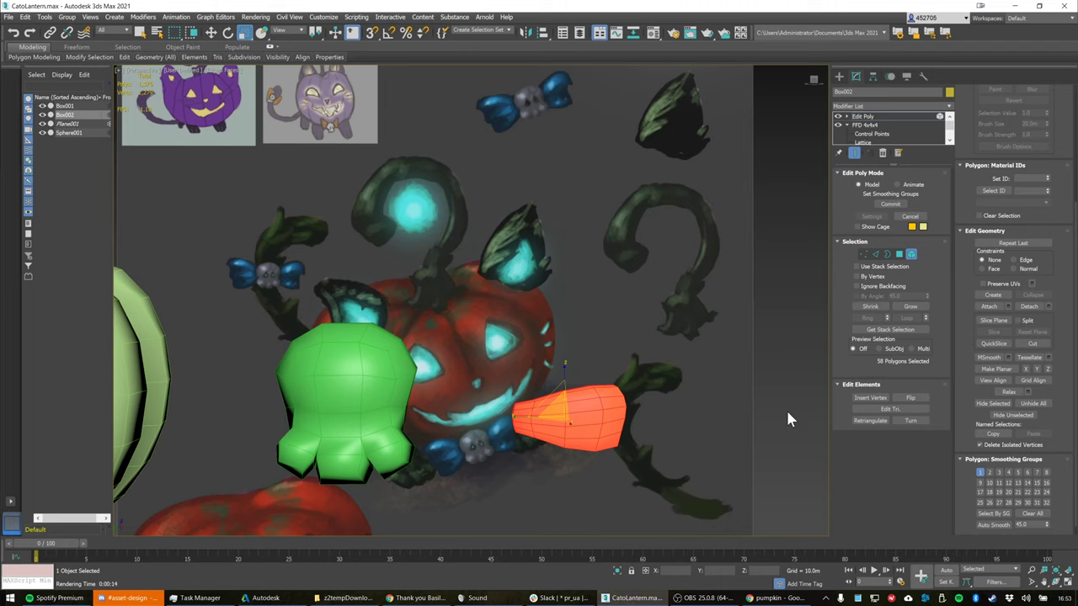
mouse_move(626, 404)
alt+middle_down()
mouse_move(592, 403)
mouse_move(623, 400)
mouse_move(643, 376)
mouse_move(617, 410)
alt+middle_up()
scroll(703, 359, down, 2)
key(w)
click(912, 255)
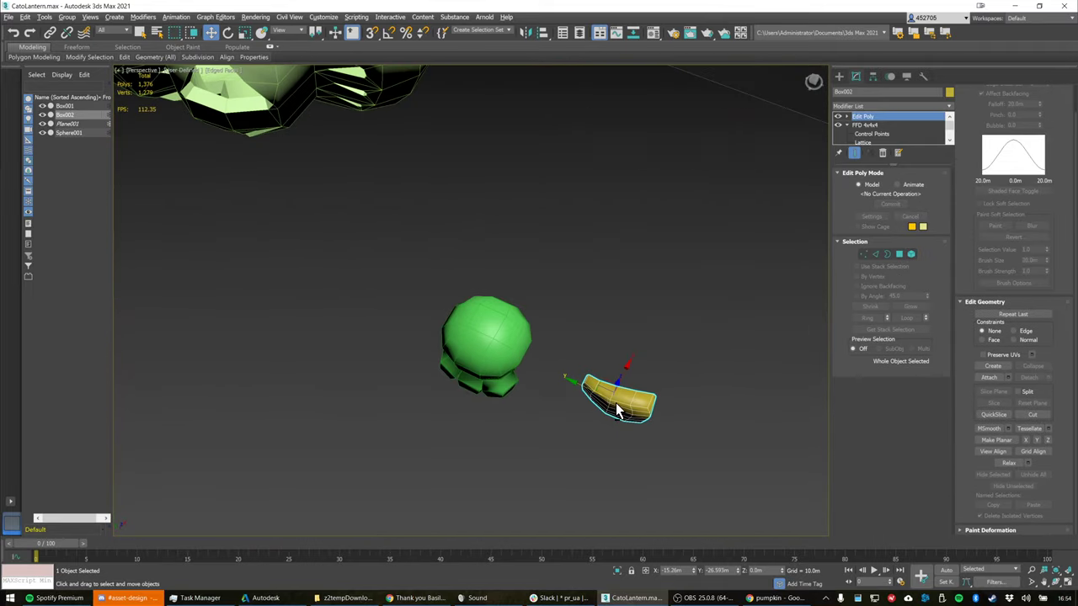
Move the yellow loop against the side of the green centre piece and scale it up
drag(604, 381, 530, 360)
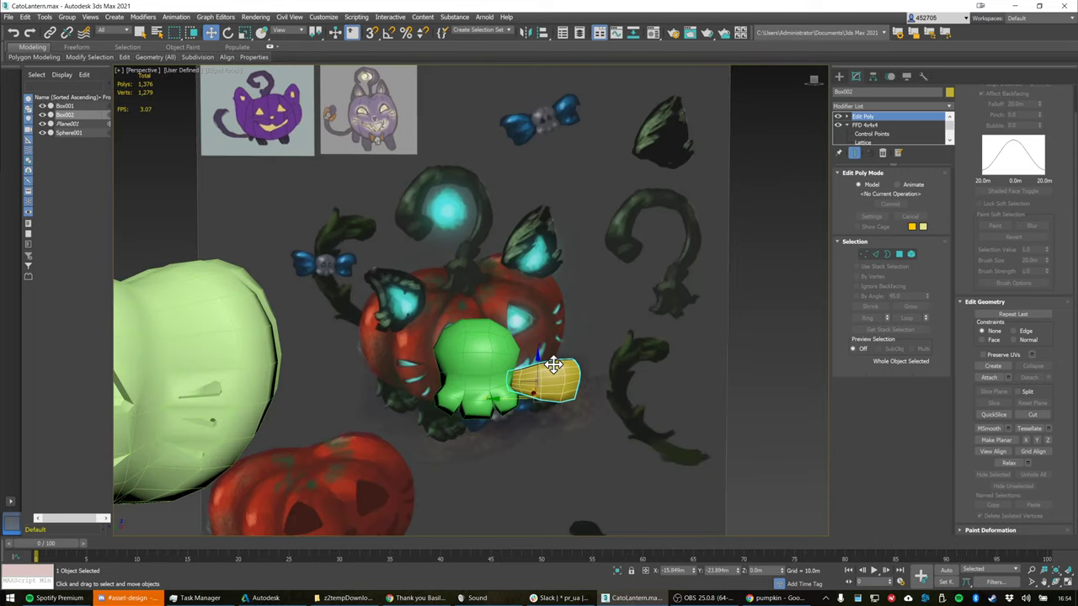
key(r)
drag(553, 365, 546, 389)
key(w)
alt+middle_drag(564, 373, 530, 413)
drag(582, 344, 598, 334)
Scale the yellow loop down slightly along its length and deselect it to check the shape
alt+middle_drag(631, 369, 657, 331)
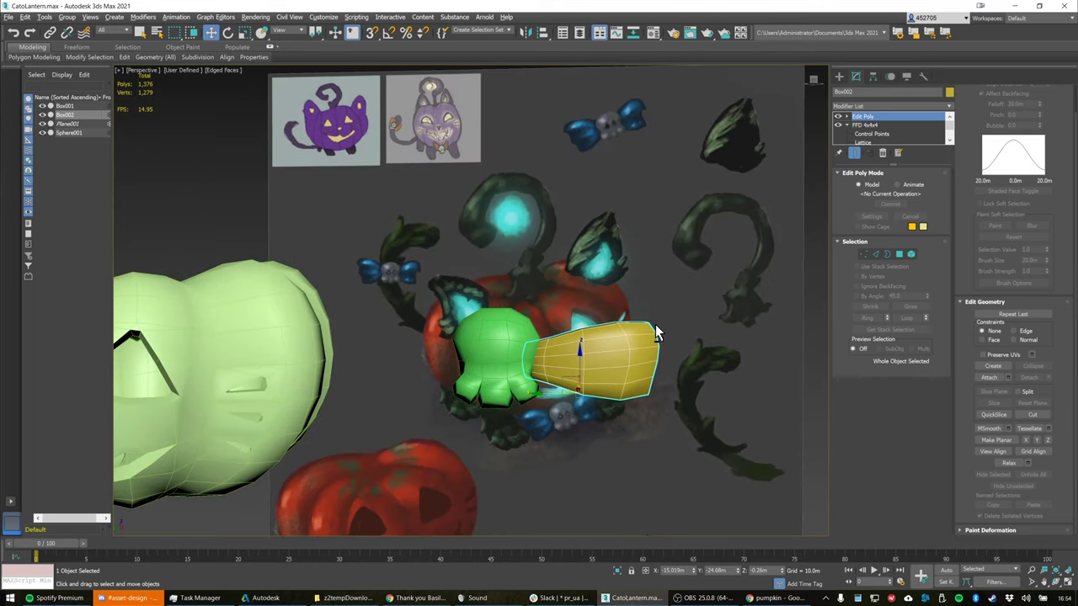
key(r)
drag(635, 392, 541, 399)
key(w)
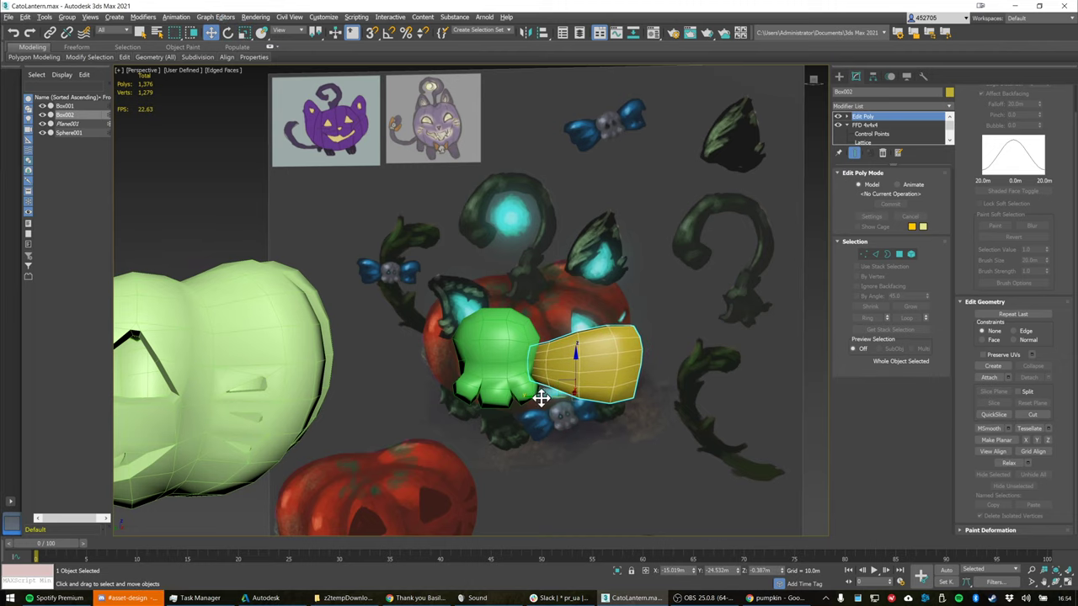
click(585, 403)
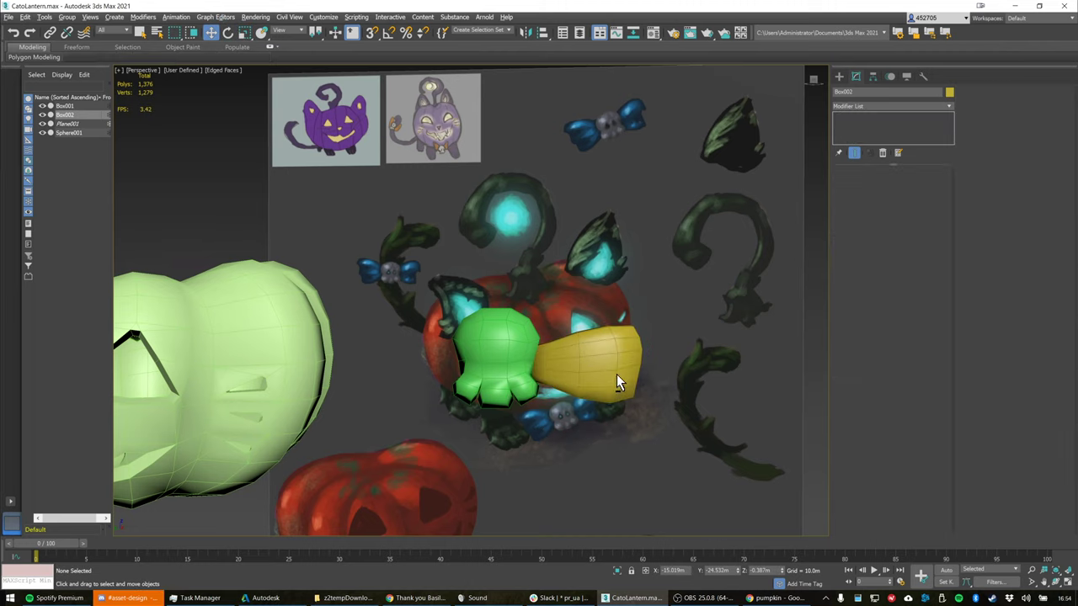
Clone the yellow loop as one copy on the opposite side of the green centre piece
click(629, 387)
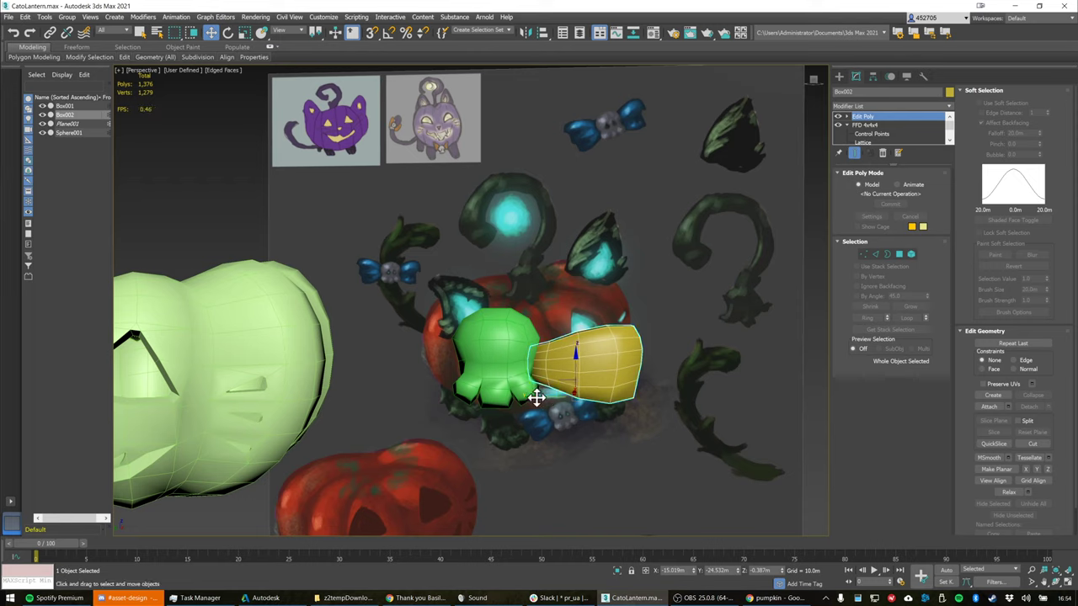
shift+drag(537, 397, 351, 401)
shift+drag(437, 397, 379, 402)
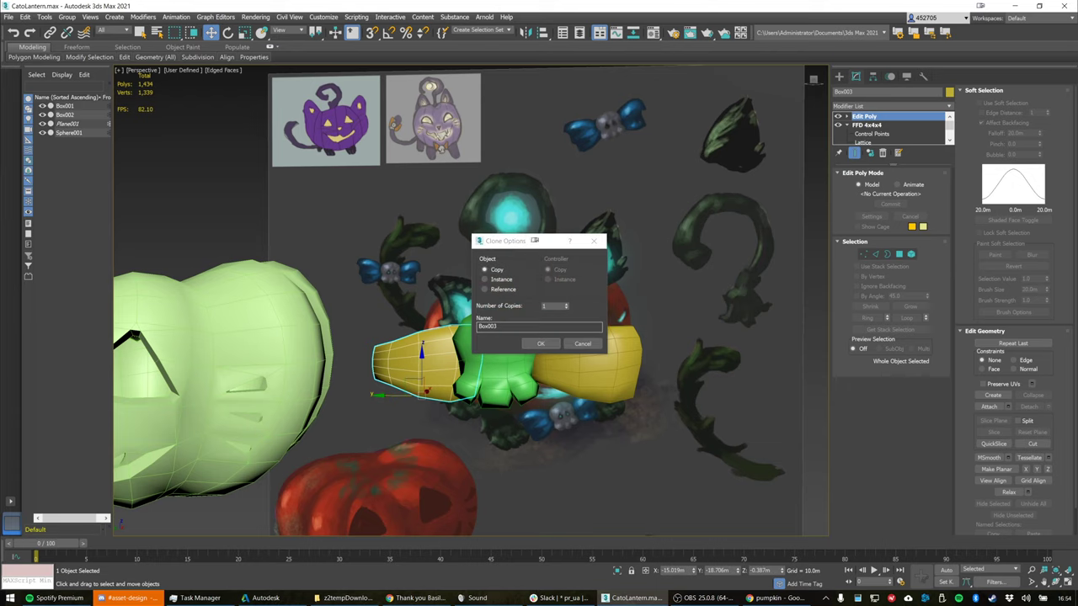
click(545, 345)
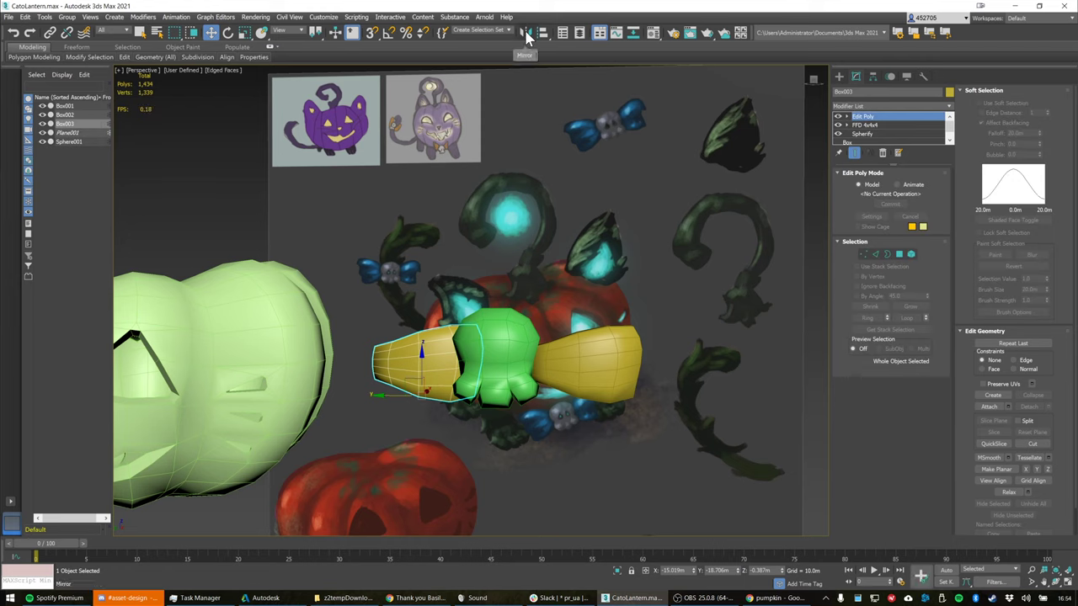
Mirror the copied loop across the Y axis with No Clone so it faces the opposite way
click(525, 32)
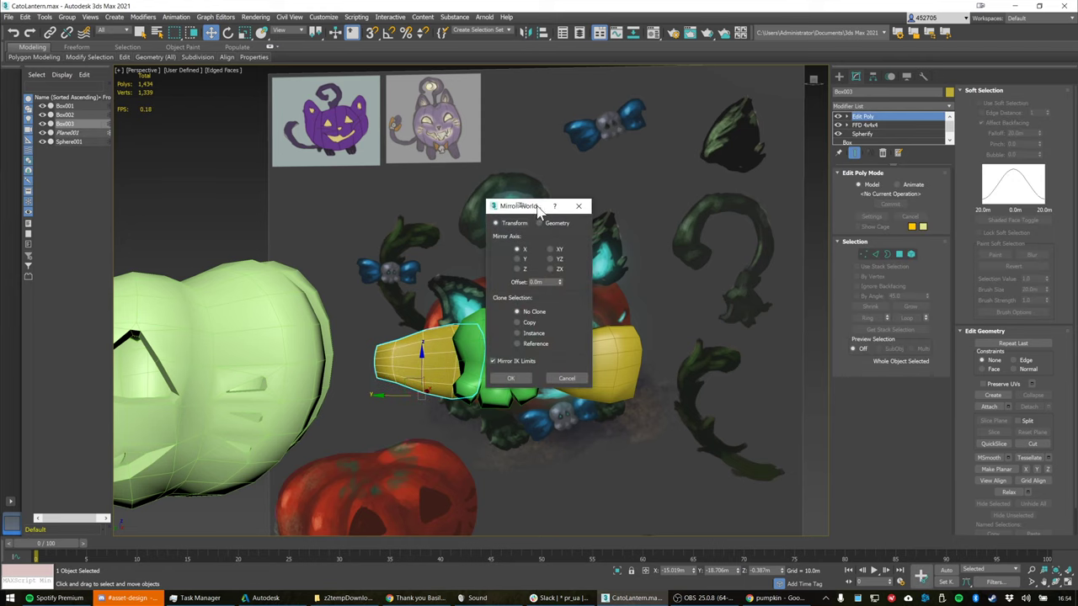
drag(537, 206, 613, 208)
click(591, 260)
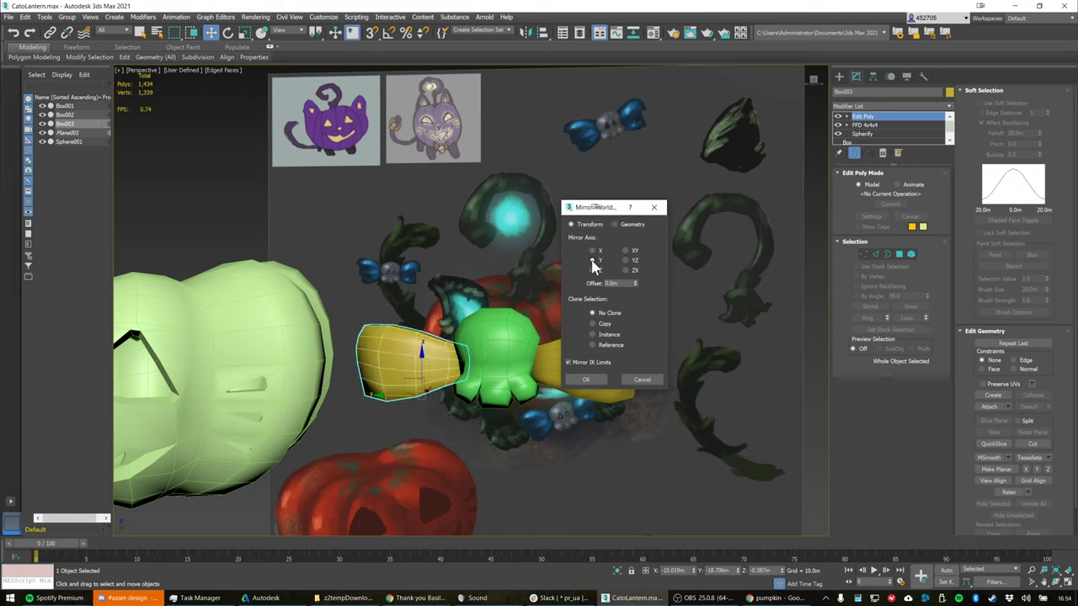
click(595, 326)
click(615, 315)
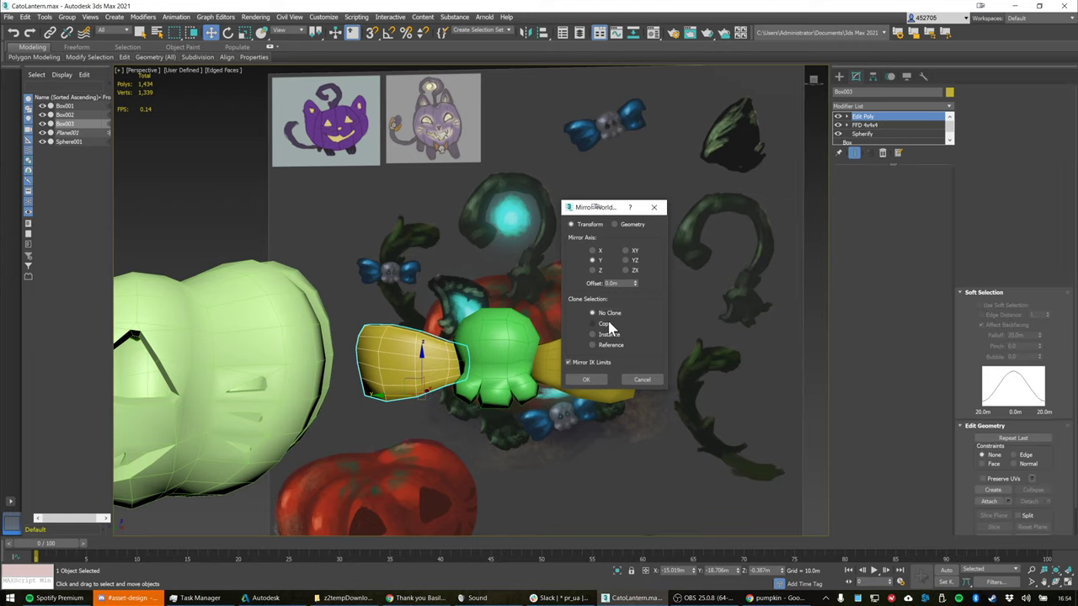
click(580, 384)
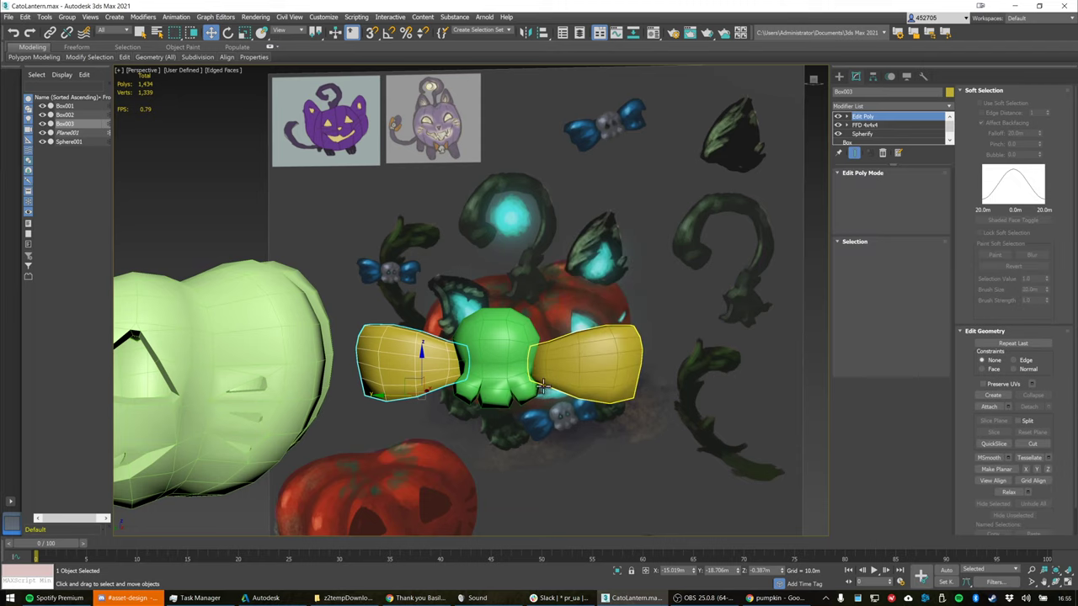
alt+middle_drag(476, 369, 439, 375)
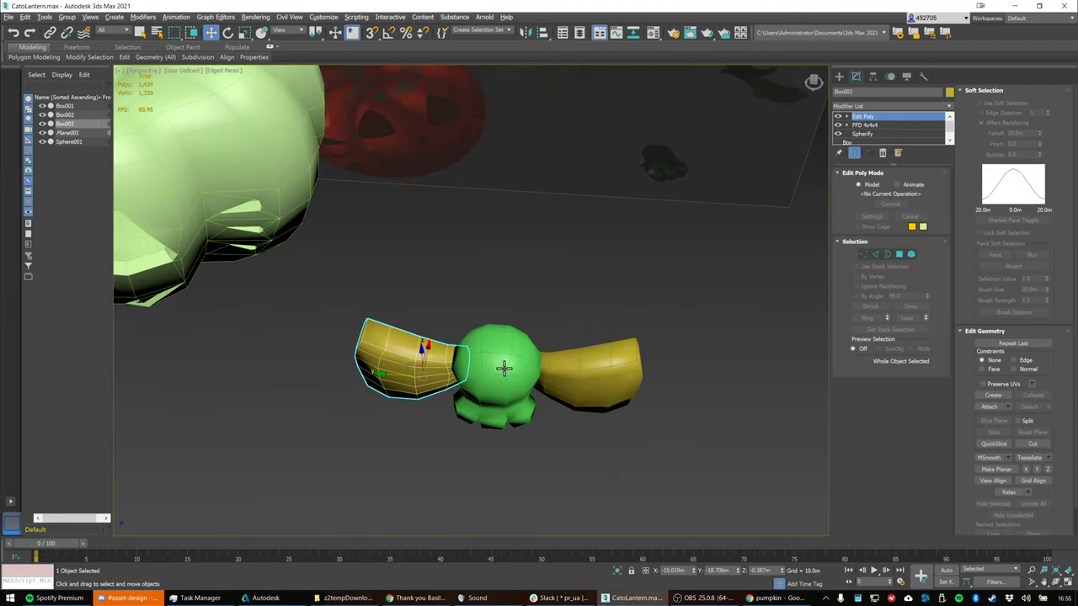
mouse_move(515, 358)
alt+middle_down()
mouse_move(515, 323)
mouse_move(517, 338)
alt+middle_up()
key(shift+z)
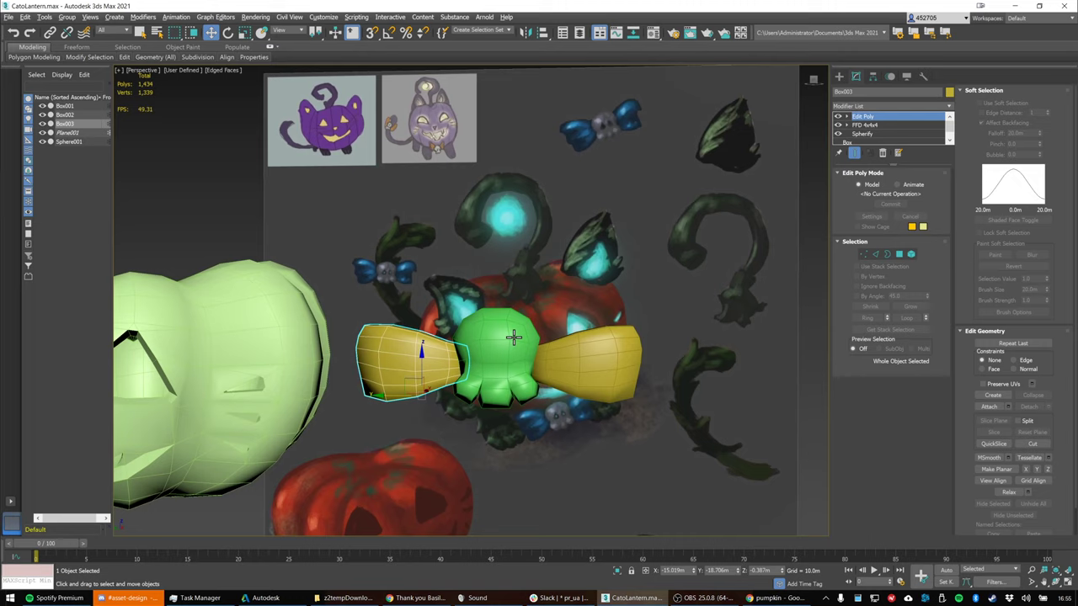
key(shift+z)
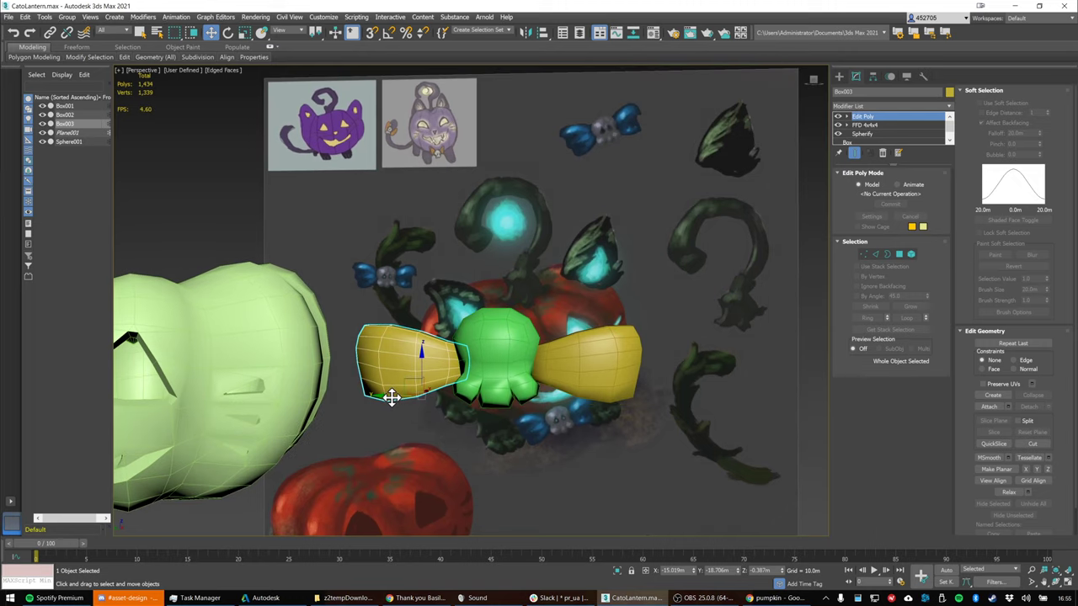
Scale both yellow loops together, slightly shorter along the bow's length and slightly taller
ctrl+click(569, 363)
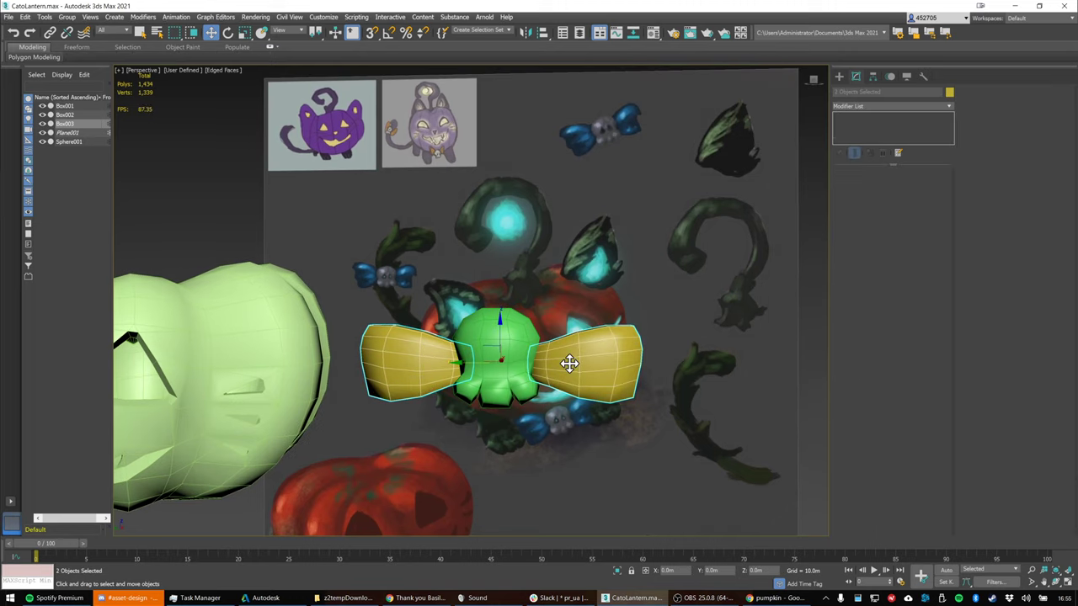
key(r)
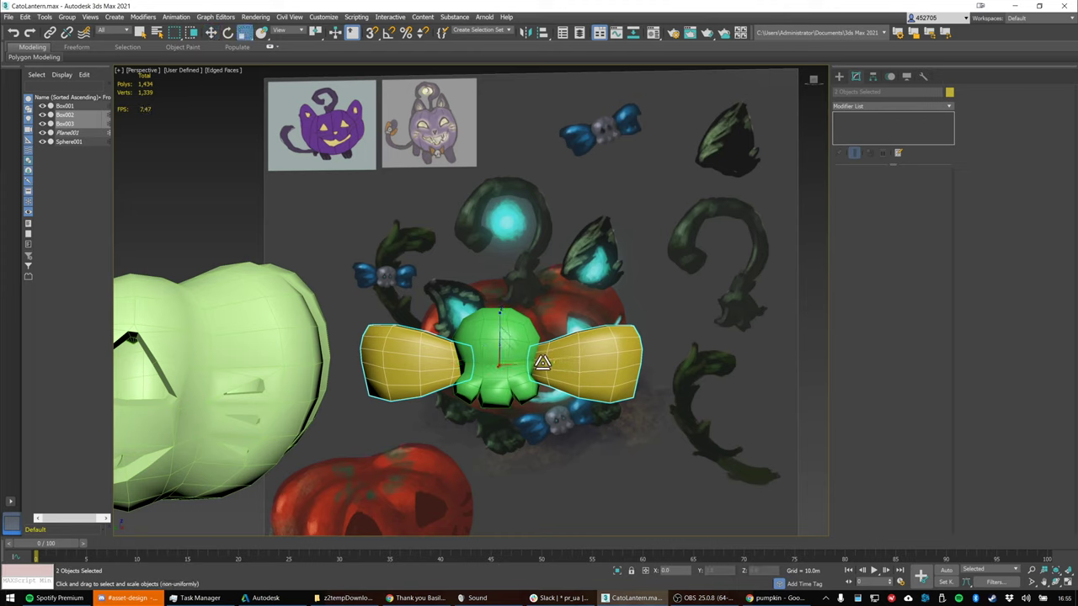
drag(542, 362, 527, 364)
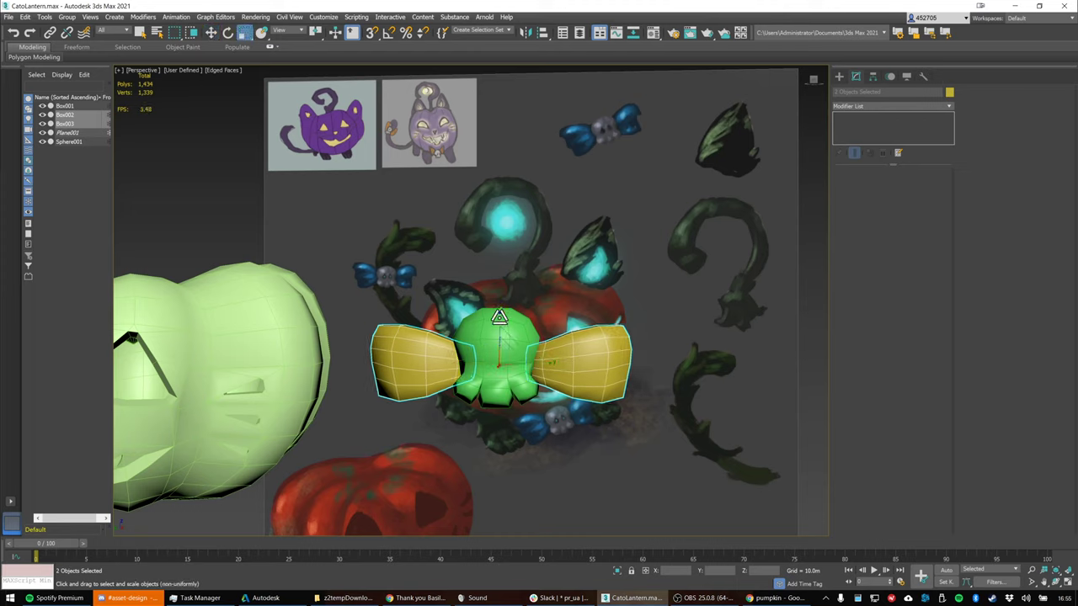
drag(499, 318, 500, 313)
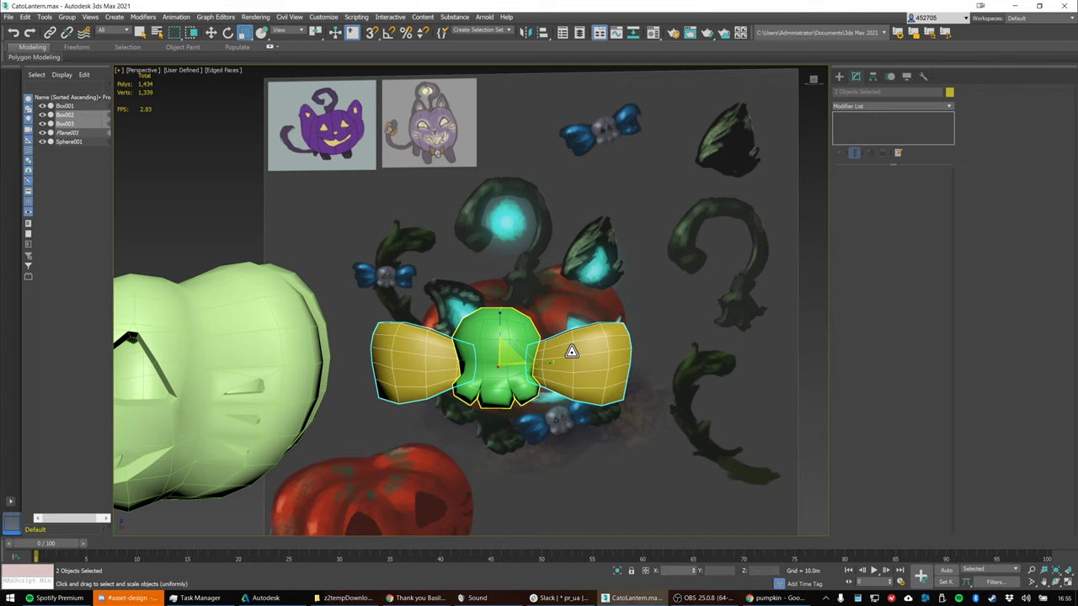
key(w)
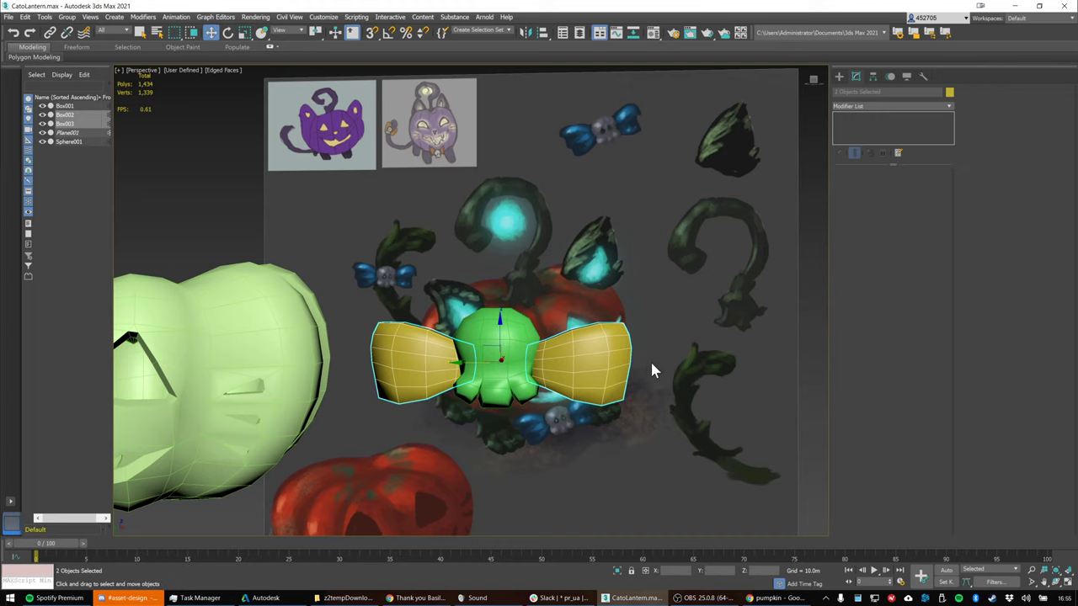
alt+middle_drag(650, 359, 639, 367)
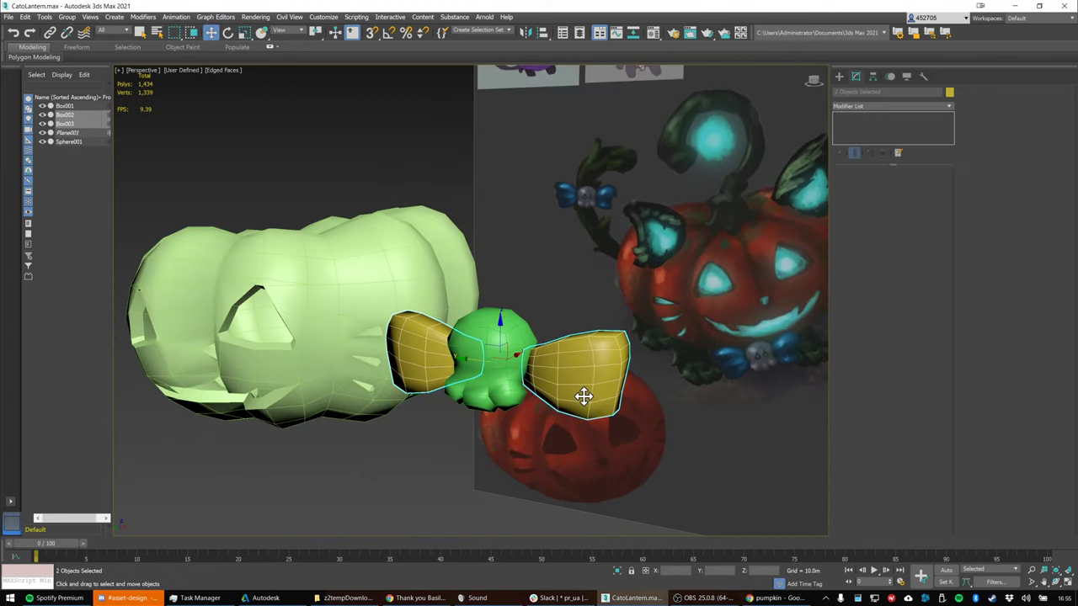
Attach both yellow loops to the green centre piece so the bow becomes one object
click(430, 467)
click(499, 375)
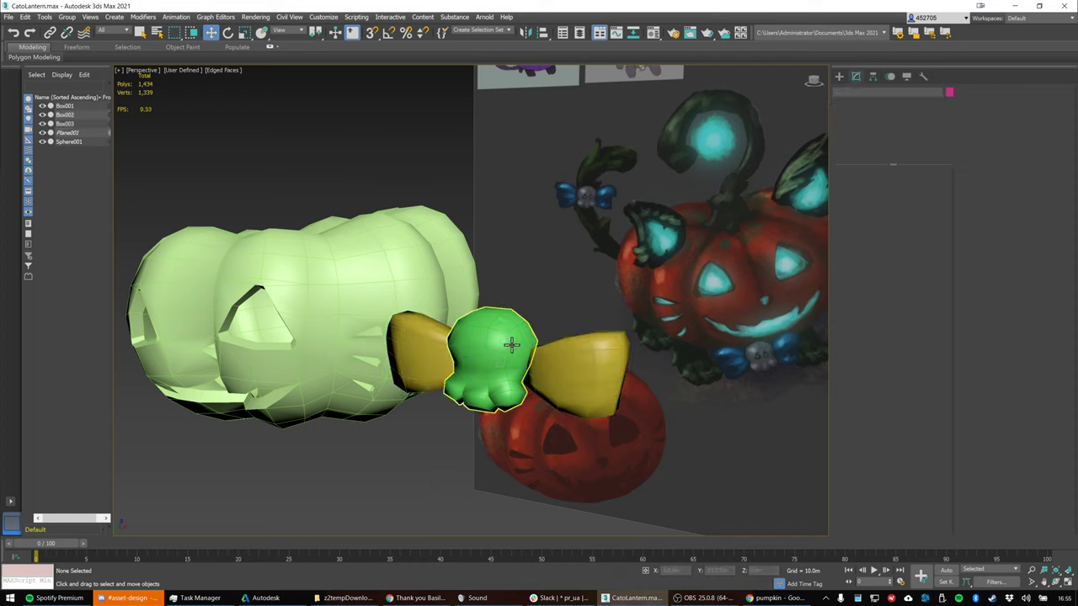
right_click(511, 344)
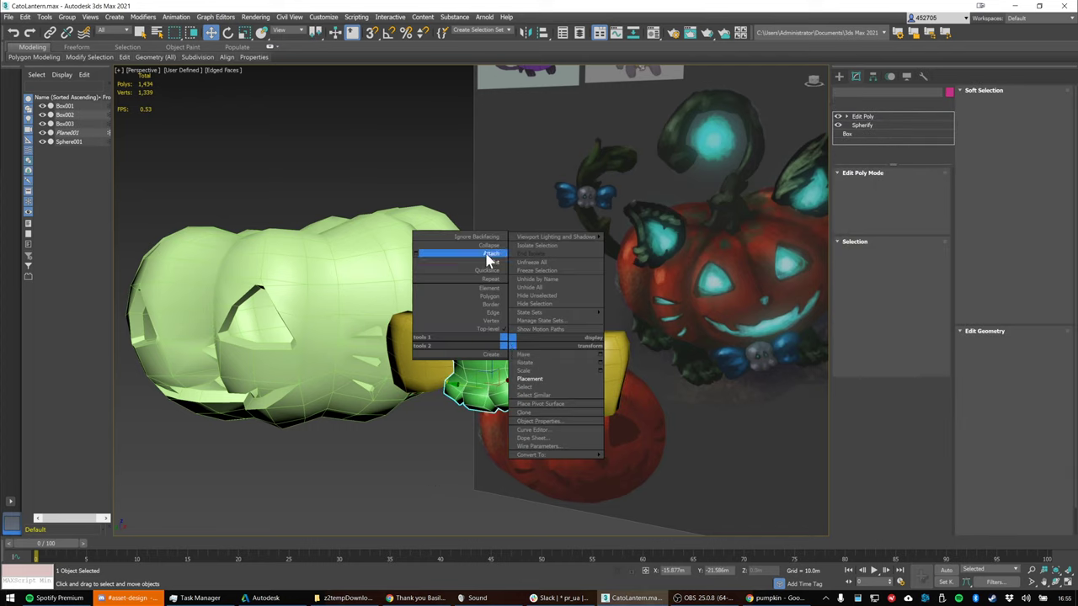
click(484, 245)
click(548, 365)
click(421, 350)
alt+middle_drag(421, 350, 703, 343)
click(988, 407)
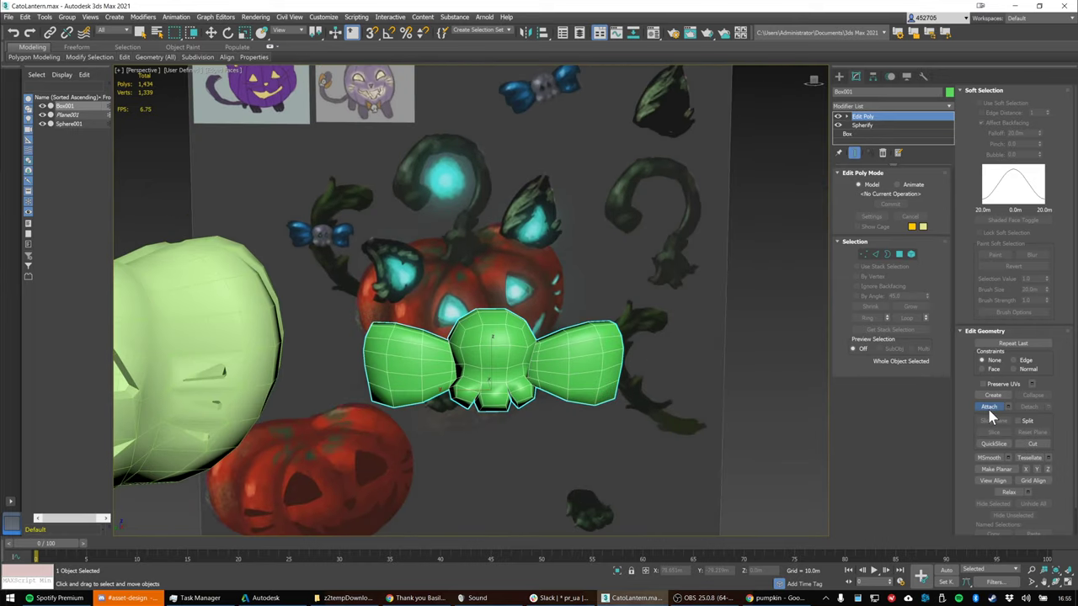
Move the bow in front of the pumpkin, centred just below its mouth
scroll(679, 353, down, 5)
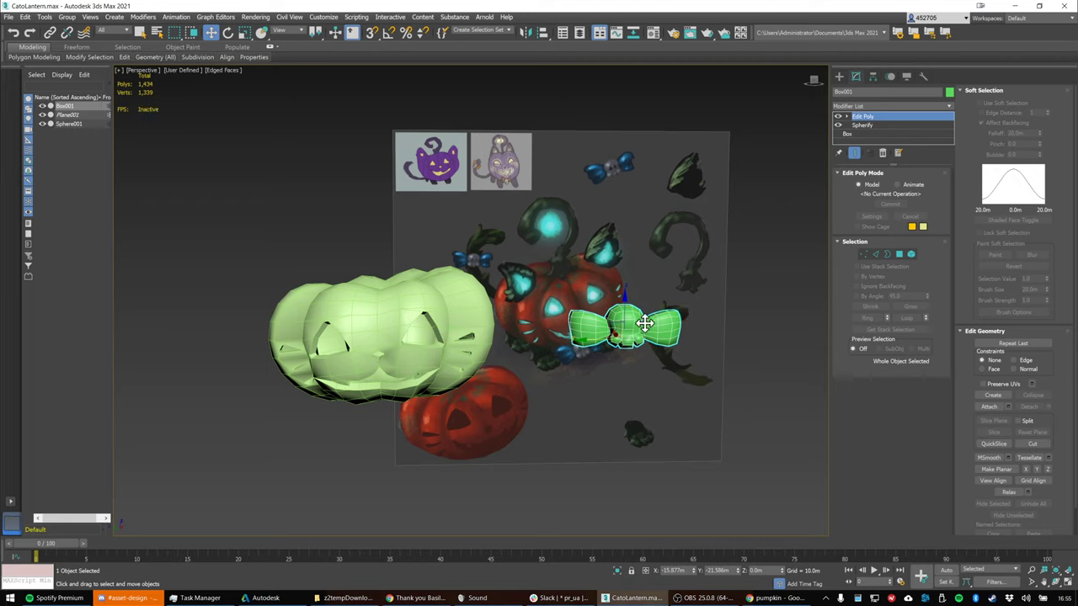
drag(610, 325, 376, 389)
alt+middle_drag(451, 377, 392, 368)
drag(394, 394, 482, 443)
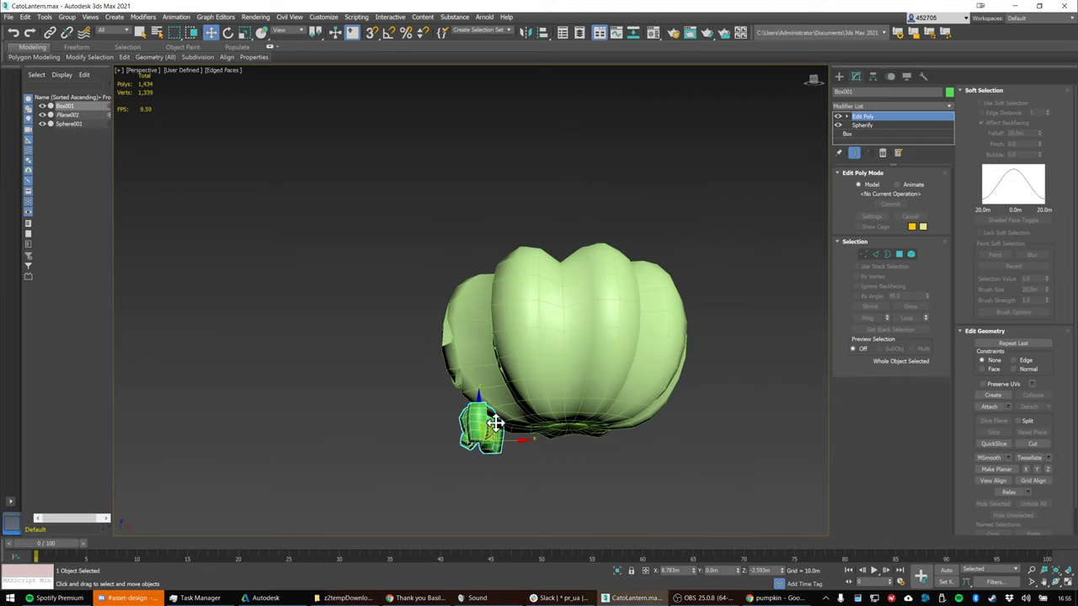
alt+middle_drag(482, 444, 530, 417)
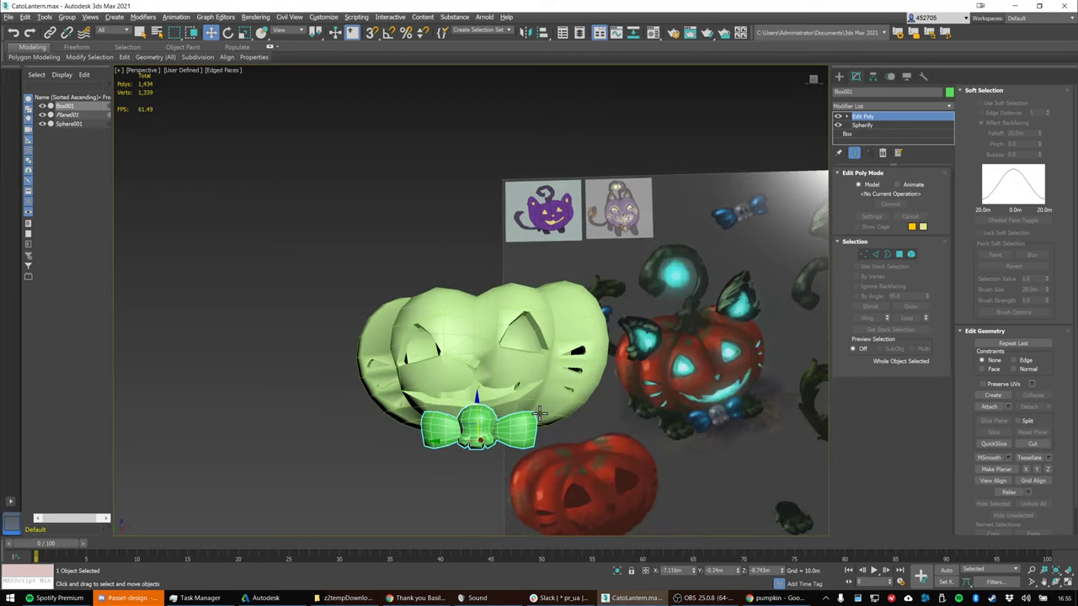
Scale the bow down uniformly to about 84 percent, nudge it under the pumpkin's chin and deselect it to check the proportions
key(r)
mouse_move(487, 445)
mouse_down()
mouse_move(479, 459)
mouse_move(498, 427)
mouse_up()
key(e)
mouse_move(498, 427)
alt+middle_down()
mouse_move(466, 430)
mouse_move(494, 425)
alt+middle_up()
key(w)
mouse_move(494, 425)
alt+middle_down()
mouse_move(544, 432)
mouse_move(502, 428)
alt+middle_up()
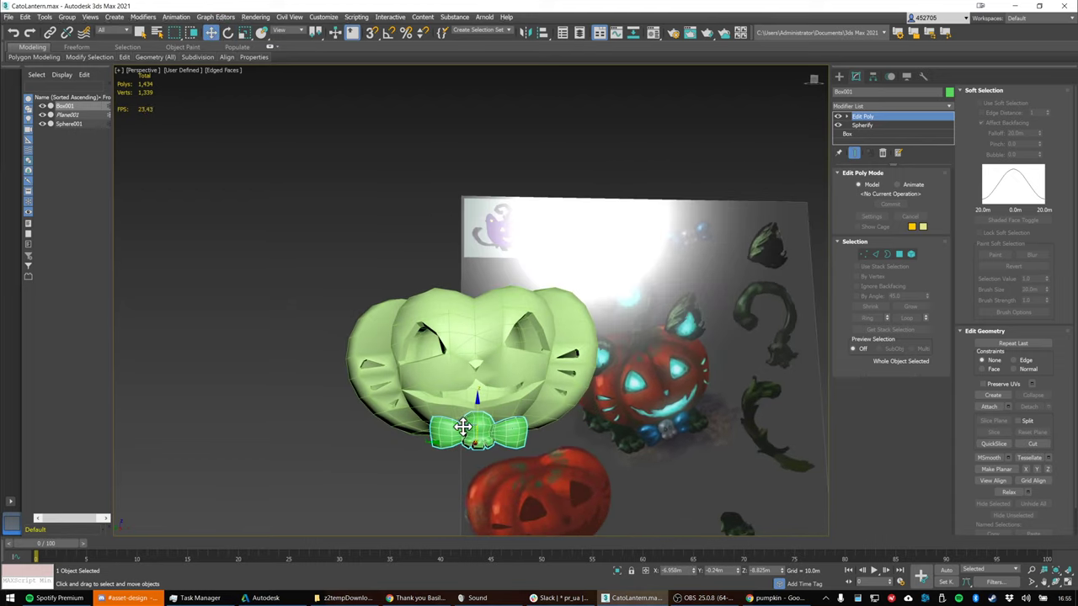
drag(463, 425, 461, 425)
alt+middle_drag(558, 231, 564, 254)
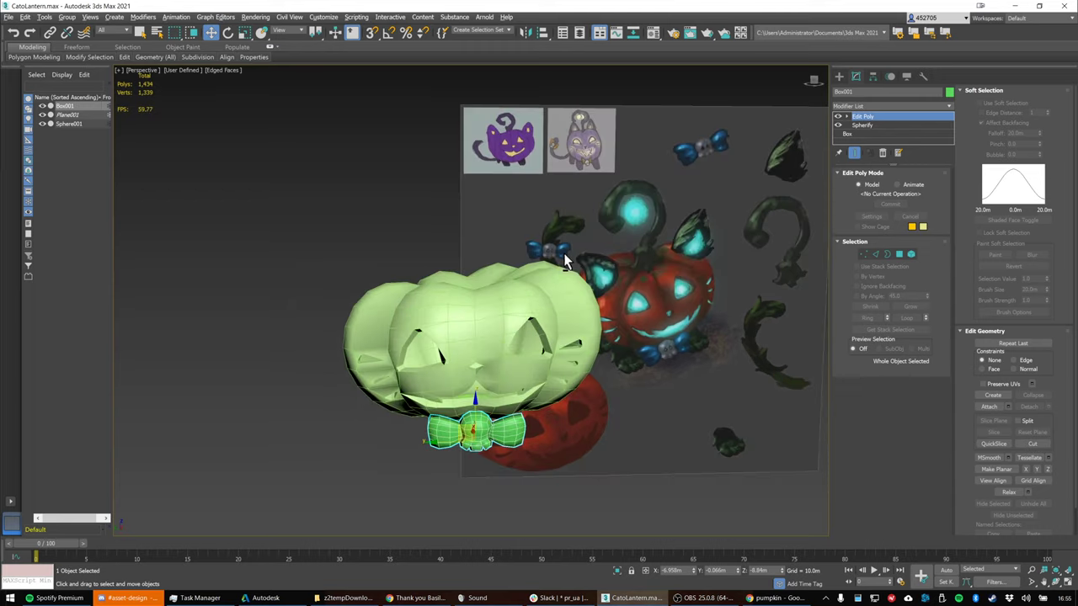
click(485, 260)
scroll(546, 302, down, 2)
alt+middle_drag(587, 321, 606, 328)
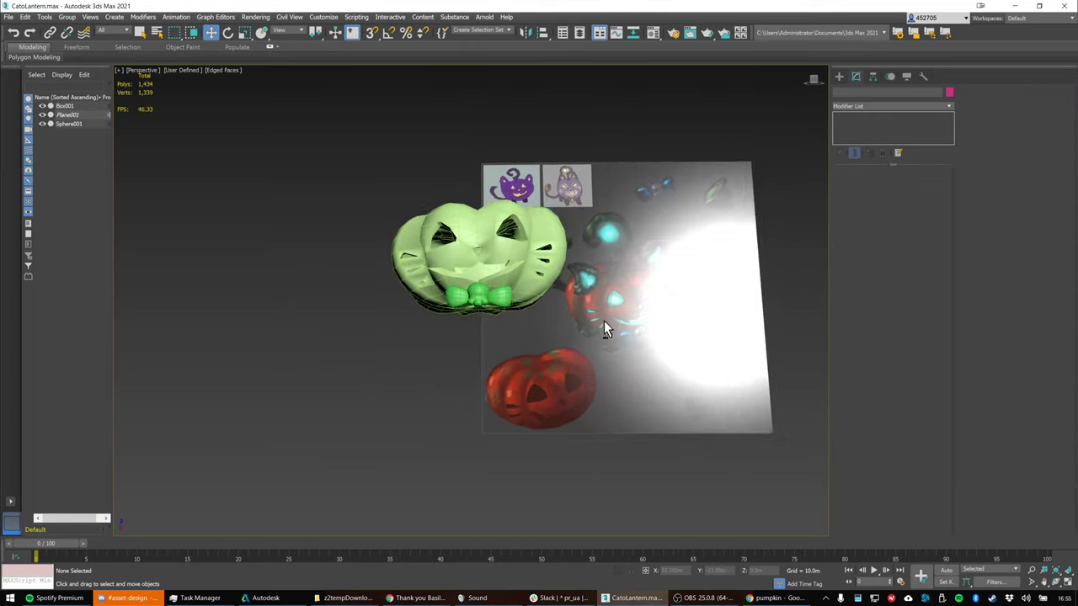
scroll(472, 338, up, 2)
Scale the bow up uniformly by about 114 percent and adjust its position below the pumpkin's mouth
click(471, 339)
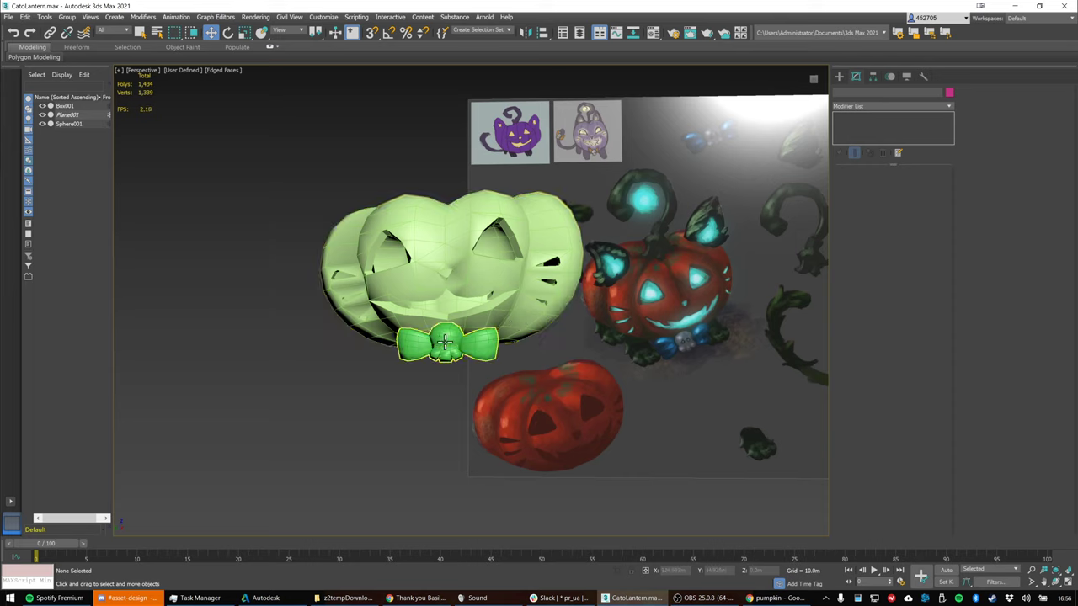
key(r)
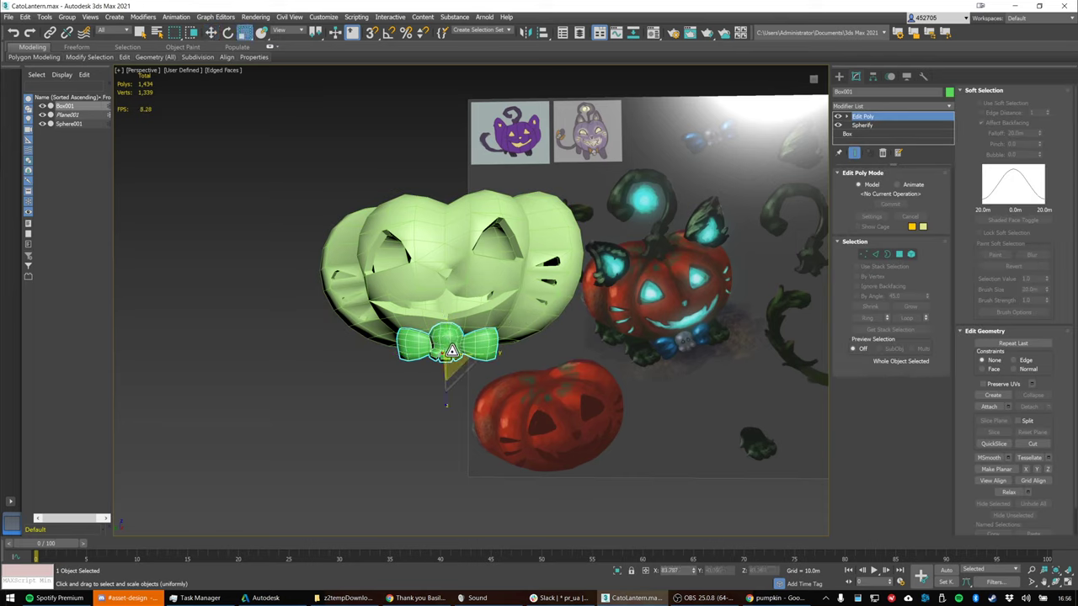
drag(449, 352, 455, 357)
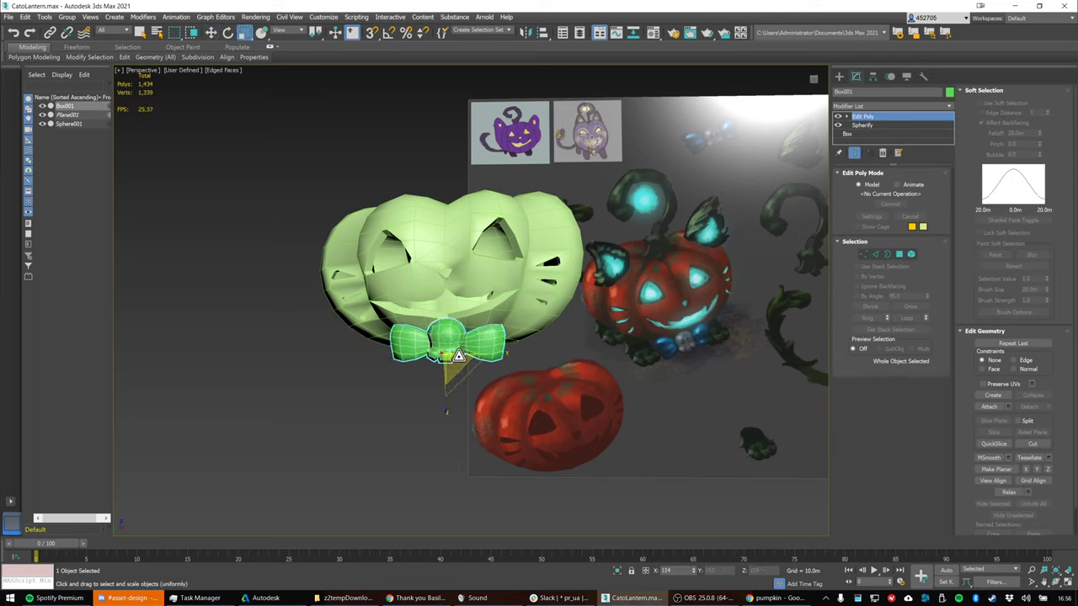
key(w)
alt+middle_drag(481, 337, 453, 335)
drag(453, 335, 461, 339)
alt+middle_drag(461, 339, 517, 349)
click(530, 307)
alt+middle_drag(531, 308, 547, 337)
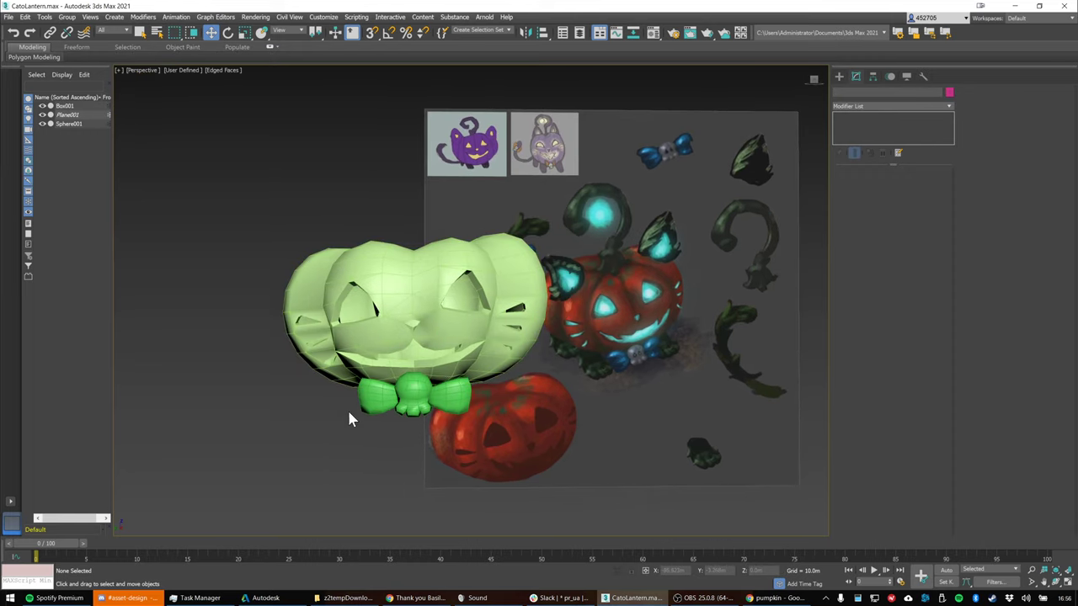
Turn off the edged faces display in the perspective viewport
key(F4)
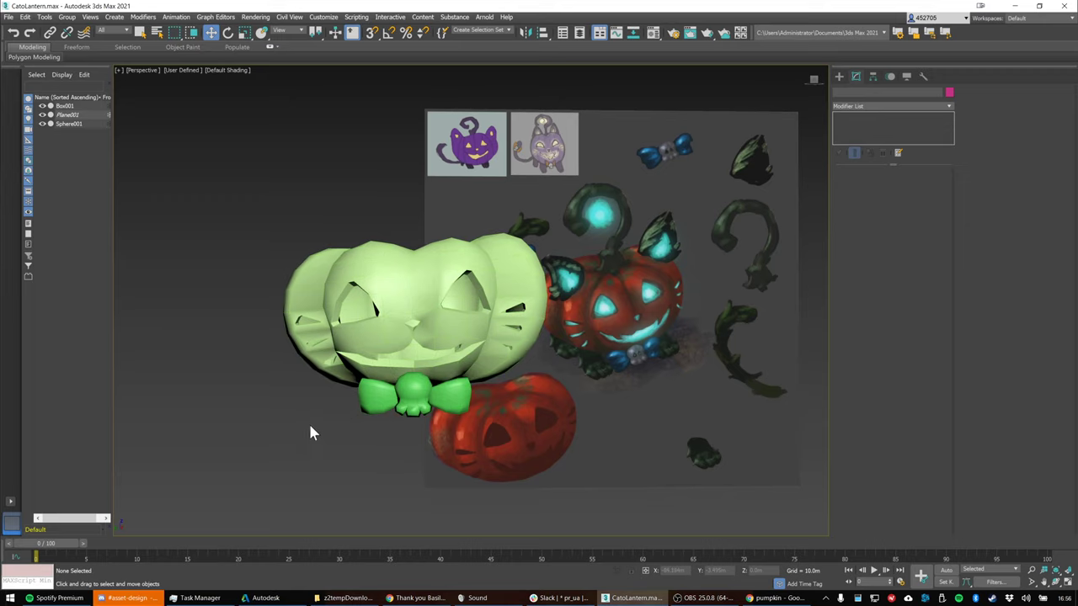
scroll(371, 450, up, 1)
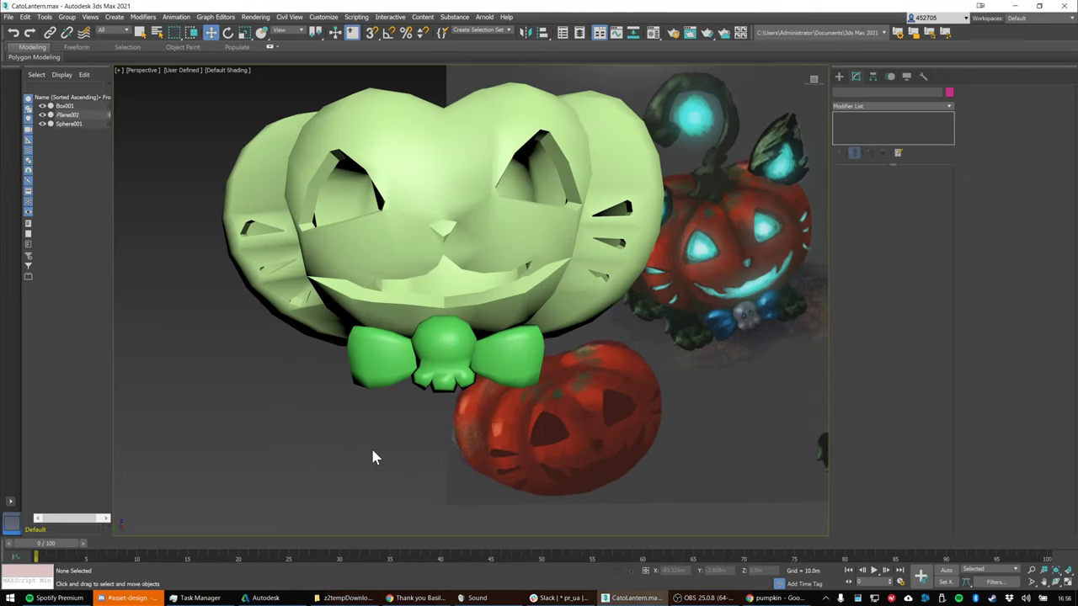
scroll(373, 449, down, 1)
scroll(375, 448, up, 1)
middle_drag(480, 376, 482, 404)
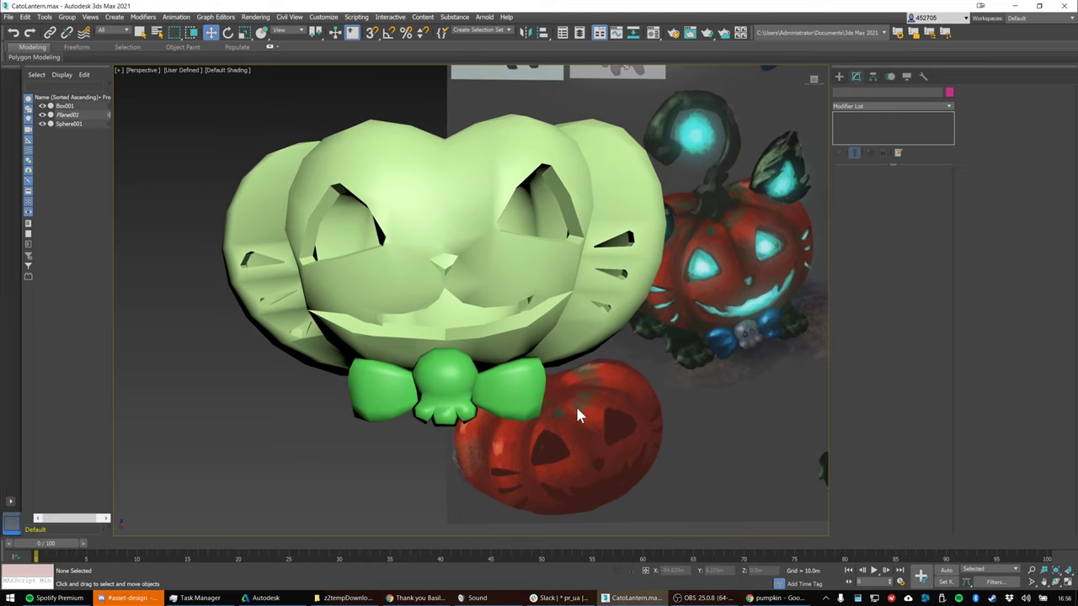
Render the perspective view to check the pumpkin with its bow, and close the rendered frame
key(shift+q)
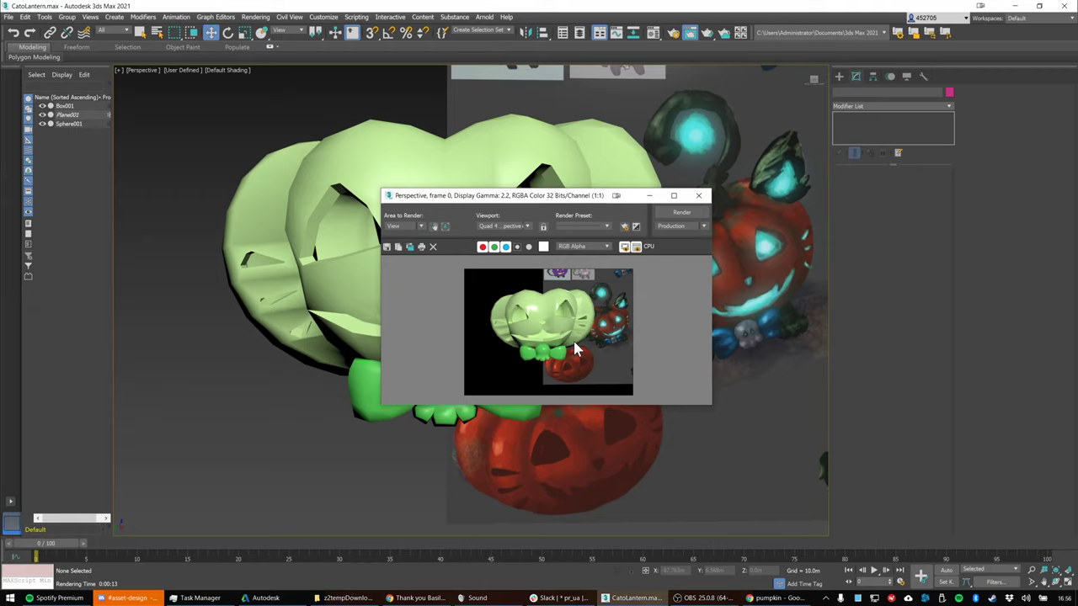
click(698, 196)
click(307, 265)
middle_drag(353, 276, 370, 304)
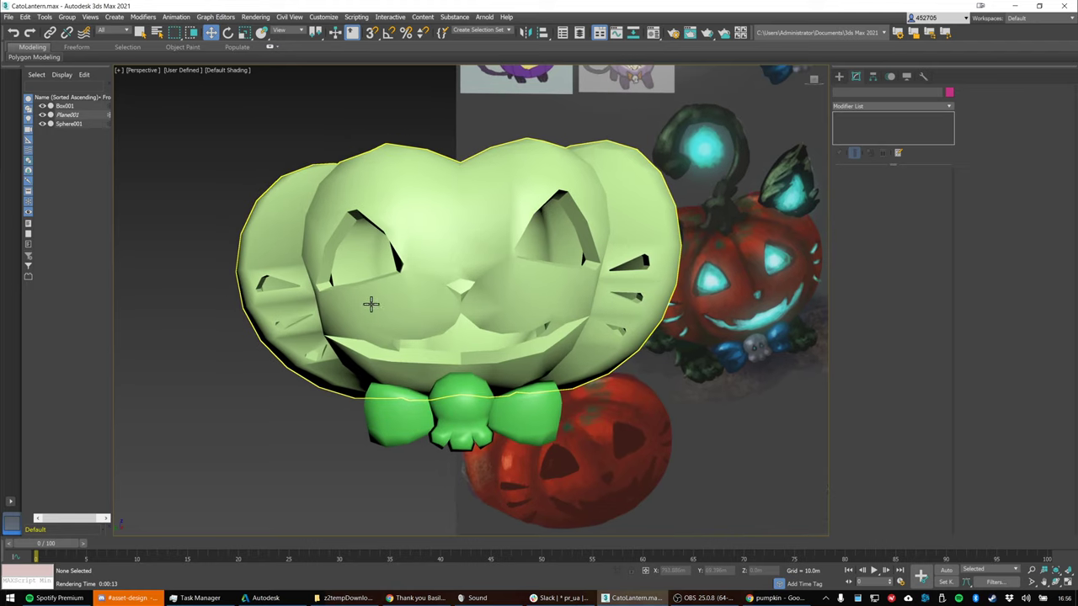
click(164, 100)
key(7)
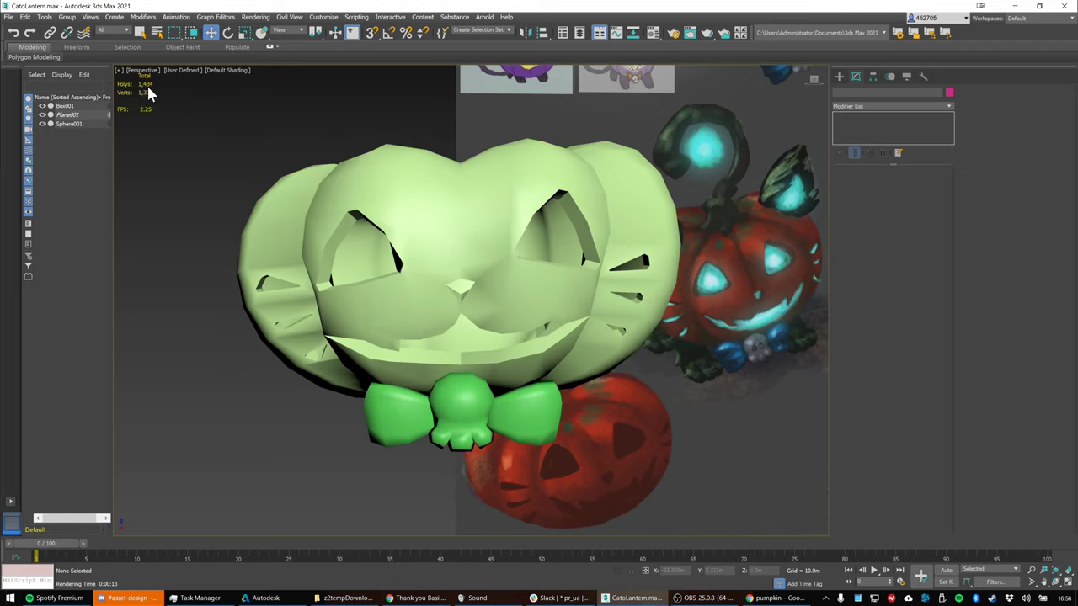
middle_drag(147, 97, 161, 129)
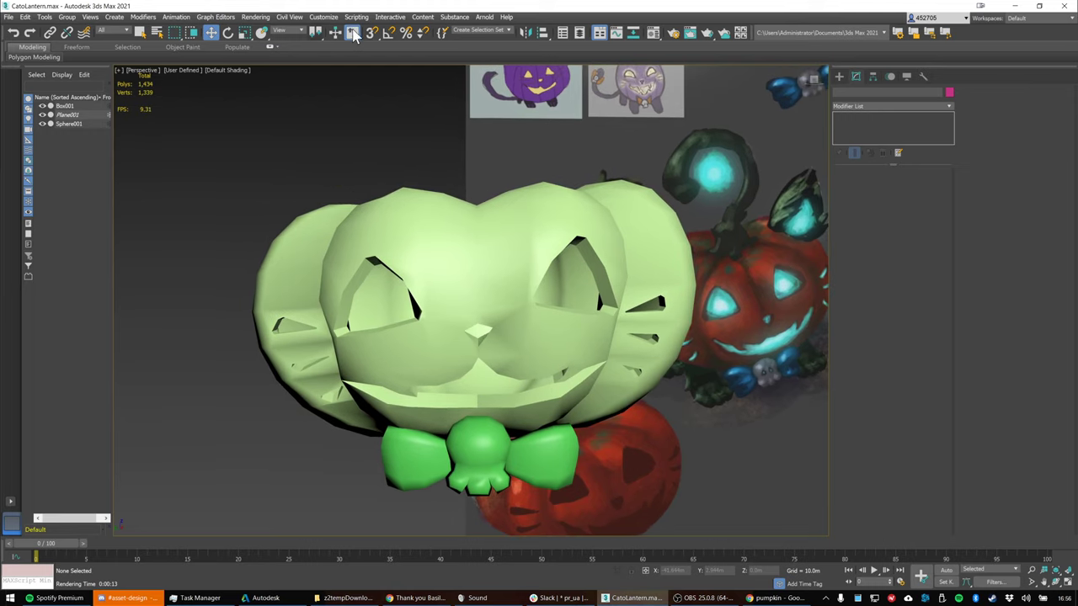
click(323, 17)
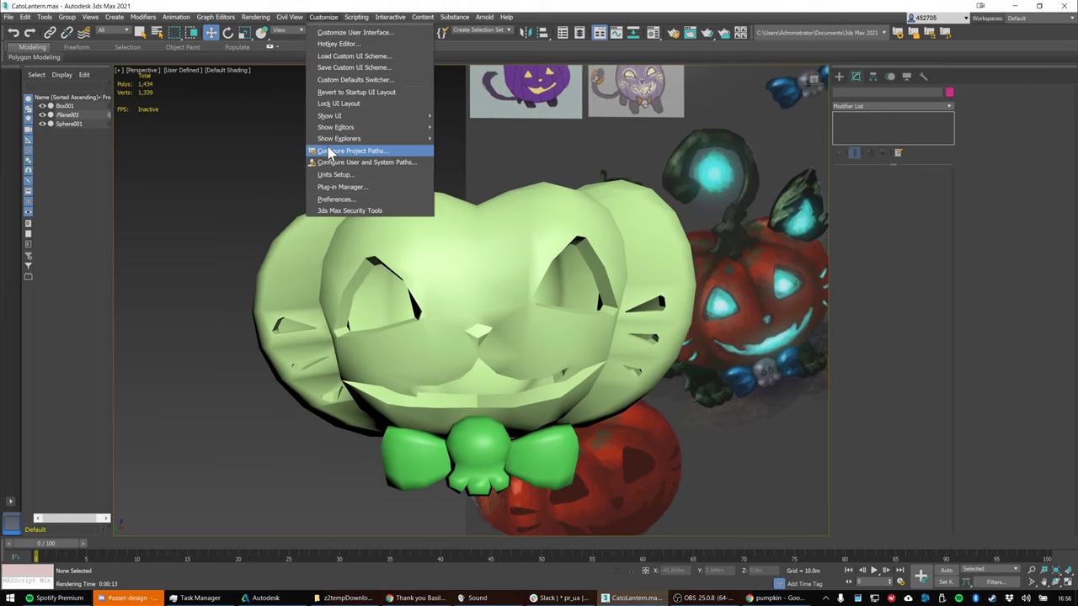
click(349, 202)
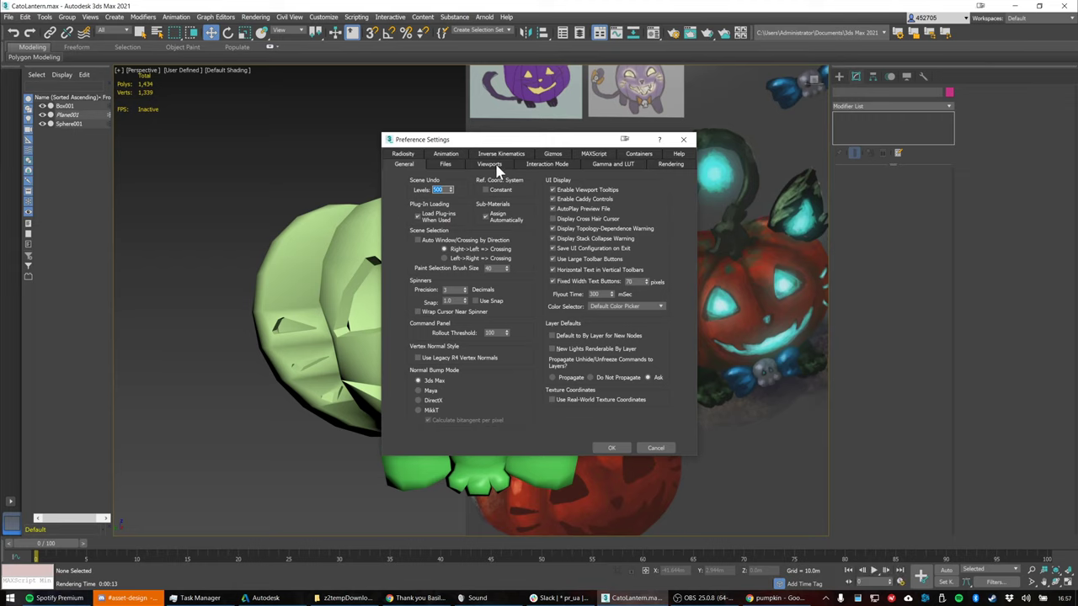
click(495, 168)
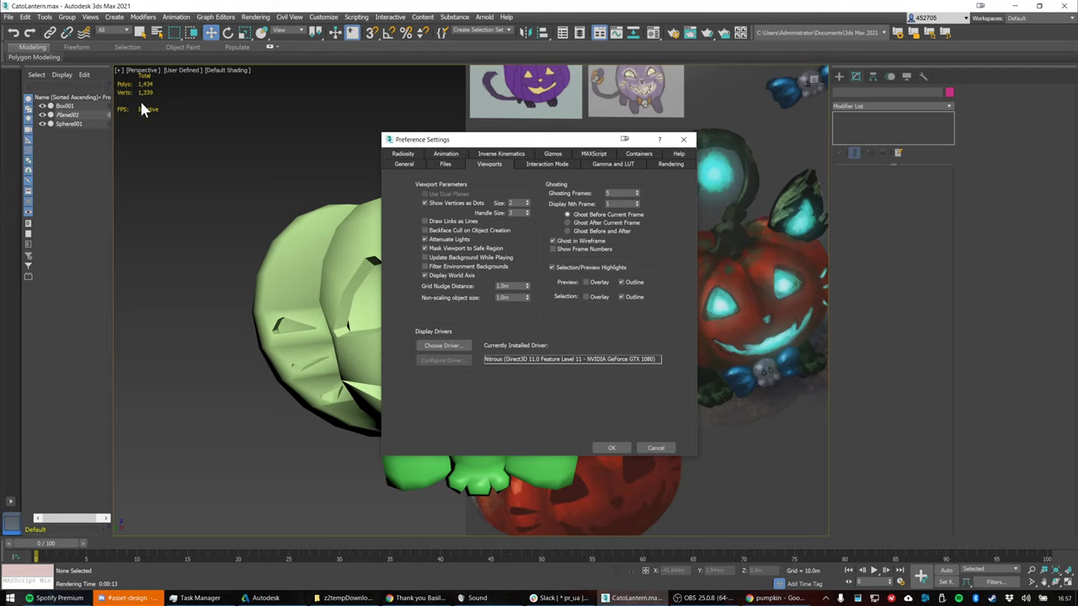
click(683, 139)
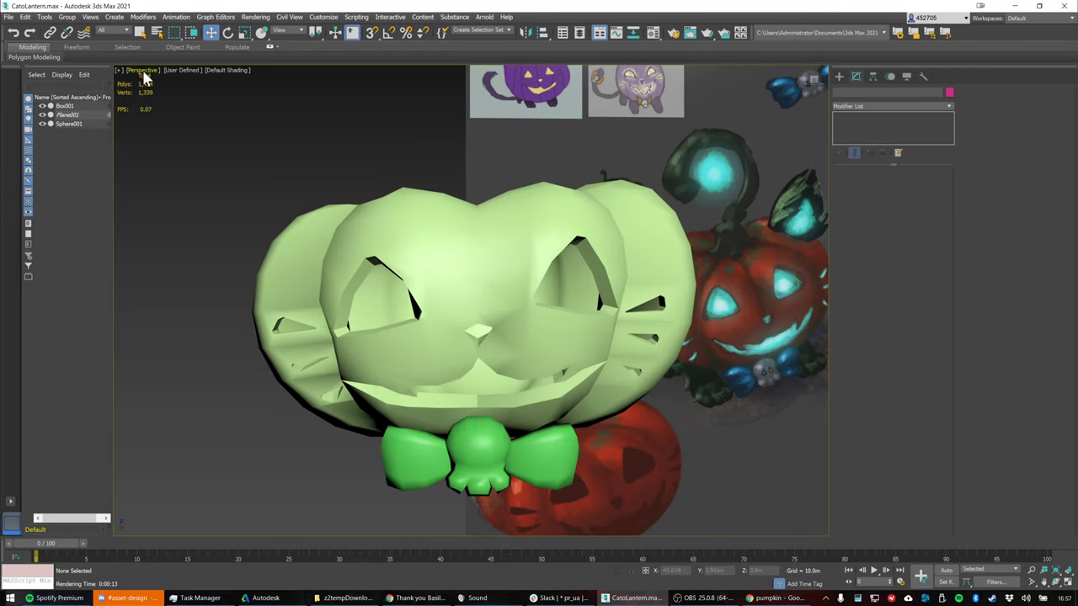
click(142, 71)
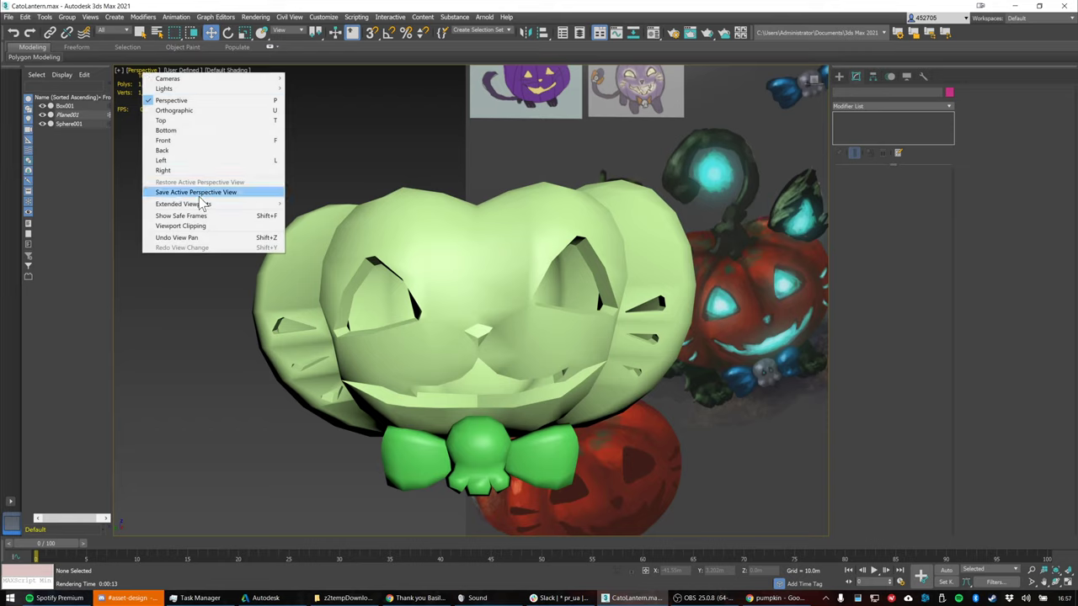
click(132, 160)
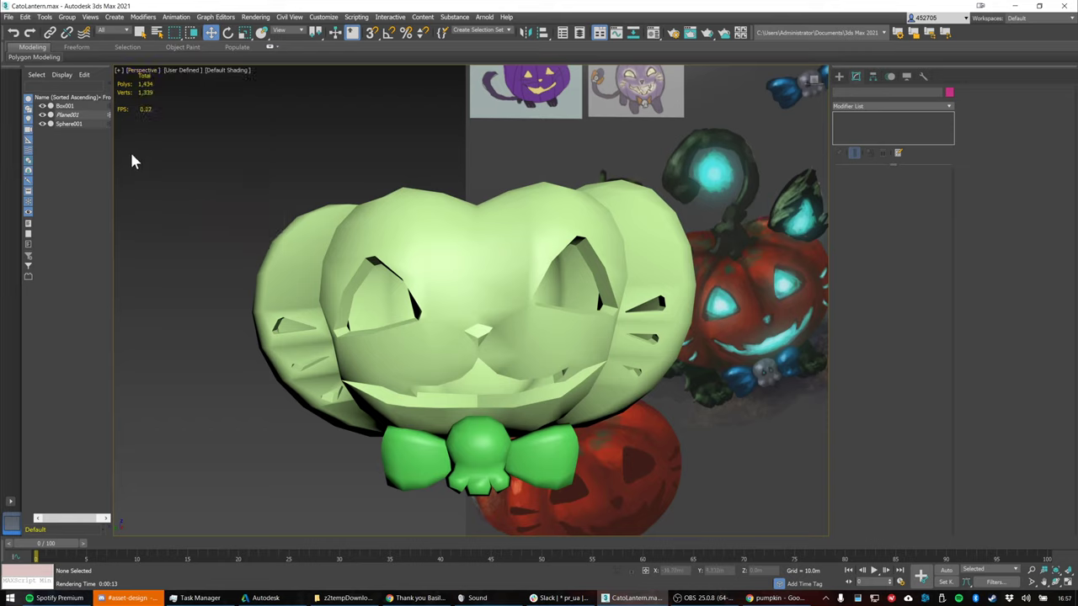
Configure the viewport statistics to show counts for Total + Selection
click(182, 71)
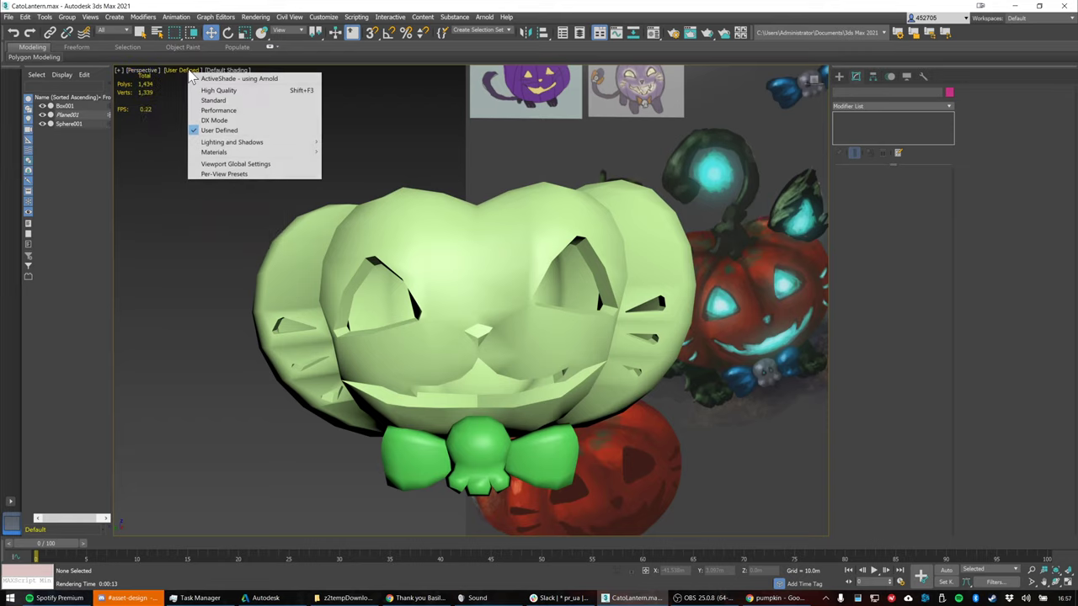
click(224, 168)
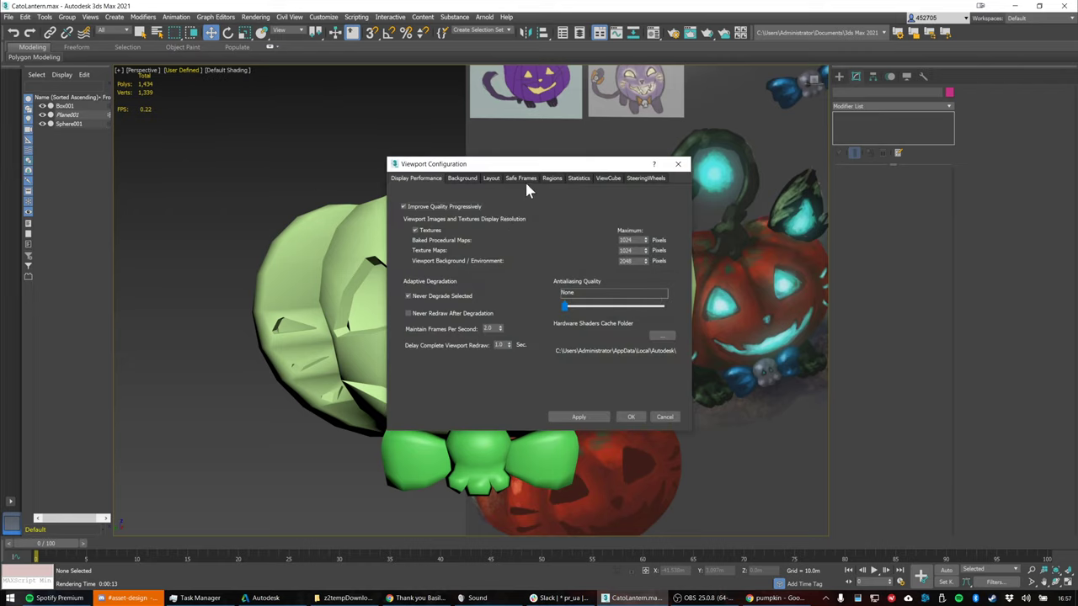
click(582, 179)
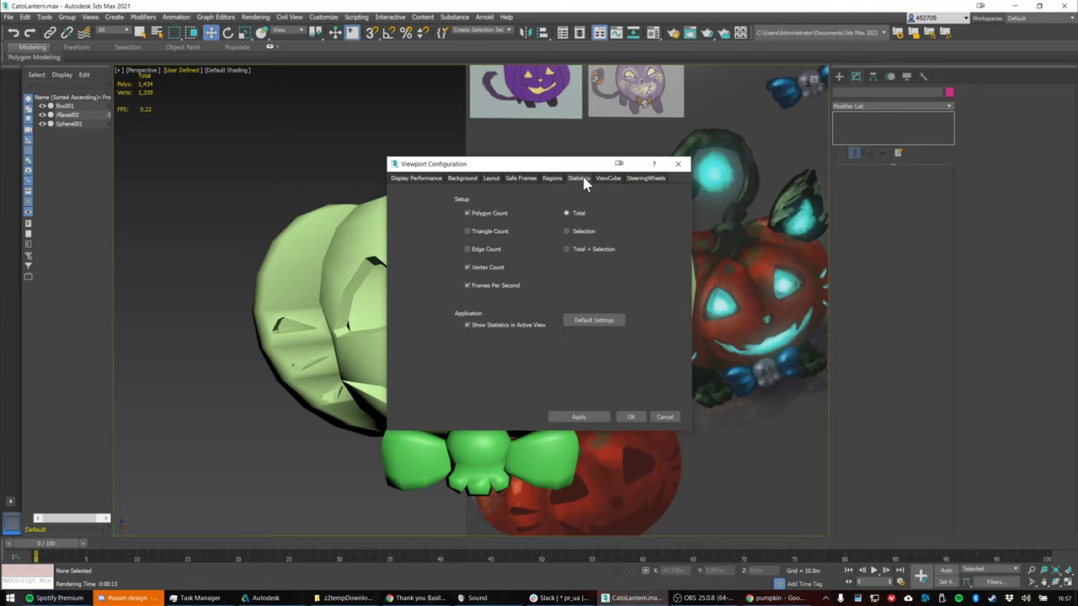
click(566, 251)
click(631, 417)
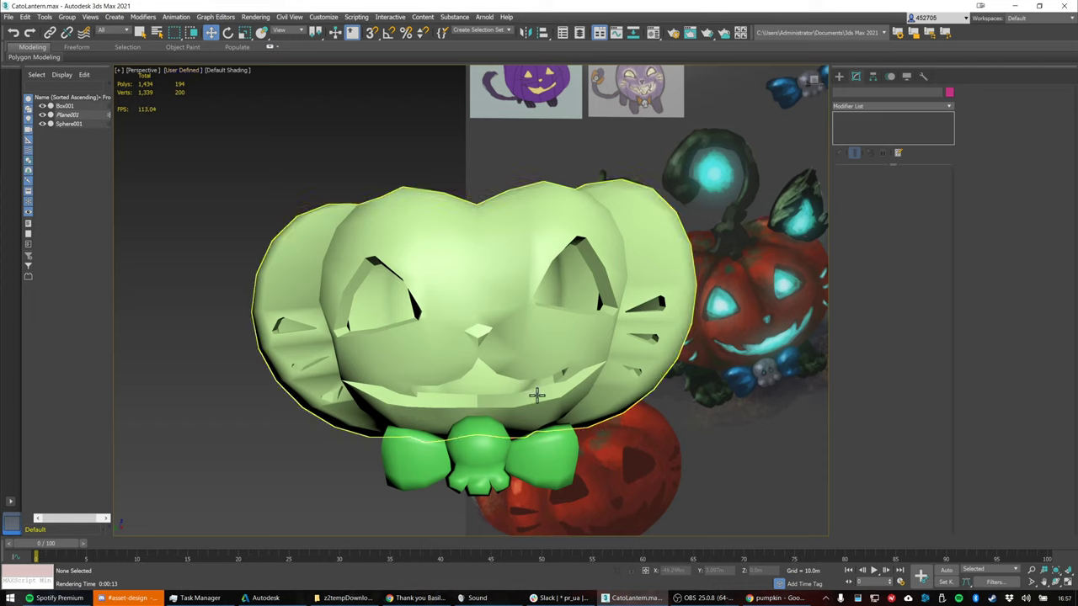
Check the polygon and vertex counts of the pumpkin and the bow individually, then clear the selection
click(482, 299)
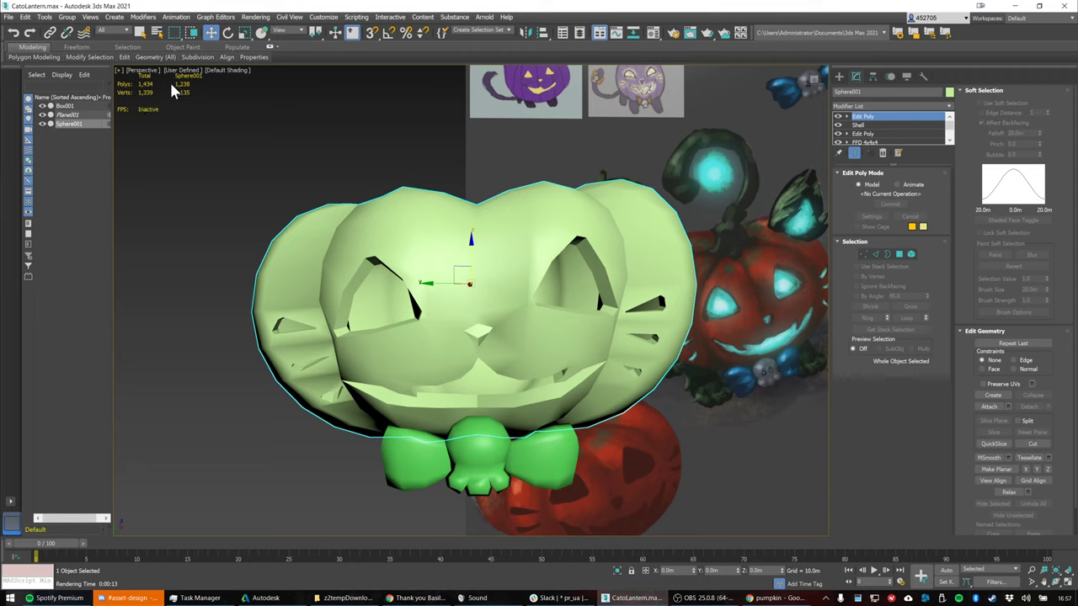
click(464, 453)
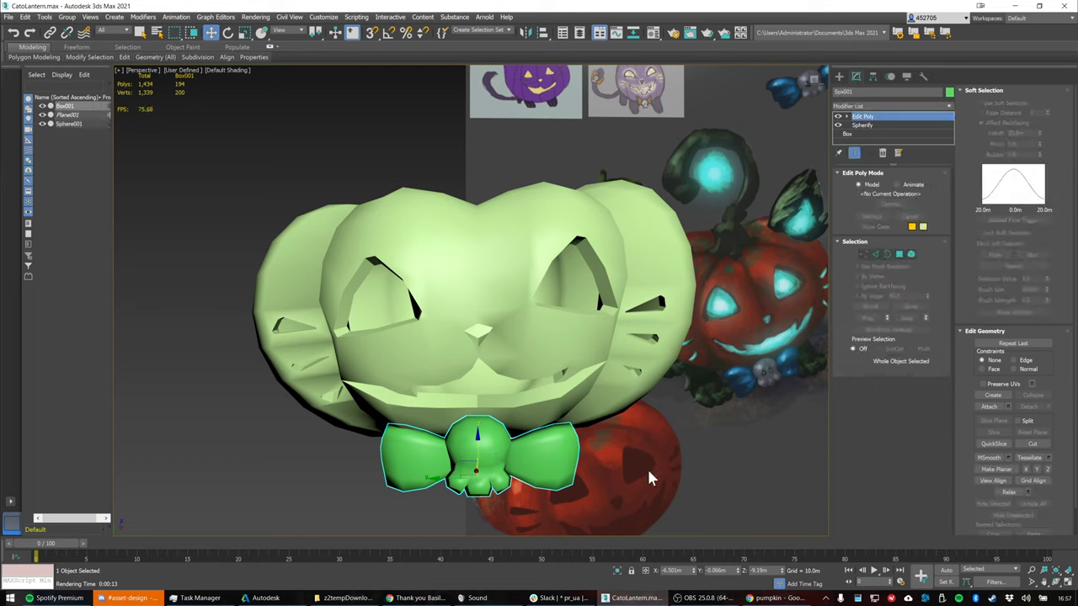
click(728, 395)
Examine the pumpkin and bow beside the concept art, comparing their shape and proportions with the reference lantern and its separate parts
scroll(719, 385, down, 3)
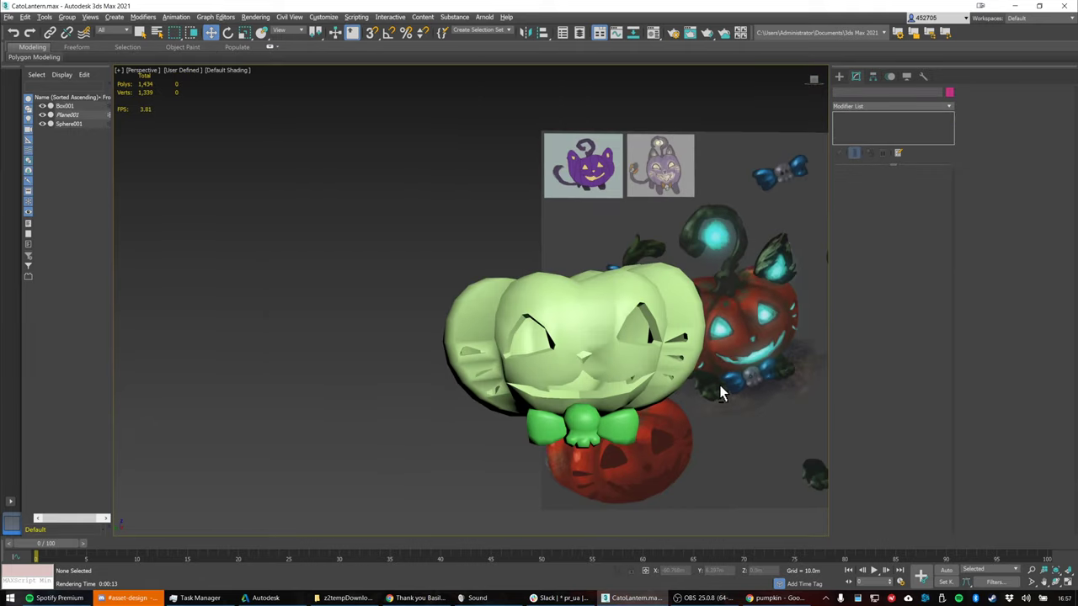
alt+middle_drag(719, 386, 636, 375)
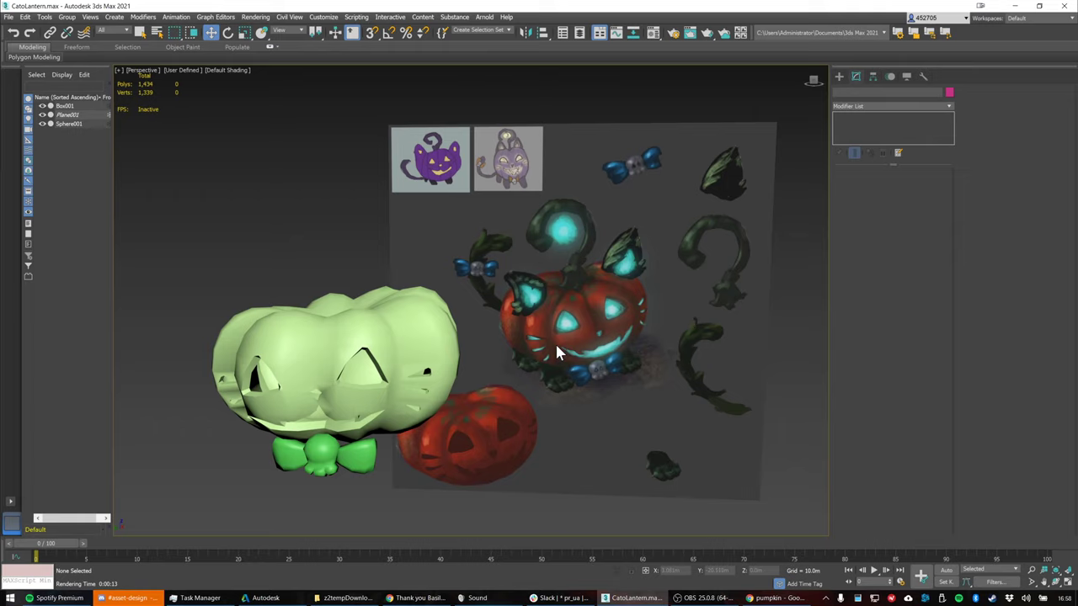
middle_drag(556, 347, 611, 282)
scroll(611, 282, down, 3)
scroll(634, 299, up, 2)
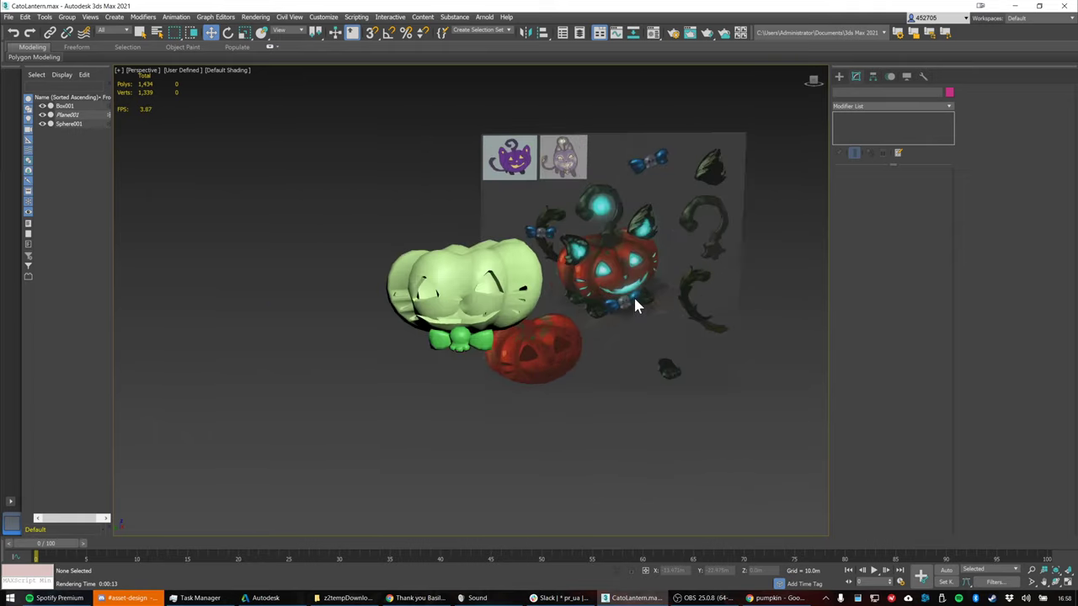
scroll(635, 300, up, 2)
scroll(629, 299, down, 3)
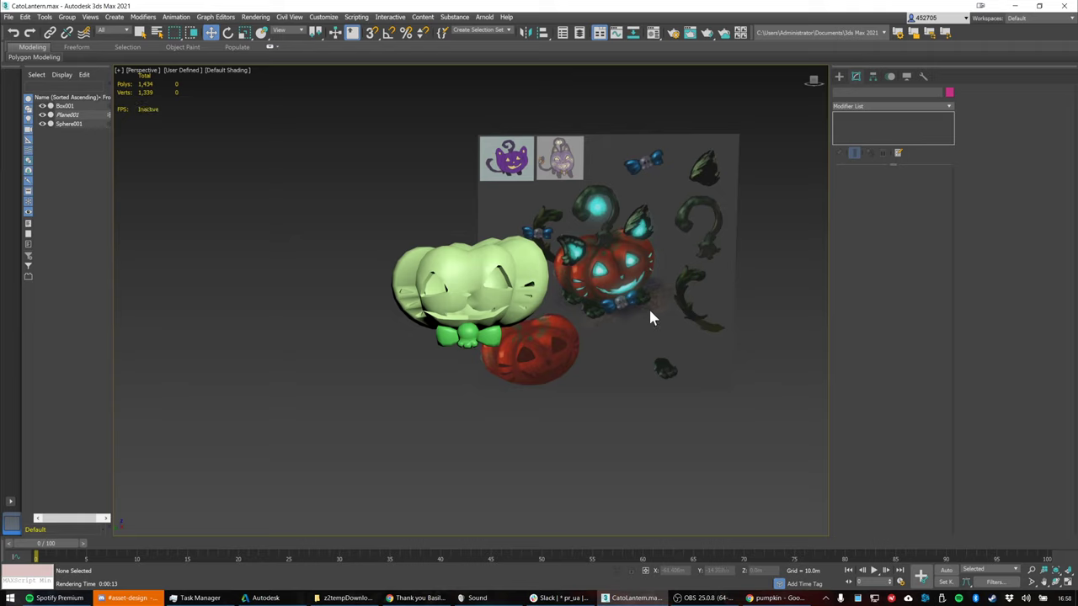
middle_drag(580, 285, 585, 296)
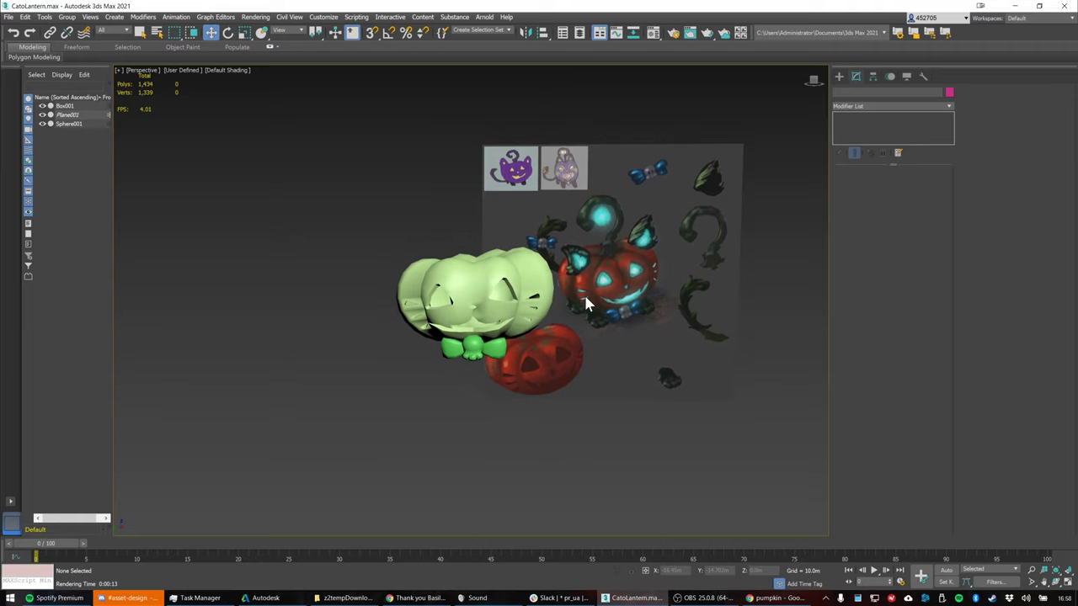